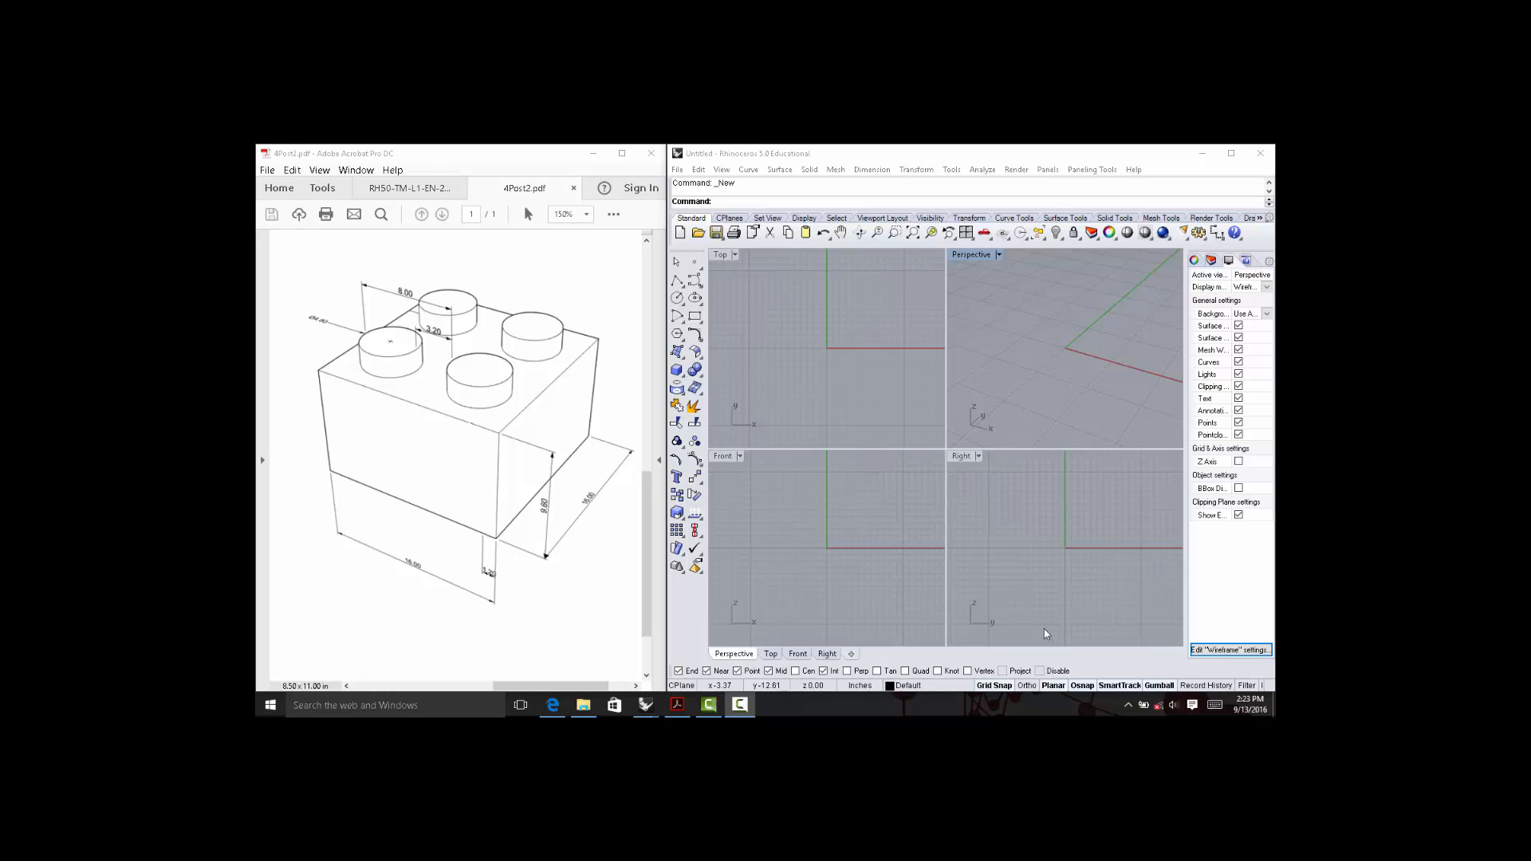
Examine the plan, front, underside and isometric views of the four-post brick and their dimensions in the 4Post2 PDF.
drag(512, 308, 522, 297)
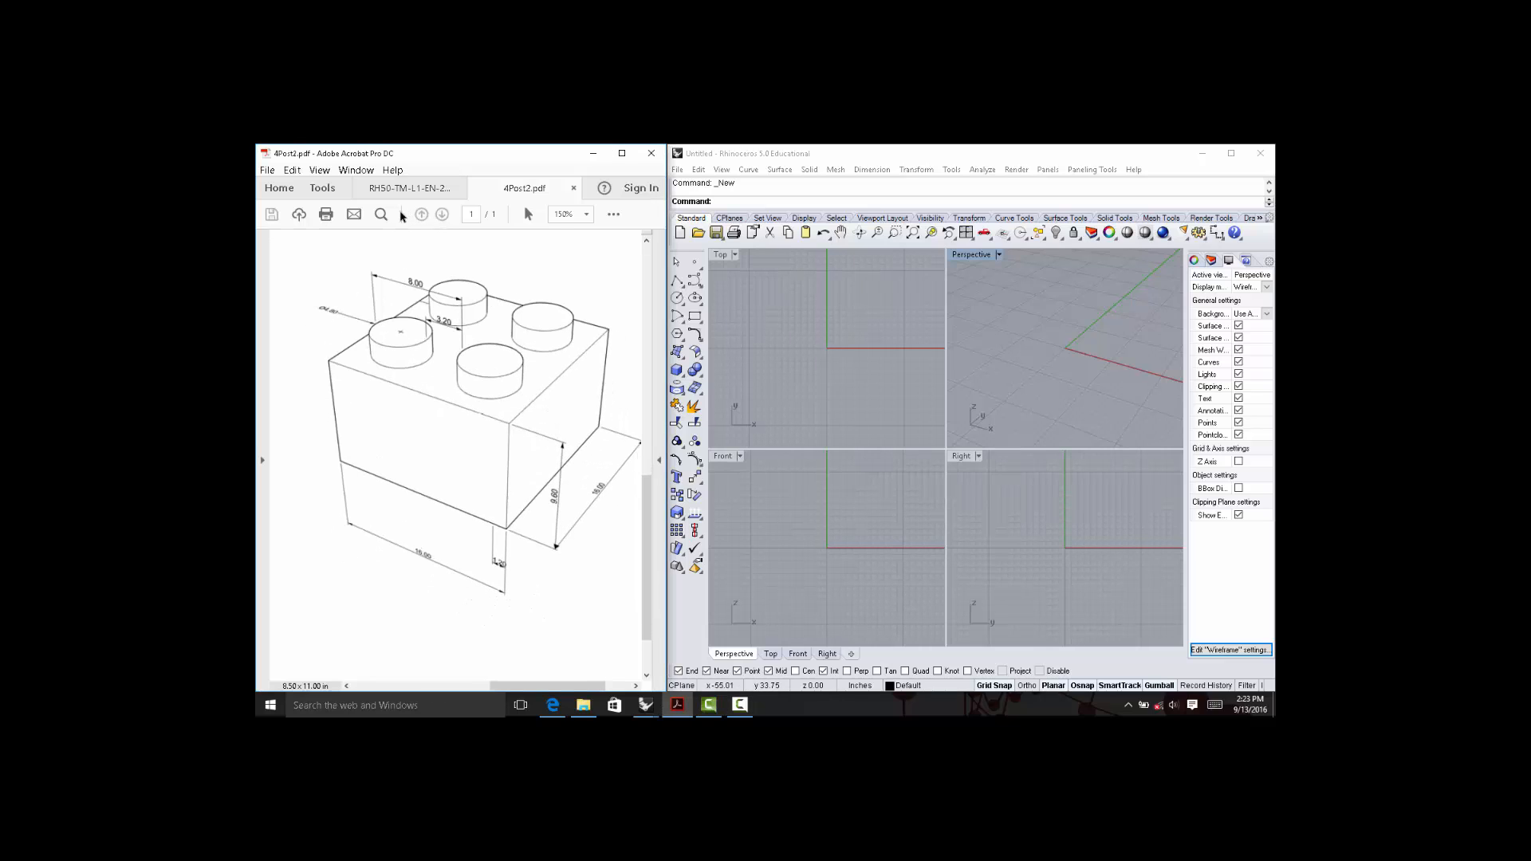
drag(339, 343, 530, 513)
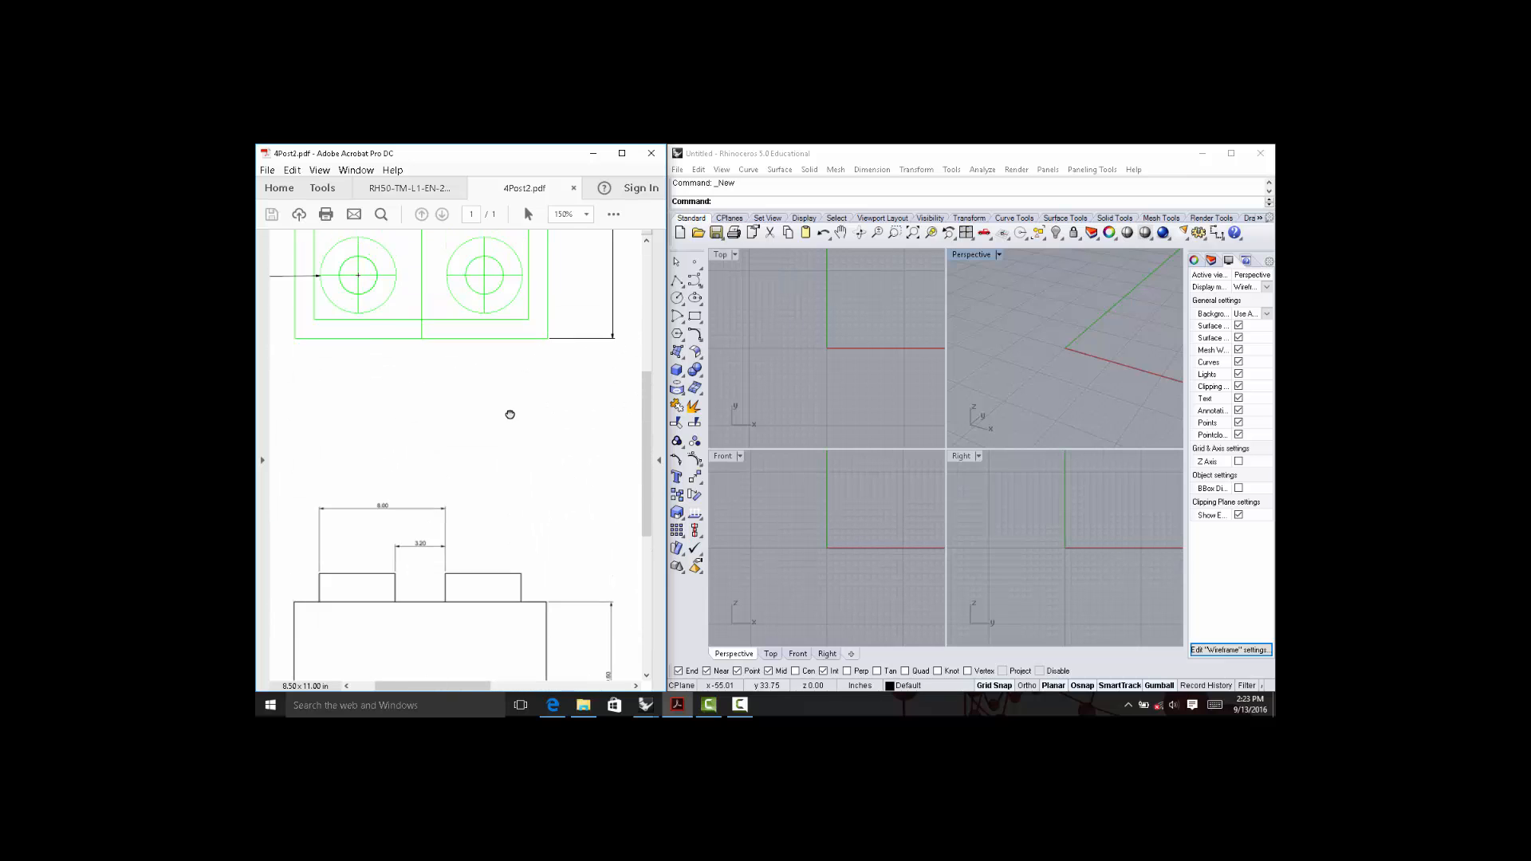
drag(510, 415, 456, 394)
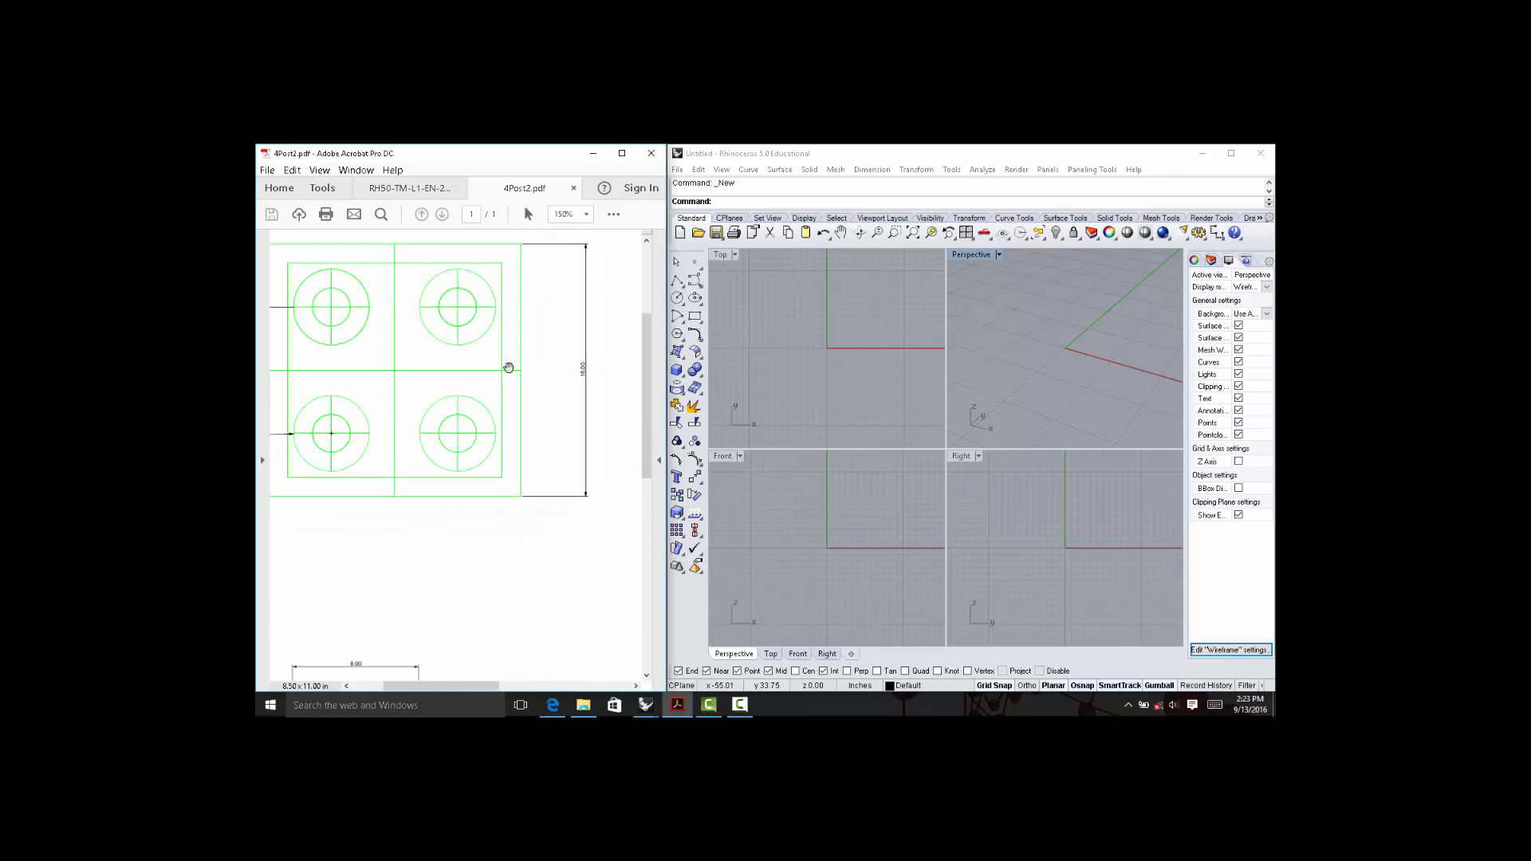
drag(543, 356, 343, 385)
mouse_move(553, 393)
mouse_down()
mouse_move(332, 384)
mouse_move(434, 387)
mouse_up()
click(441, 370)
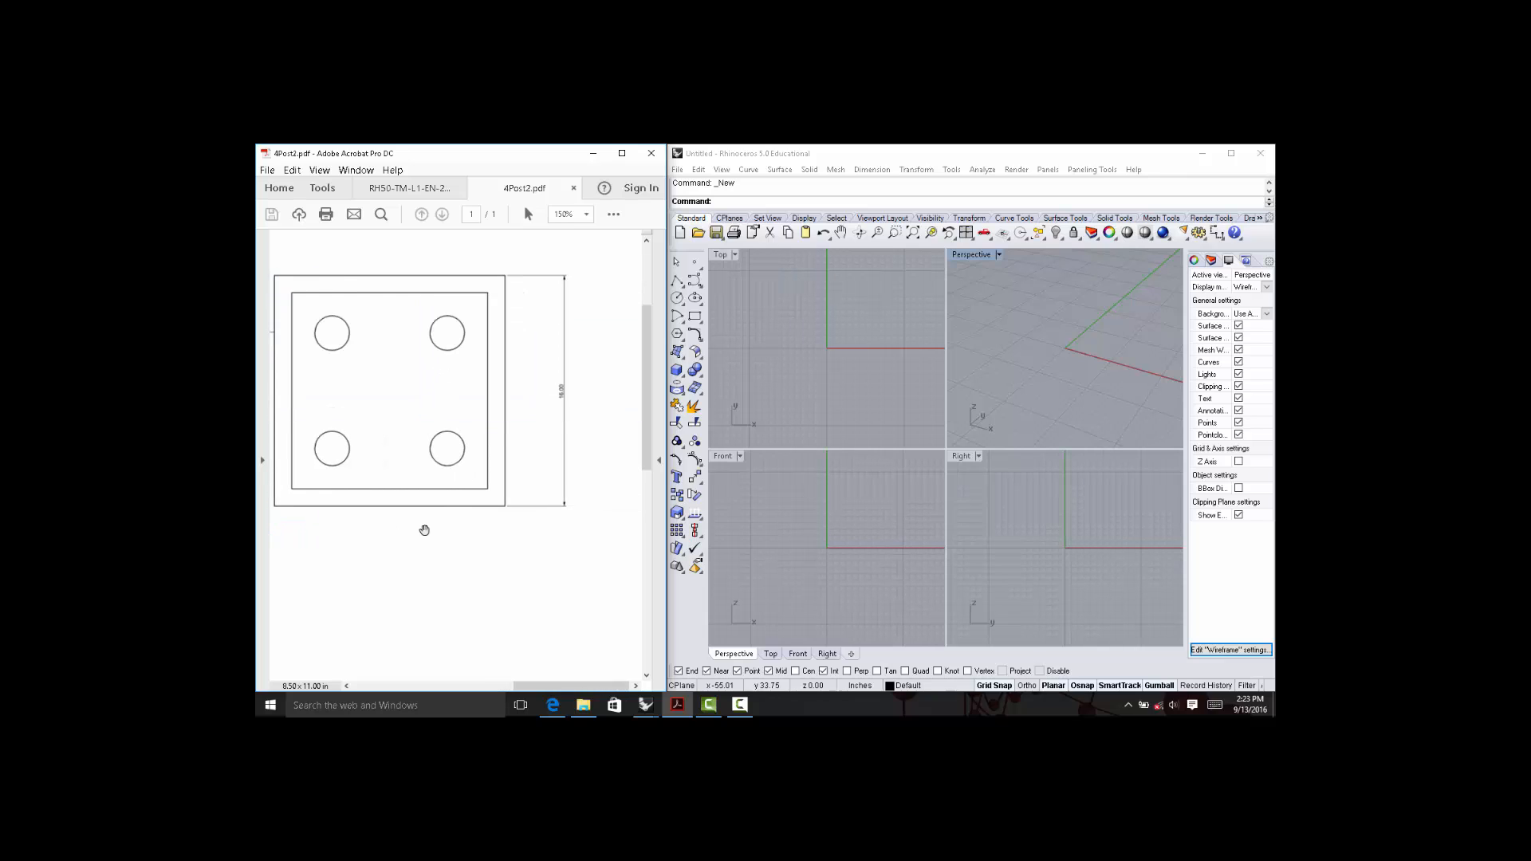
mouse_move(400, 567)
mouse_down()
mouse_move(511, 377)
mouse_move(353, 583)
mouse_move(523, 417)
mouse_move(557, 330)
mouse_up()
click(418, 562)
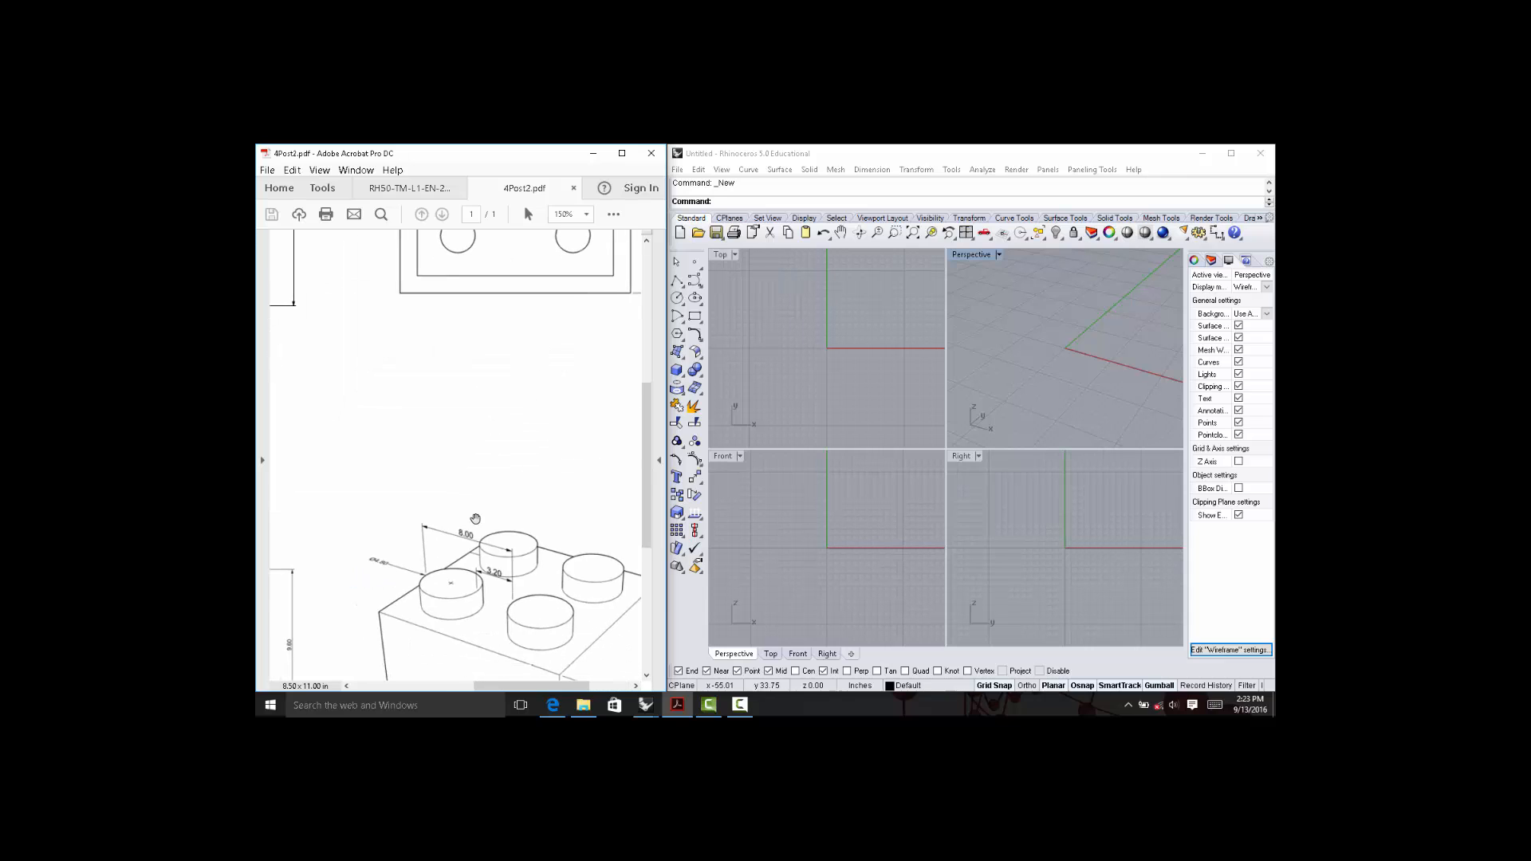
drag(476, 519, 434, 330)
drag(500, 384, 467, 356)
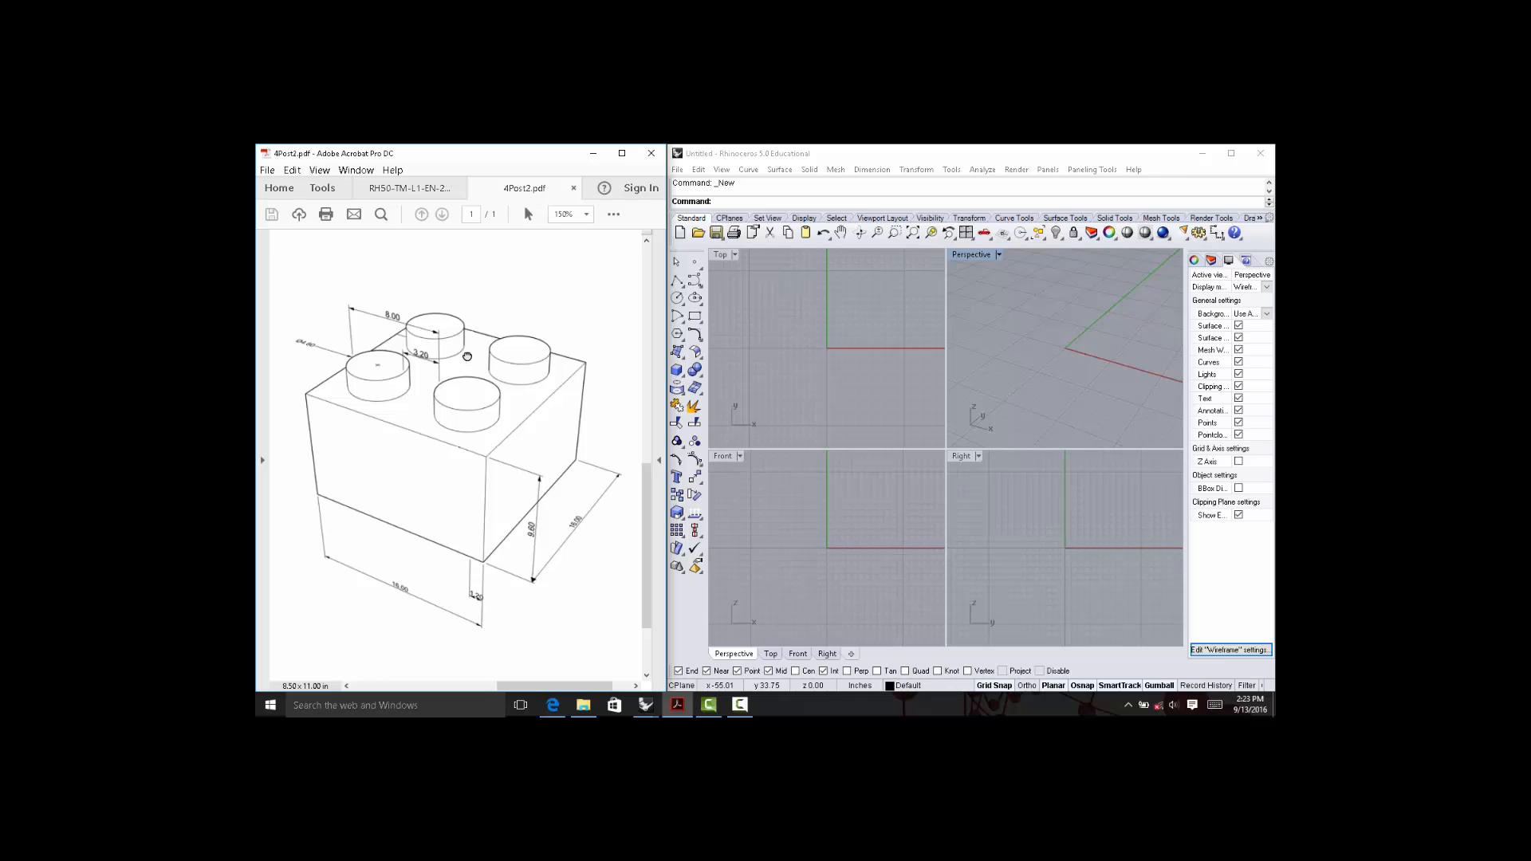
Switch to Rhinoceros and create a new model from the Small Objects - Millimeters template.
click(891, 307)
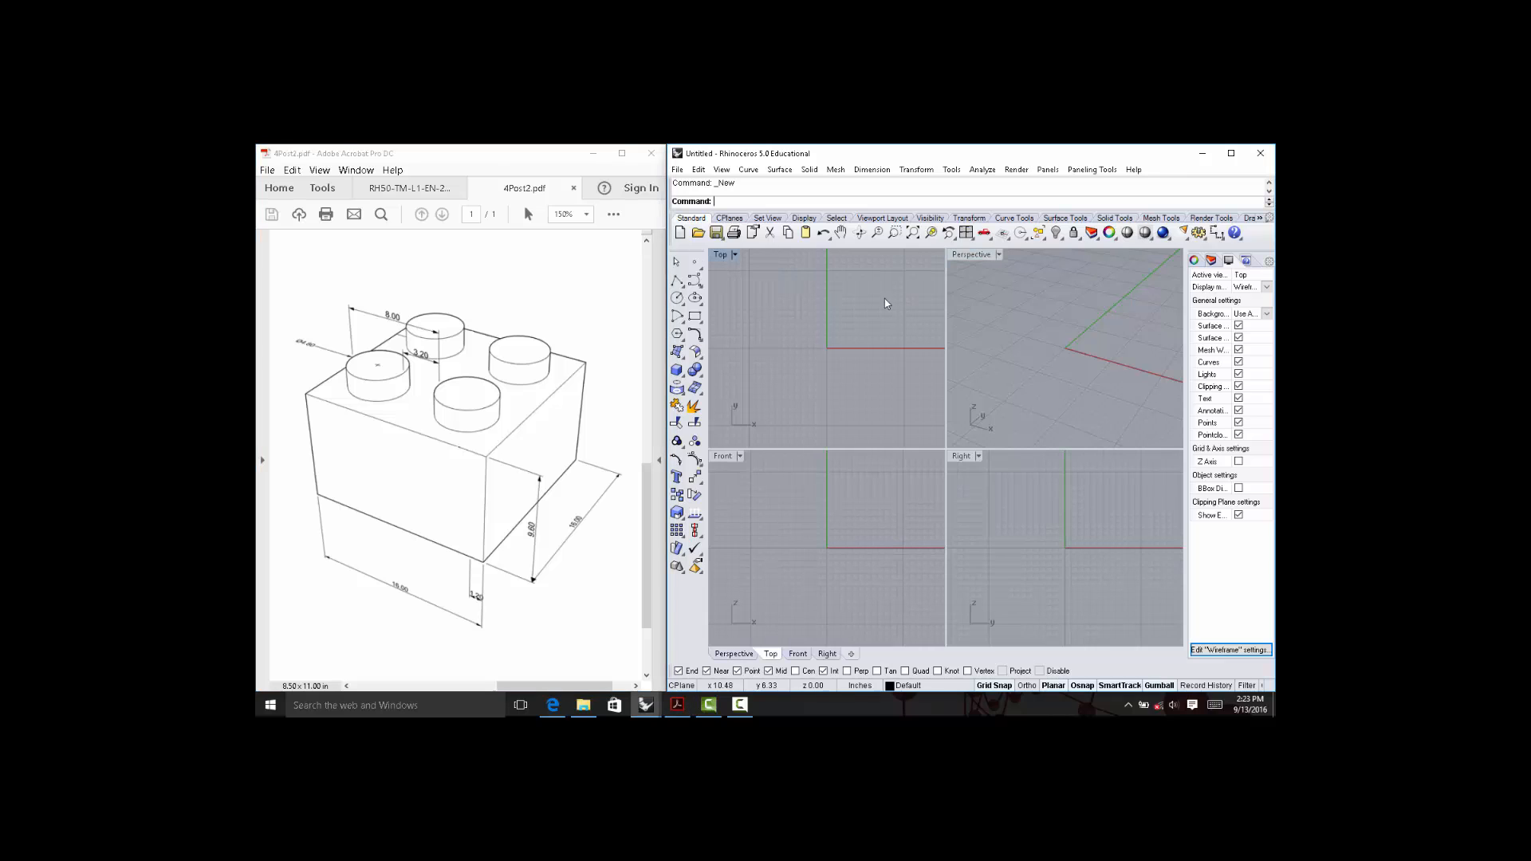
click(678, 170)
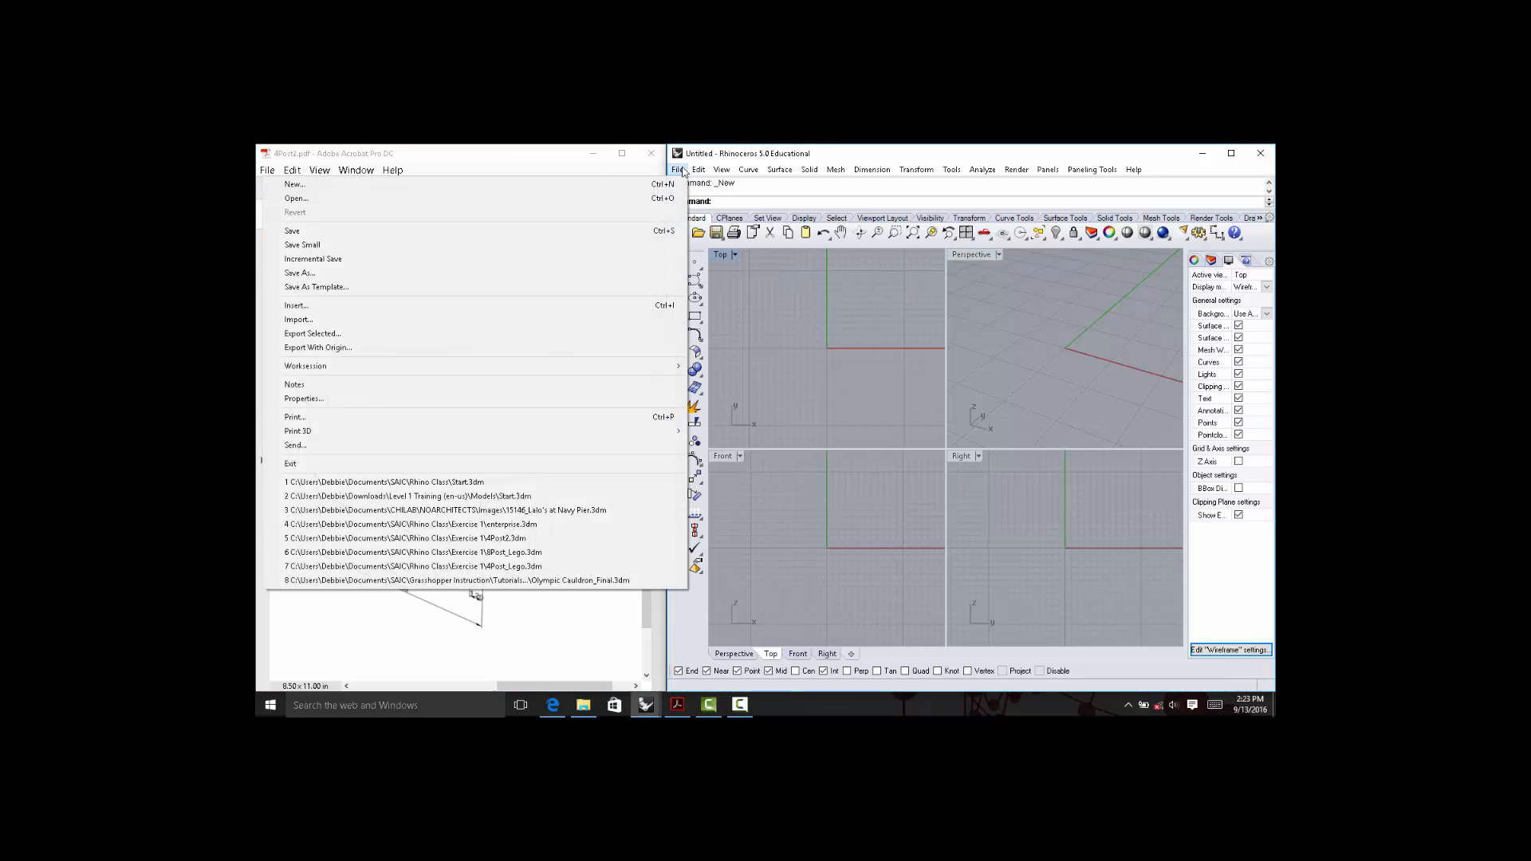
click(608, 186)
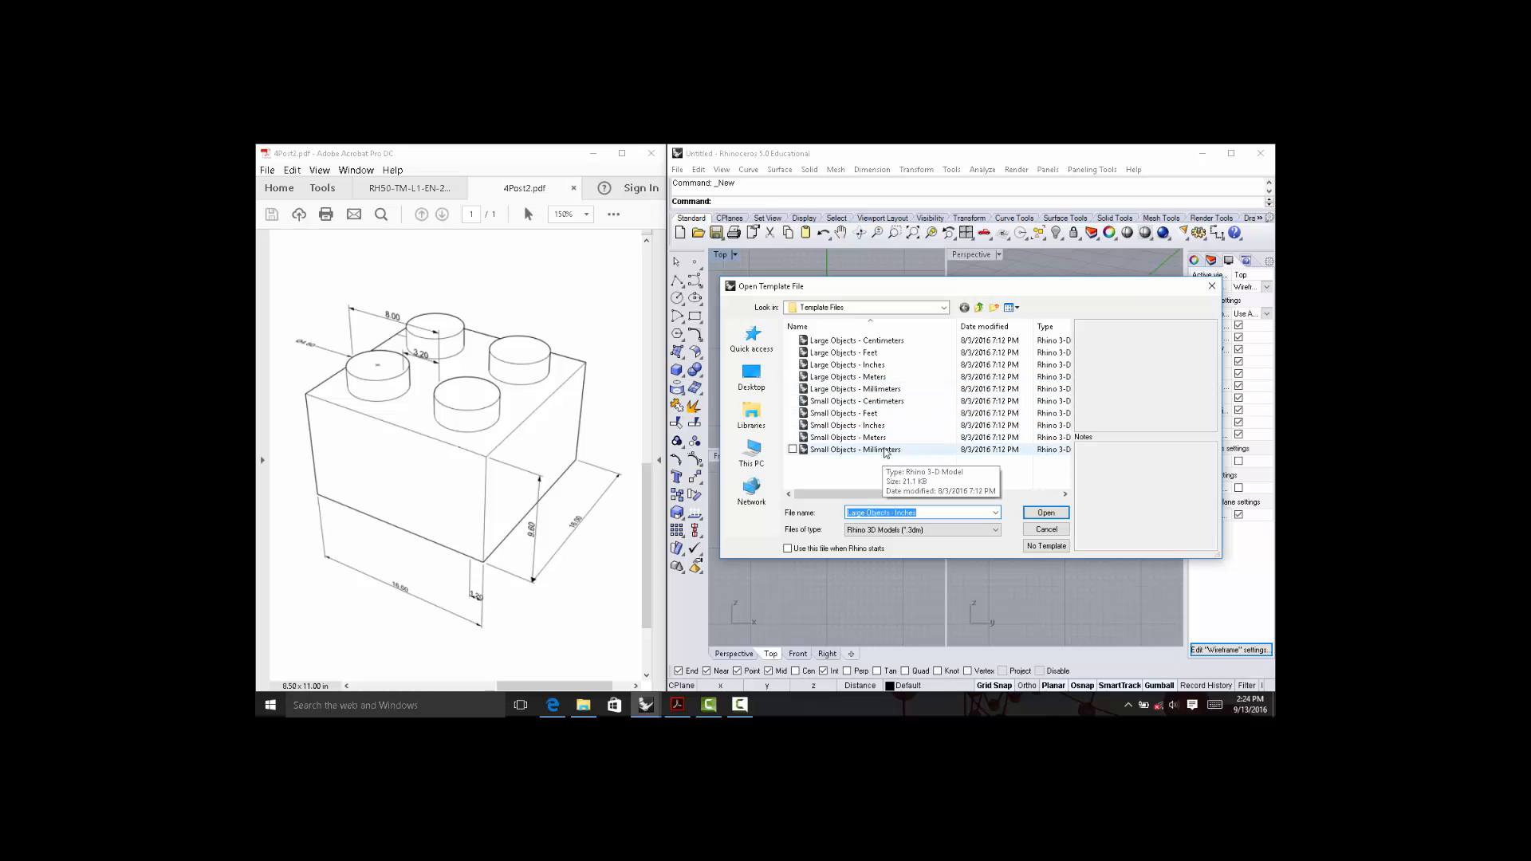
click(885, 451)
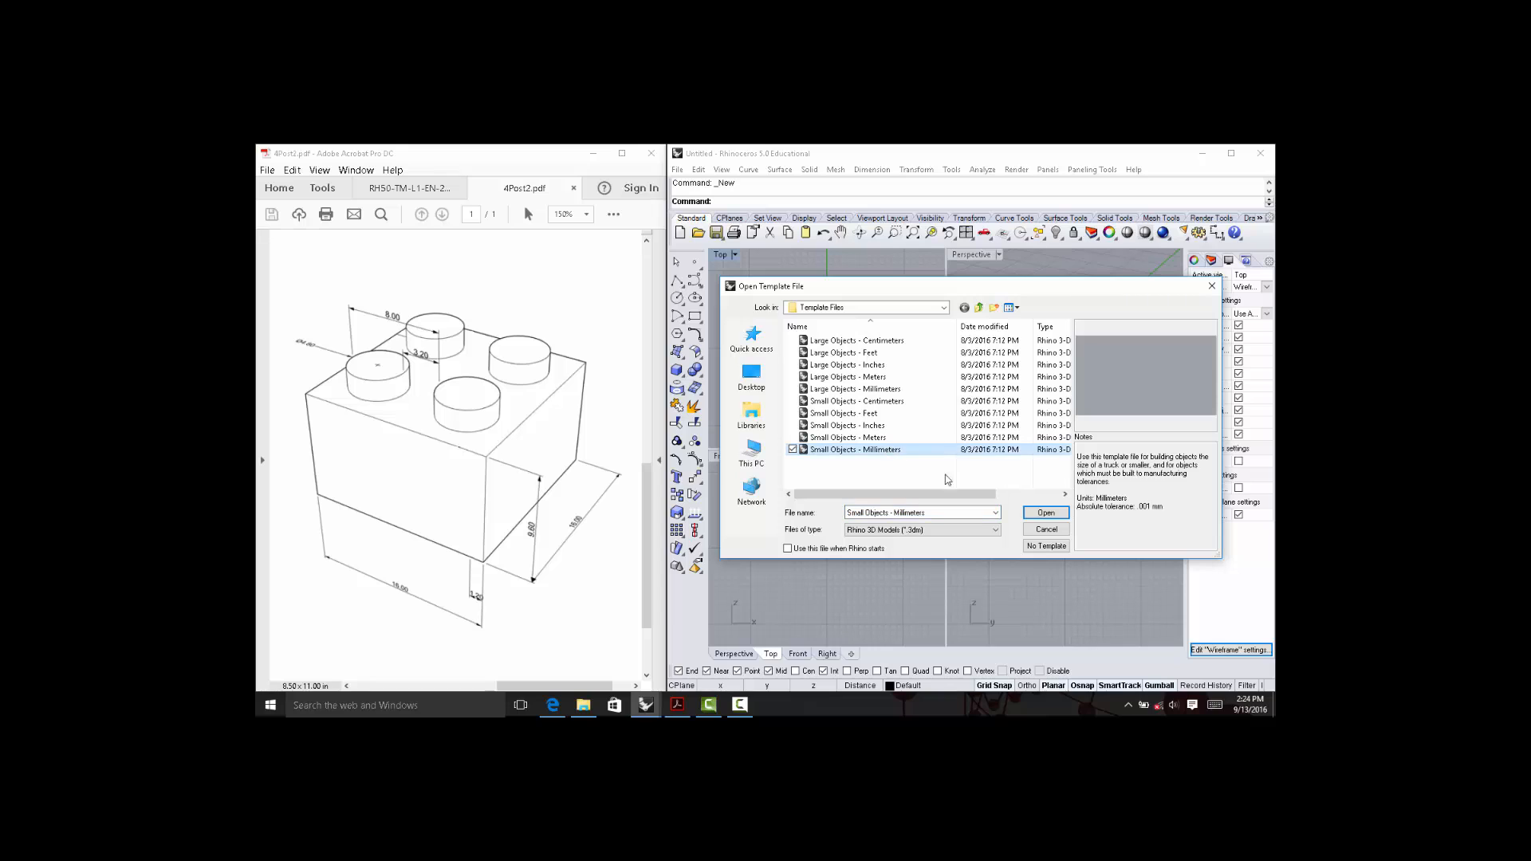
click(1044, 517)
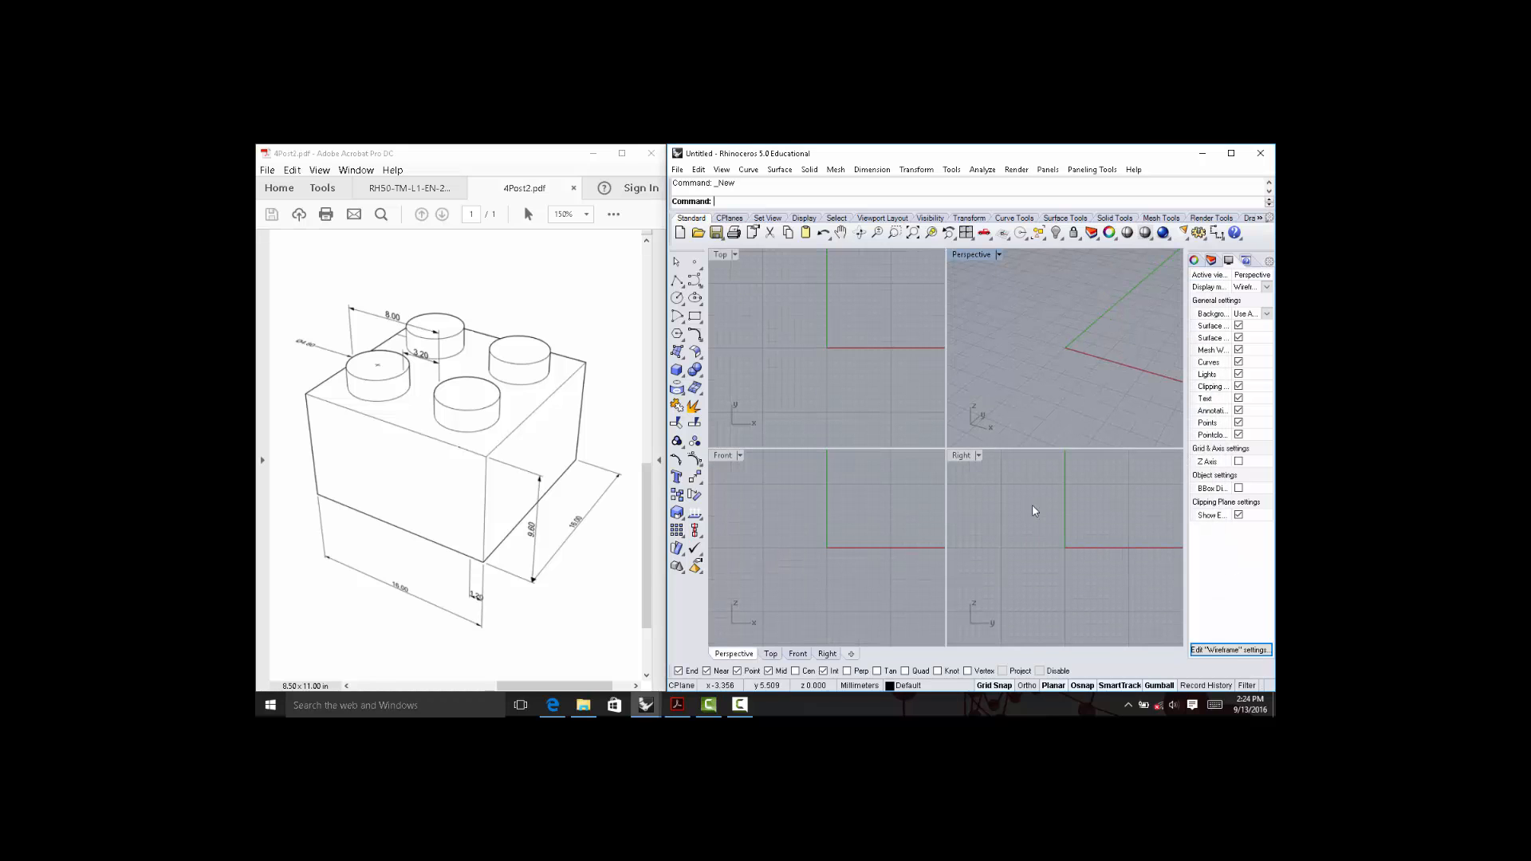
Maximize the Top viewport and widen the Rhino window over the PDF, leaving room beside the origin for the brick's base.
click(845, 313)
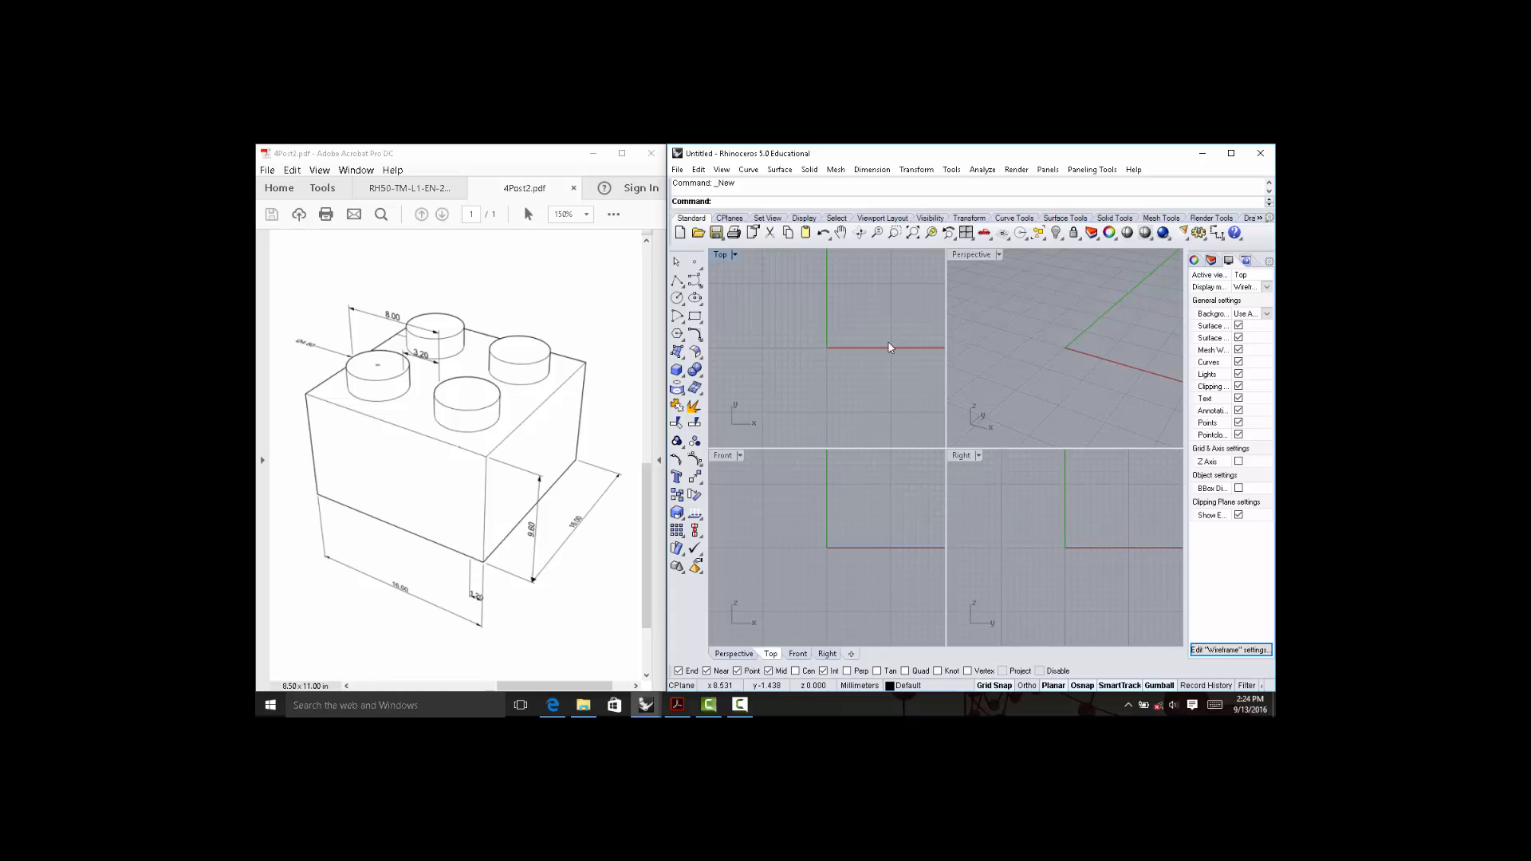
double_click(722, 255)
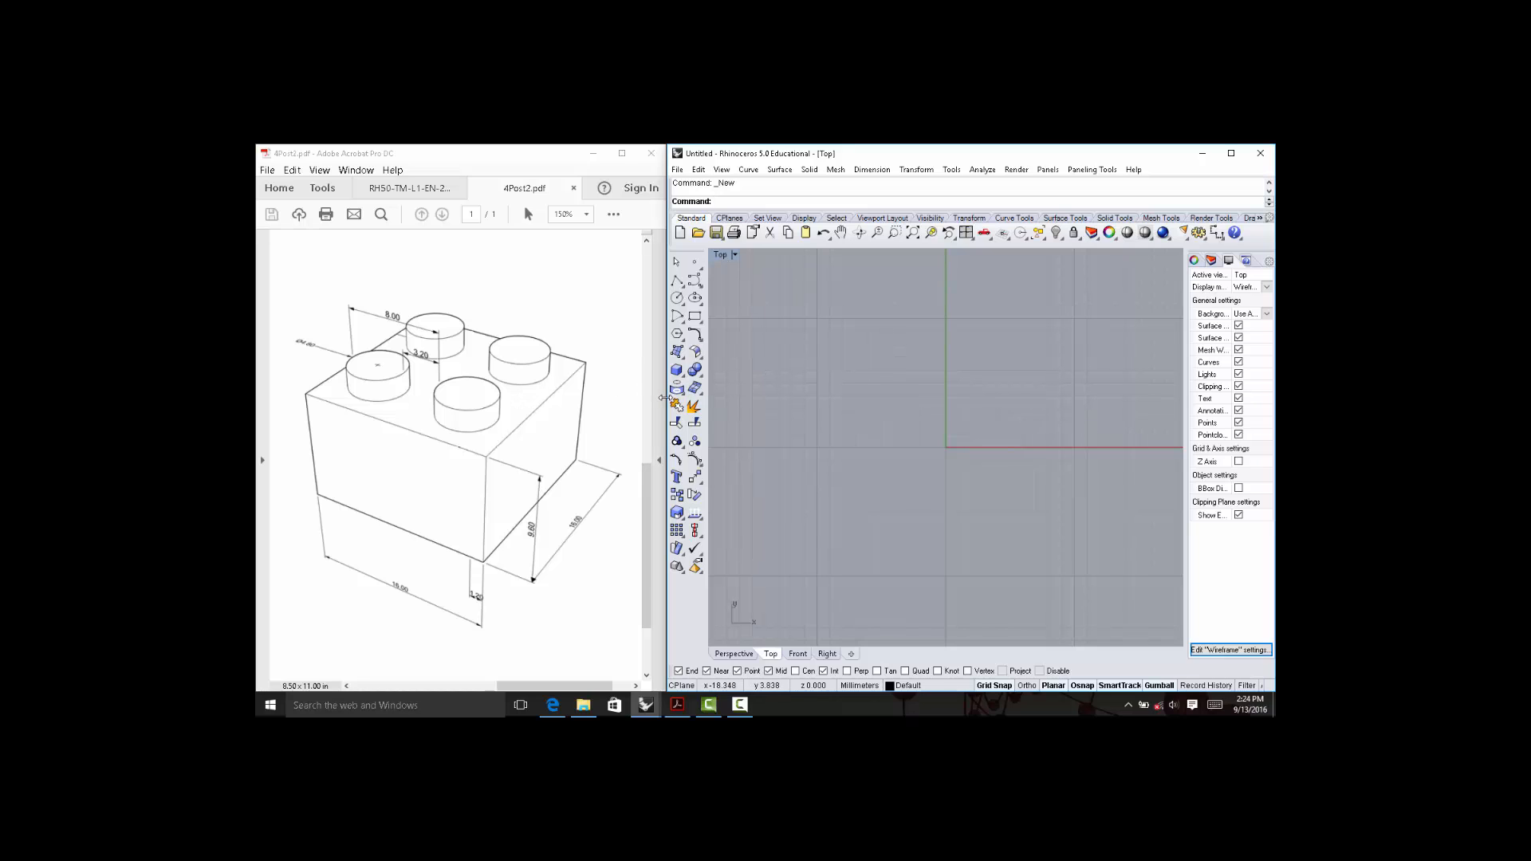
drag(667, 402, 591, 400)
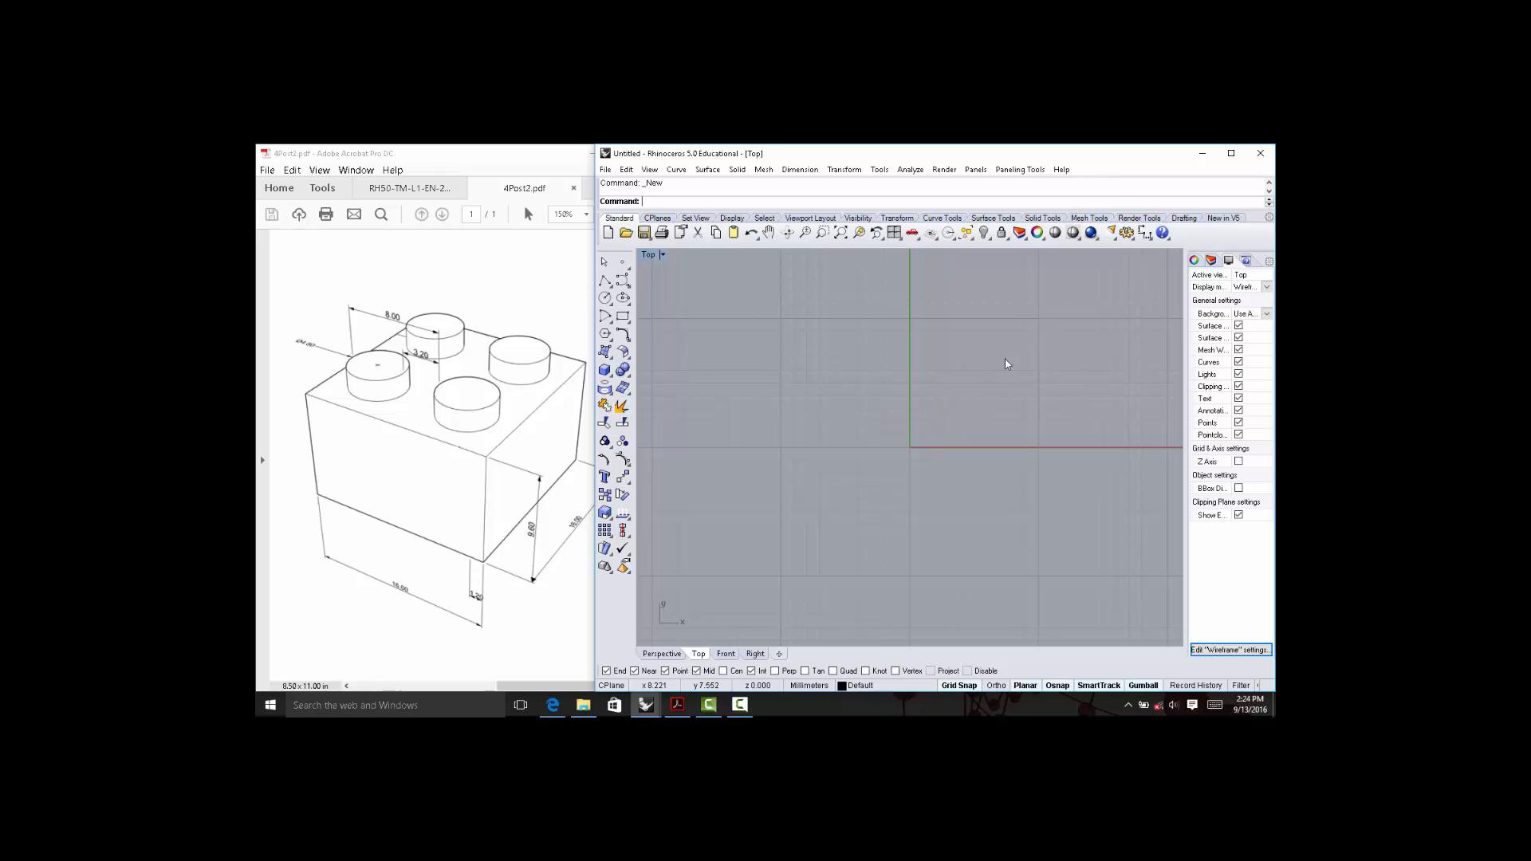
right_drag(1061, 335, 888, 434)
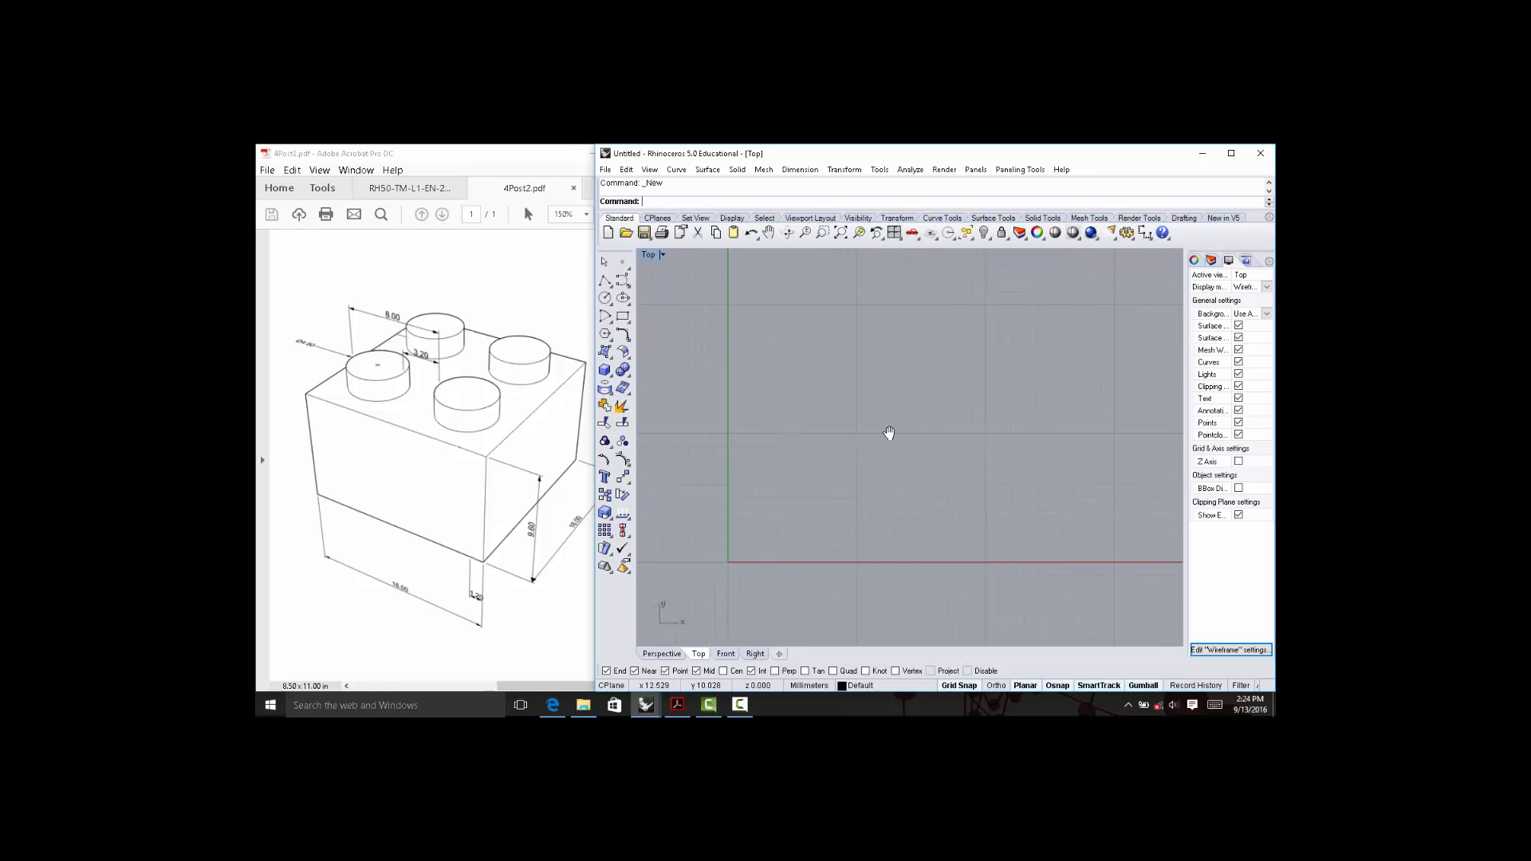
Draw a closed square polyline with 16 mm sides in the Top view, starting at 0,0,0 and using Ortho.
click(606, 280)
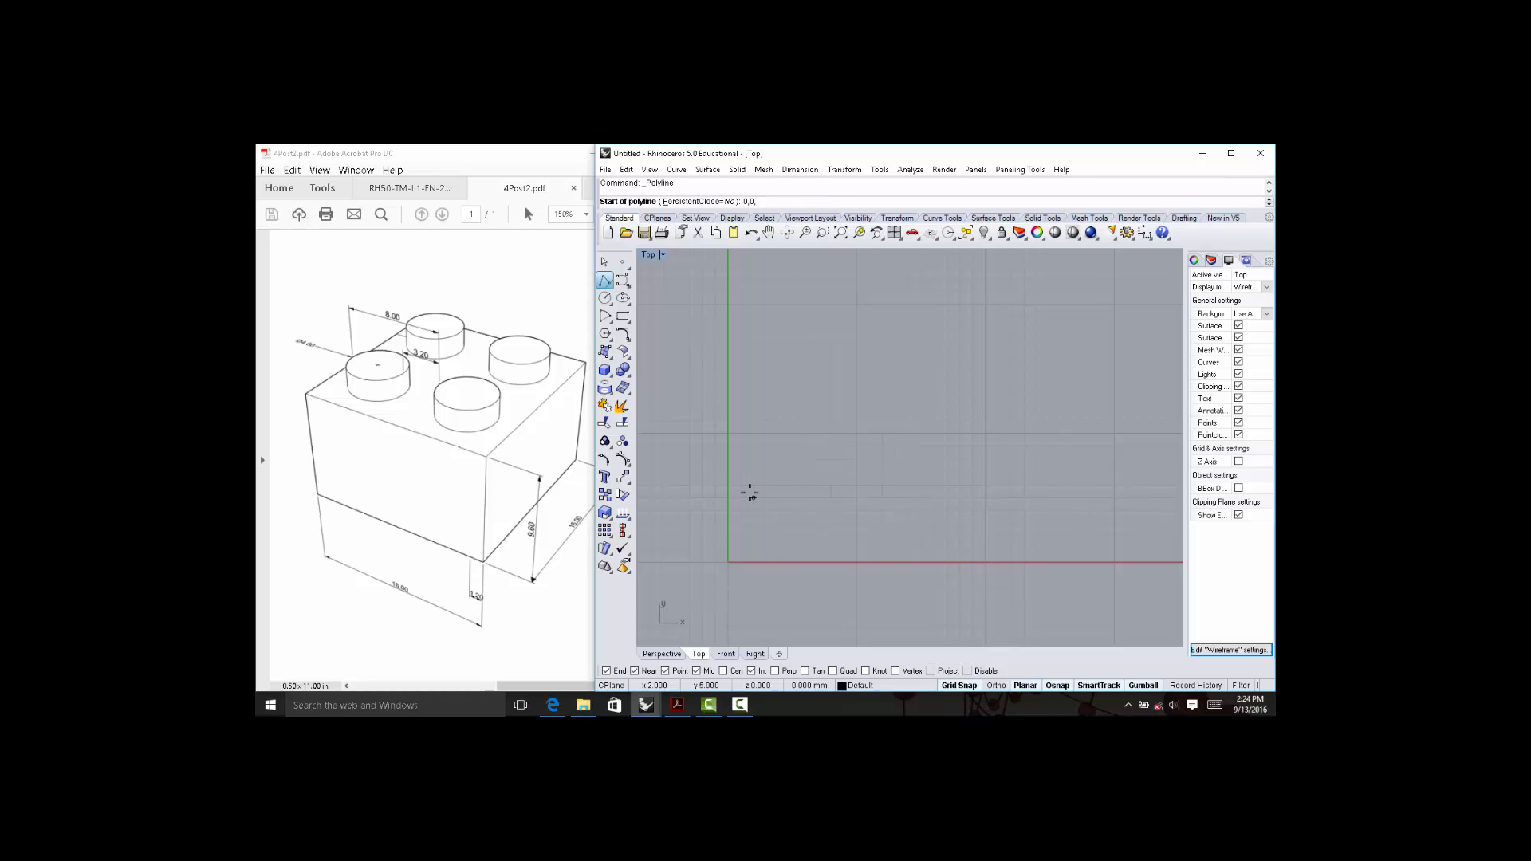
text(0,0,0)
key(Return)
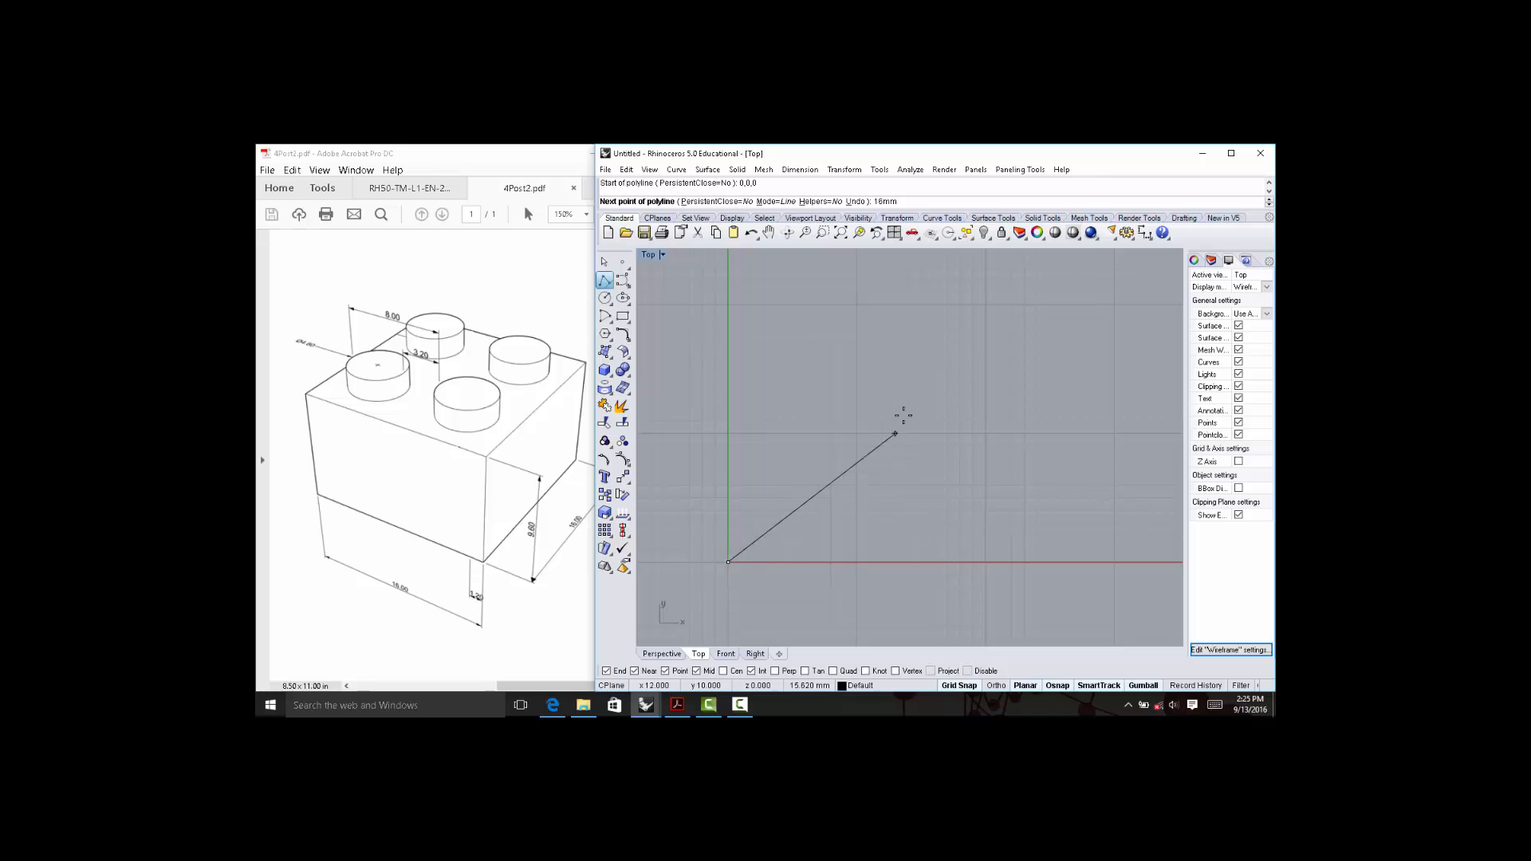
key(Return)
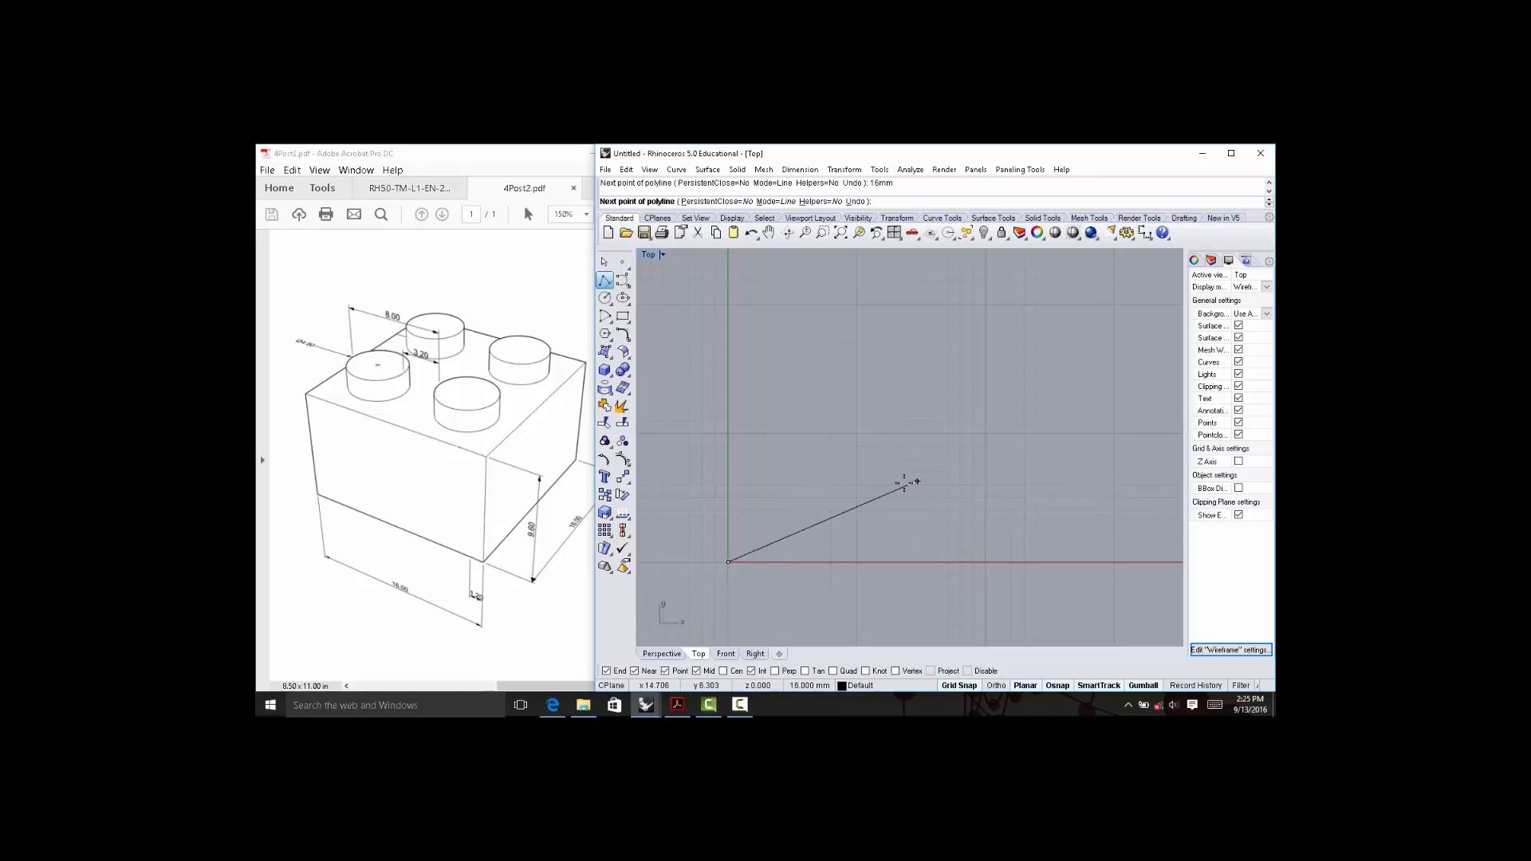
key(F8)
click(989, 514)
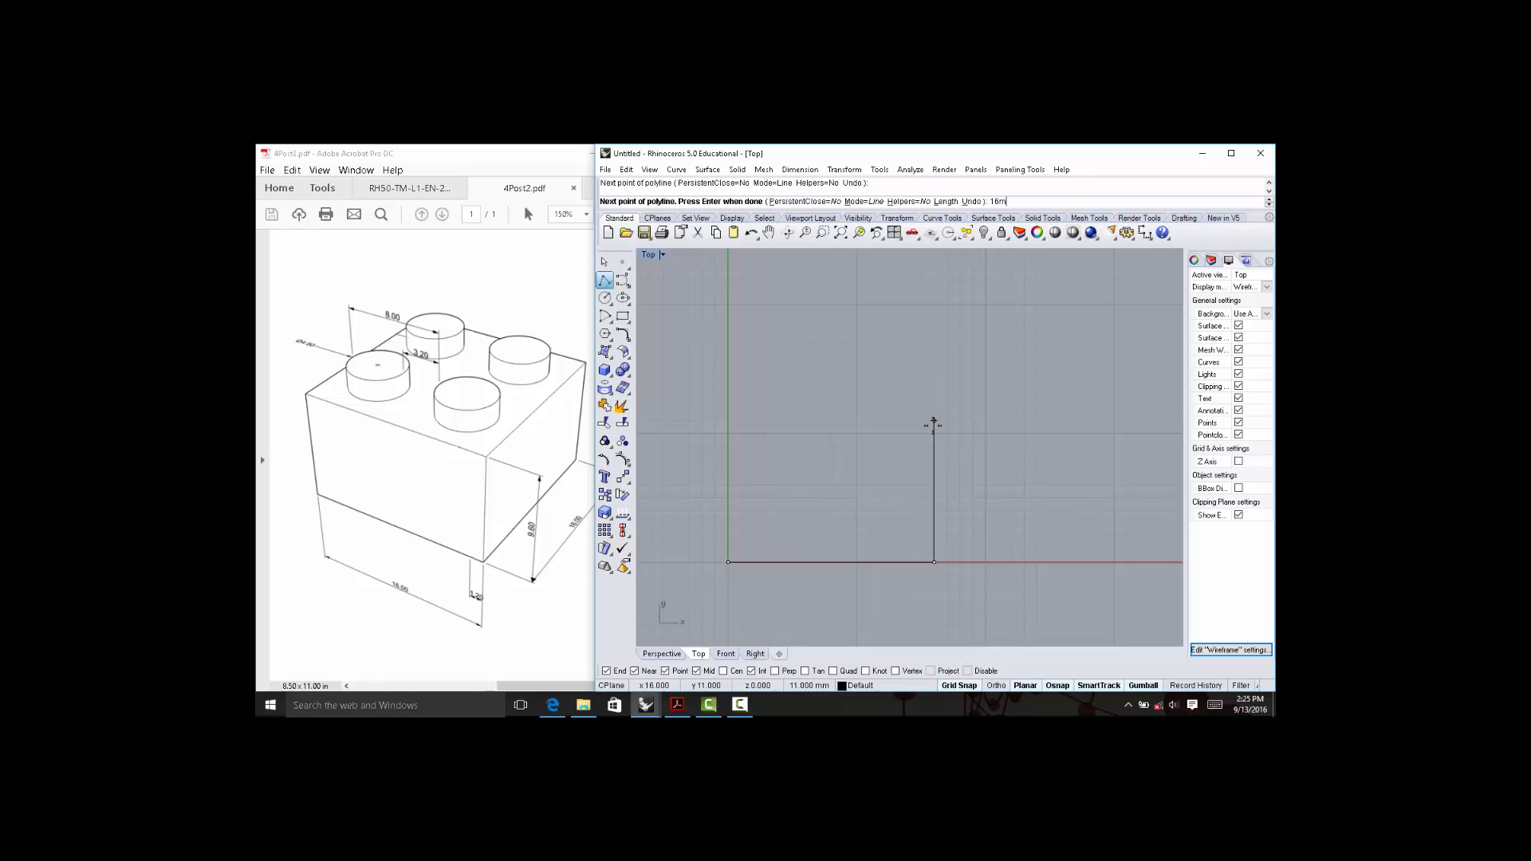
key(Return)
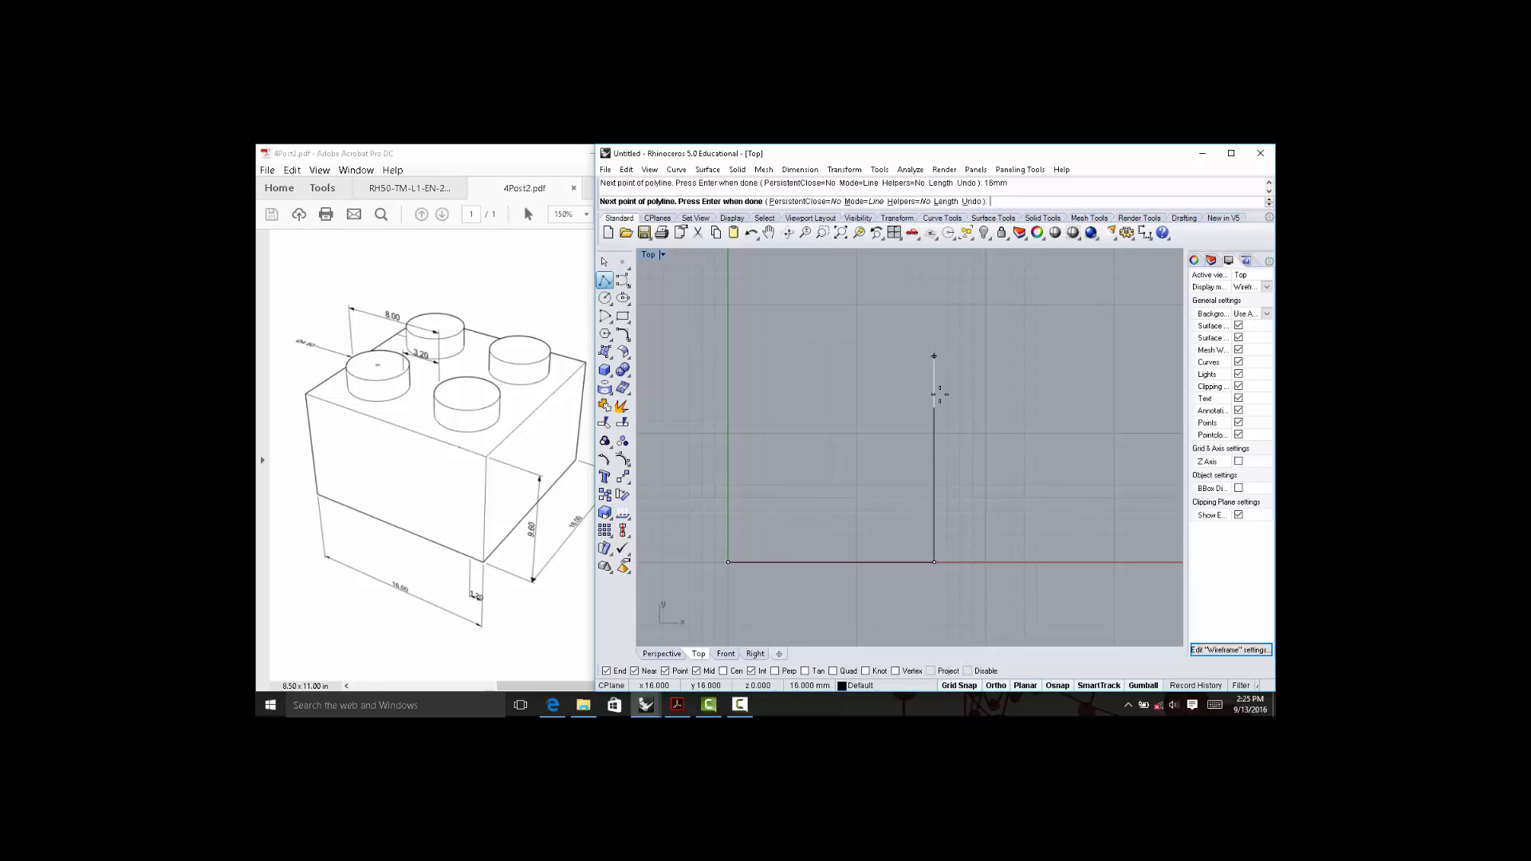
click(934, 334)
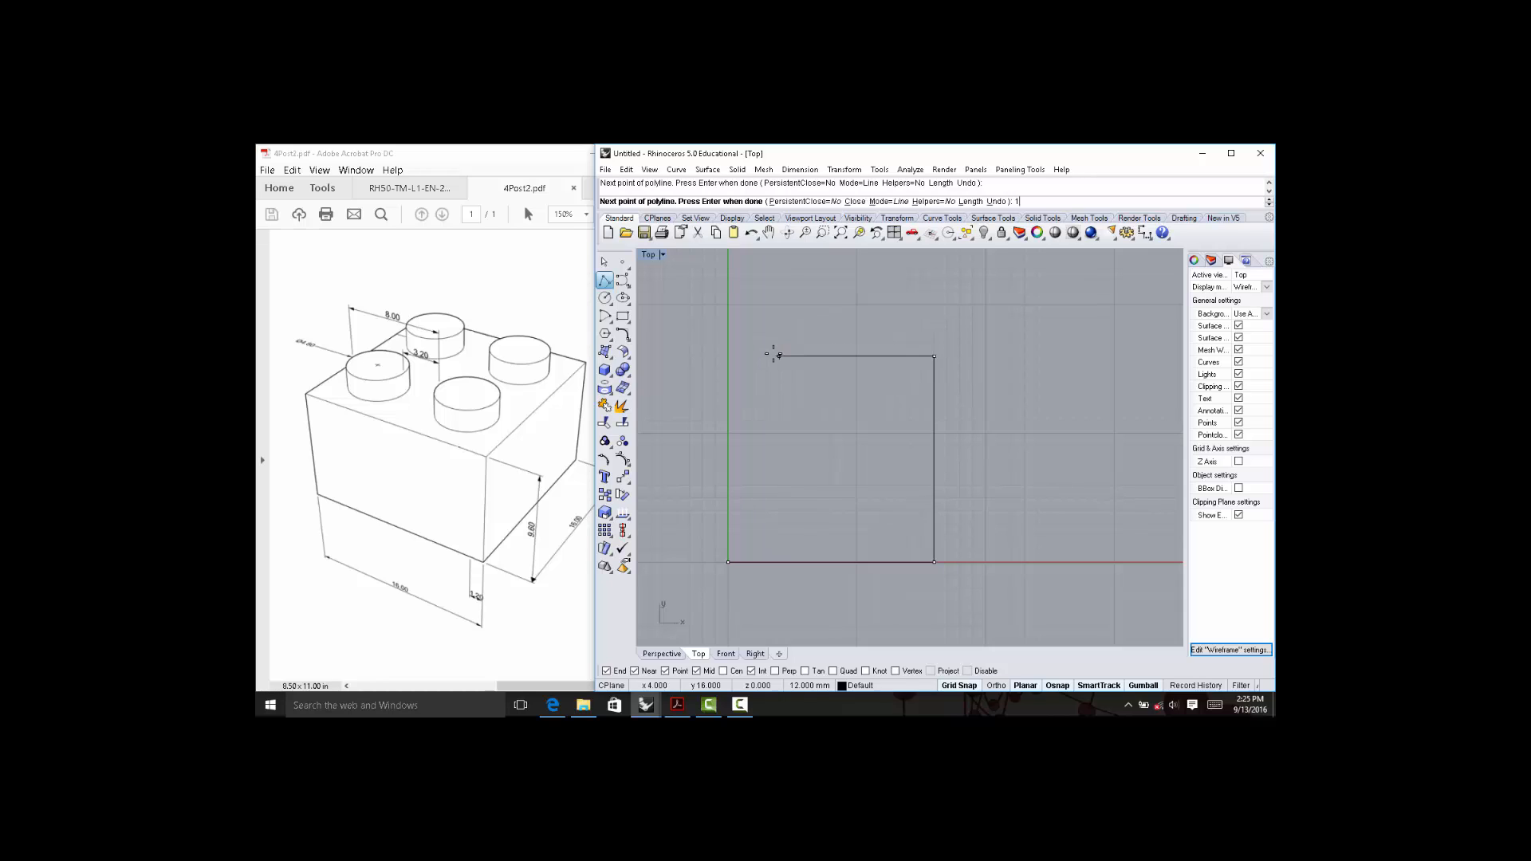
text(16mm)
key(Return)
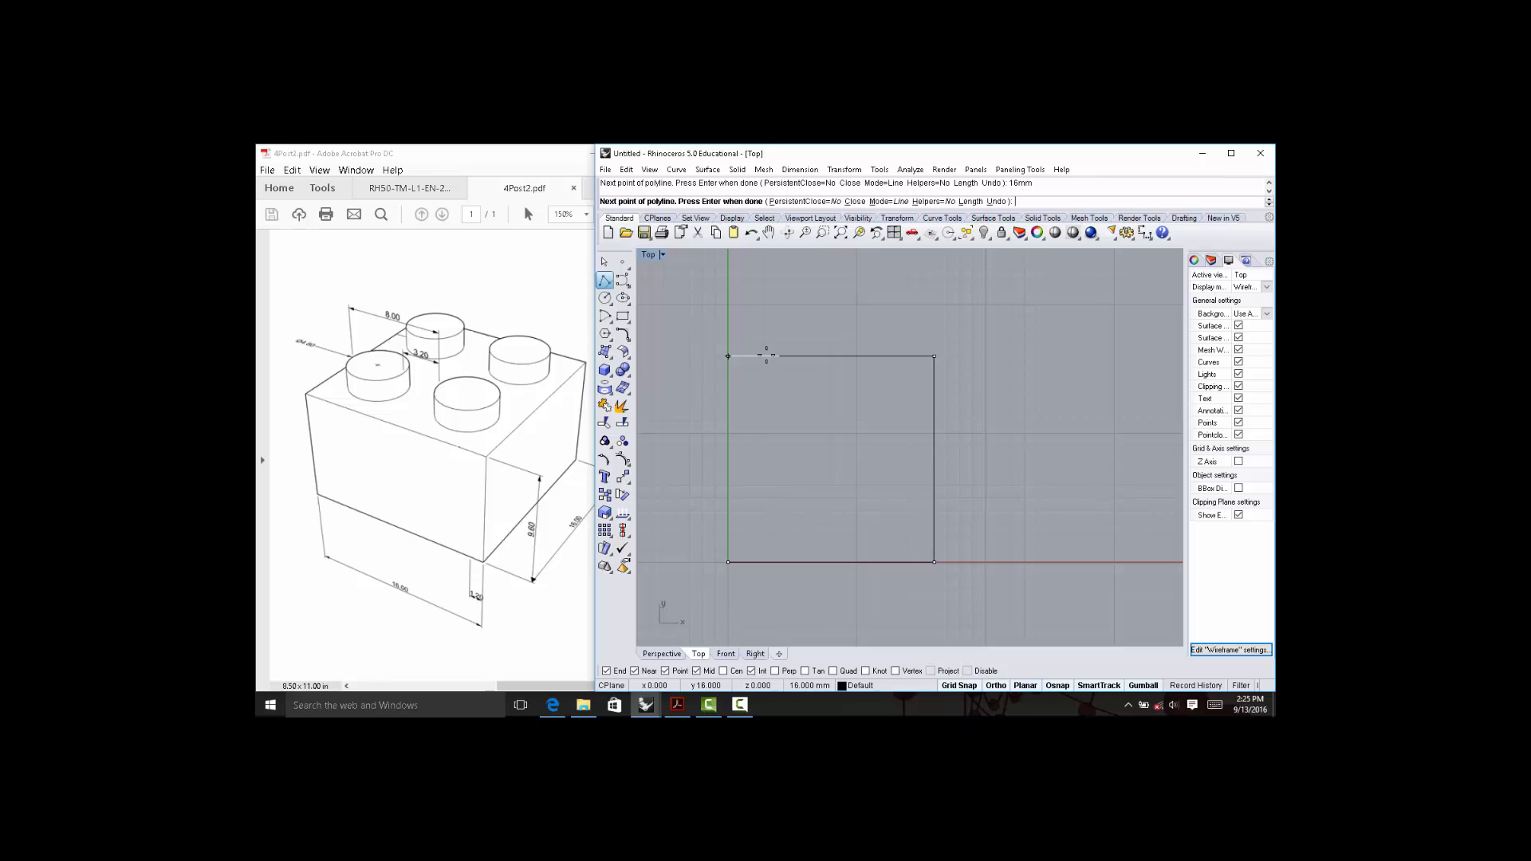
click(753, 356)
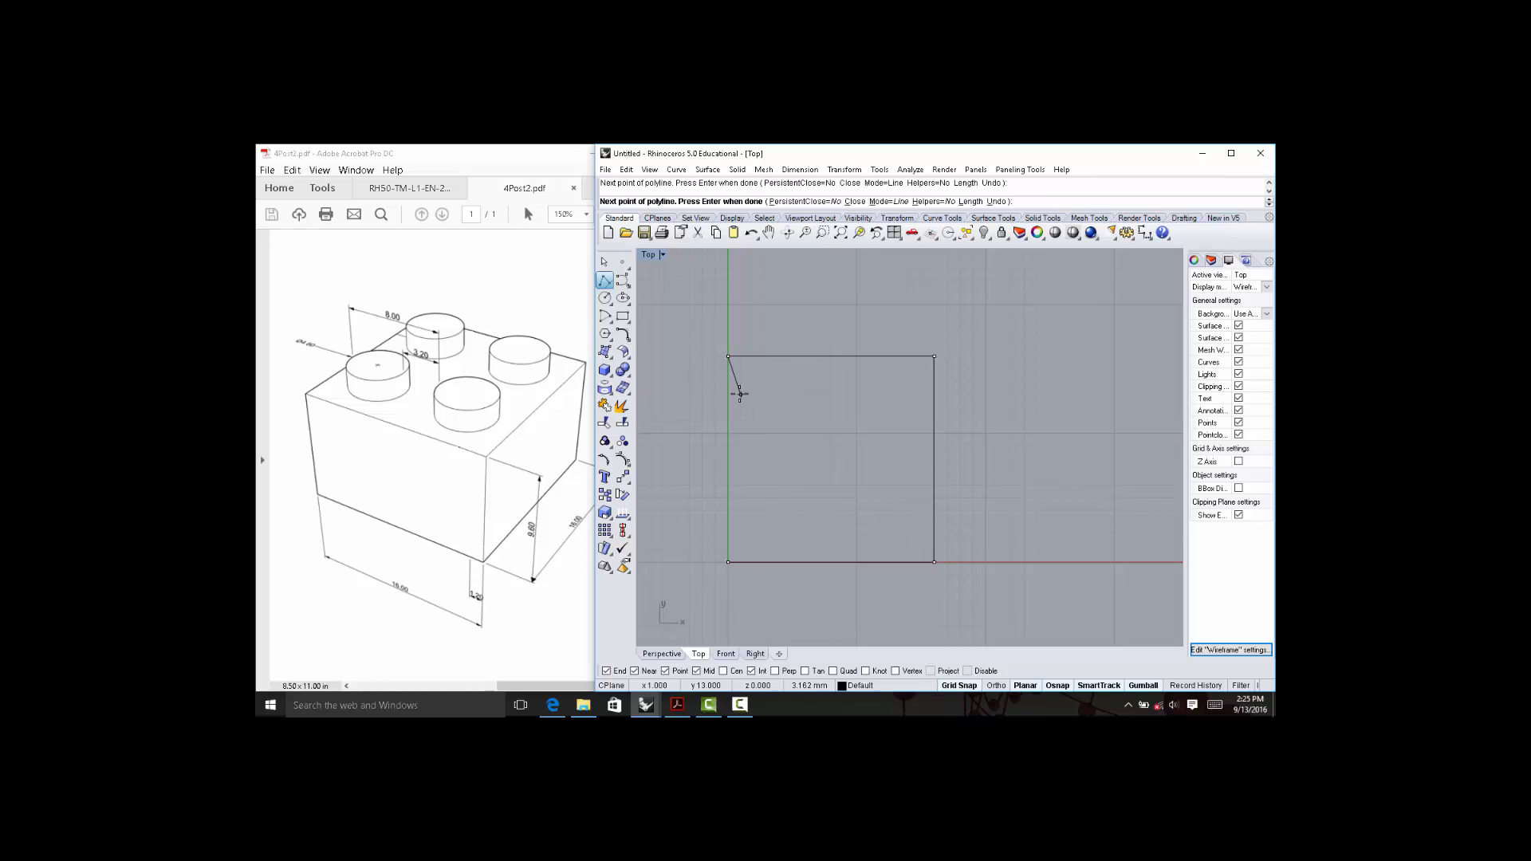
click(728, 562)
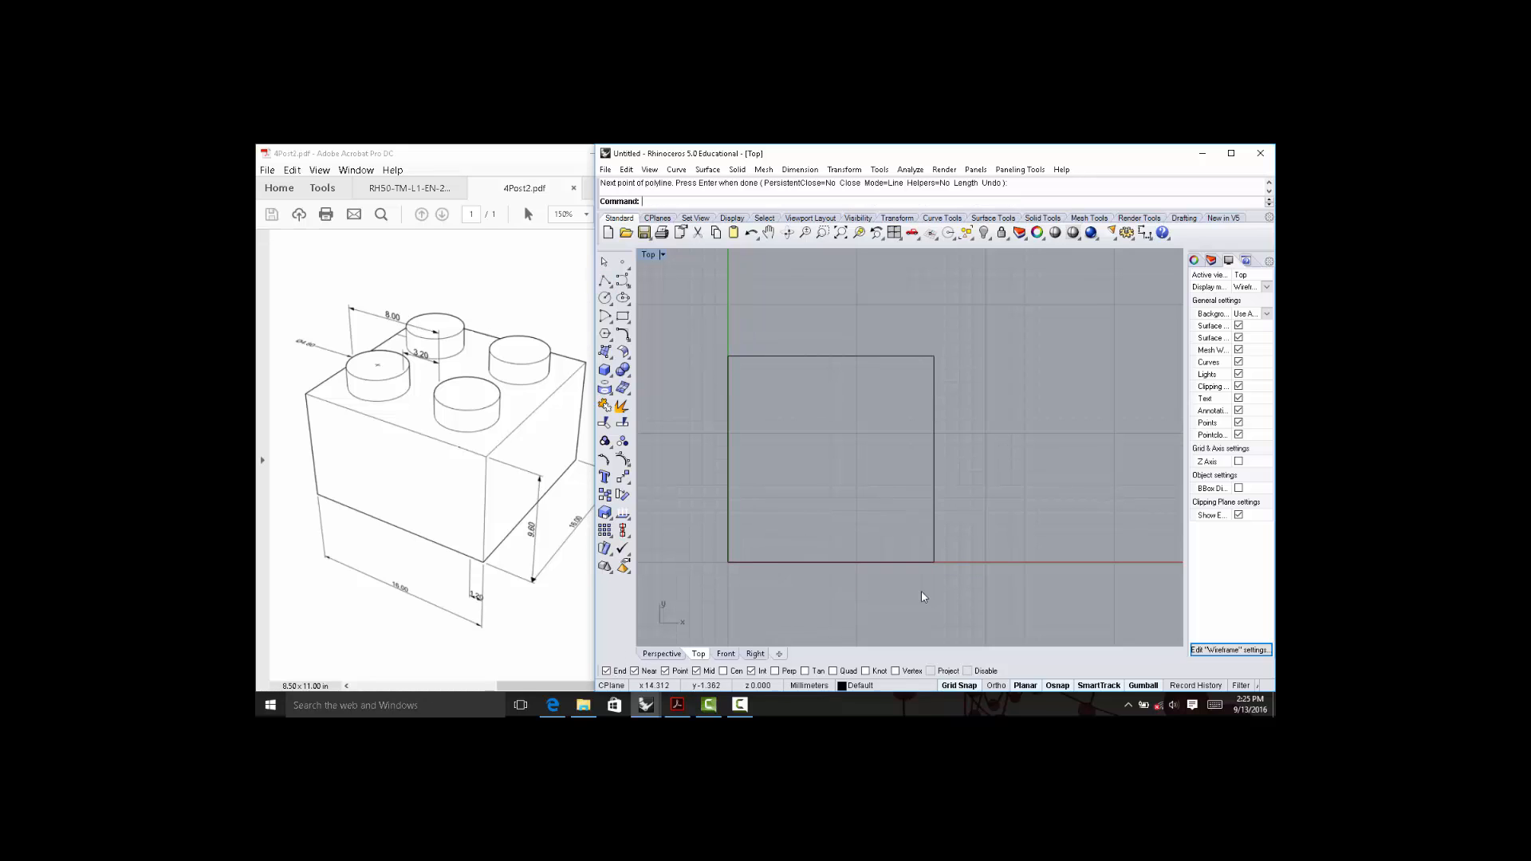
drag(801, 348, 695, 312)
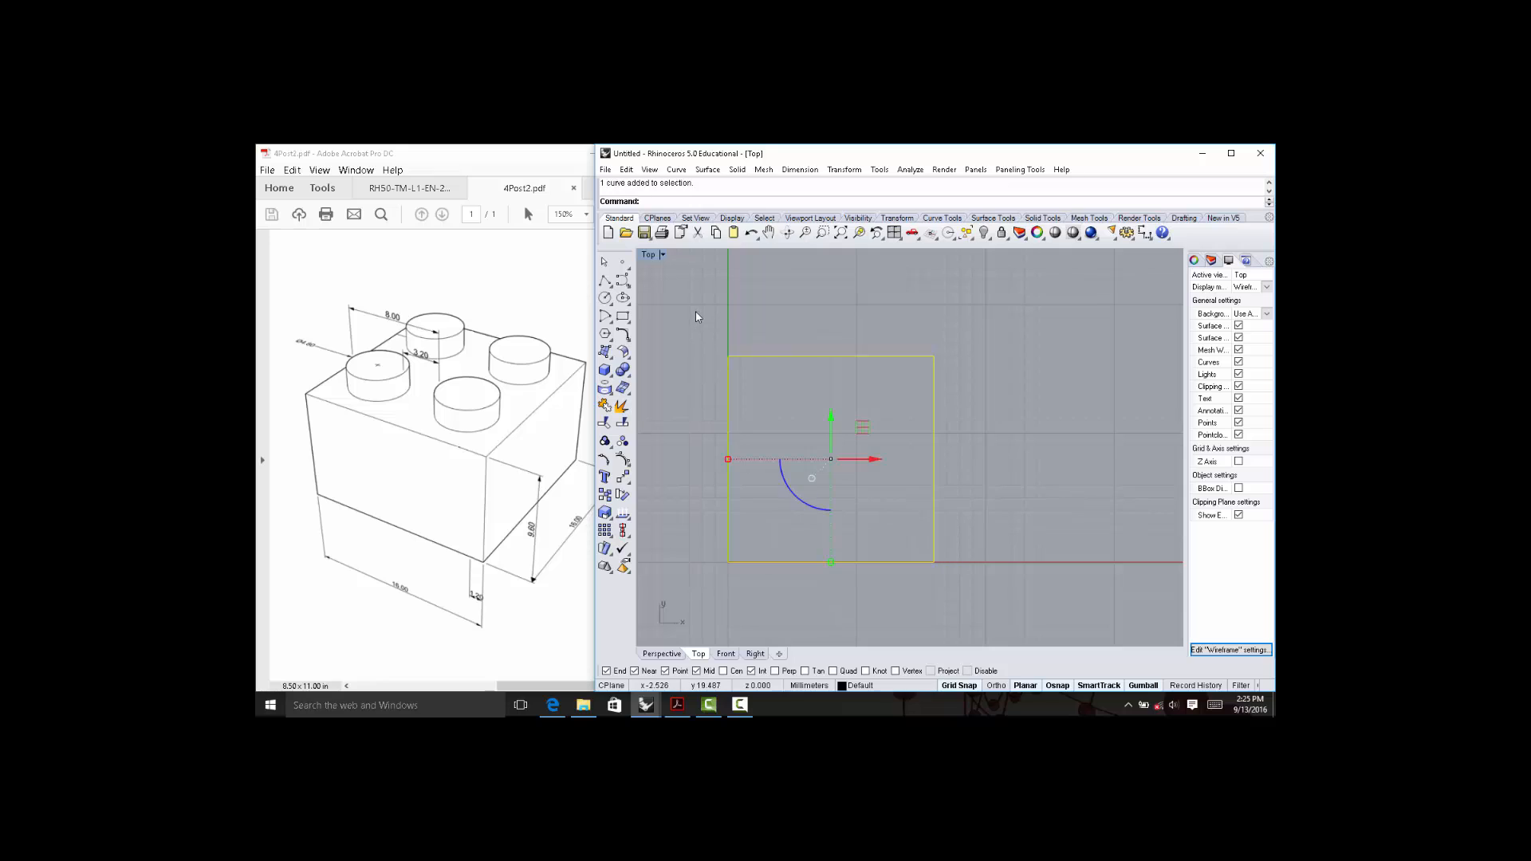
click(984, 356)
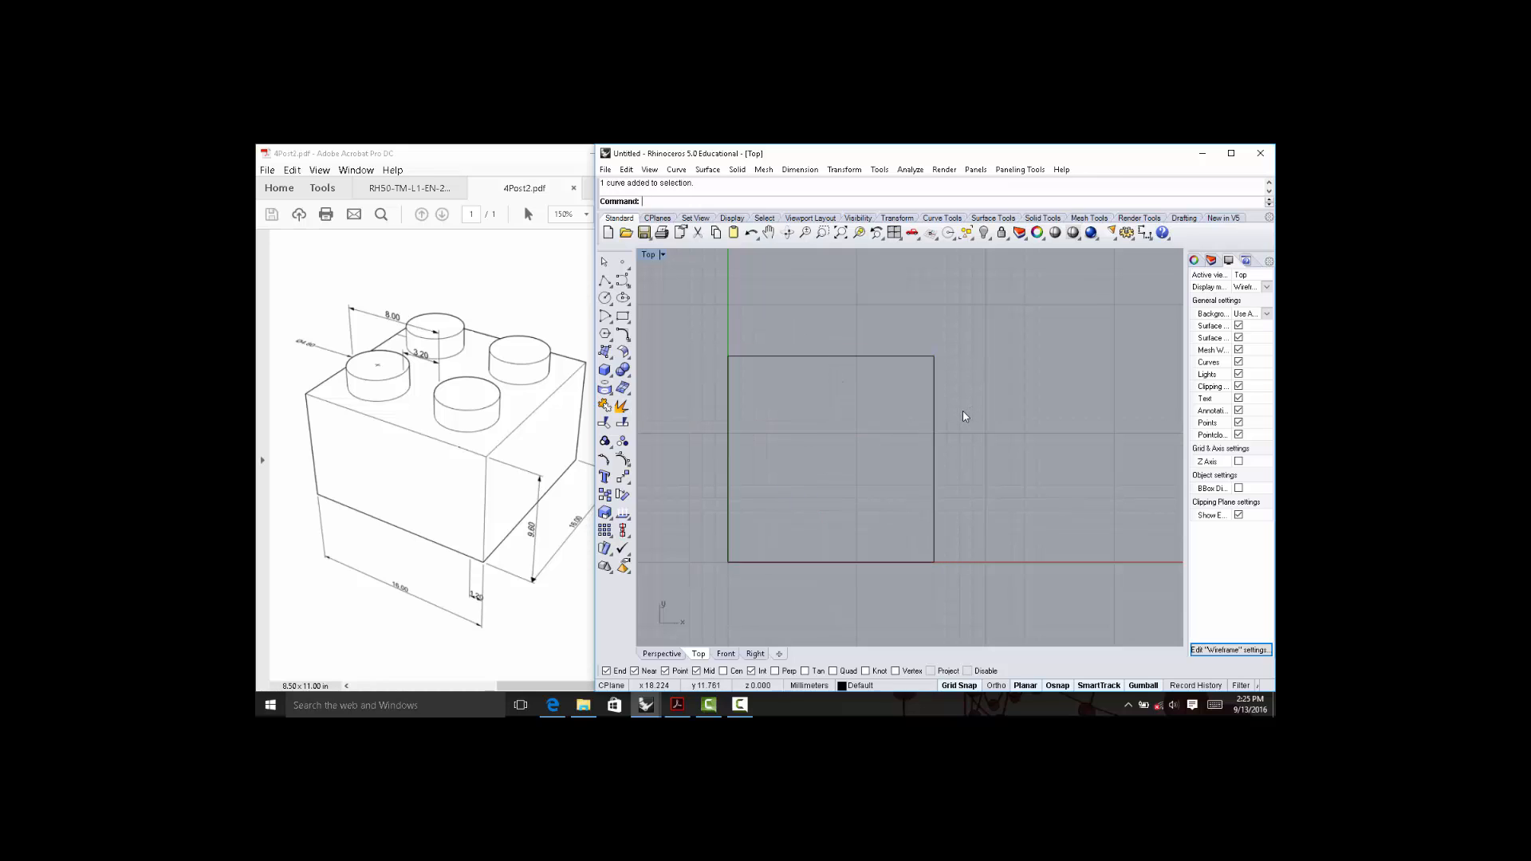
In a maximized Perspective view, draw a vertical 9.6 mm line upward from the square's corner at the origin.
double_click(649, 255)
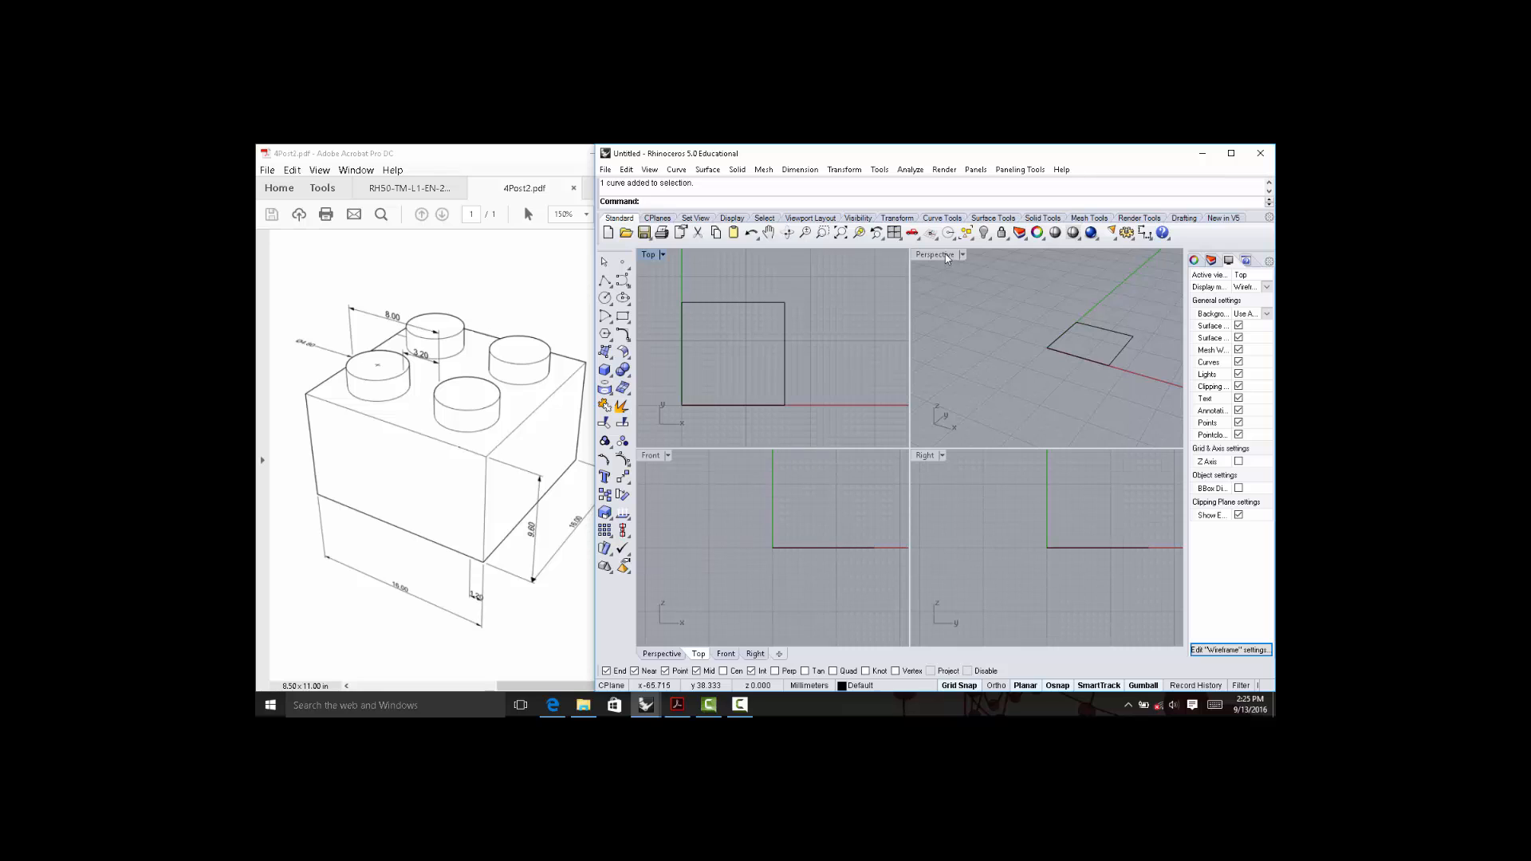
double_click(946, 254)
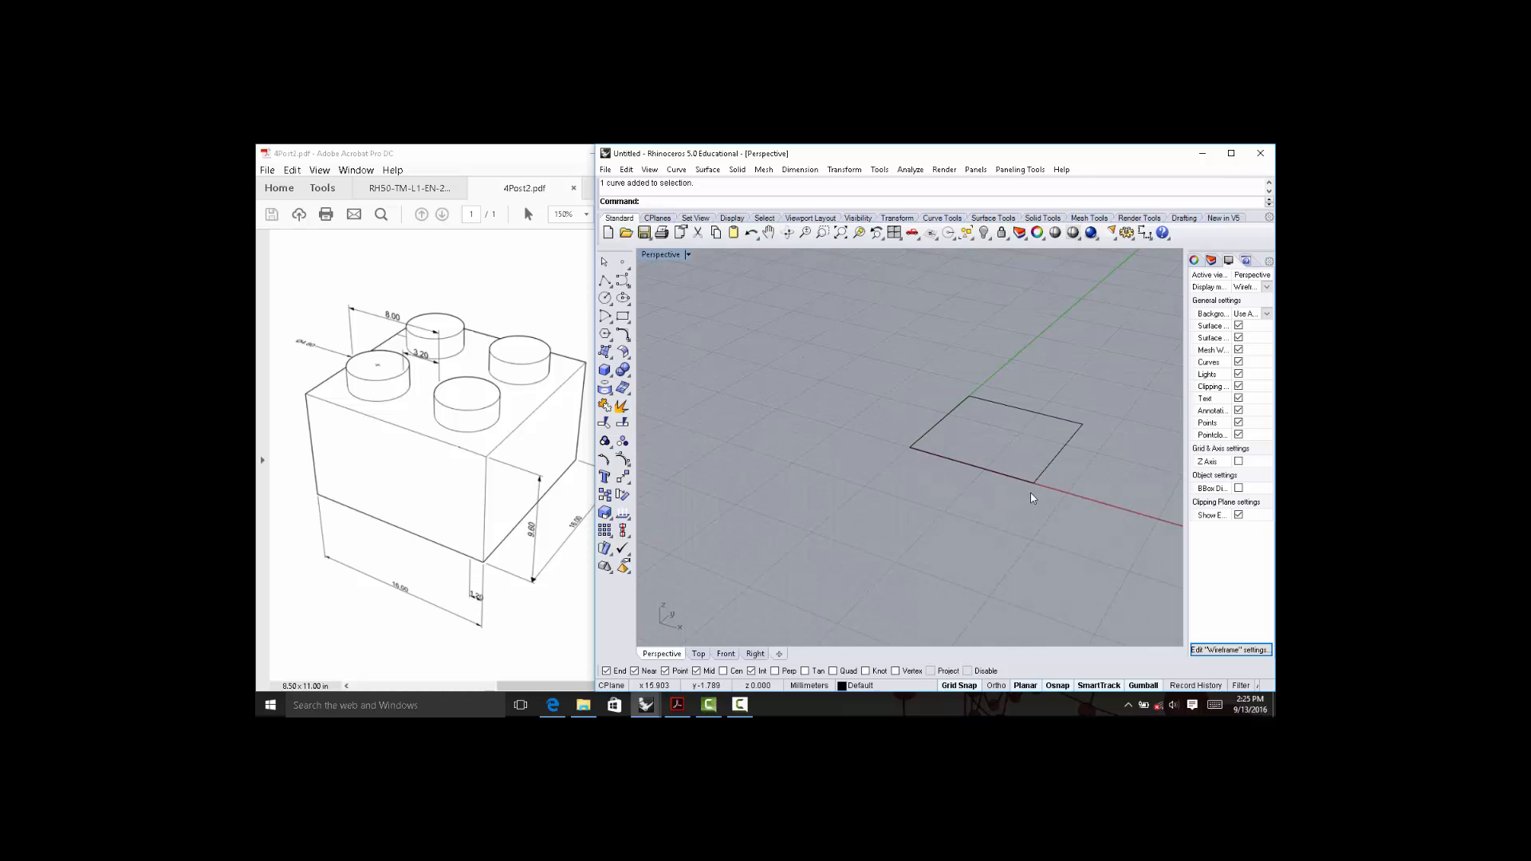
scroll(1031, 493, up, 3)
right_drag(965, 531, 941, 506)
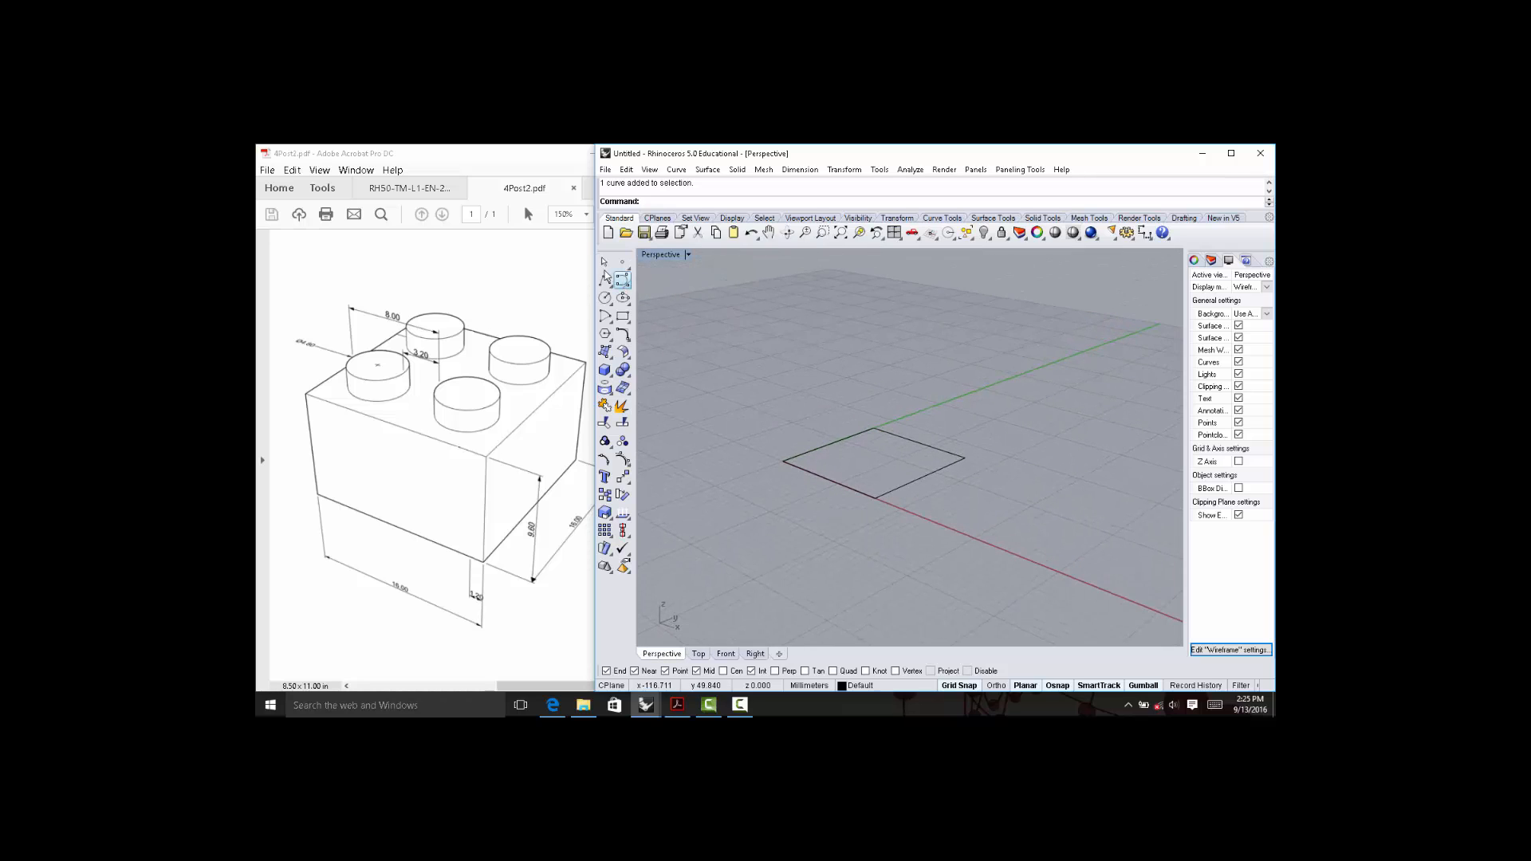
click(605, 281)
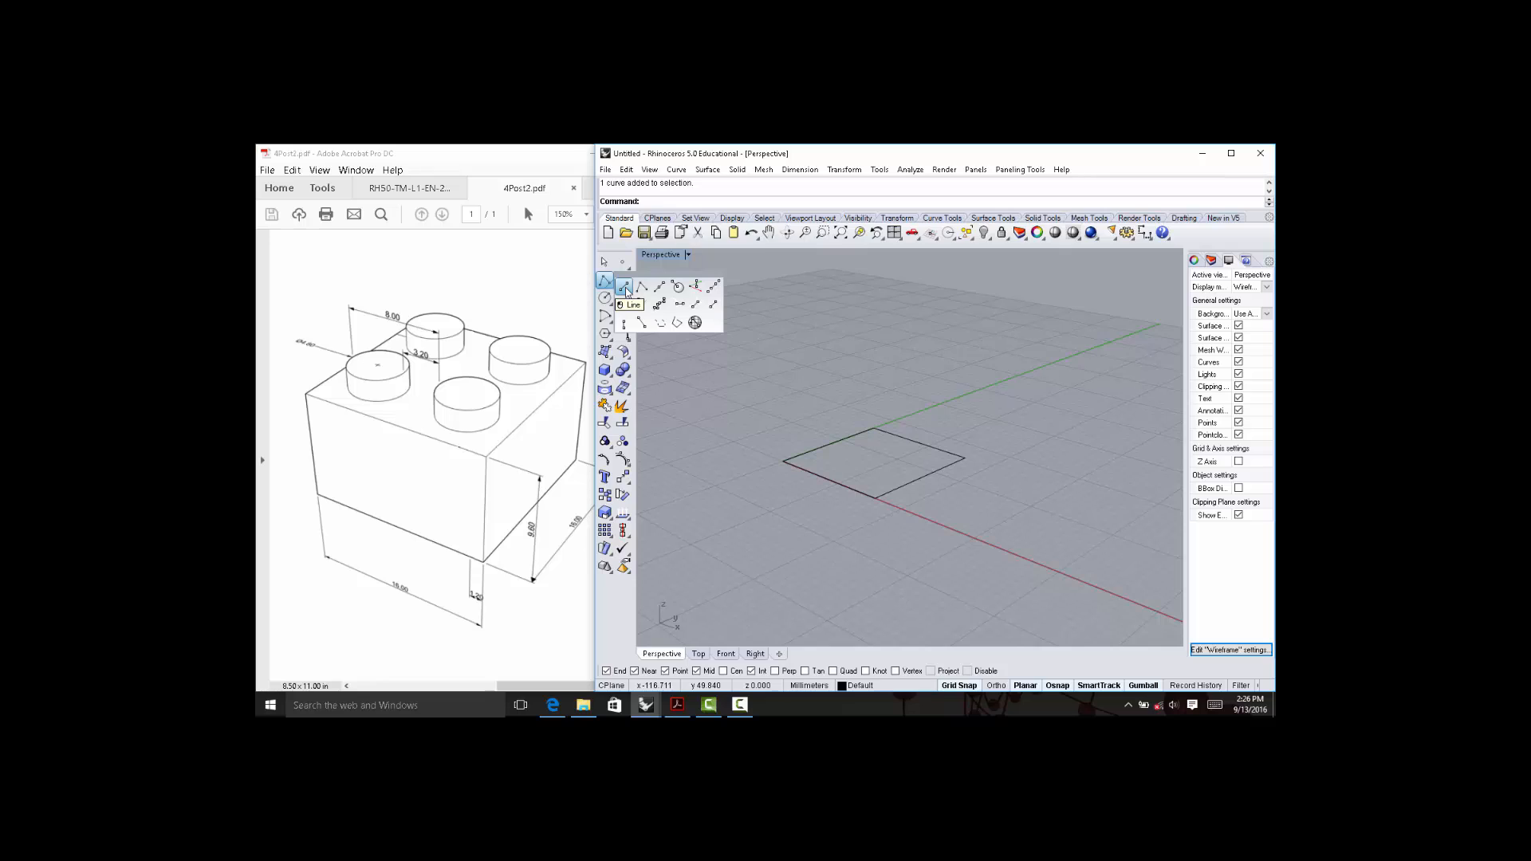
click(627, 290)
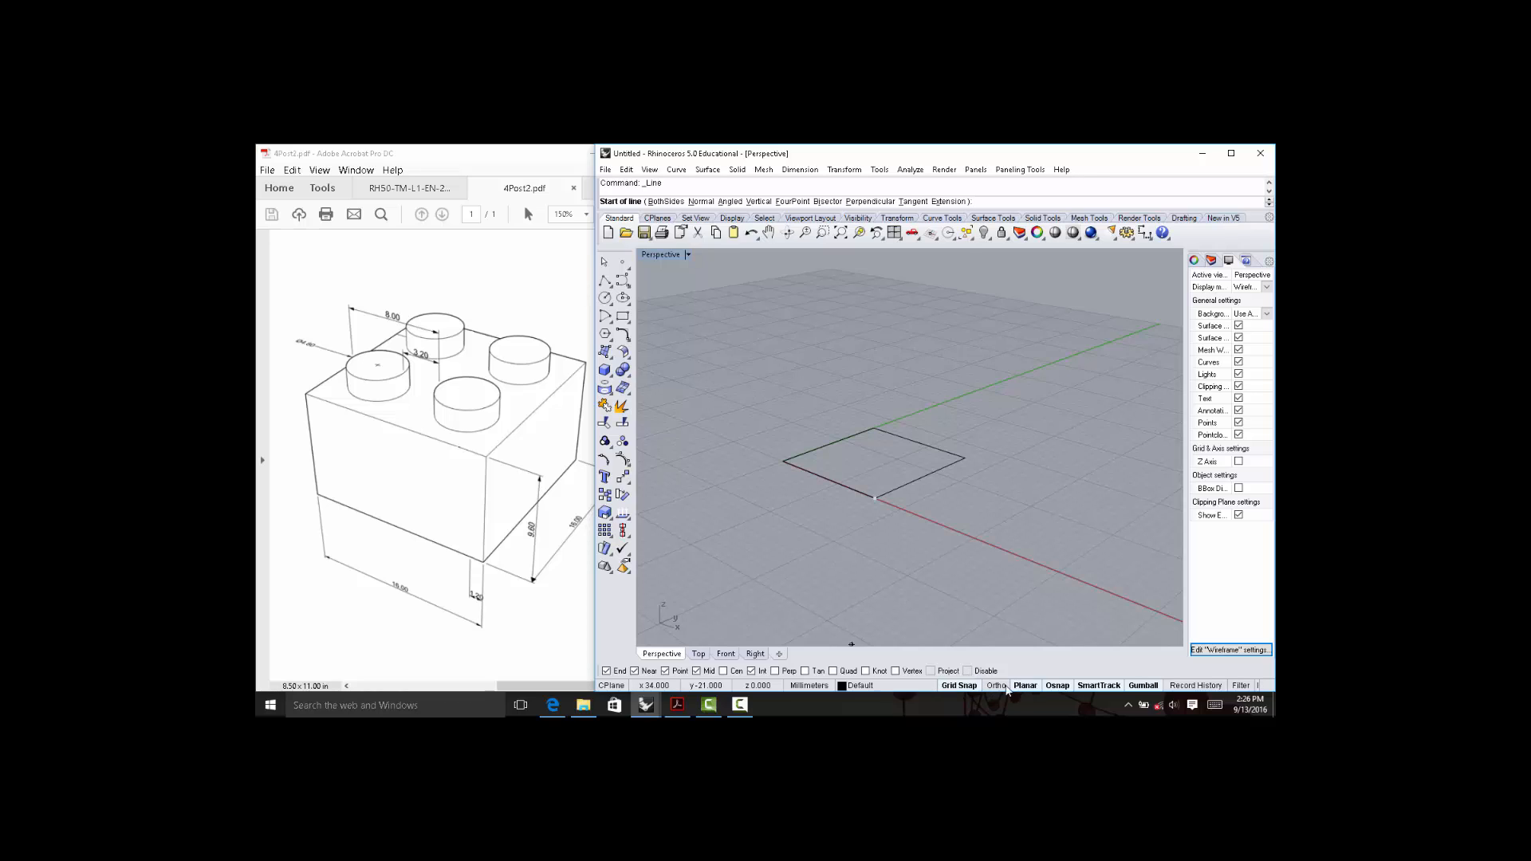
click(1060, 686)
click(774, 456)
click(762, 201)
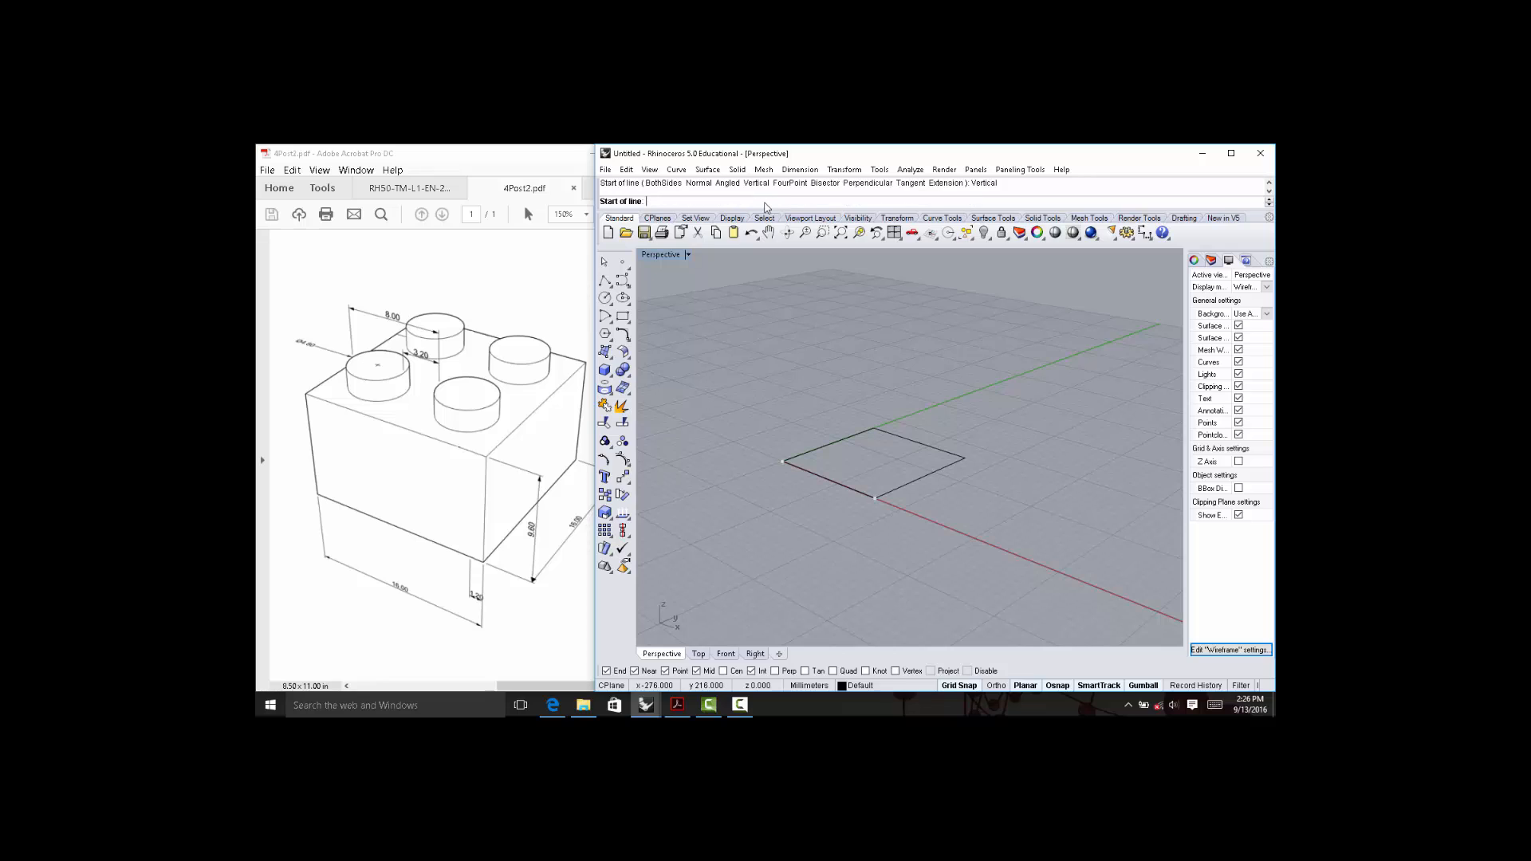
click(784, 461)
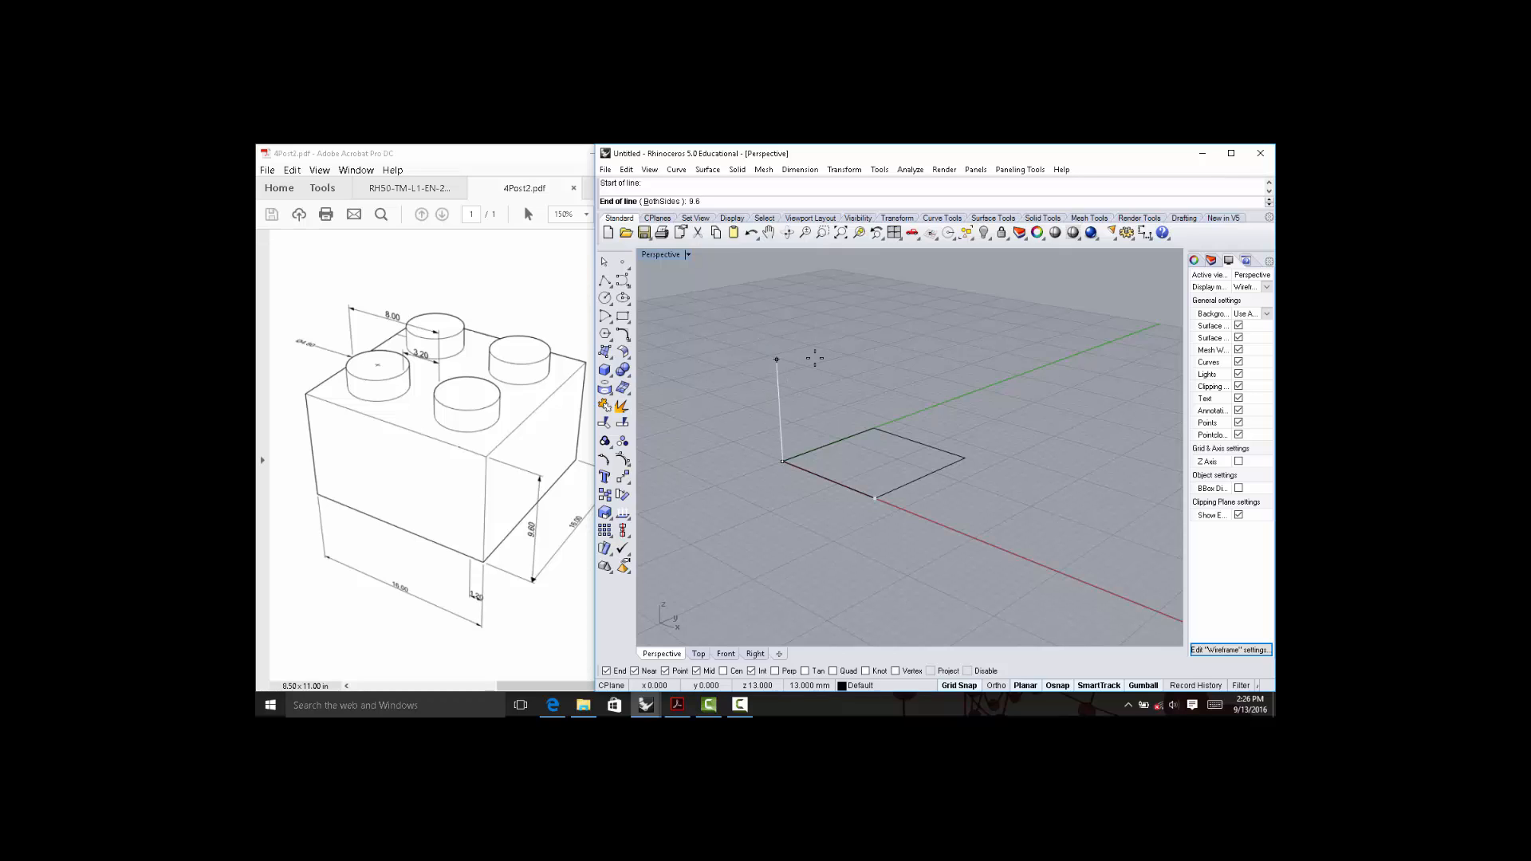
text(mm)
key(Return)
click(824, 353)
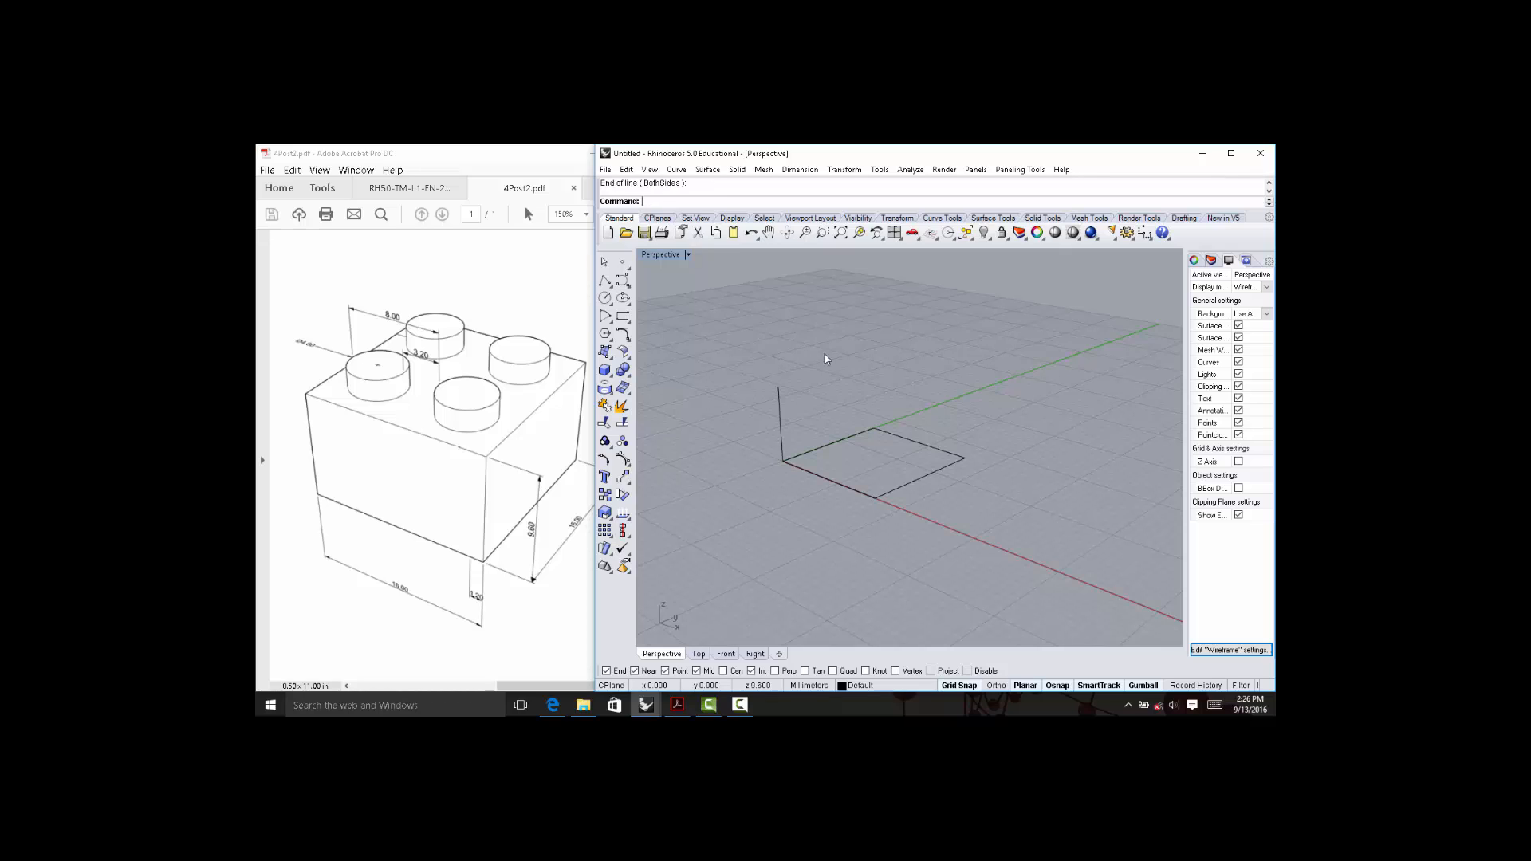
click(780, 420)
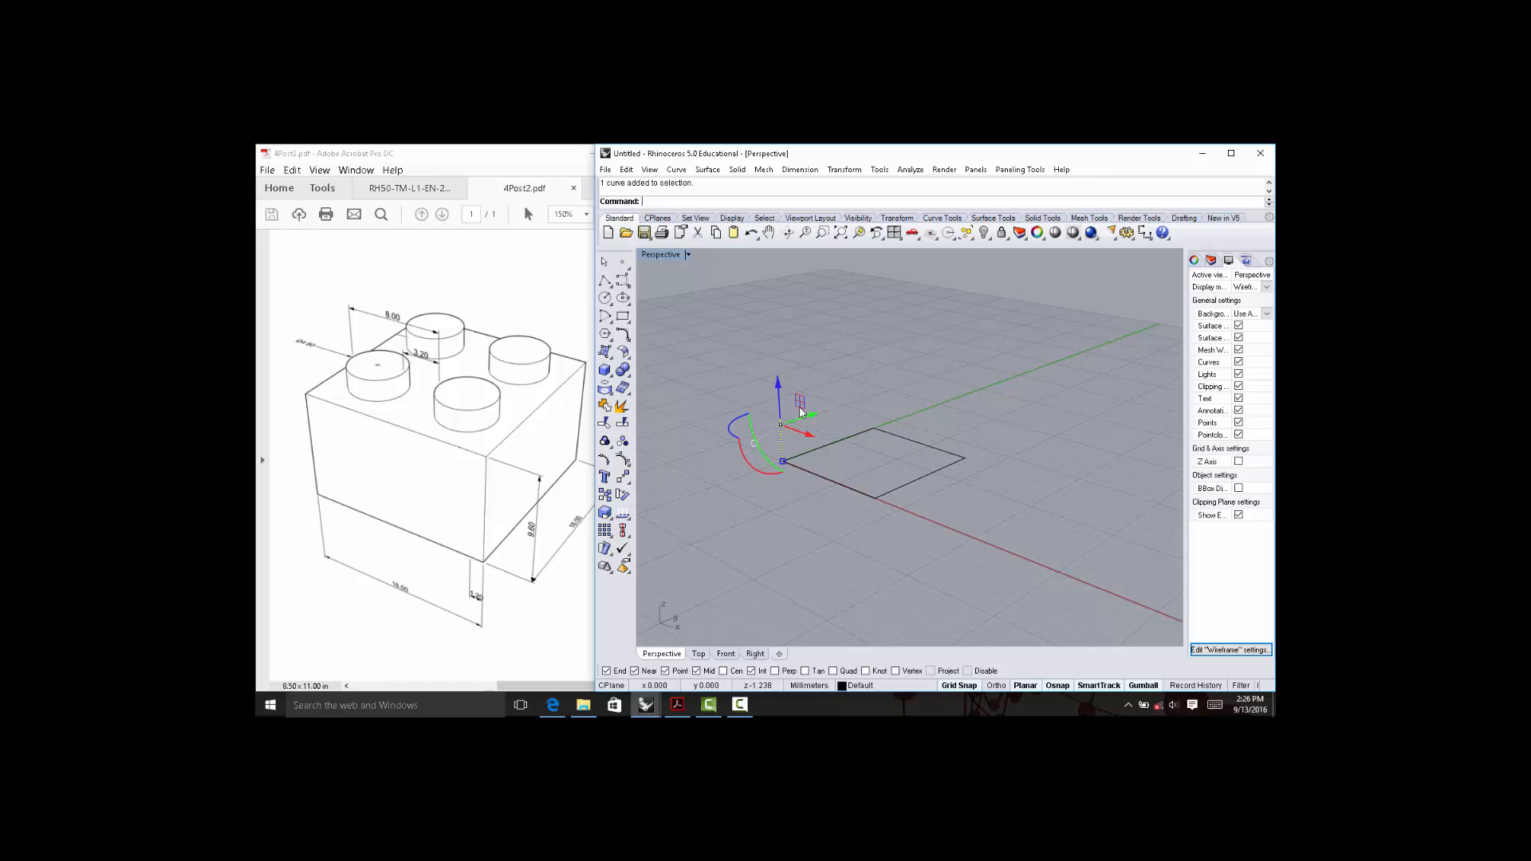
Copy the vertical line from the origin corner to the other three corners of the base square.
text(copy)
key(Return)
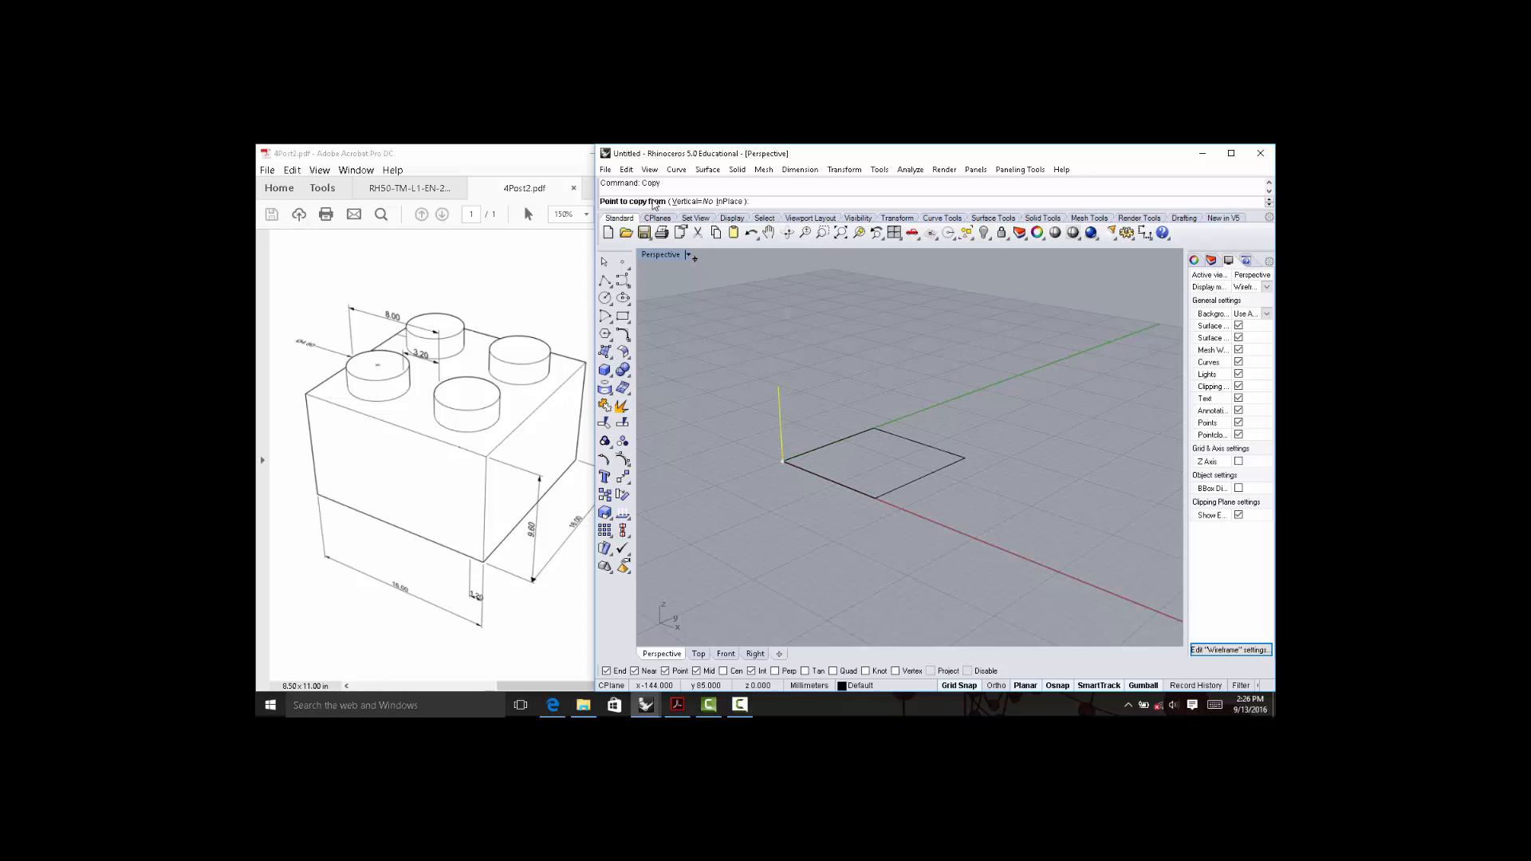
click(783, 463)
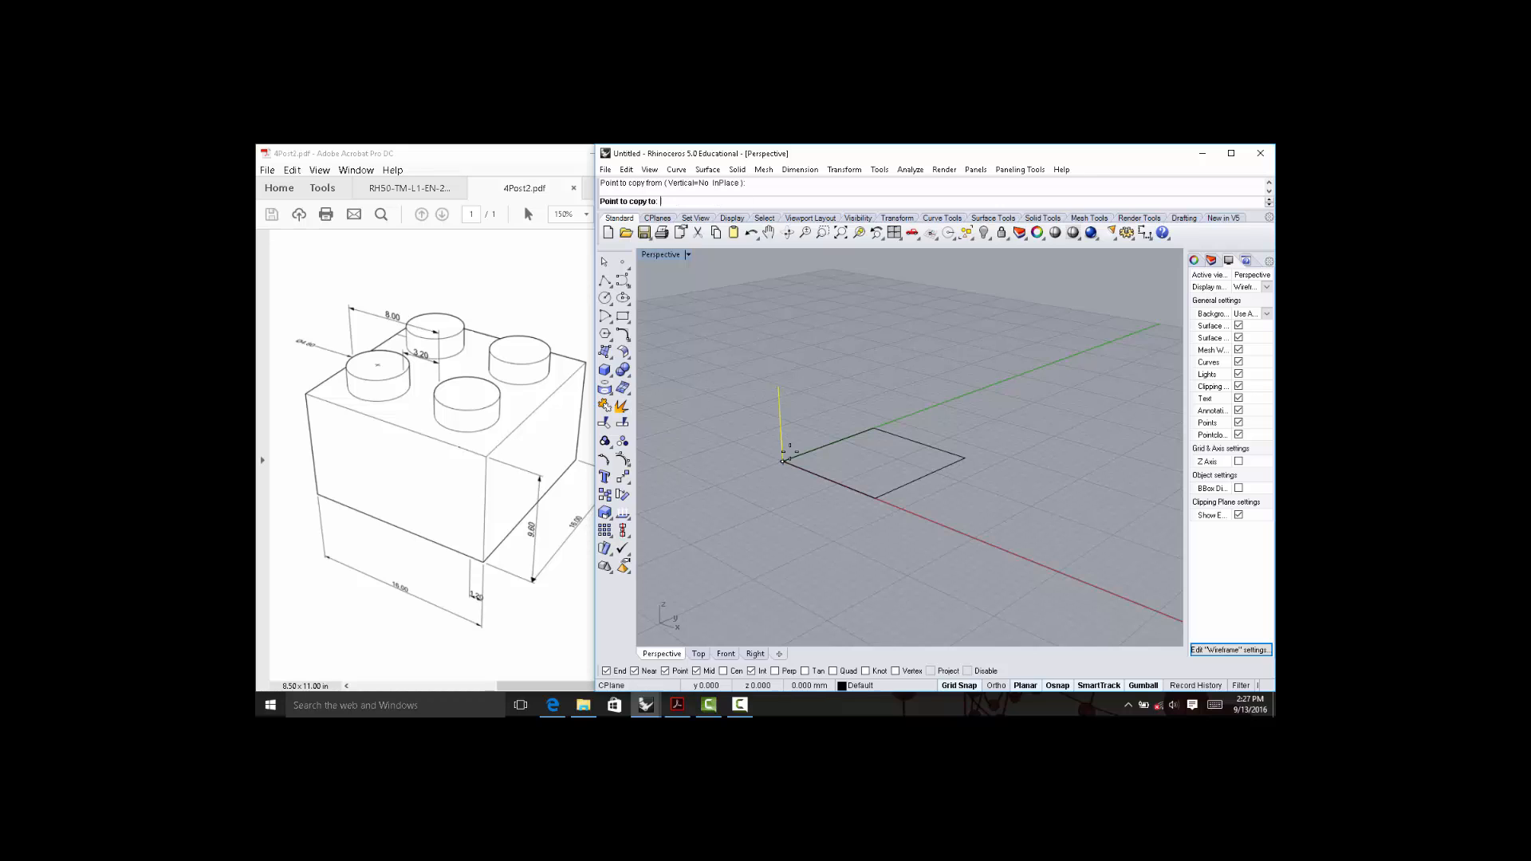
click(872, 427)
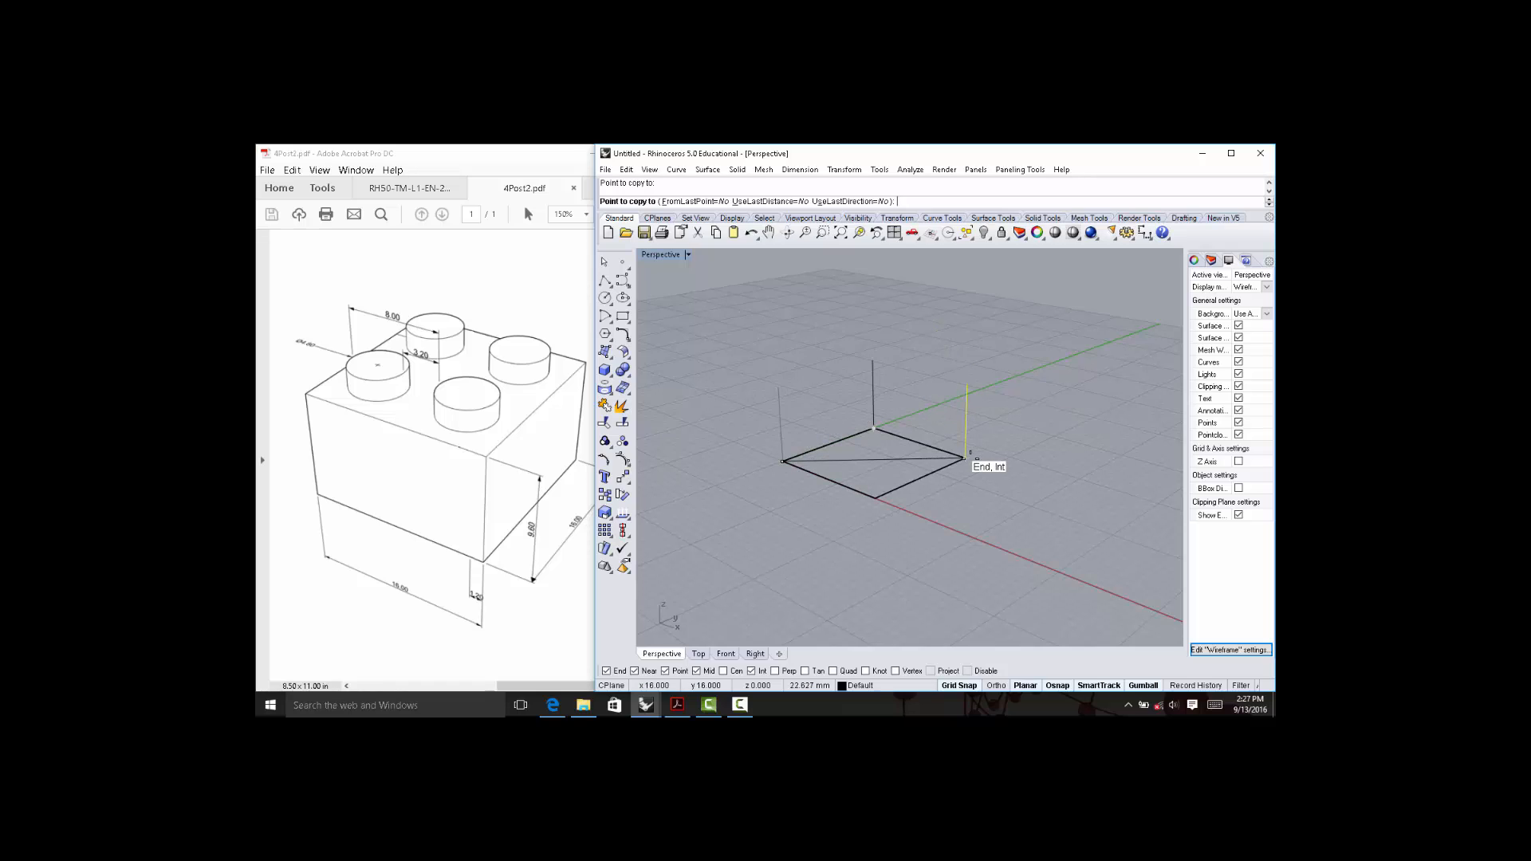
click(966, 457)
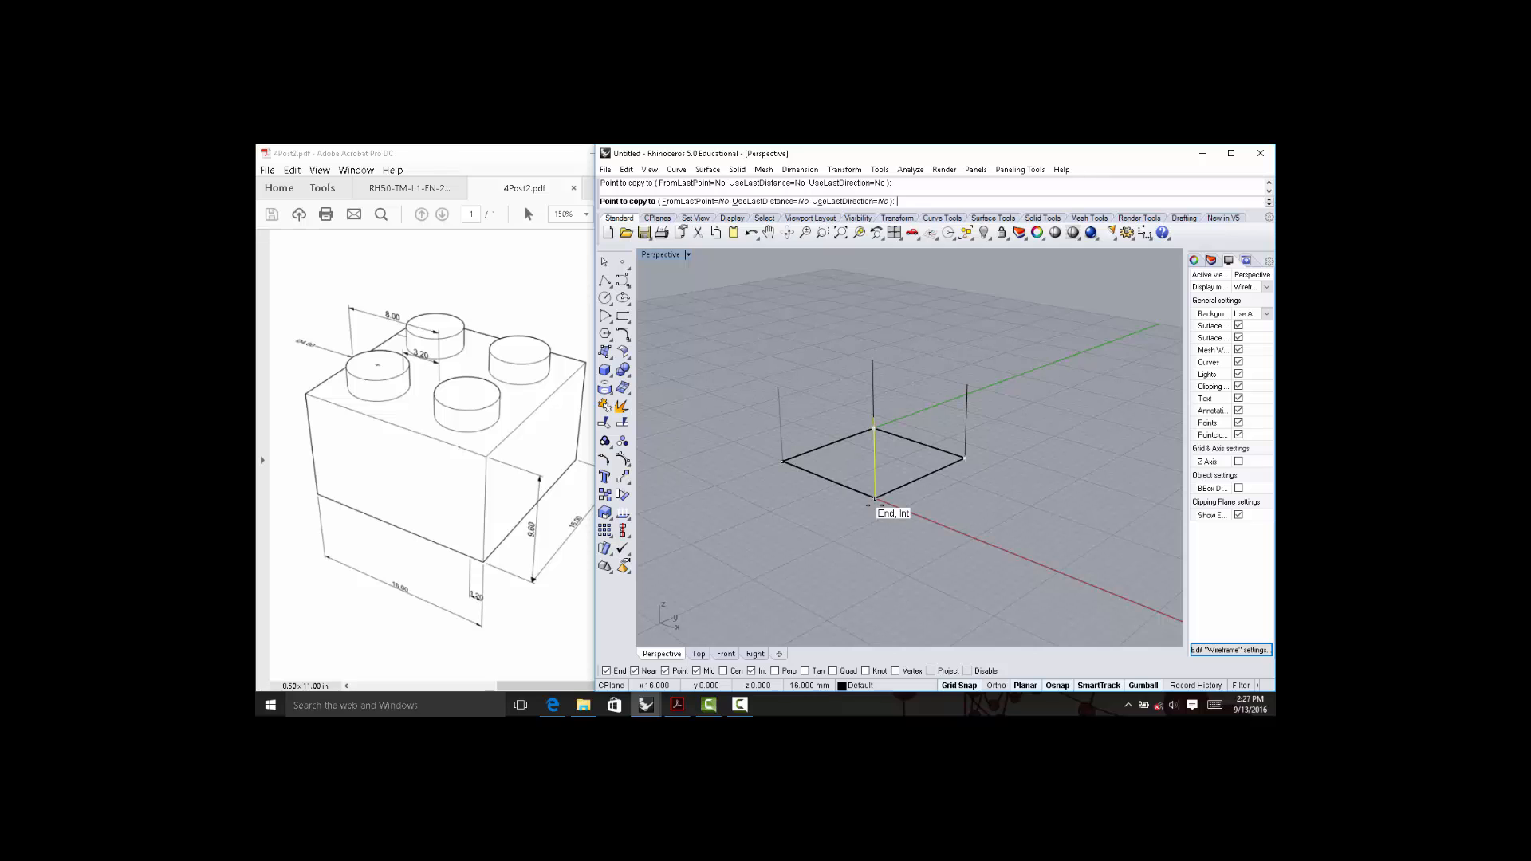
click(875, 500)
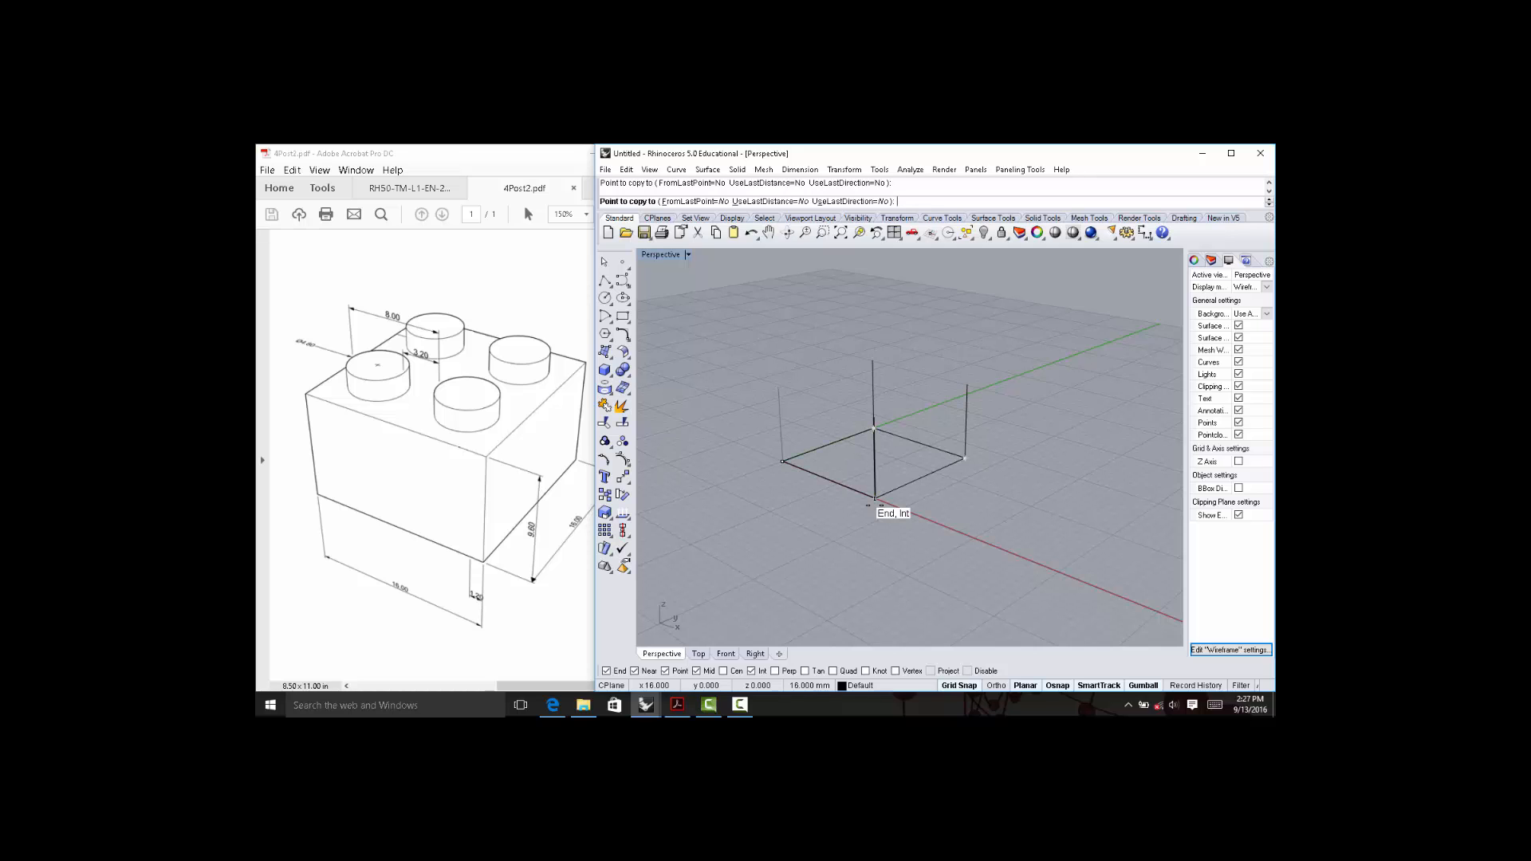
key(Return)
Copy the base square from the origin corner up to the top end of the vertical line there, then clear the selection.
right_drag(916, 519, 896, 491)
click(896, 496)
text(Co)
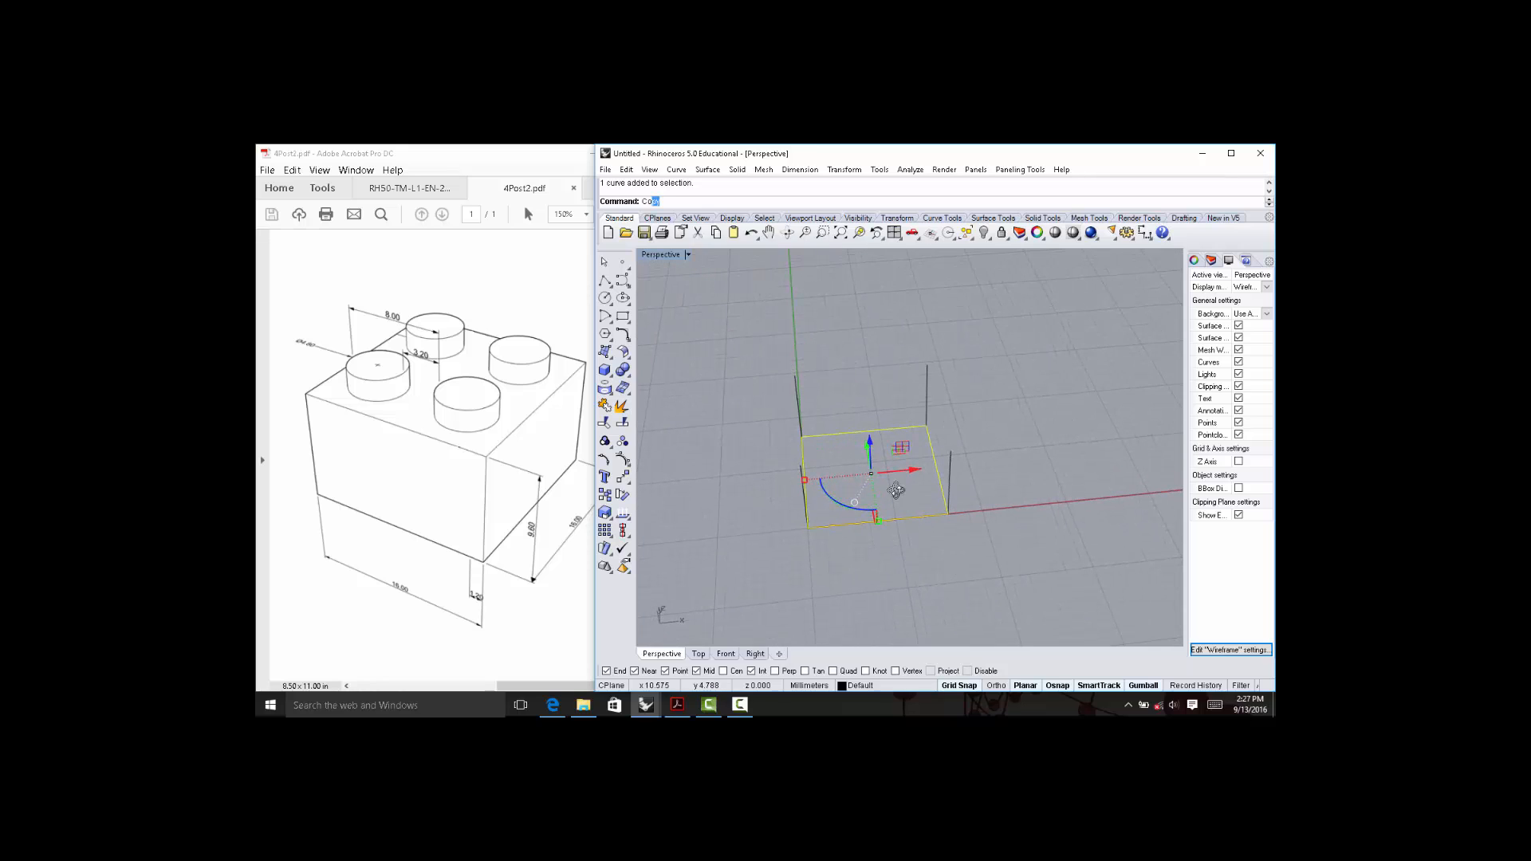
text(py)
key(Return)
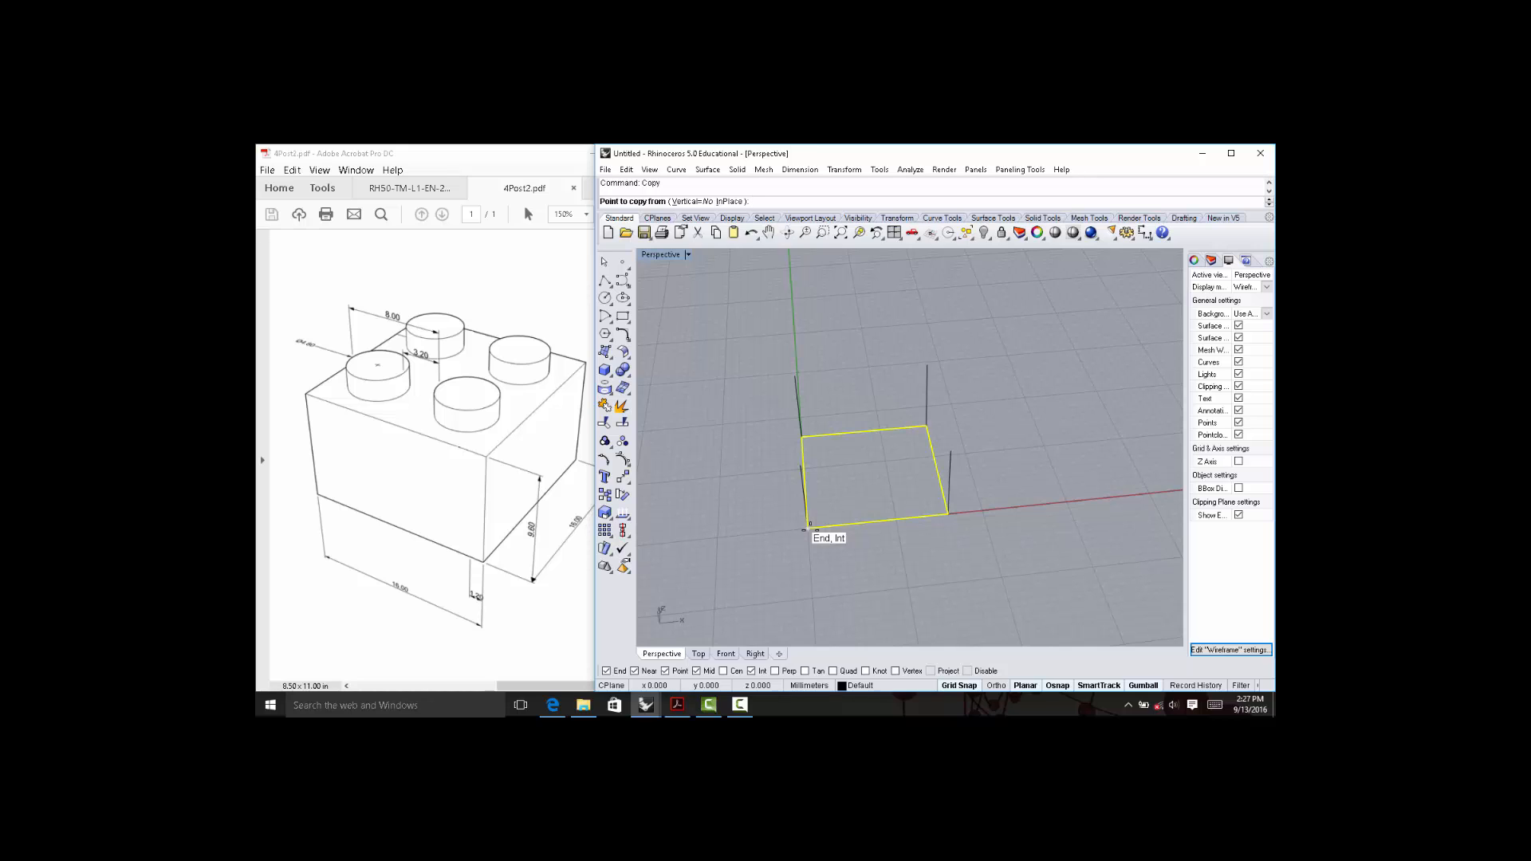
click(804, 528)
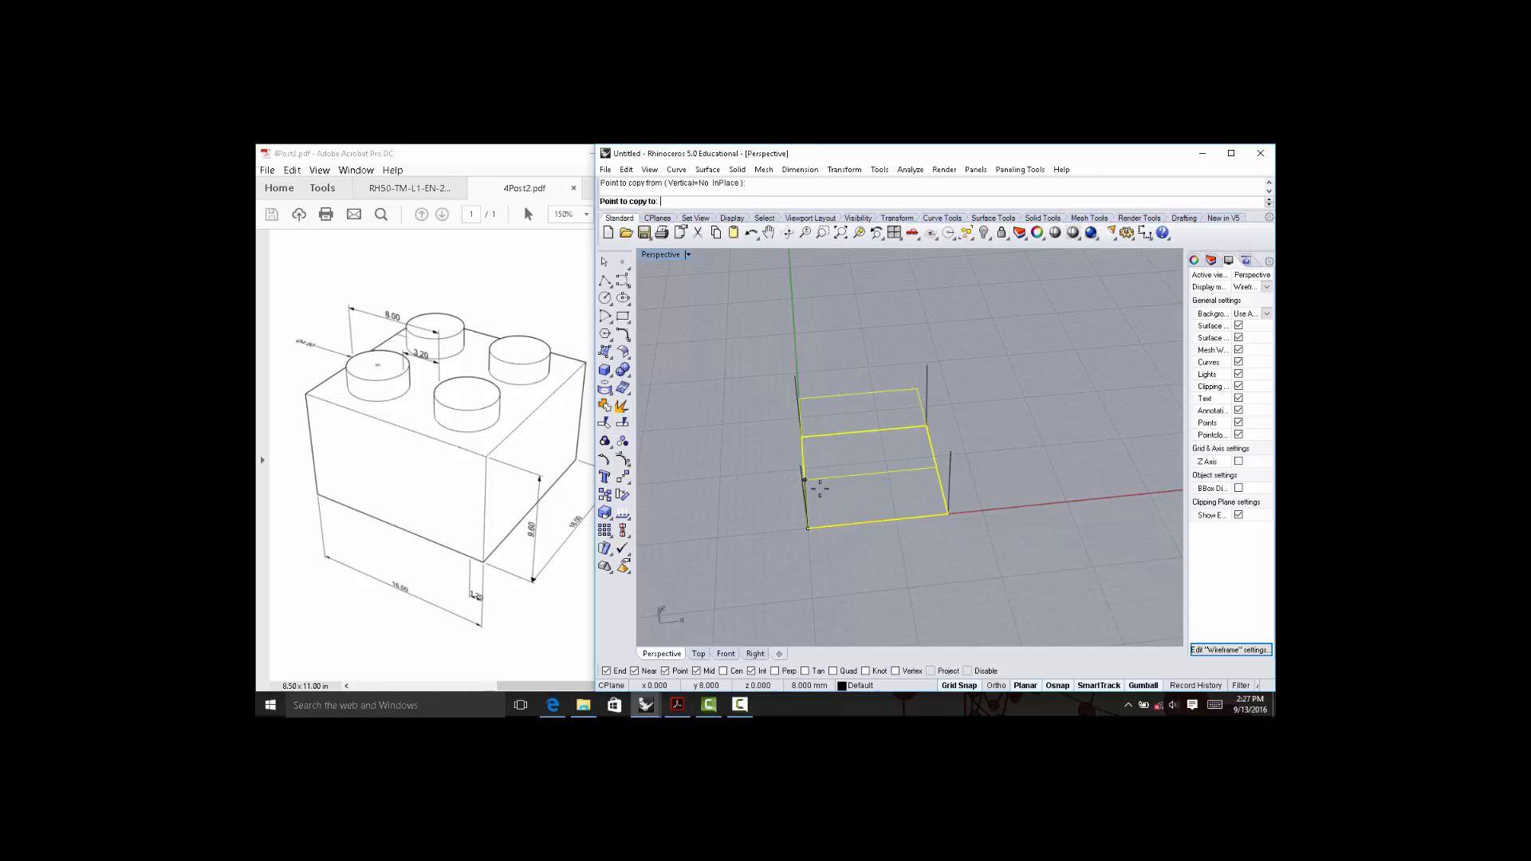
right_drag(810, 479, 853, 415)
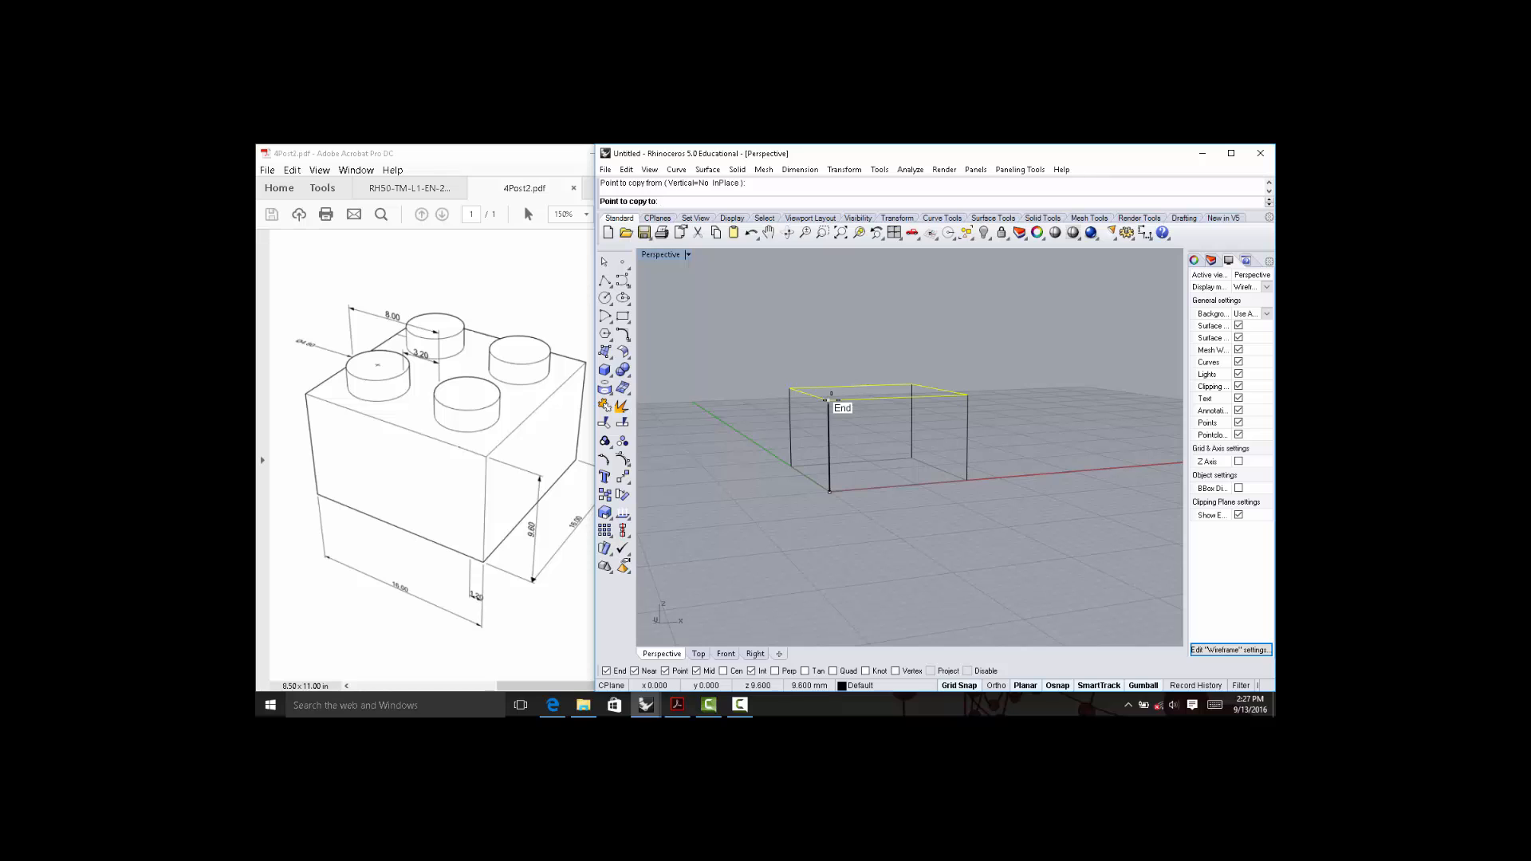
click(830, 394)
key(Return)
right_drag(979, 472, 997, 520)
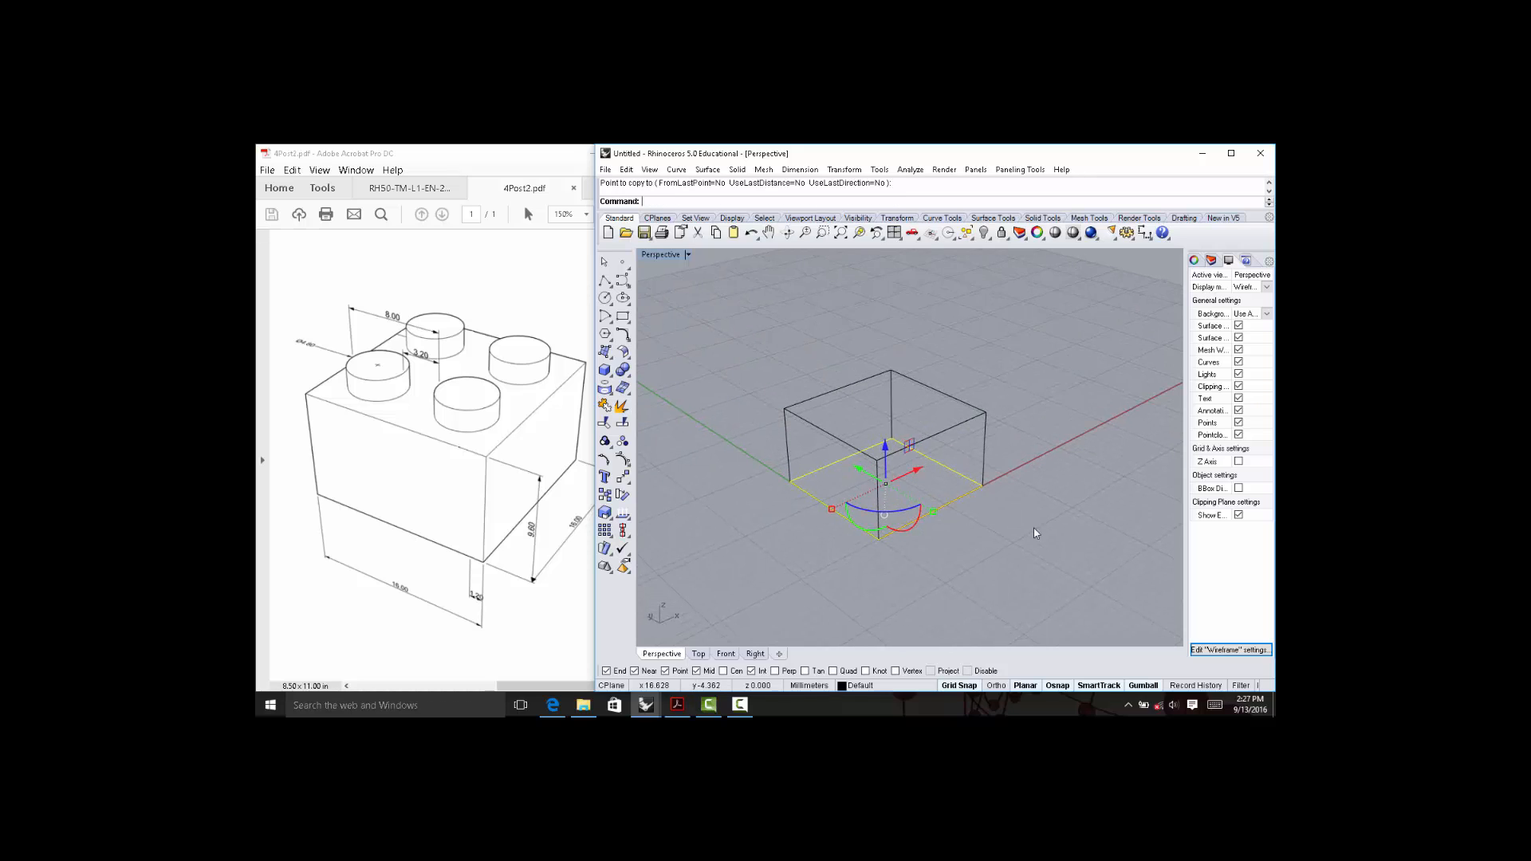
key(Escape)
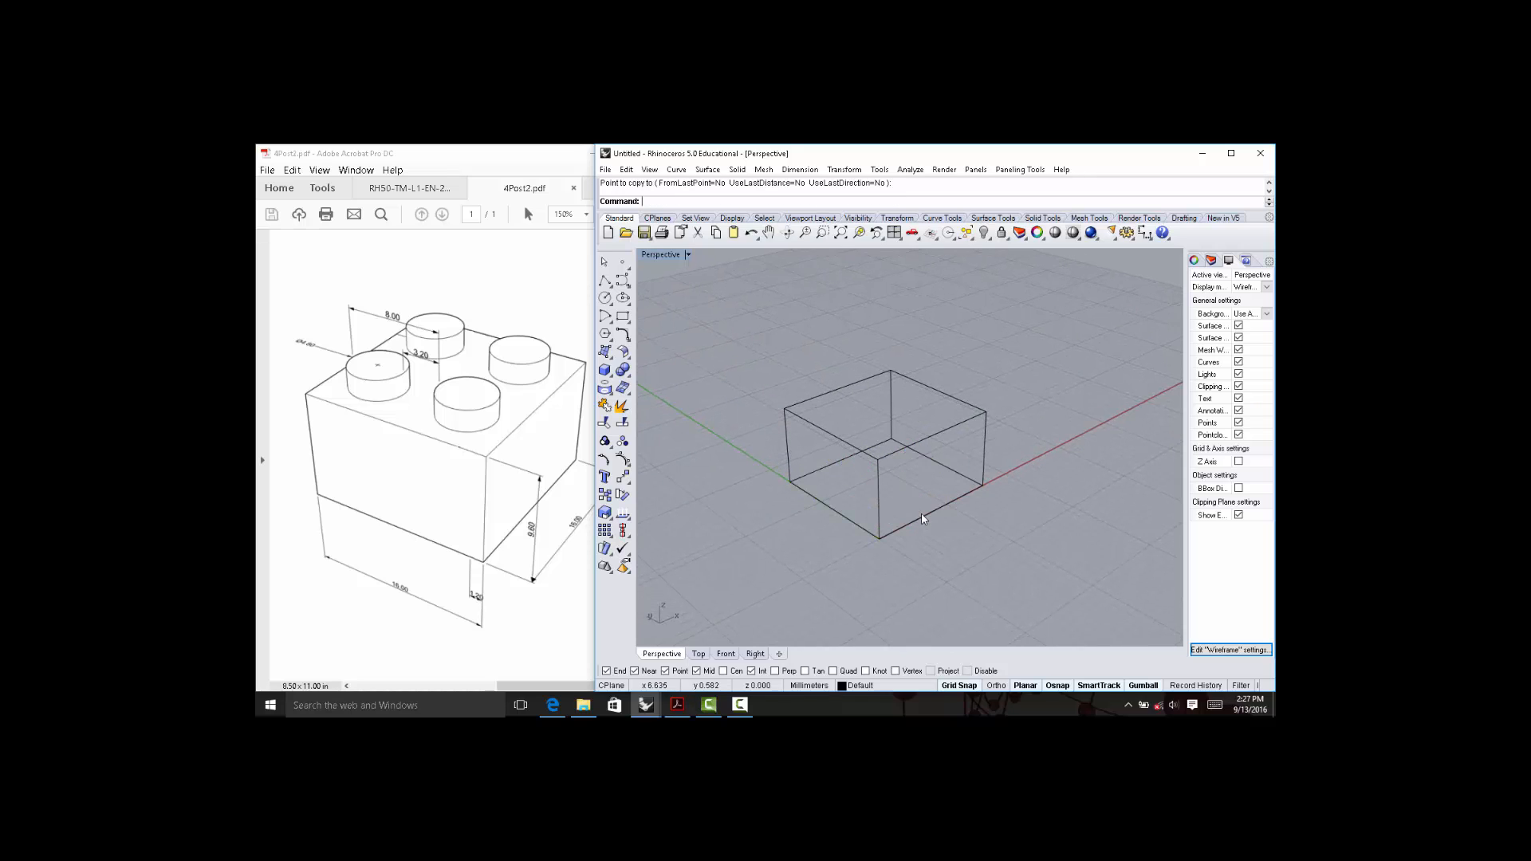
click(922, 519)
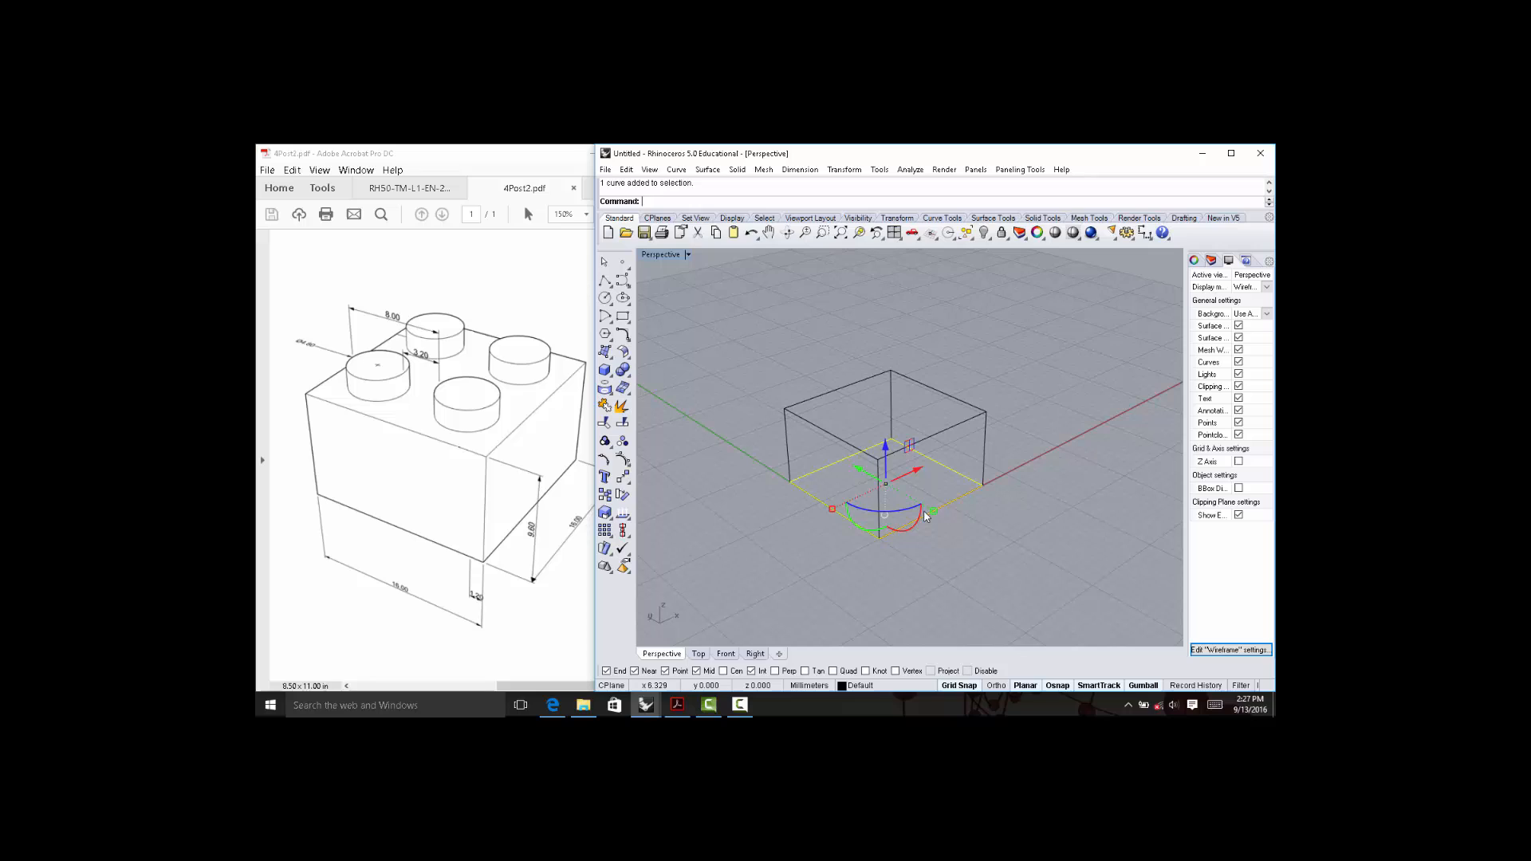
click(957, 425)
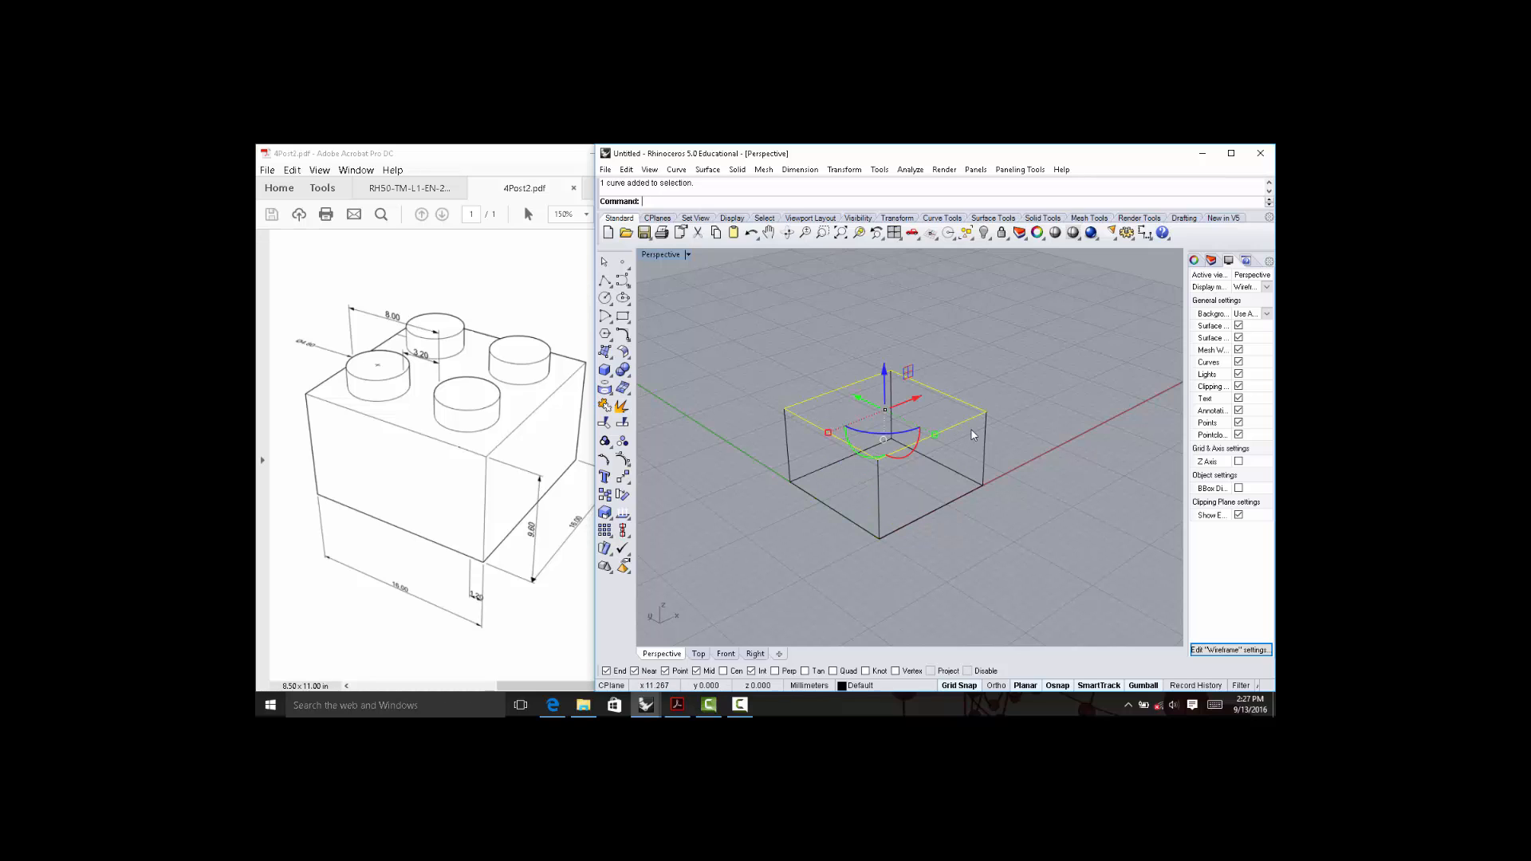
click(986, 446)
click(879, 512)
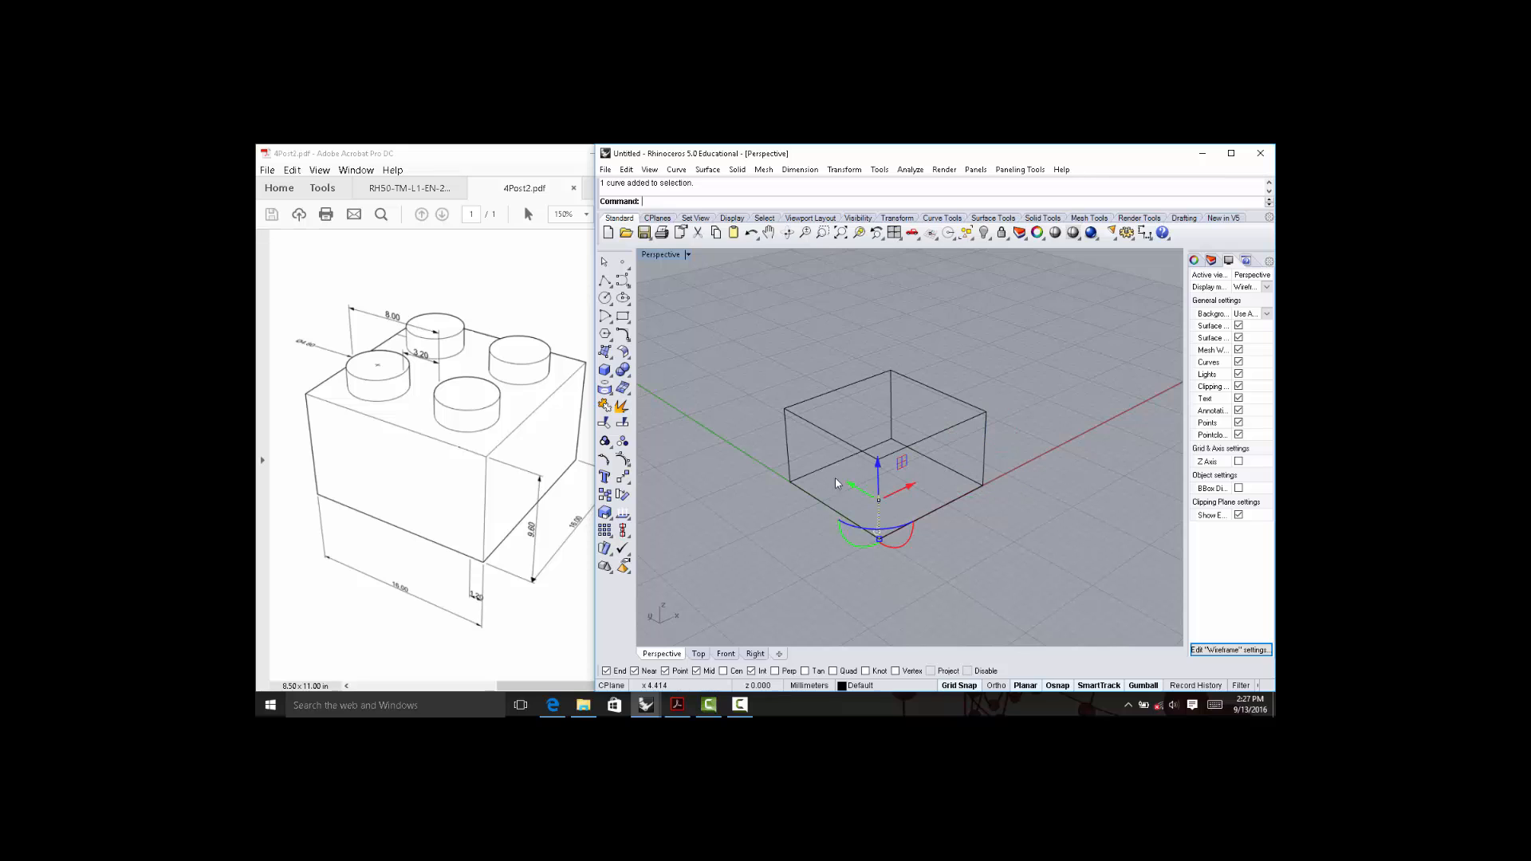
right_drag(792, 445, 951, 464)
Show the layer list wider, make Layer 01 current and rename it Construction Lines, leaving nothing selected.
click(1212, 260)
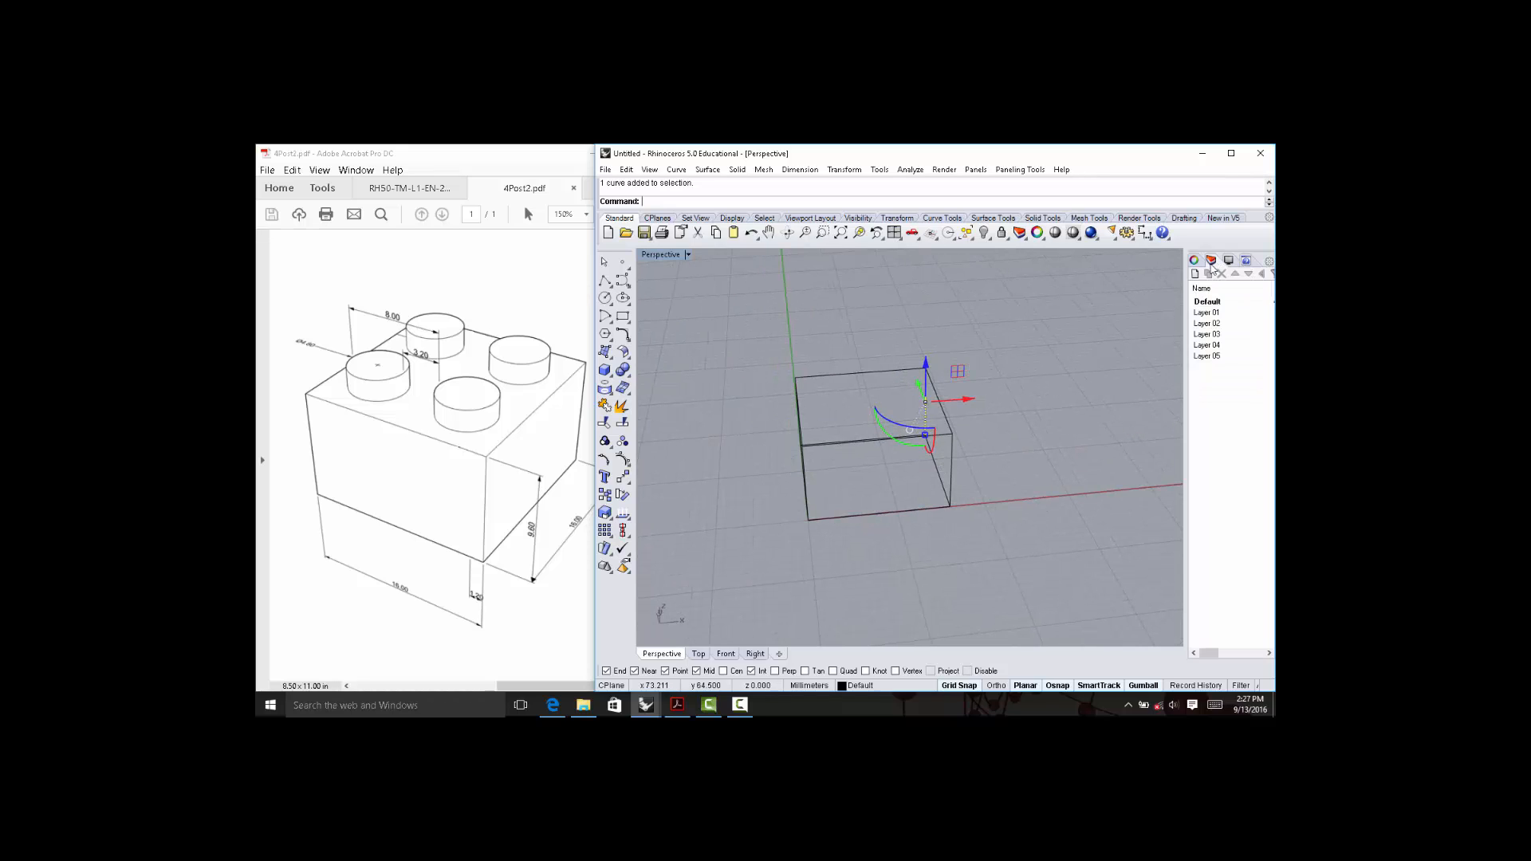
drag(1186, 335, 1116, 331)
double_click(1152, 313)
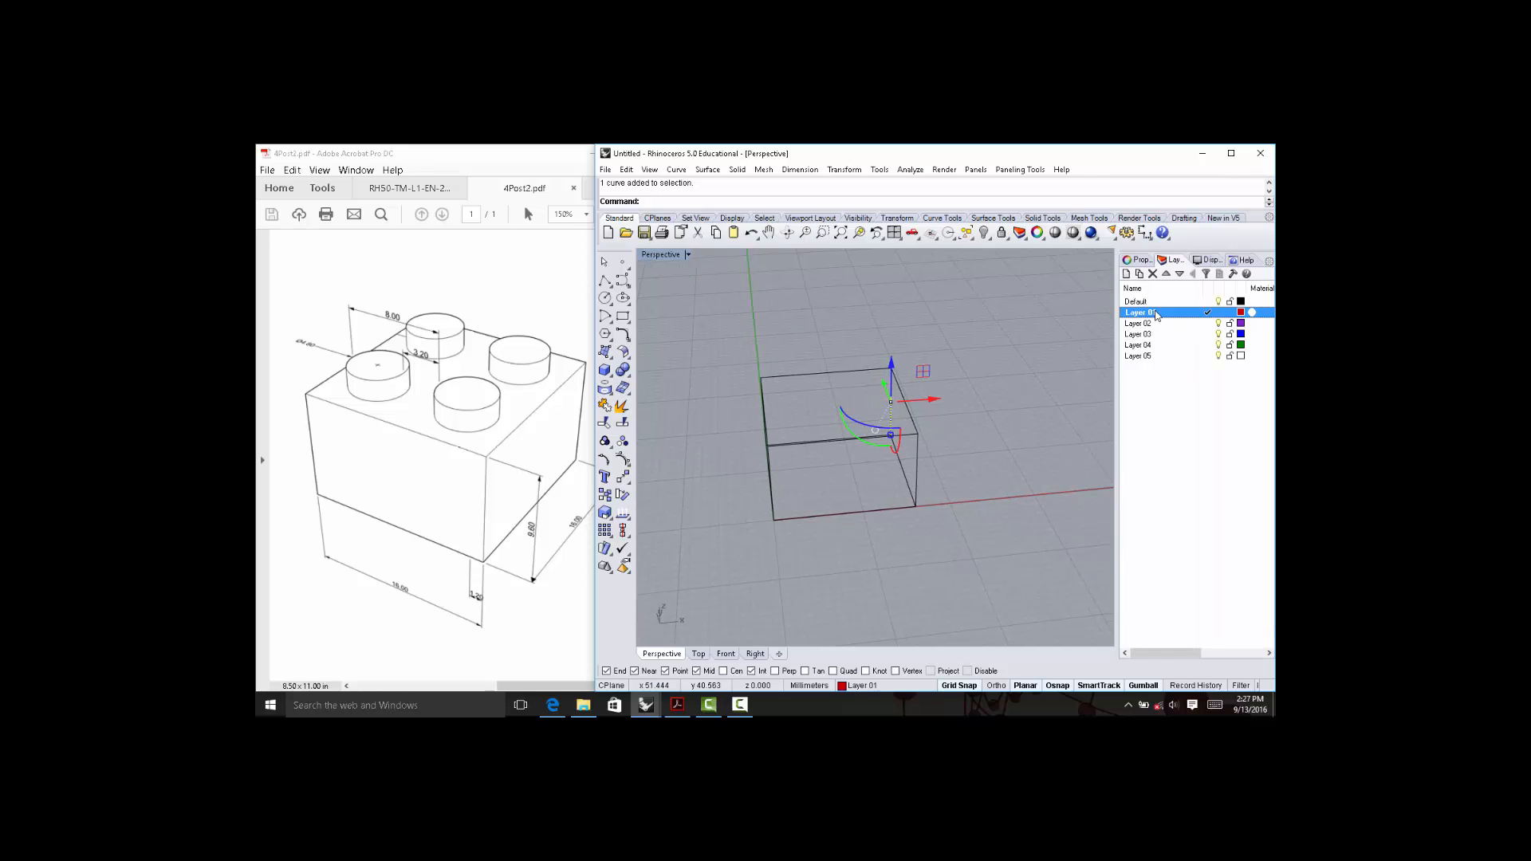
click(1153, 312)
key(BackSpace)
text(Construction Lines)
key(Return)
right_drag(1032, 506, 1009, 409)
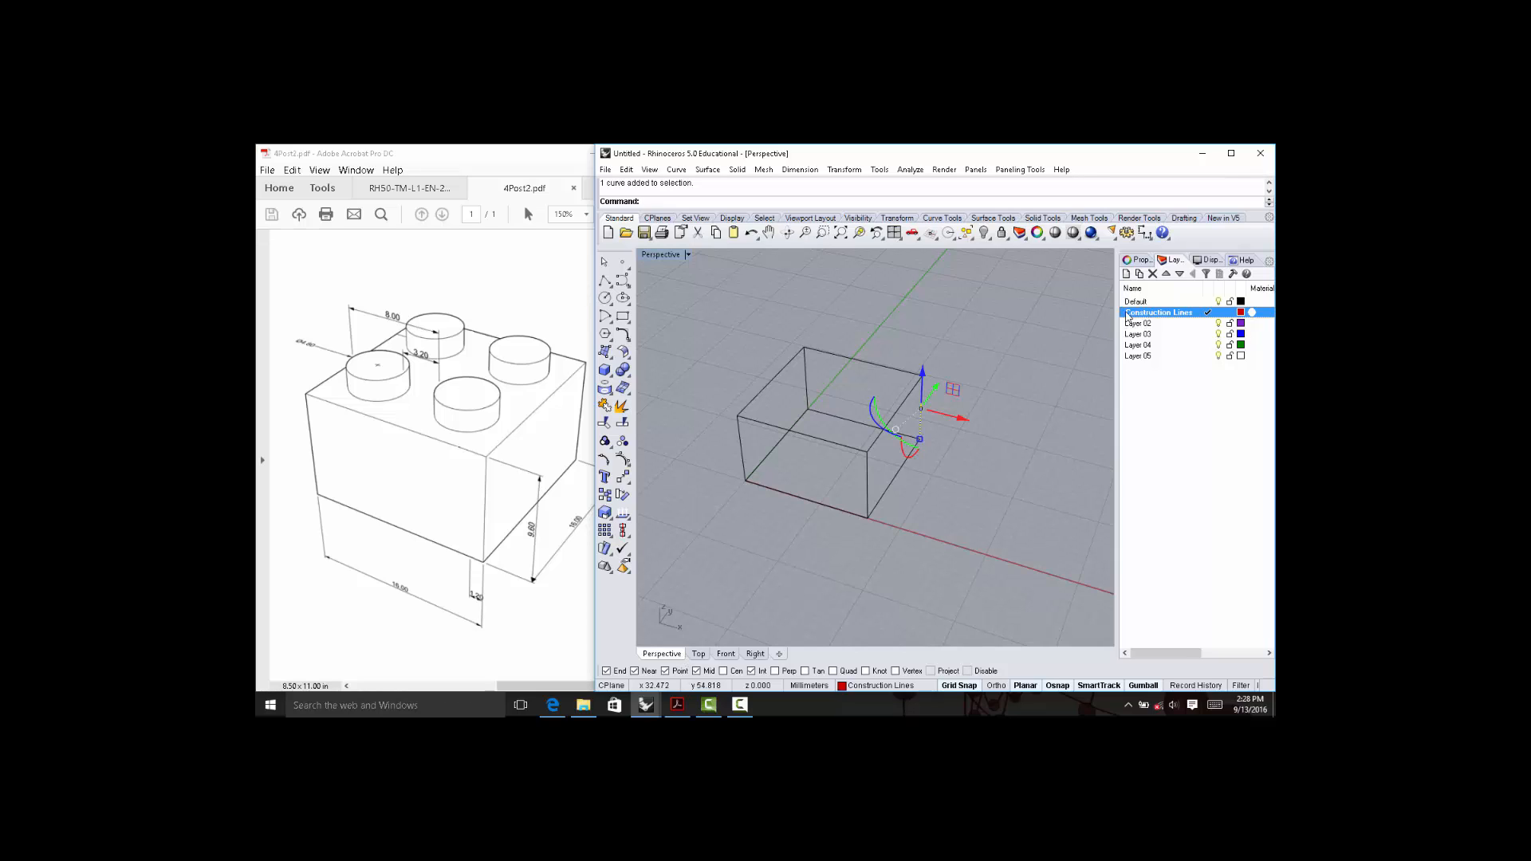
click(956, 549)
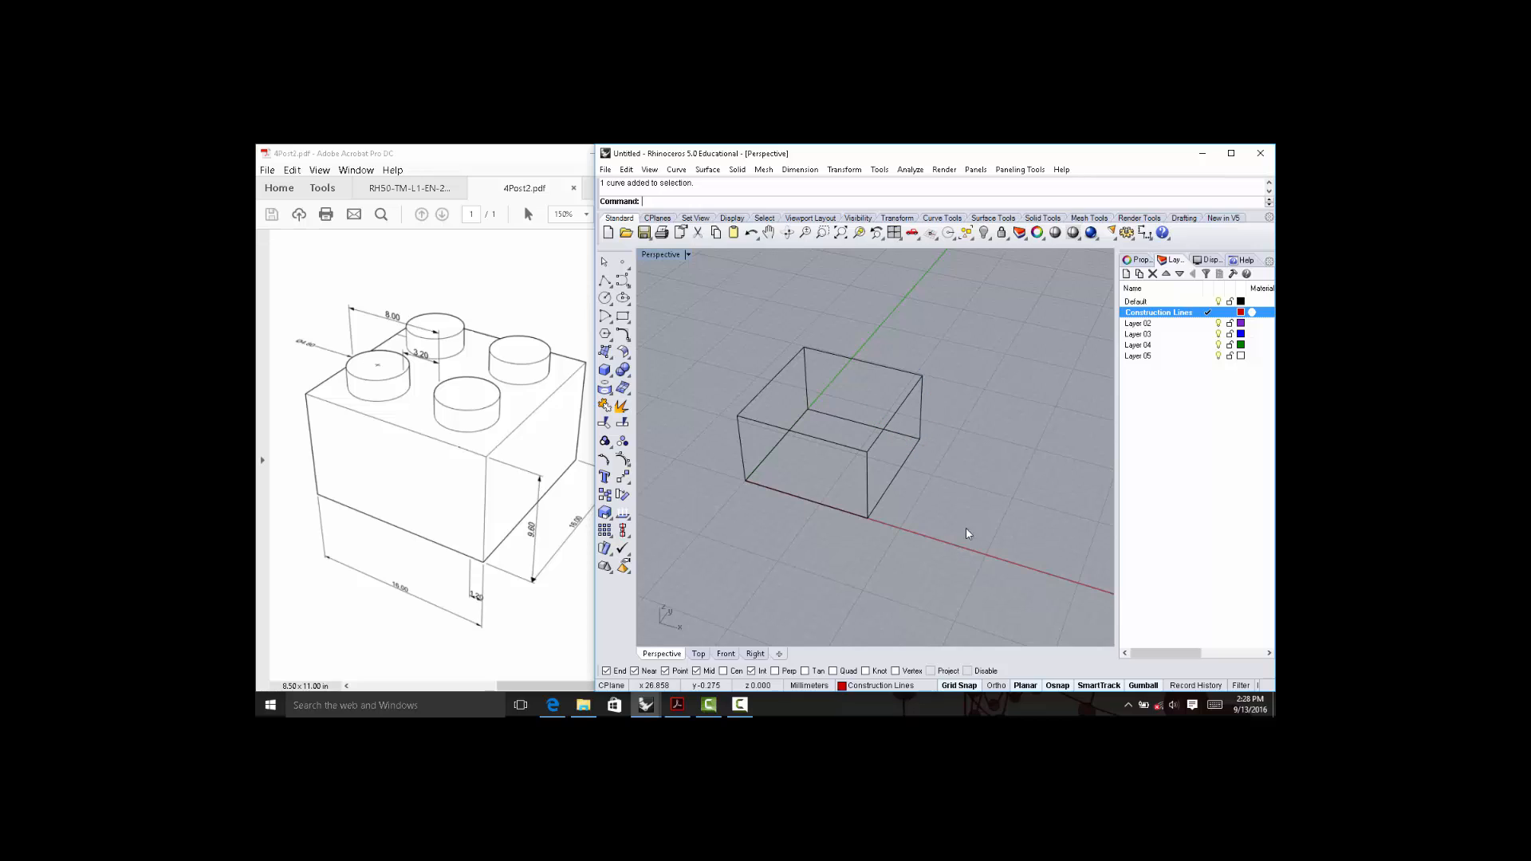
Draw two crossing lines on the top square, each joining the midpoints of opposite edges.
click(605, 282)
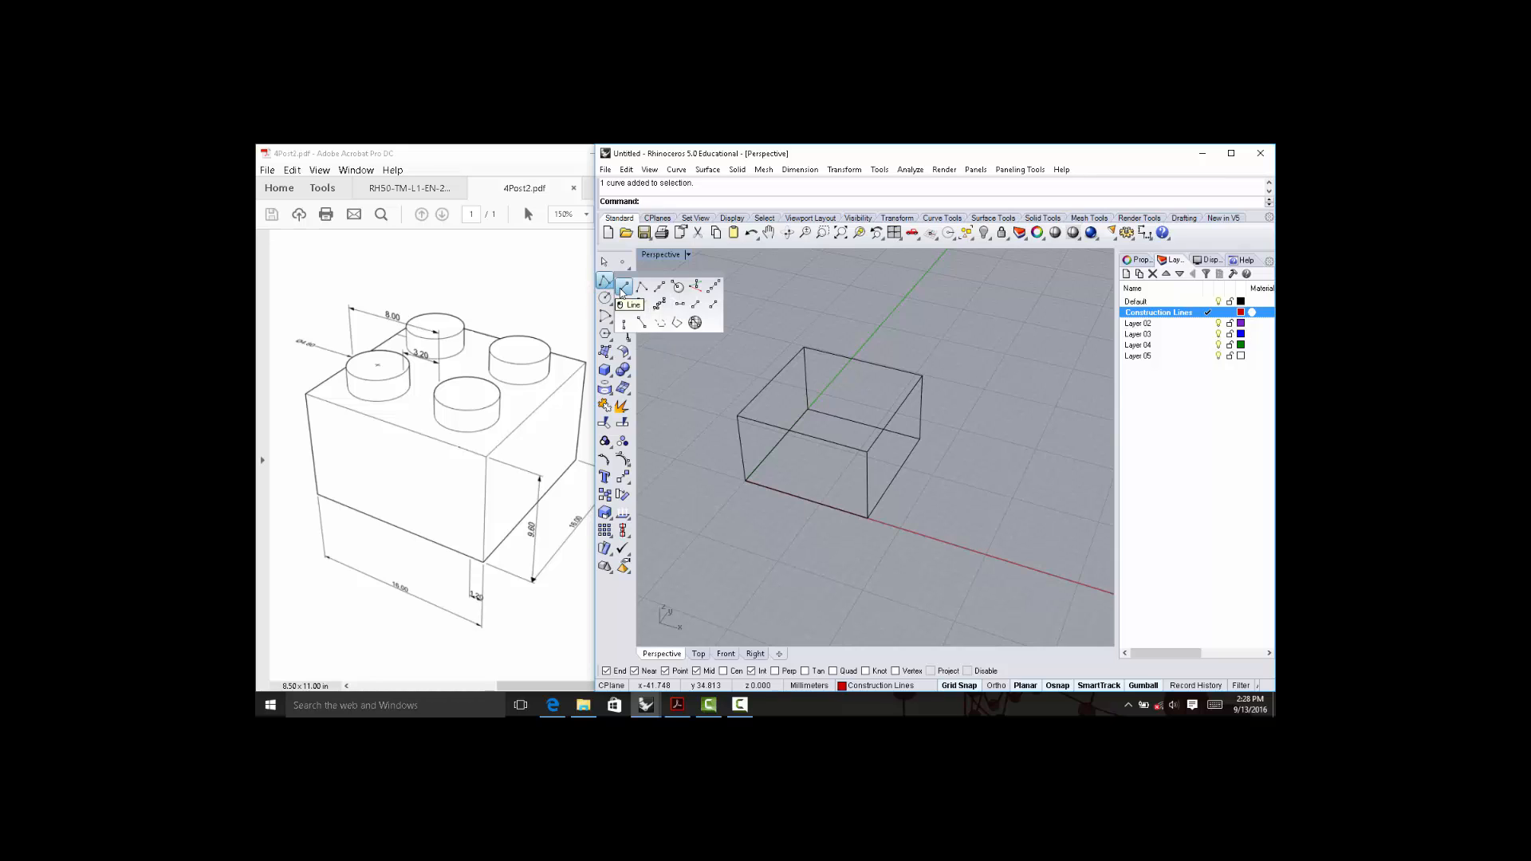
click(623, 288)
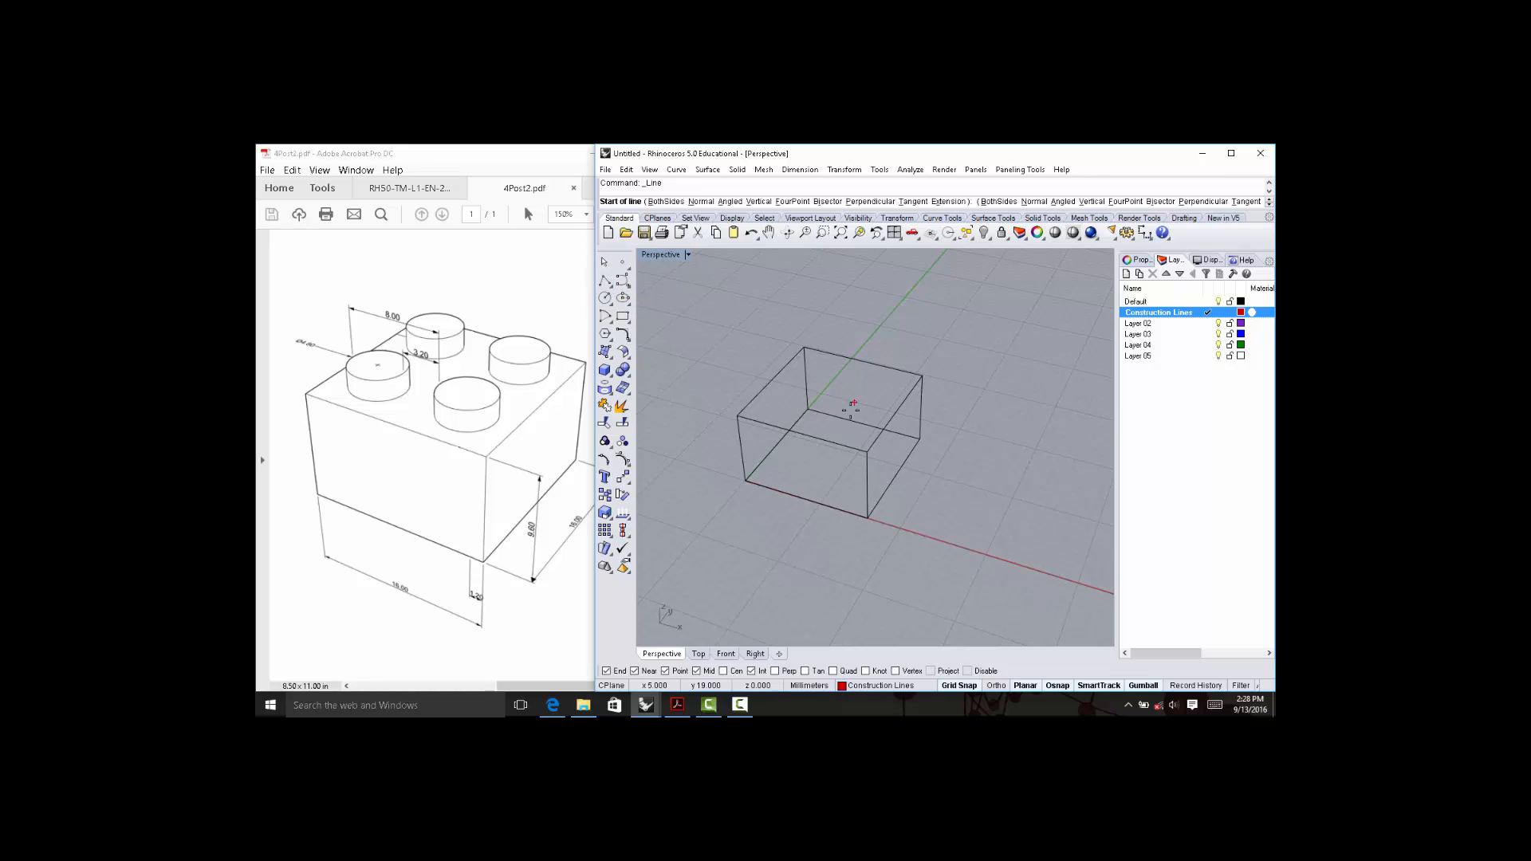
click(798, 429)
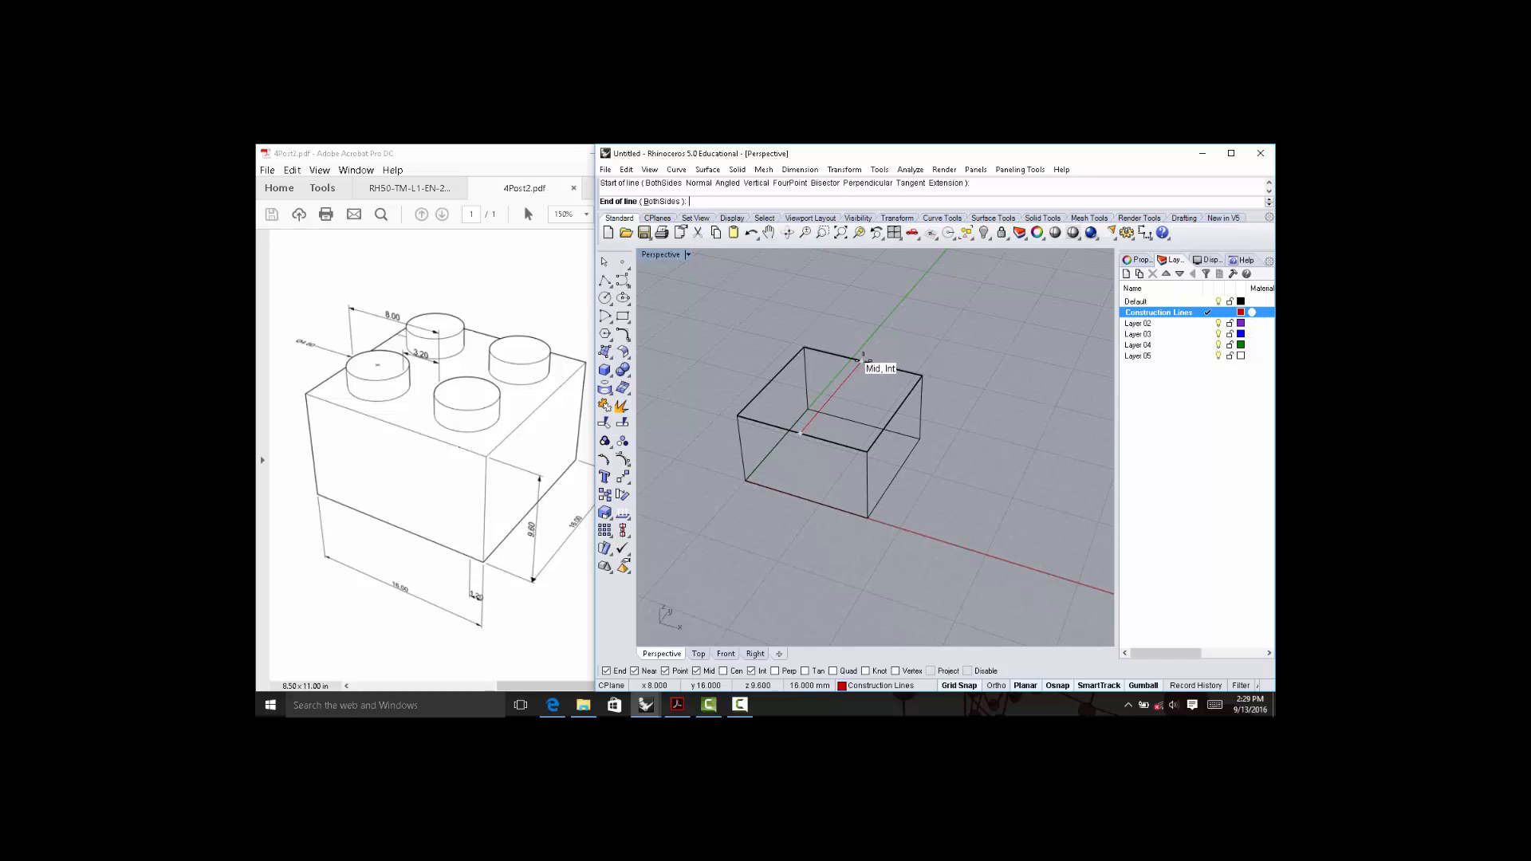
click(864, 360)
key(Return)
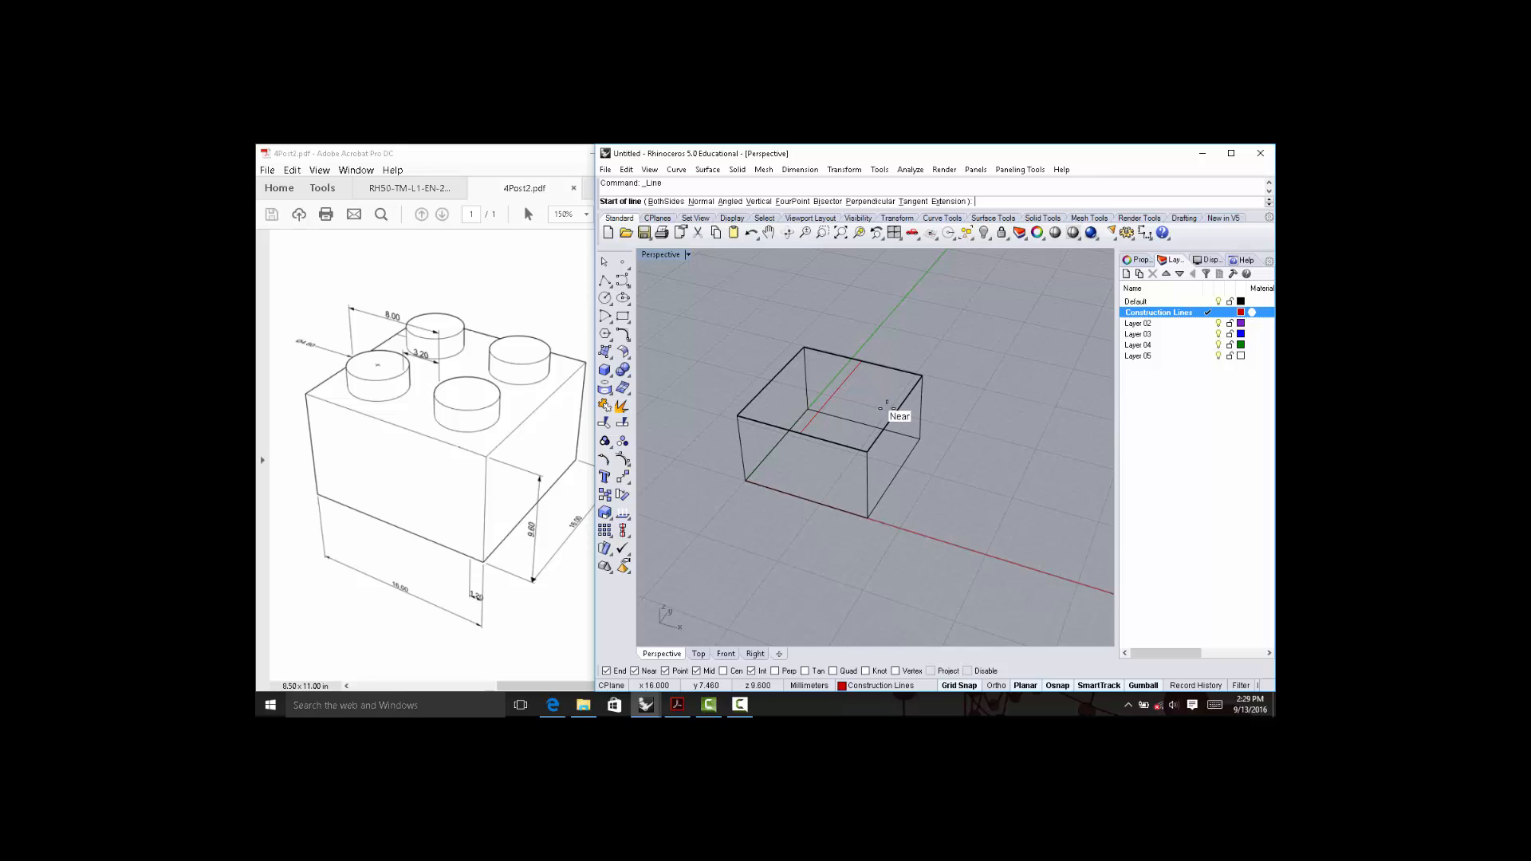
click(894, 411)
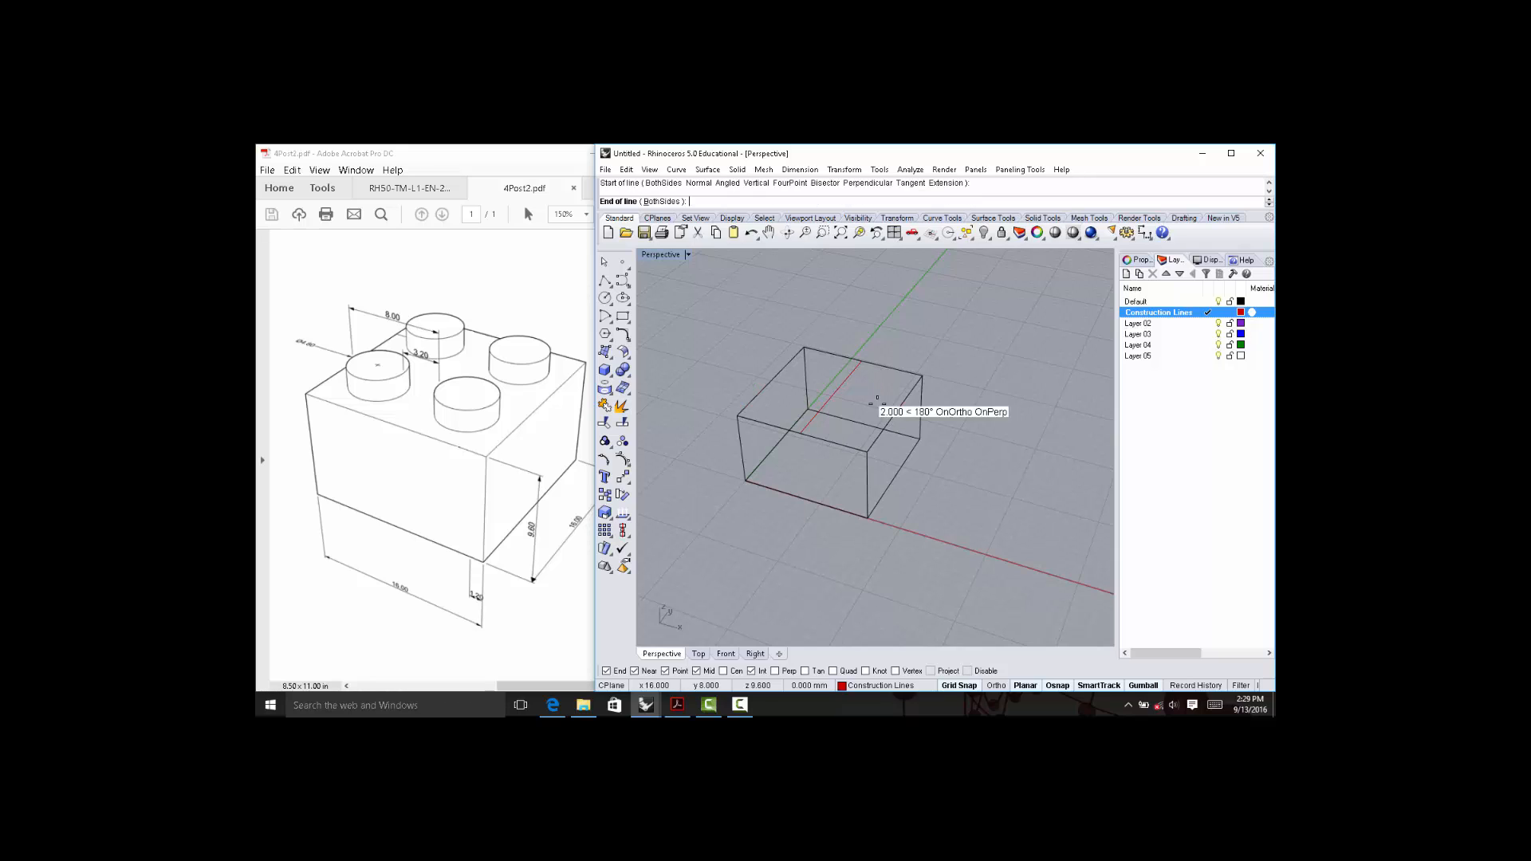
click(774, 381)
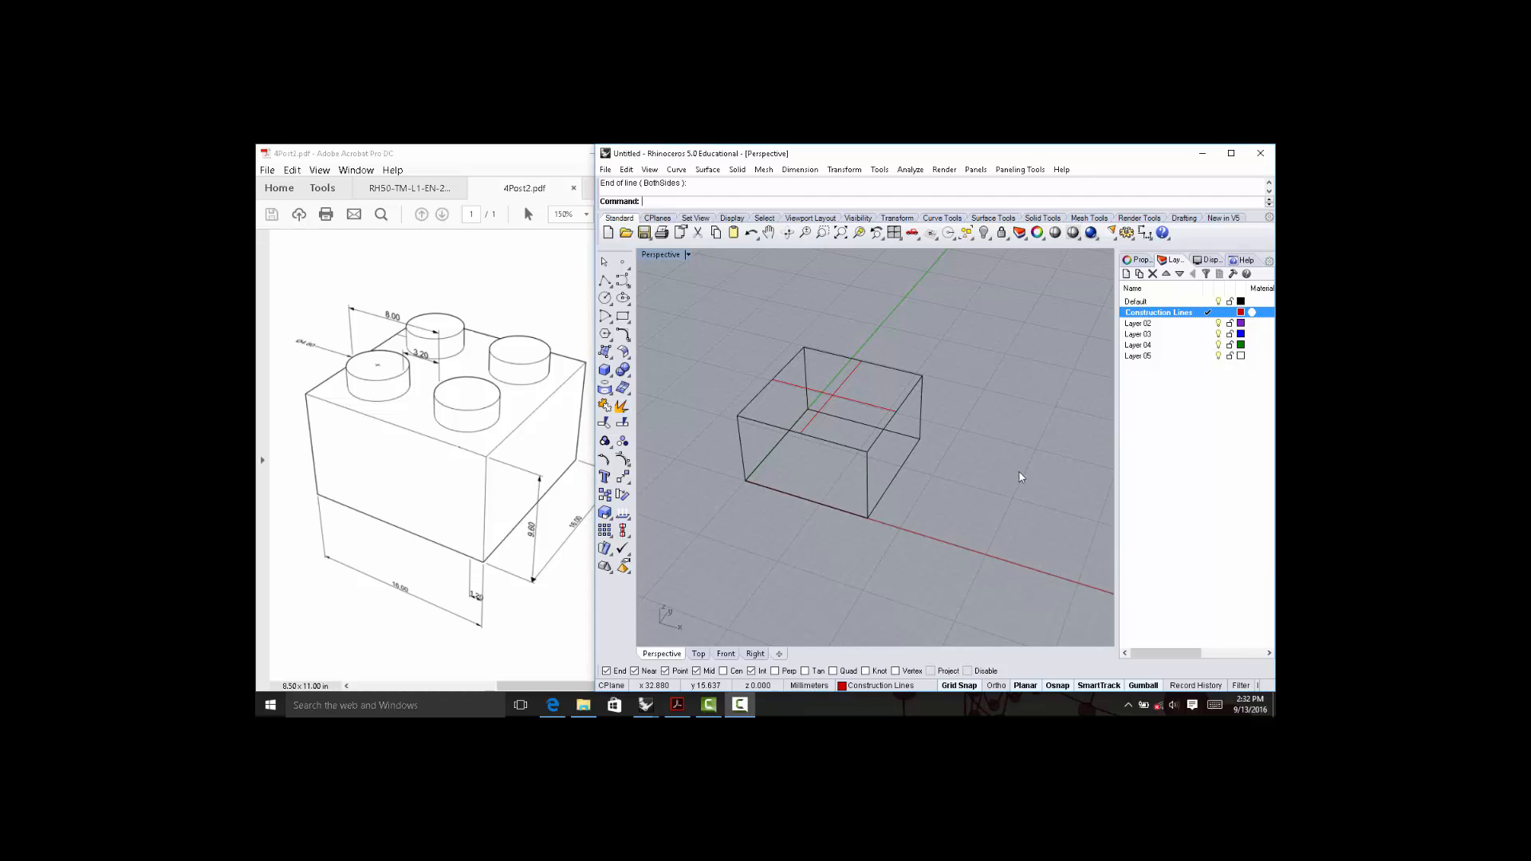
Draw two construction lines on the top square, from its centre to the corner above the origin and to the diagonally opposite corner.
right_drag(1047, 444, 1004, 449)
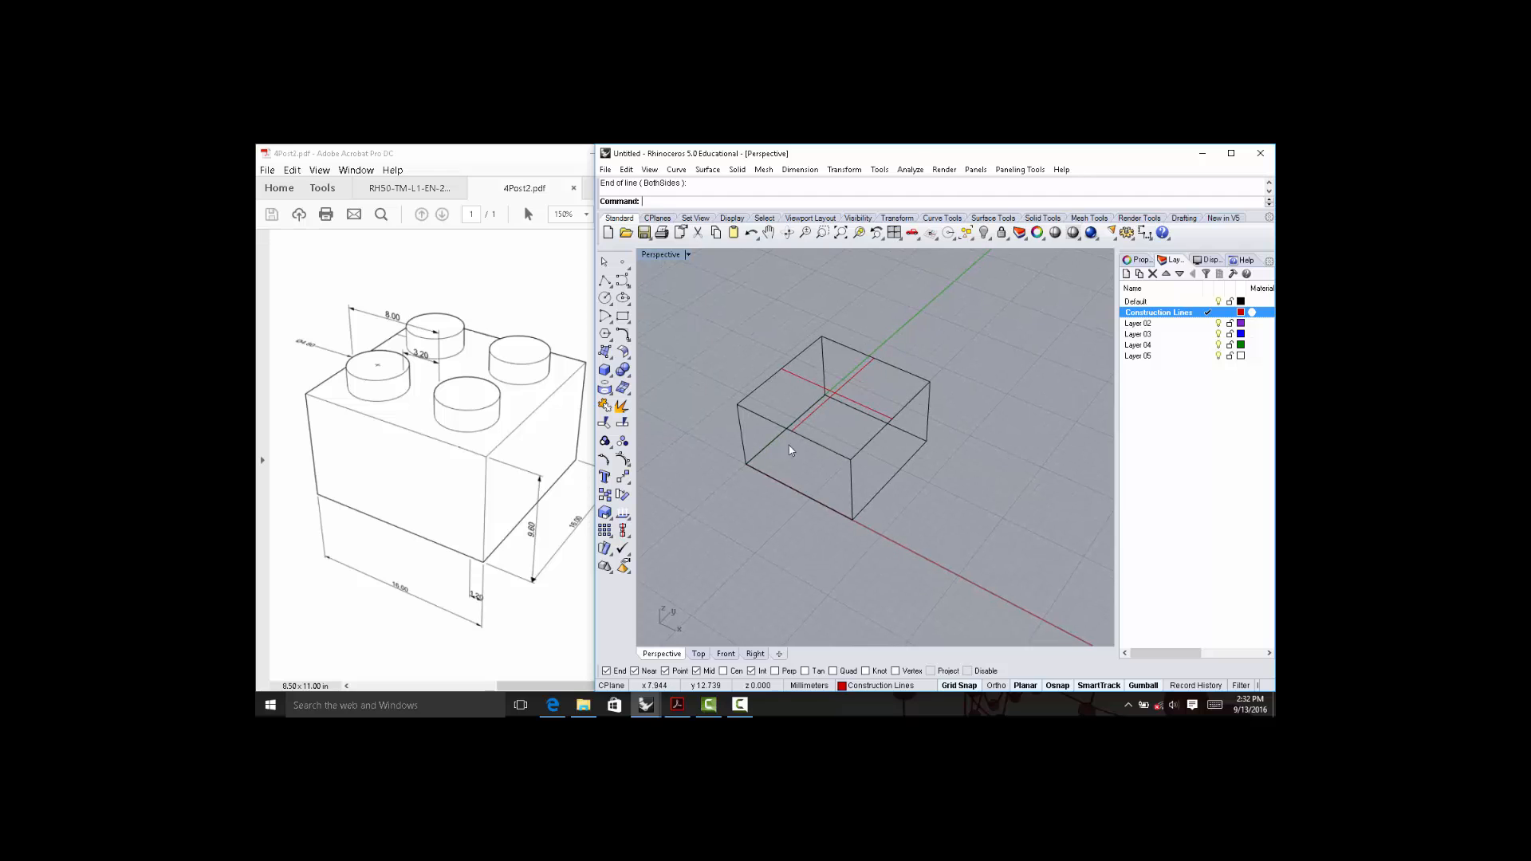
right_drag(770, 448, 924, 443)
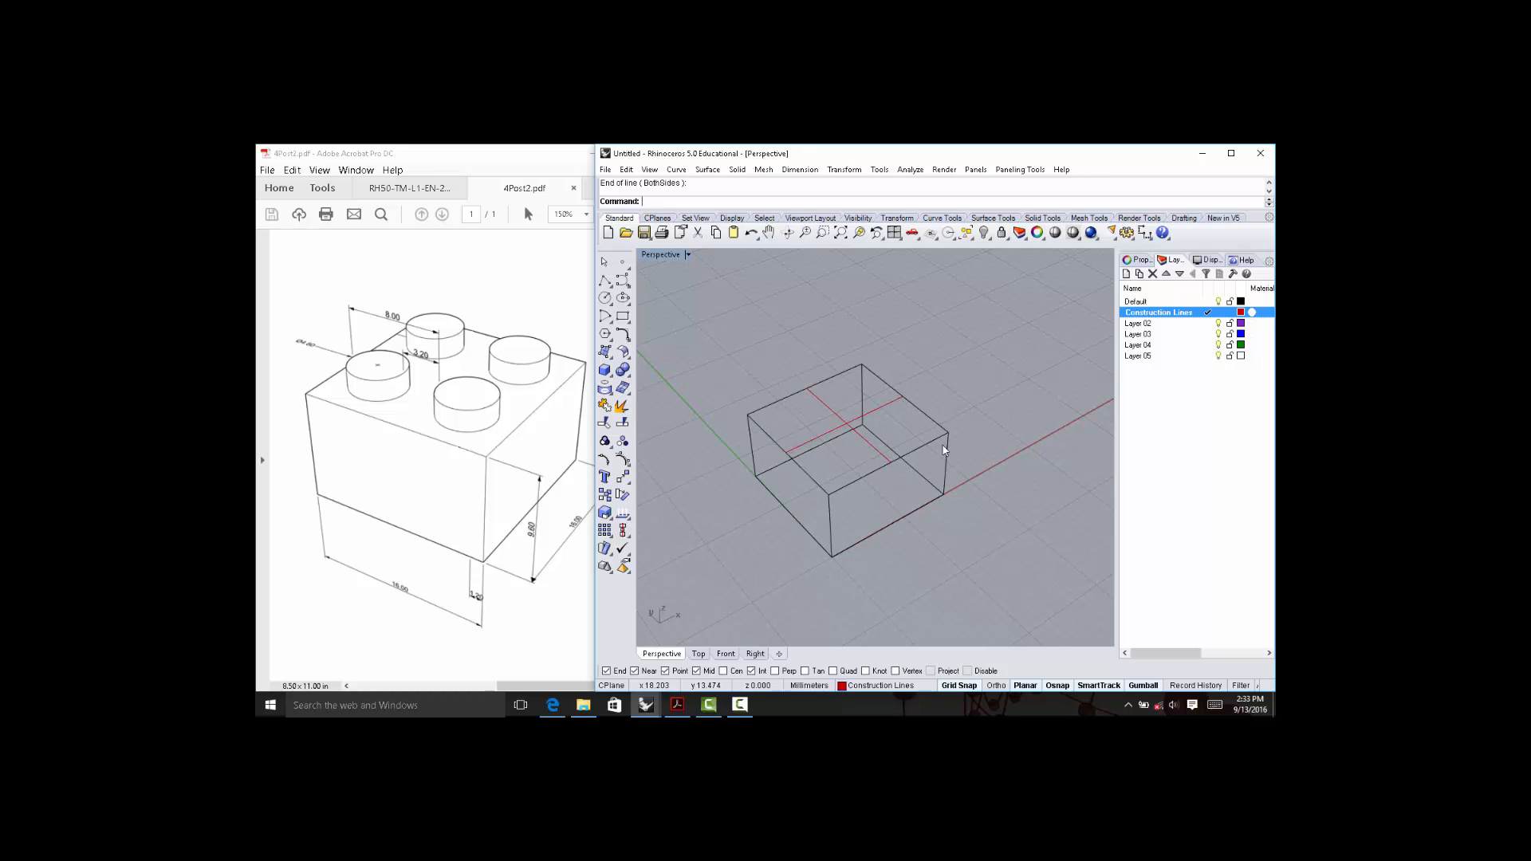
right_drag(944, 450, 705, 313)
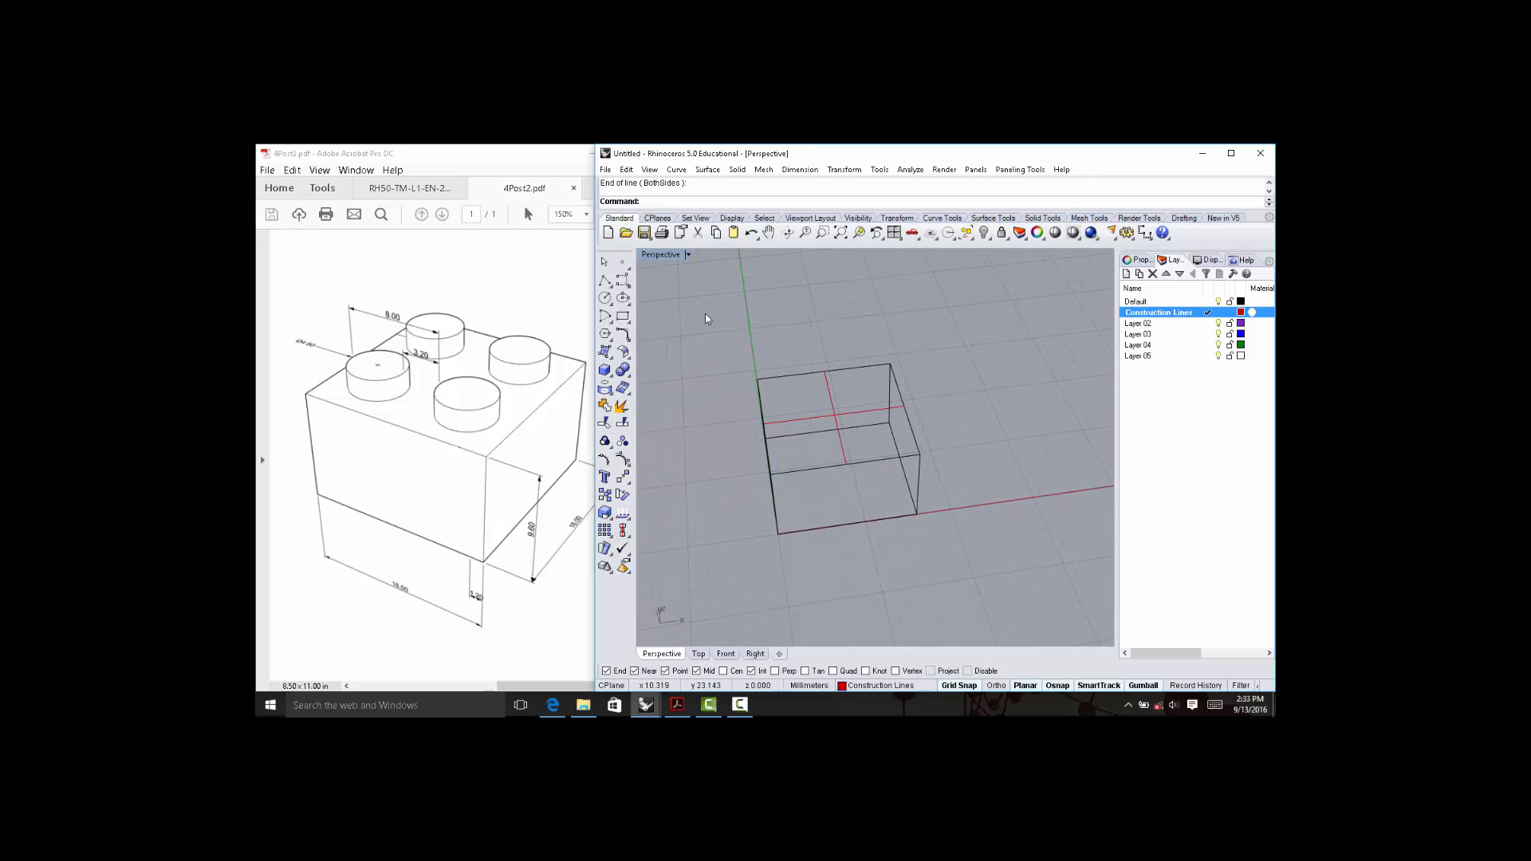
click(610, 289)
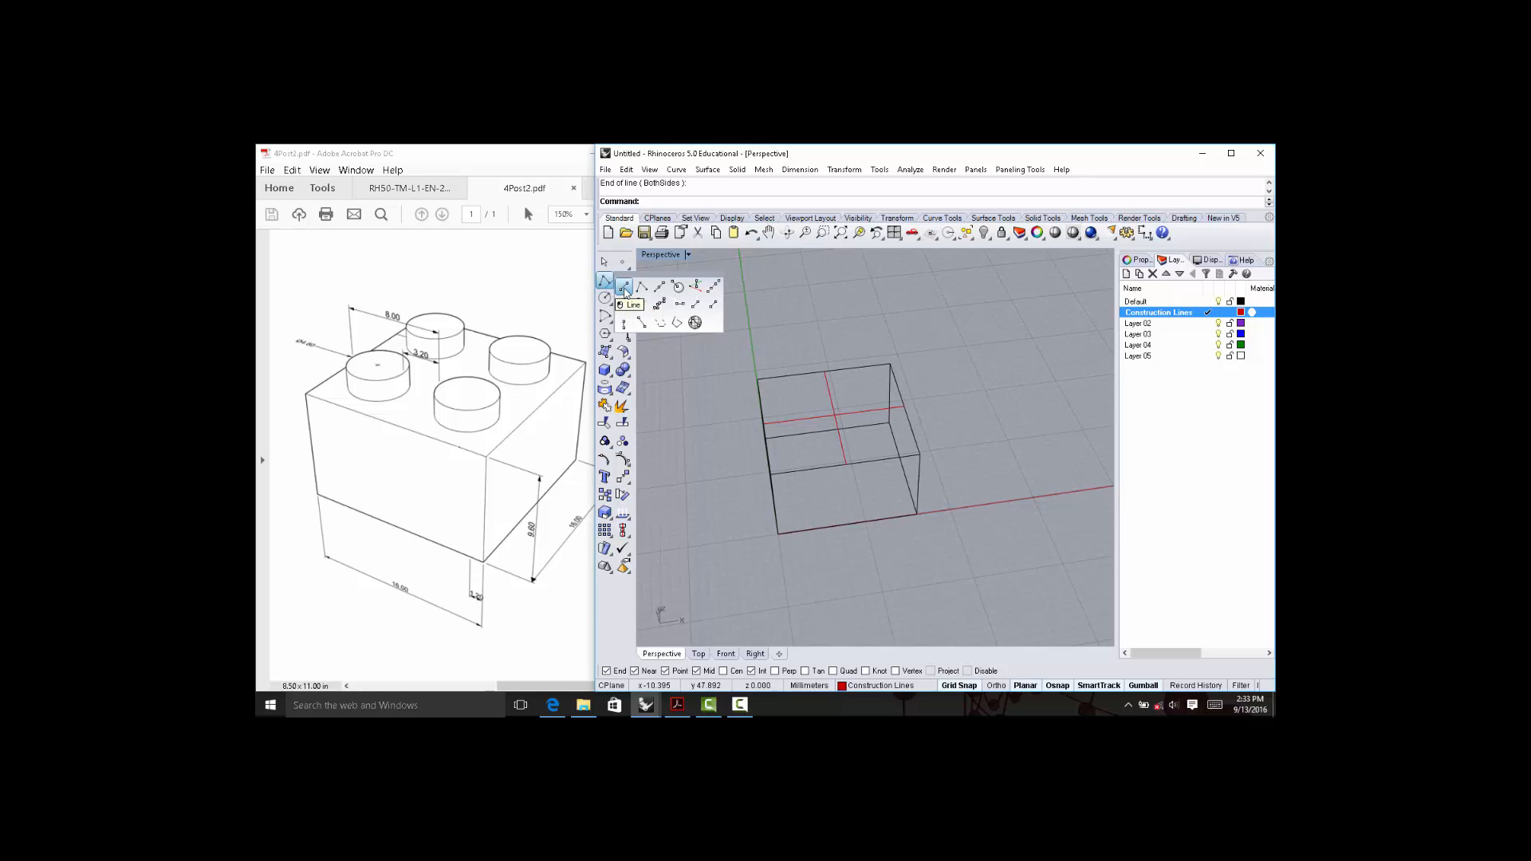
click(625, 289)
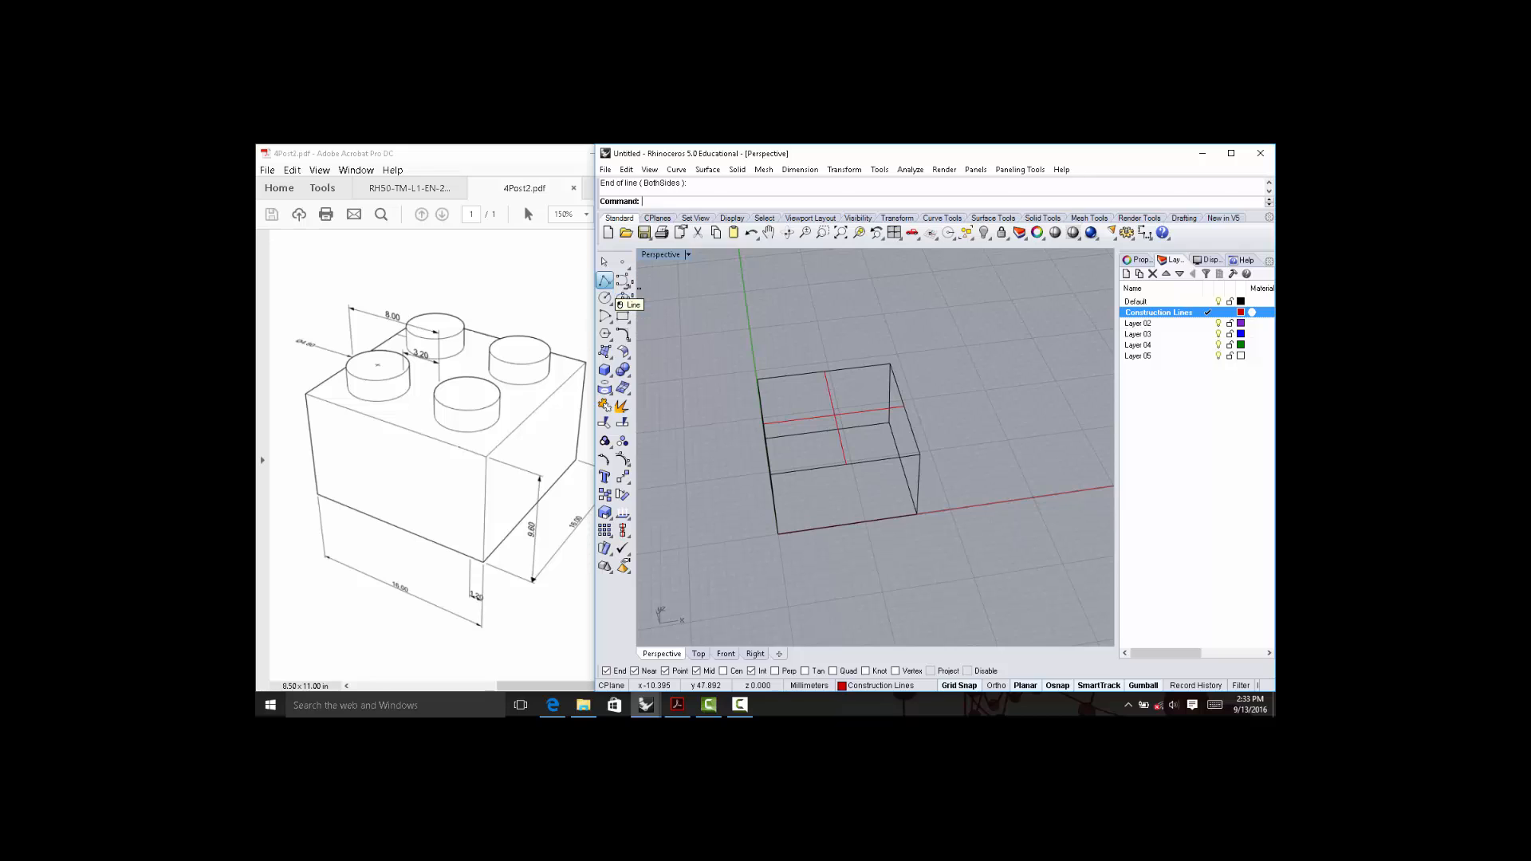
click(835, 414)
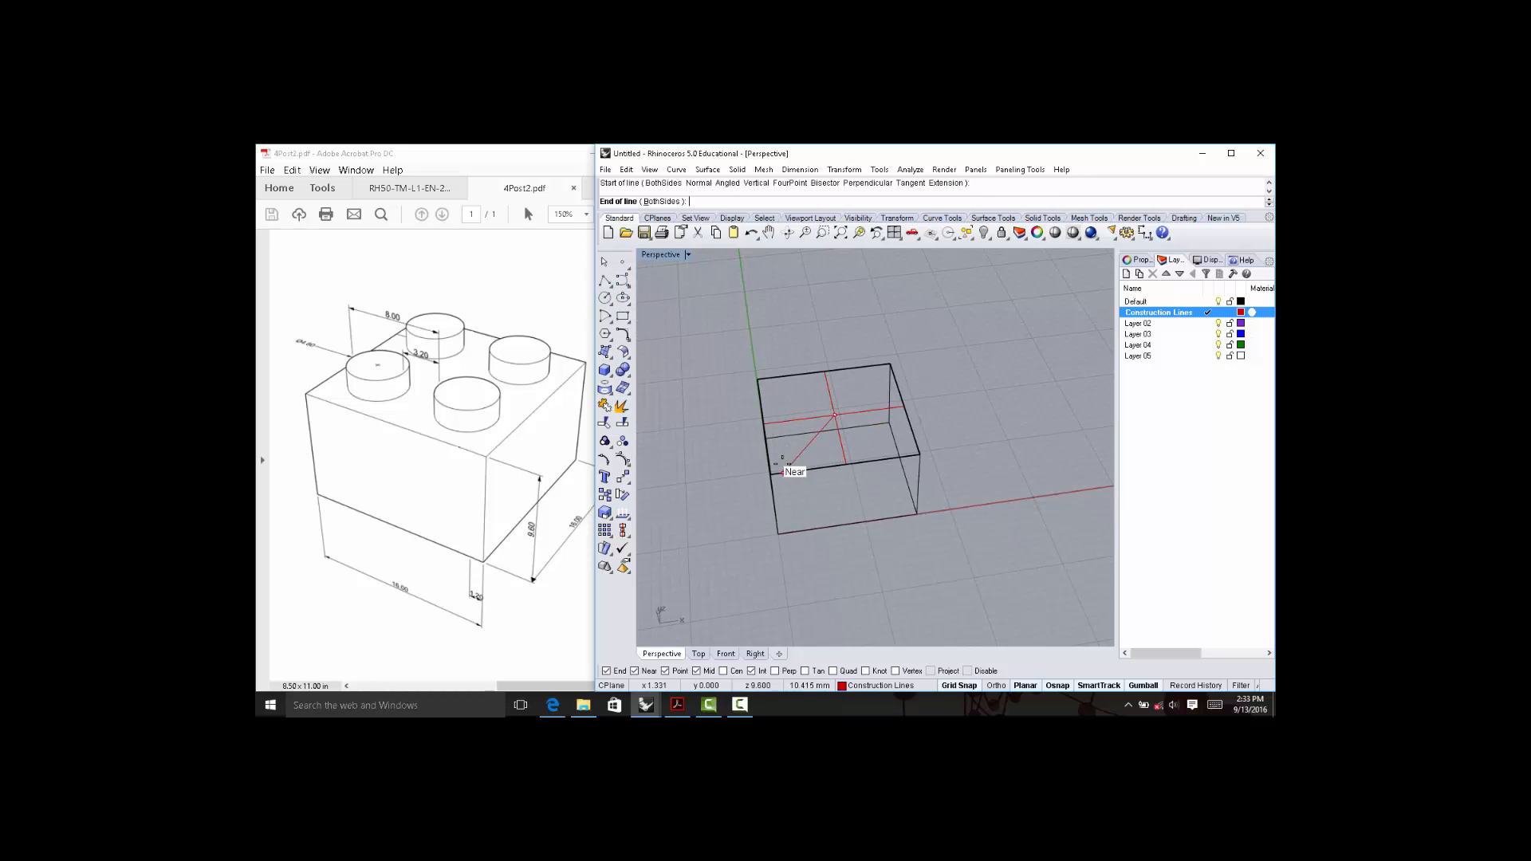
click(774, 472)
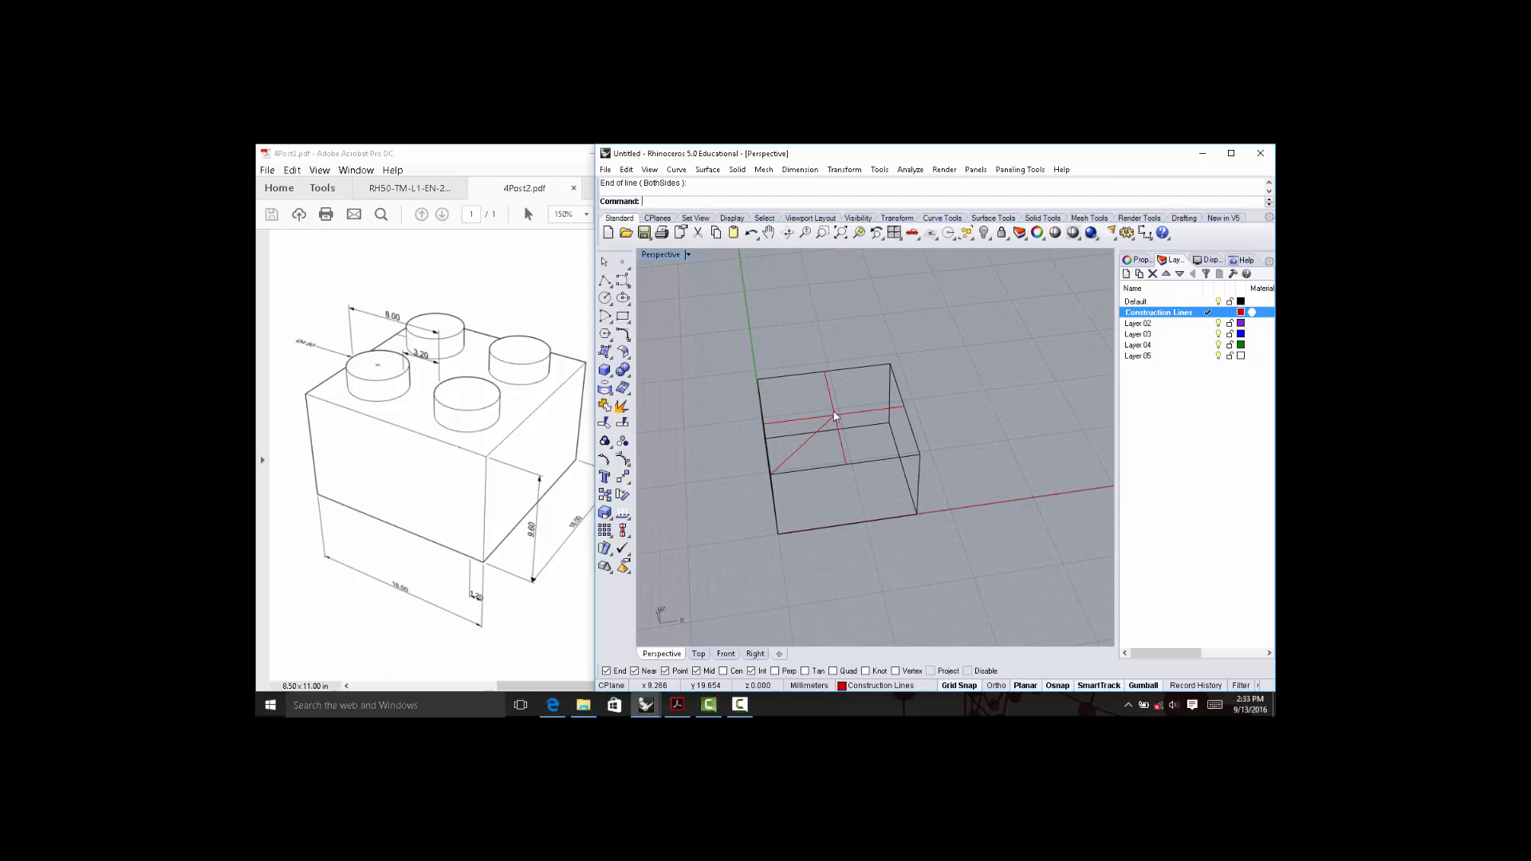
right_click(837, 417)
click(836, 415)
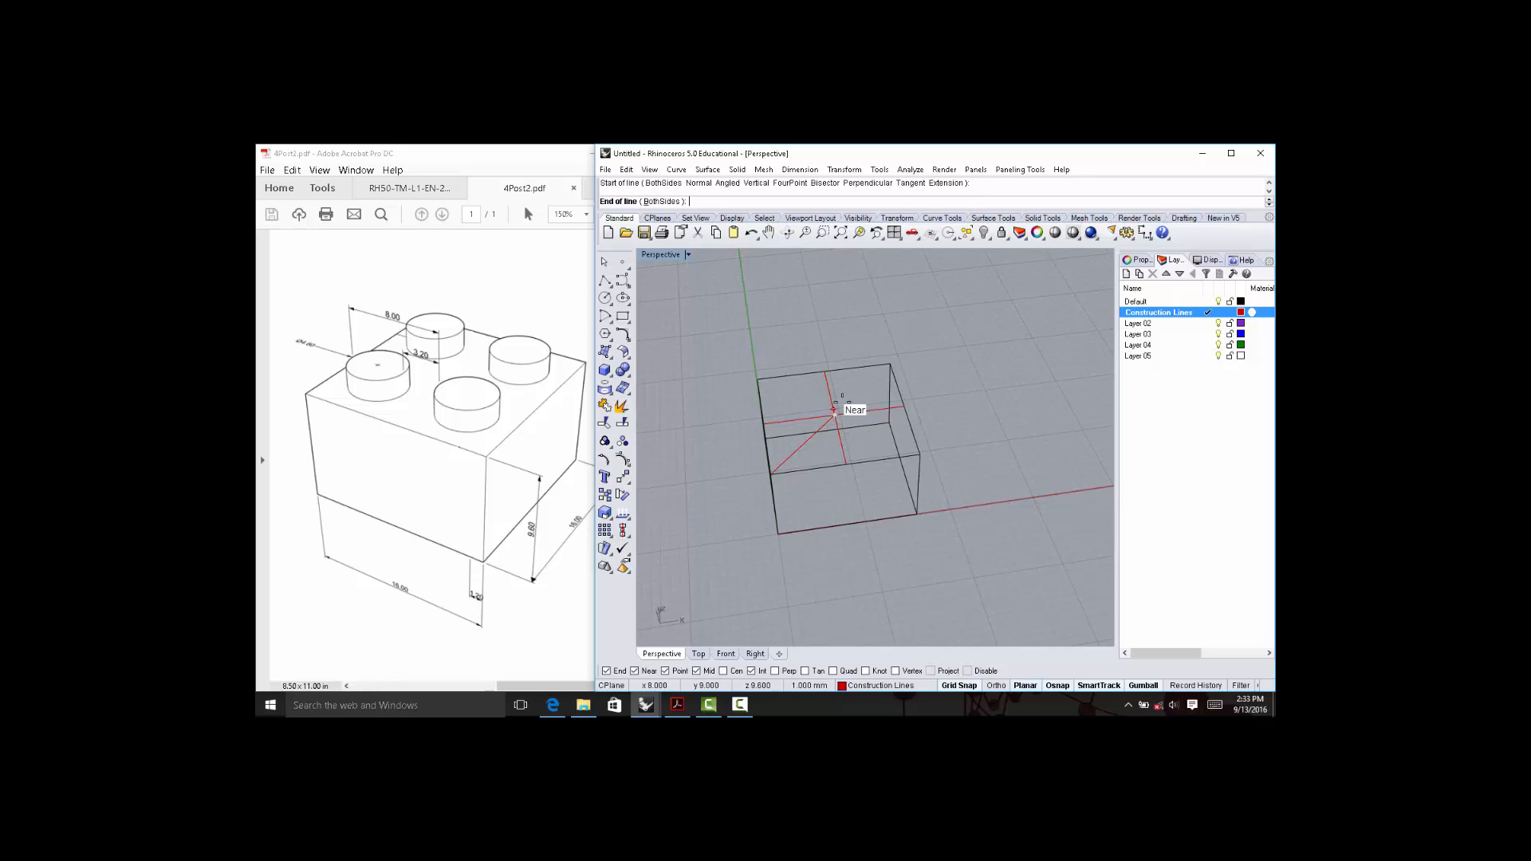
click(889, 366)
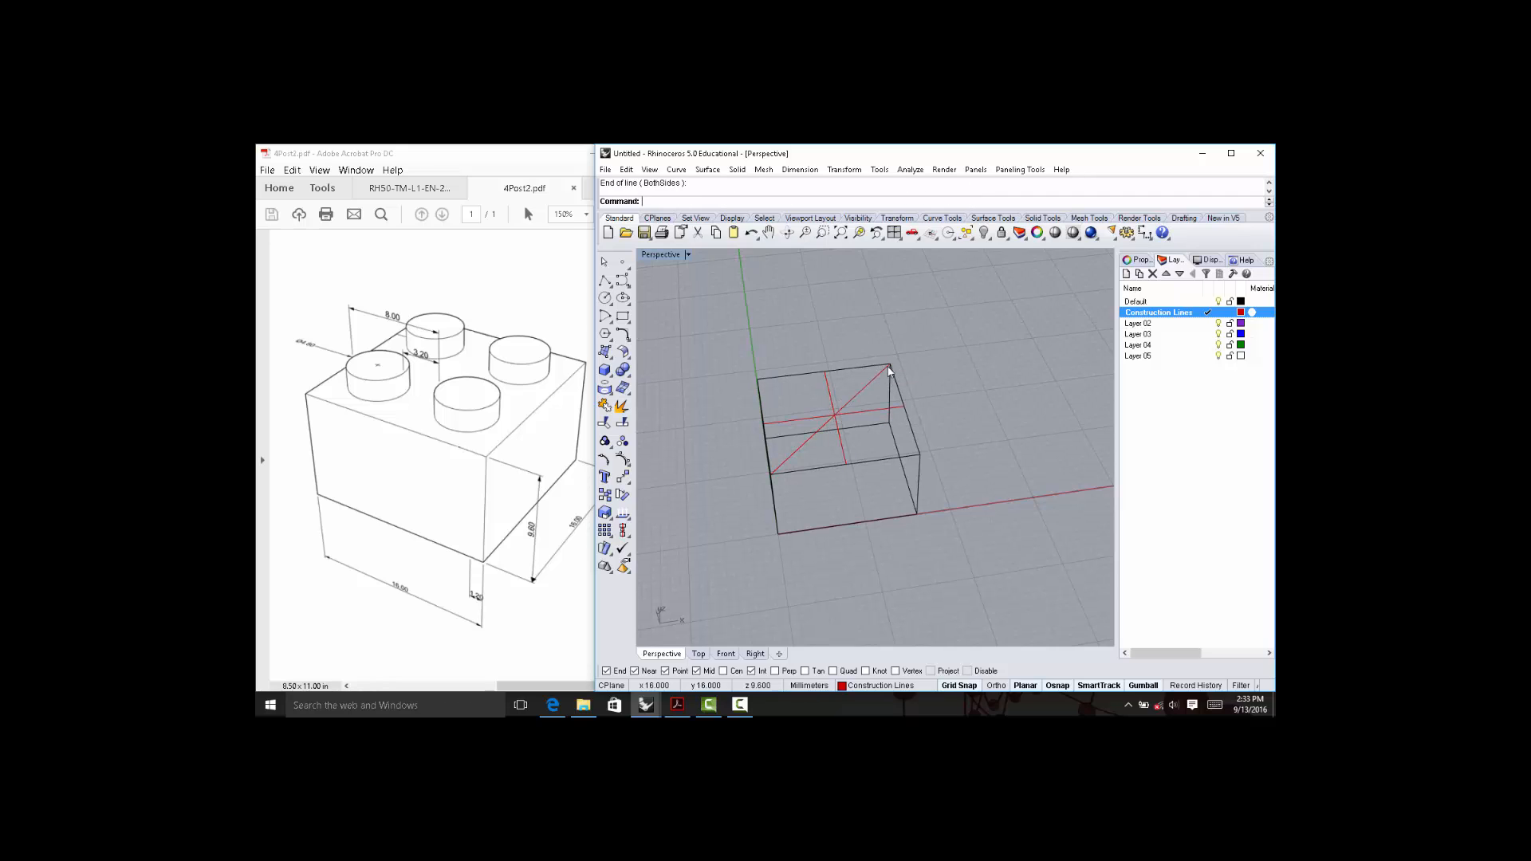
Draw two more lines from the top square's centre to its remaining two corners.
right_click(835, 417)
click(835, 415)
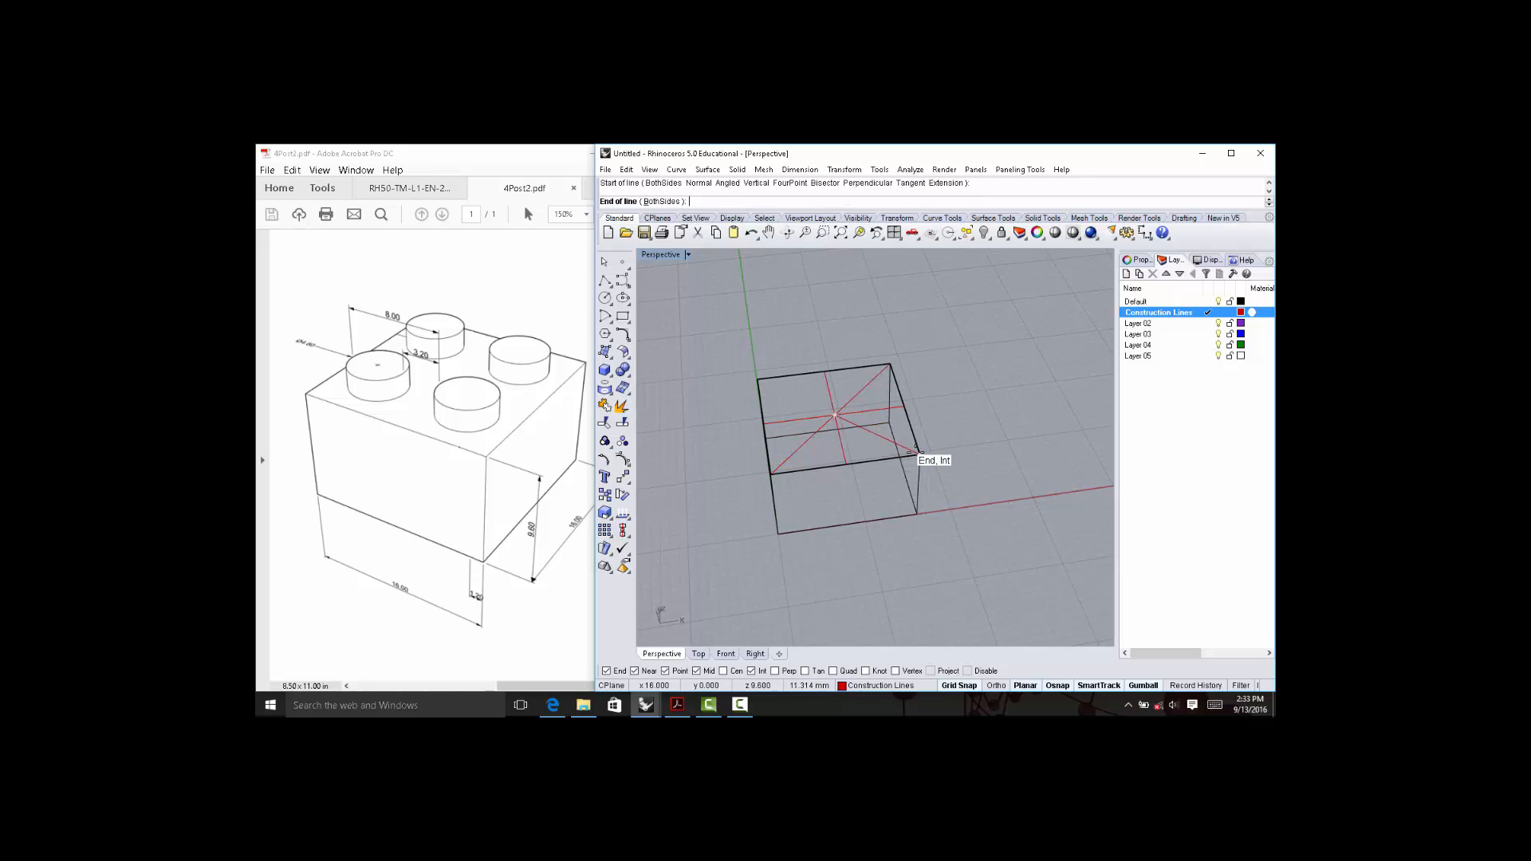
click(917, 451)
right_click(835, 416)
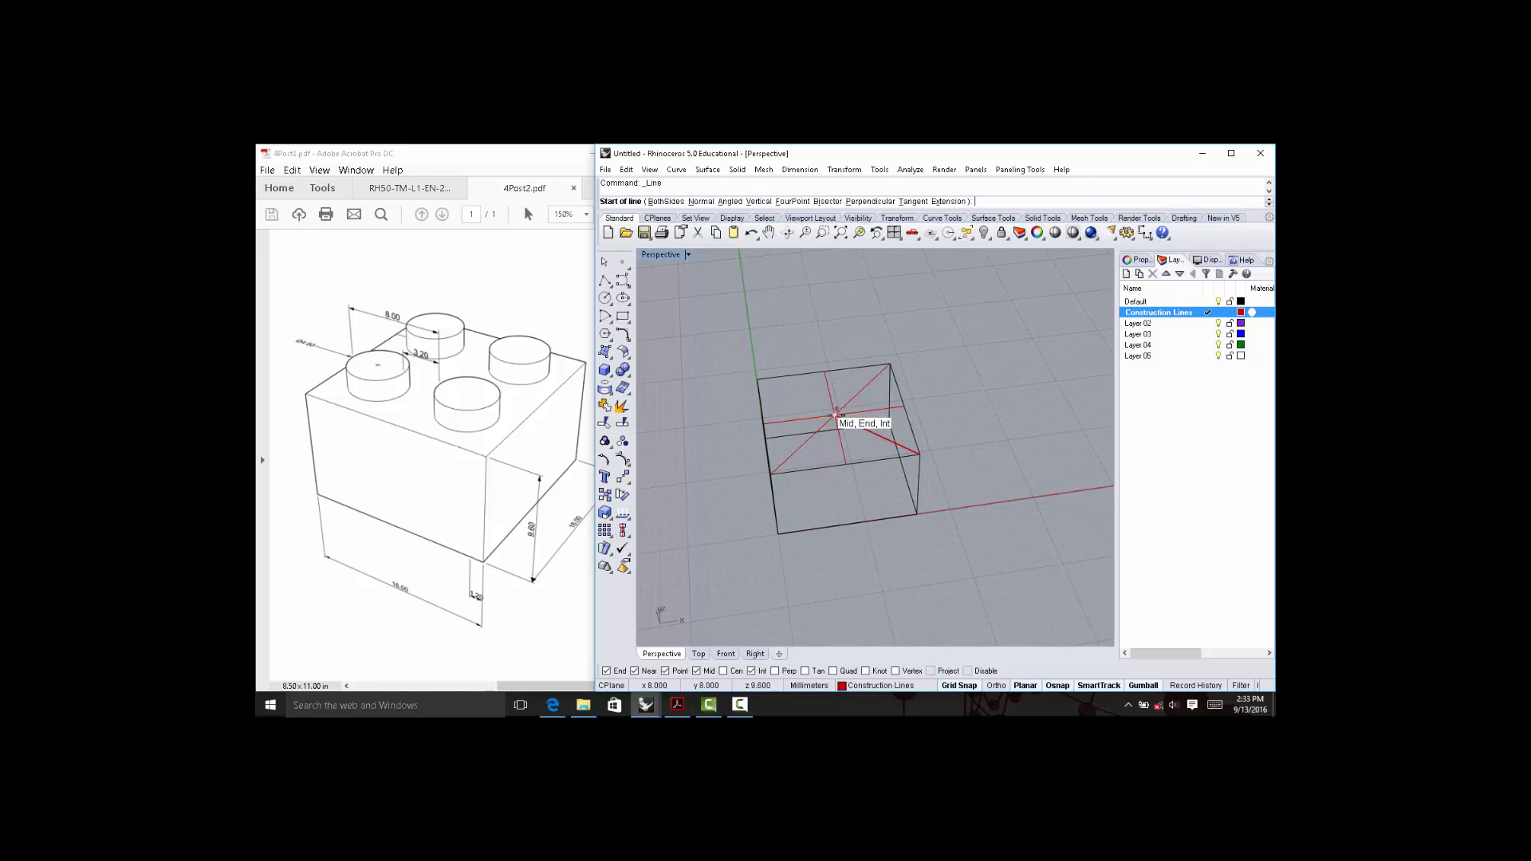
click(834, 414)
click(758, 379)
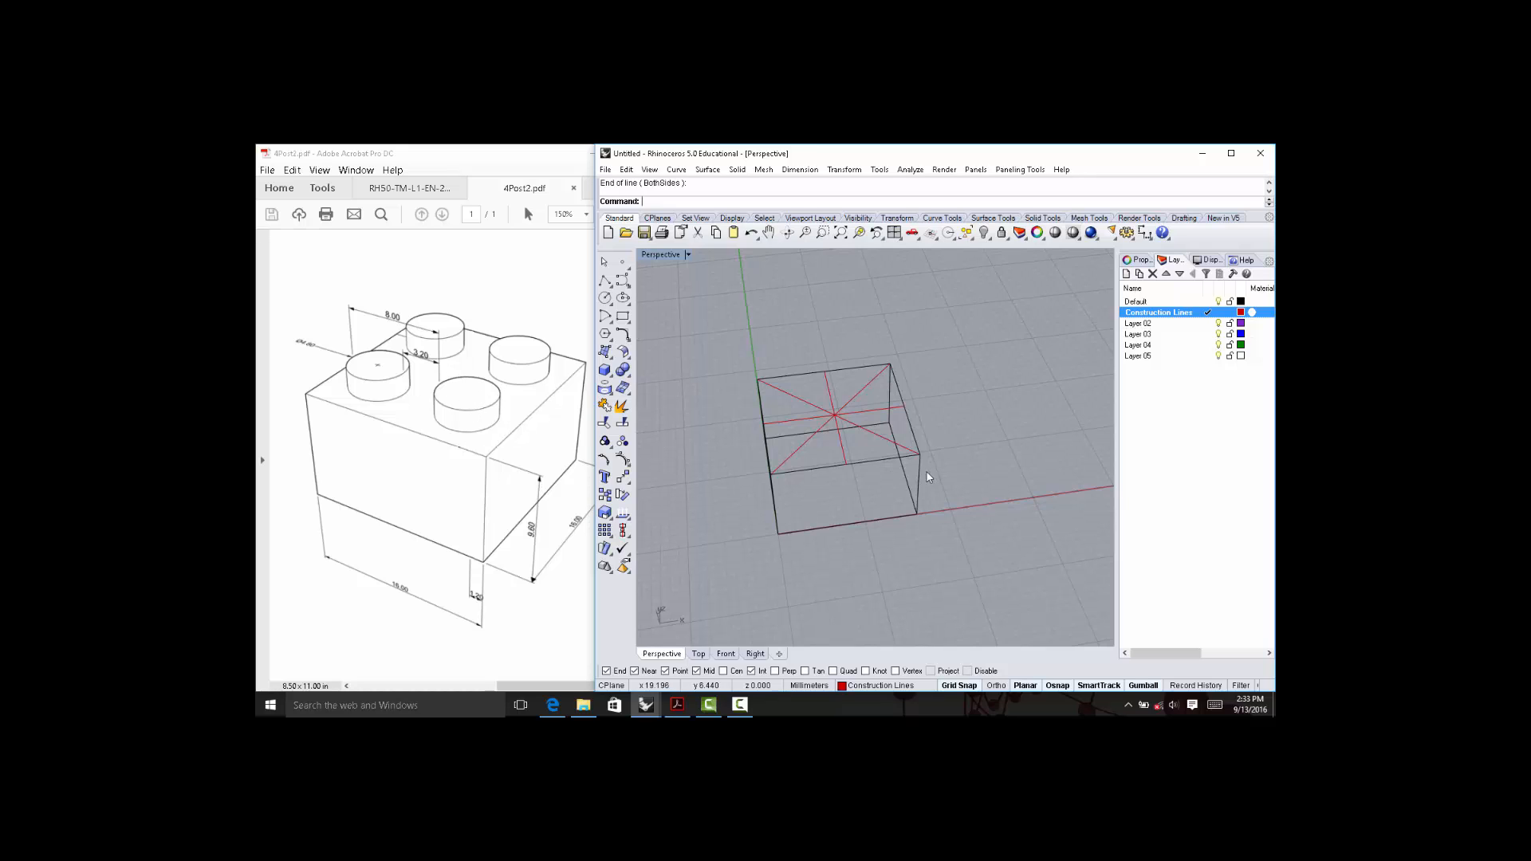
Make the Default layer current and draw a 4.8 mm diameter circle centred on the midpoint of the half-diagonal towards the top corner above the Y axis.
mouse_move(931, 479)
right_down()
mouse_move(922, 497)
mouse_move(915, 472)
right_up()
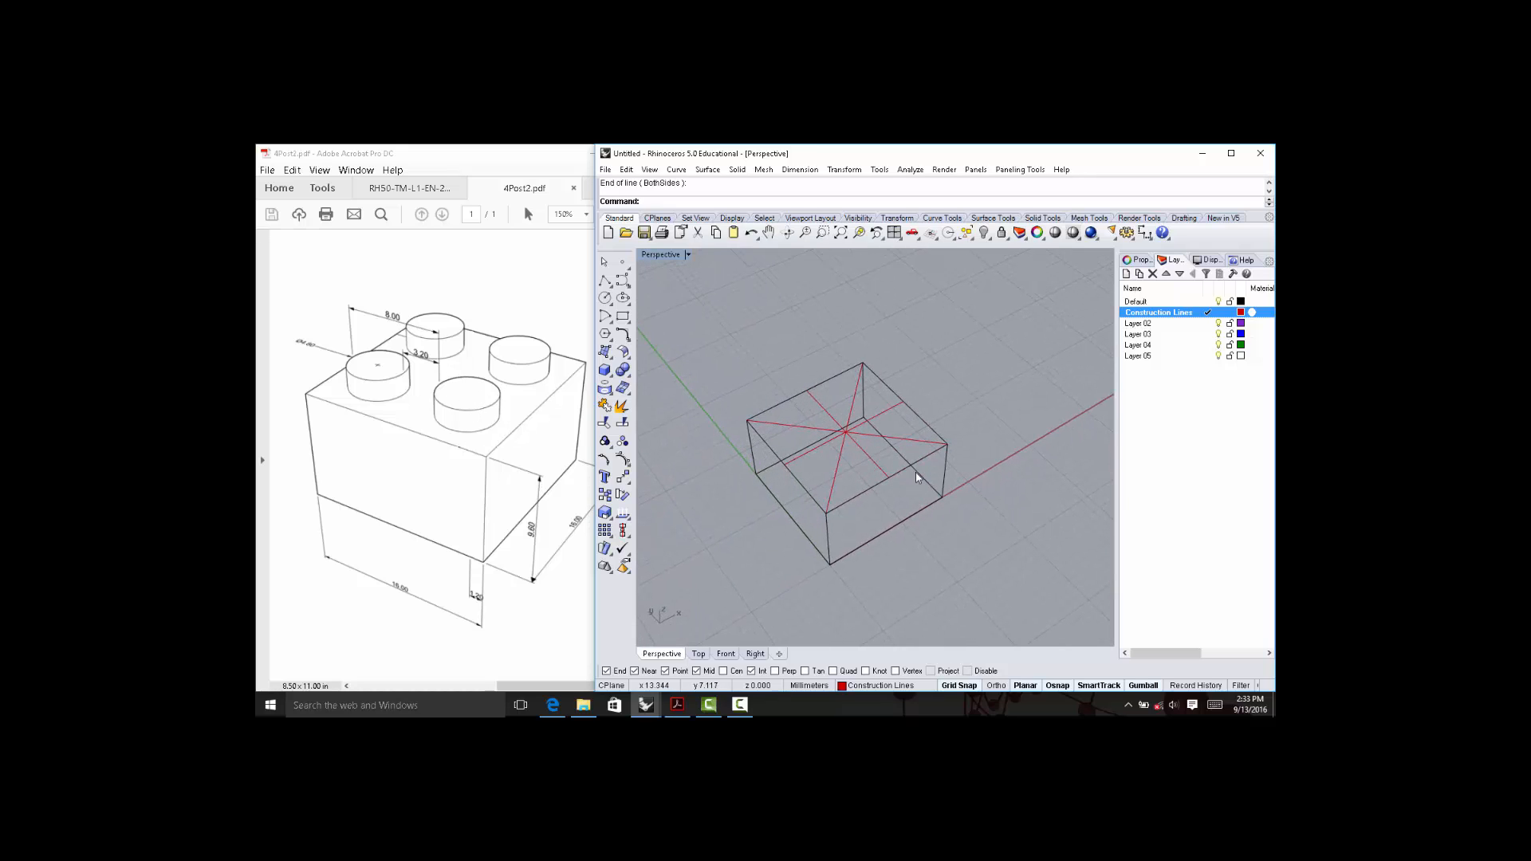
click(604, 298)
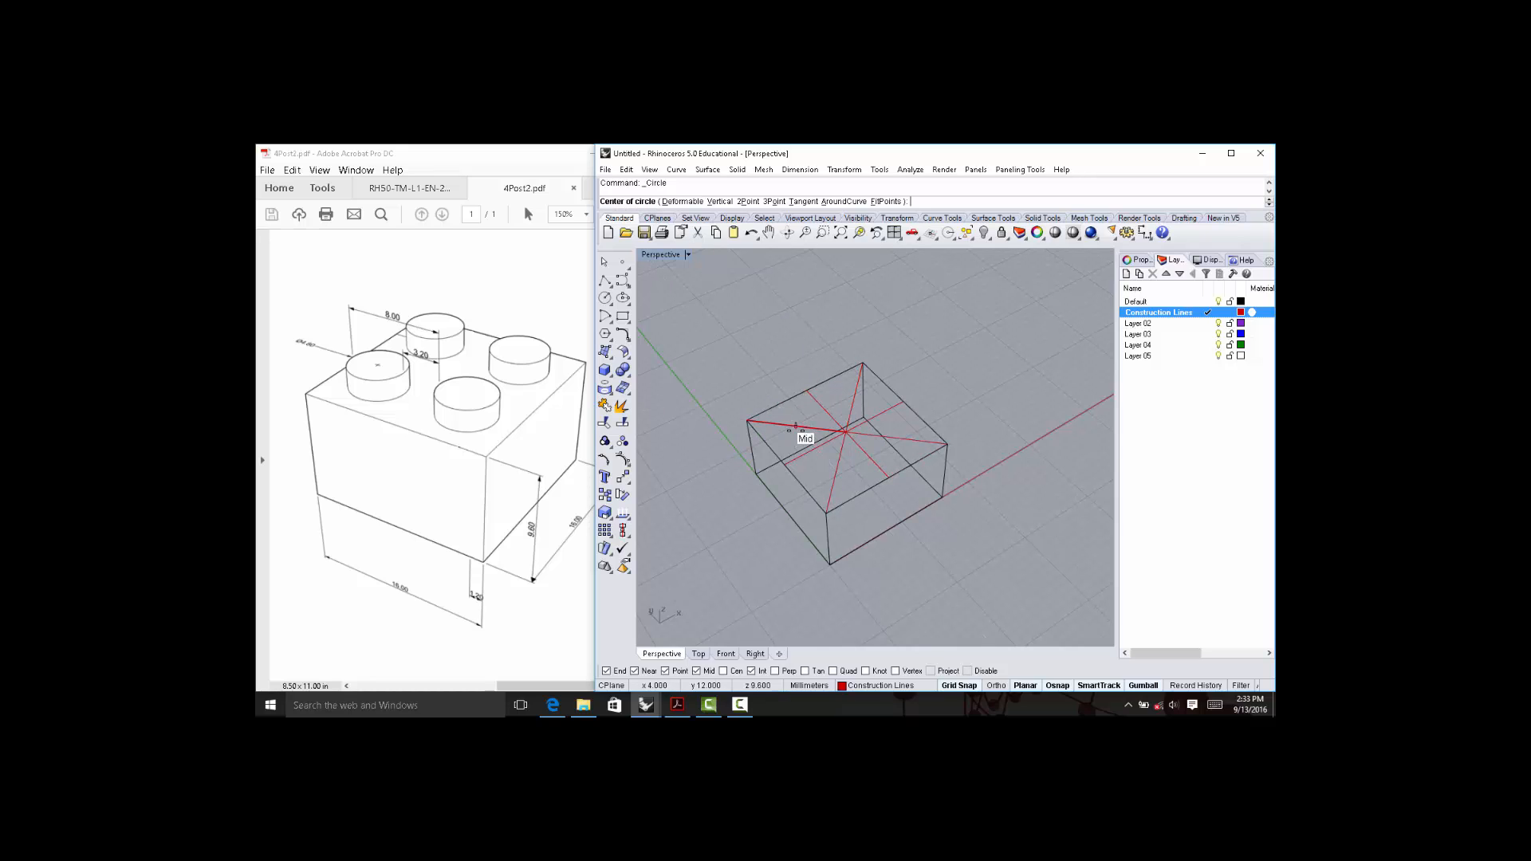
scroll(792, 420, up, 3)
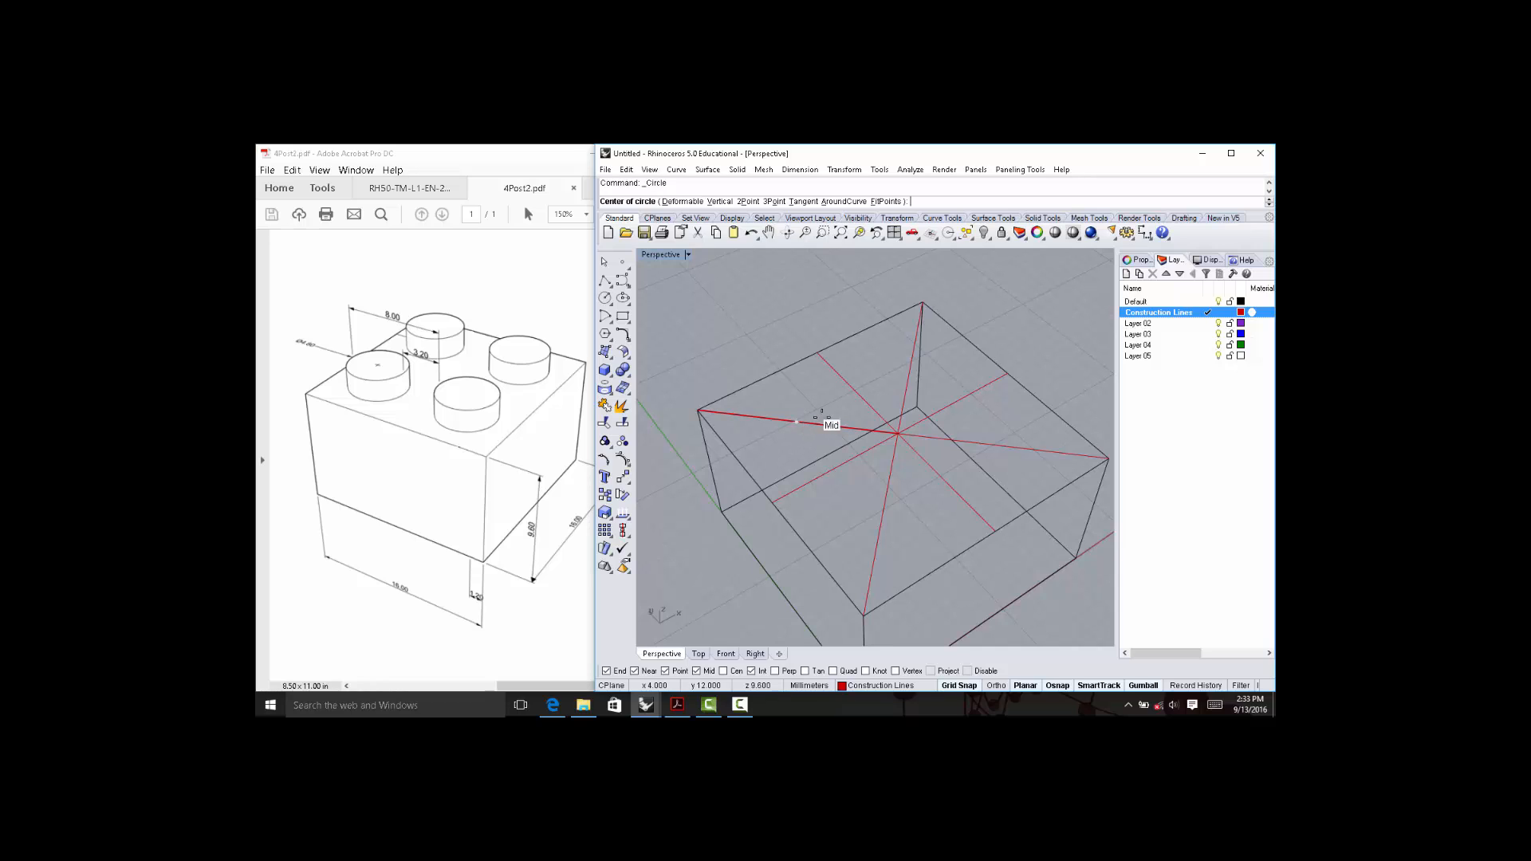
double_click(1184, 303)
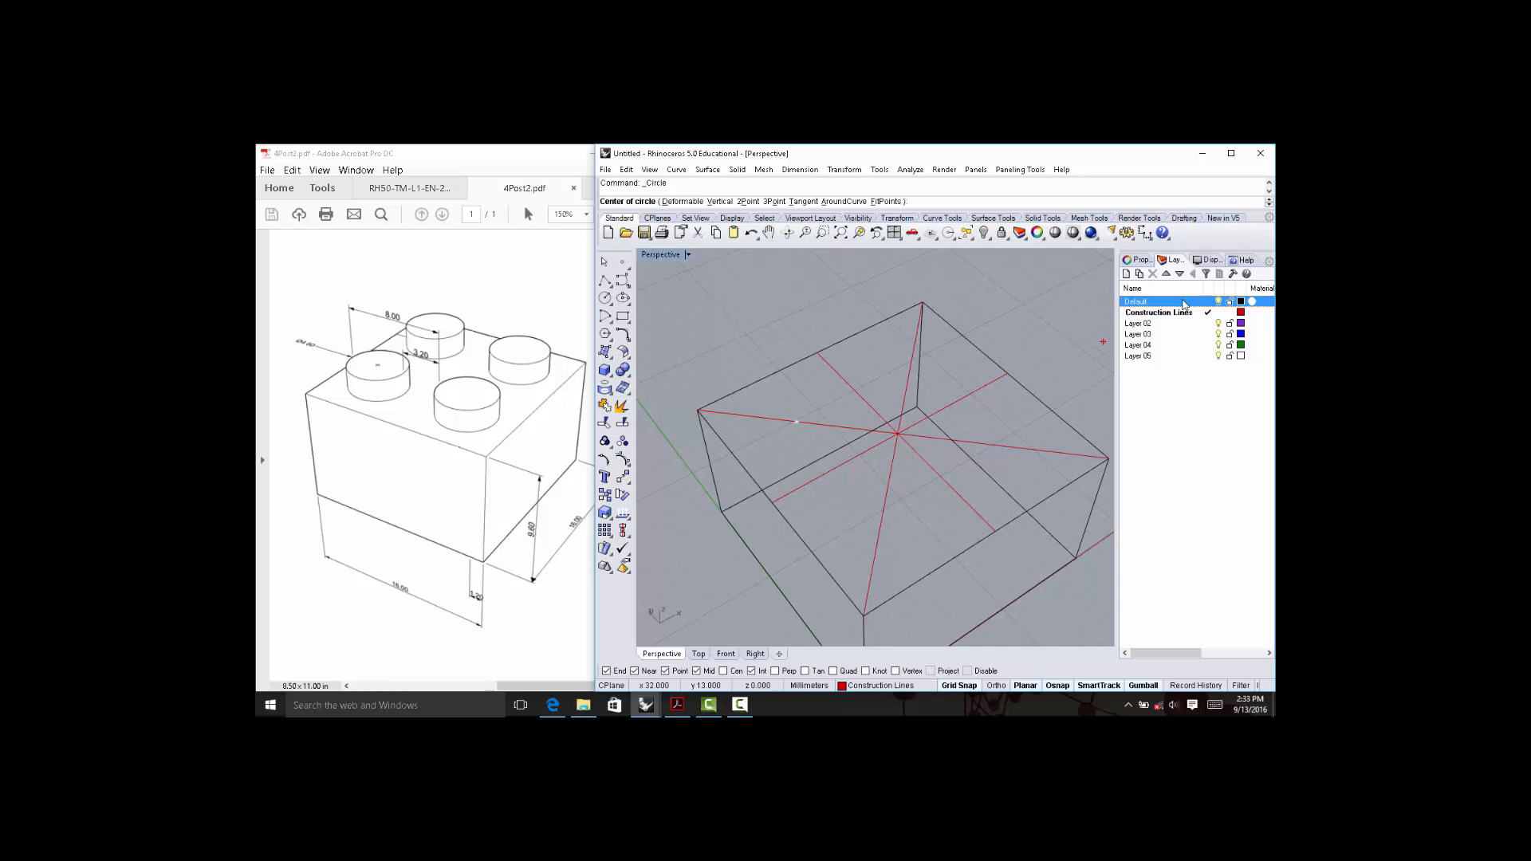
click(796, 421)
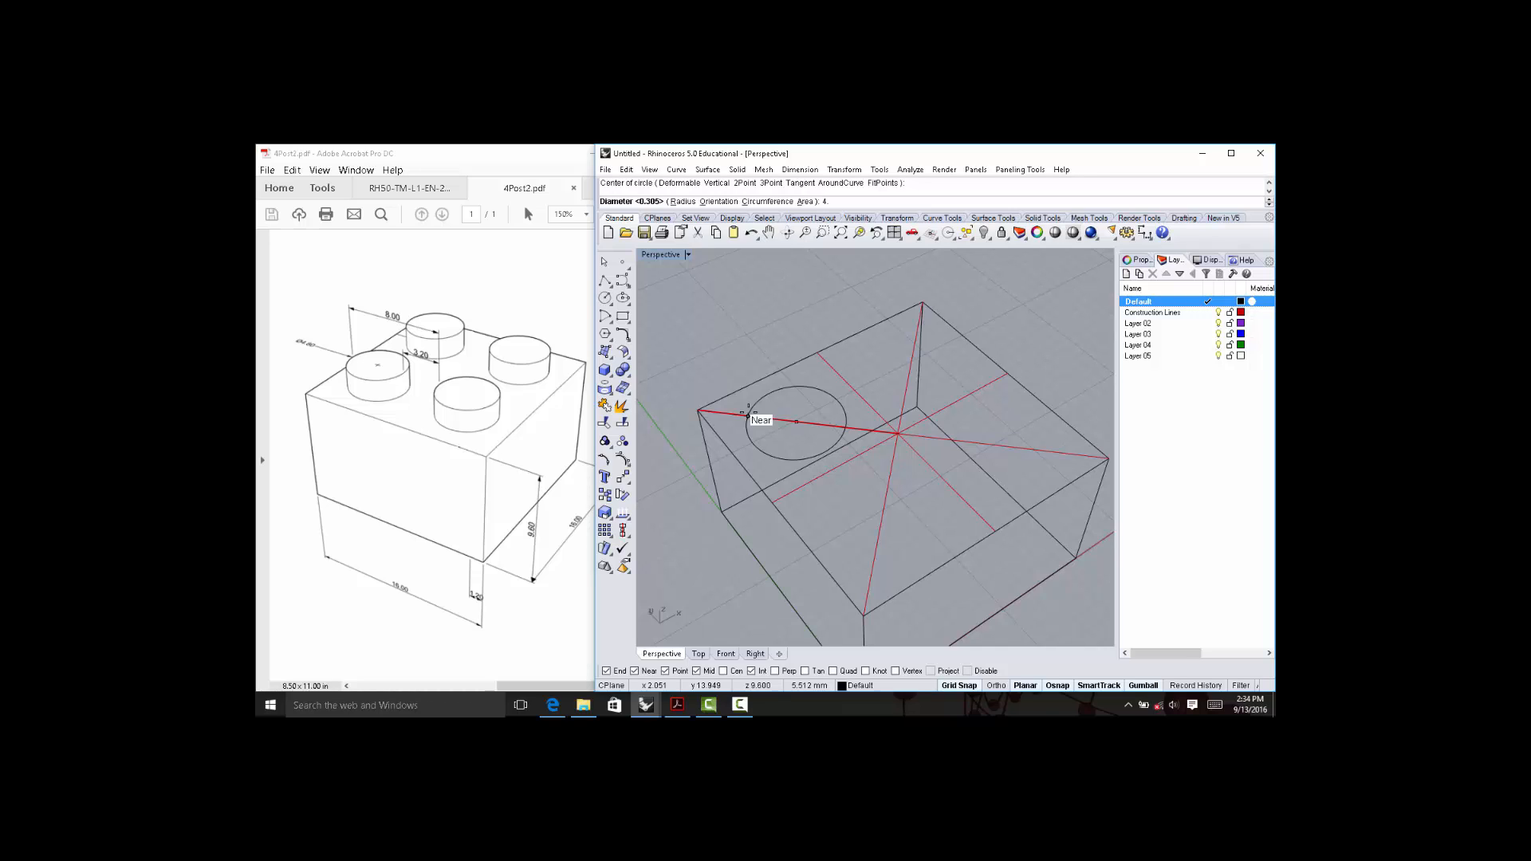
key(Return)
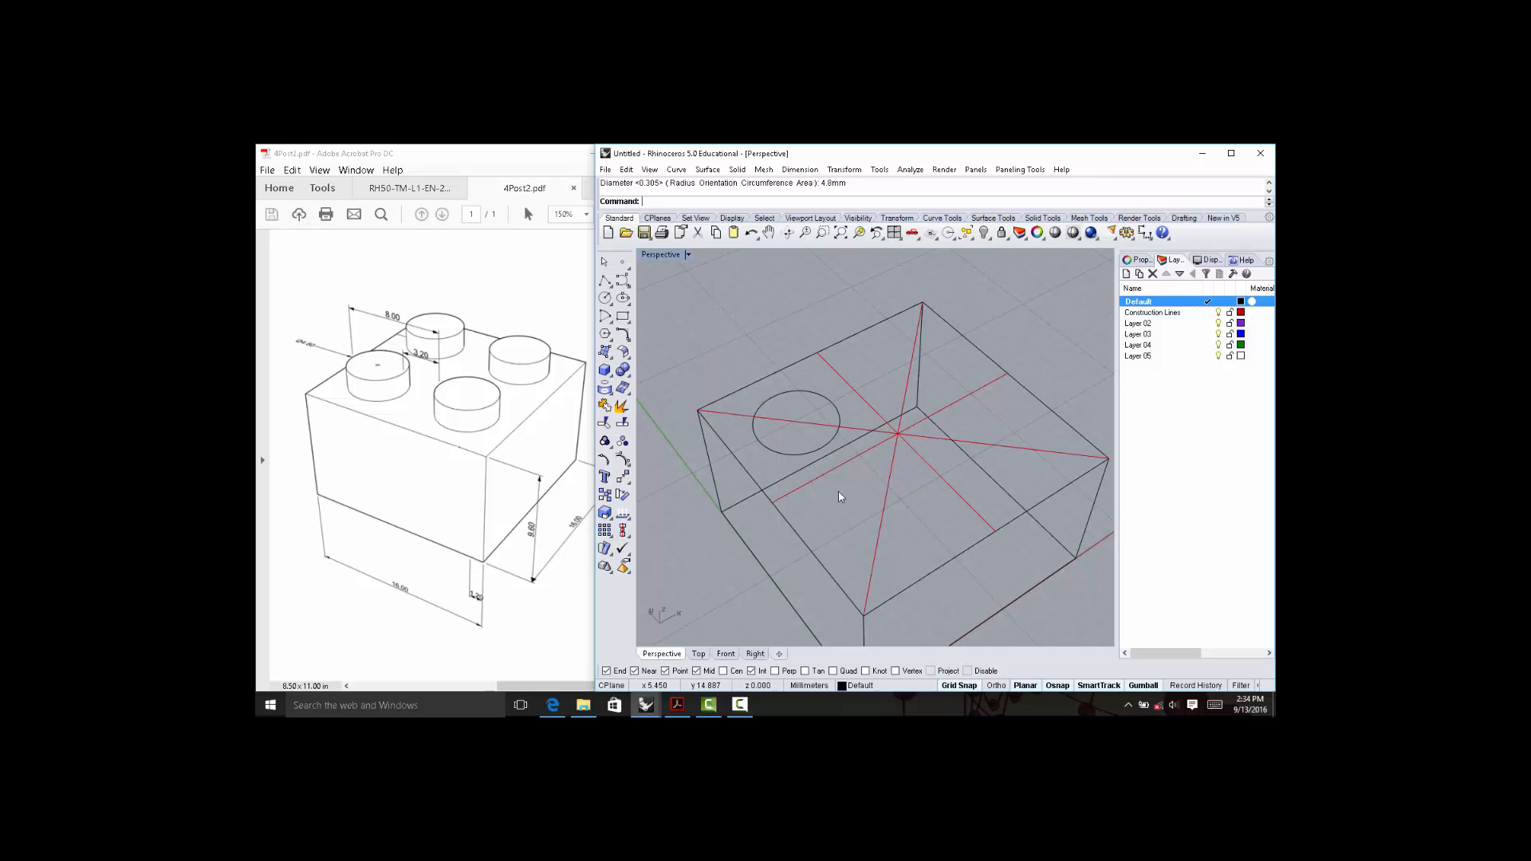
Draw a second circle of 4.8 mm diameter centred on the midpoint of the half-diagonal towards the corner above the origin.
key(Return)
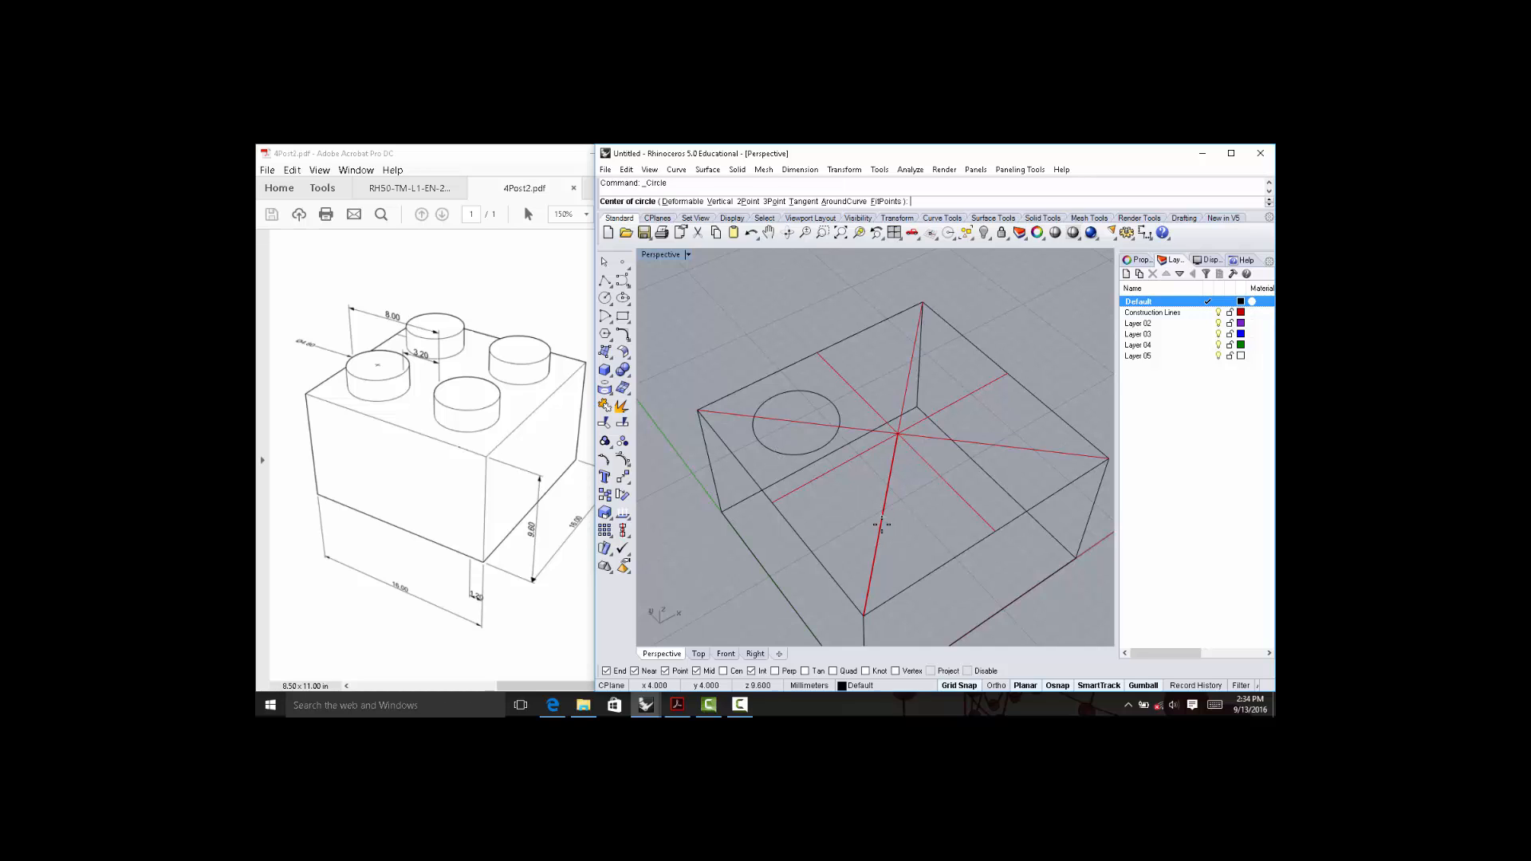
click(882, 517)
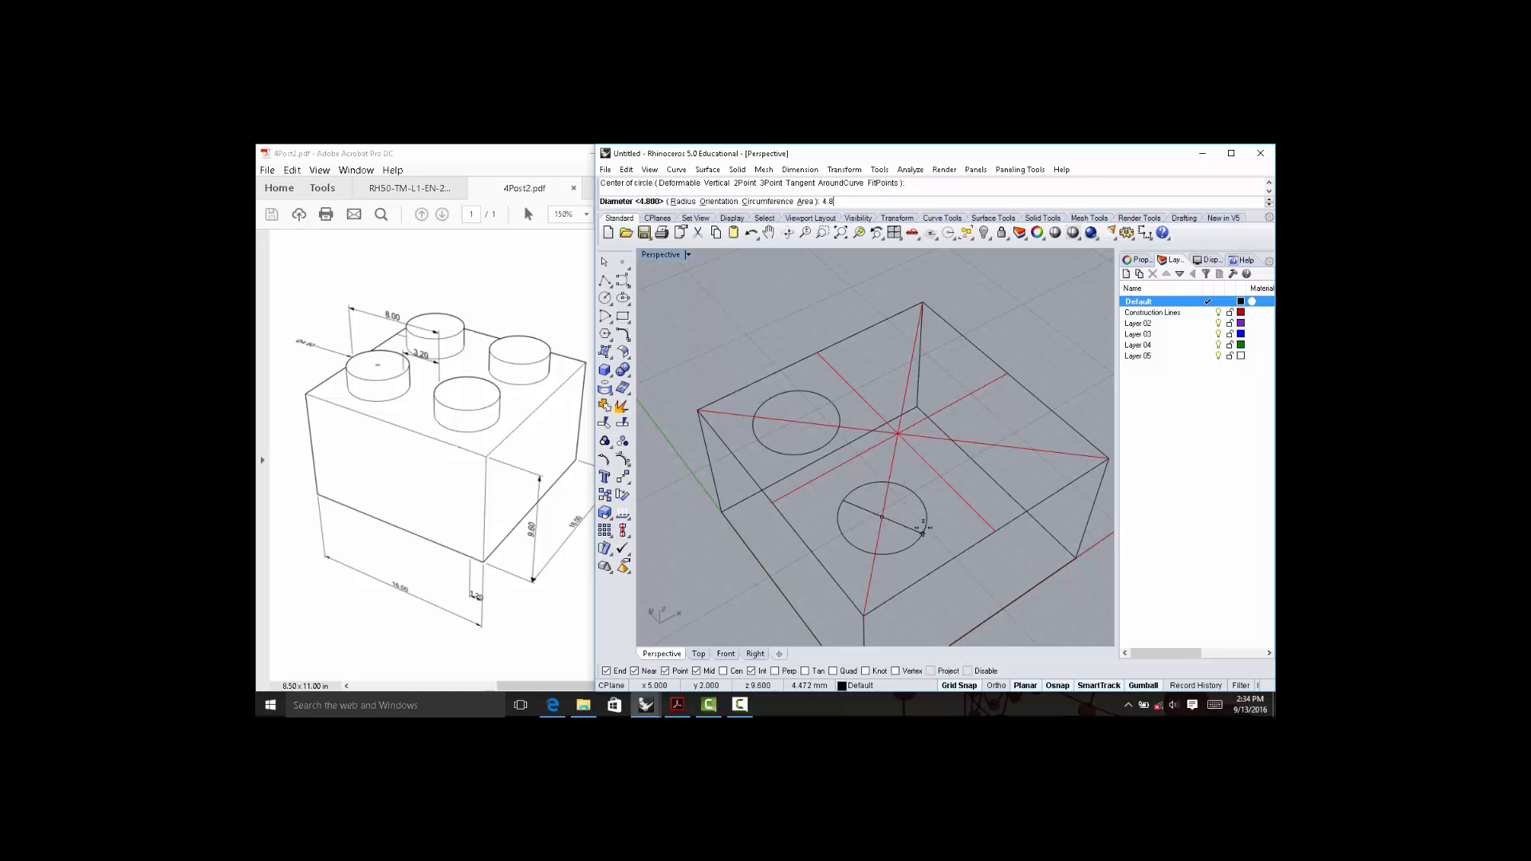
click(923, 533)
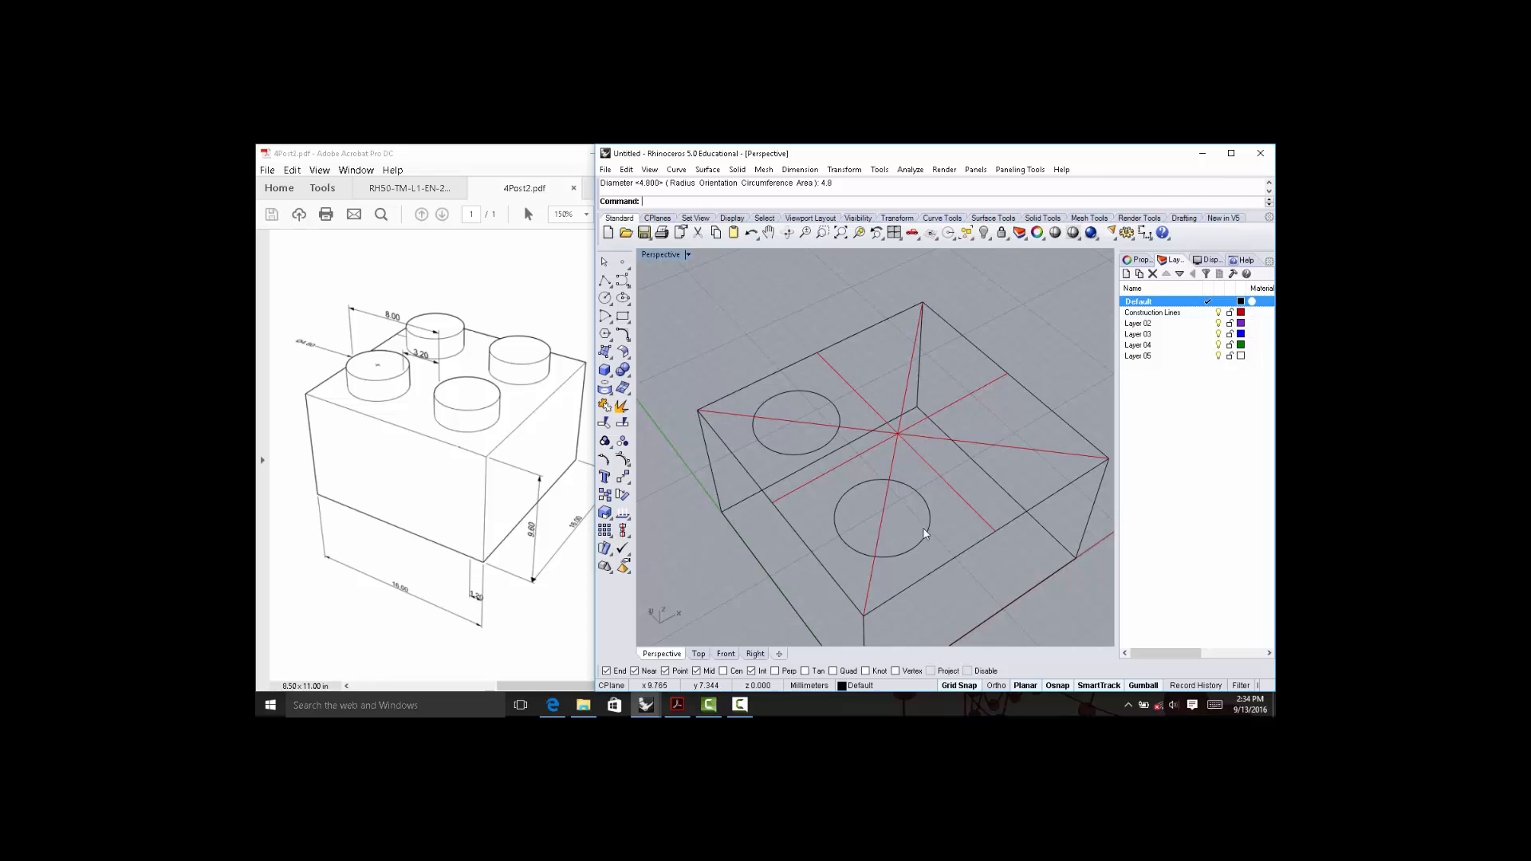
Start copying the circle nearest the origin corner and limit the object snaps to End, Mid and Cen.
click(925, 533)
text(Cop)
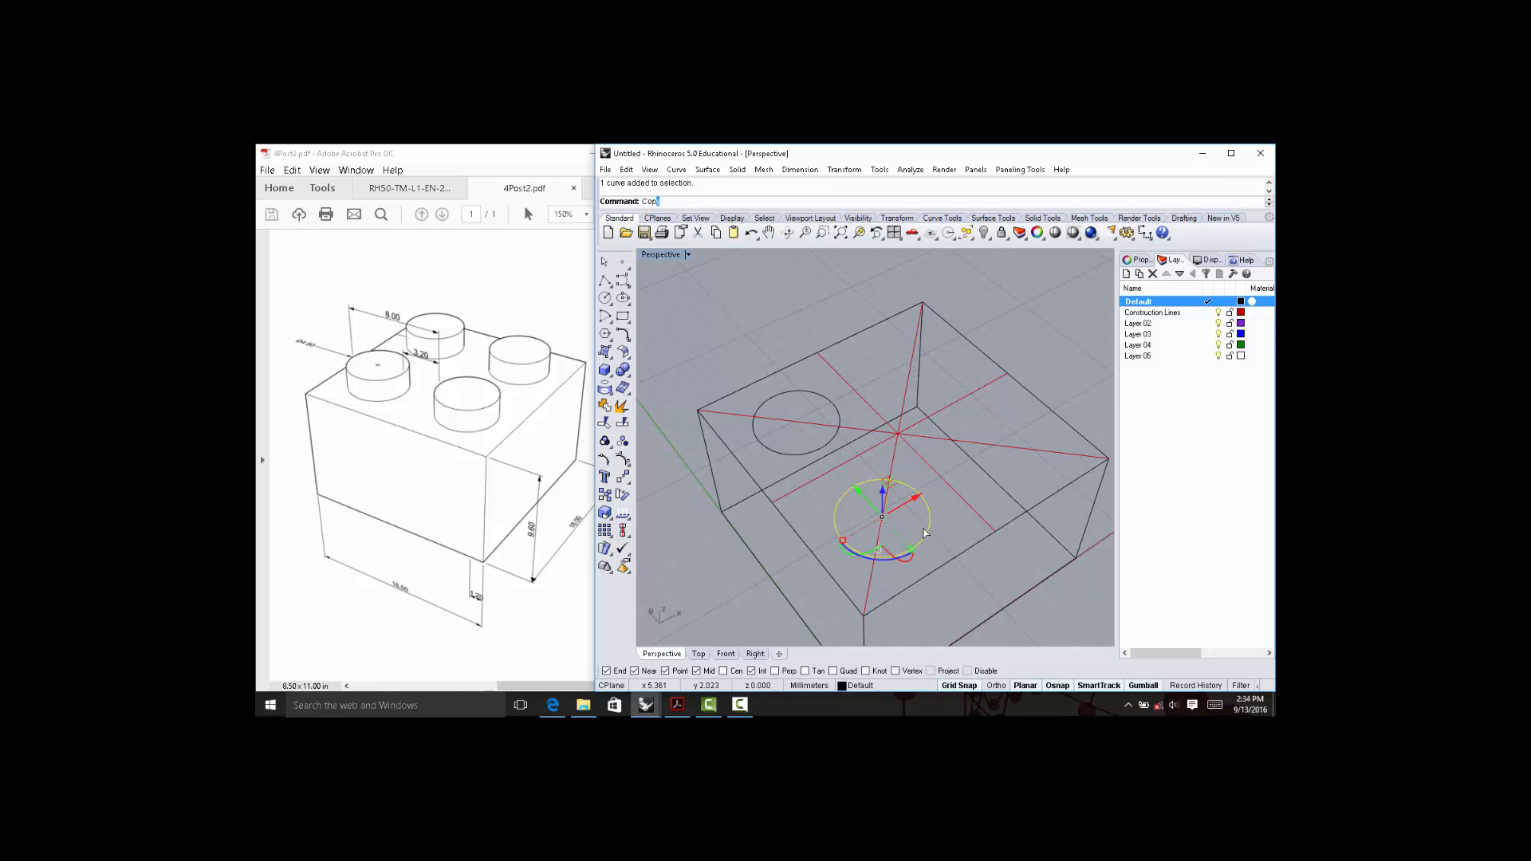
text(y)
key(Return)
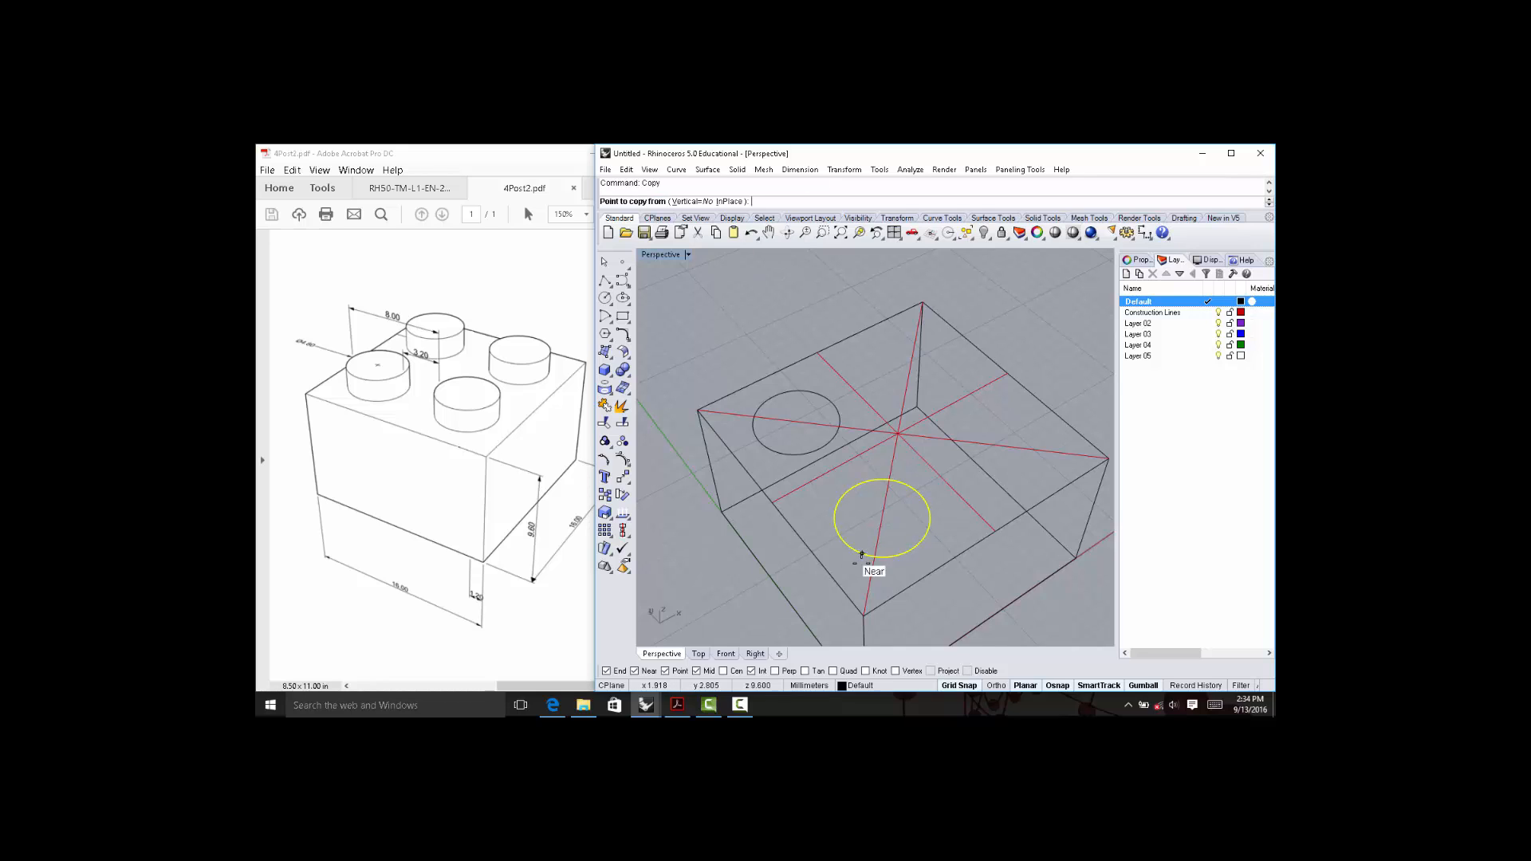
click(696, 670)
click(665, 671)
click(634, 670)
click(750, 670)
click(850, 540)
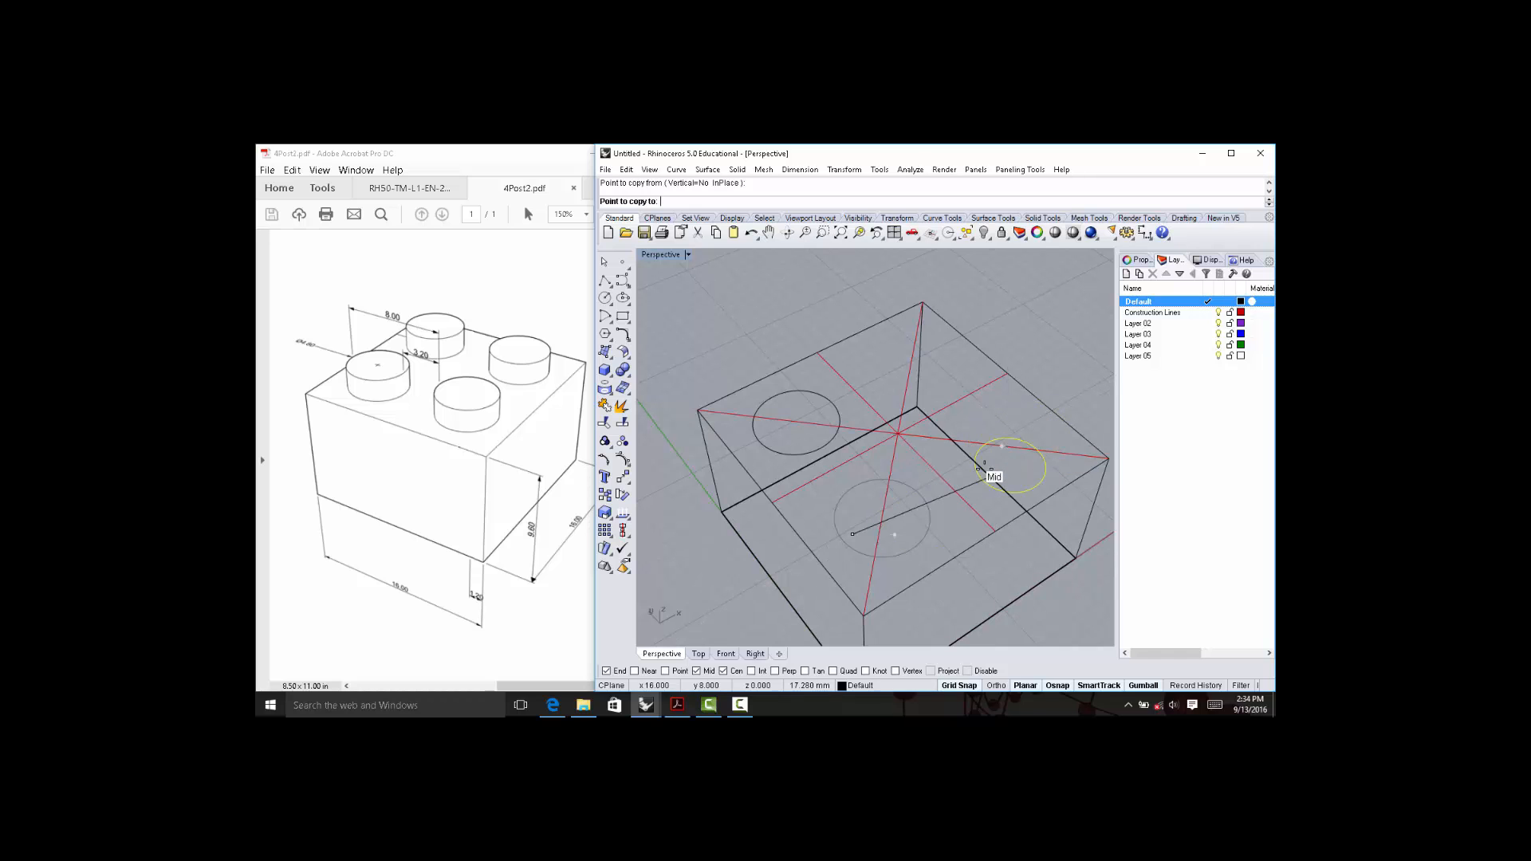
right_drag(1002, 446, 912, 409)
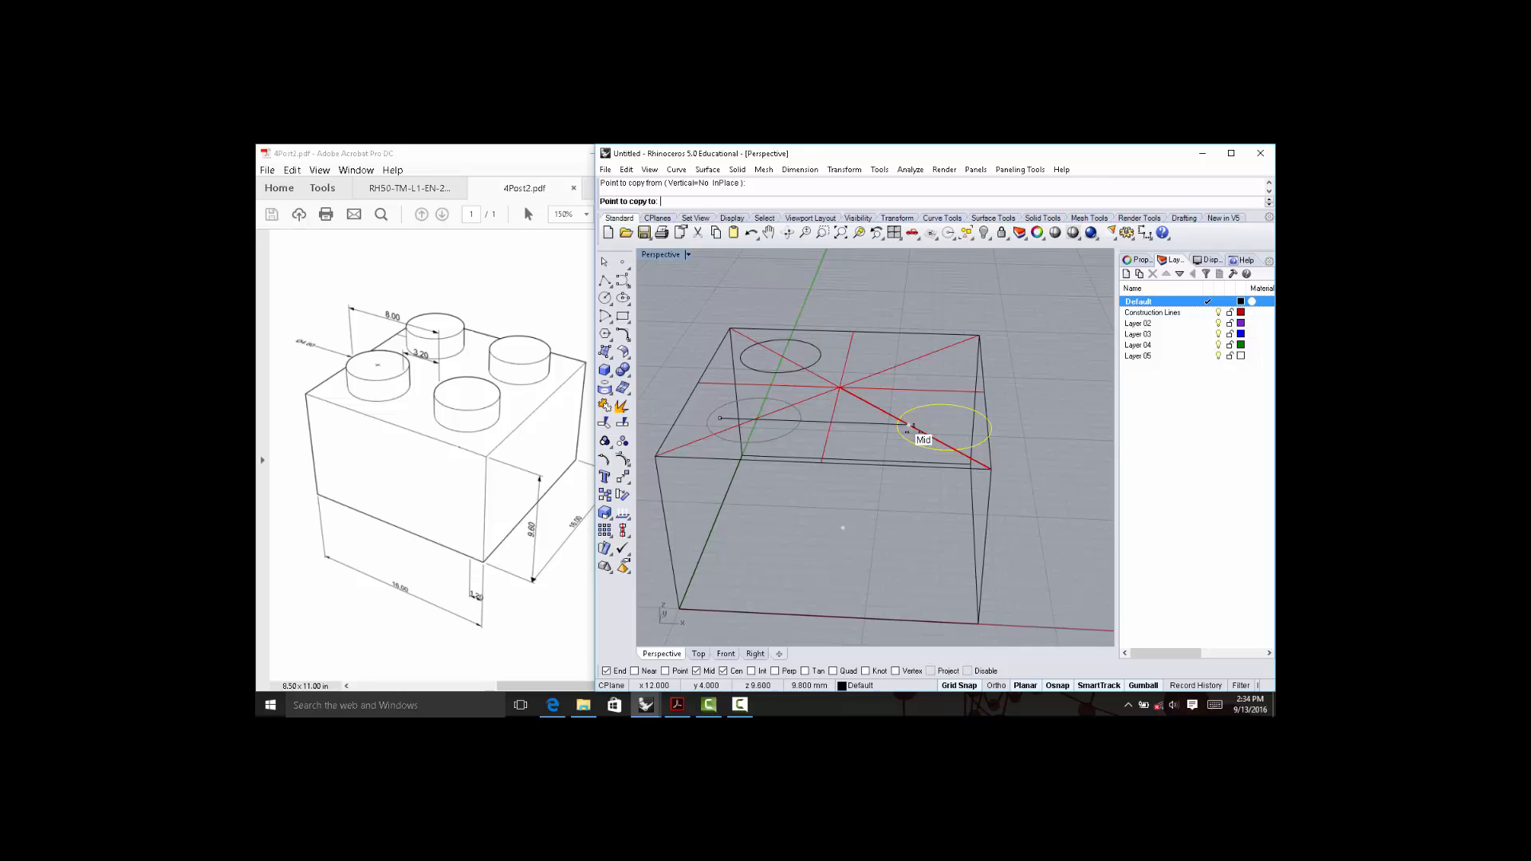
key(Escape)
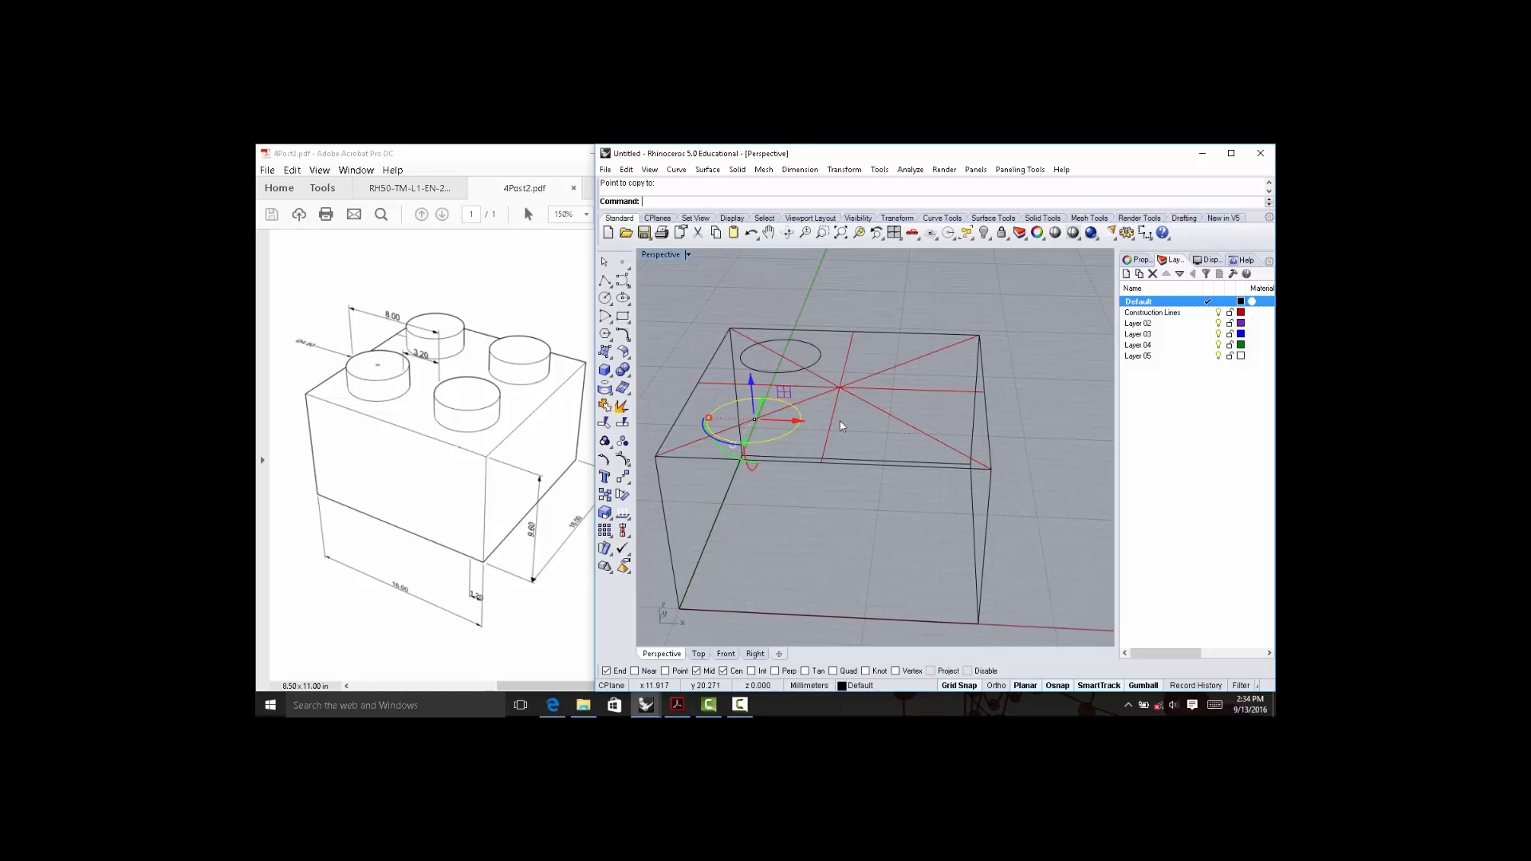
Copy the circle nearest the origin corner from its centre to the midpoints of the two half-diagonals that still have no circle.
scroll(720, 414, up, 5)
key(Return)
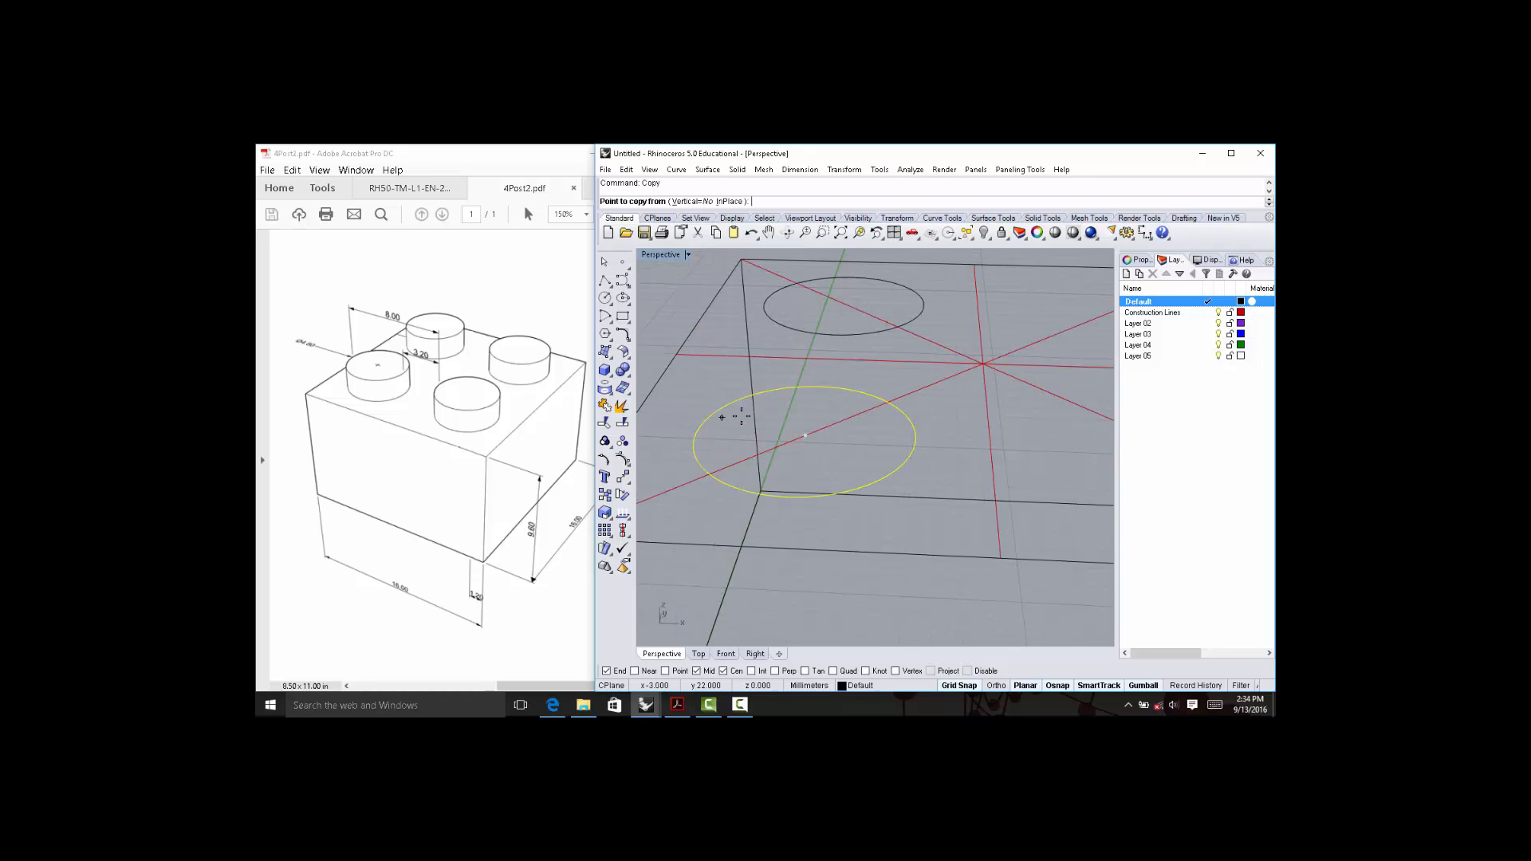
click(742, 408)
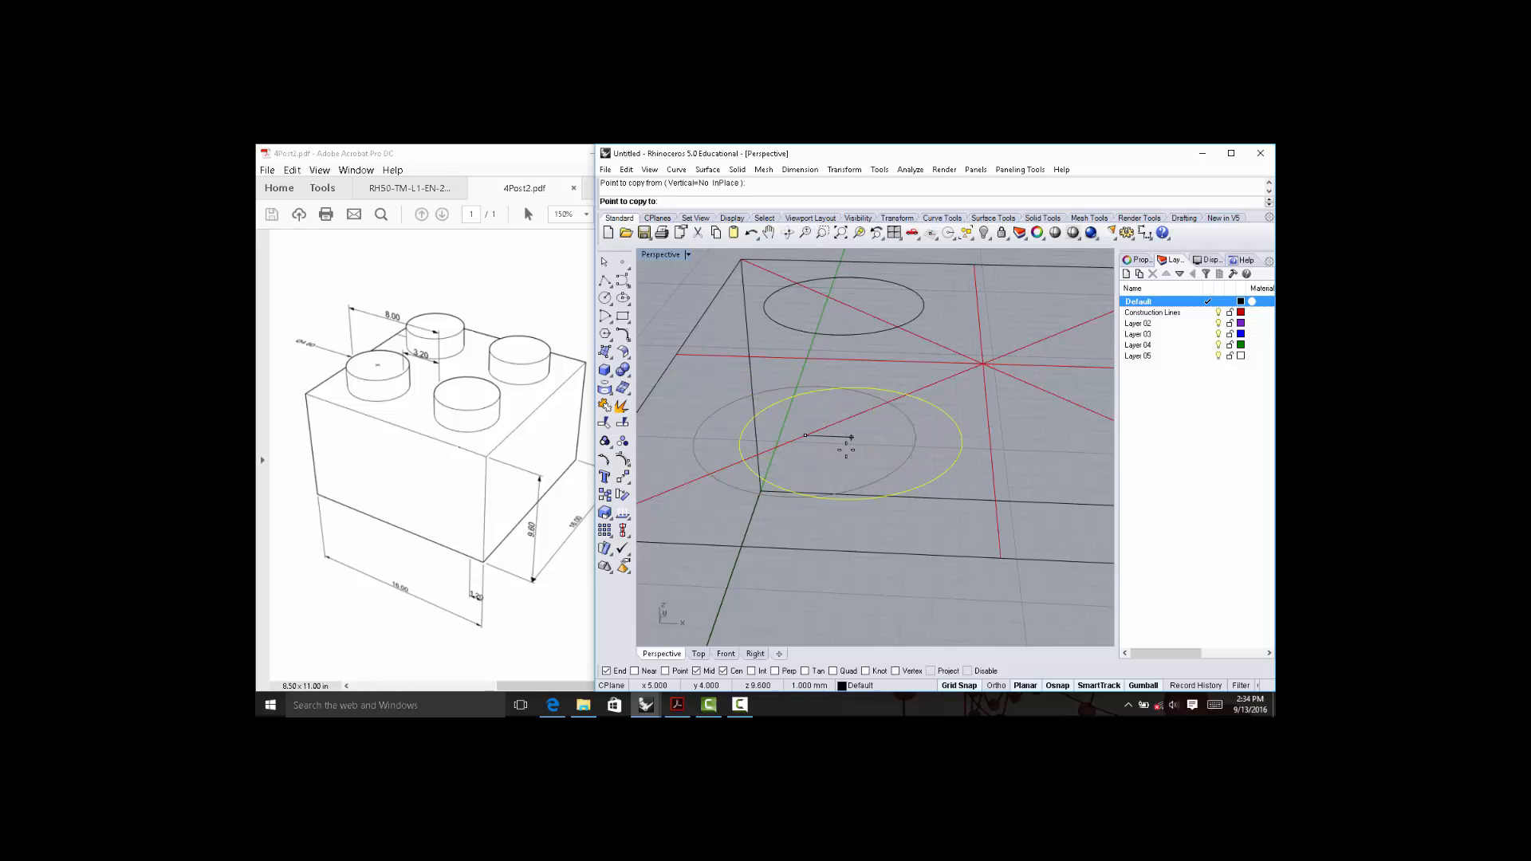
scroll(933, 456, down, 3)
shift+right_drag(966, 475, 815, 491)
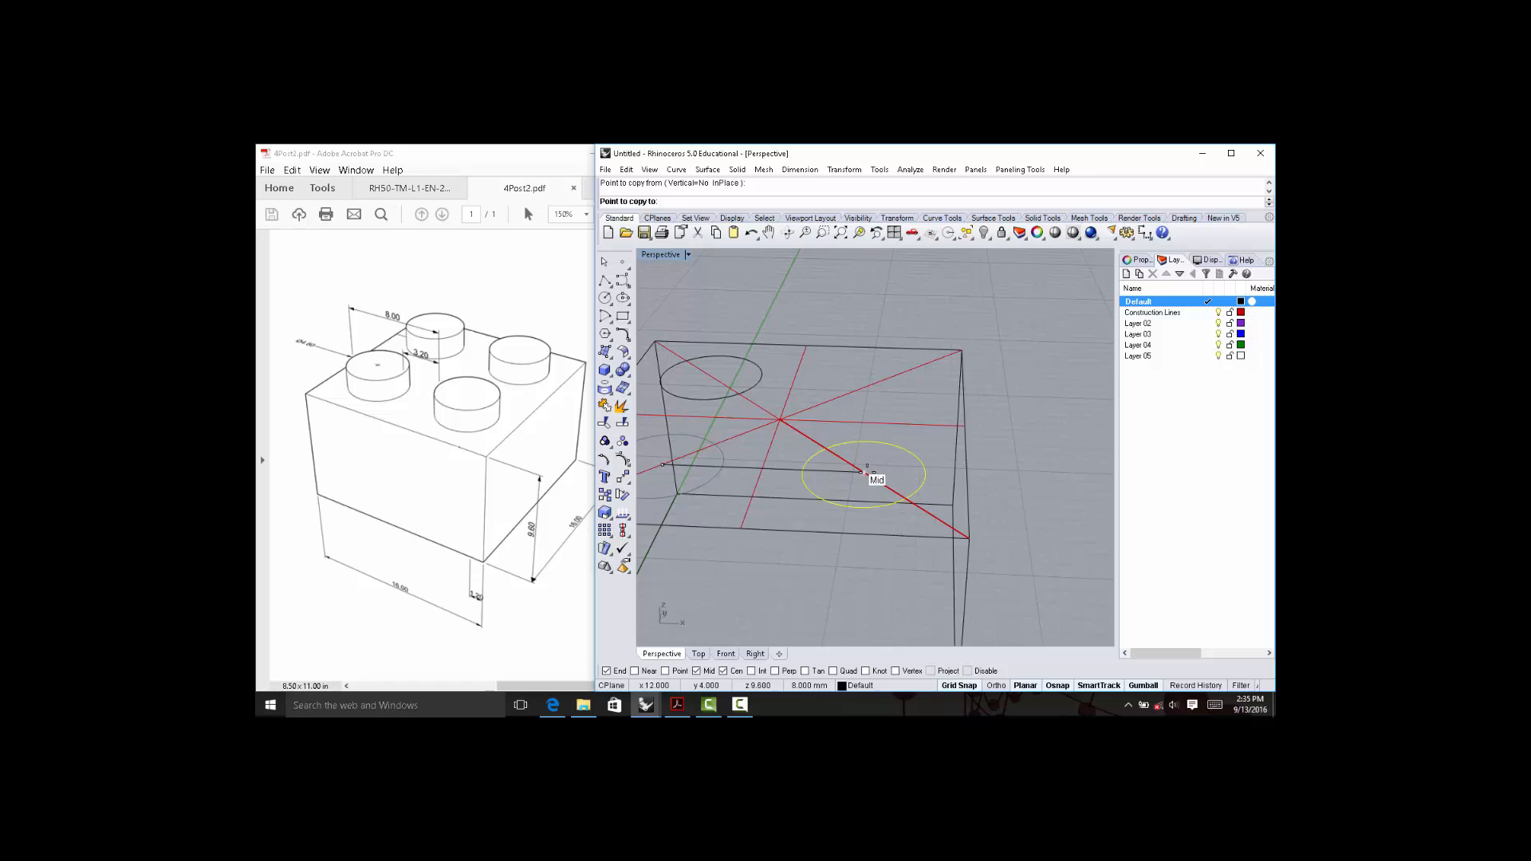
click(868, 471)
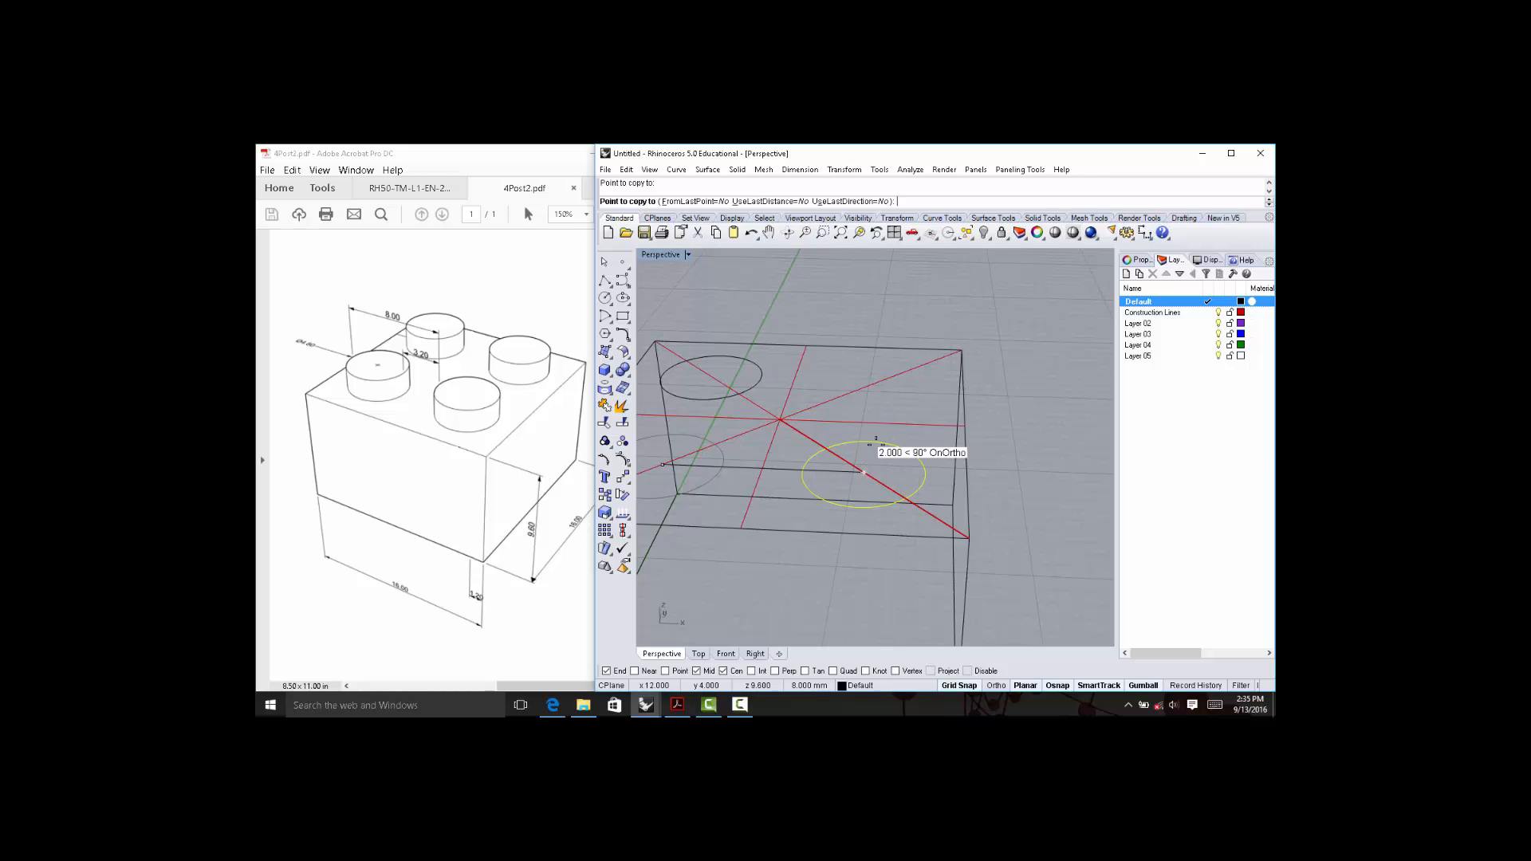
click(880, 380)
key(Return)
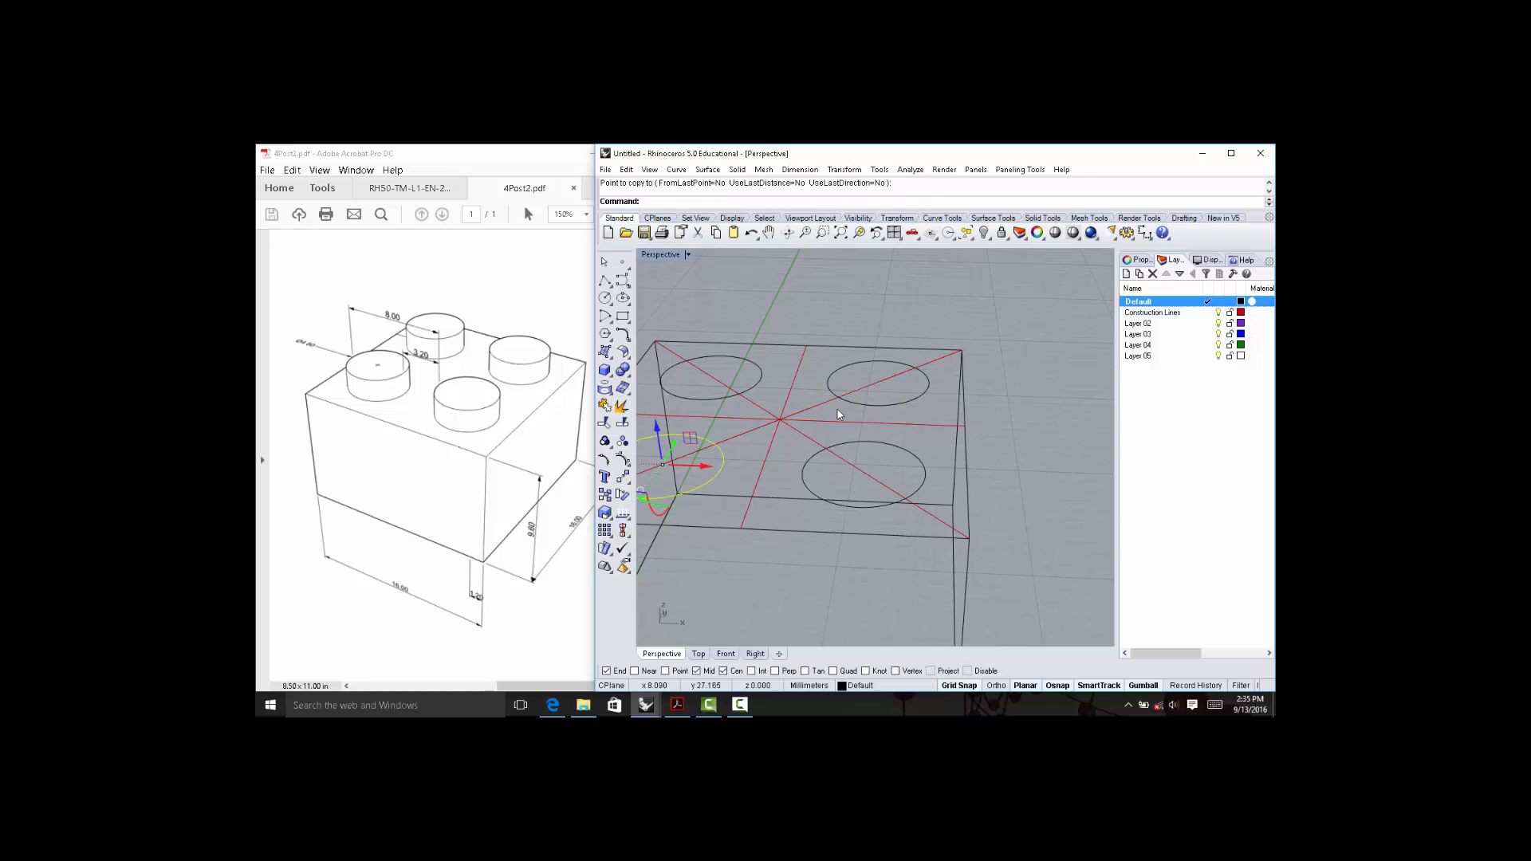
Hide the Construction Lines layer and clear the circle selection.
right_drag(862, 406, 870, 452)
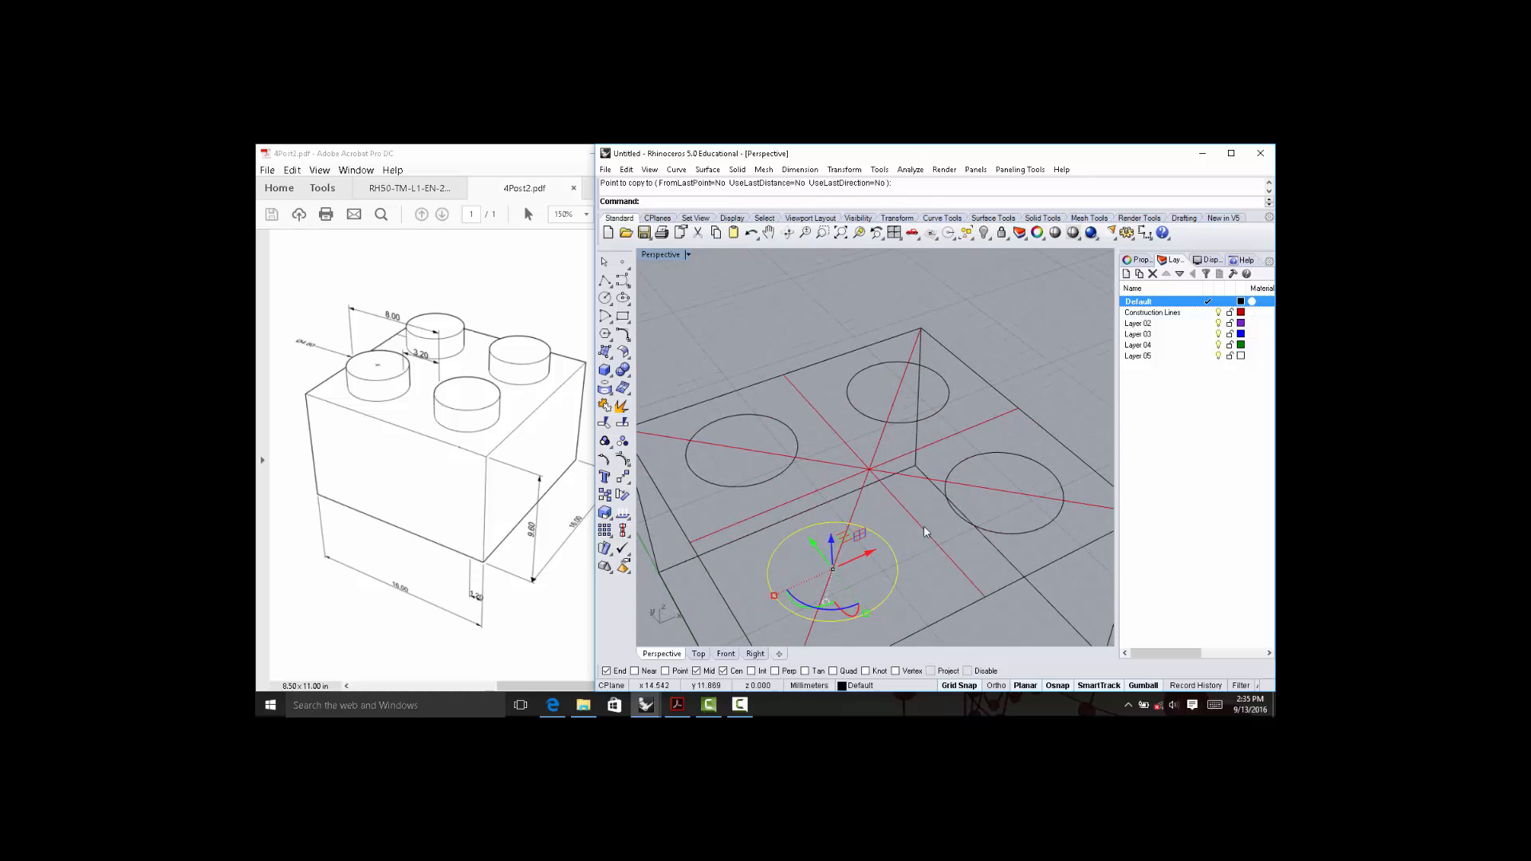
right_drag(971, 523, 938, 447)
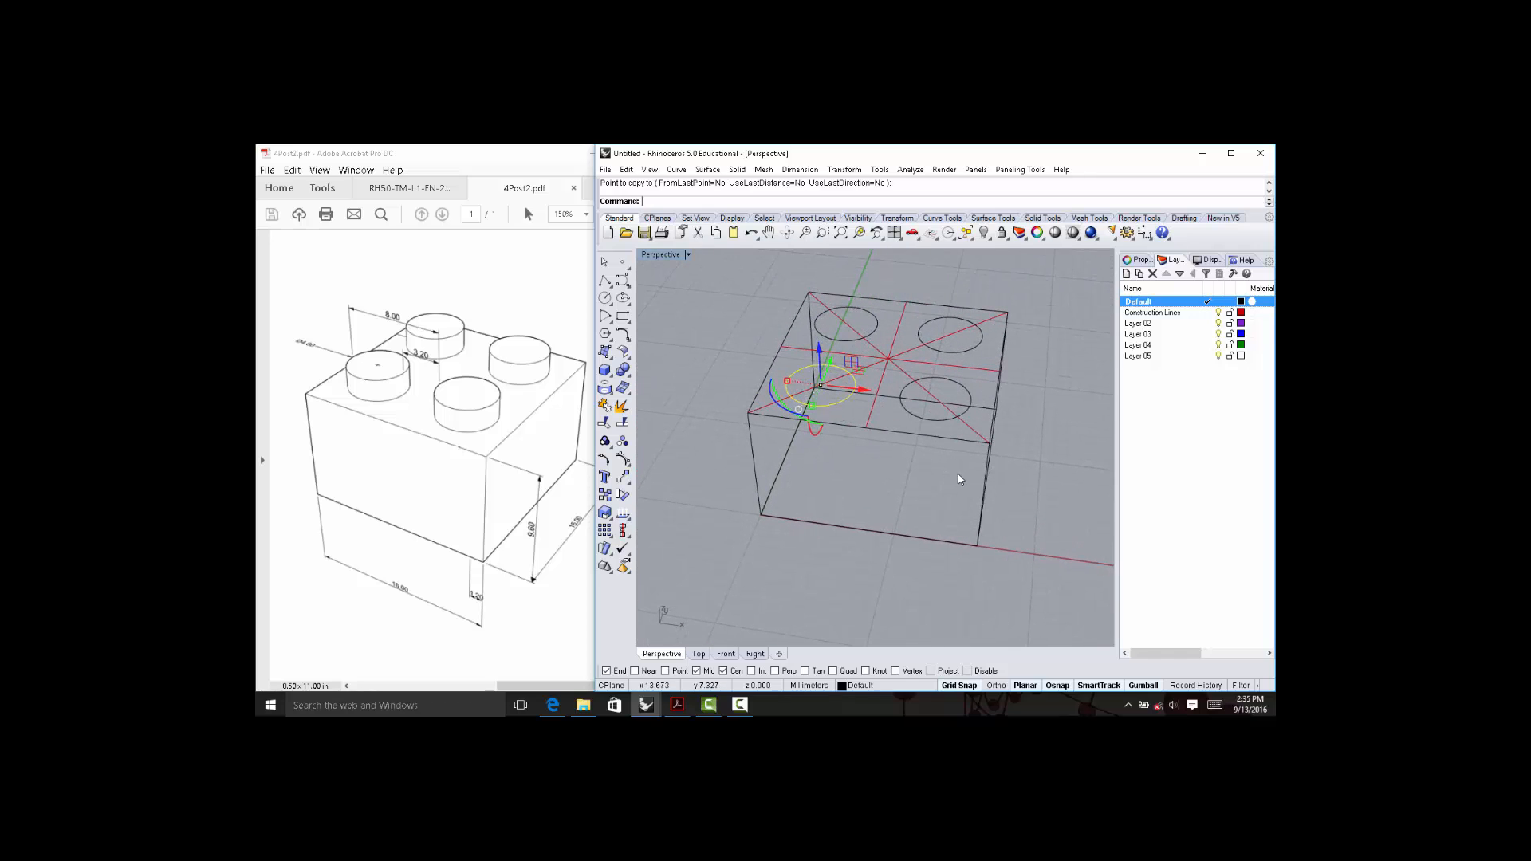
click(1219, 313)
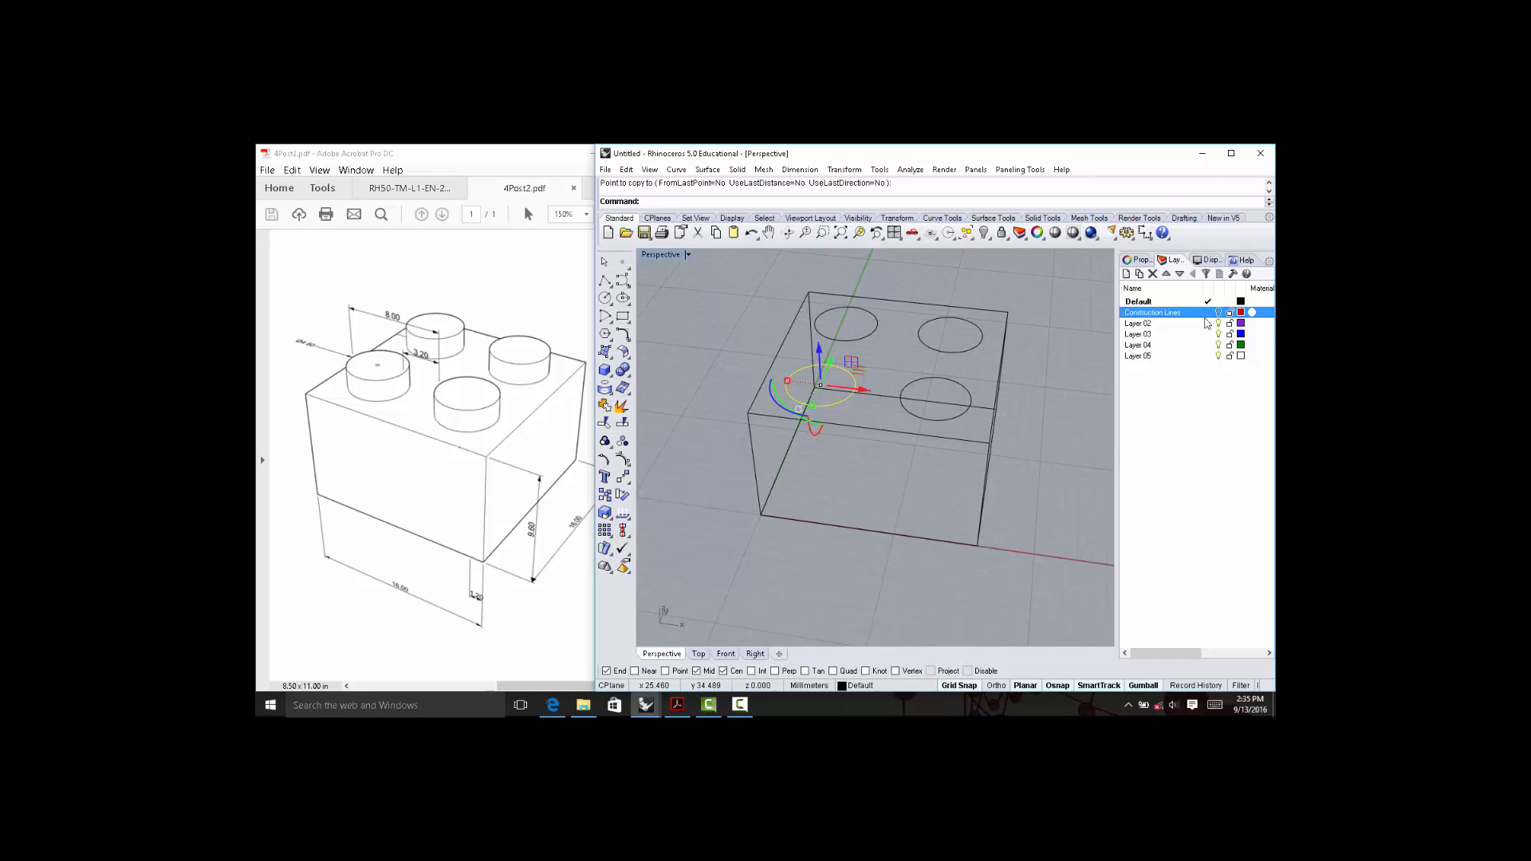
click(1062, 470)
mouse_move(1062, 471)
right_down()
mouse_move(967, 457)
mouse_move(964, 383)
mouse_move(1019, 383)
mouse_move(1054, 475)
right_up()
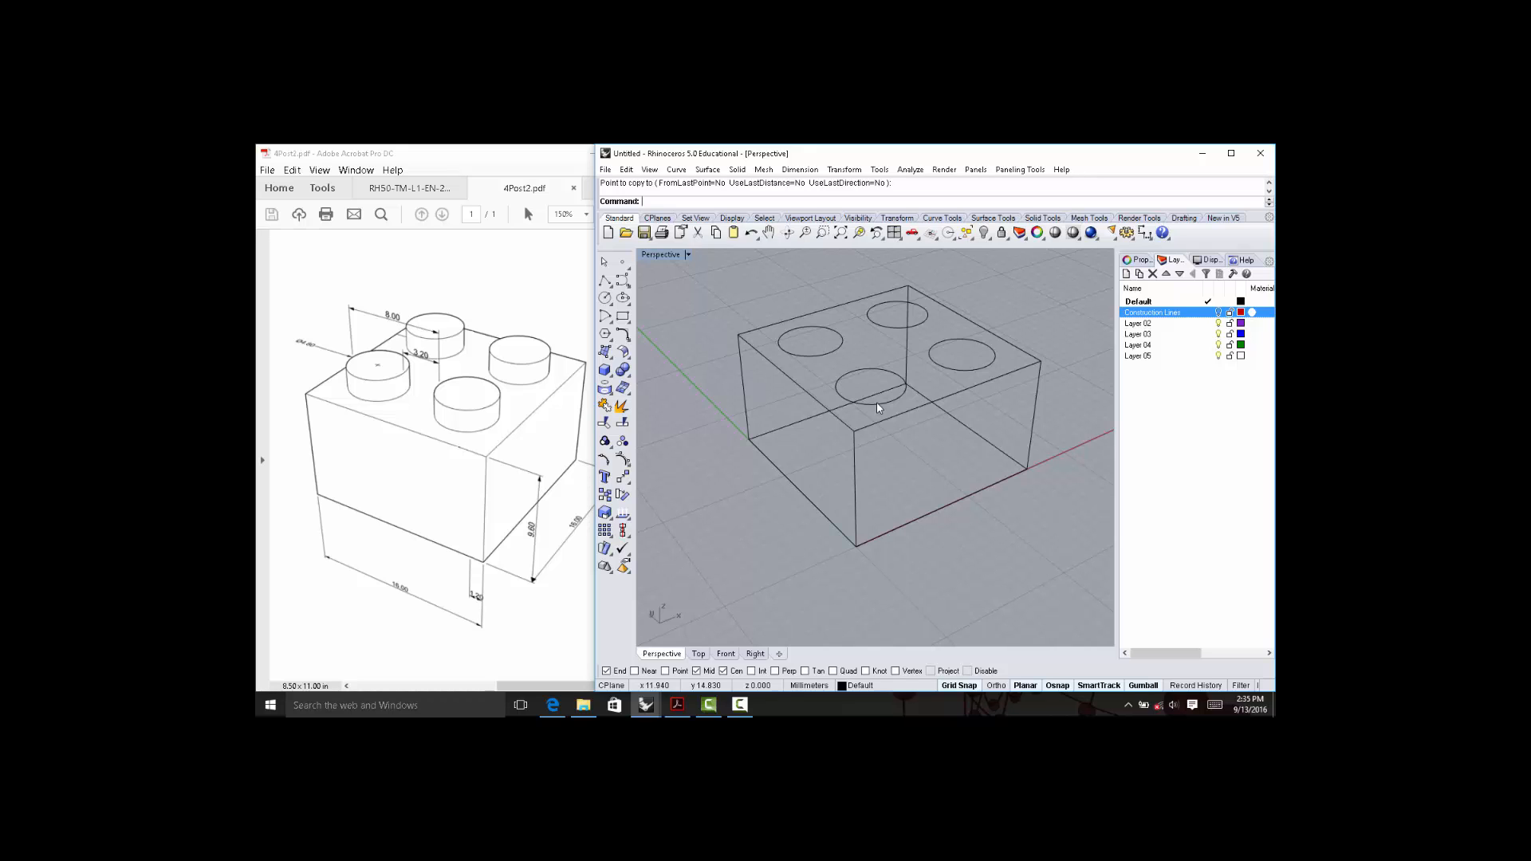
Switch to the 4Post2 PDF drawing and examine its plan, front, side and perspective views for the post dimensions.
right_drag(879, 407, 735, 327)
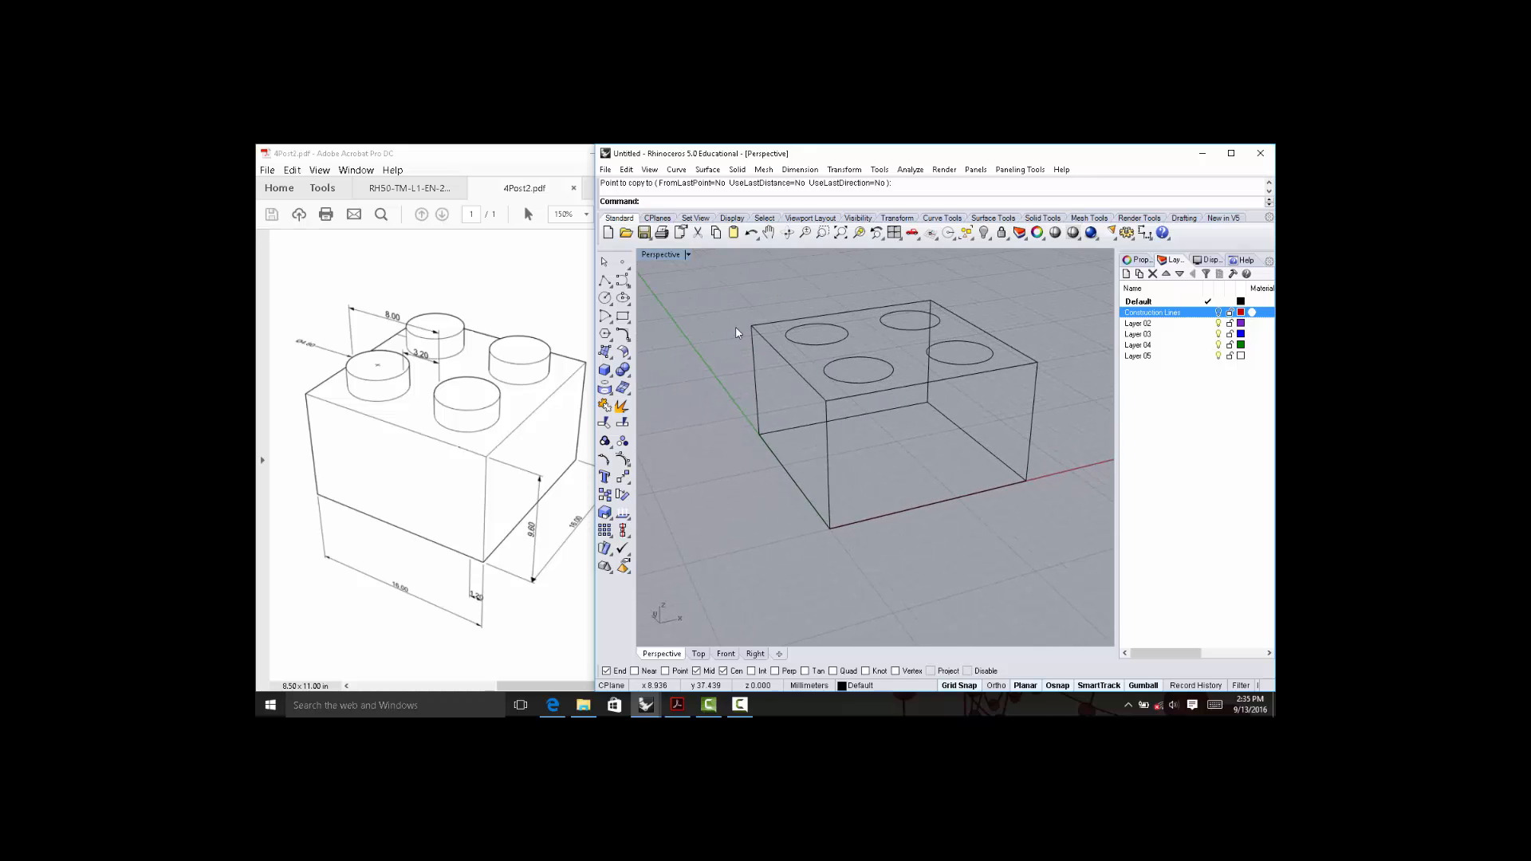
click(605, 281)
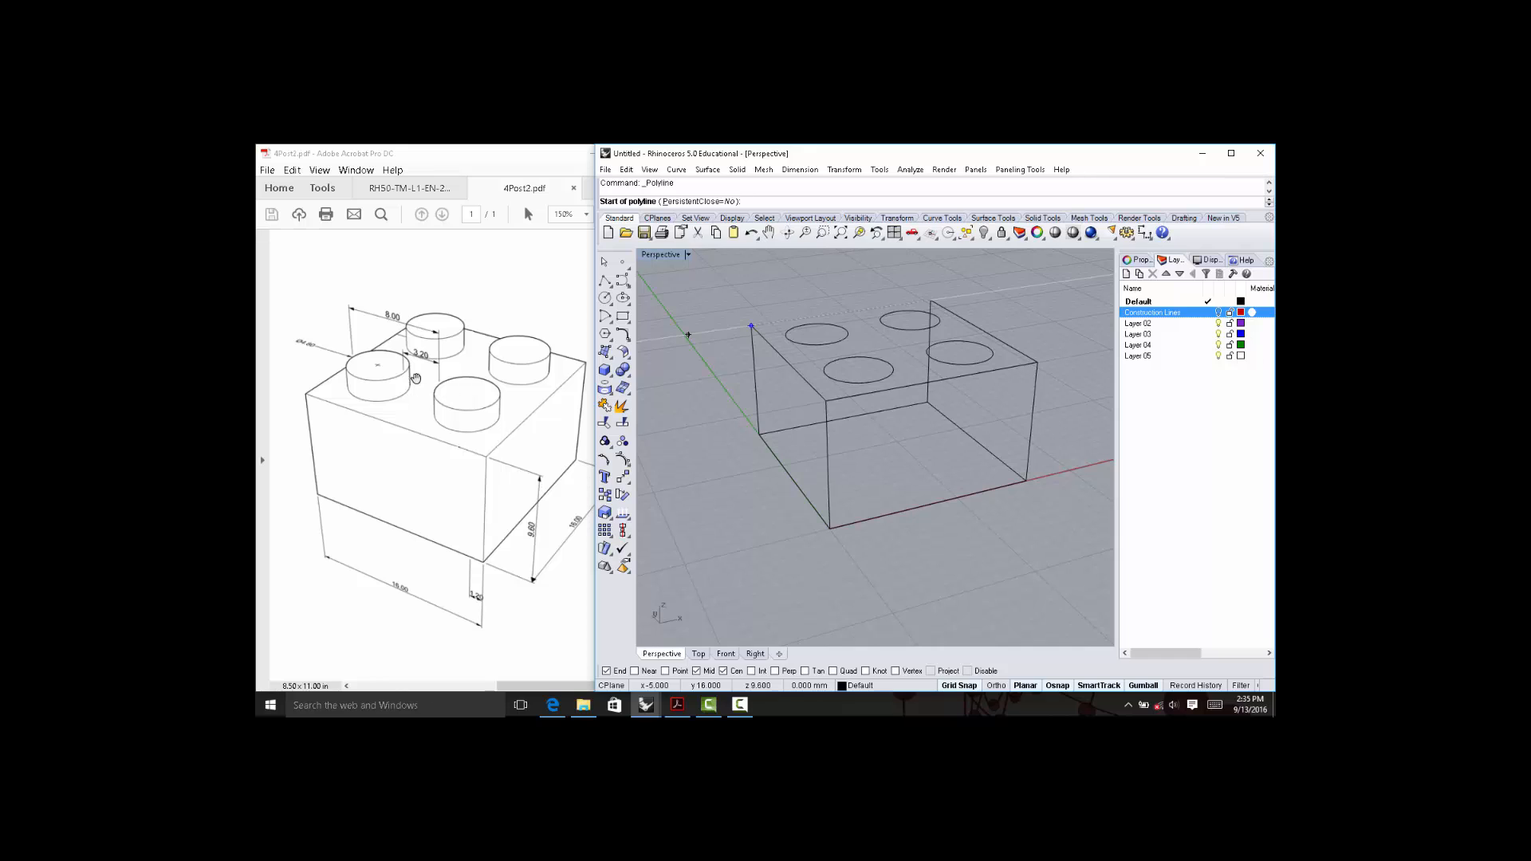
scroll(386, 418, down, 2)
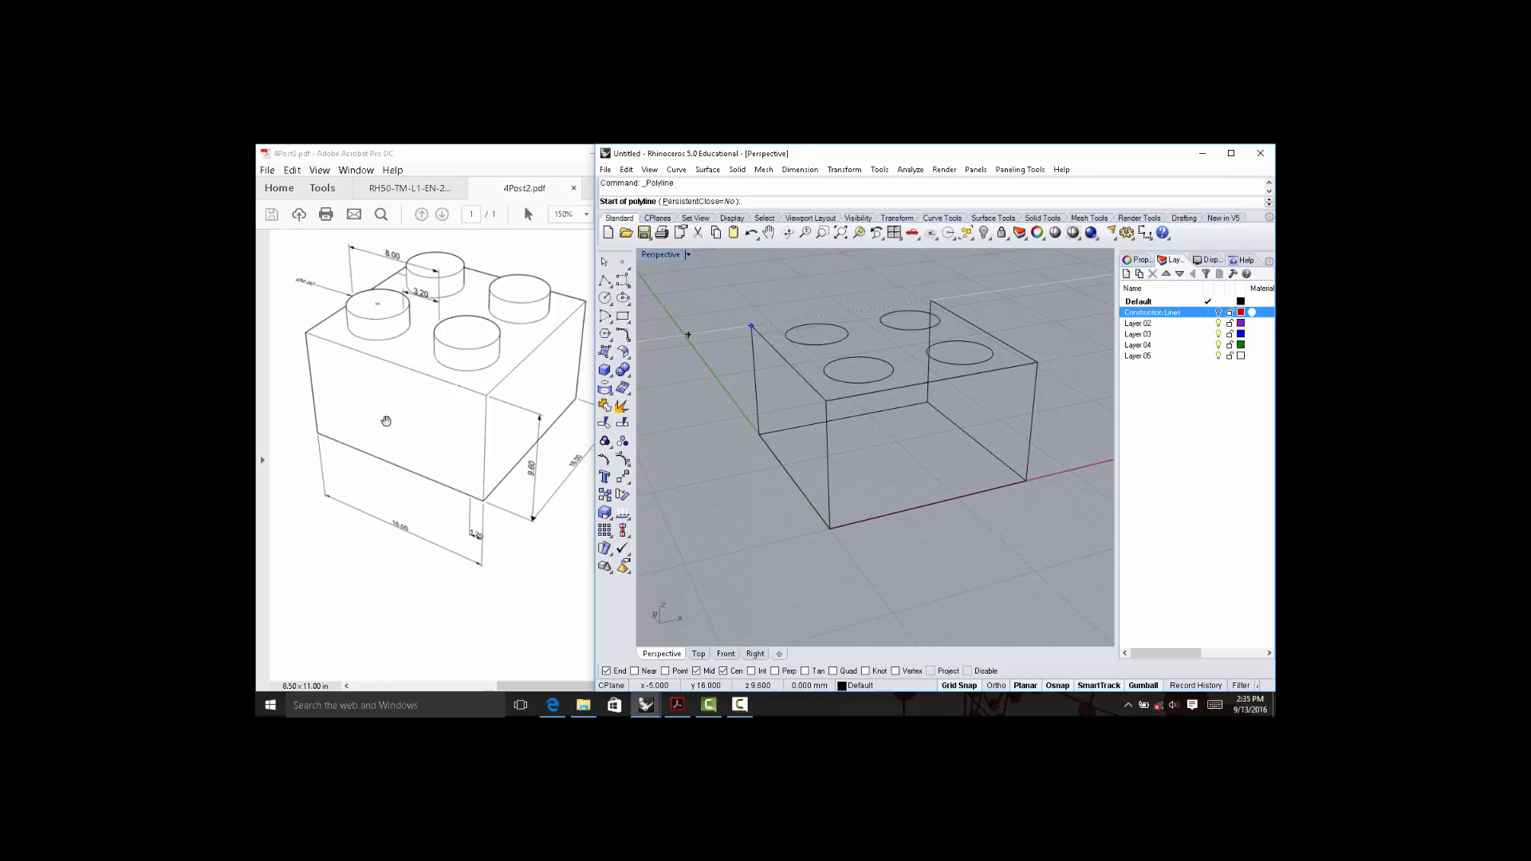
scroll(400, 417, up, 1)
click(355, 383)
drag(355, 384, 503, 396)
mouse_move(417, 345)
mouse_down()
mouse_move(533, 366)
mouse_move(435, 339)
mouse_move(517, 427)
mouse_up()
drag(485, 372, 485, 580)
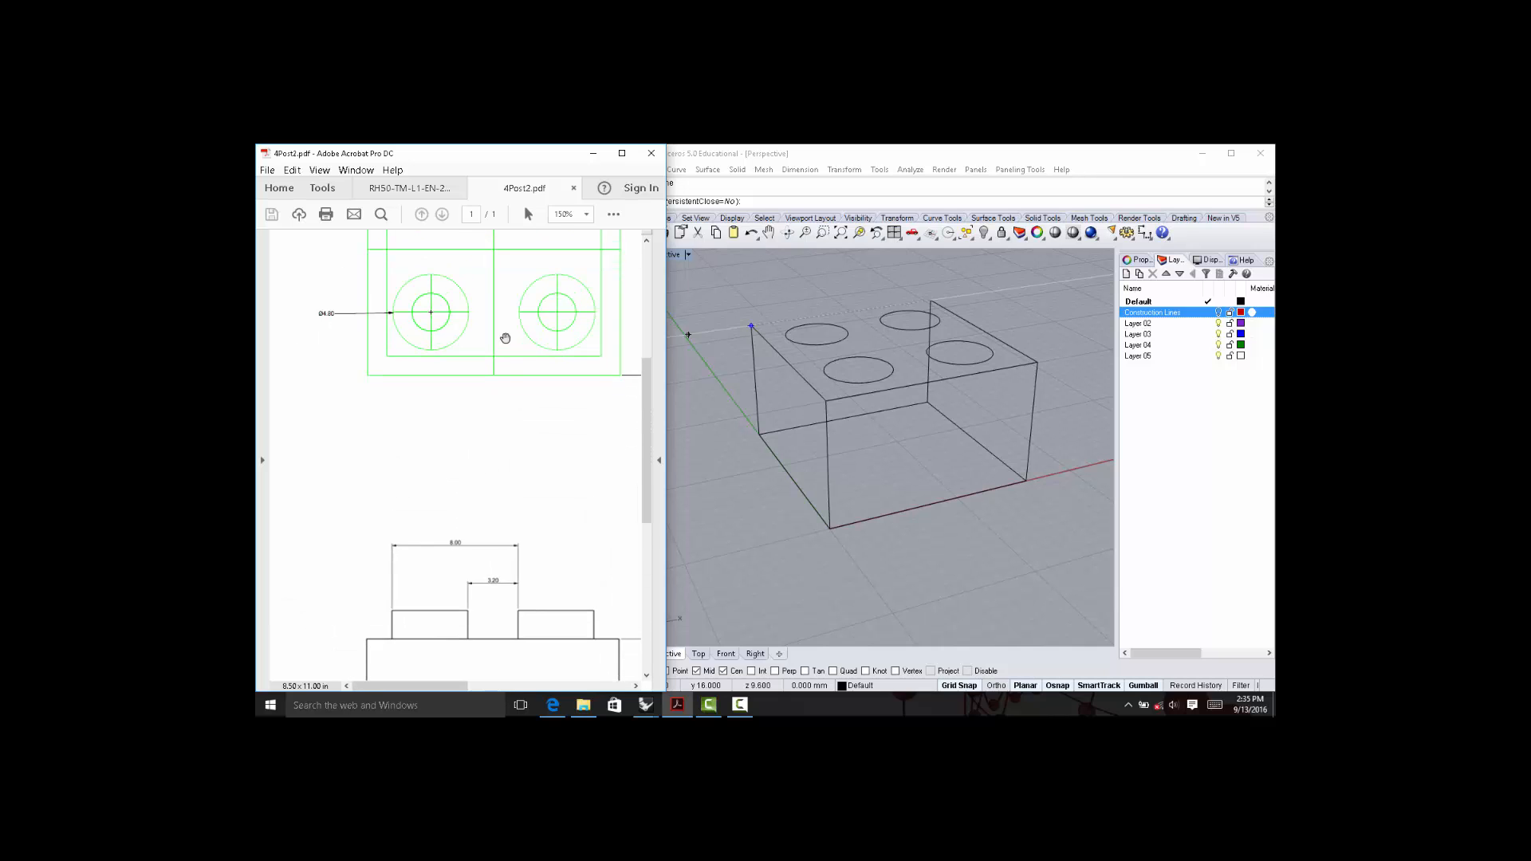
drag(500, 344, 442, 518)
drag(571, 482, 397, 464)
drag(566, 429, 376, 454)
drag(473, 407, 367, 356)
drag(430, 536, 529, 369)
mouse_move(509, 450)
mouse_down()
mouse_move(441, 388)
mouse_move(455, 434)
mouse_move(429, 446)
mouse_move(552, 438)
mouse_up()
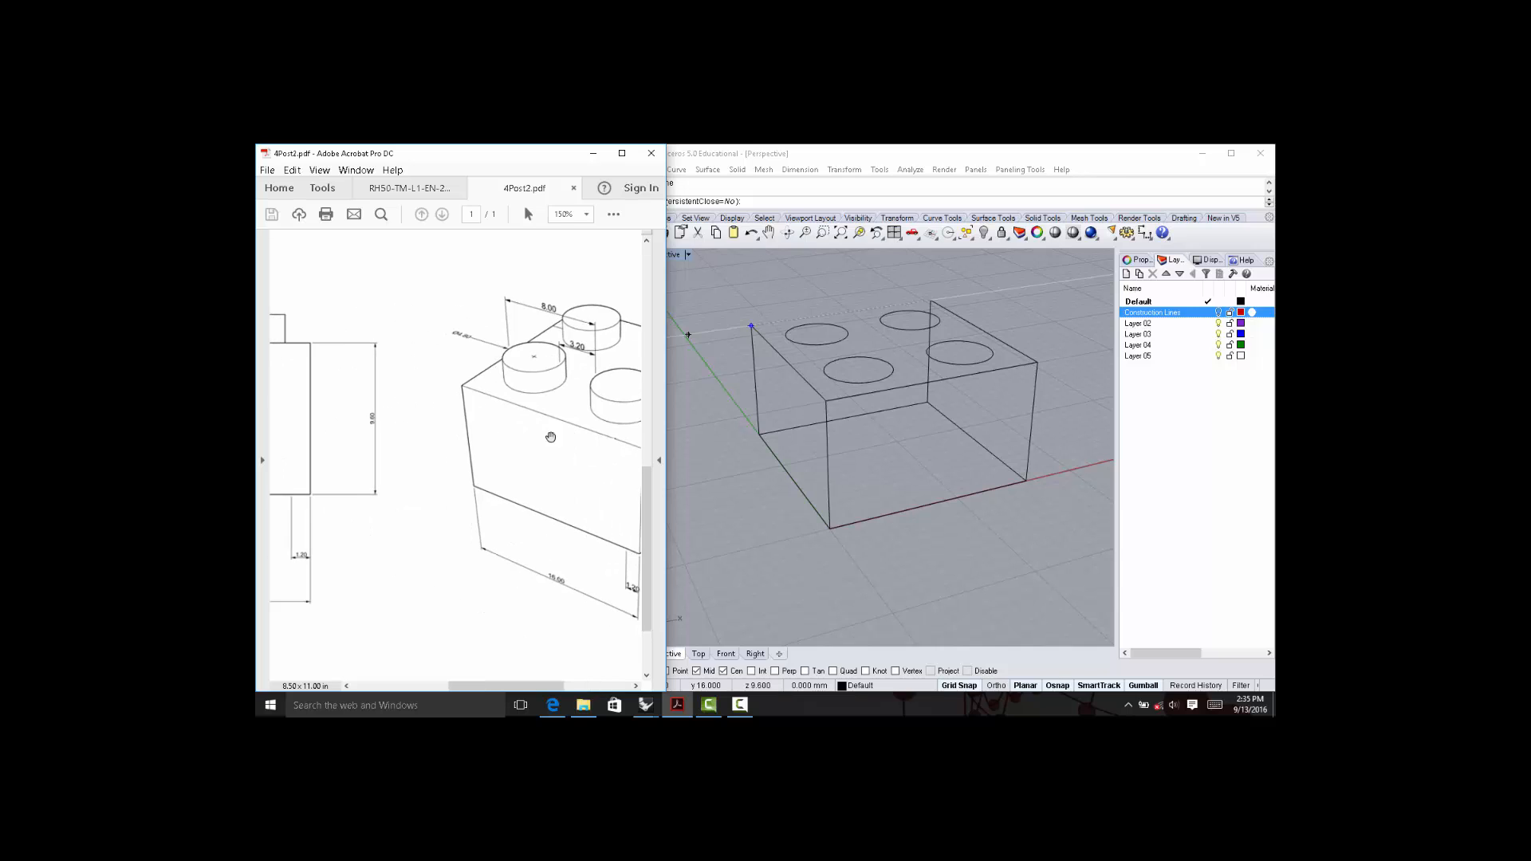
drag(460, 427, 527, 454)
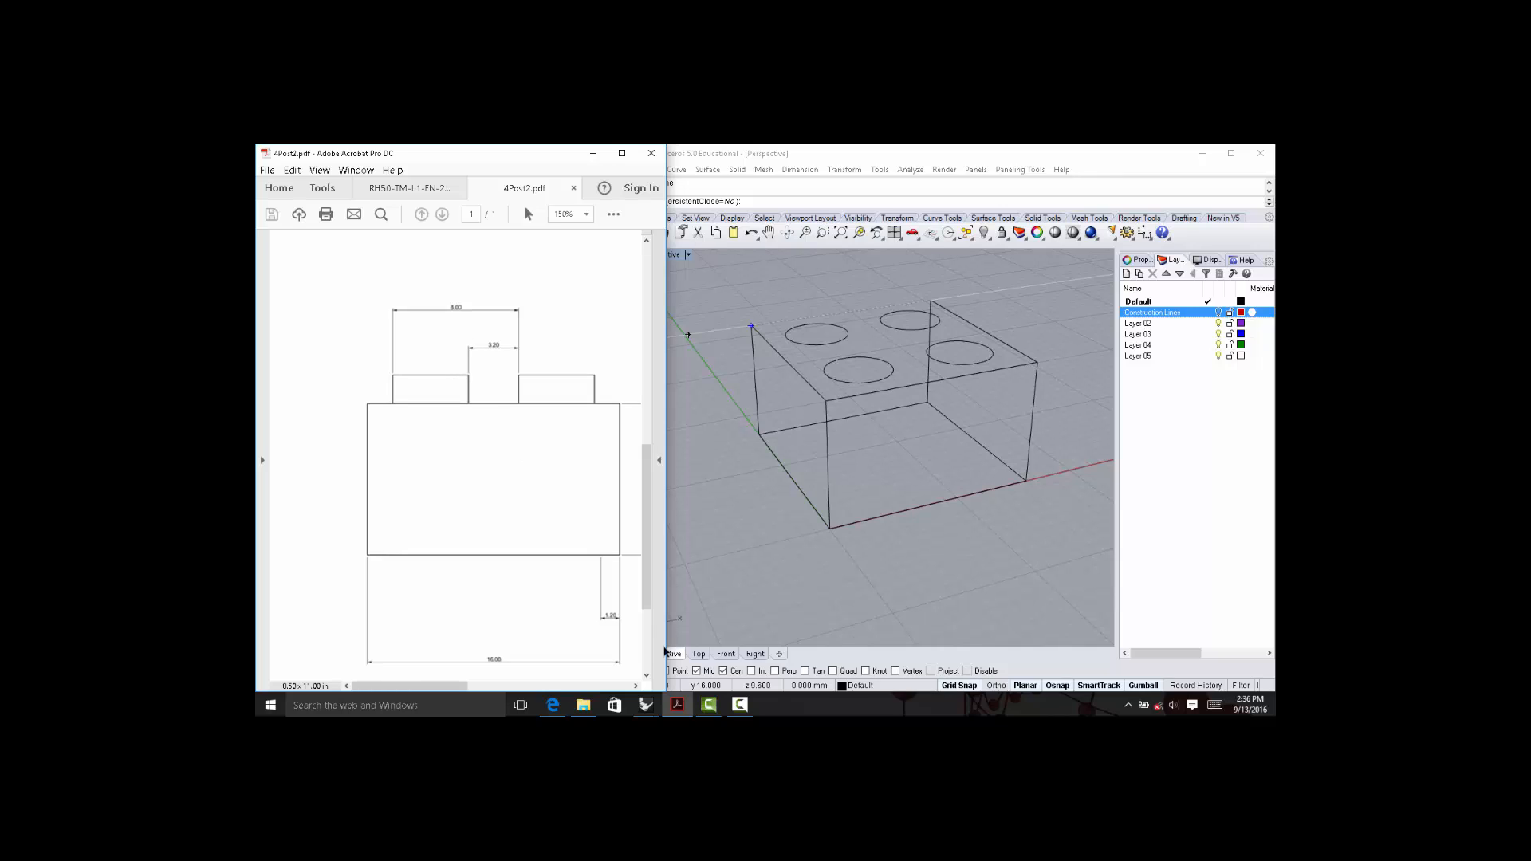
Return to the untitled Rhino model window and cancel the pending polyline.
mouse_move(646, 710)
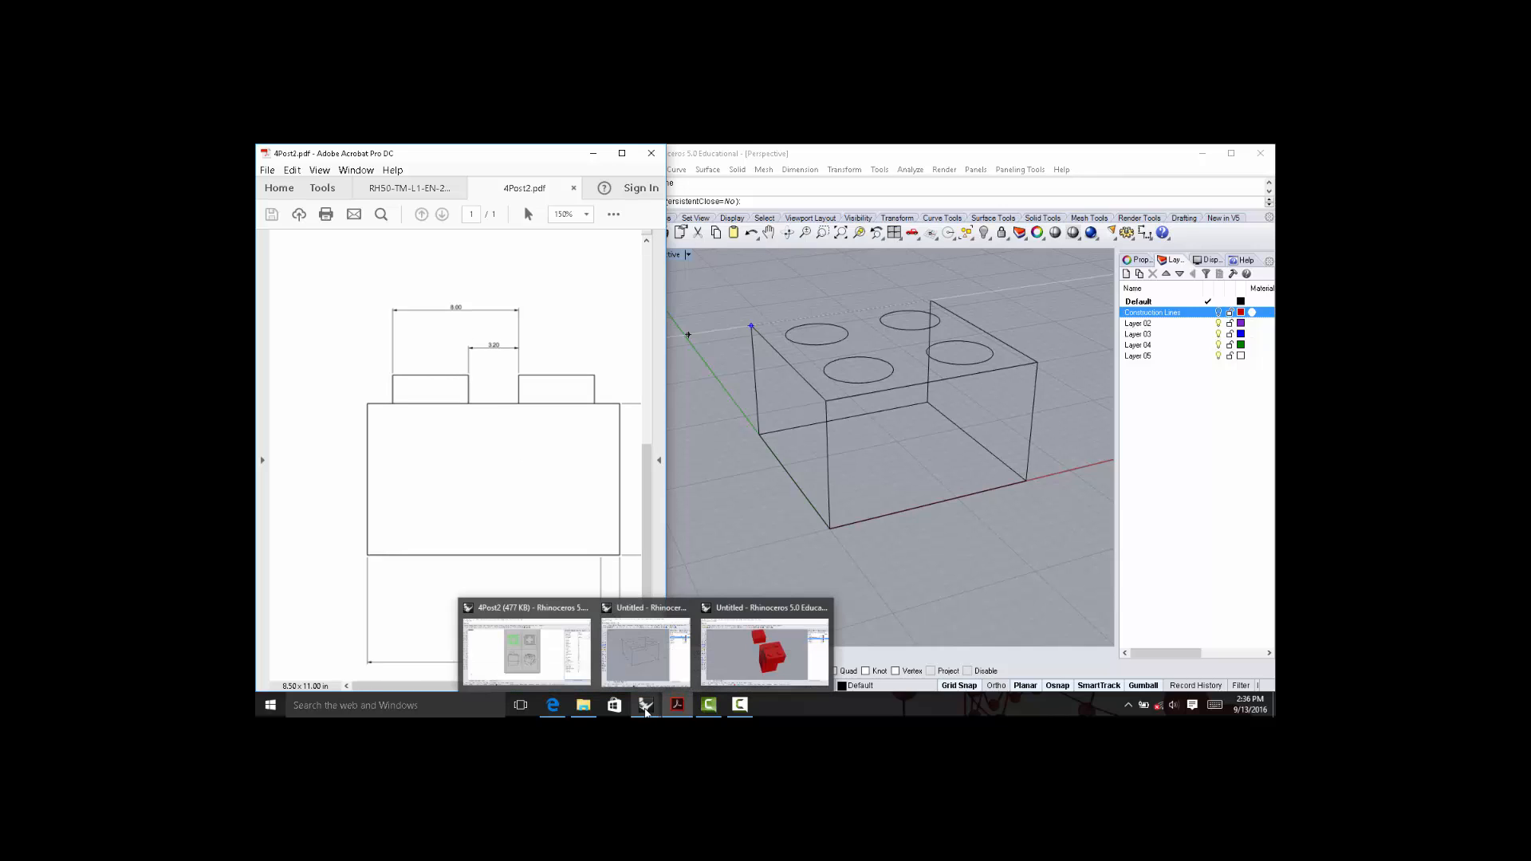
click(541, 672)
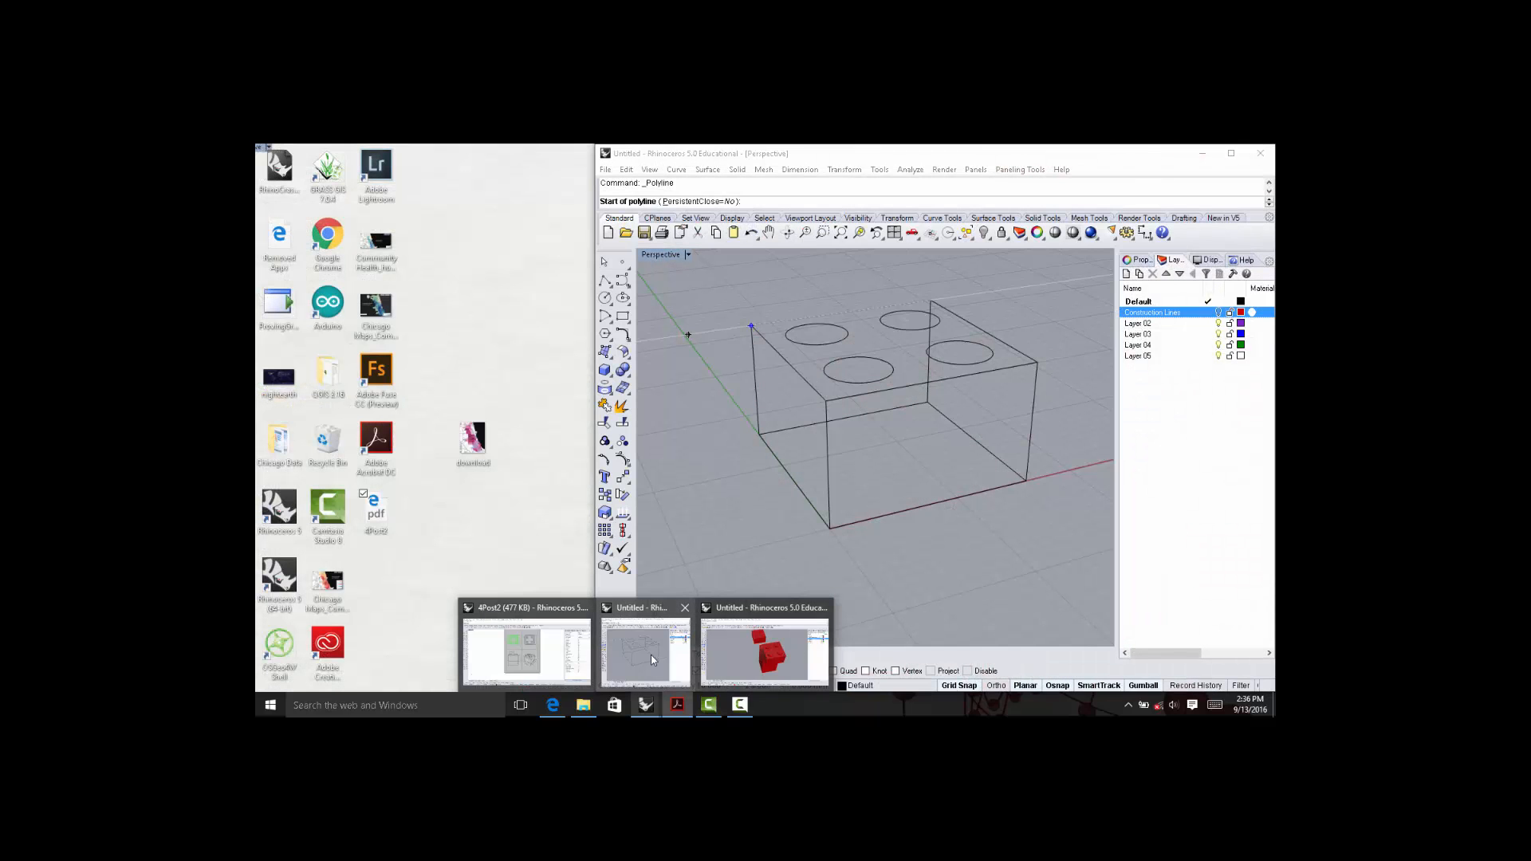
click(651, 659)
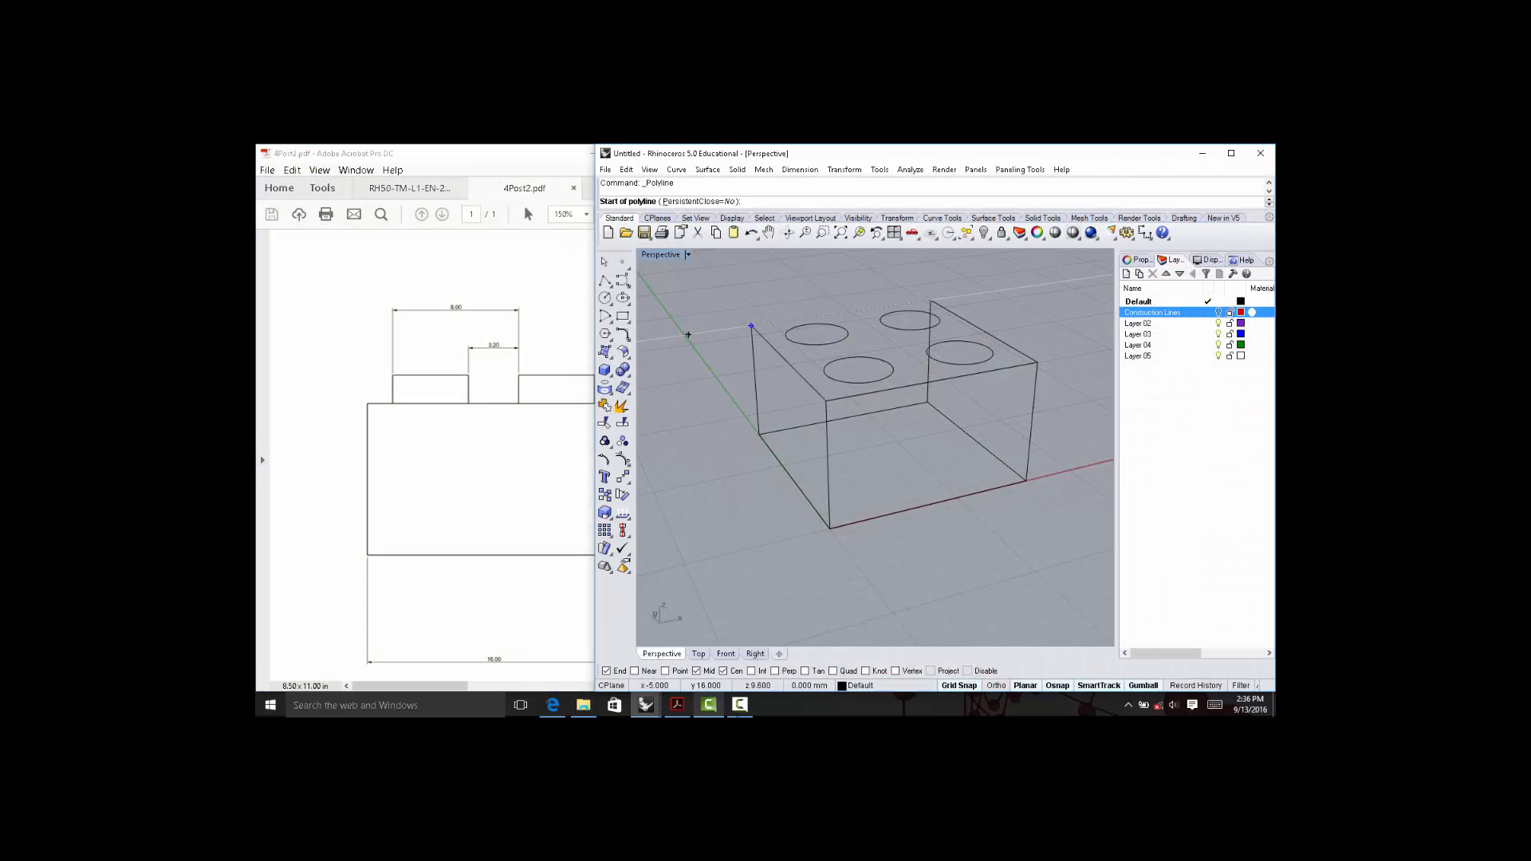
click(742, 705)
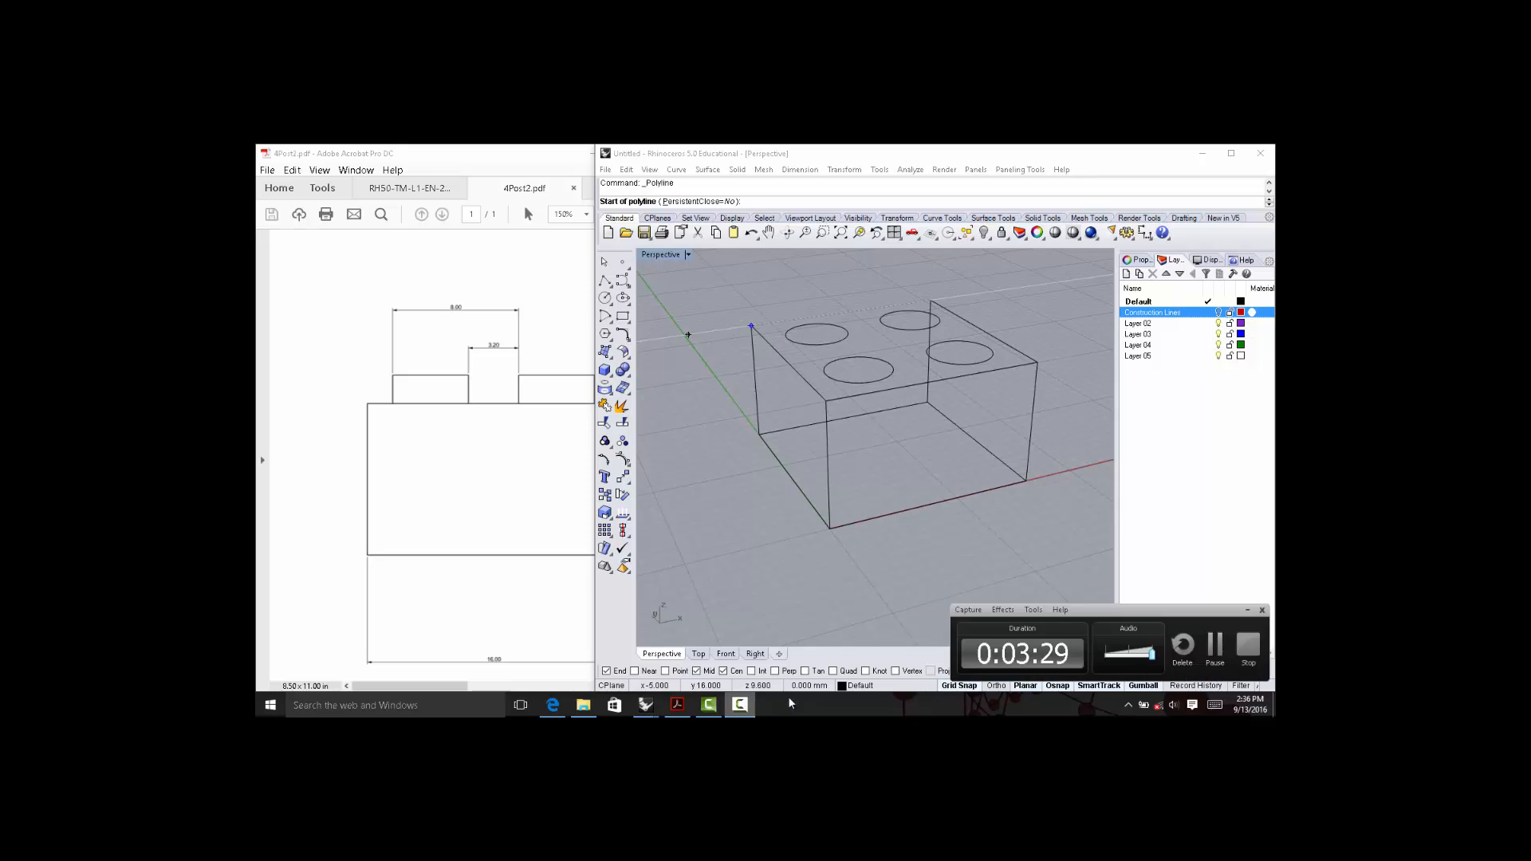
click(1222, 646)
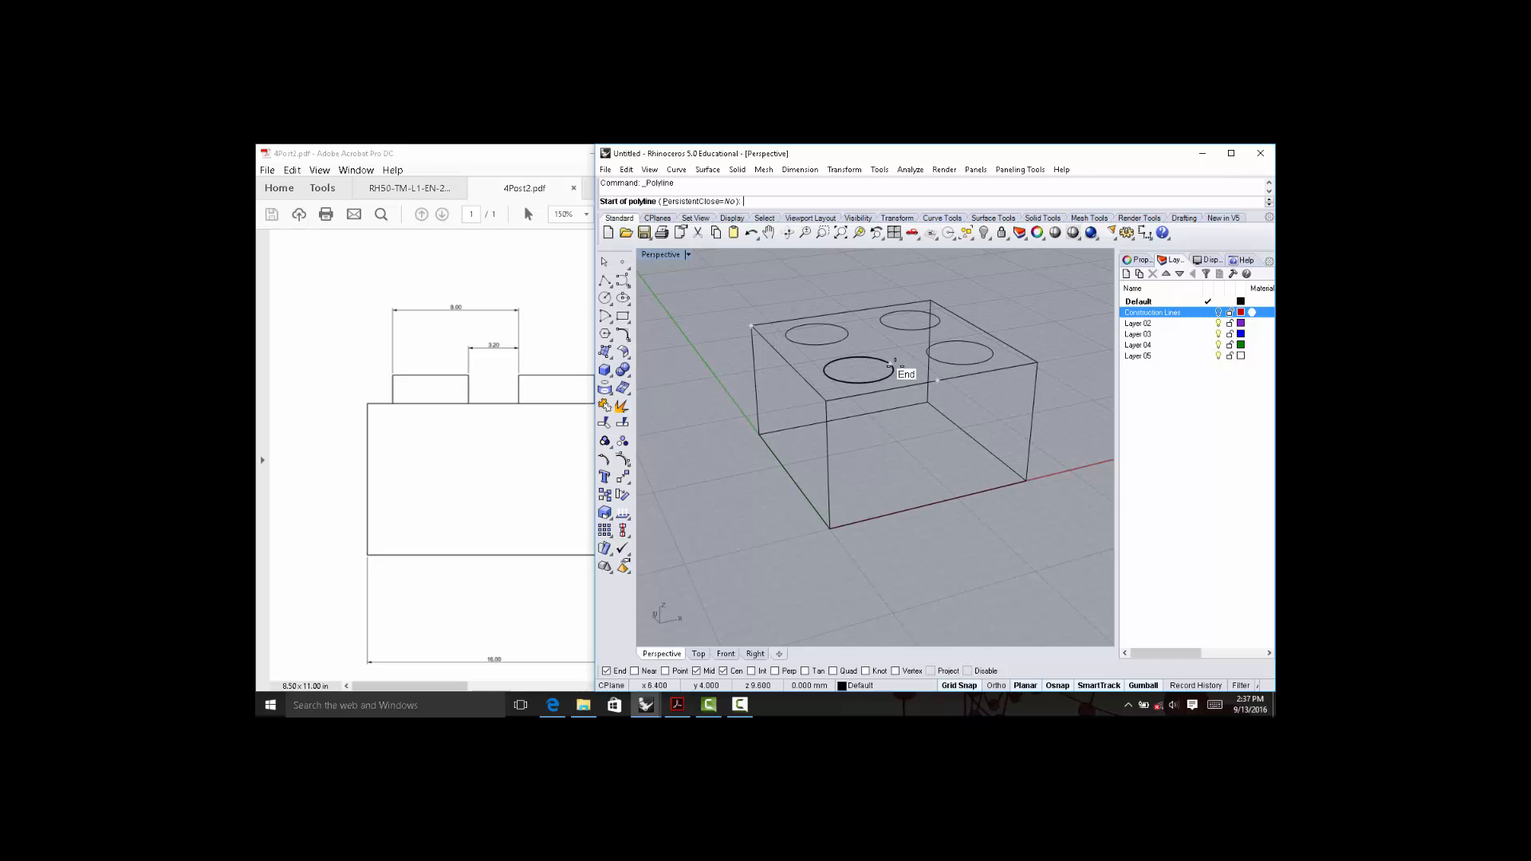
key(Escape)
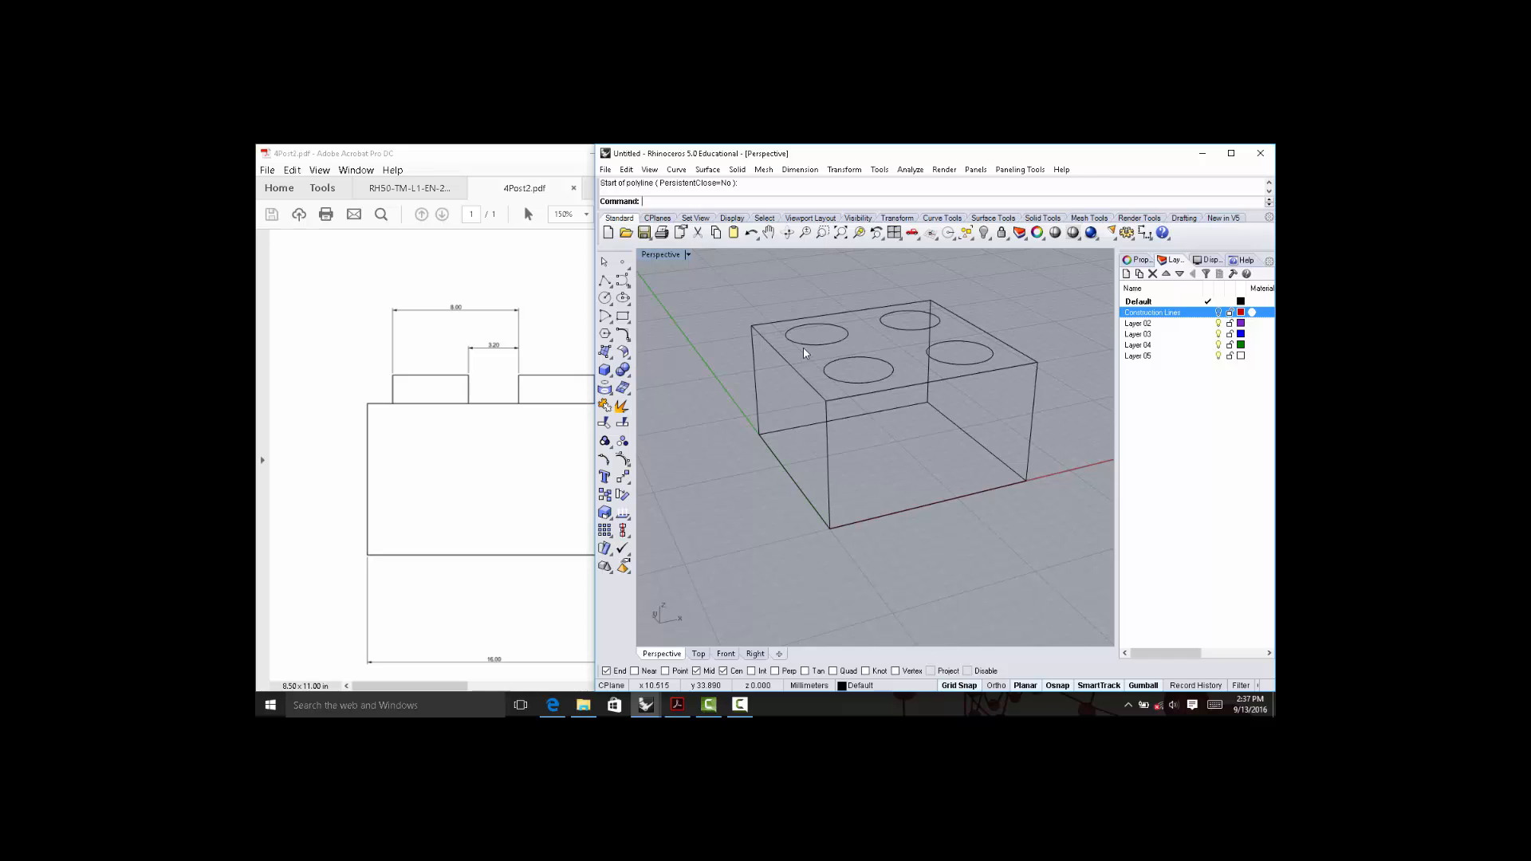
Start a line with the Vertical option and make the Construction Lines layer current.
click(611, 288)
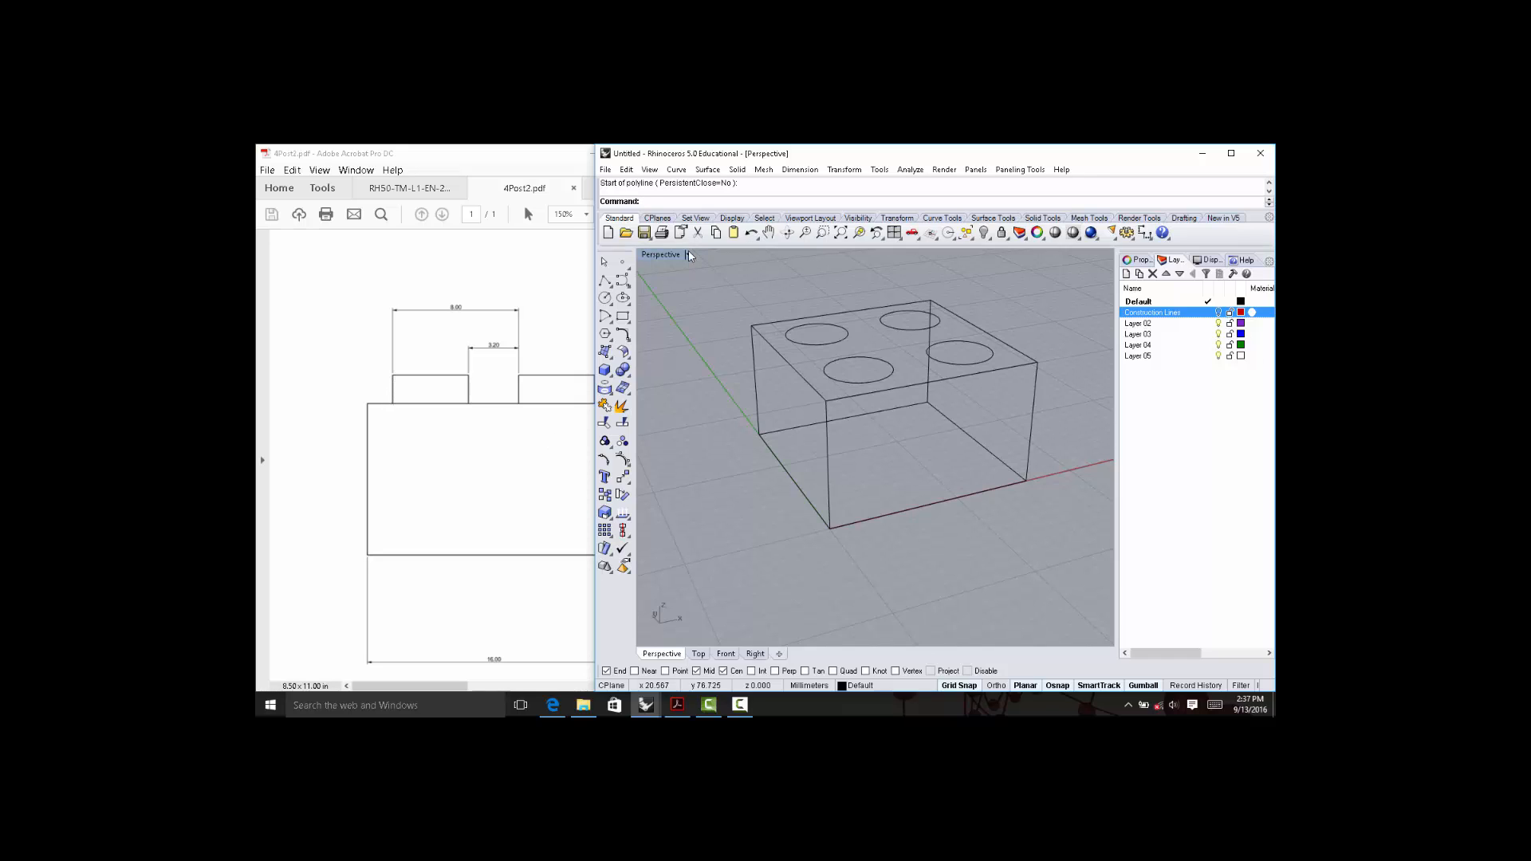
click(609, 284)
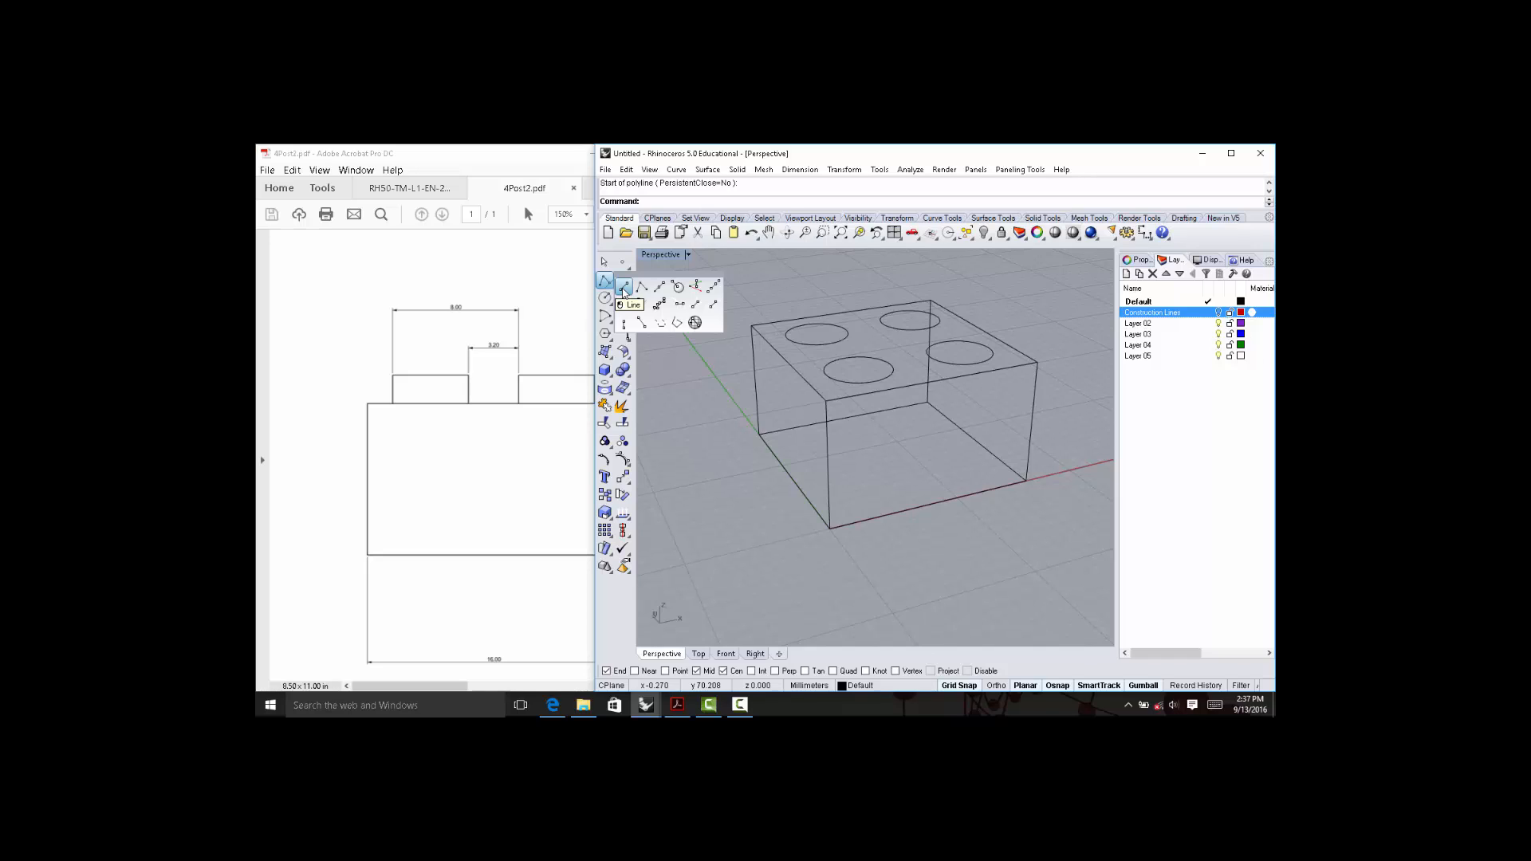
click(624, 288)
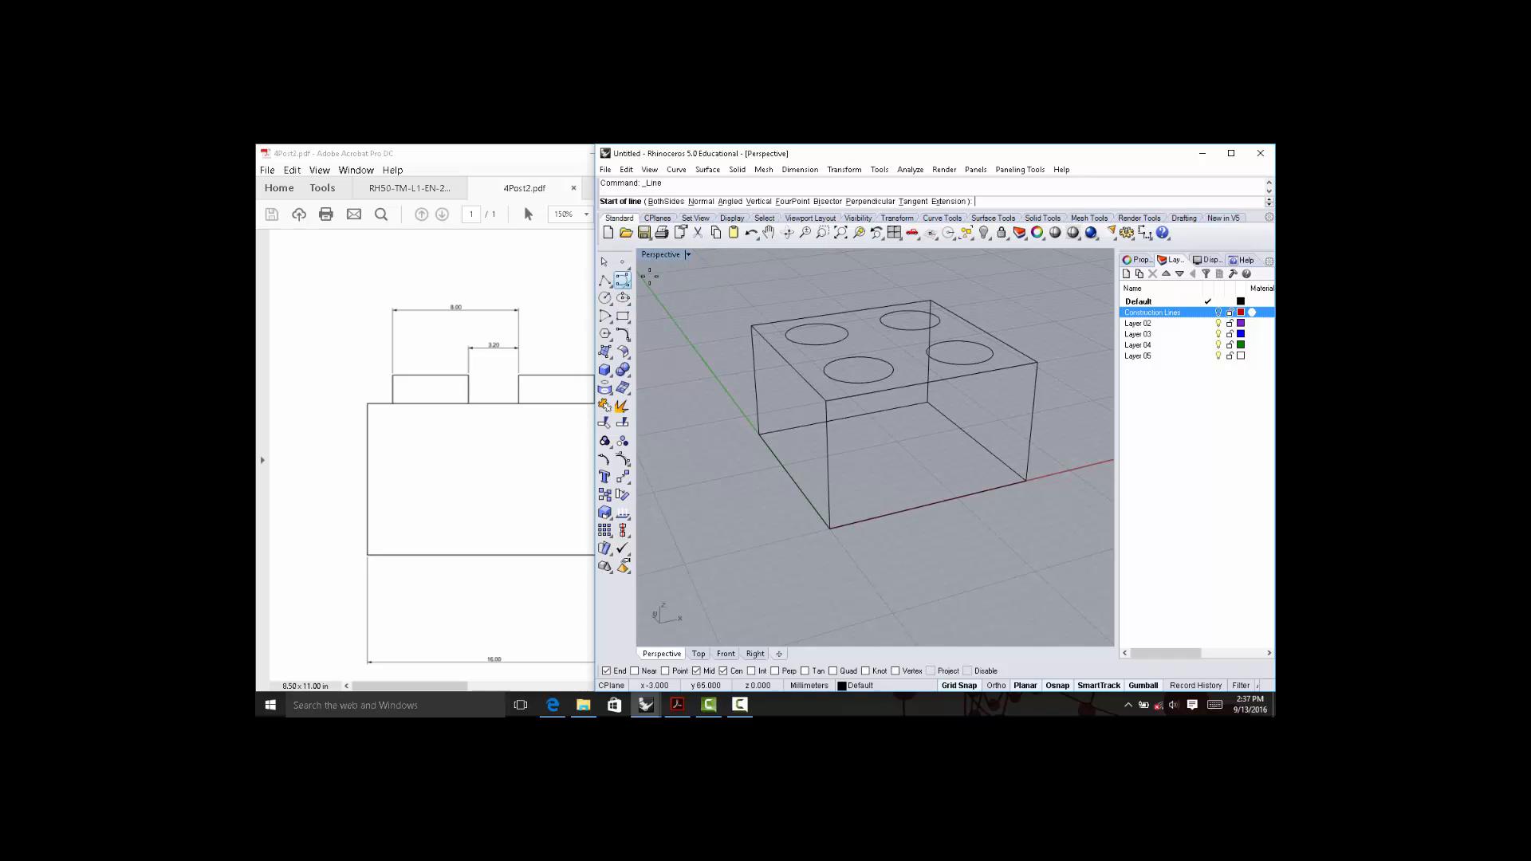
click(759, 202)
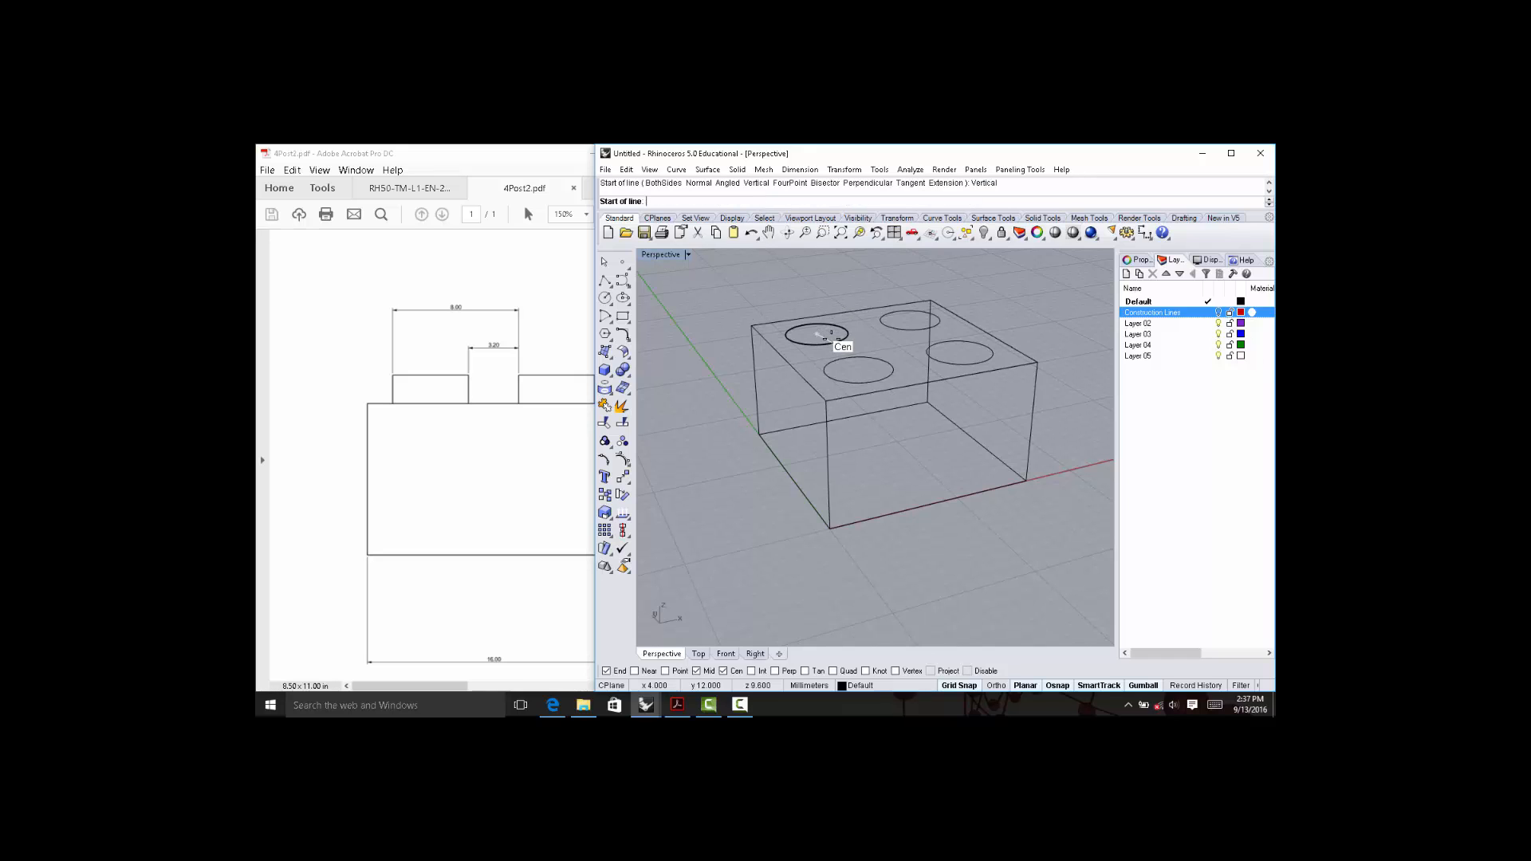
scroll(821, 332, up, 3)
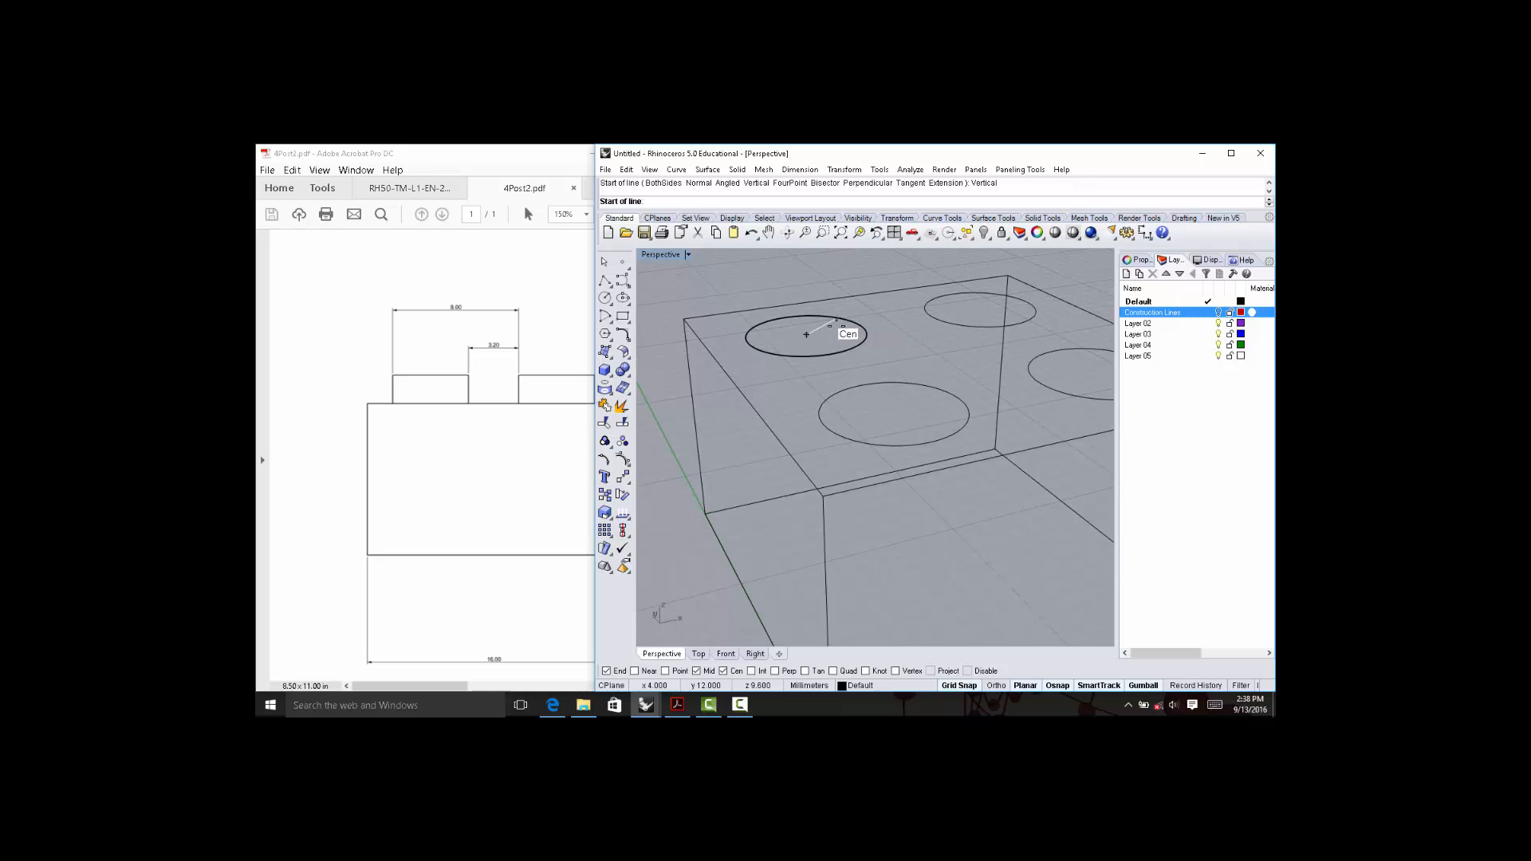
double_click(1194, 315)
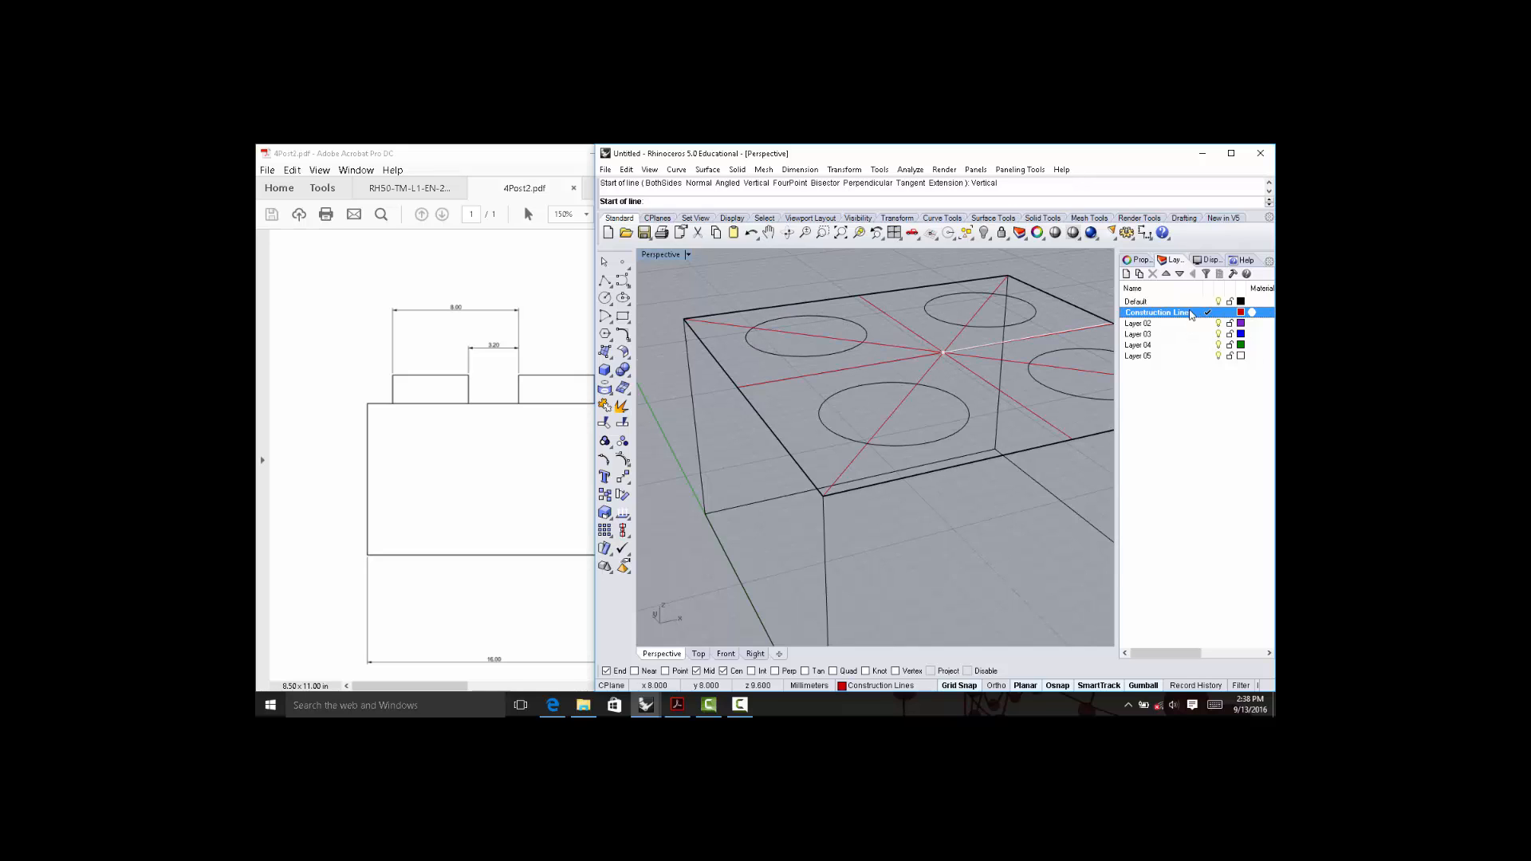
Try to draw a 1.8 mm vertical line up from the centre of the circle at X 4, Y 12.
click(832, 319)
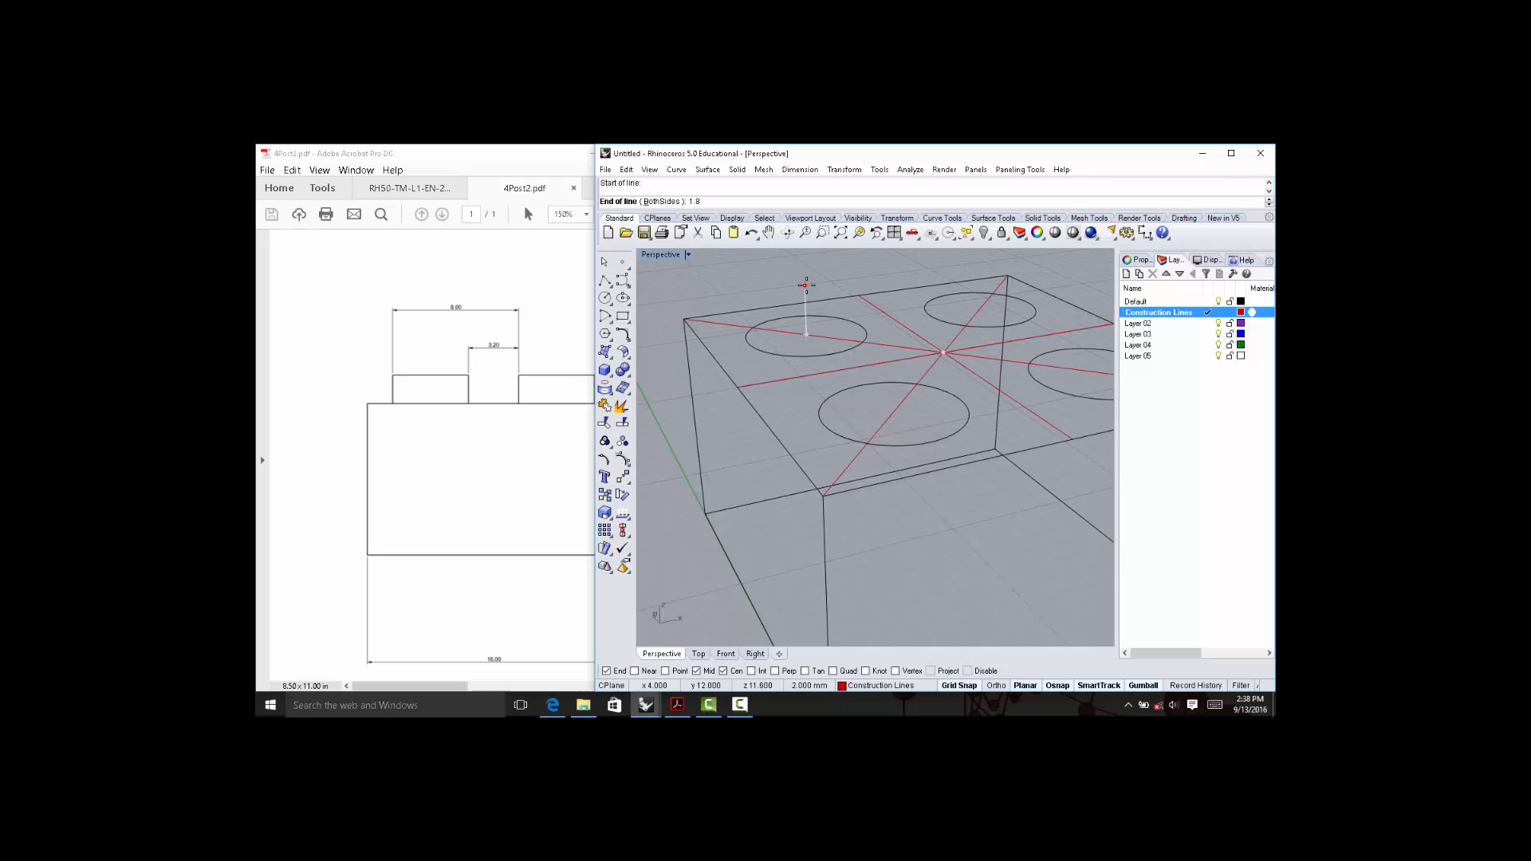
key(Return)
key(Escape)
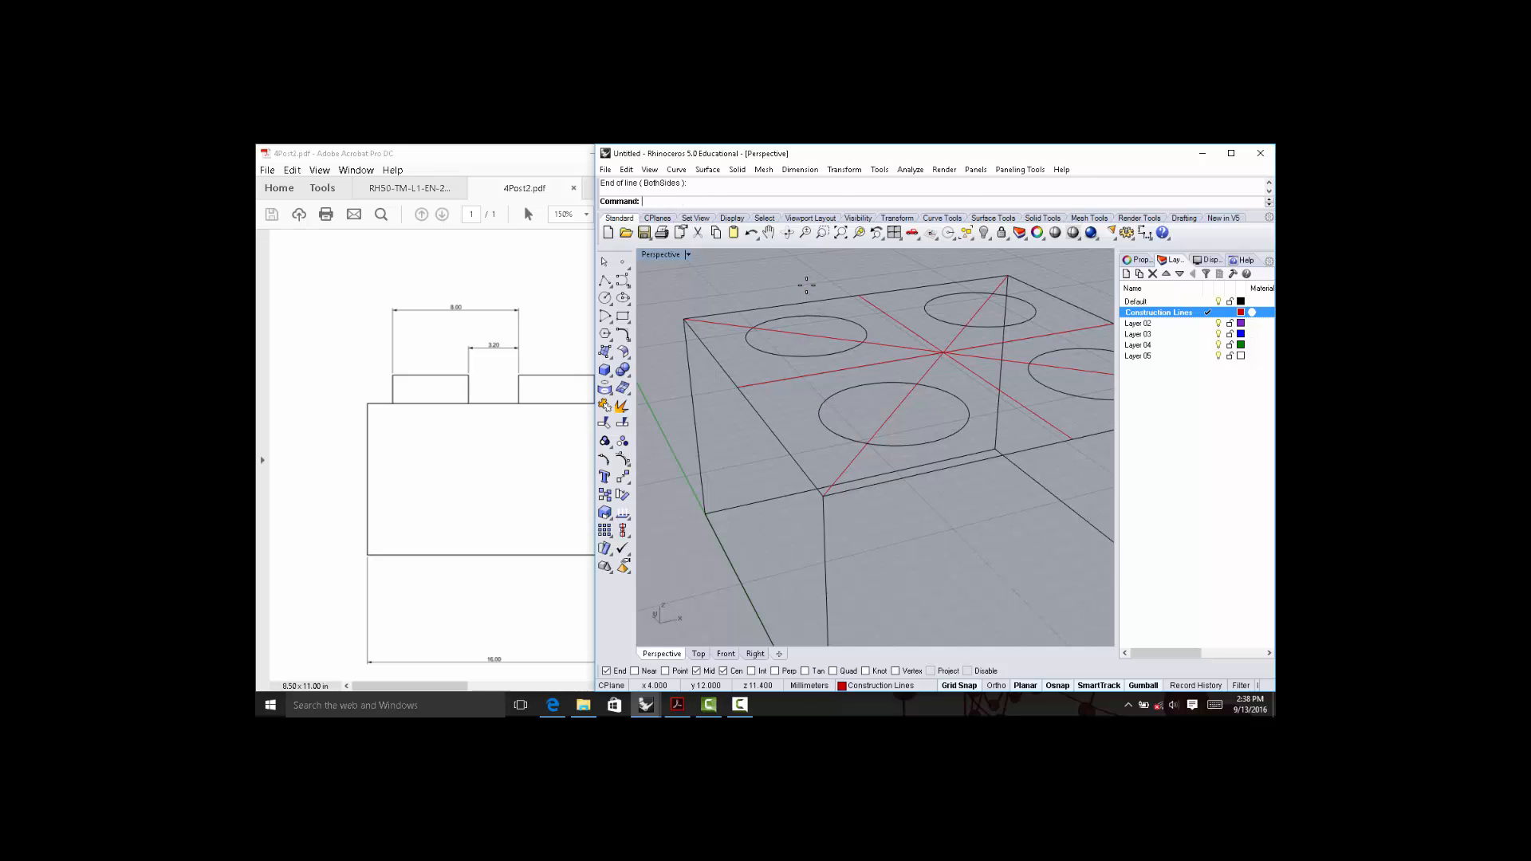
key(Return)
click(830, 323)
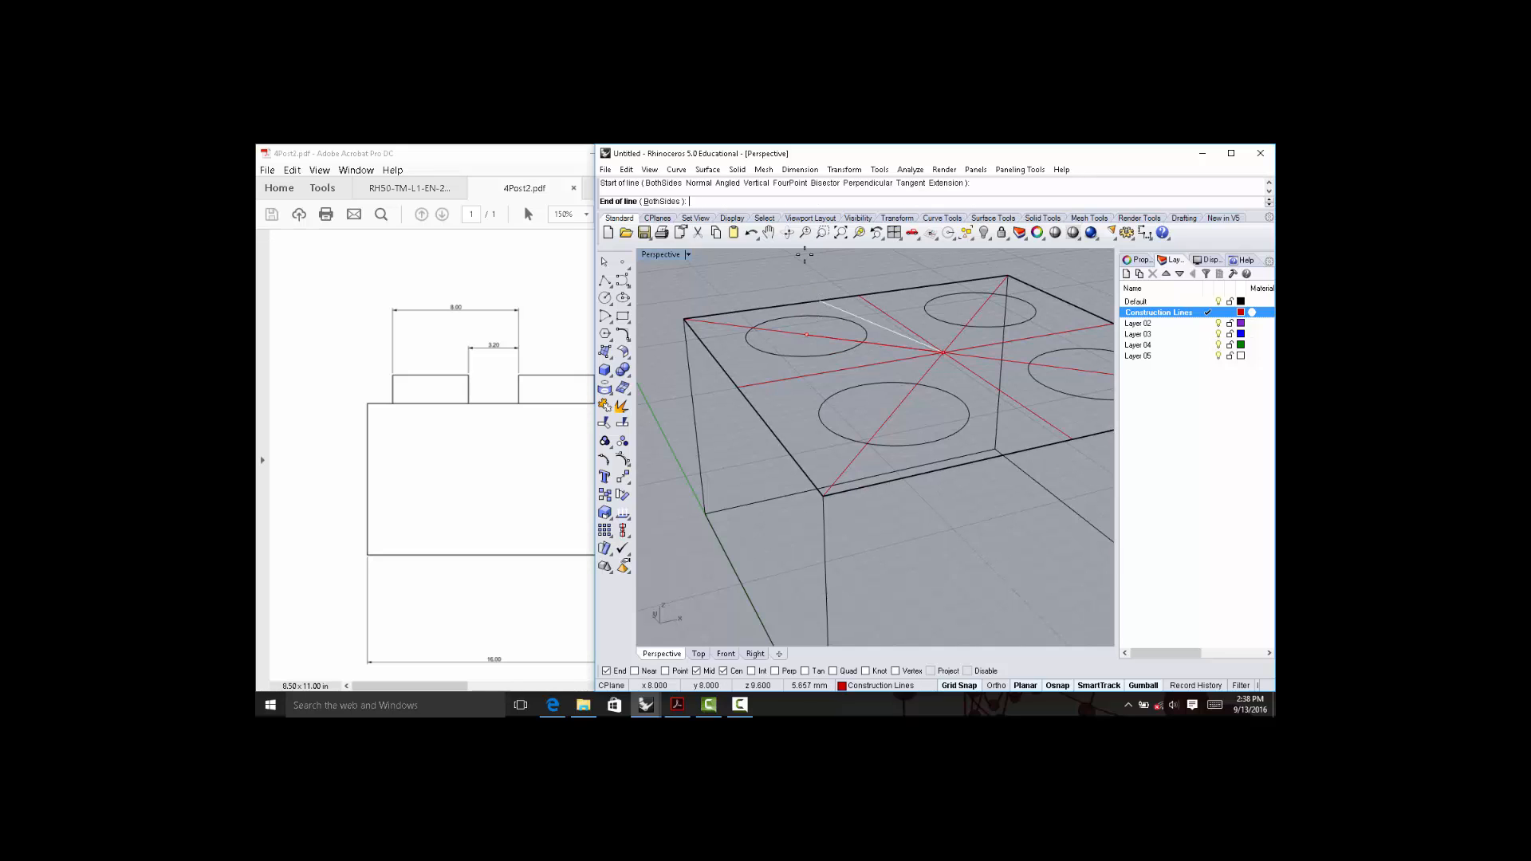
key(Escape)
key(Return)
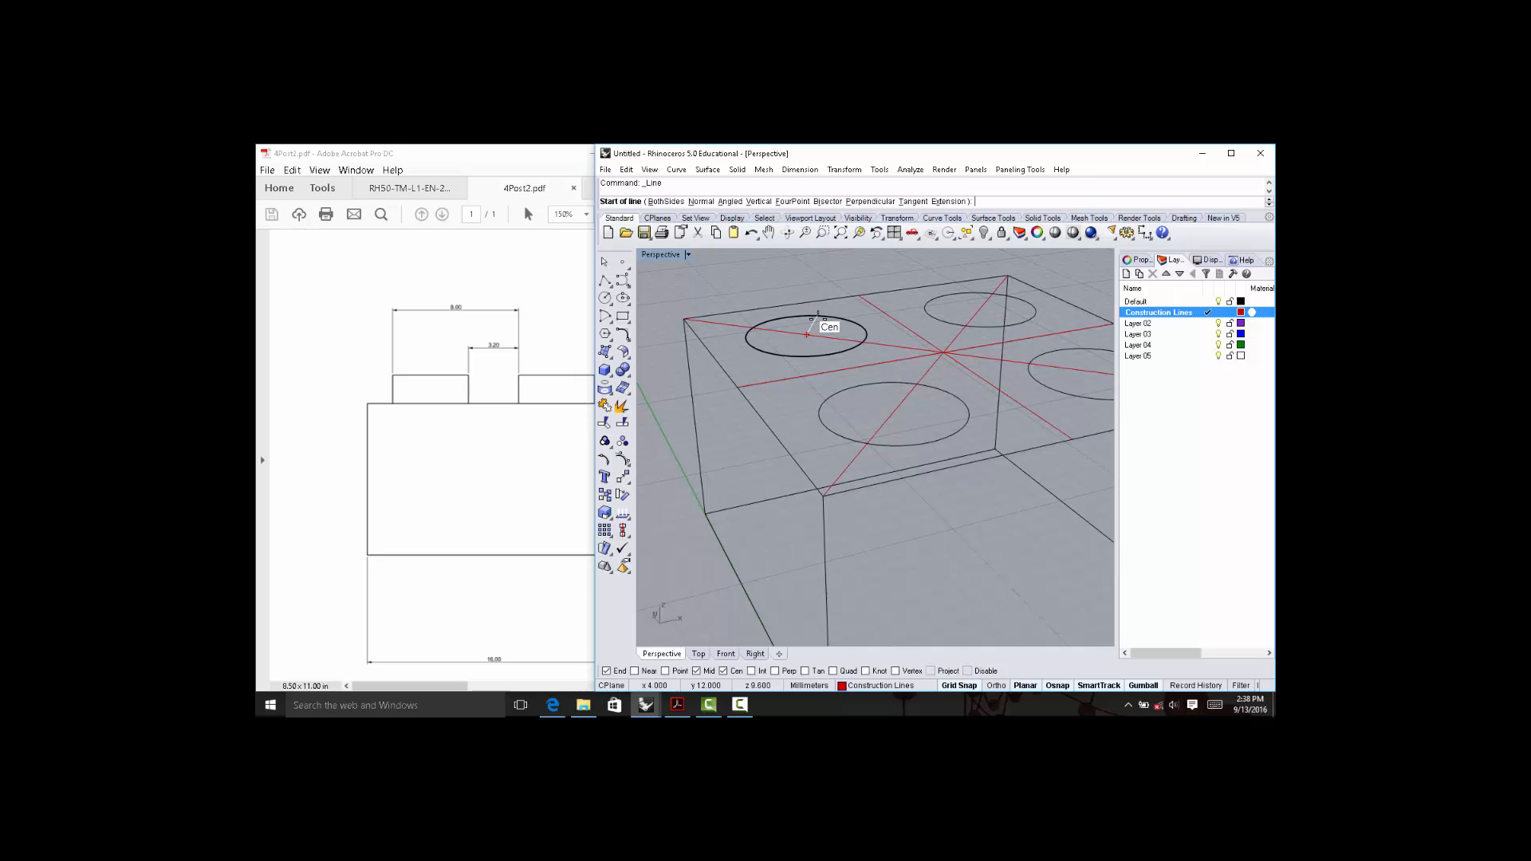
click(812, 320)
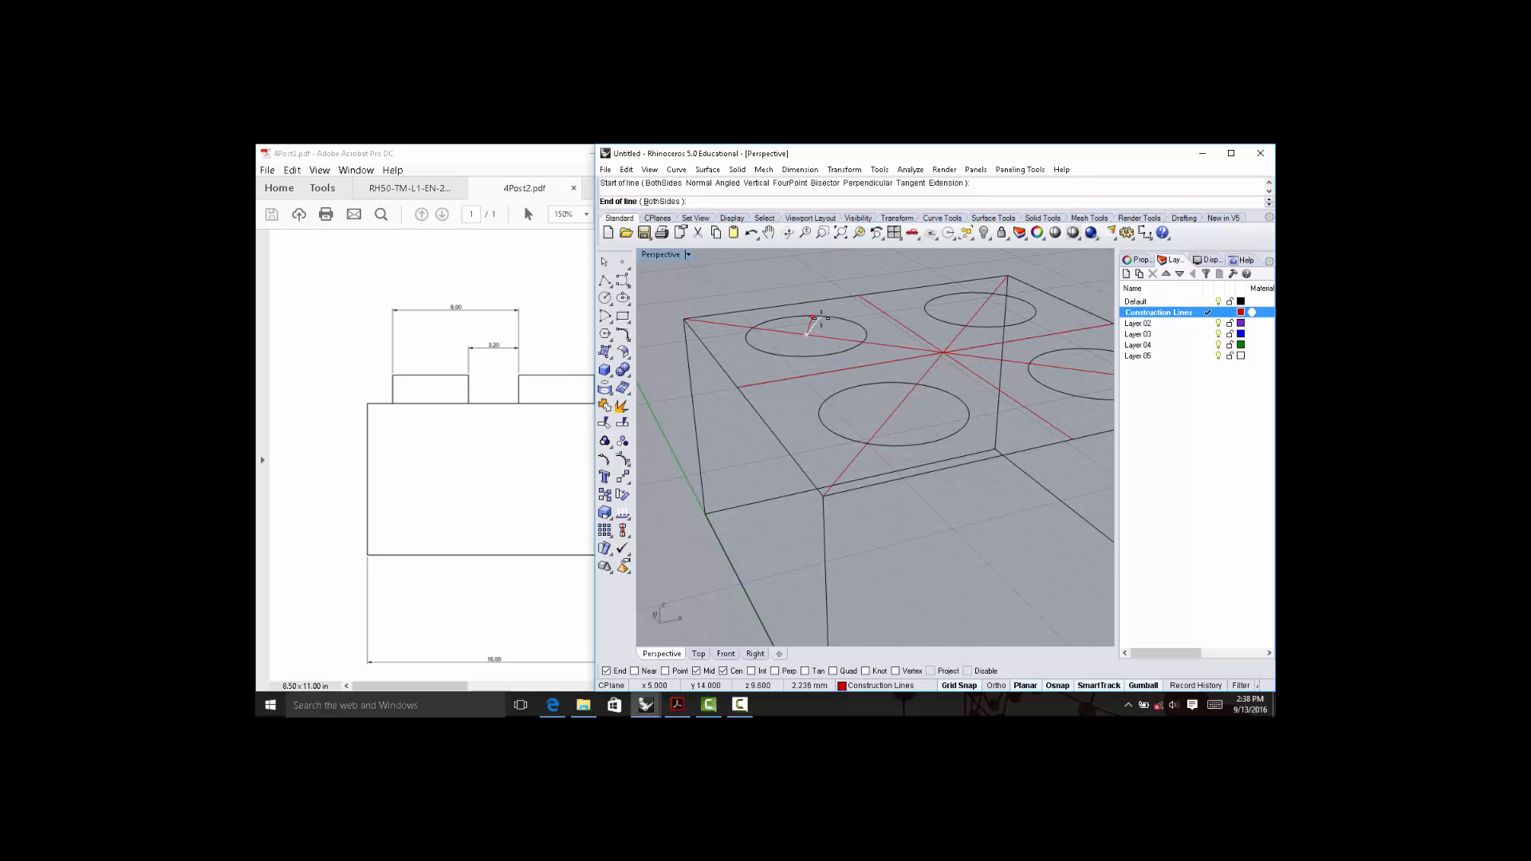
key(Escape)
Draw a 1.8 mm vertical construction line up from the centre of the circle at X 4, Y 12.
key(Return)
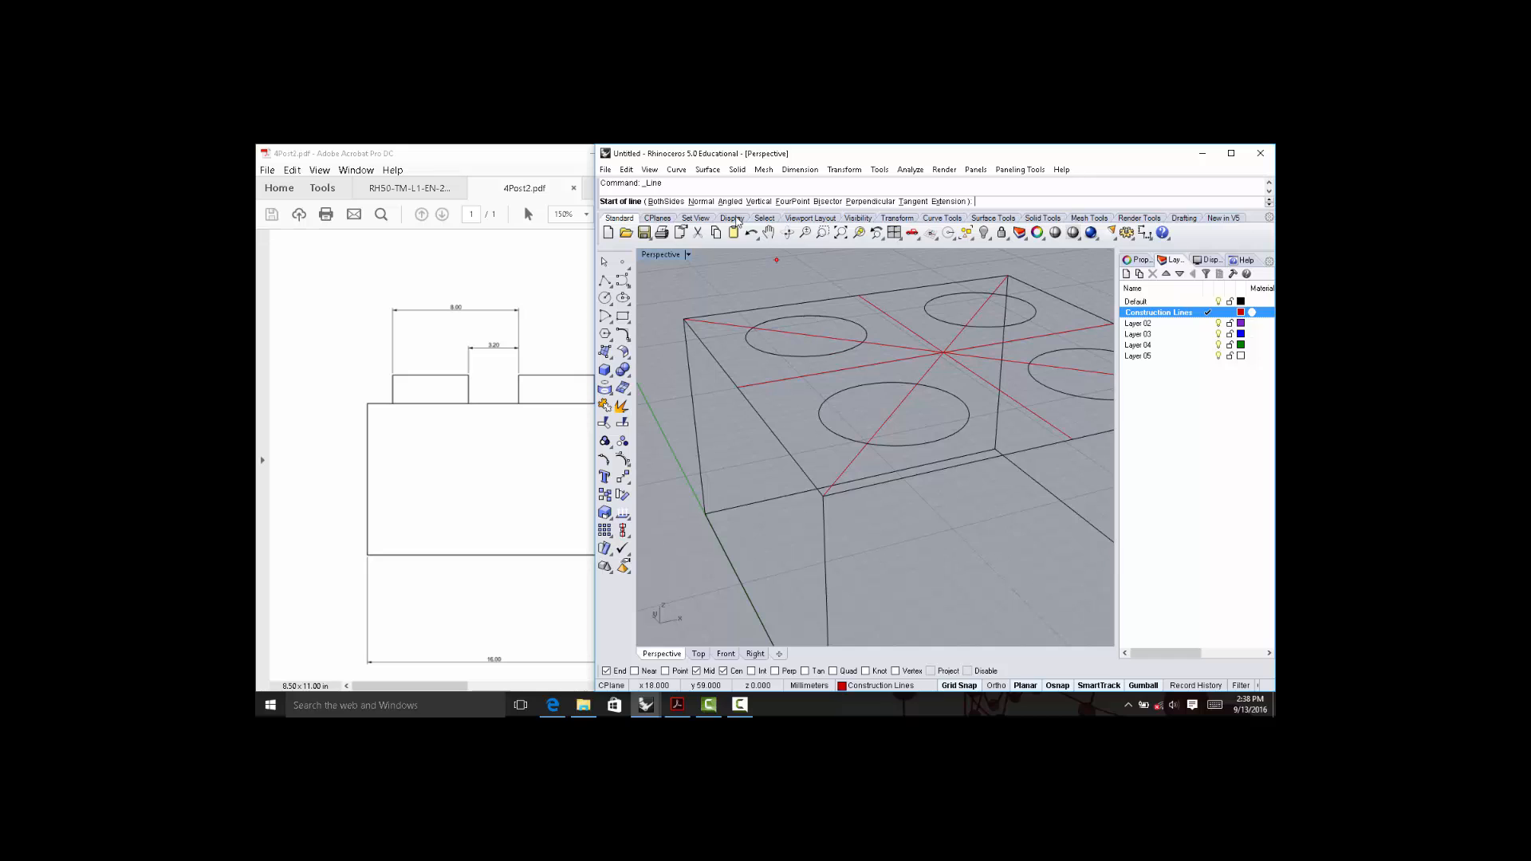
click(754, 202)
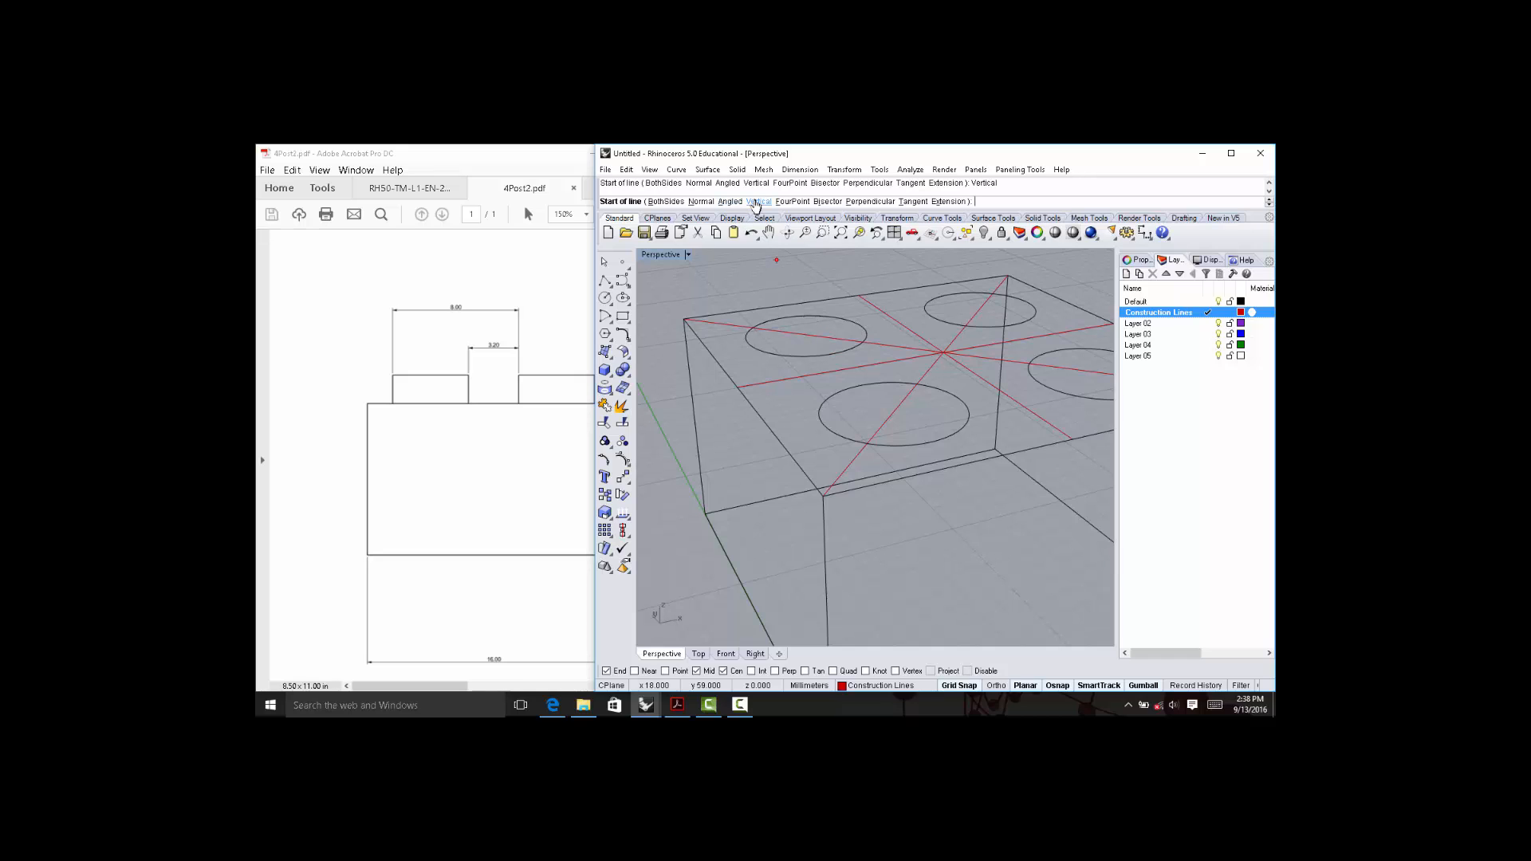
click(823, 319)
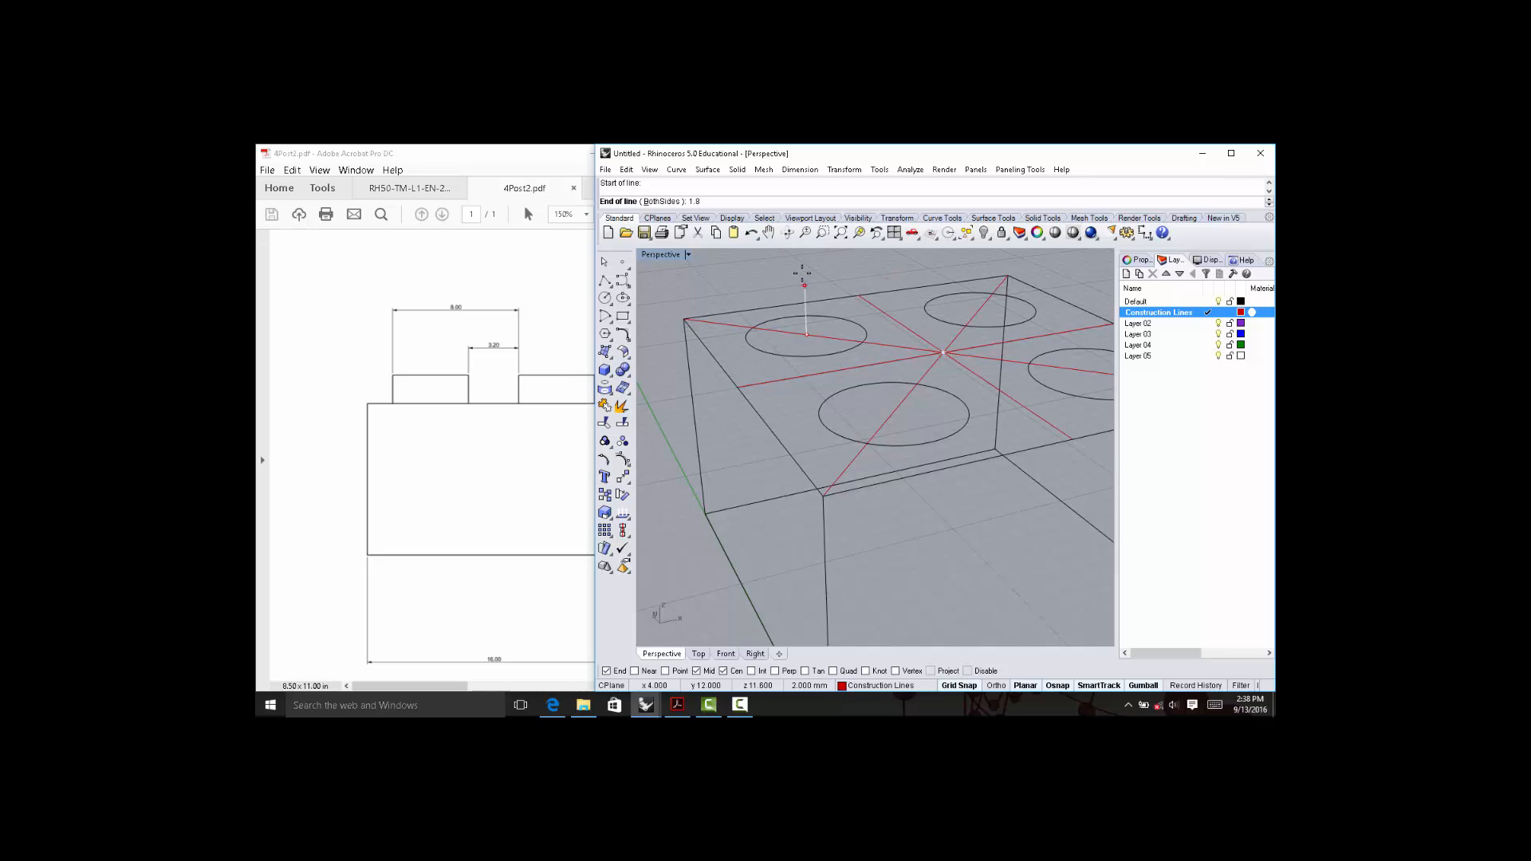
key(Return)
click(802, 276)
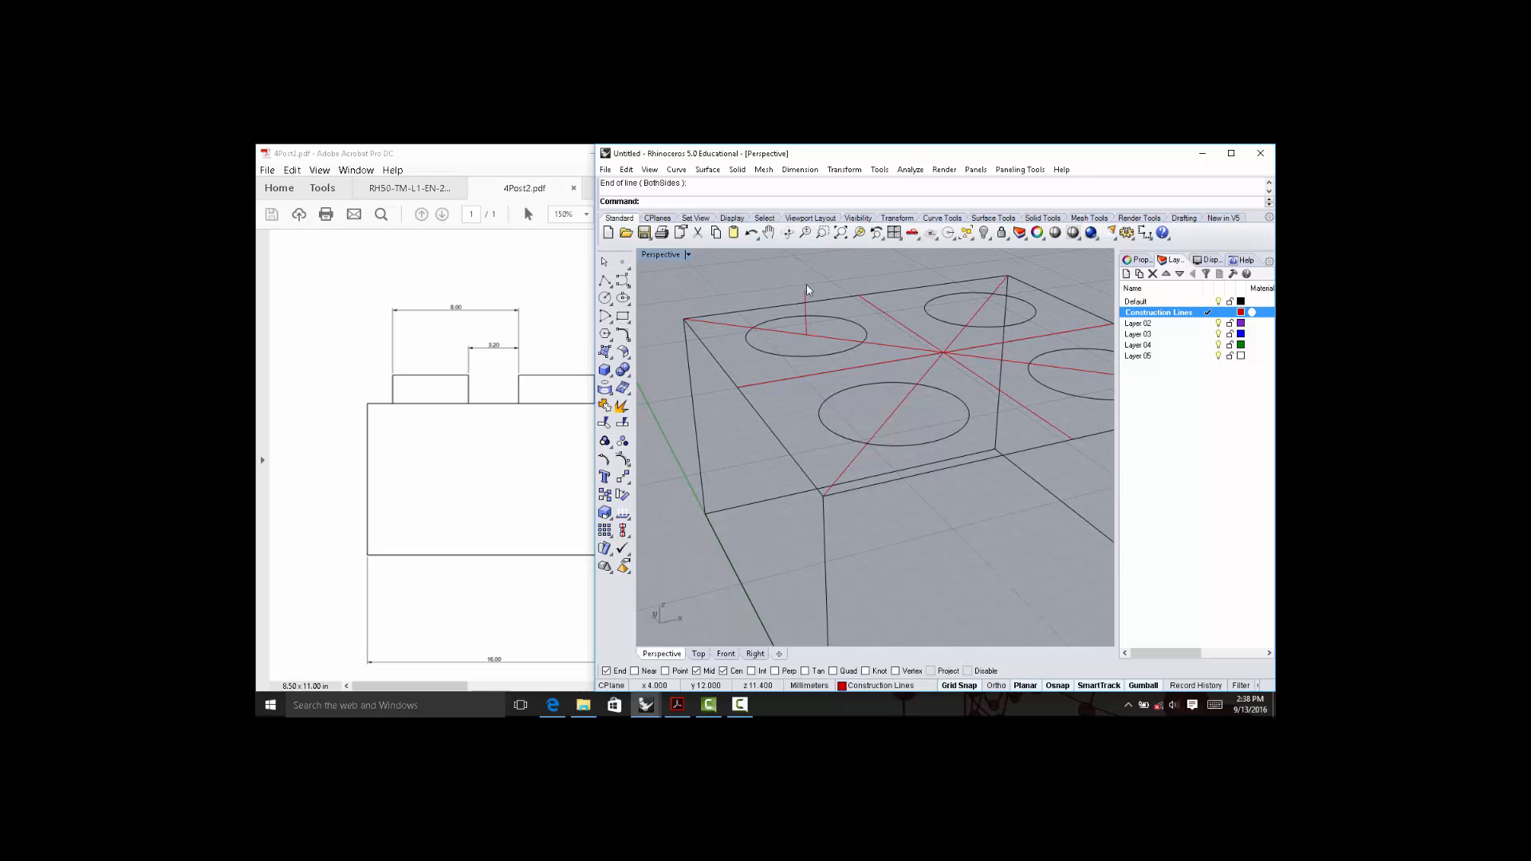
Draw a vertical construction line up from the centre of the circle nearest the origin corner.
right_drag(806, 284, 904, 347)
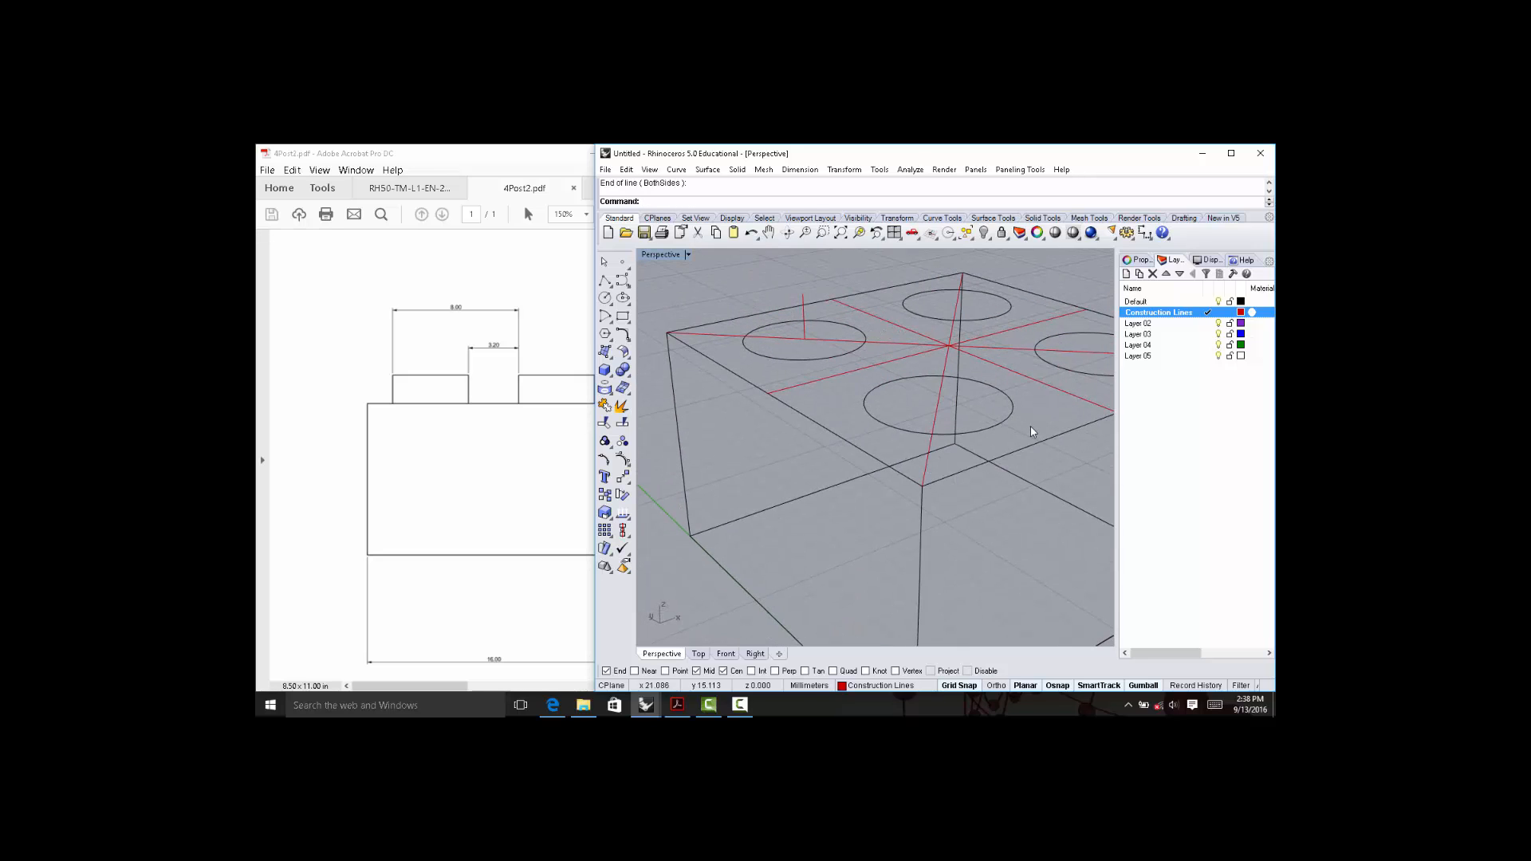
right_drag(1016, 437, 742, 319)
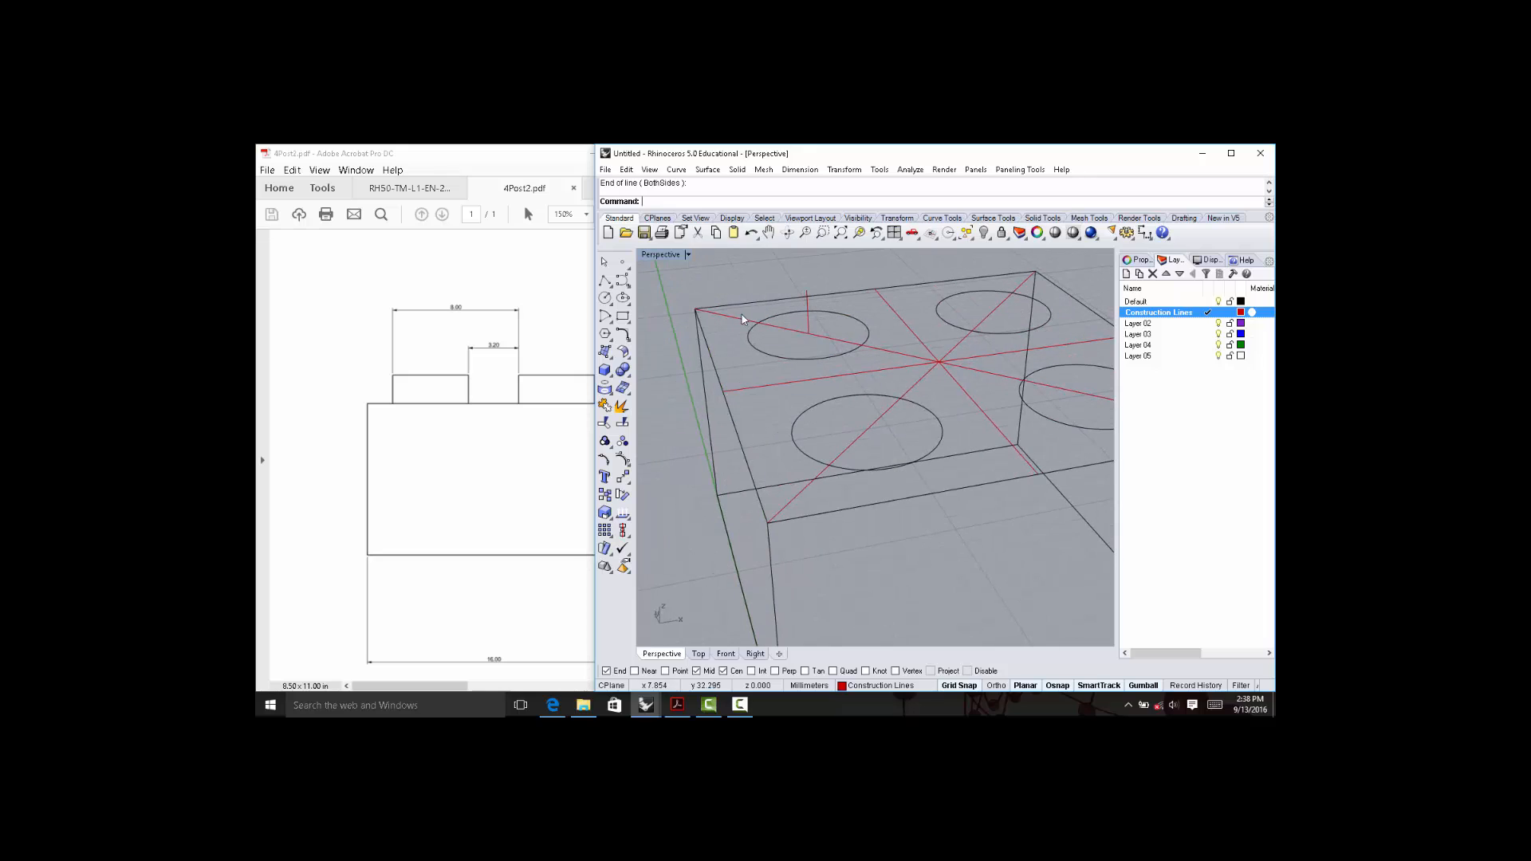
click(611, 289)
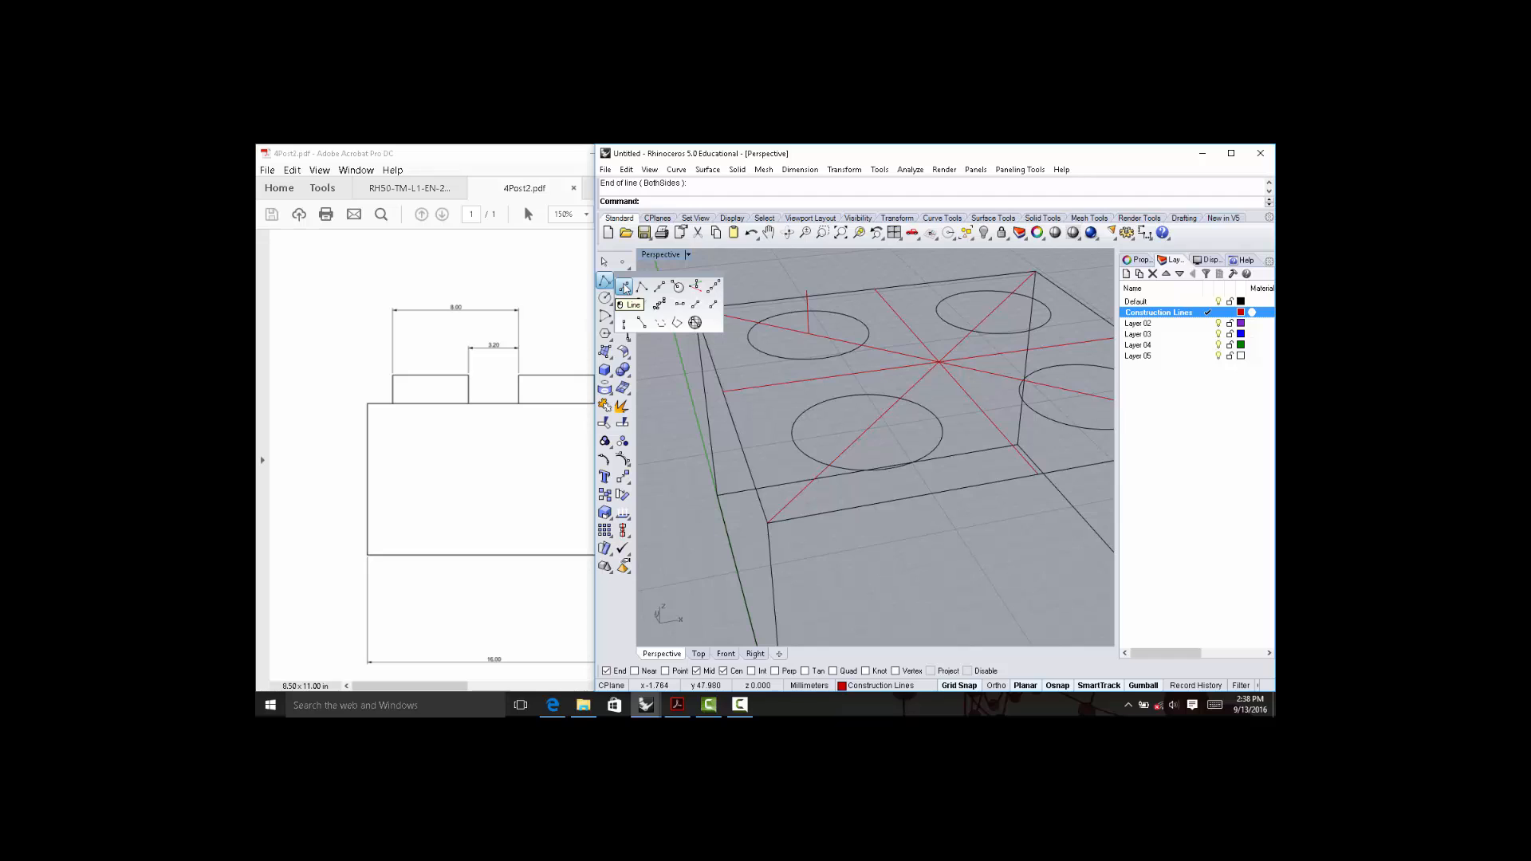
click(625, 288)
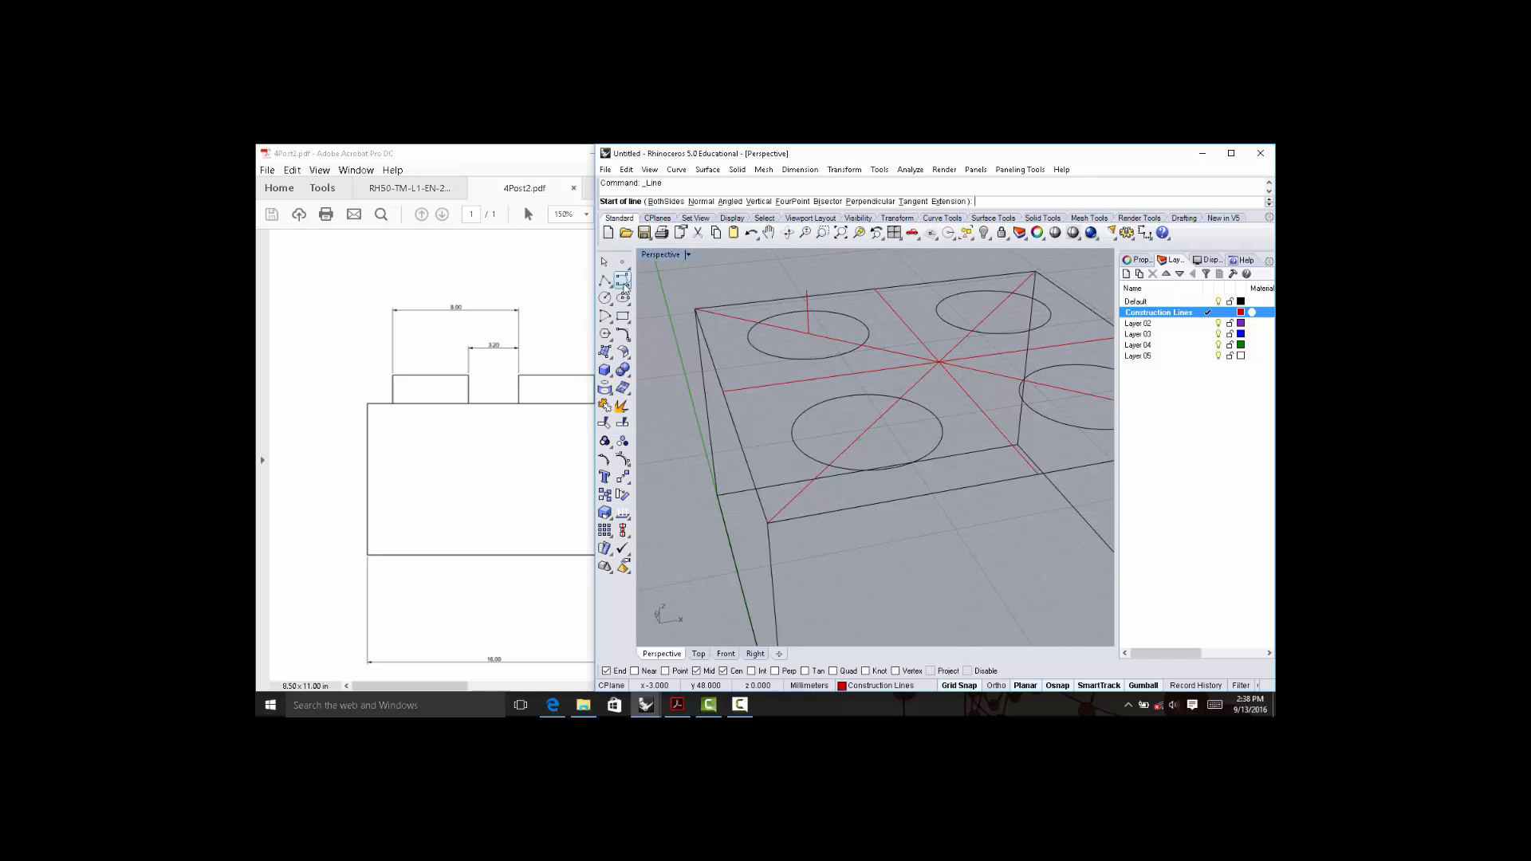
click(758, 204)
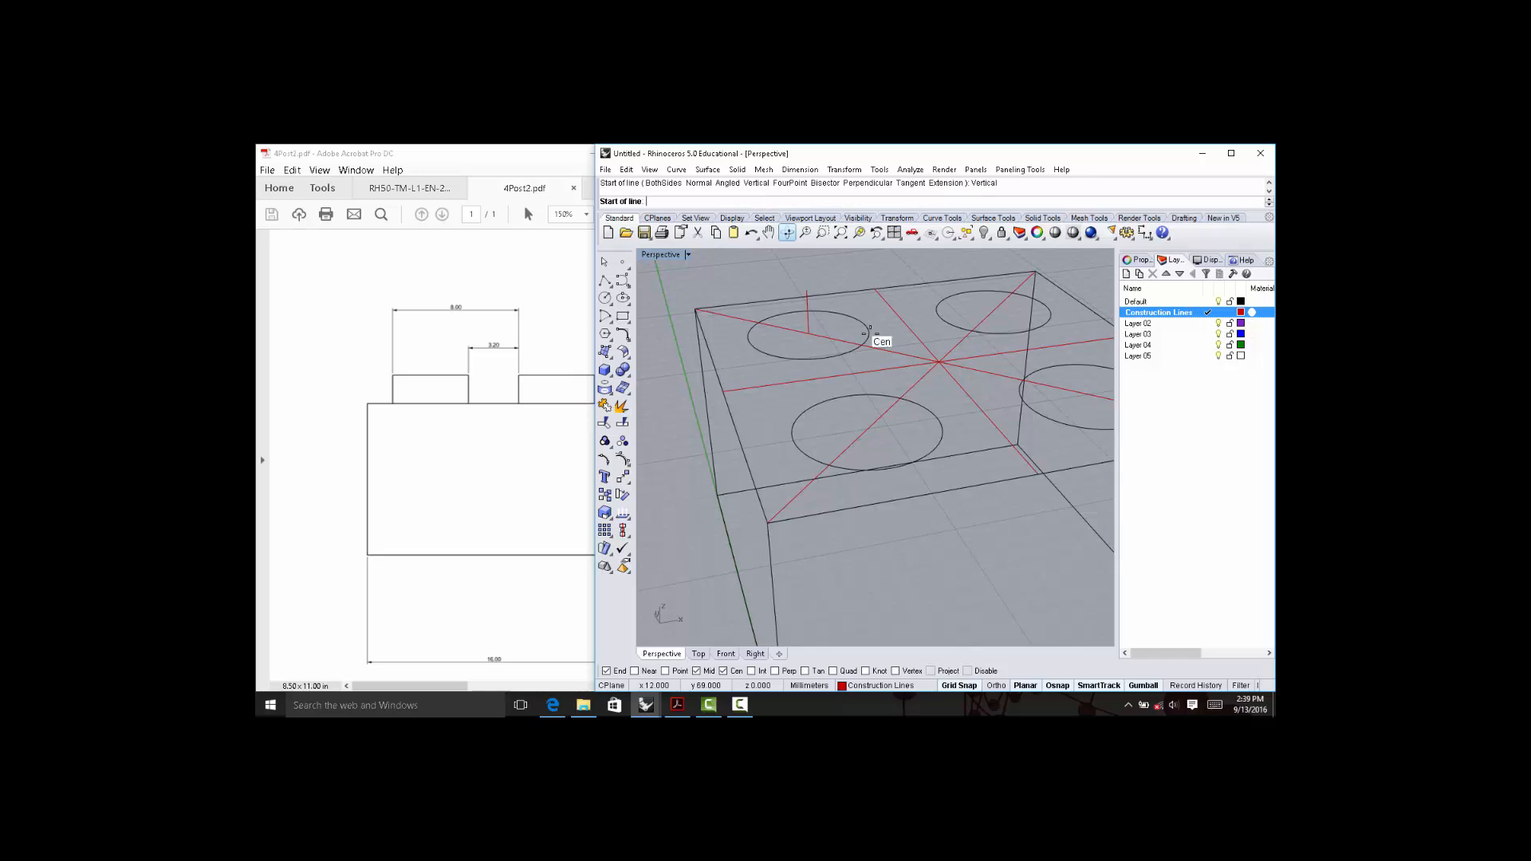
click(867, 429)
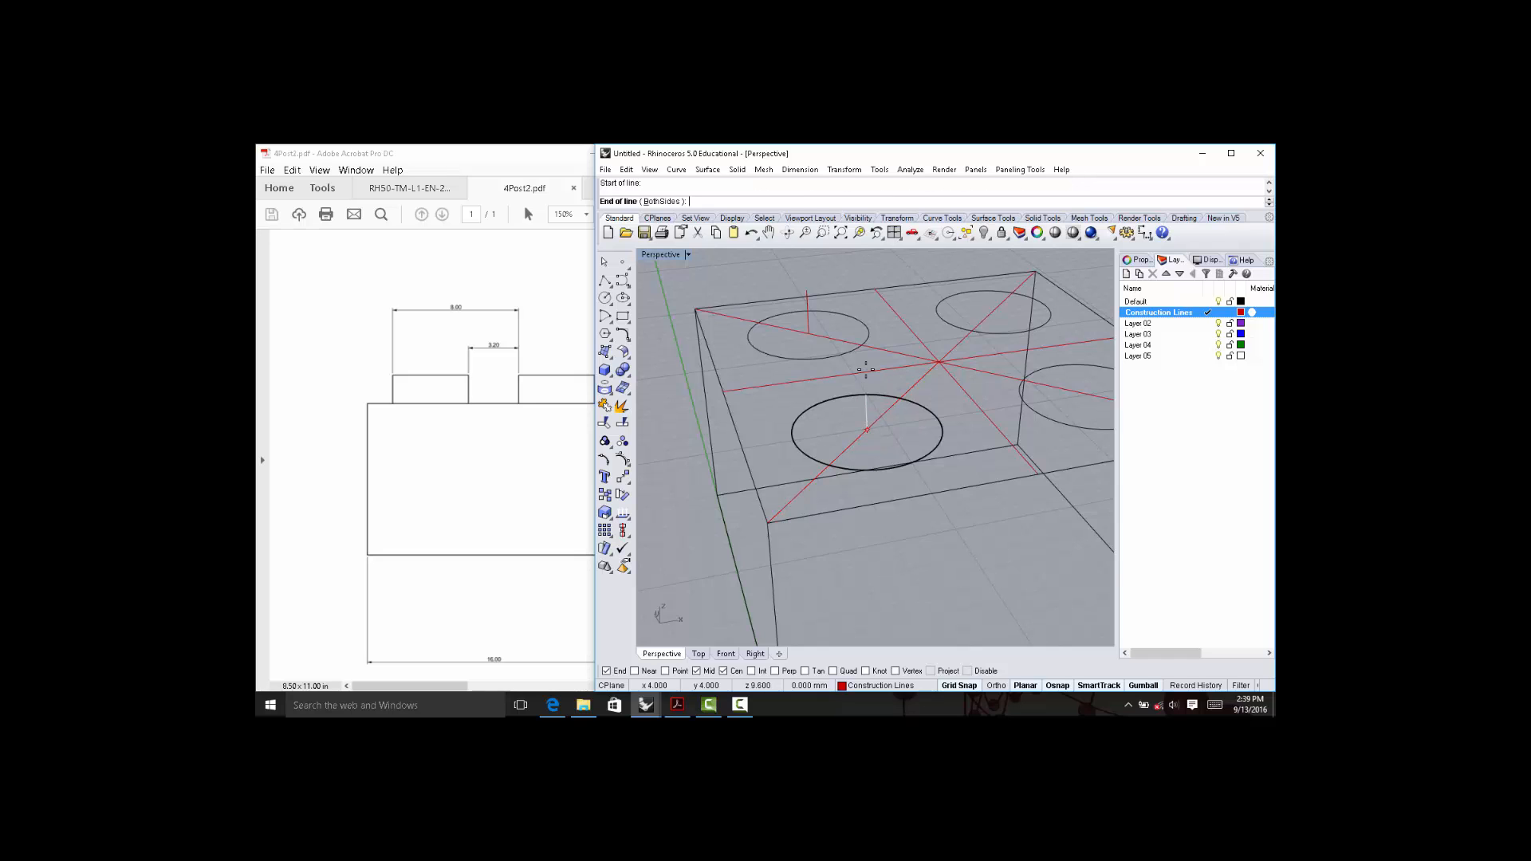
right_drag(869, 373, 871, 327)
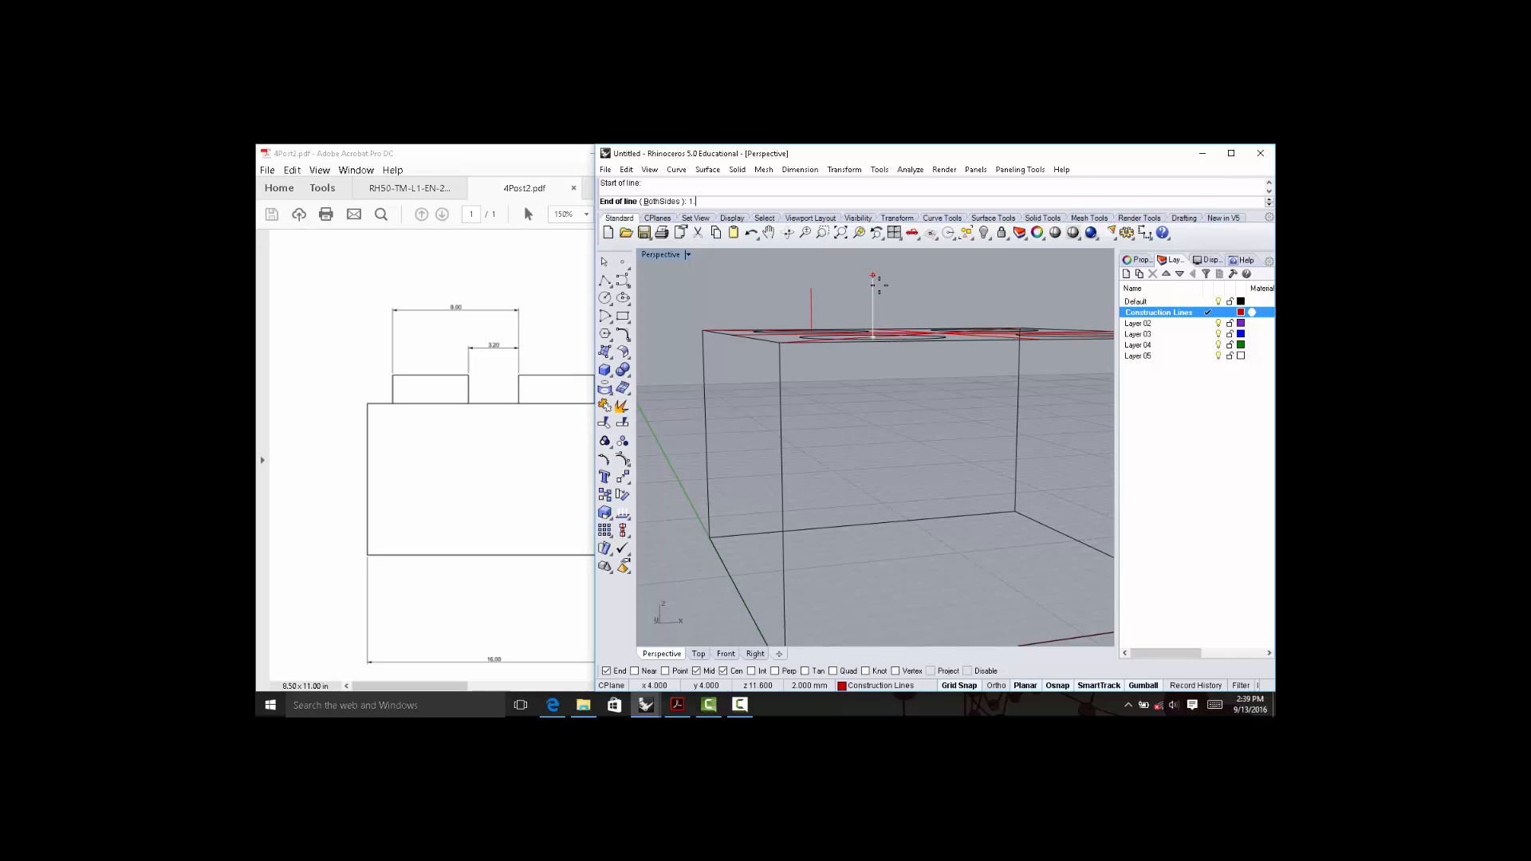
key(Return)
click(884, 272)
right_drag(884, 271, 1040, 372)
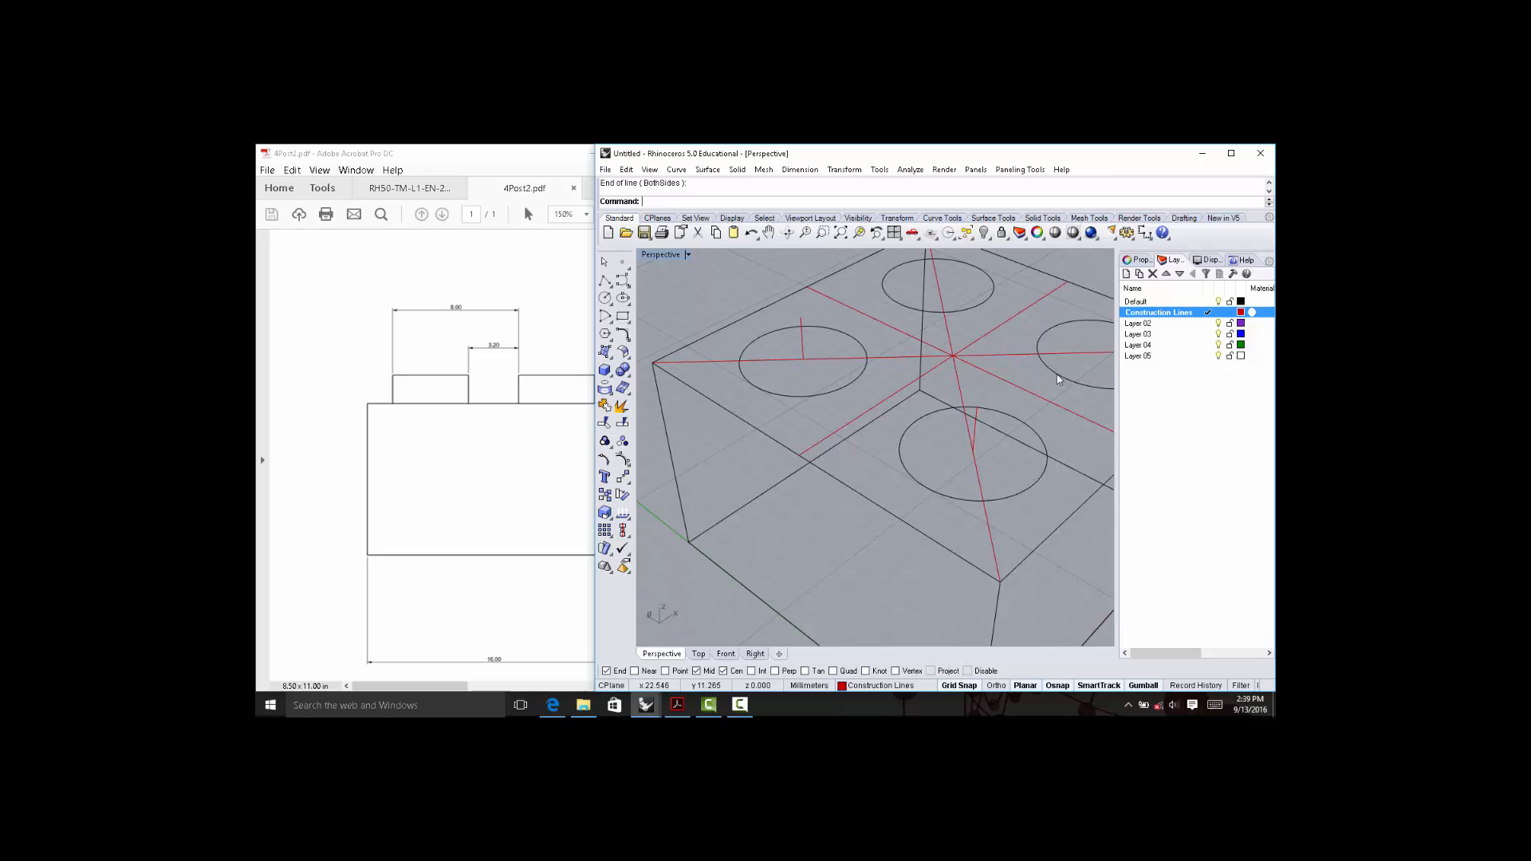
Copy the four circles on the brick's top face 1.8 mm up, from a circle centre to the upper end of its vertical construction line.
click(1059, 380)
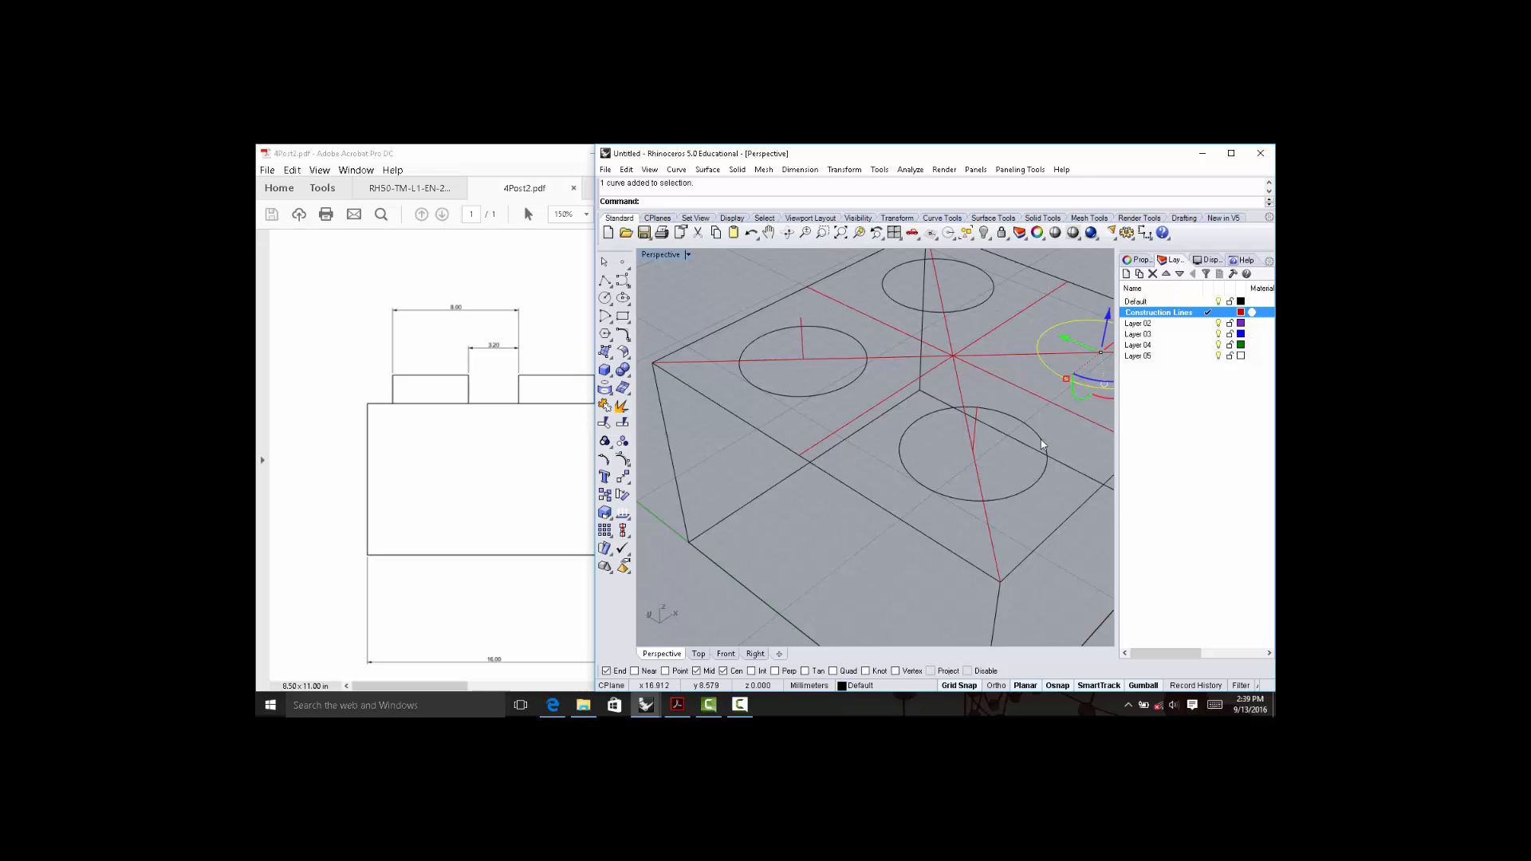
shift+click(1042, 444)
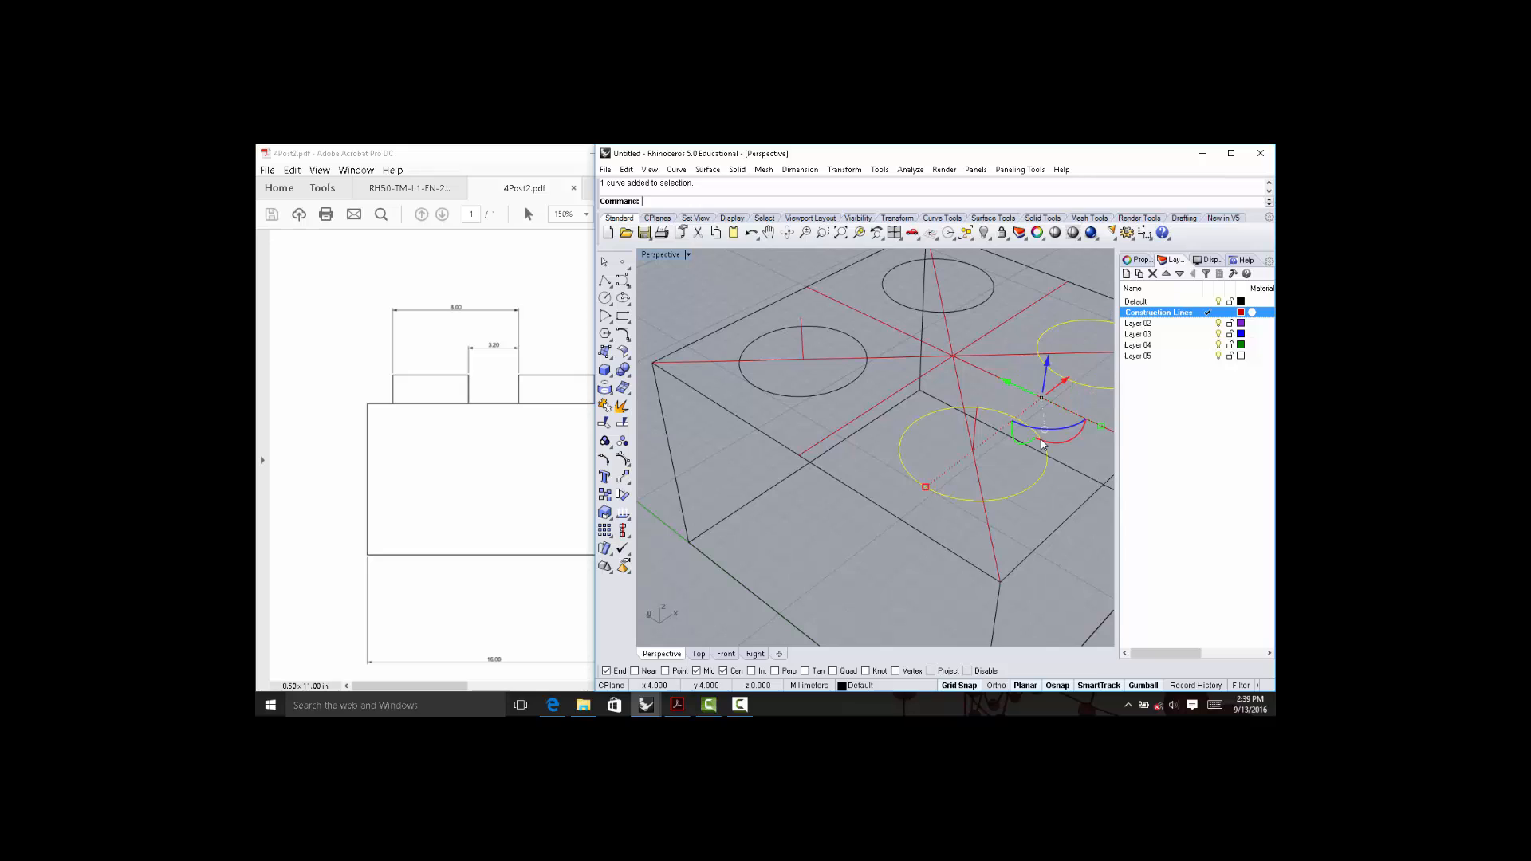
shift+click(855, 384)
shift+click(982, 301)
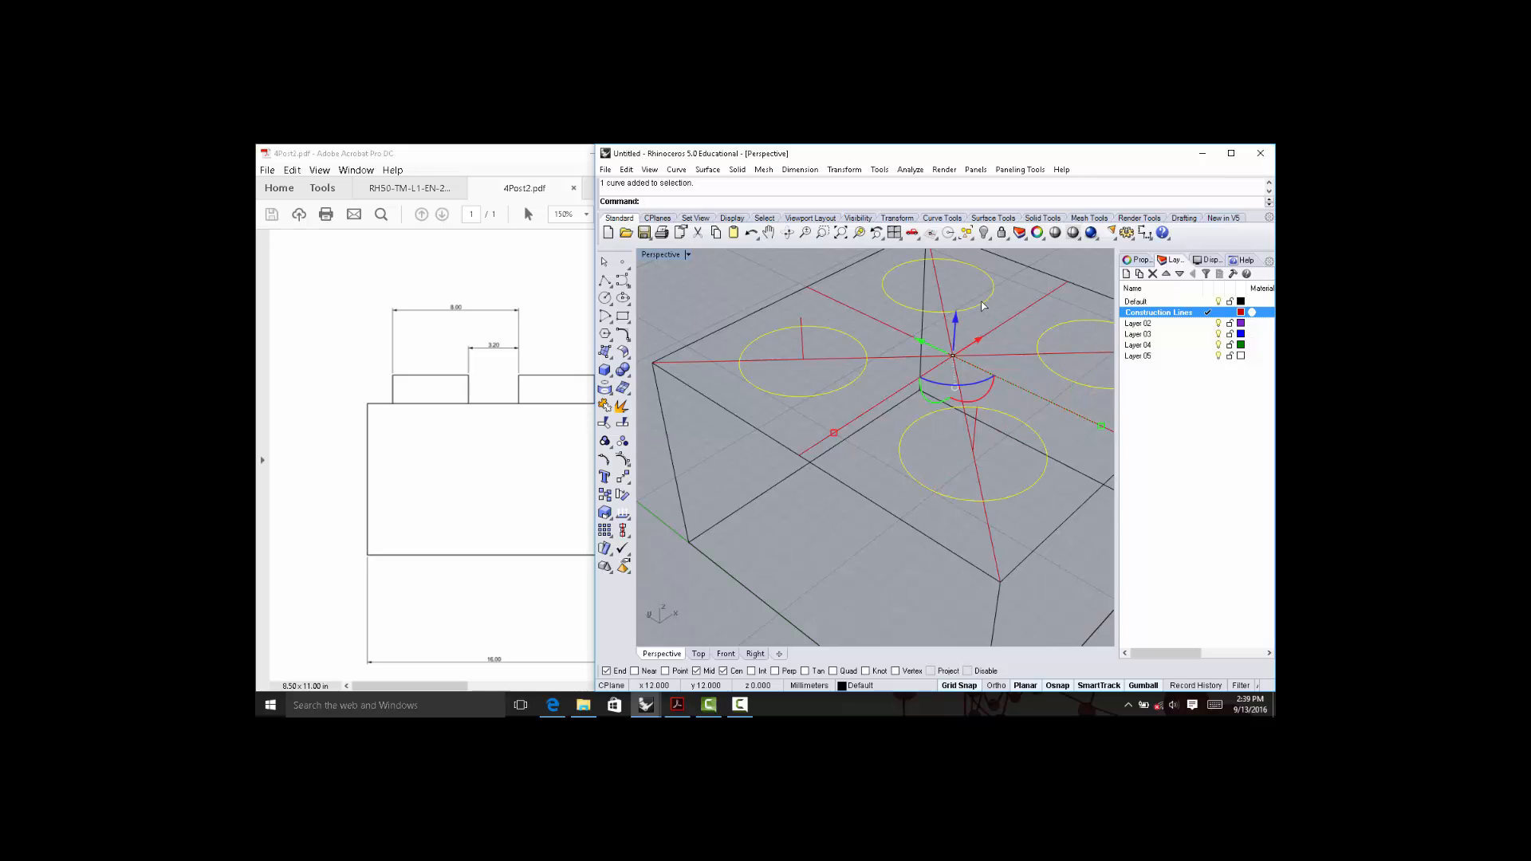
text(copy)
key(Return)
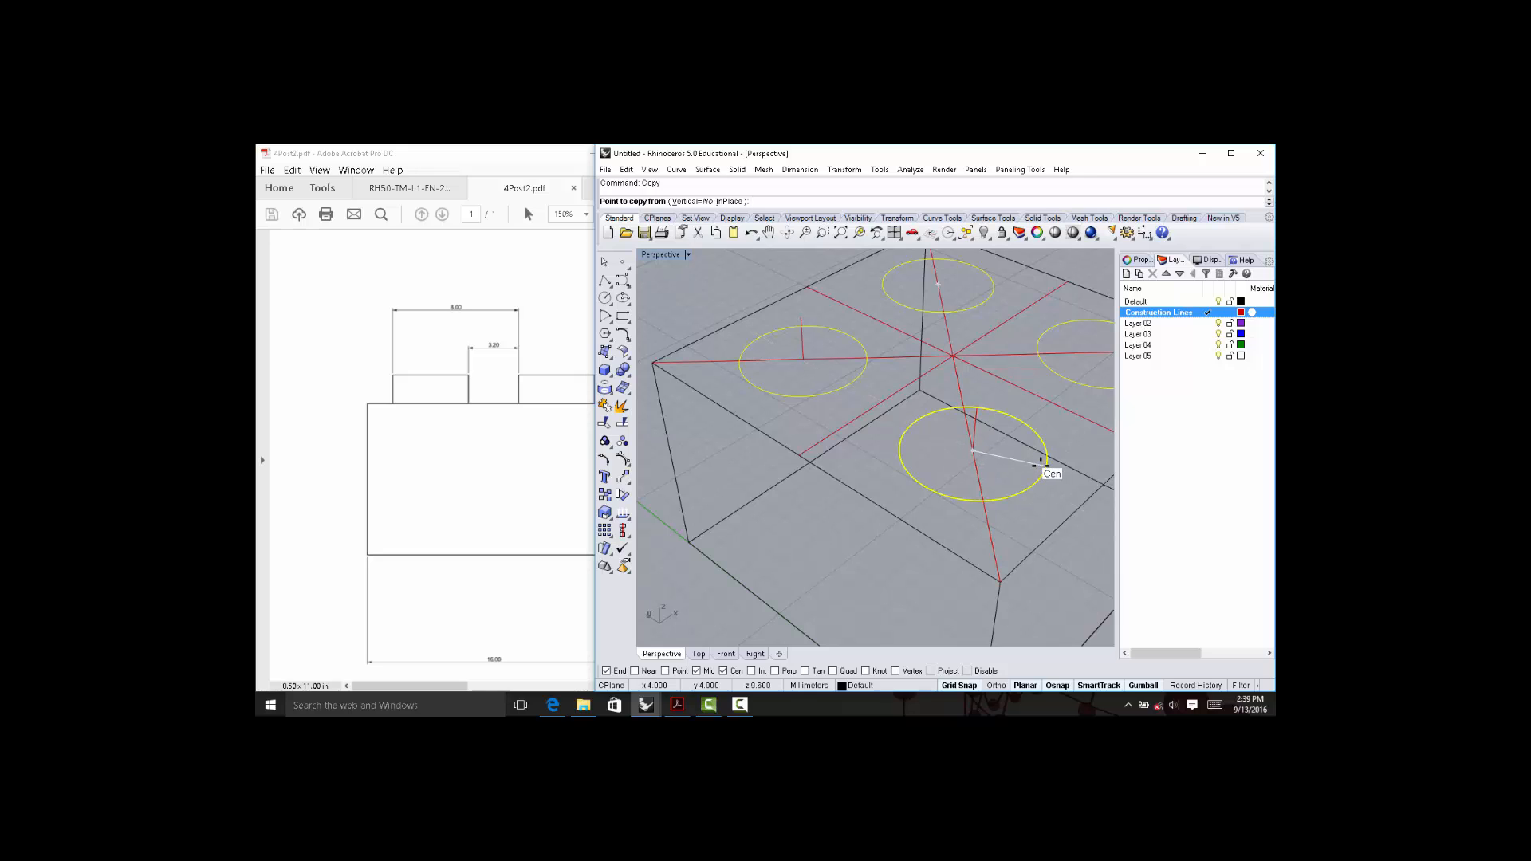
click(972, 450)
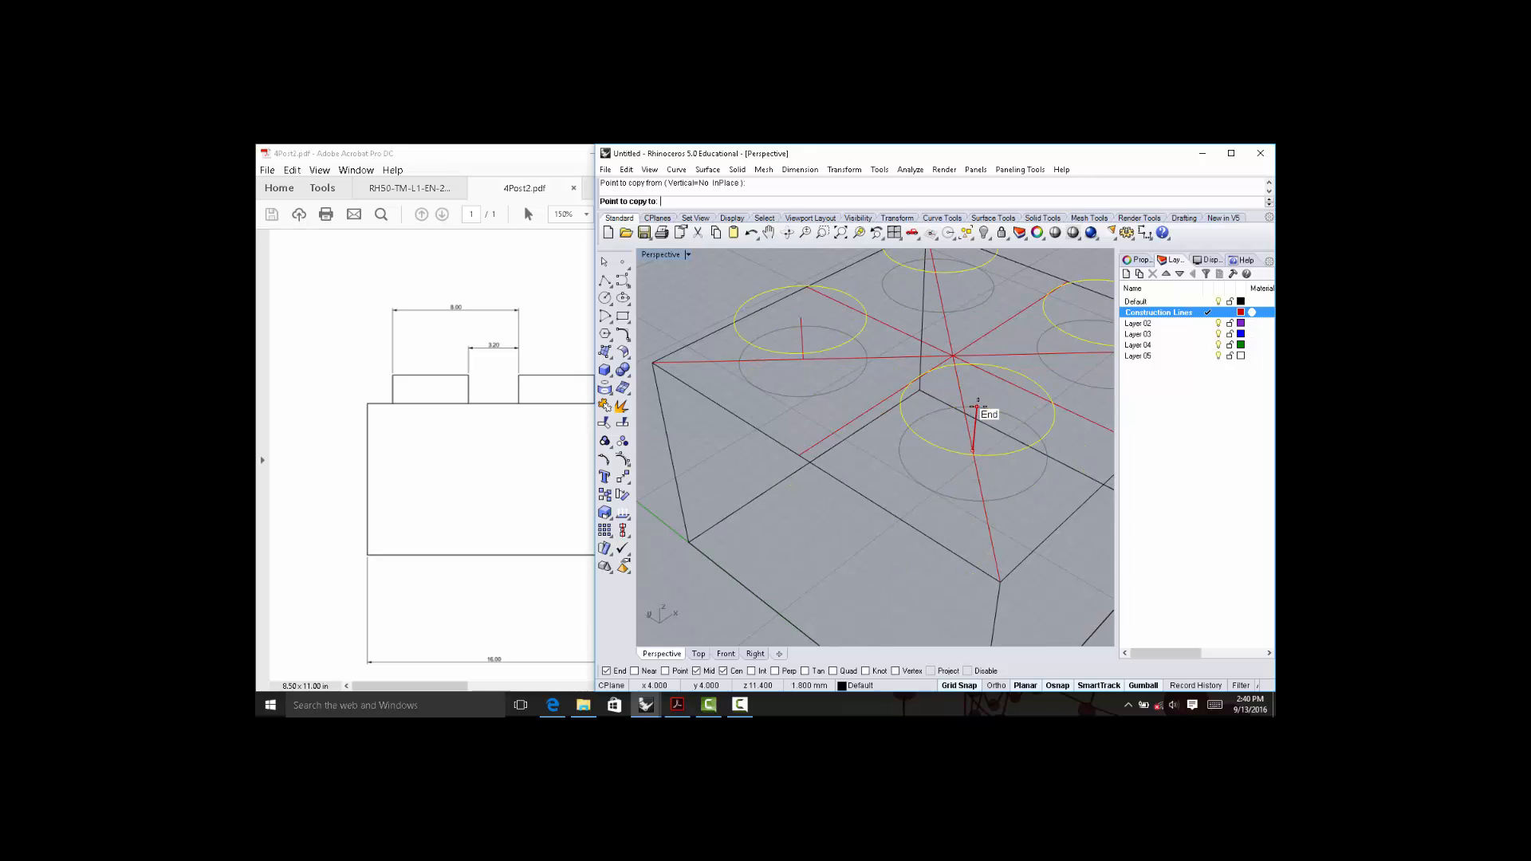
right_drag(974, 407, 977, 367)
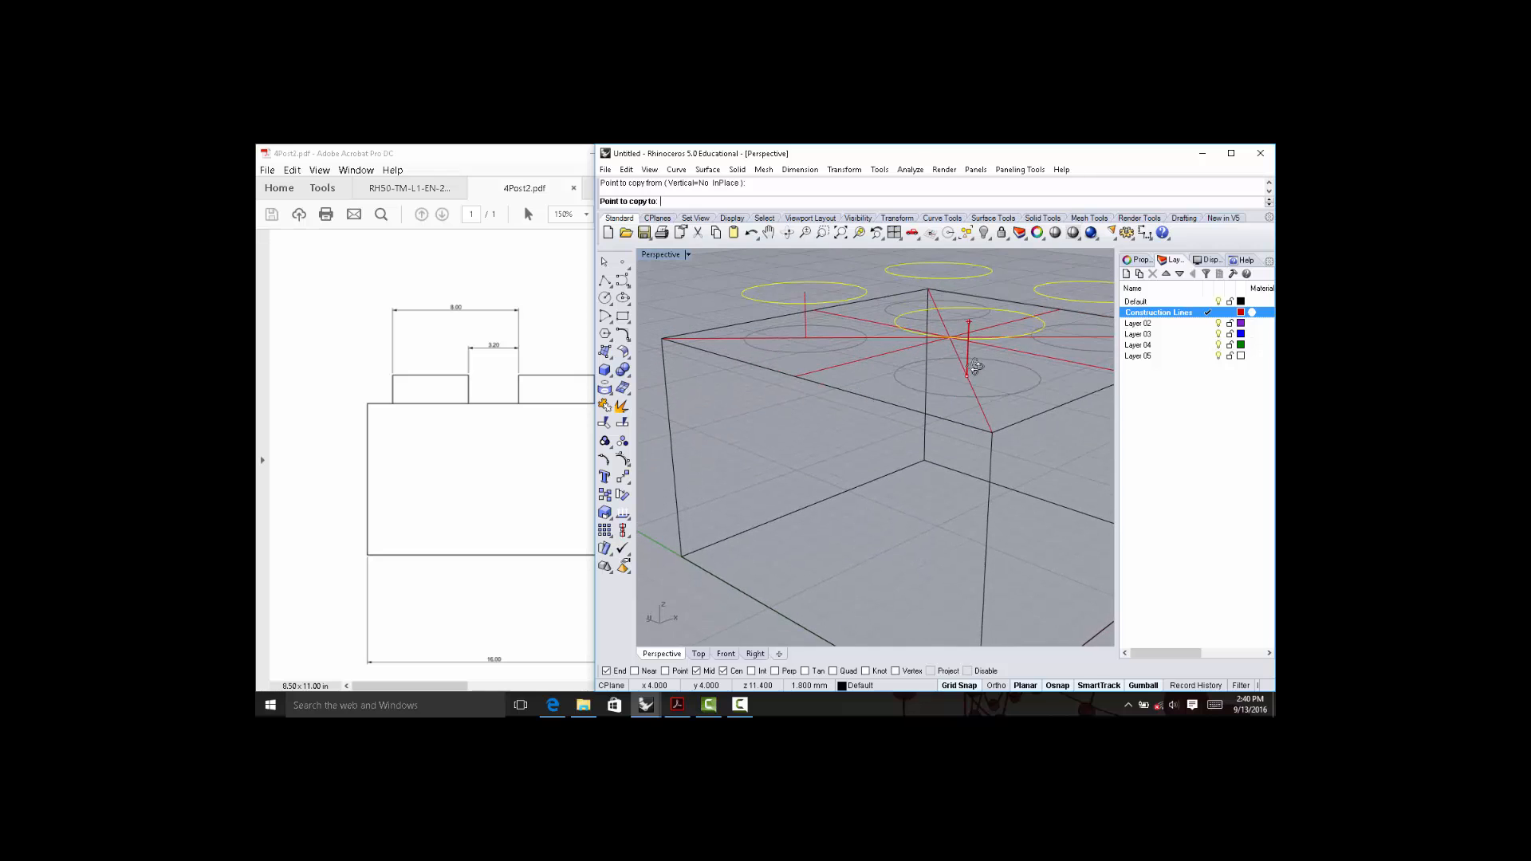
click(969, 317)
key(Return)
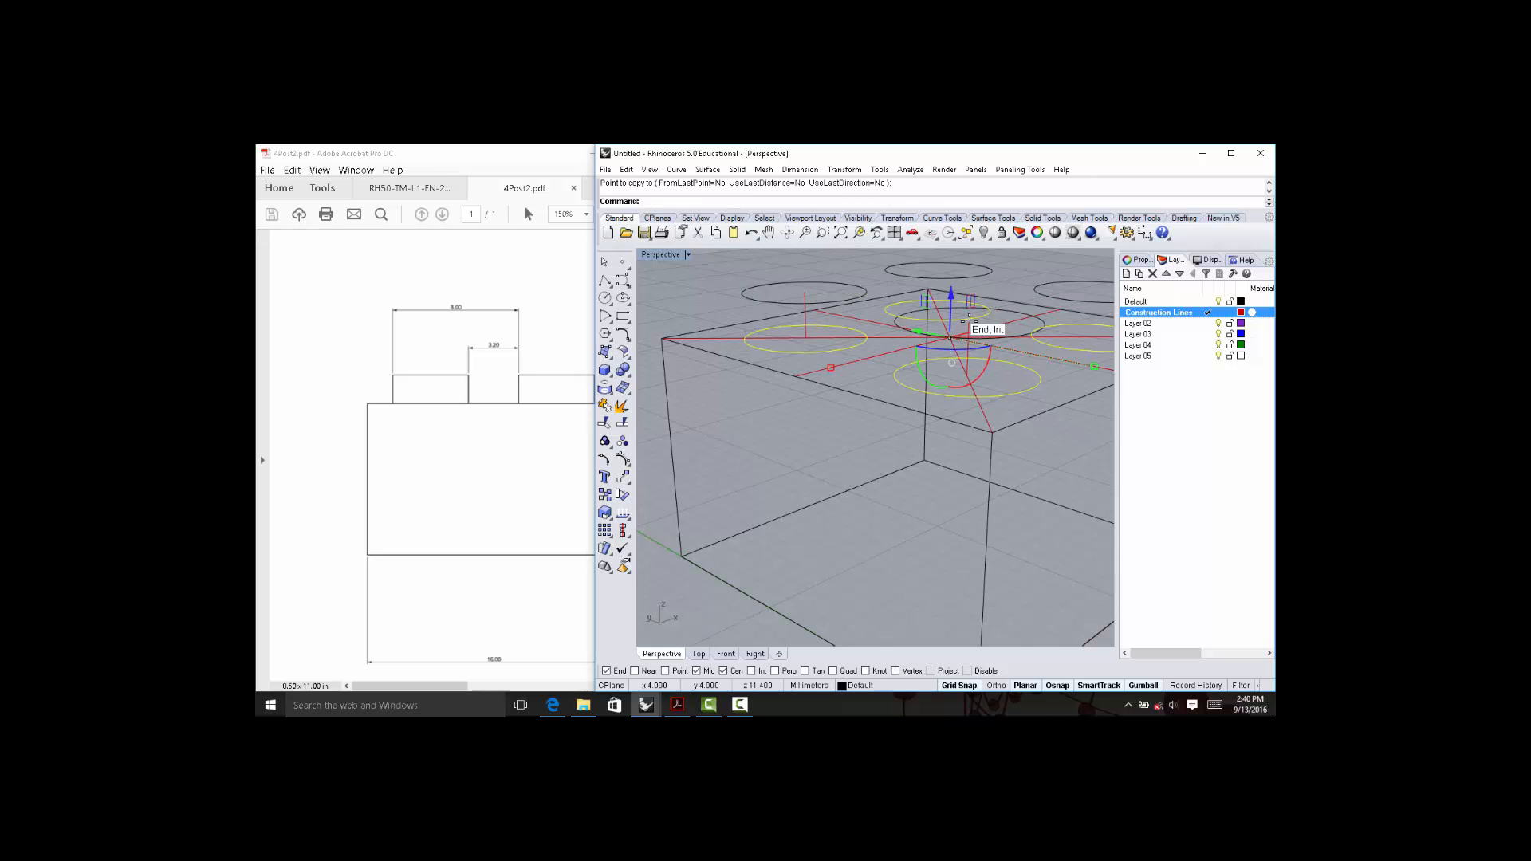
key(Escape)
Make the Default layer current and hide the Construction Lines layer.
scroll(916, 390, up, 6)
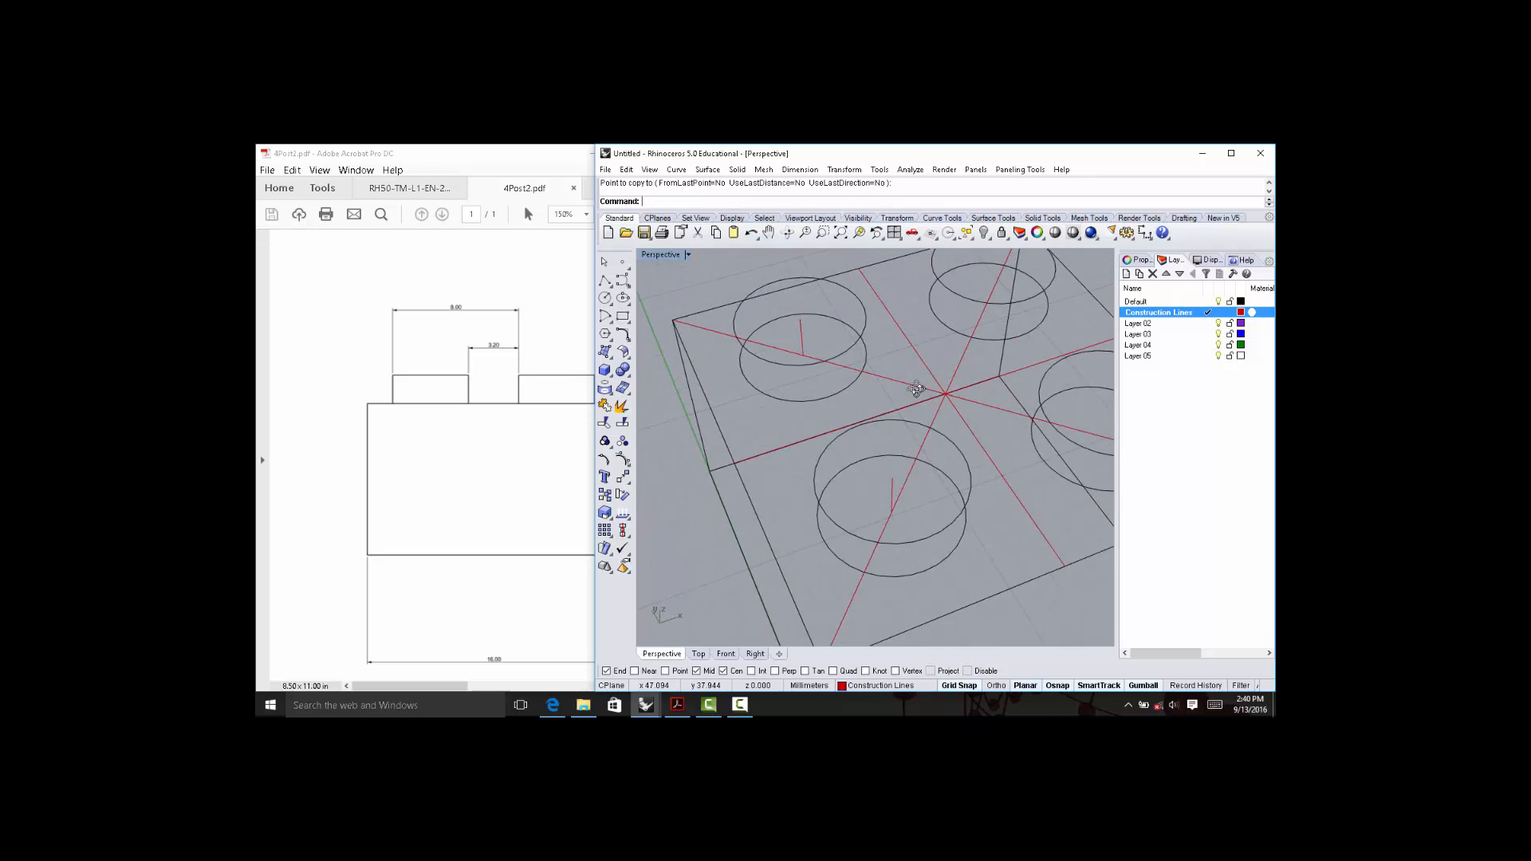
right_drag(916, 390, 949, 319)
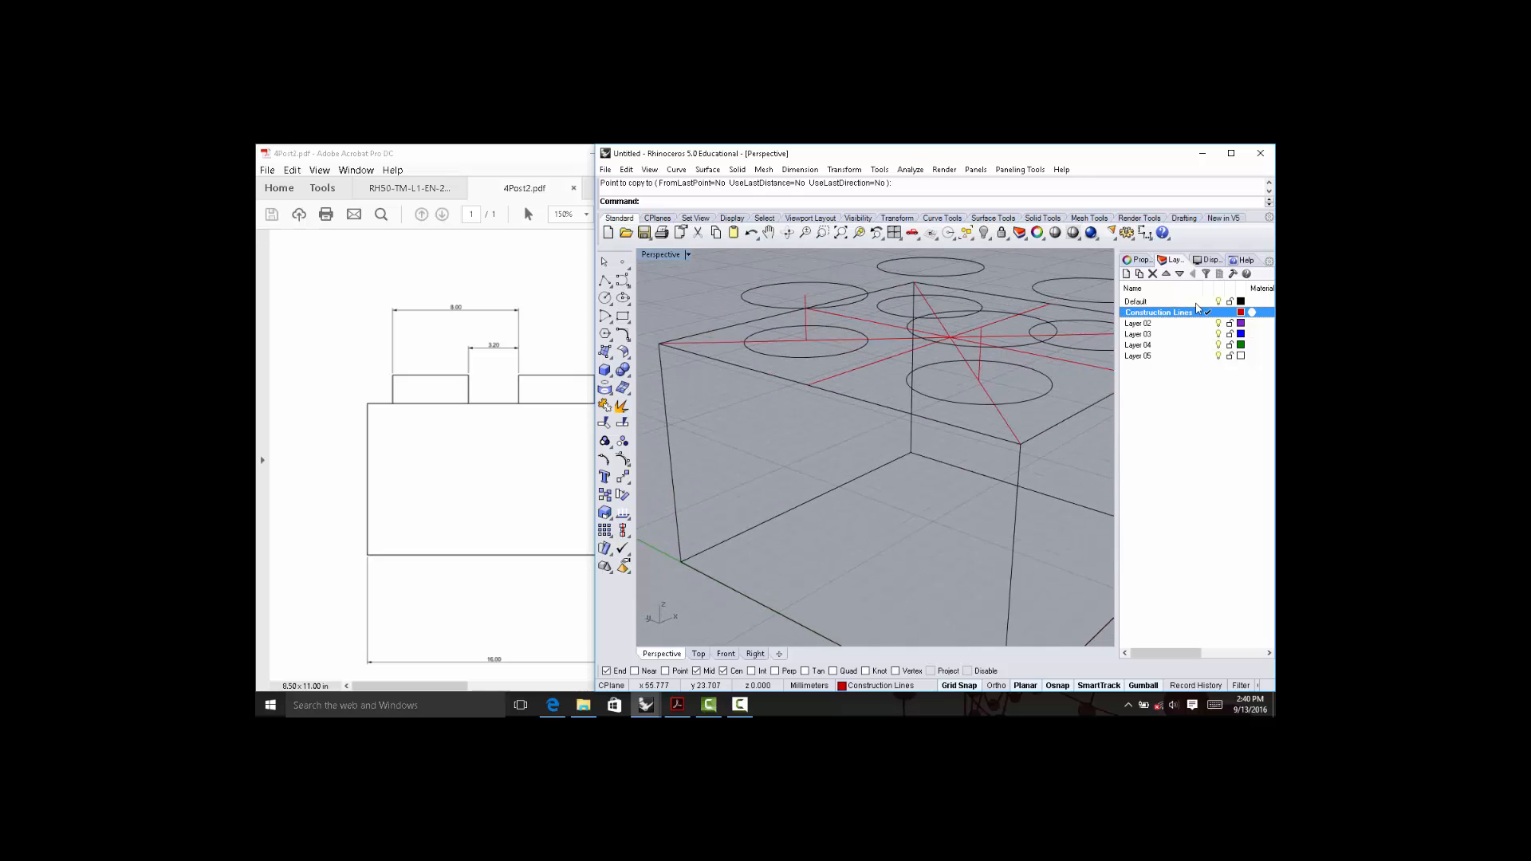
click(1209, 301)
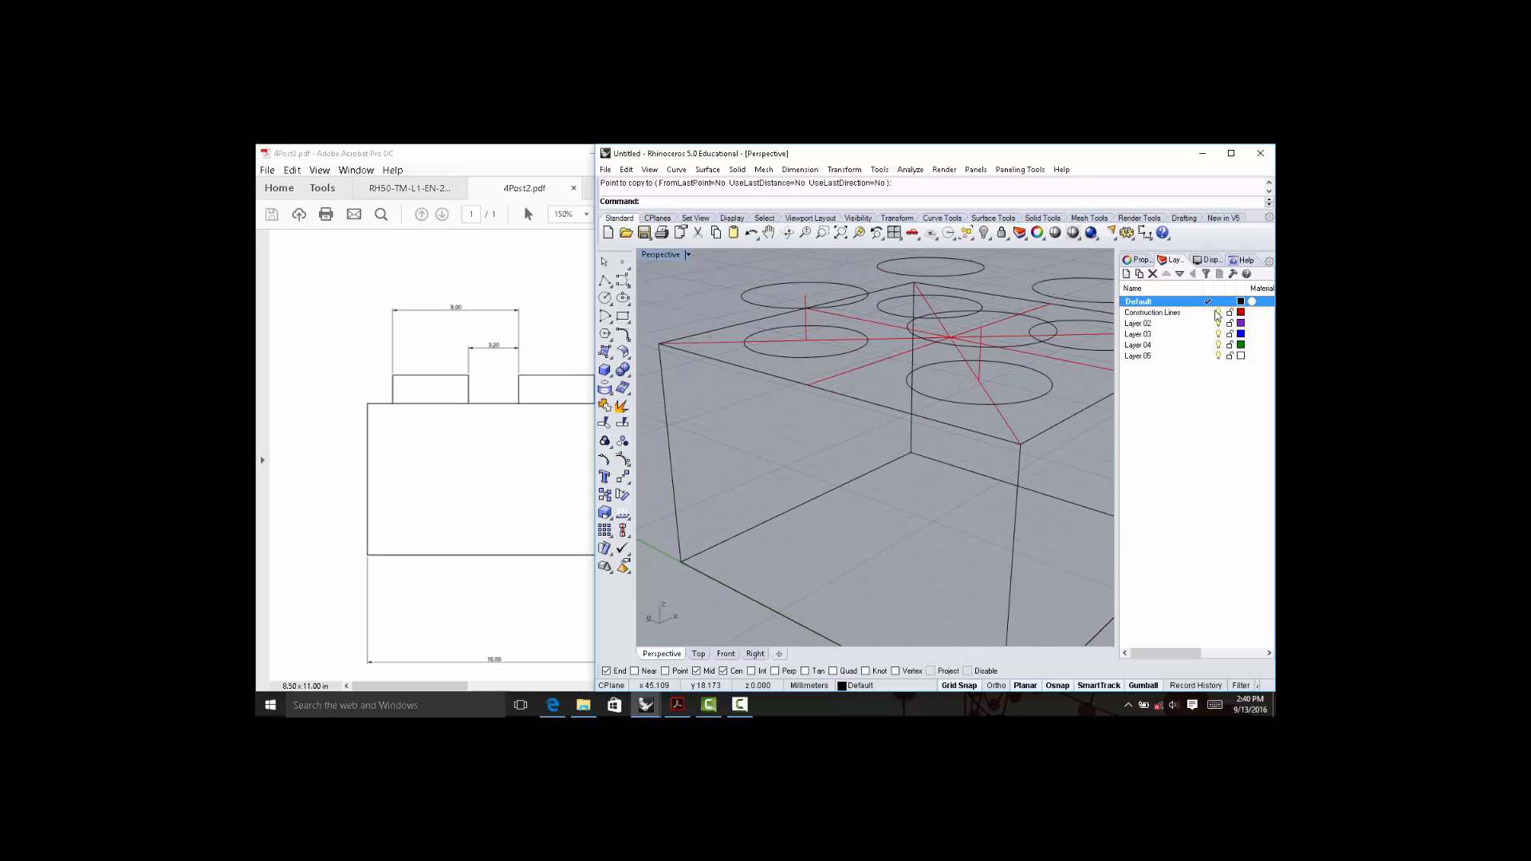
click(1218, 313)
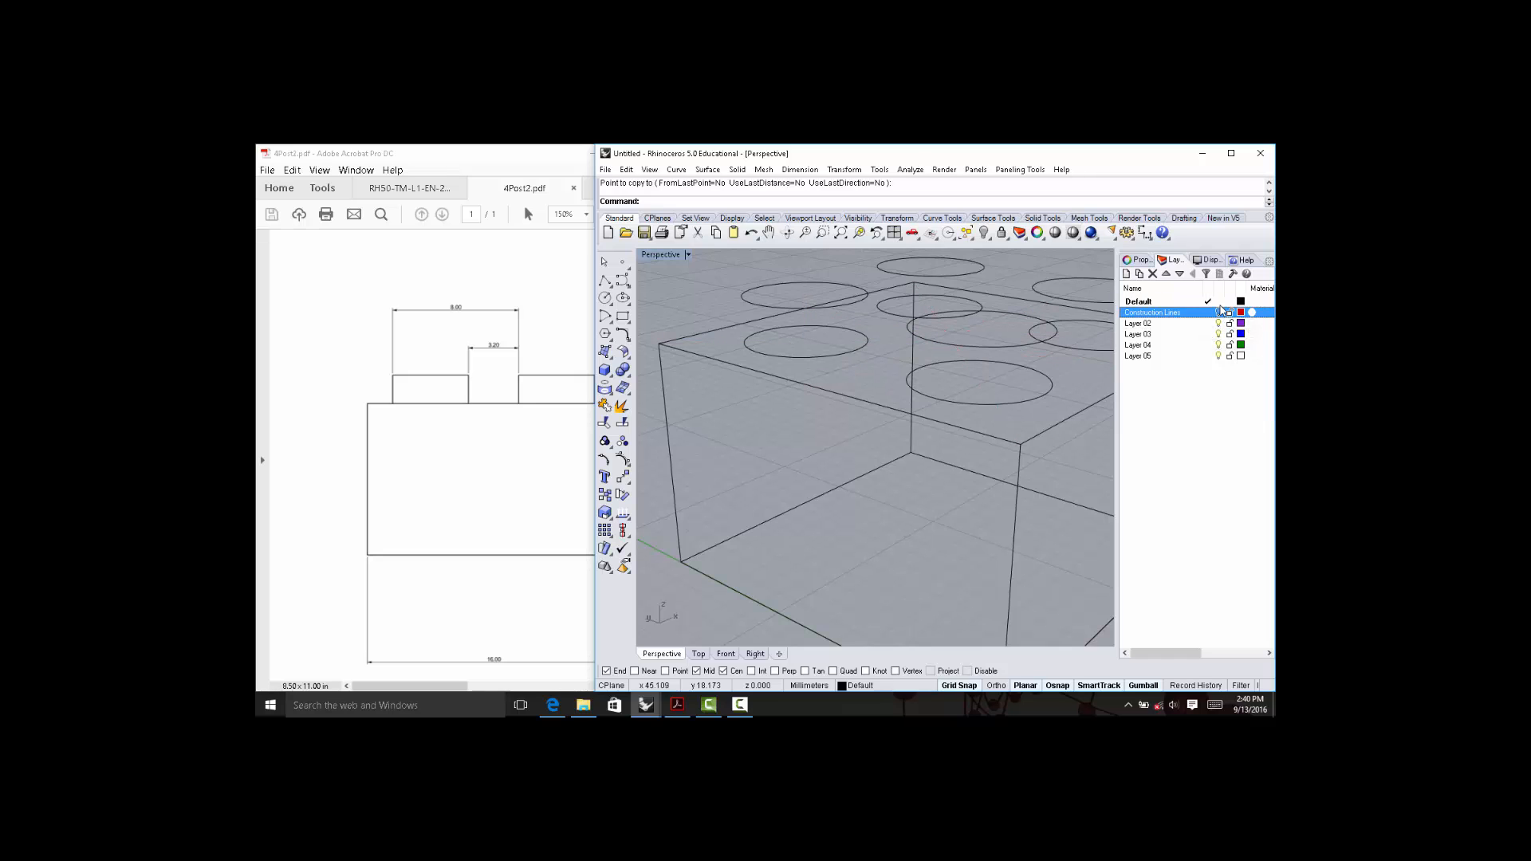
Examine the brick's wireframe and check the top and bottom rectangles as selectable curves.
scroll(1011, 396, up, 8)
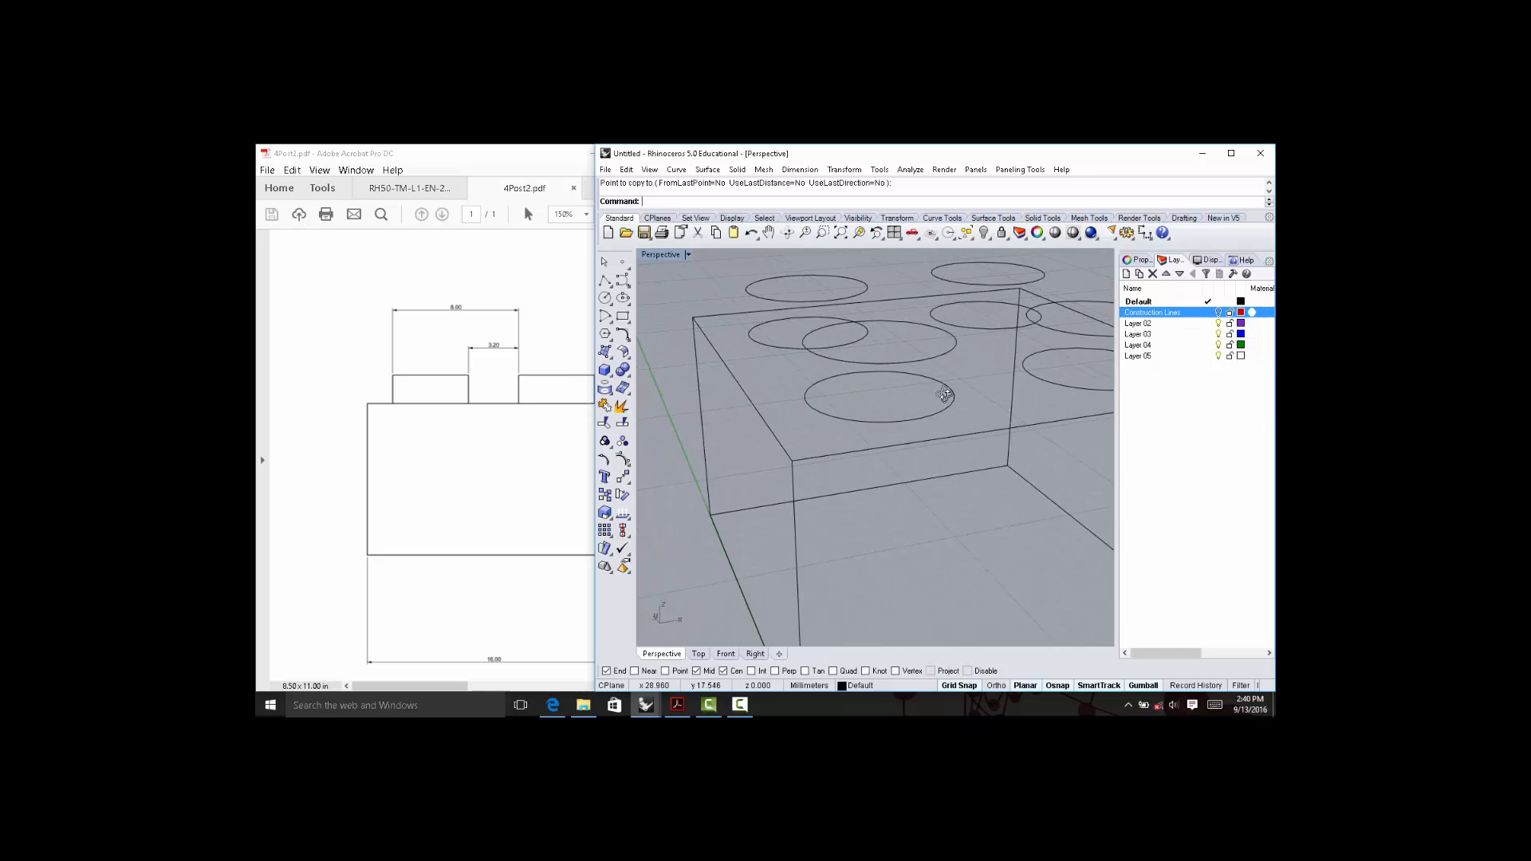
shift+right_drag(964, 536, 936, 393)
scroll(959, 431, down, 8)
right_drag(971, 502, 965, 432)
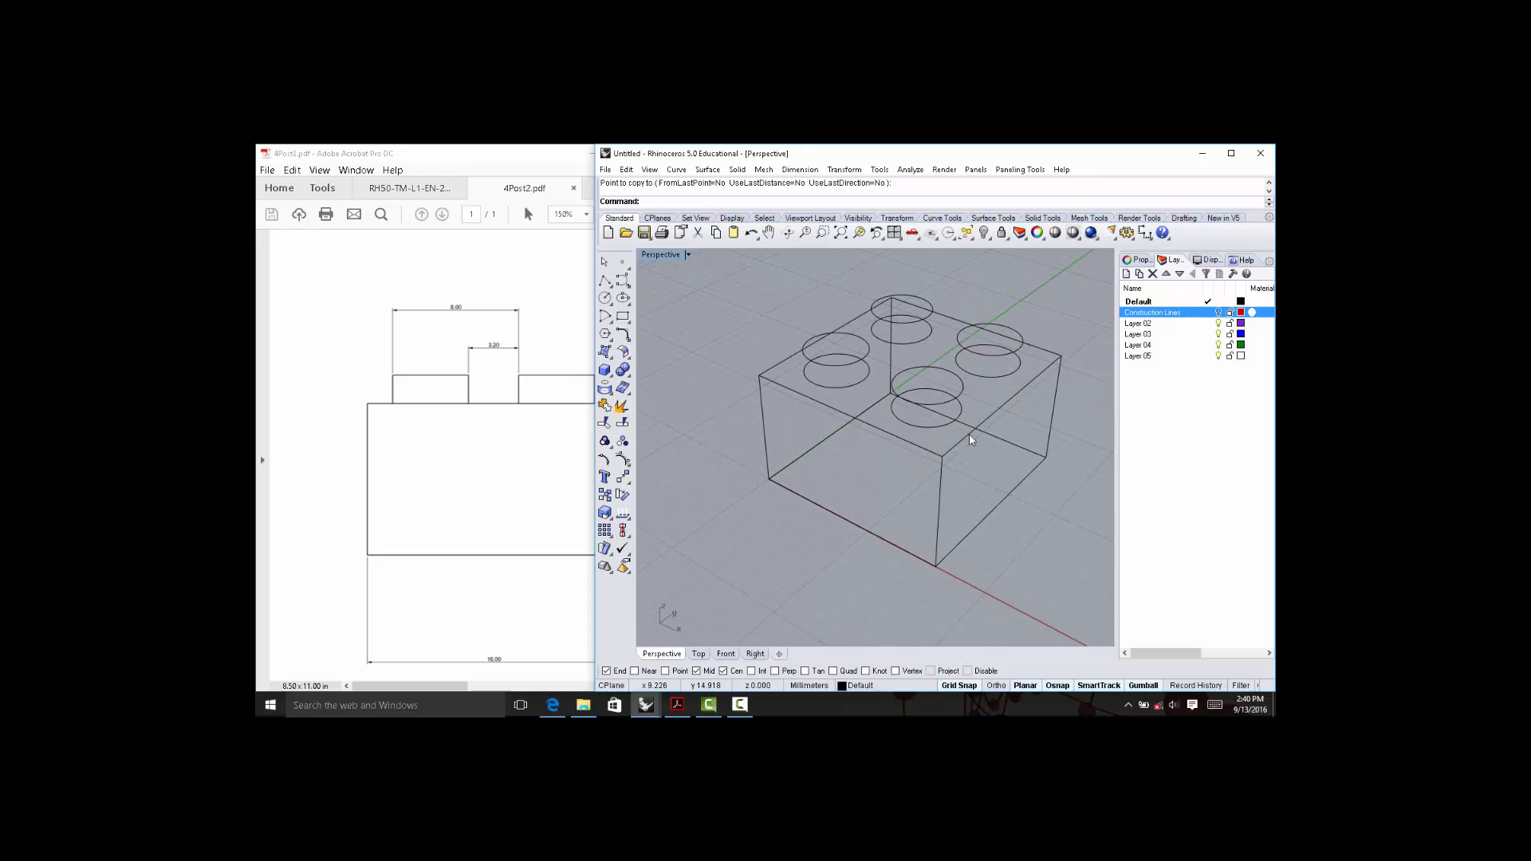
click(971, 437)
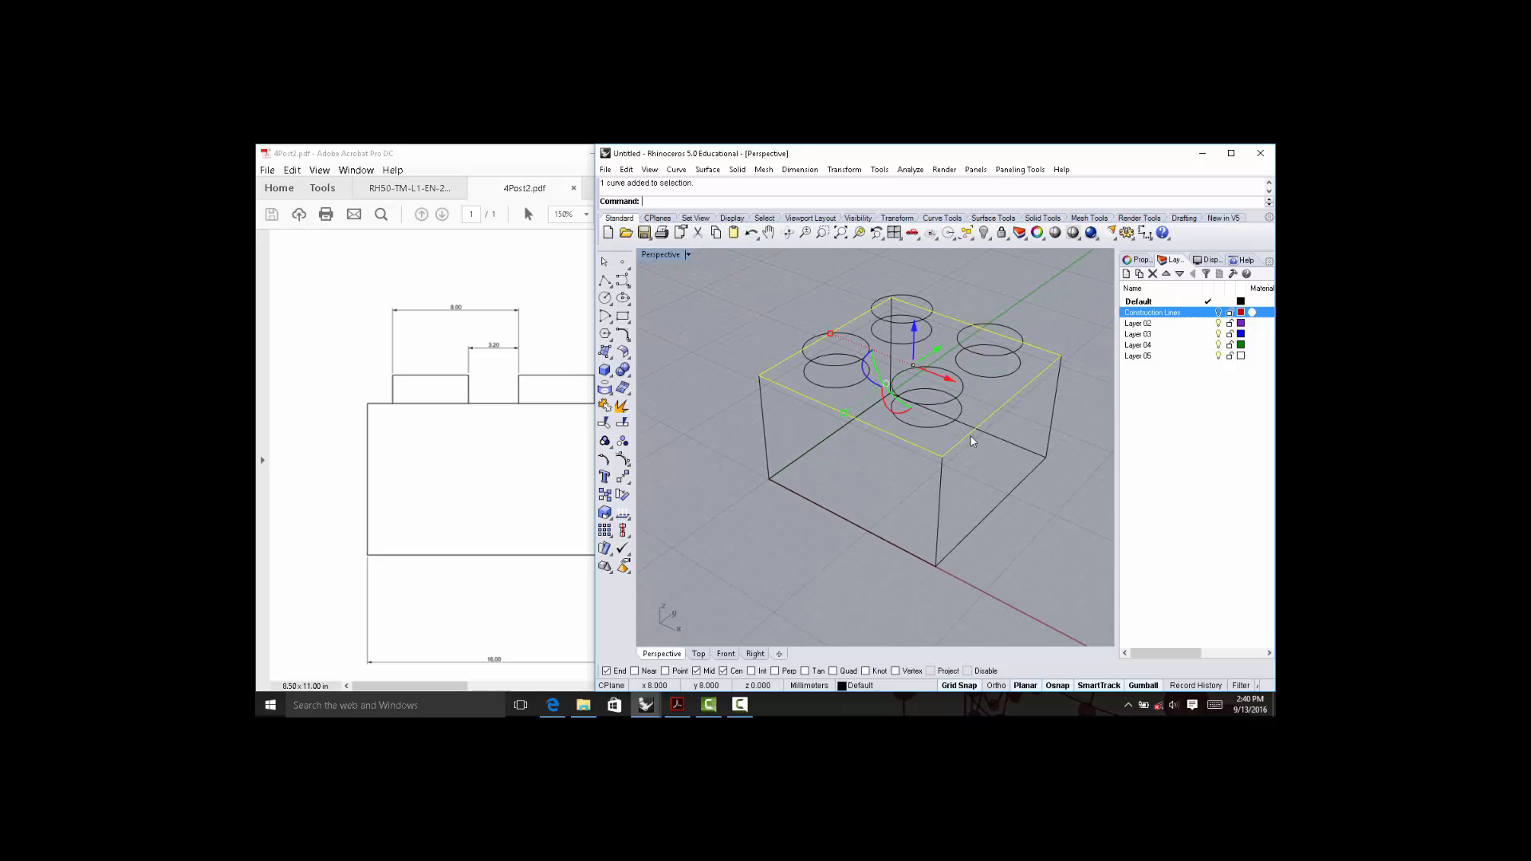
click(994, 511)
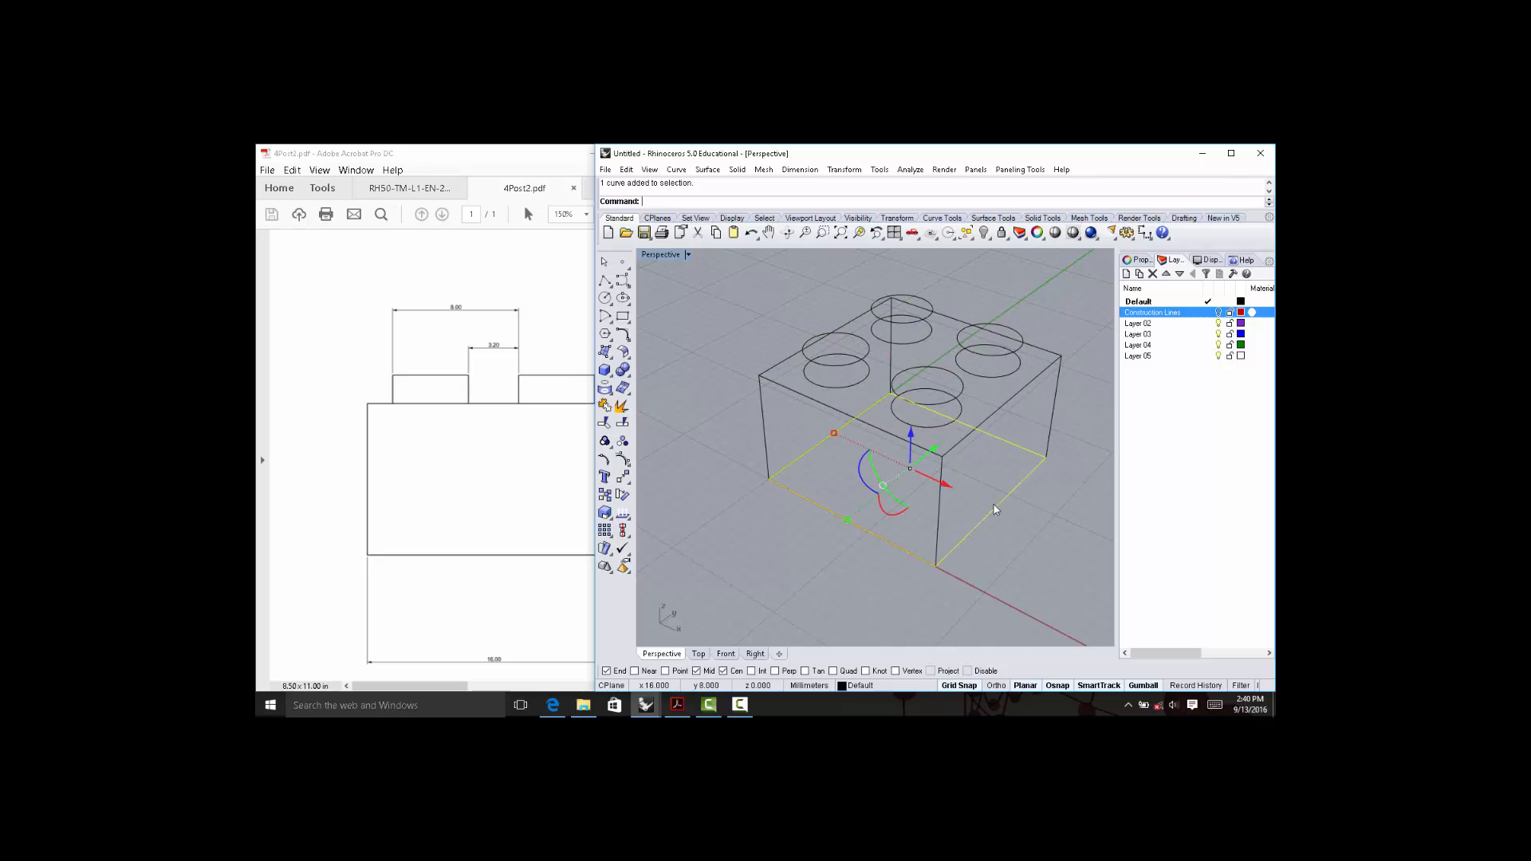
click(1003, 406)
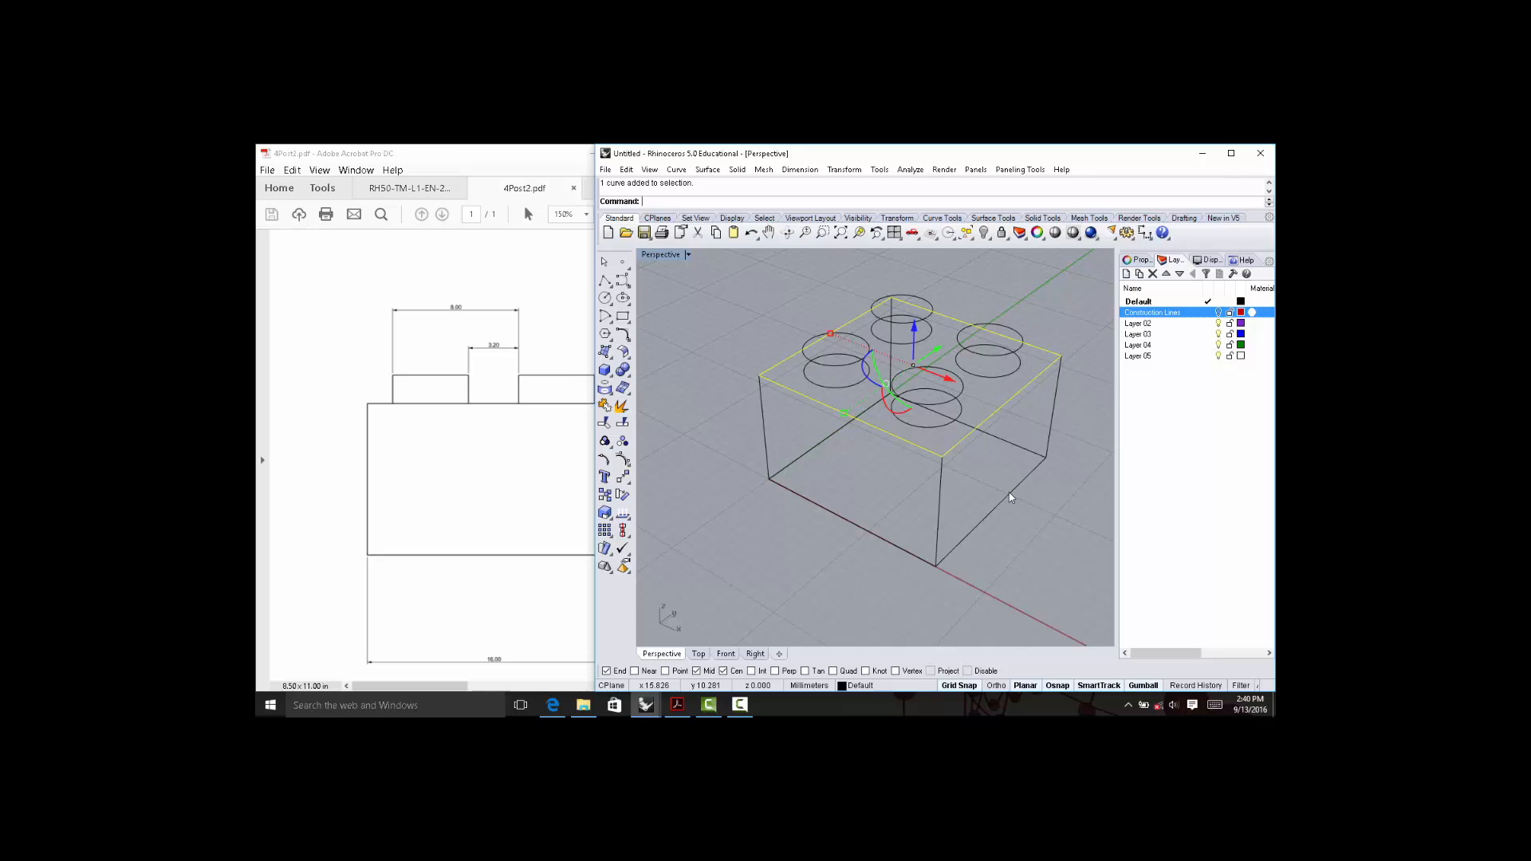
key(Escape)
right_drag(1008, 492, 1032, 502)
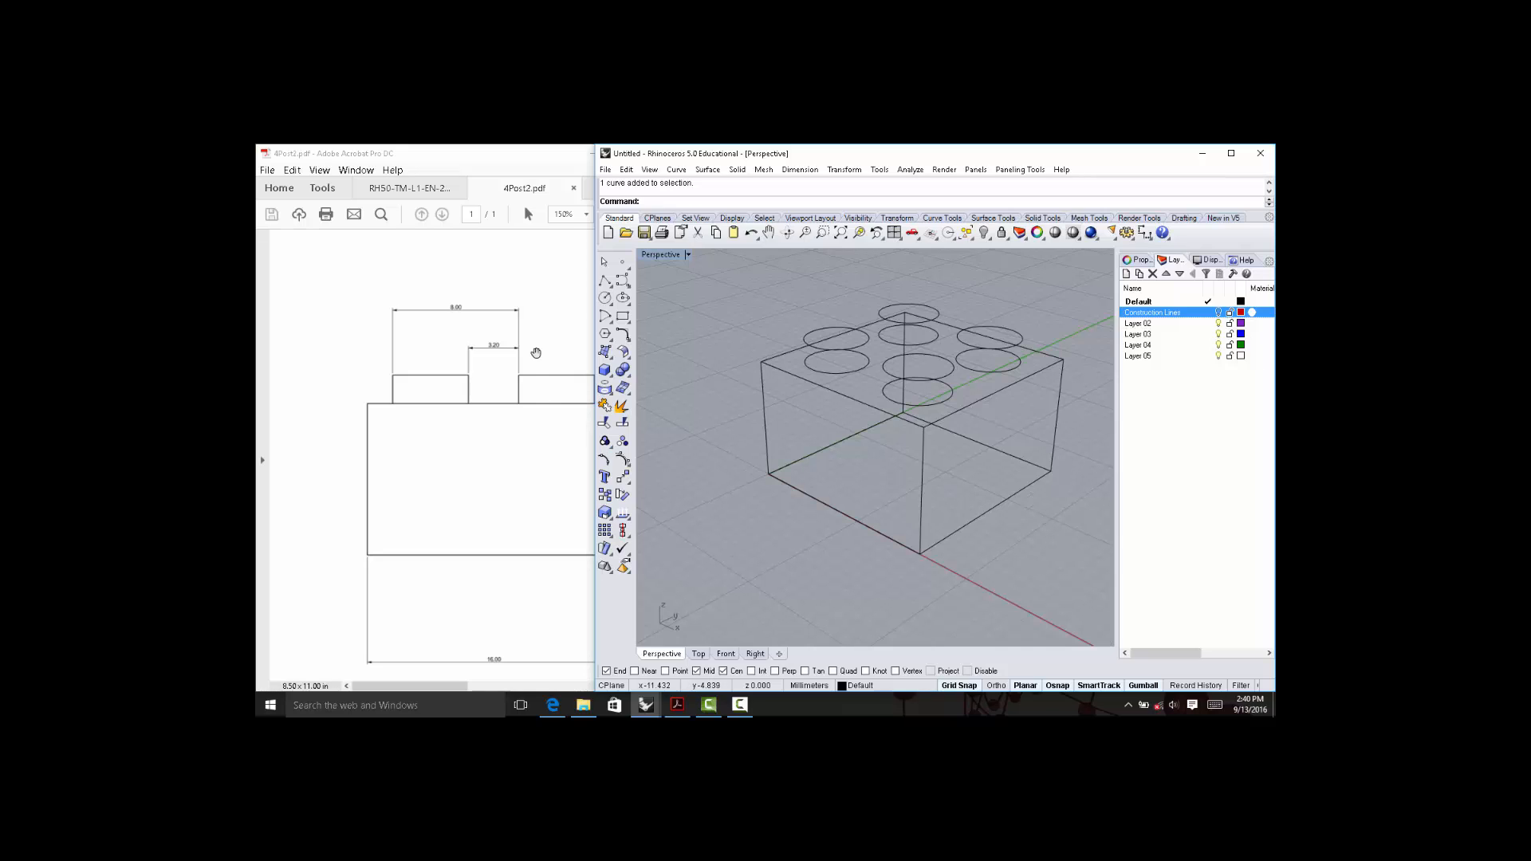
Create a planar surface from the brick's bottom rectangle and display the Perspective viewport shaded.
click(606, 354)
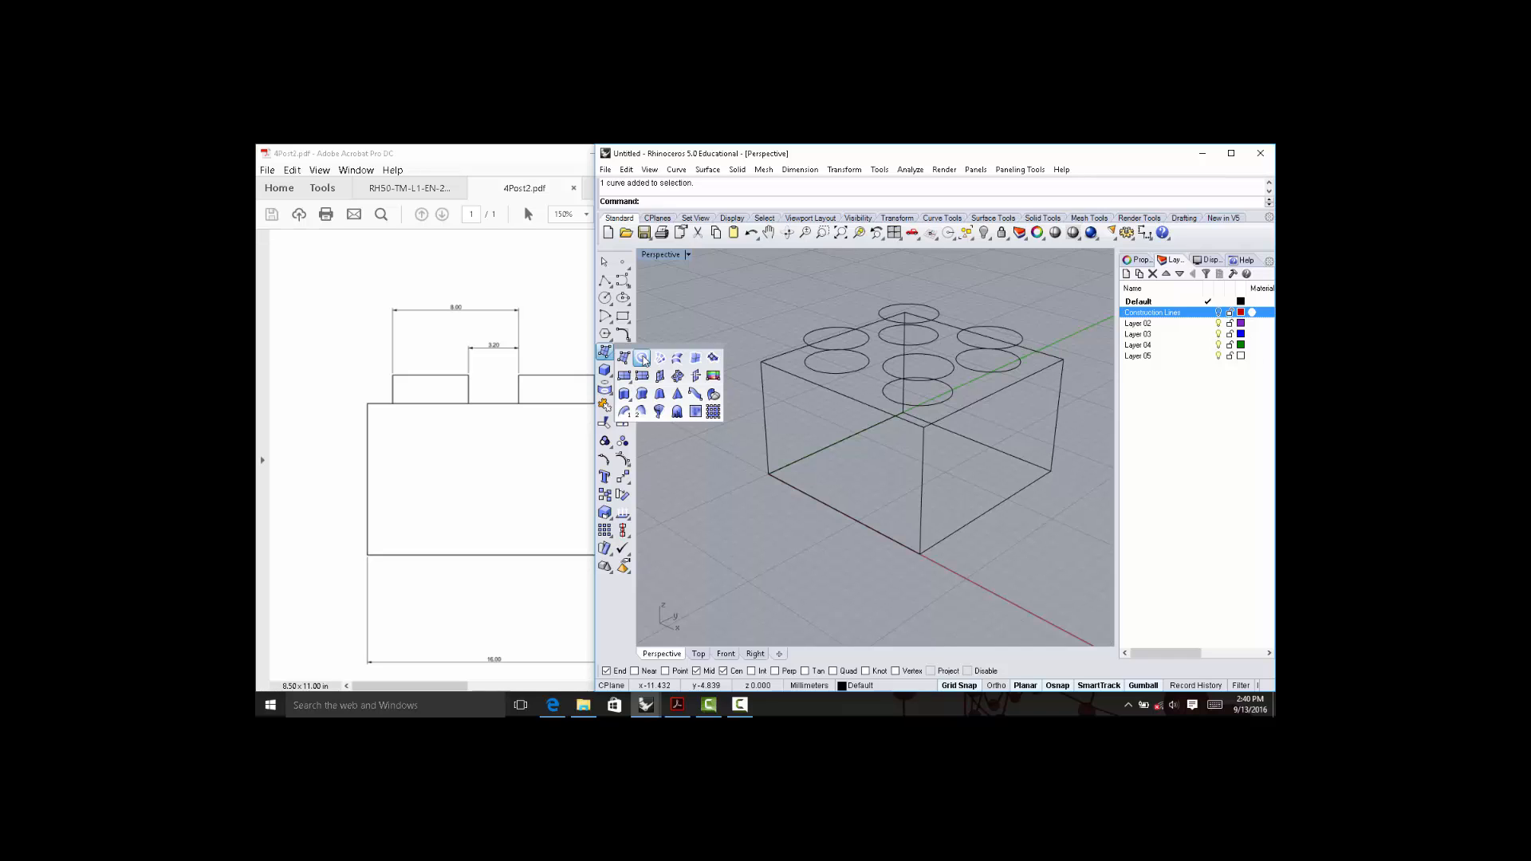
click(643, 359)
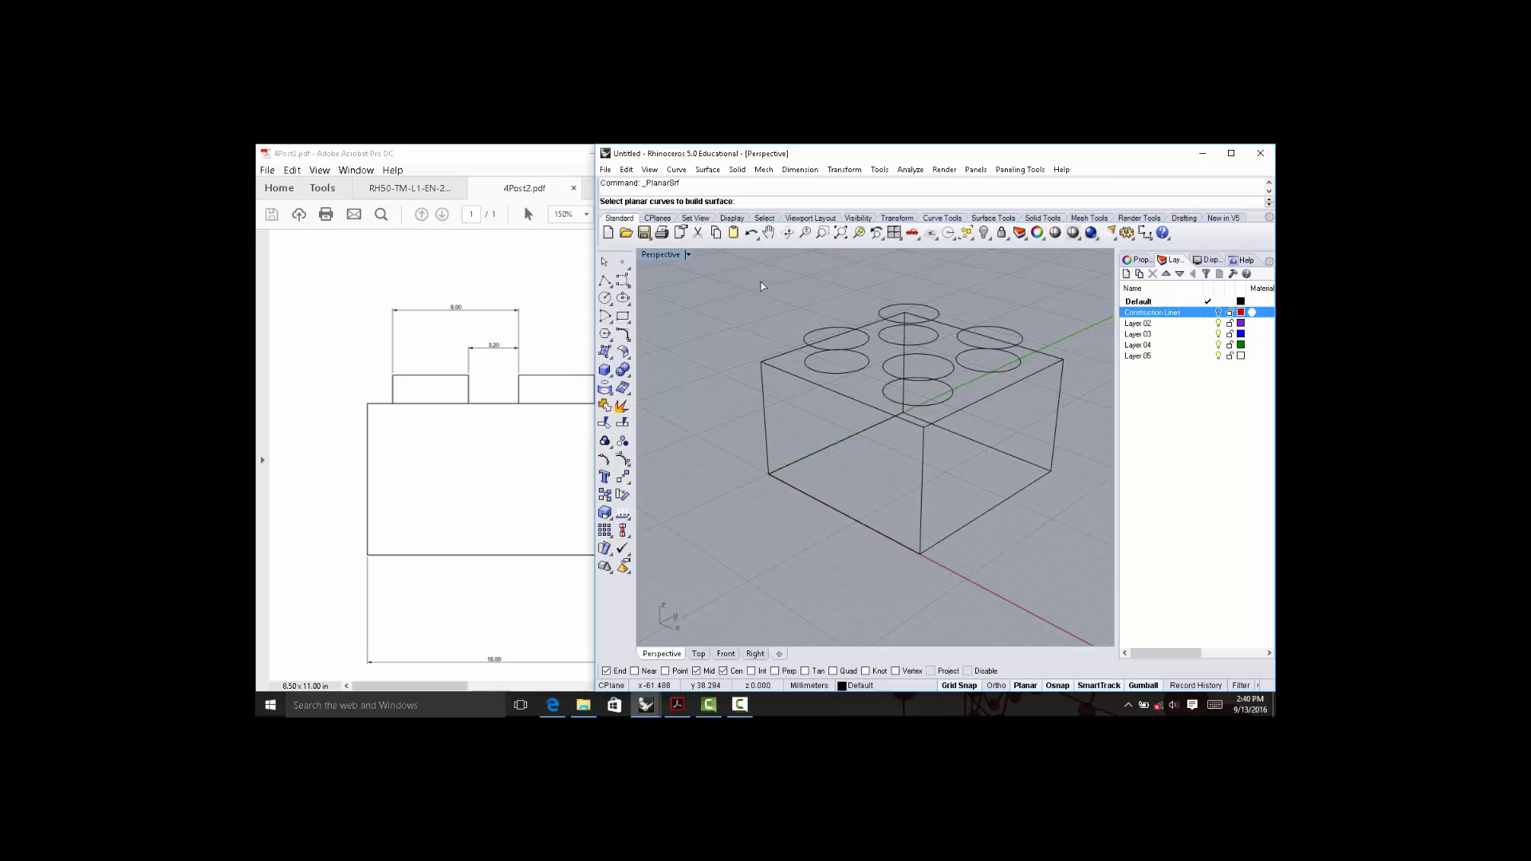
right_drag(973, 514, 997, 541)
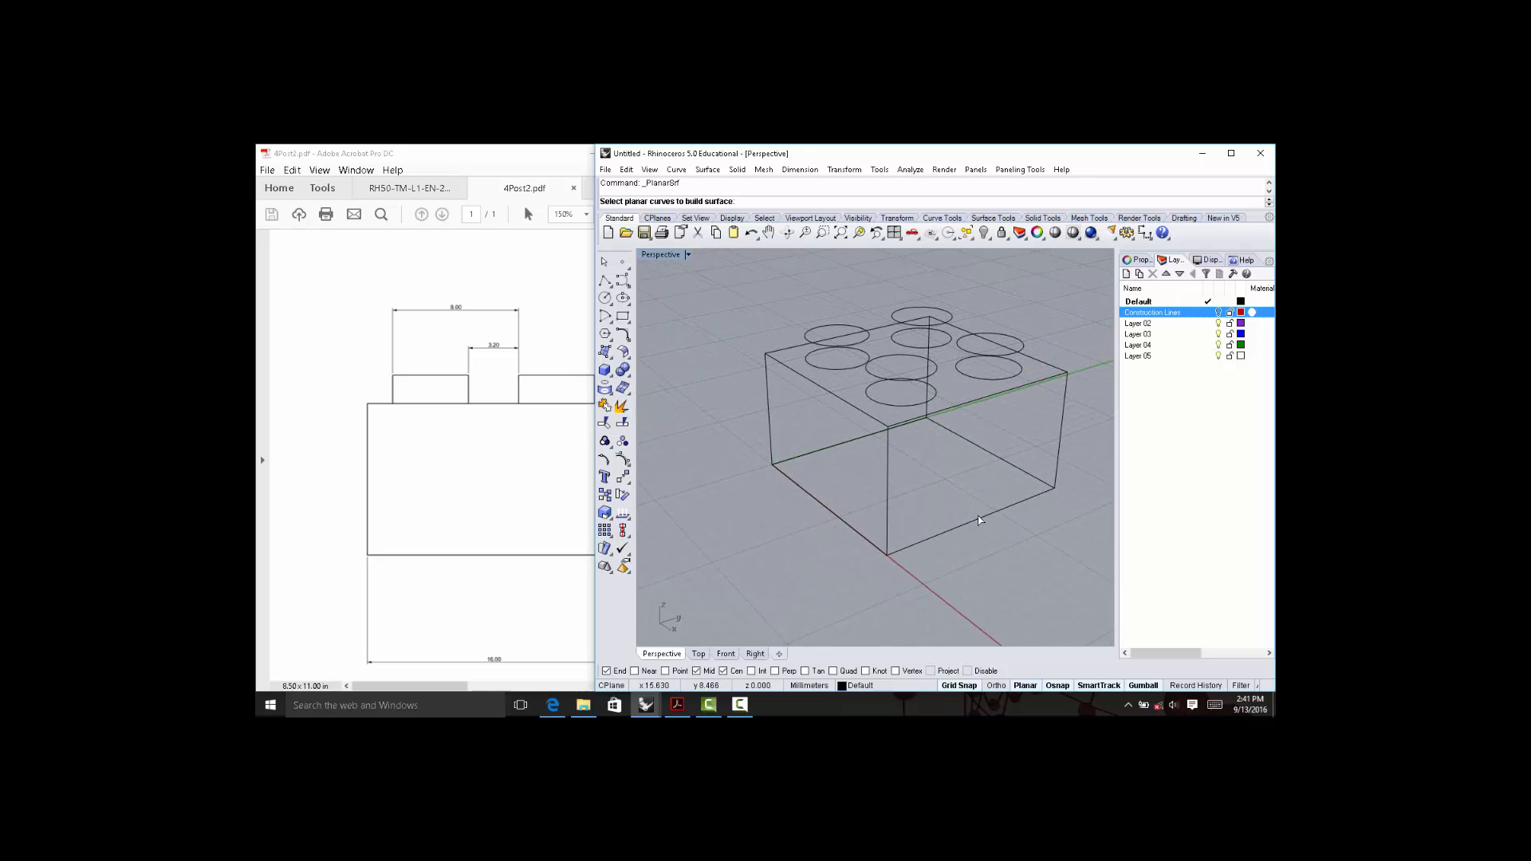
click(981, 523)
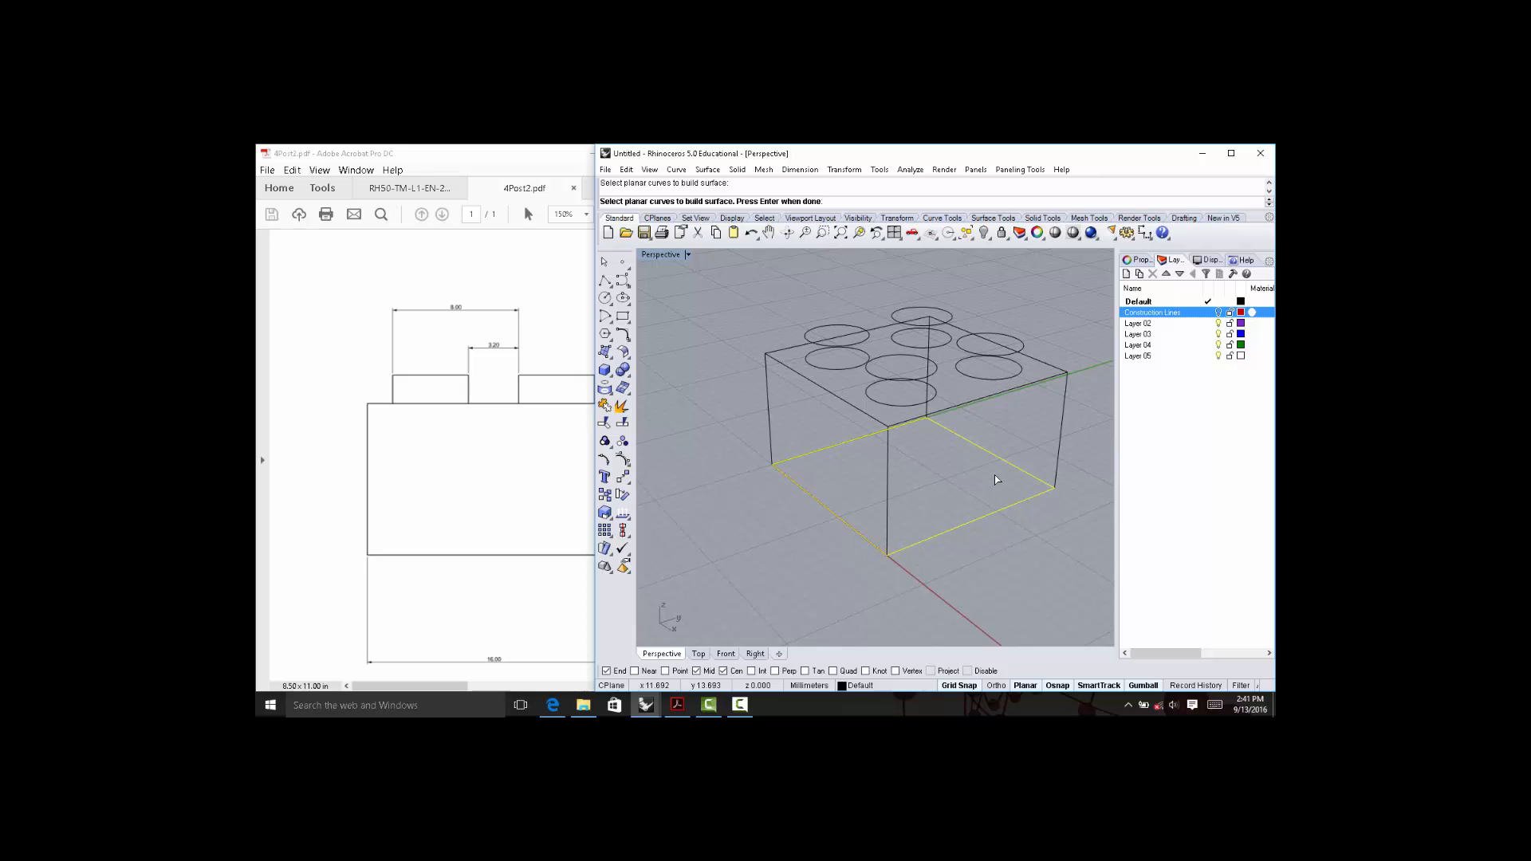
key(Return)
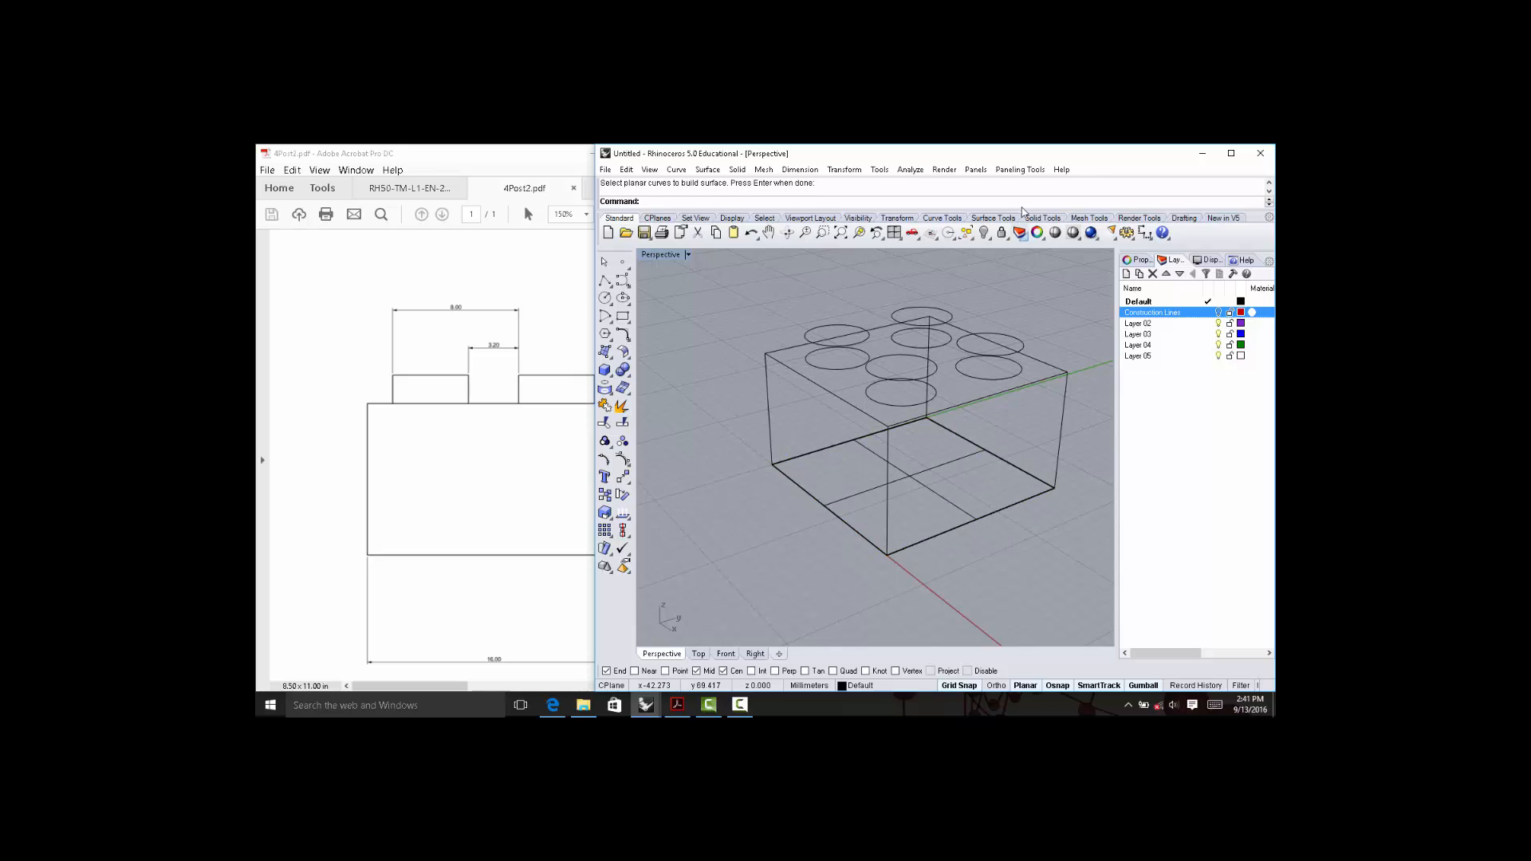
click(1074, 232)
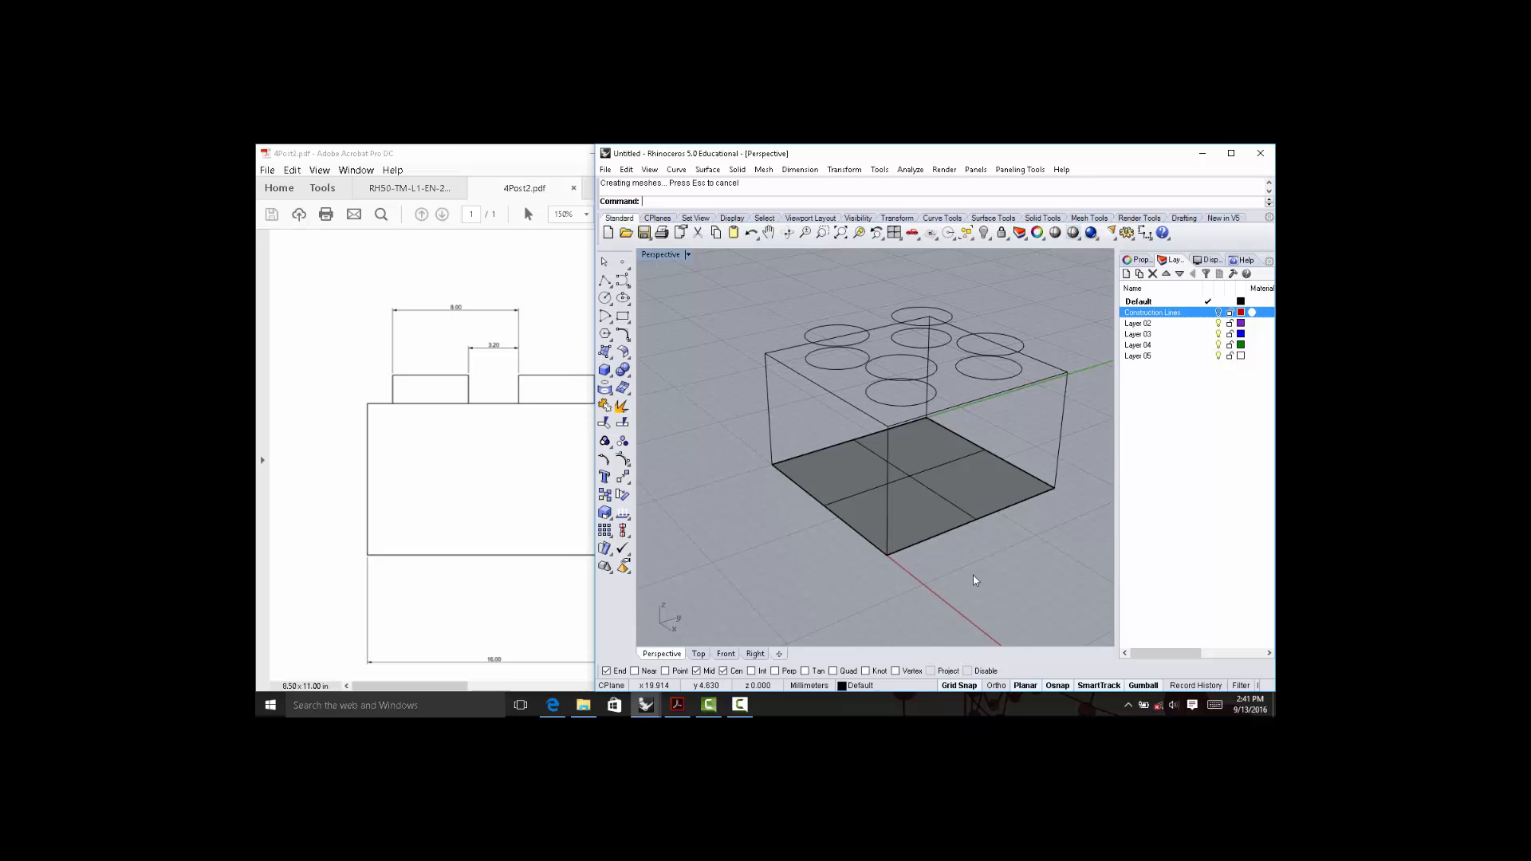
Explode the bottom rectangle curve, not the surface, into separate line segments.
right_drag(974, 576, 998, 533)
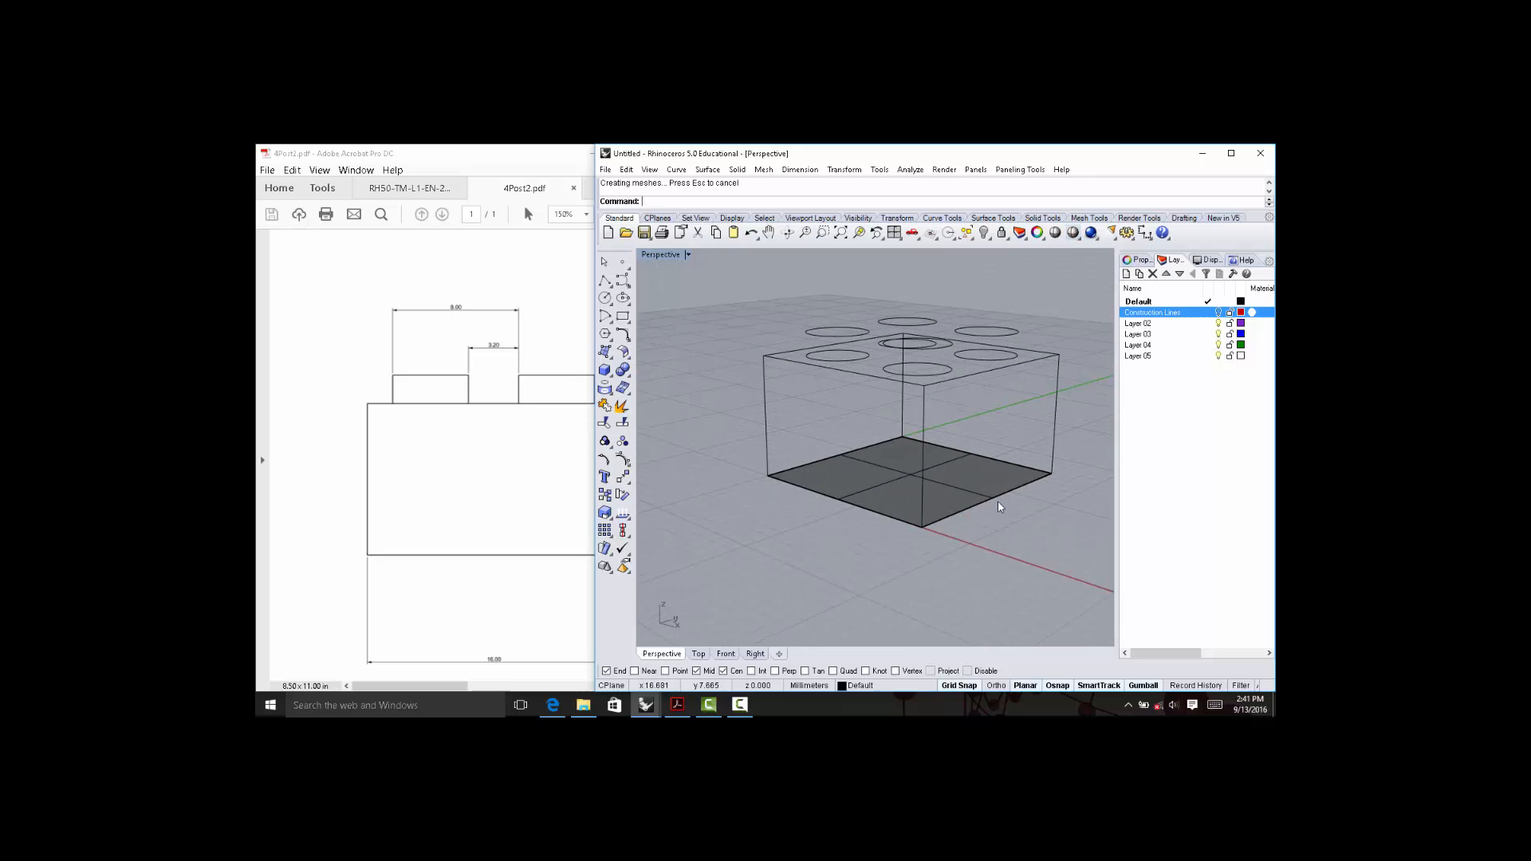
click(999, 505)
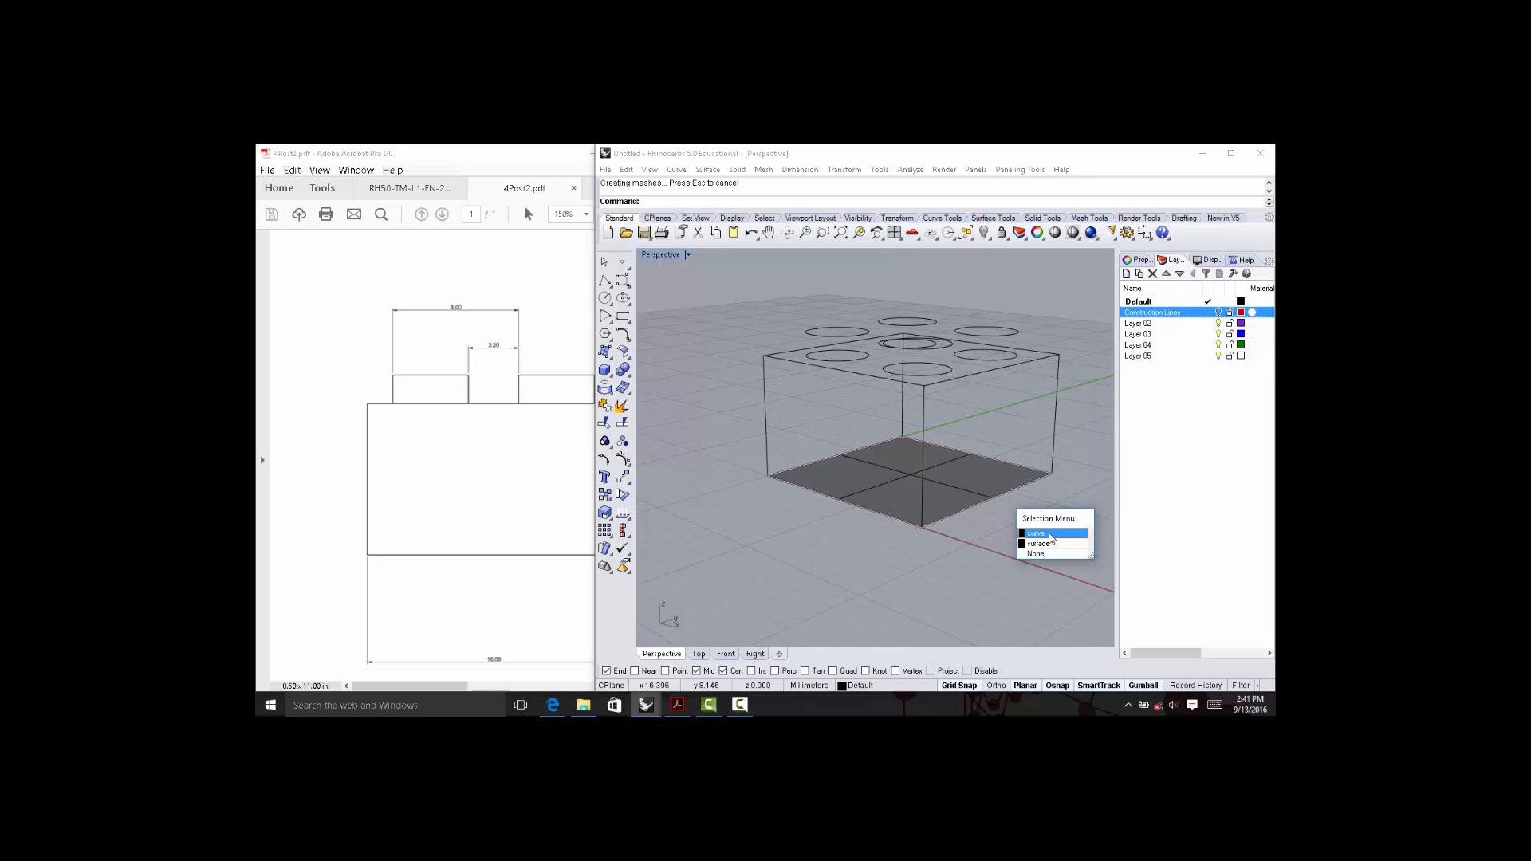
click(1050, 534)
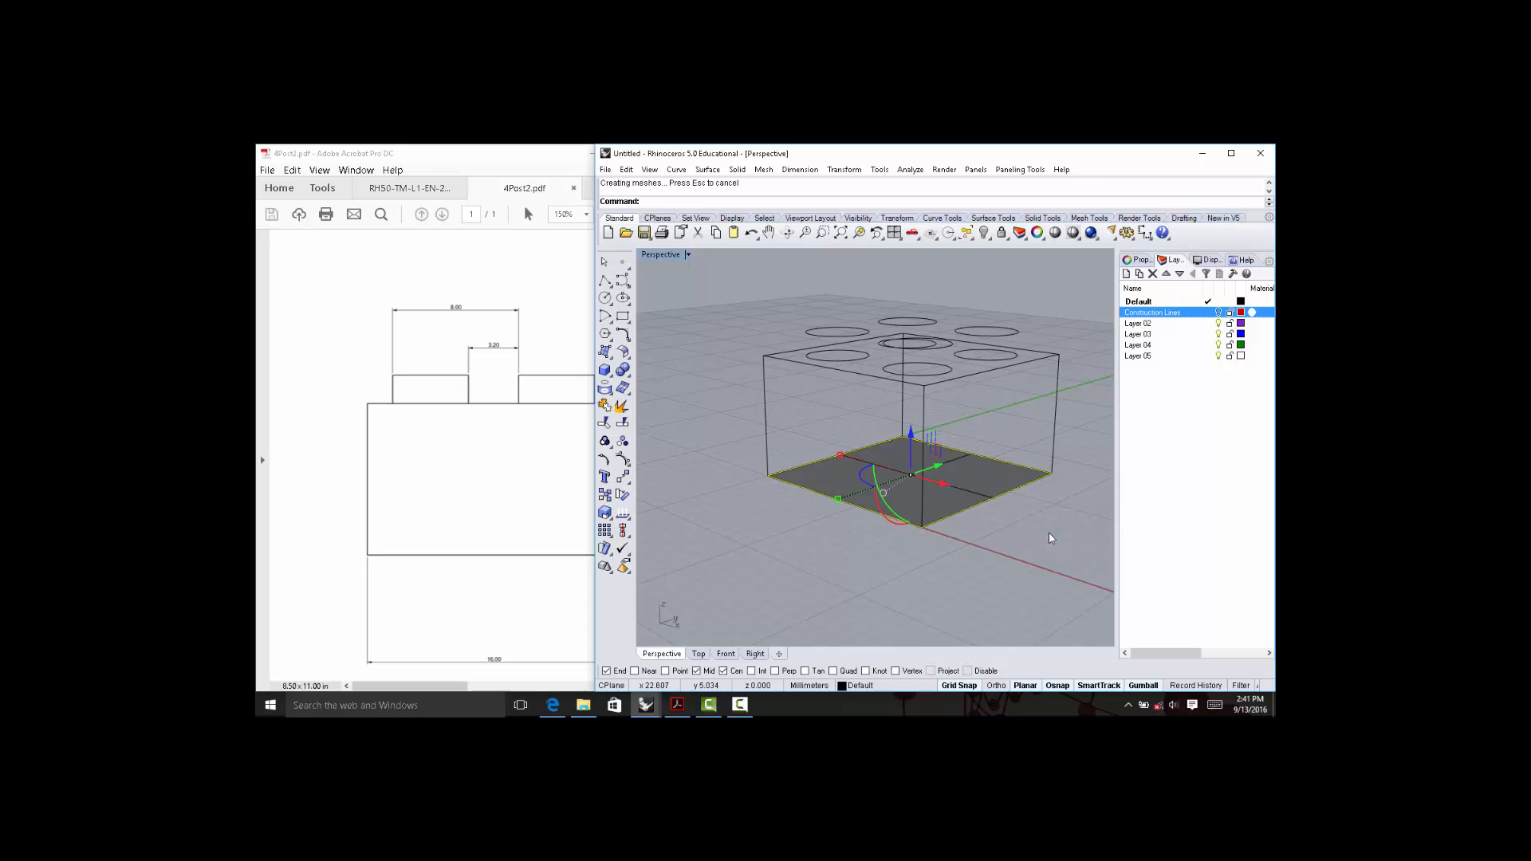
click(623, 407)
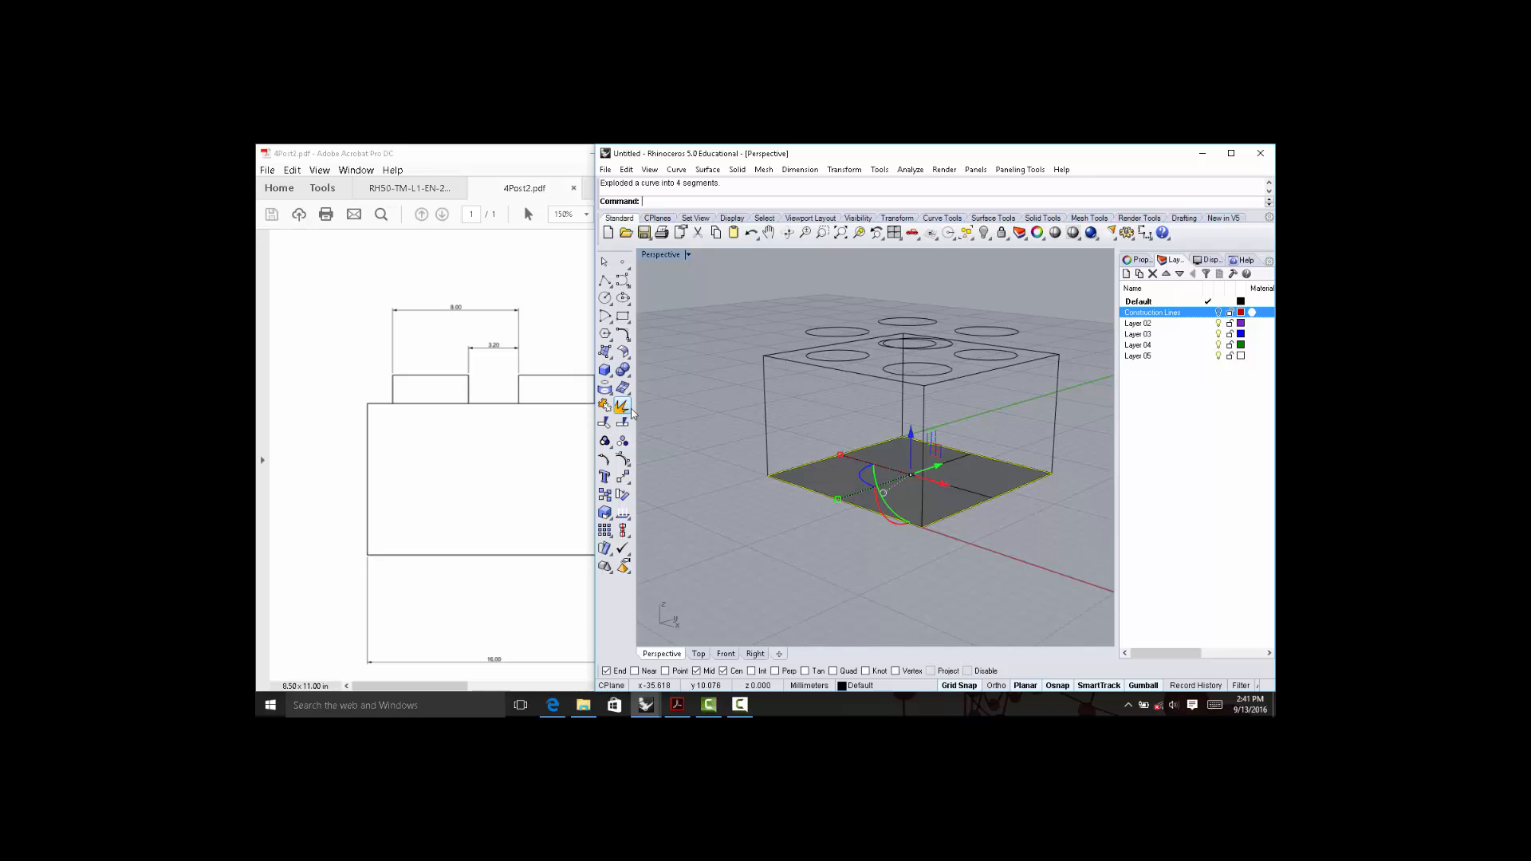
Check the exploded base outline by selecting its individual edge curves, then clear the selection.
click(946, 522)
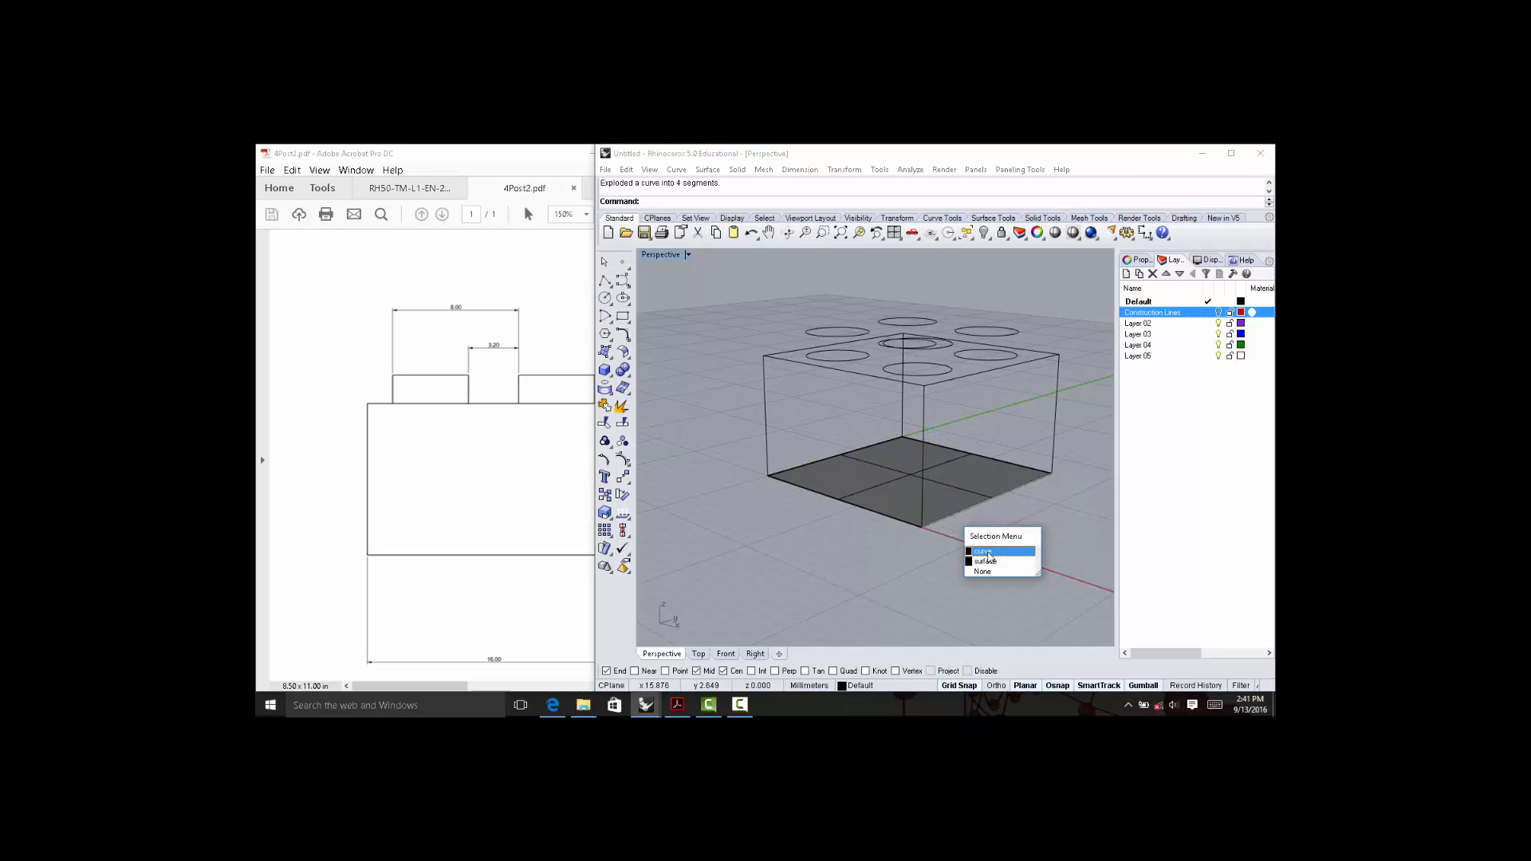
click(988, 555)
click(892, 522)
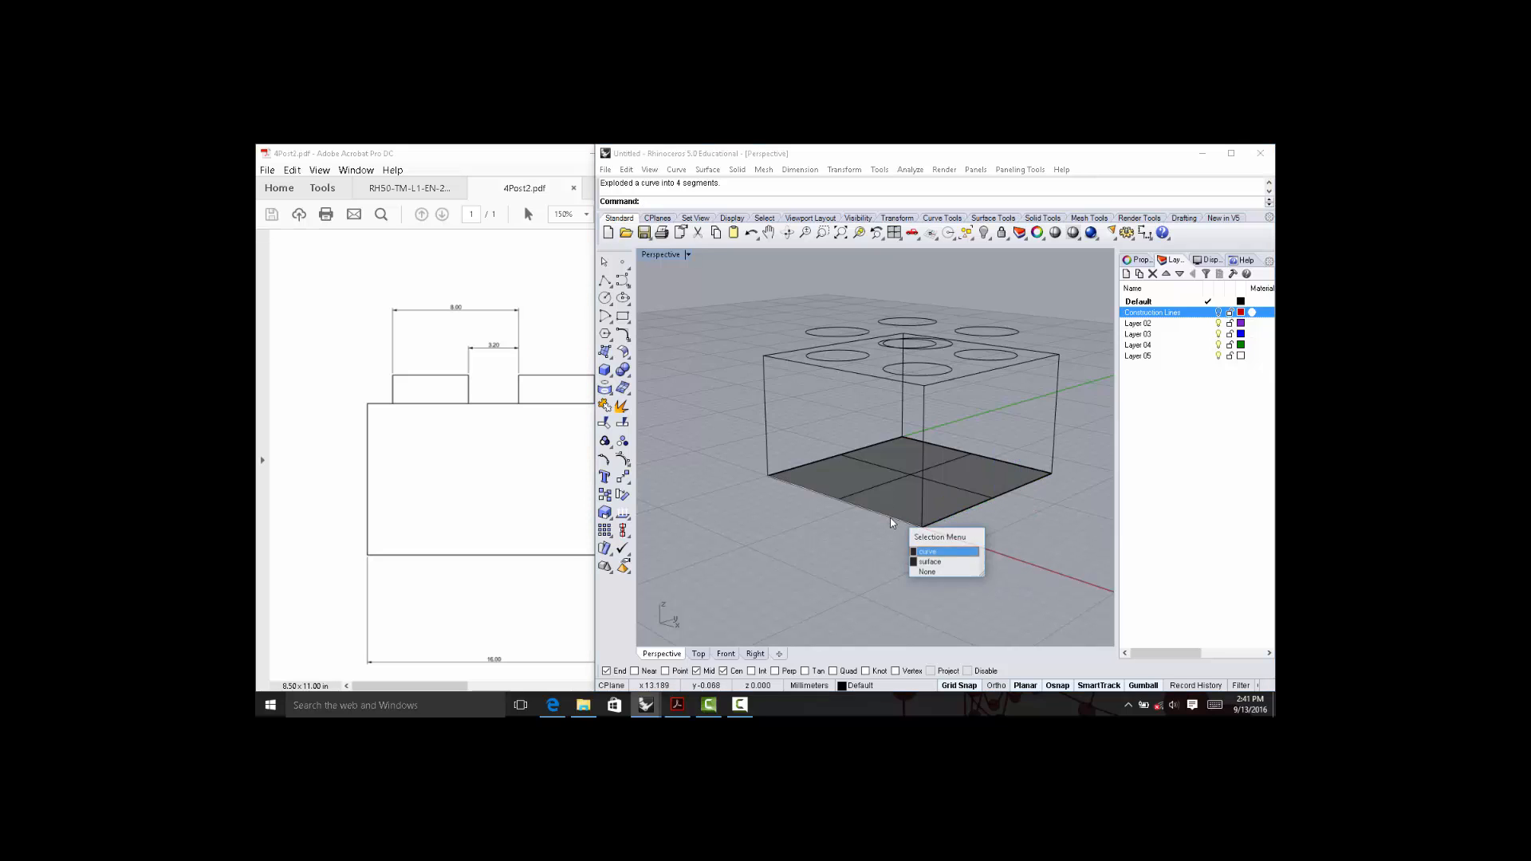
click(941, 556)
click(1006, 518)
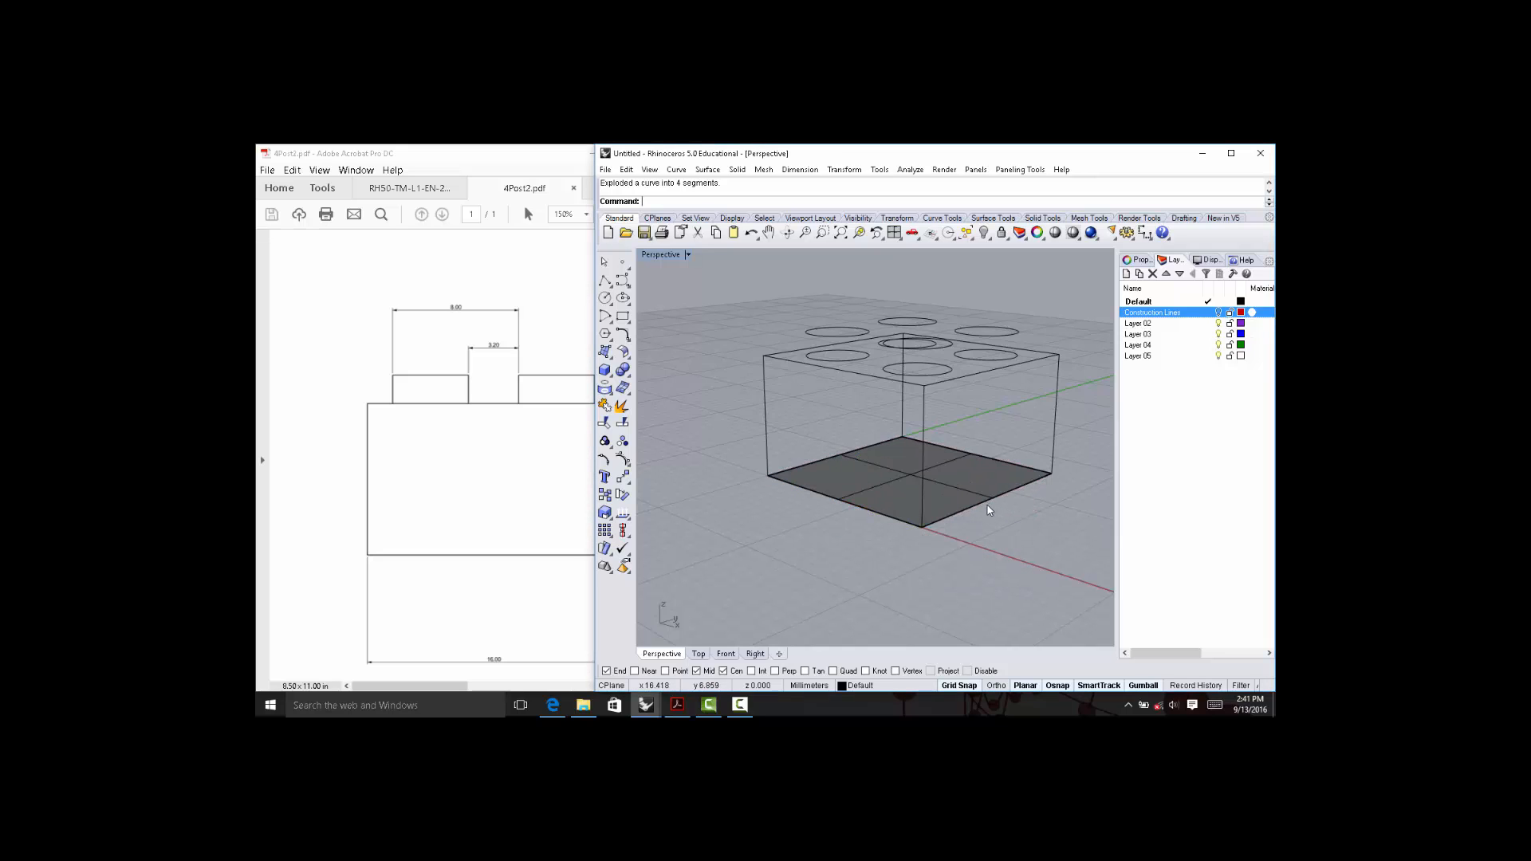
Create a planar surface from the top rectangle and the four post circles lying in its plane, then clear the selection.
click(974, 370)
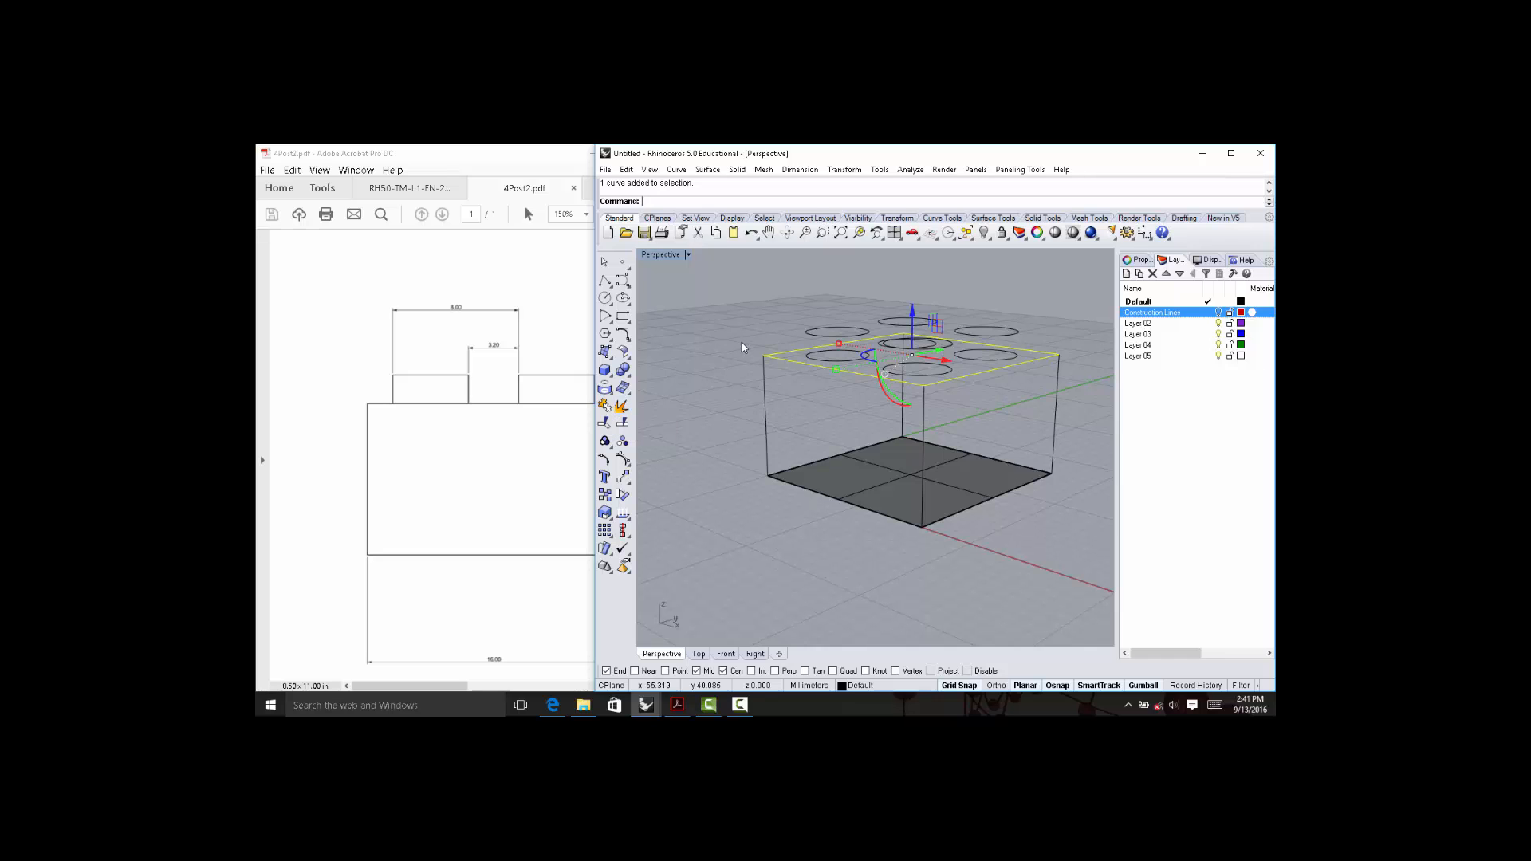
right_drag(744, 348, 792, 323)
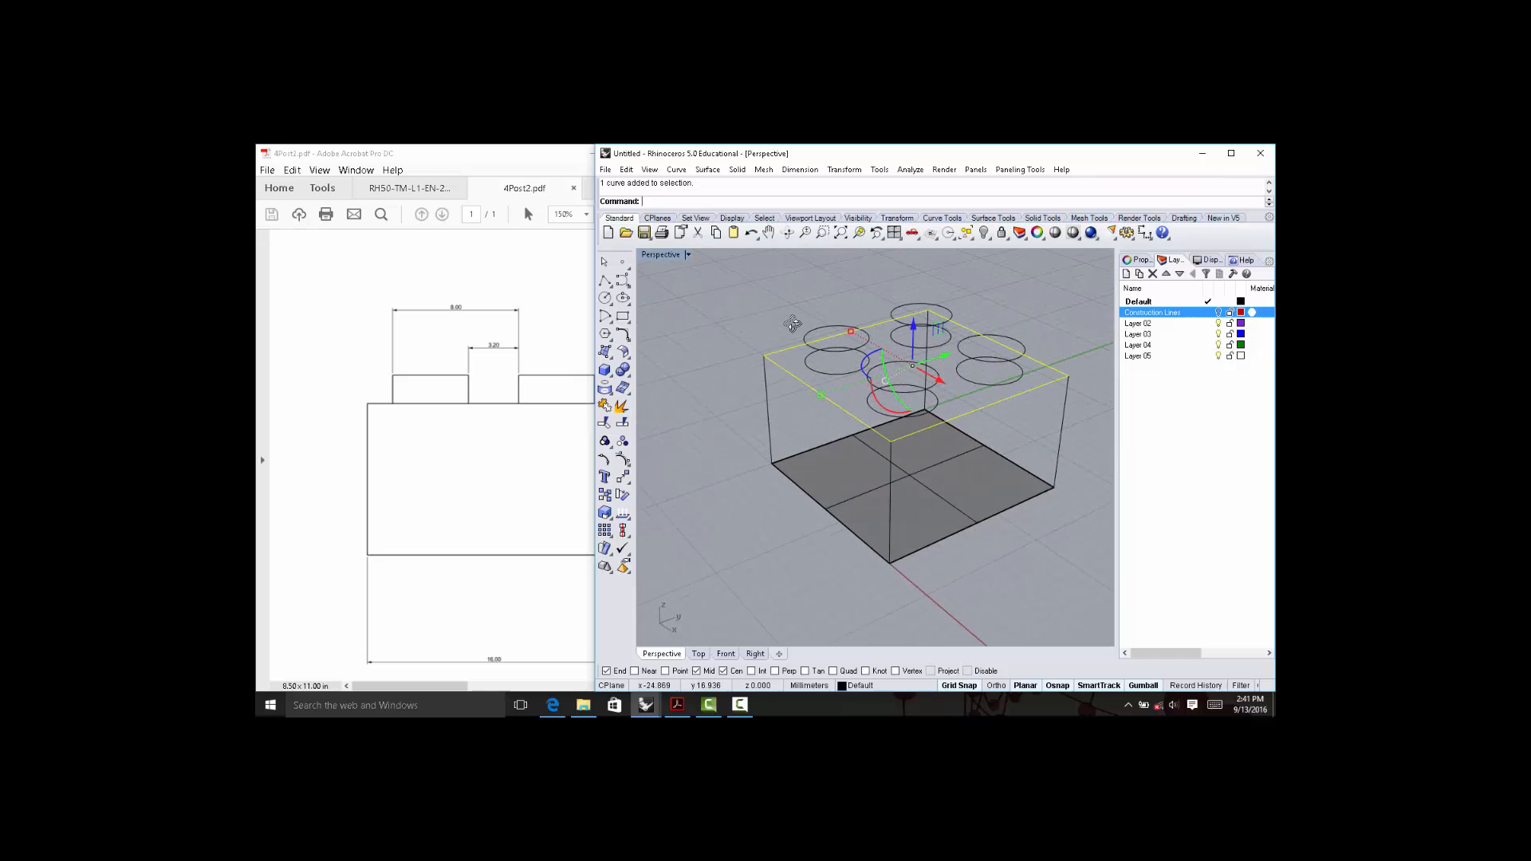
mouse_move(960, 423)
right_down()
mouse_move(960, 469)
mouse_move(993, 430)
mouse_move(984, 453)
mouse_move(952, 403)
right_up()
shift+click(954, 406)
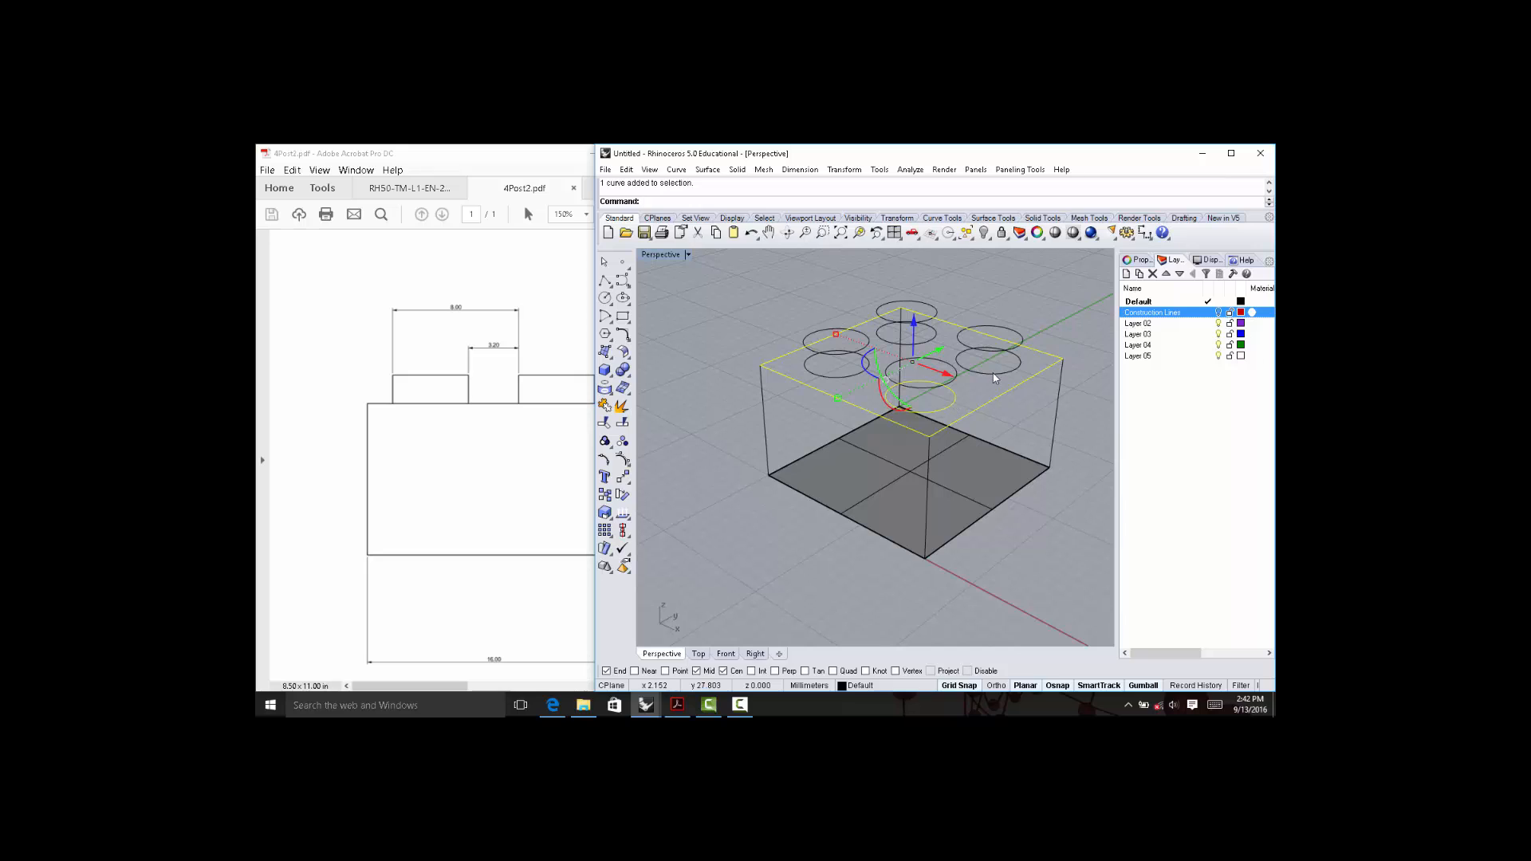
shift+click(852, 376)
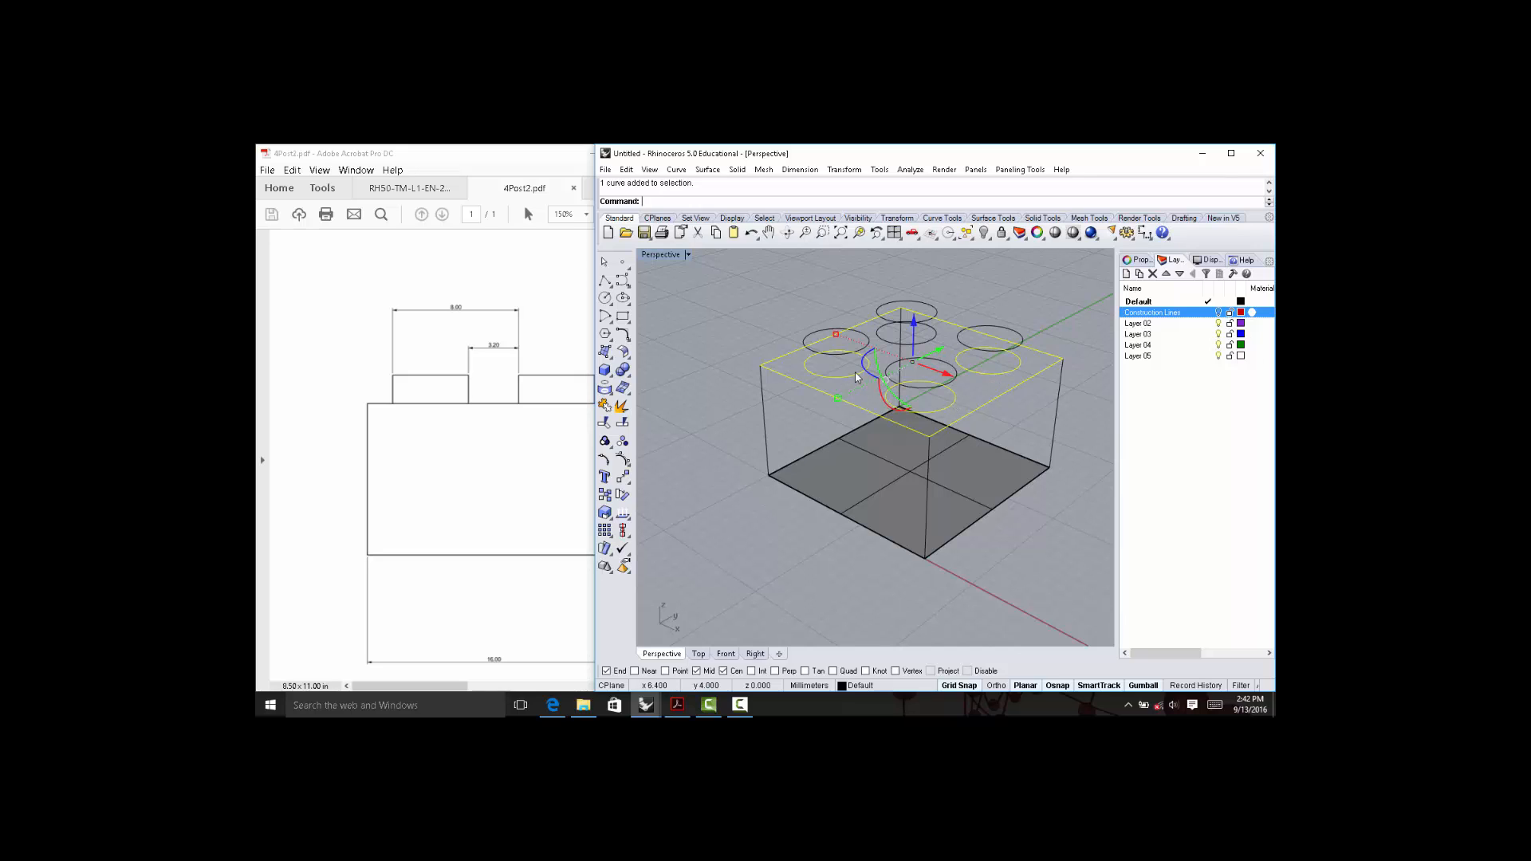
shift+click(936, 342)
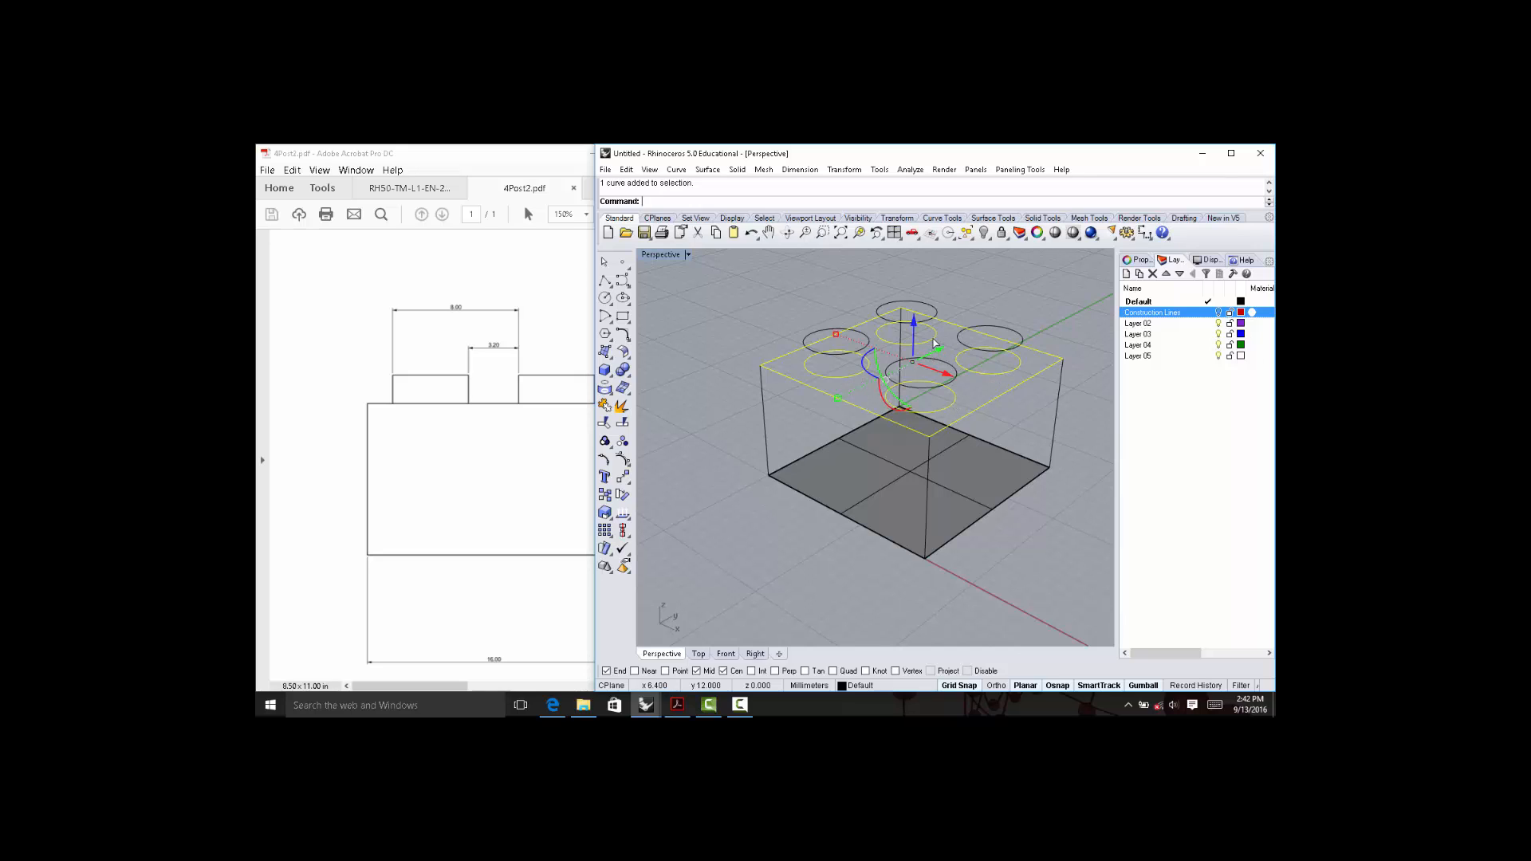
click(612, 360)
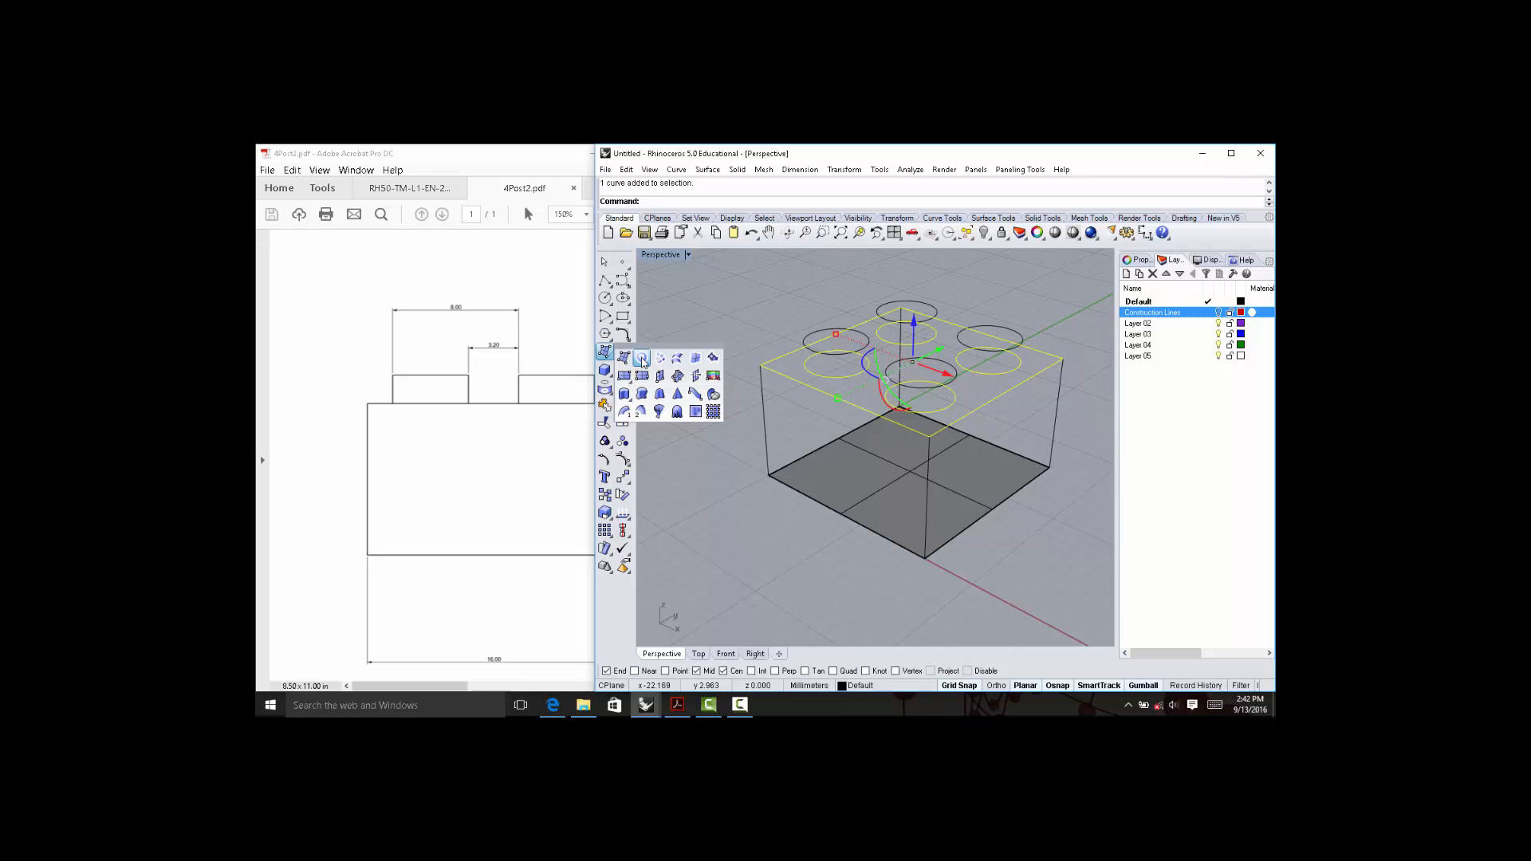
click(643, 361)
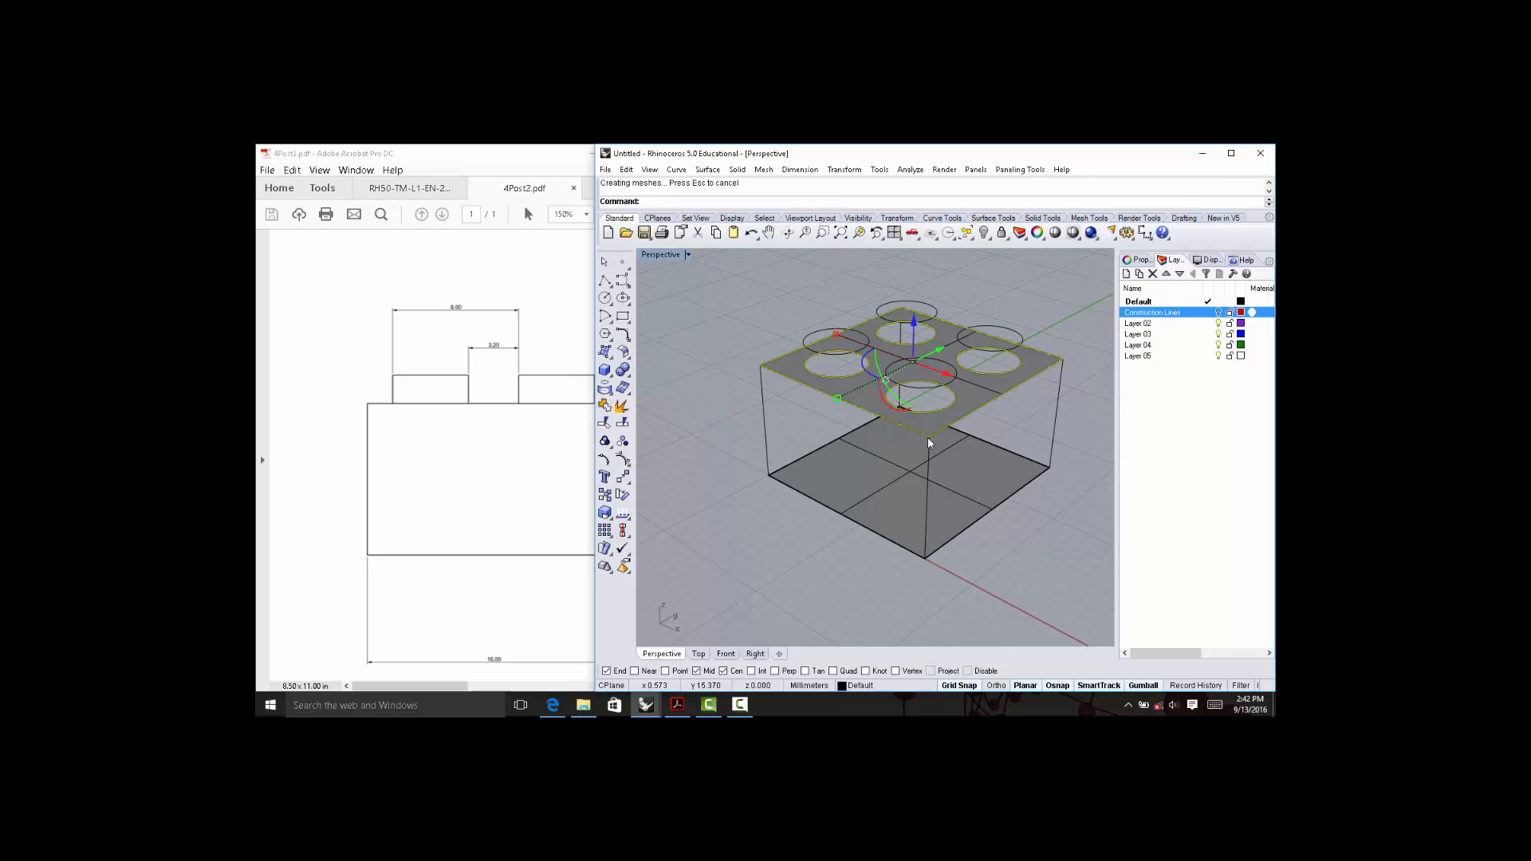
right_drag(926, 437, 974, 455)
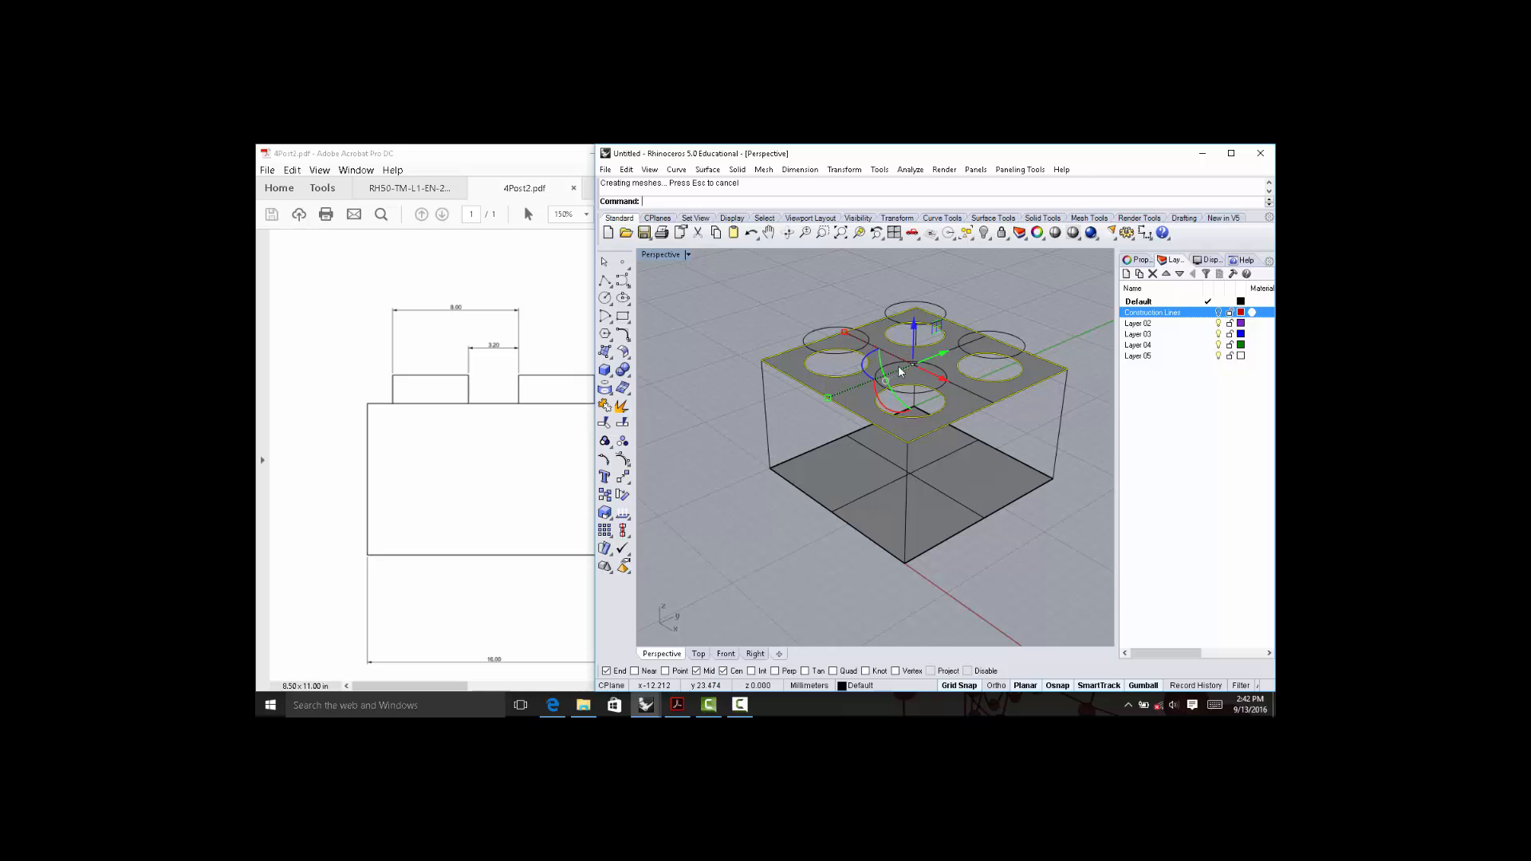
right_drag(1047, 316, 1056, 367)
key(Escape)
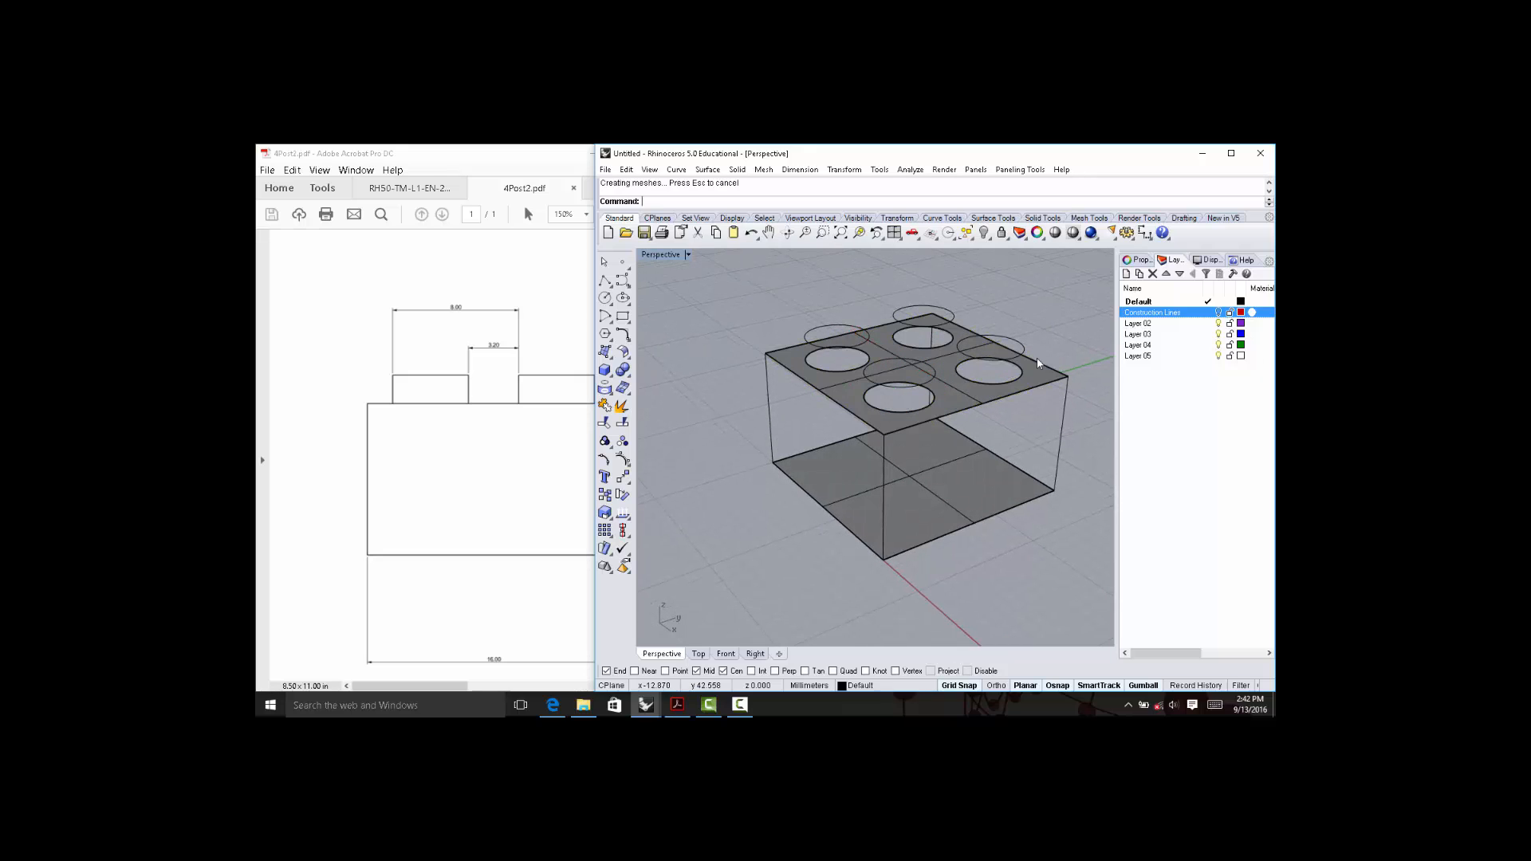
Explode the brick's top rectangle curve, not the surface, into separate line segments.
click(1040, 390)
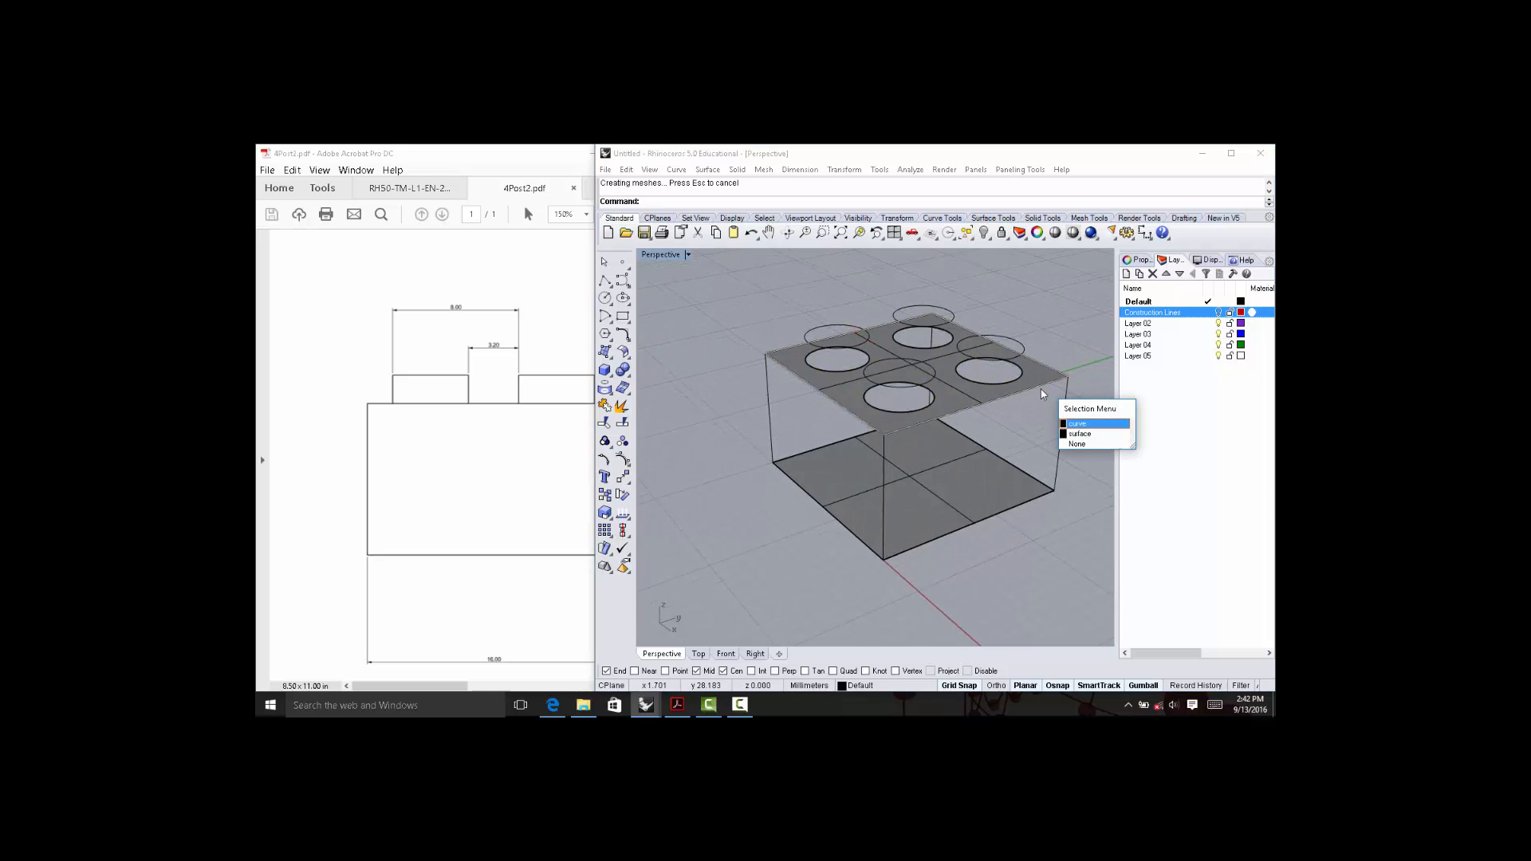
click(1077, 424)
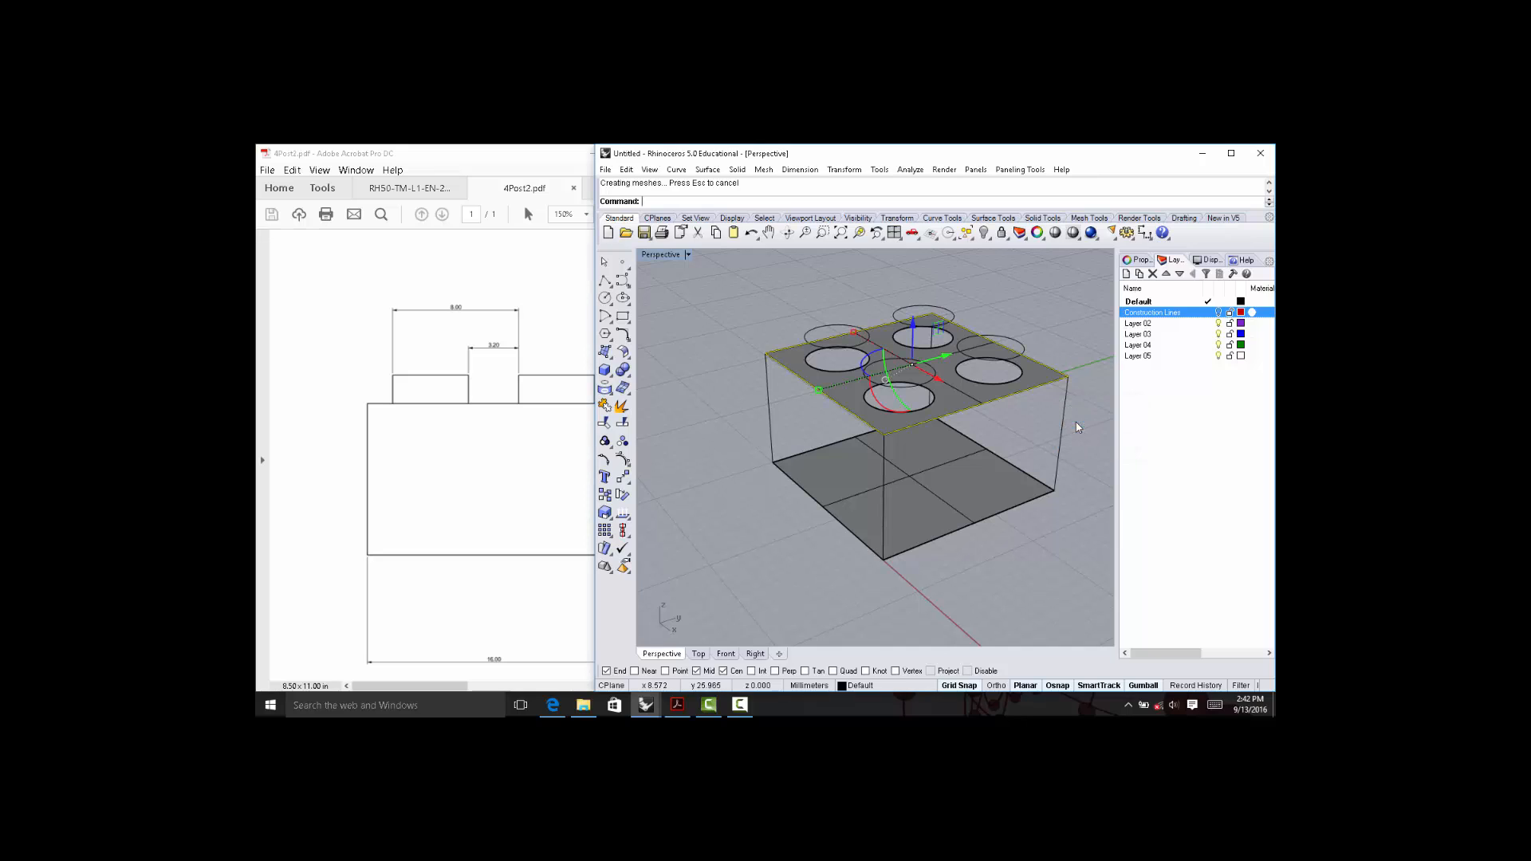
click(621, 406)
Create a planar surface with PlanarSrf on the brick's positive-X side from its top, bottom and two vertical edge curves.
click(921, 422)
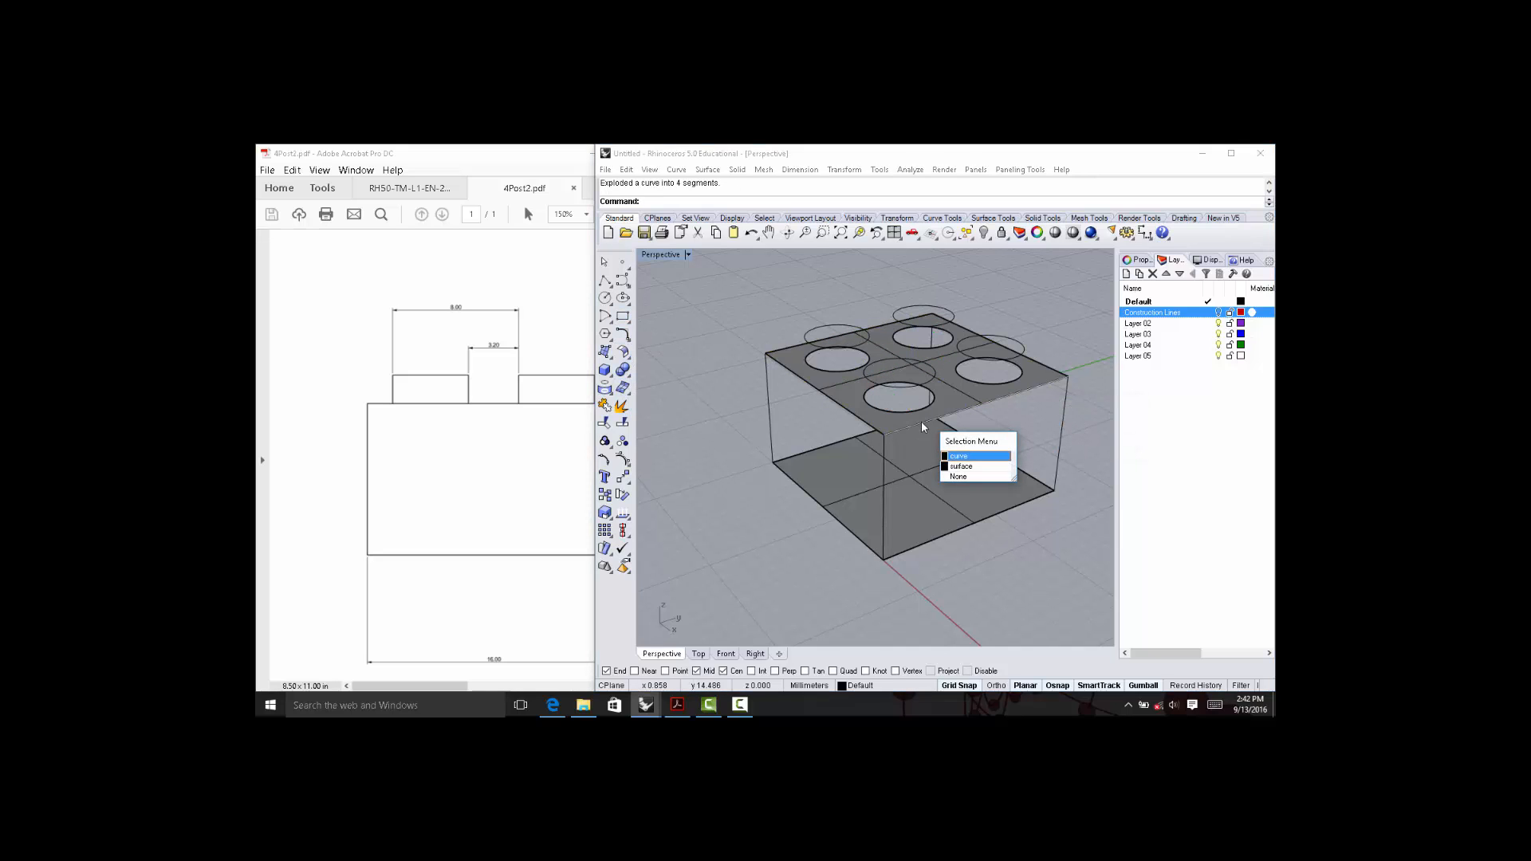
click(968, 457)
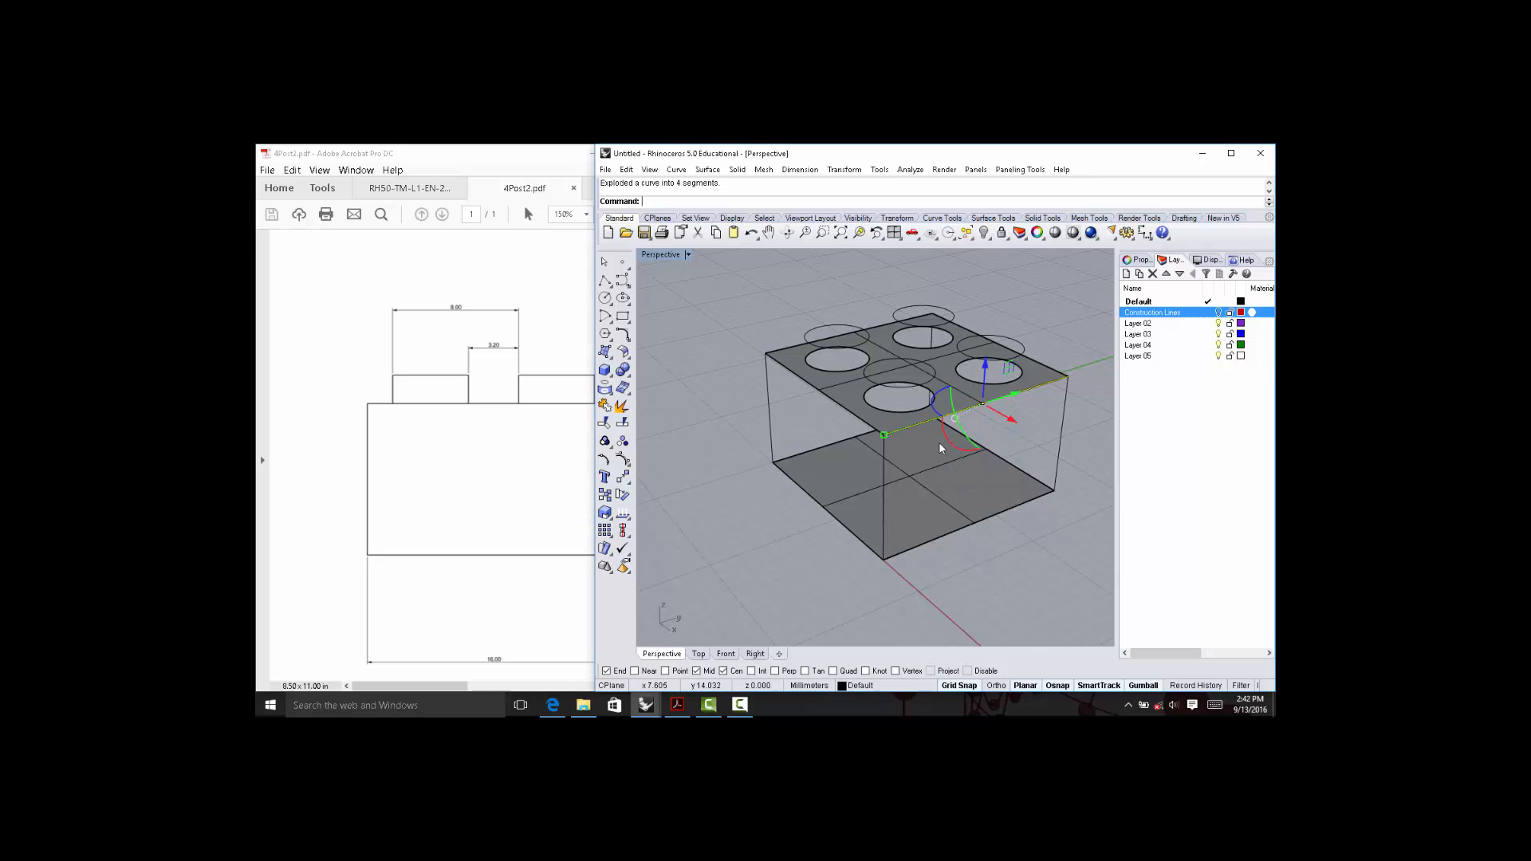
shift+click(883, 490)
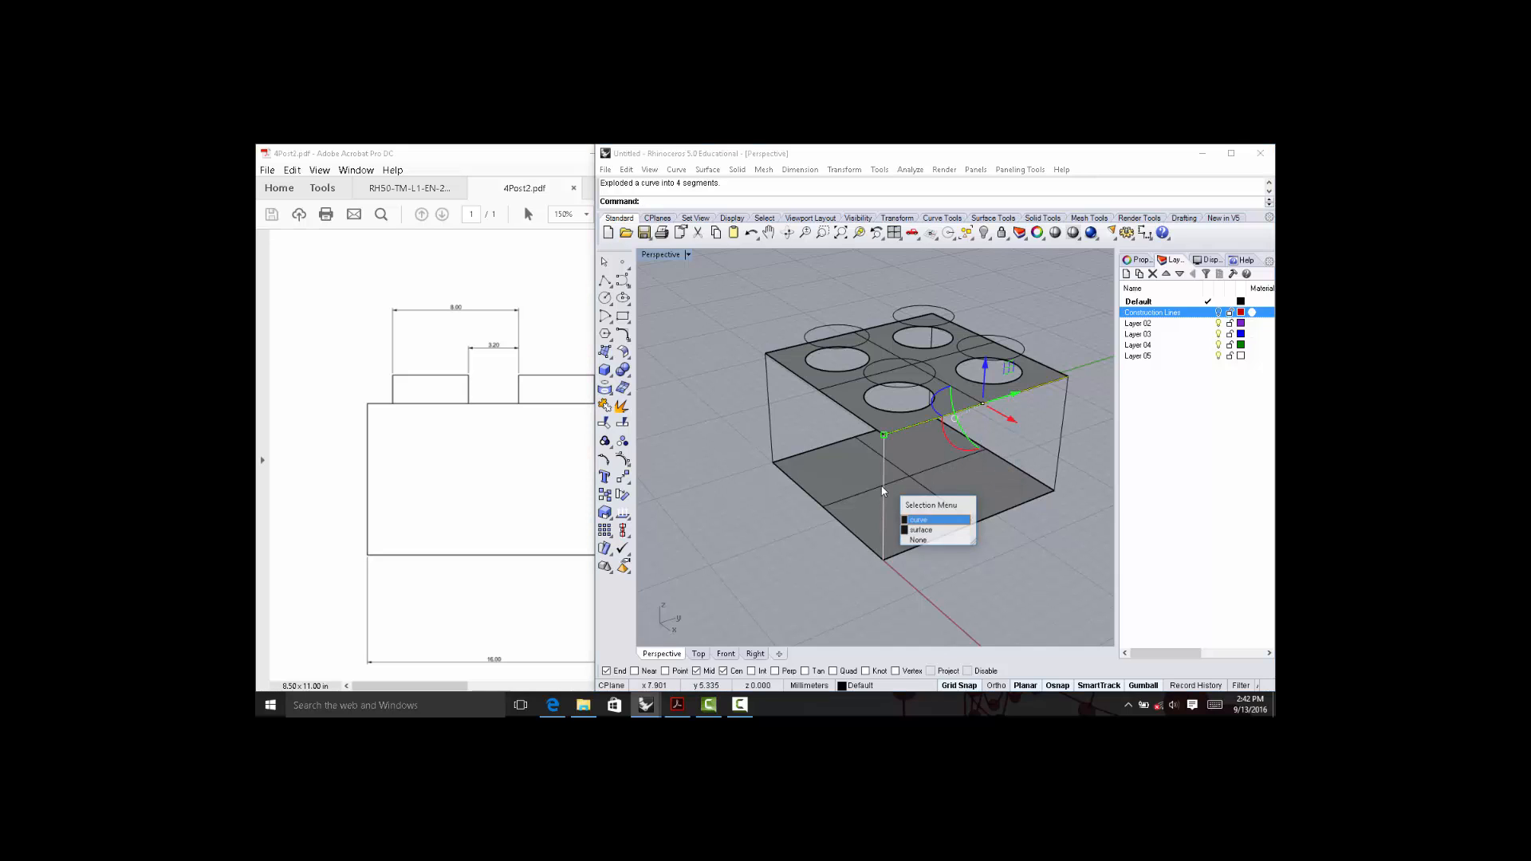
click(928, 519)
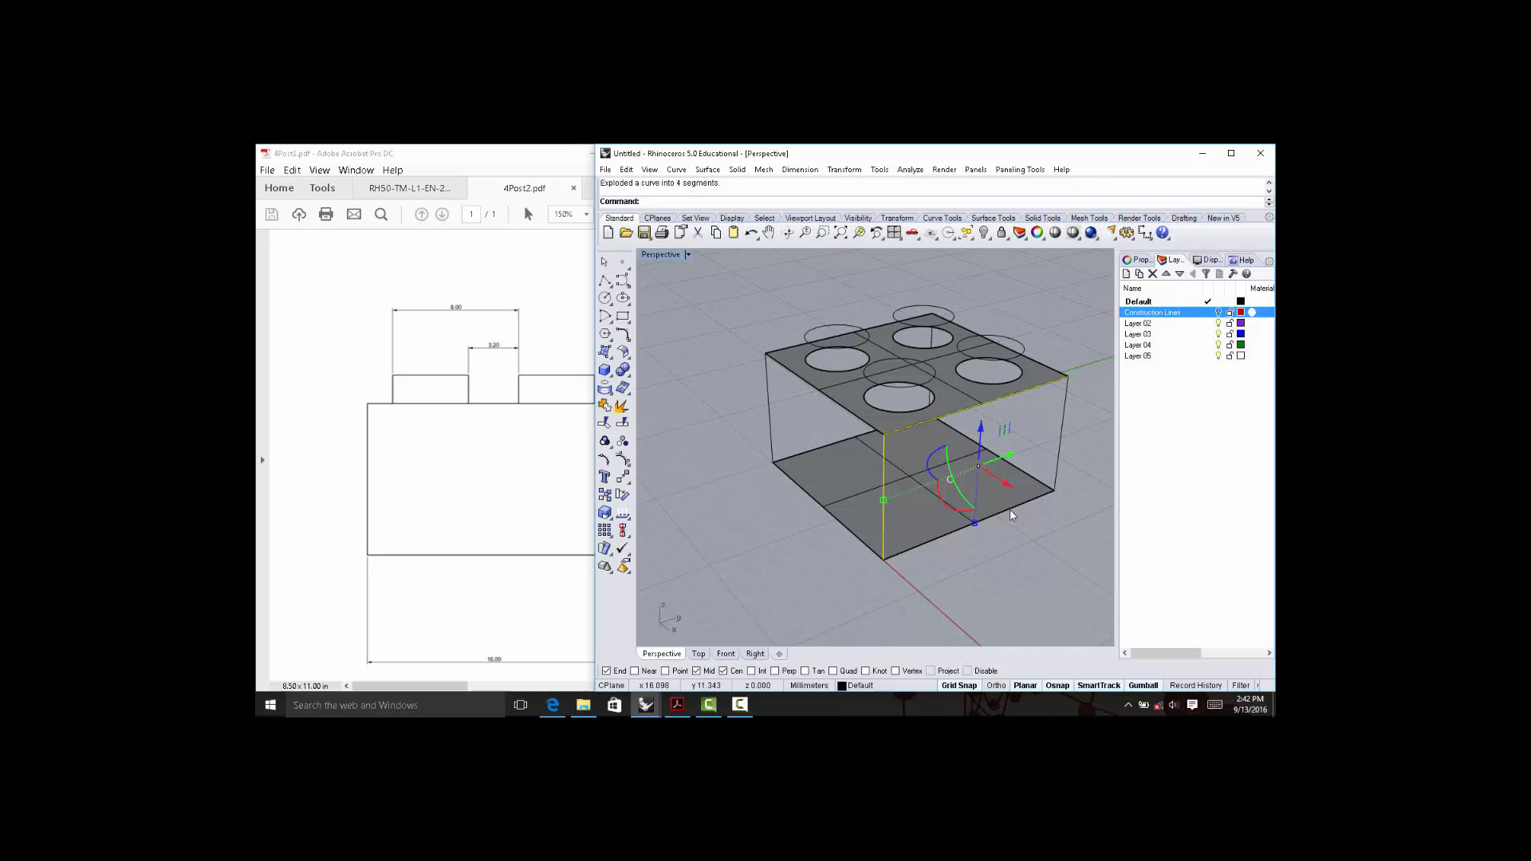
shift+click(1010, 508)
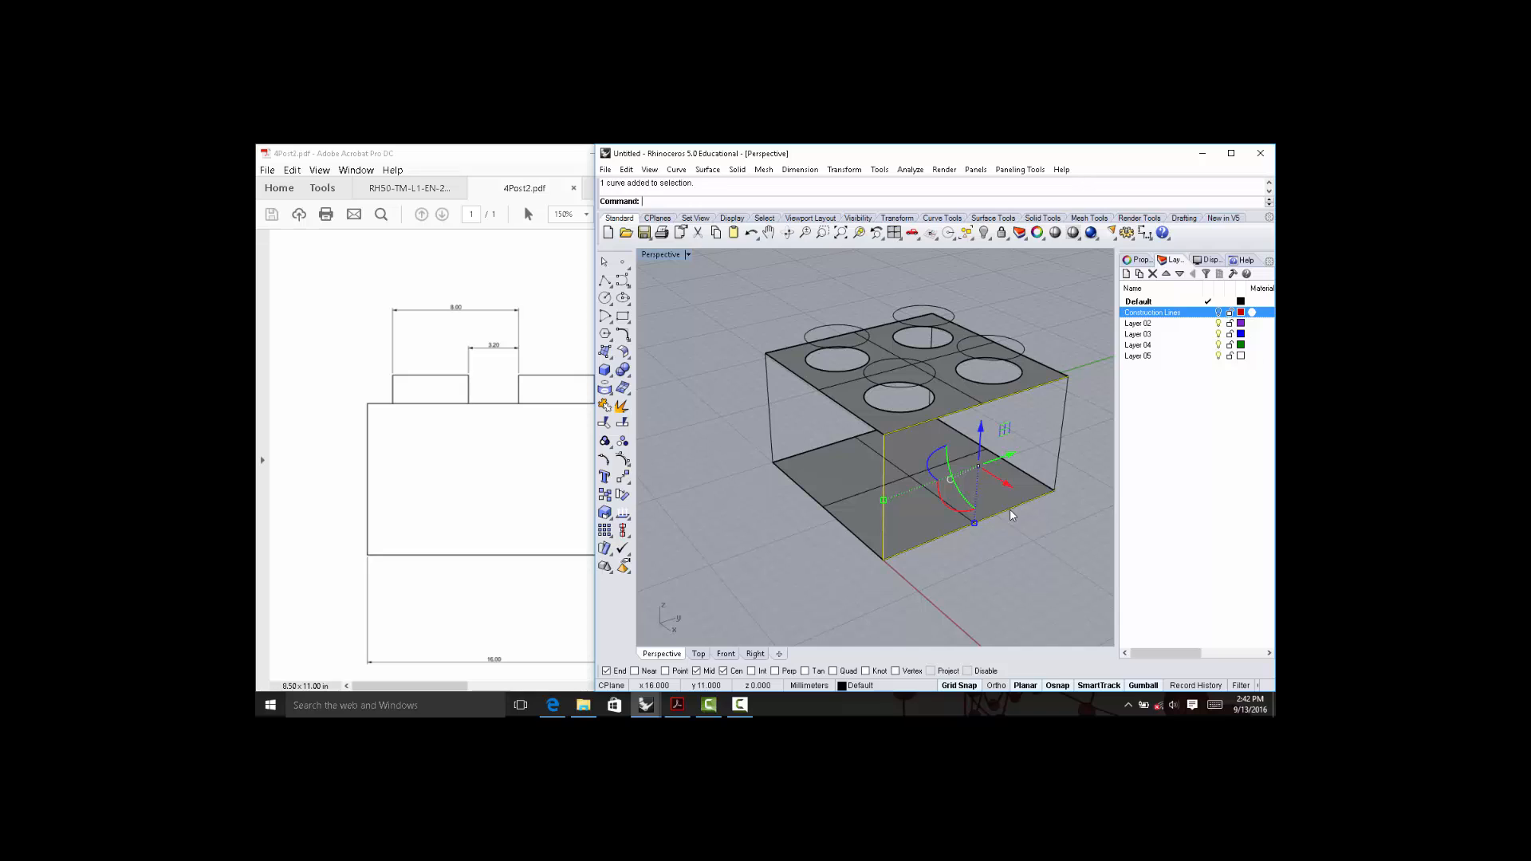
shift+click(1062, 445)
text(PlanarSrf)
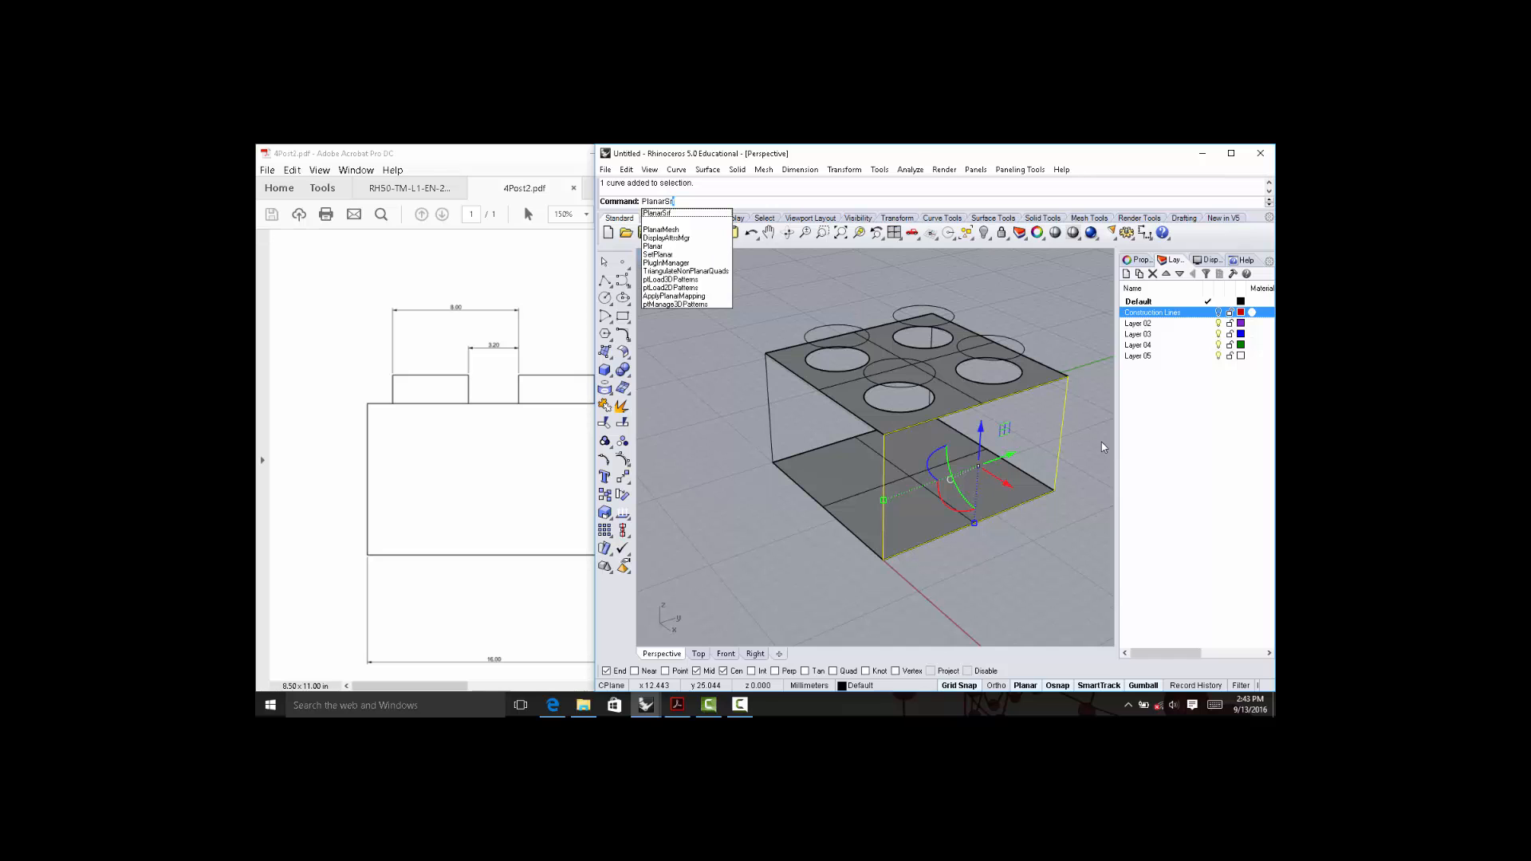
key(Return)
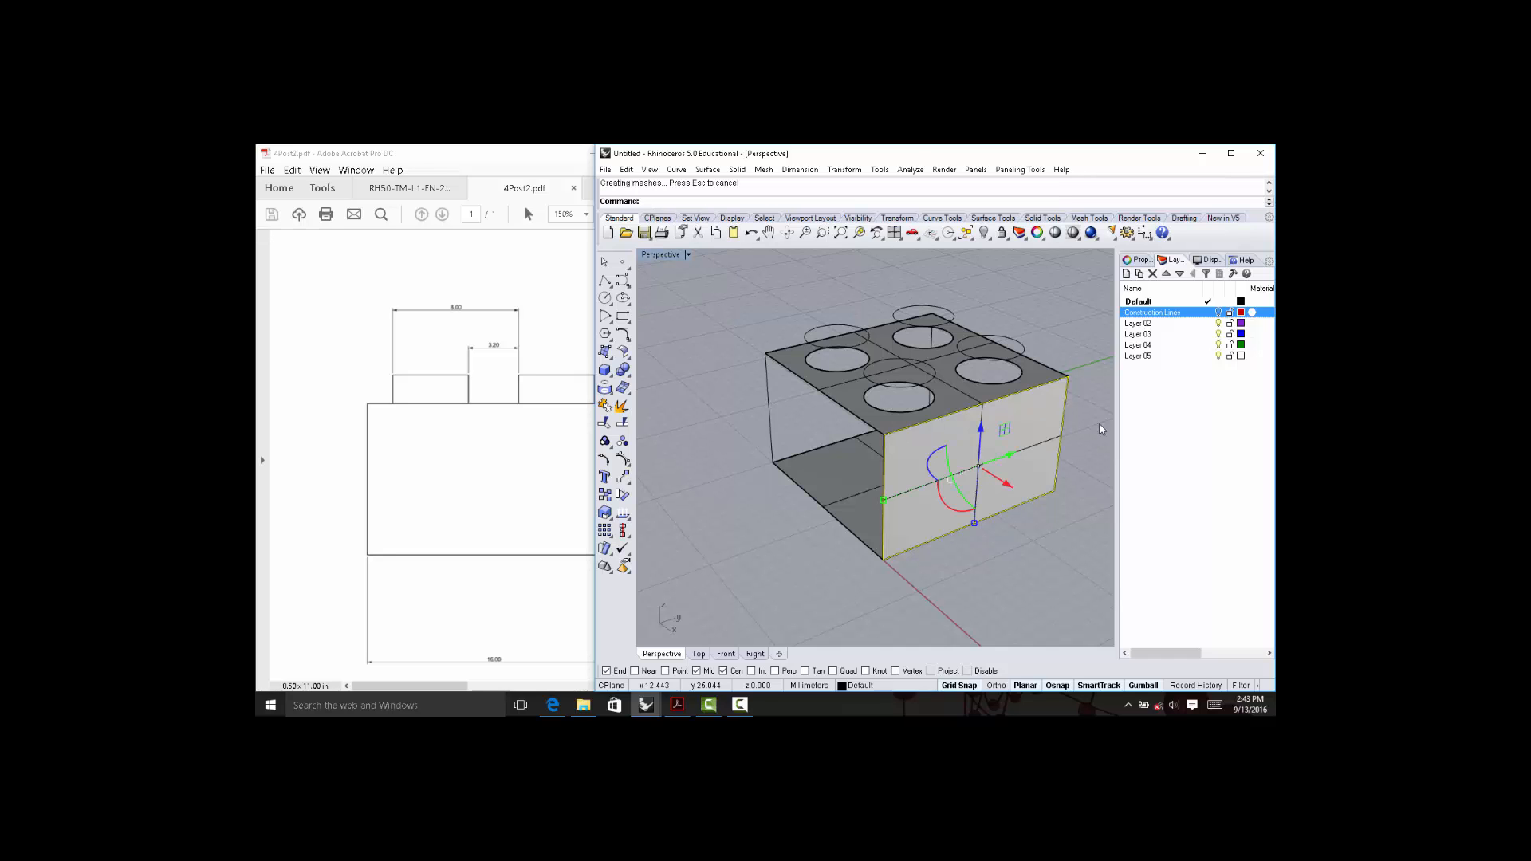
Clear the selection and build the brick's front side, along the X axis, as a planar surface from its four boundary curves.
right_drag(876, 558, 1057, 535)
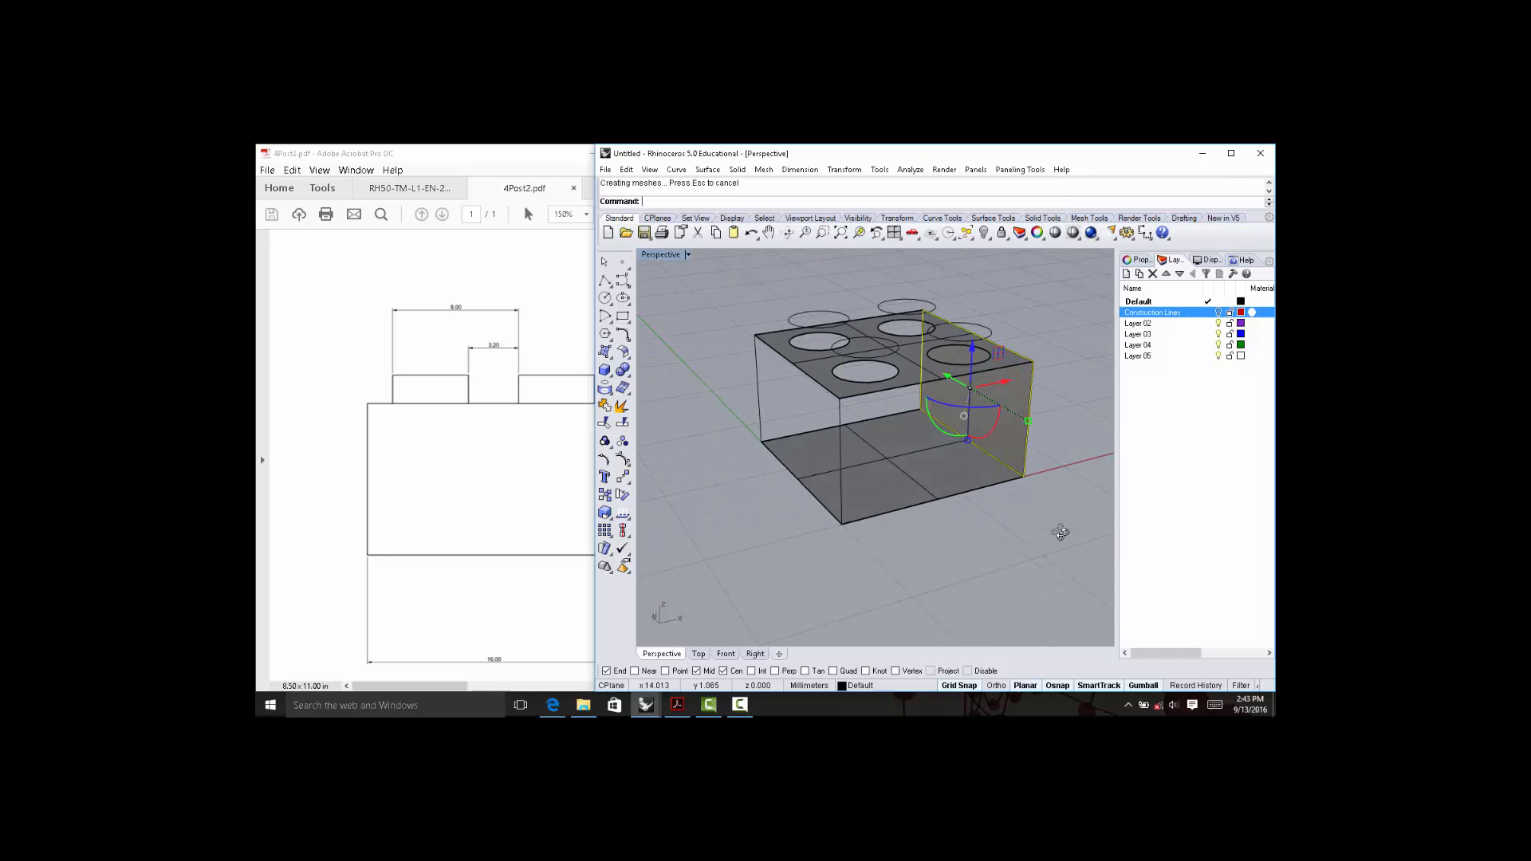
click(1054, 532)
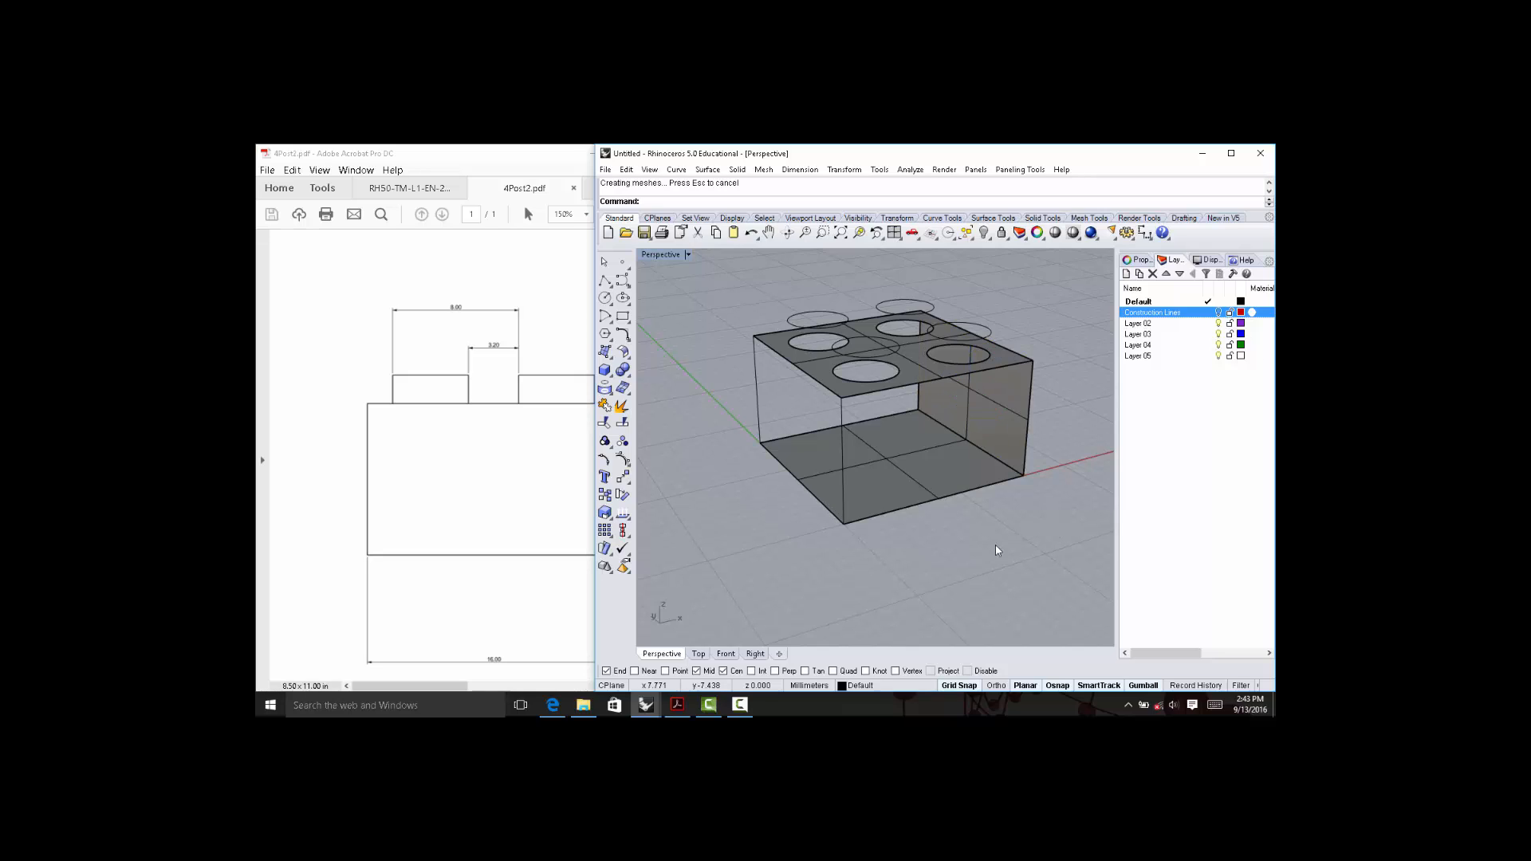
key(Return)
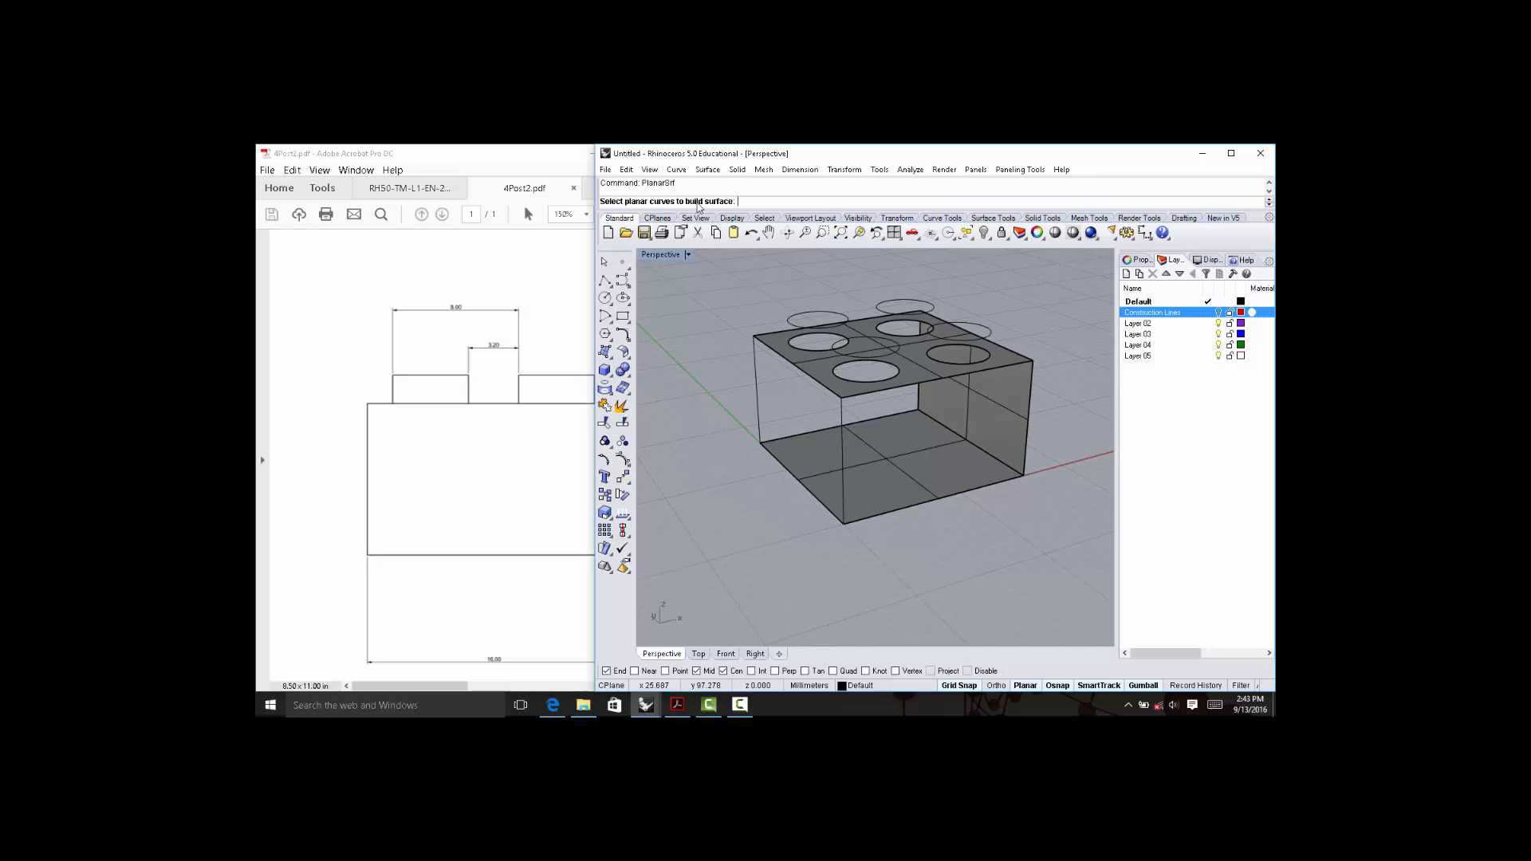
click(907, 516)
click(941, 547)
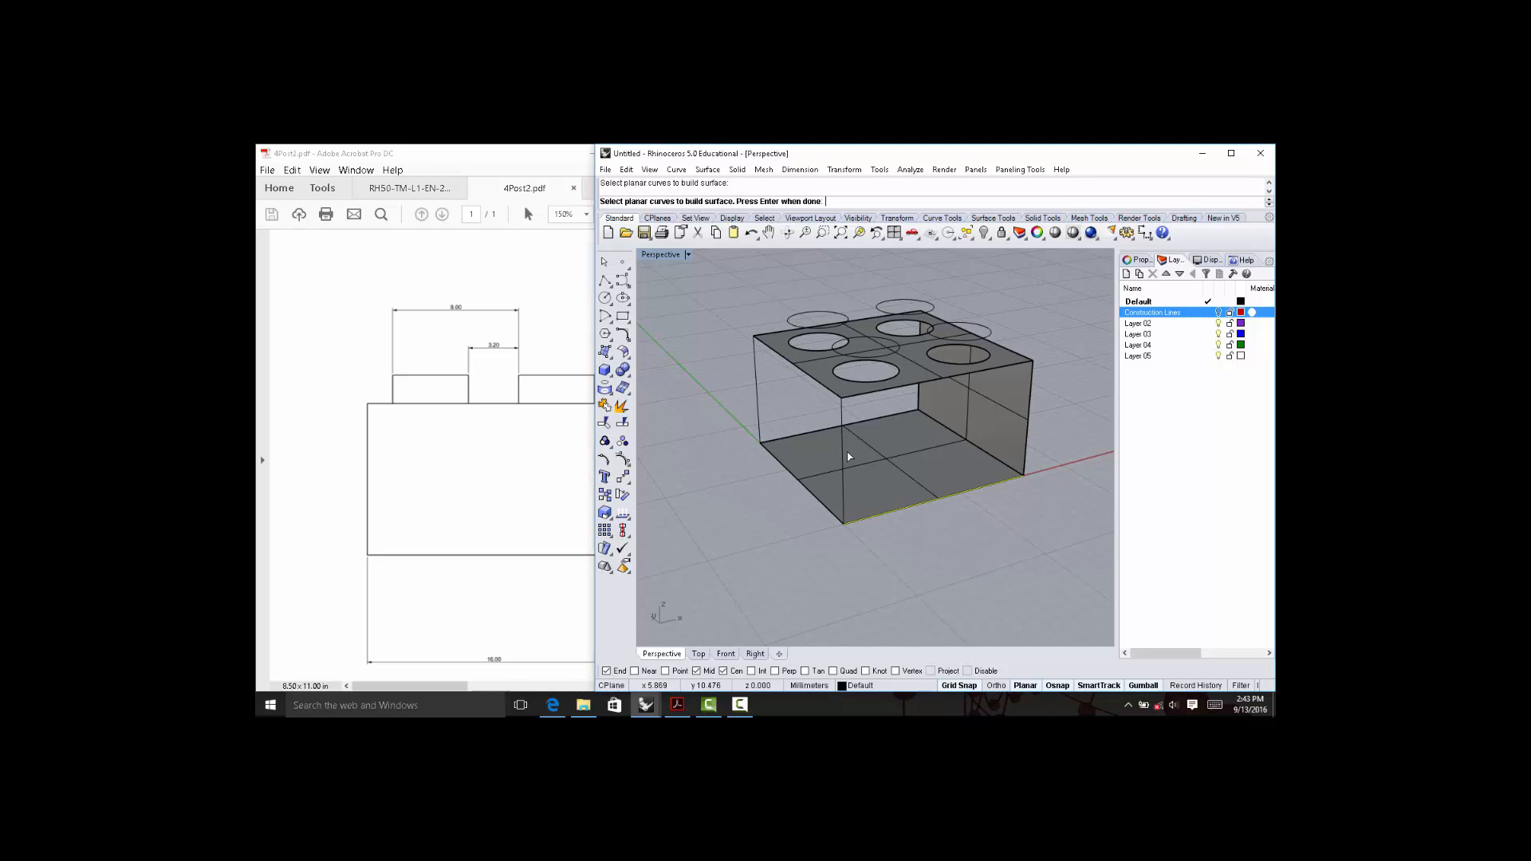
click(898, 390)
click(949, 427)
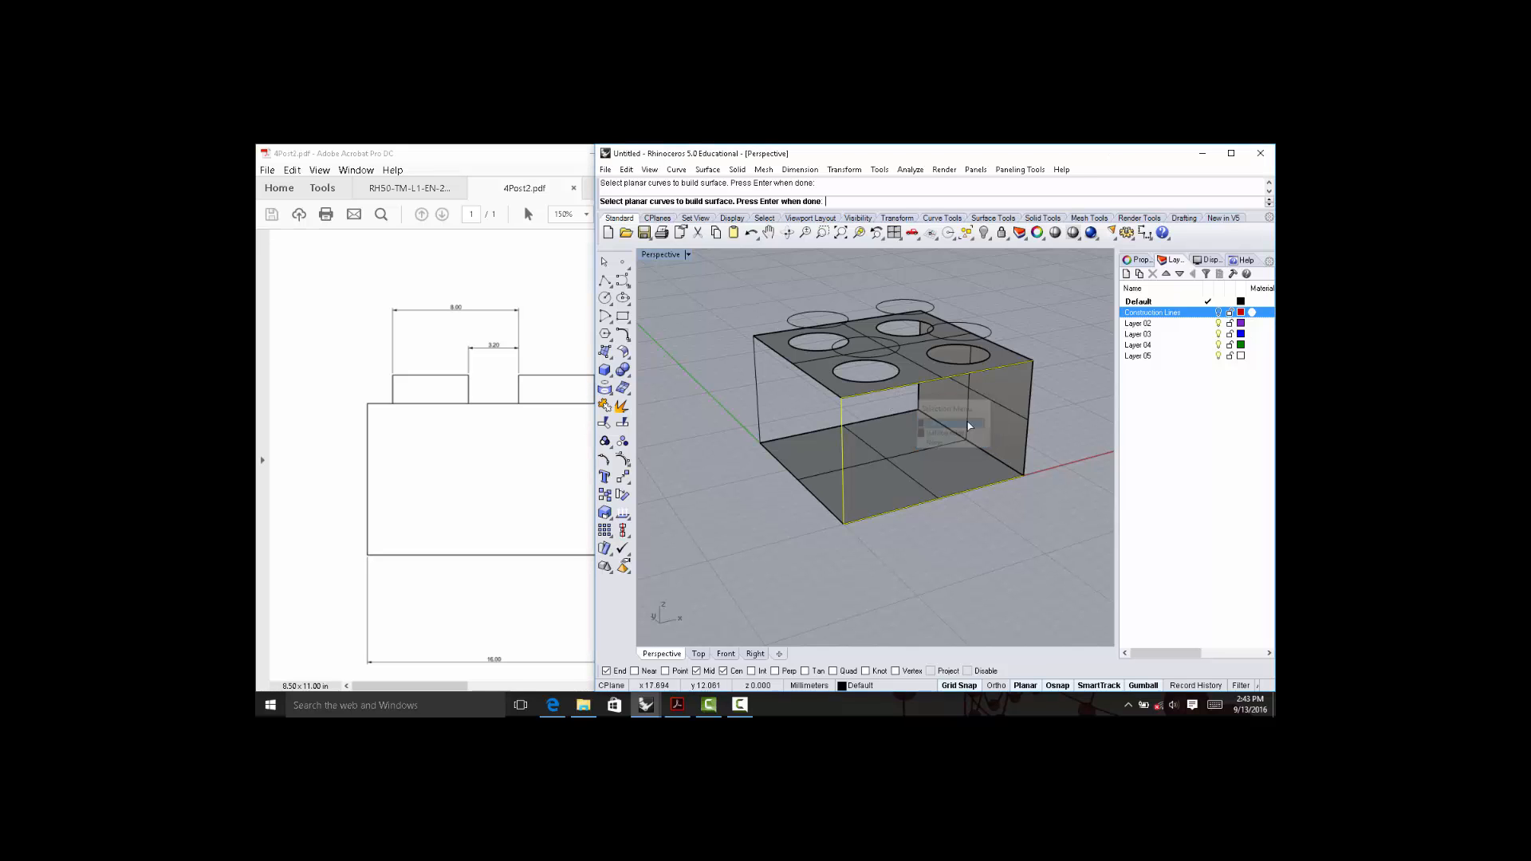
click(1031, 409)
click(1067, 438)
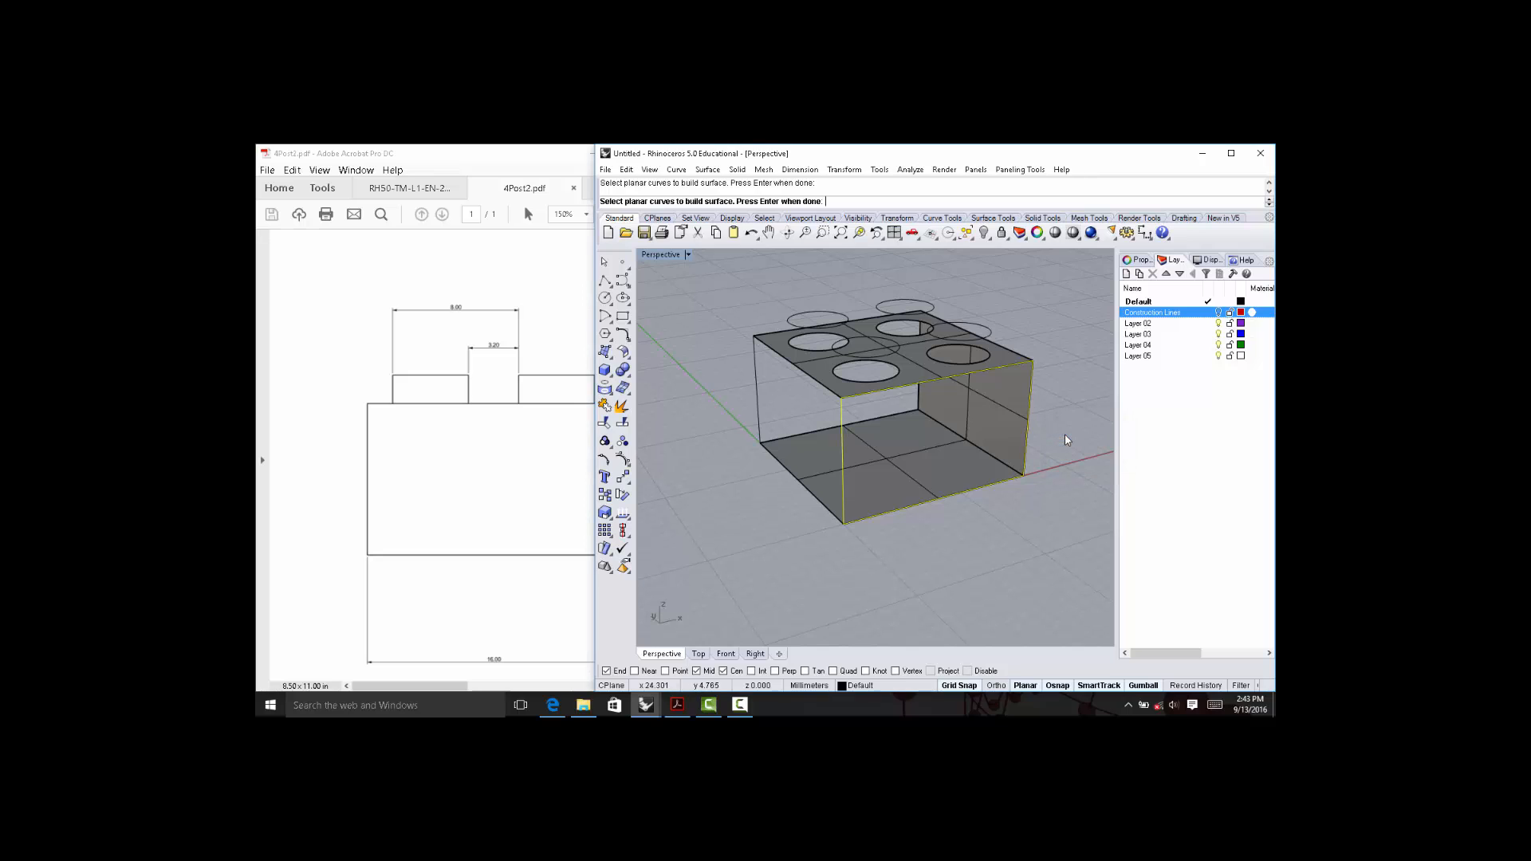
key(Return)
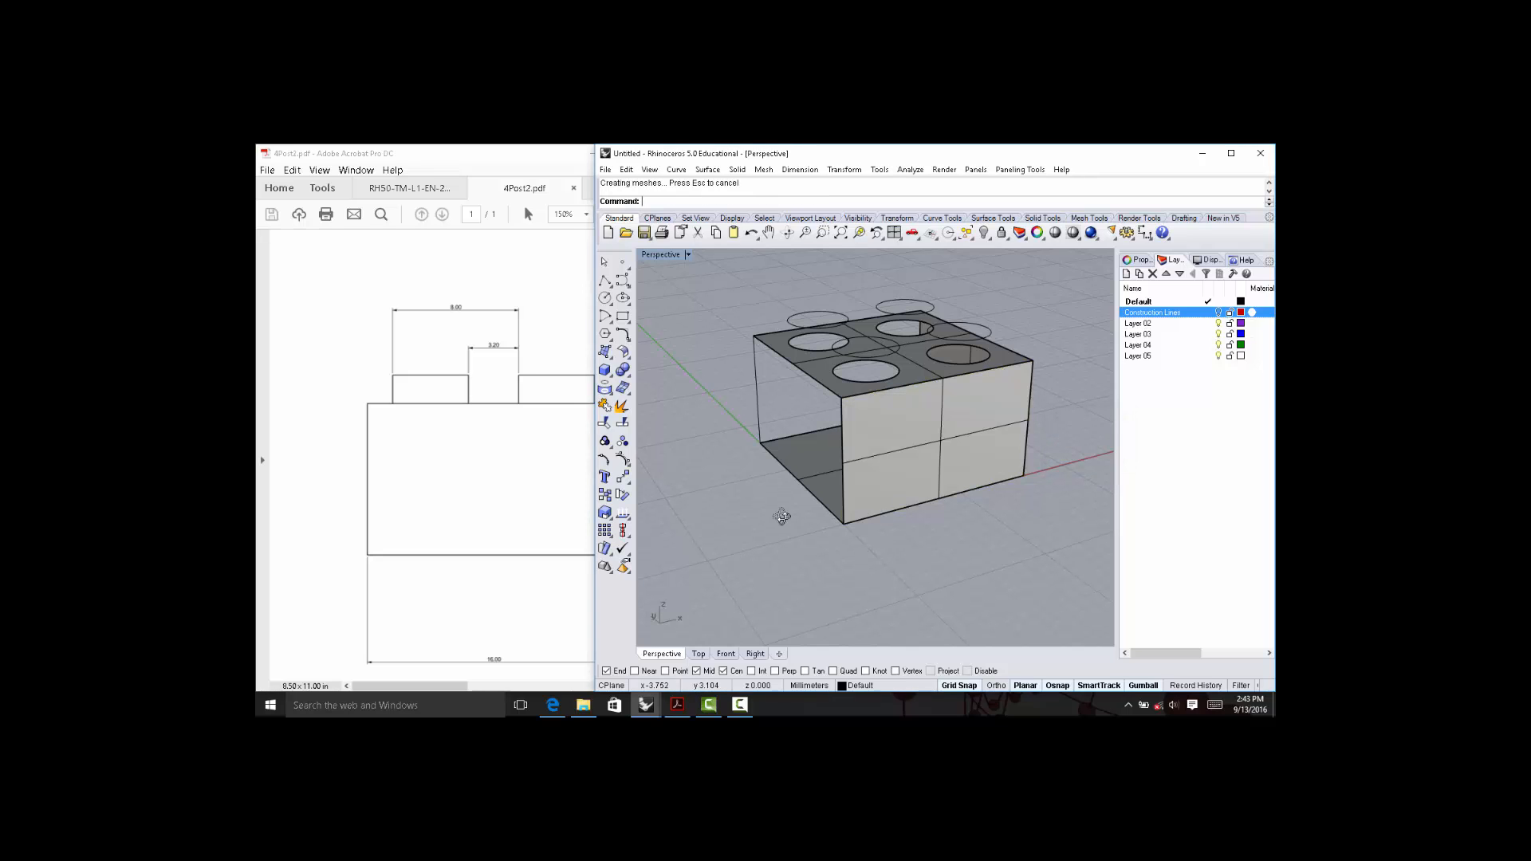
Build a planar surface on the brick's side along the Y axis from its four boundary curves.
right_drag(786, 519, 971, 519)
key(Return)
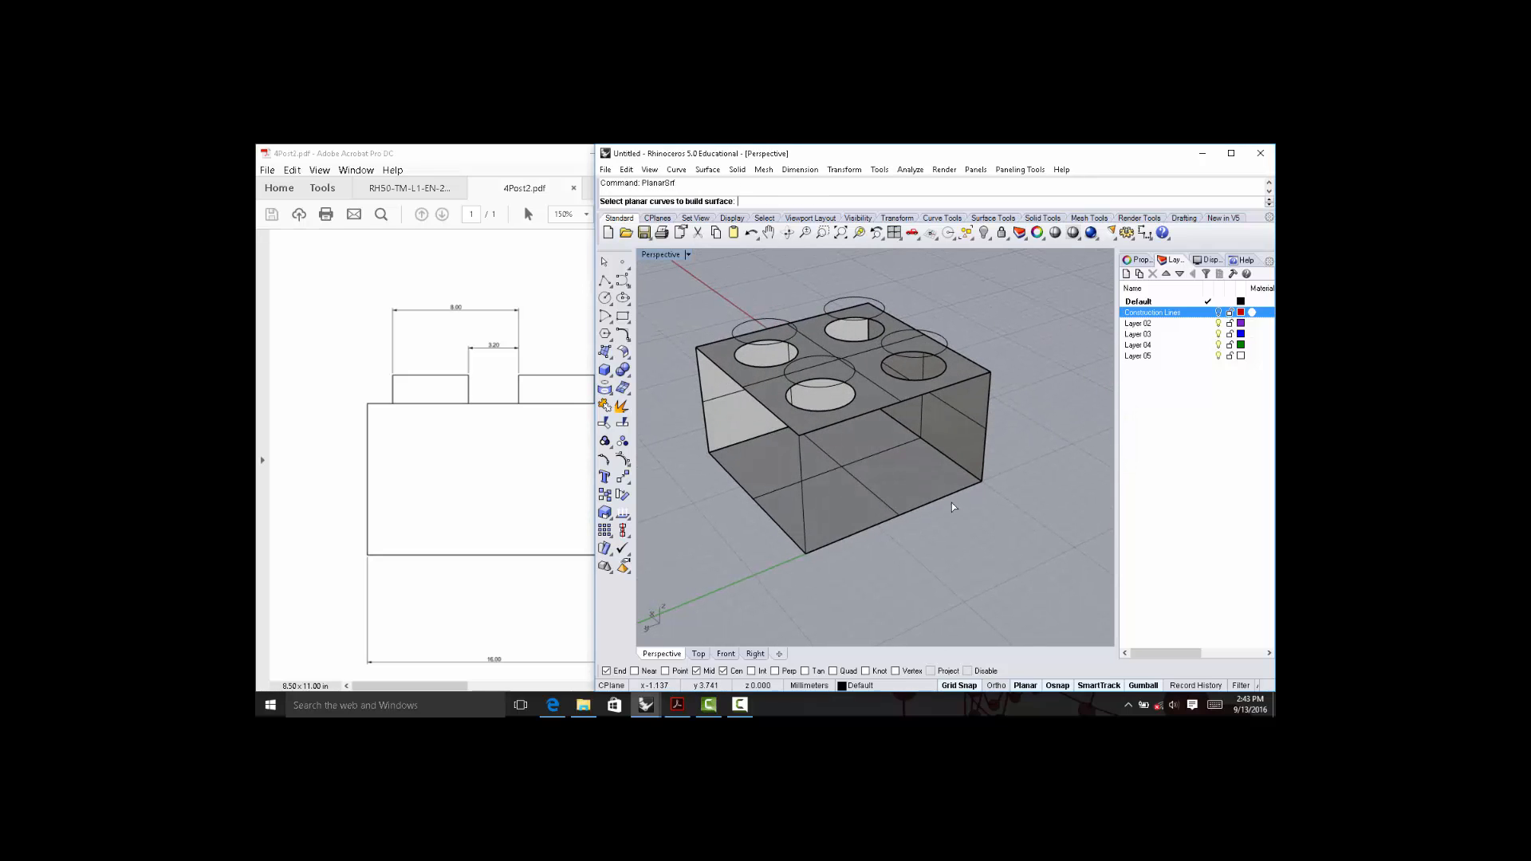
click(949, 506)
click(981, 533)
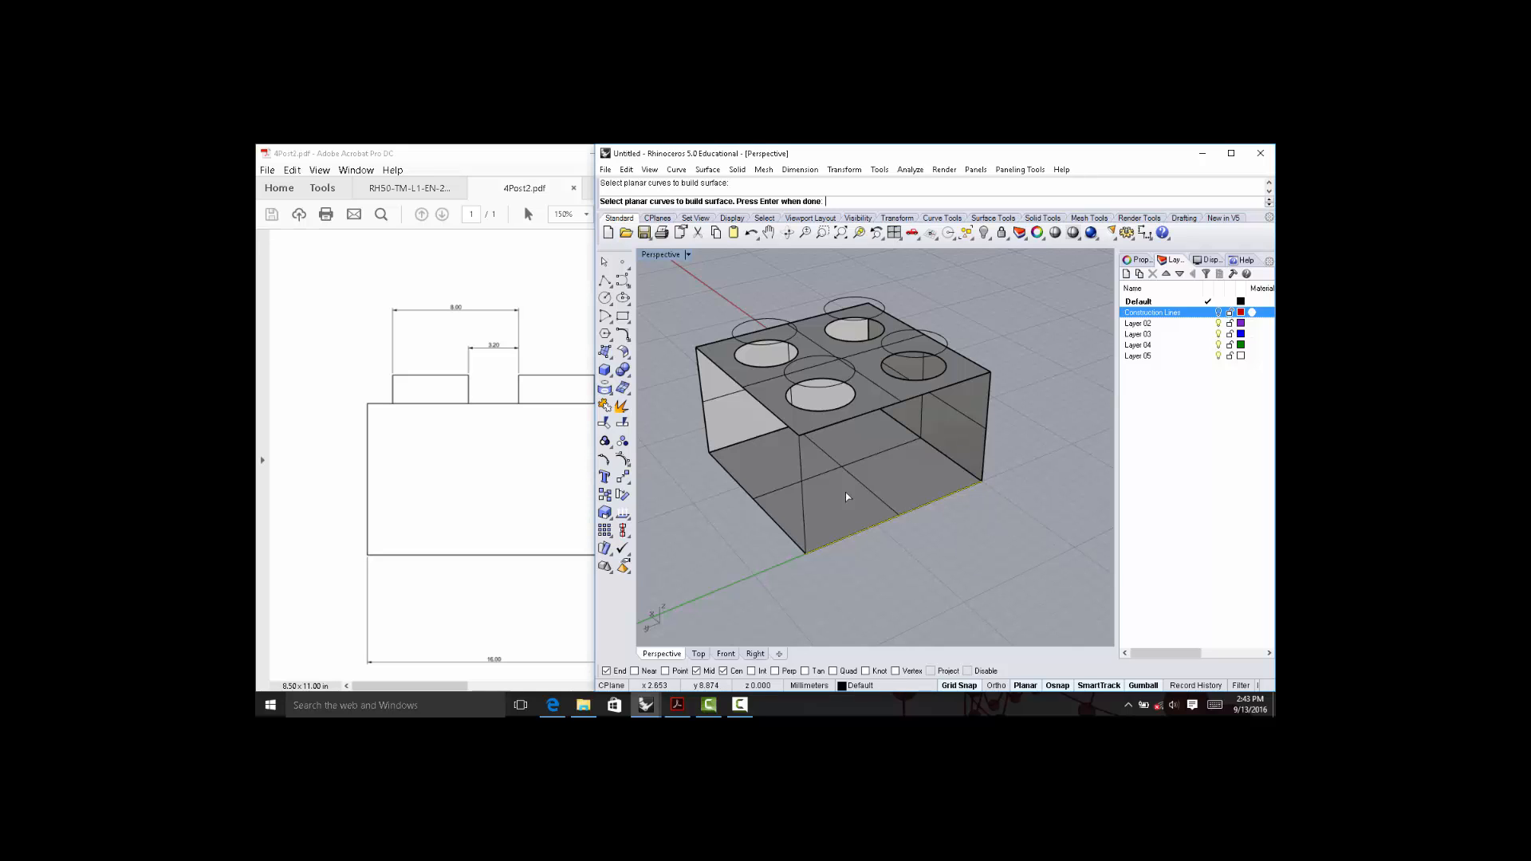
click(802, 473)
click(848, 421)
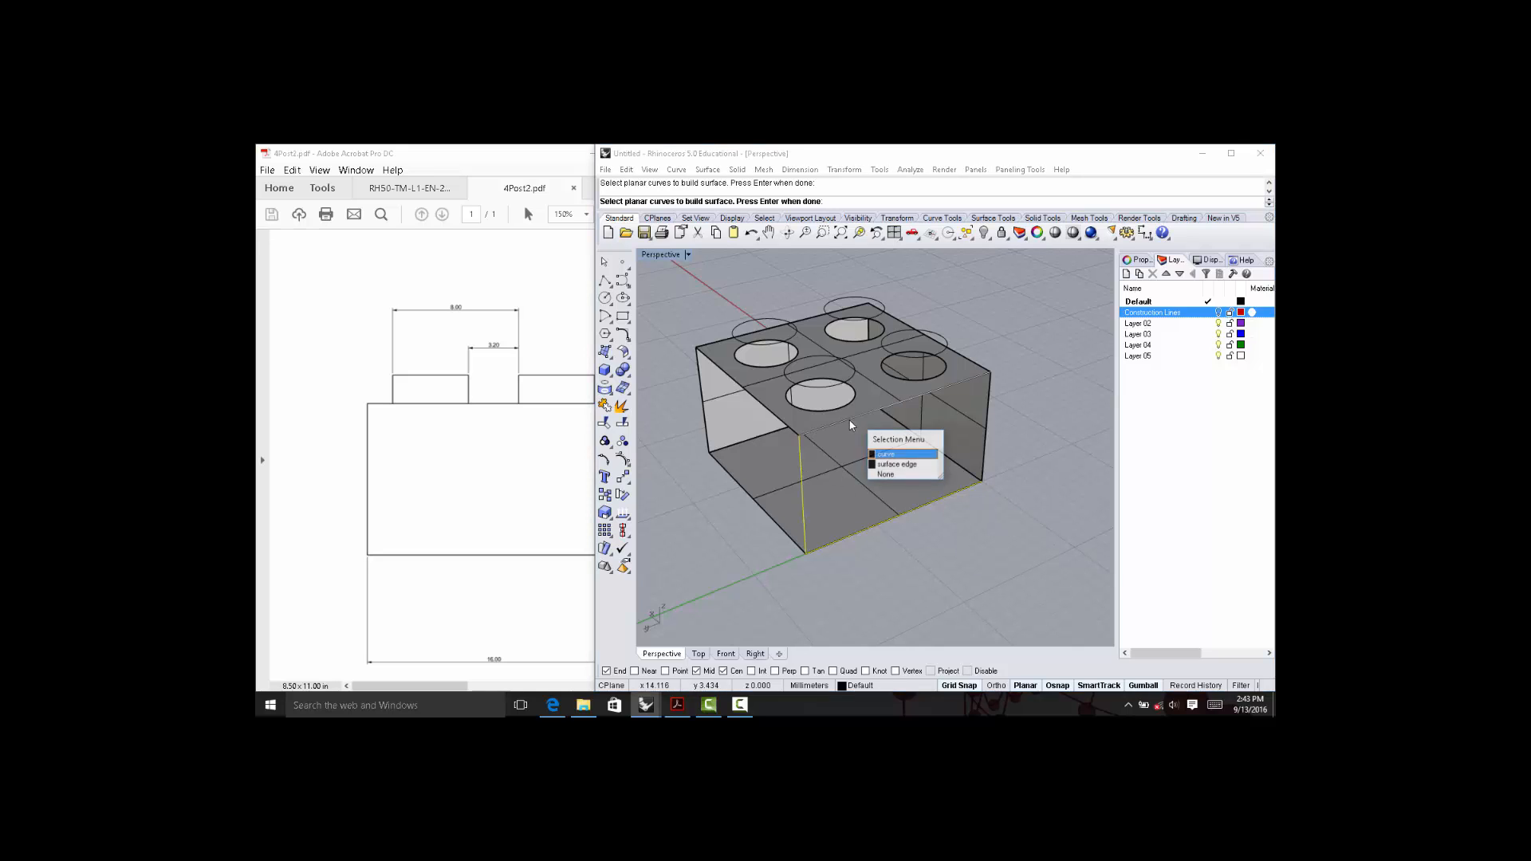
click(926, 448)
click(988, 418)
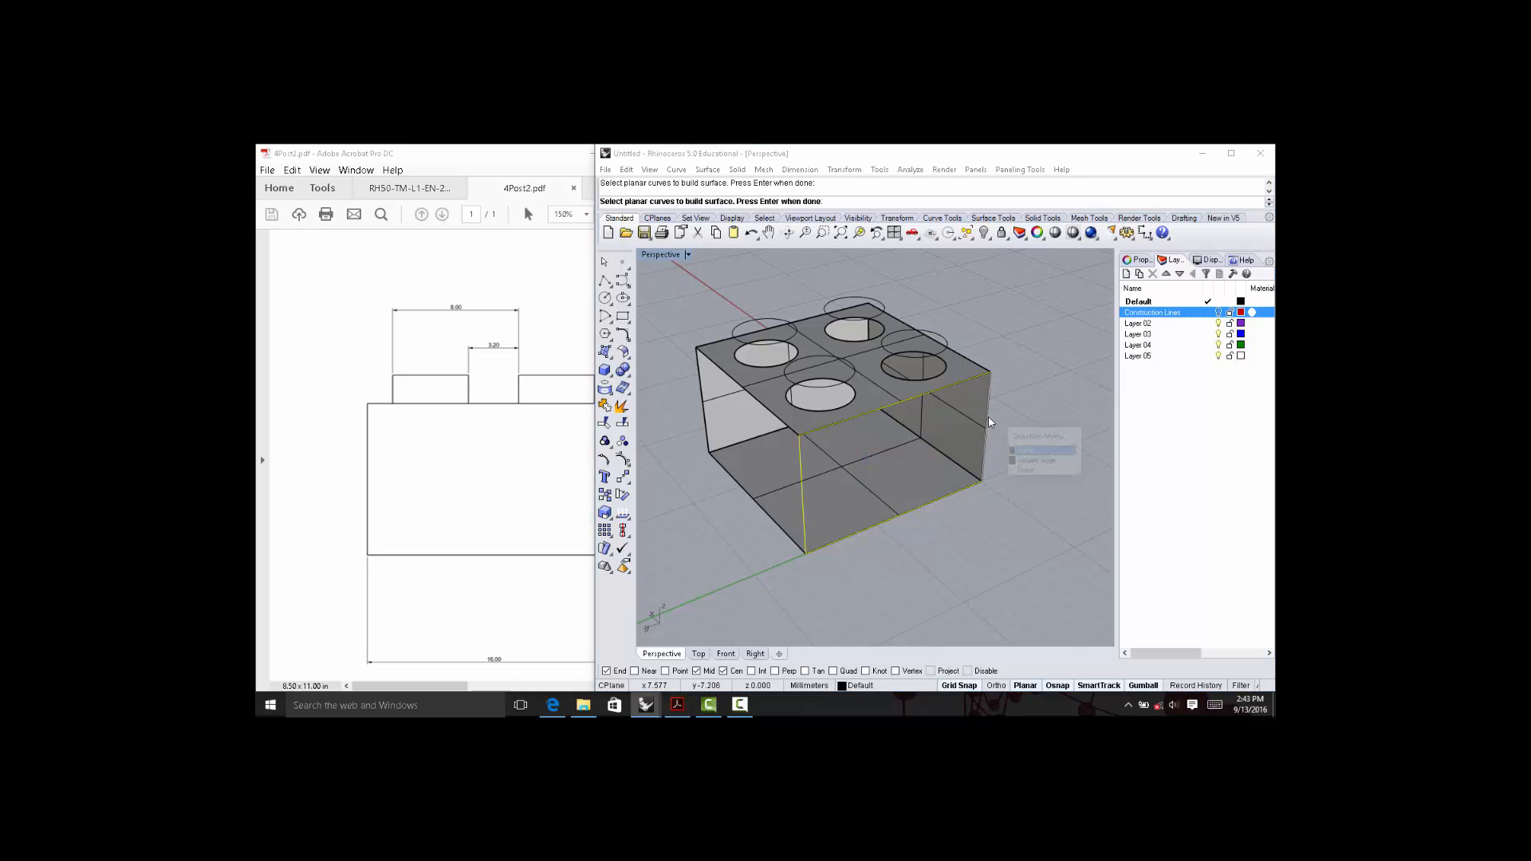
click(1036, 454)
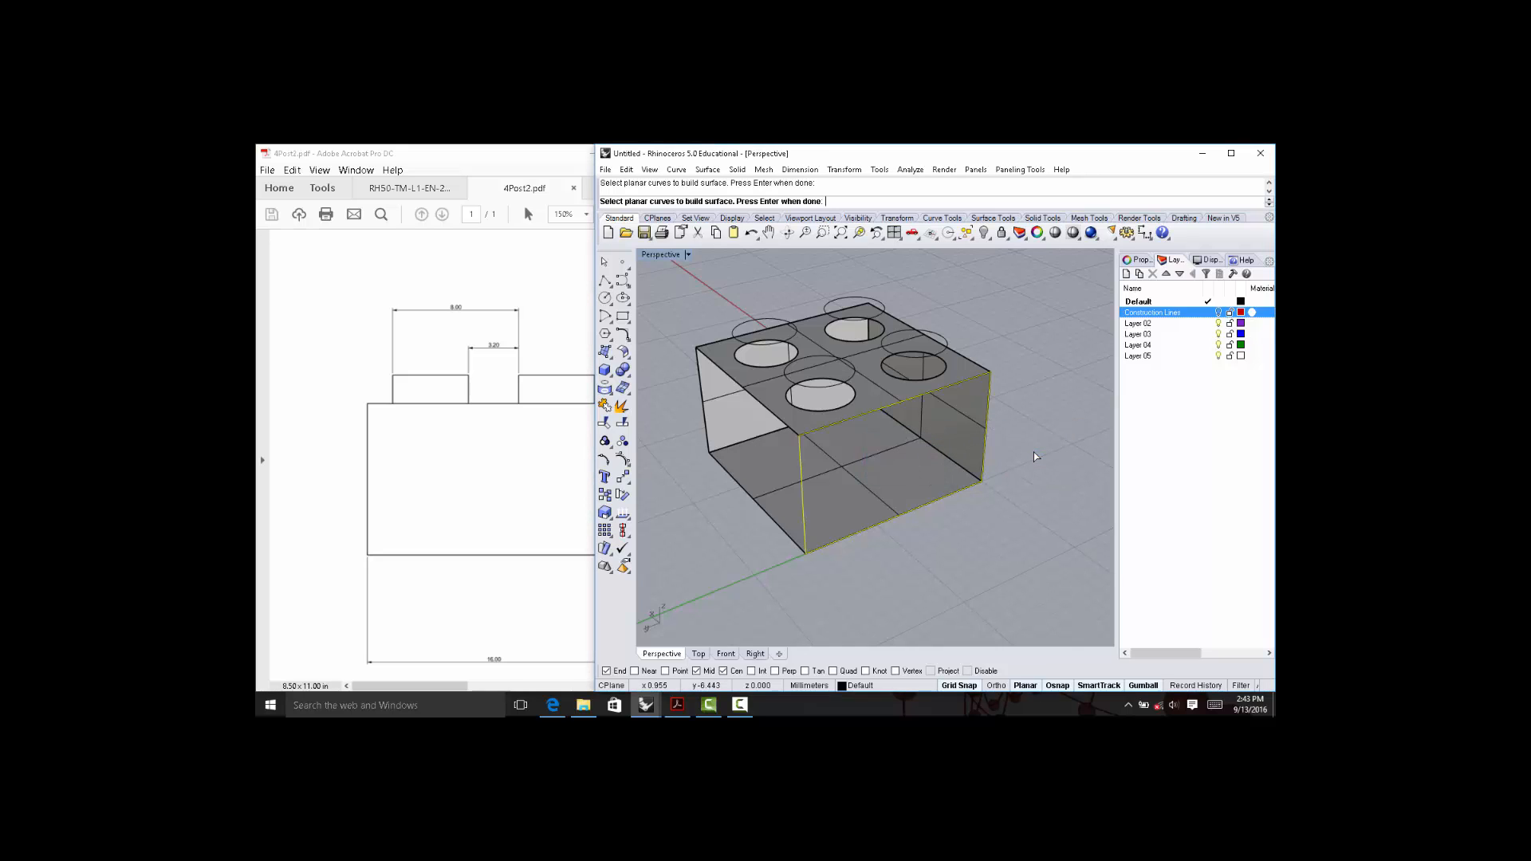
right_click(1033, 452)
Build a planar surface on the brick's last open side from its bottom, top and two vertical edge curves.
right_drag(826, 505, 951, 571)
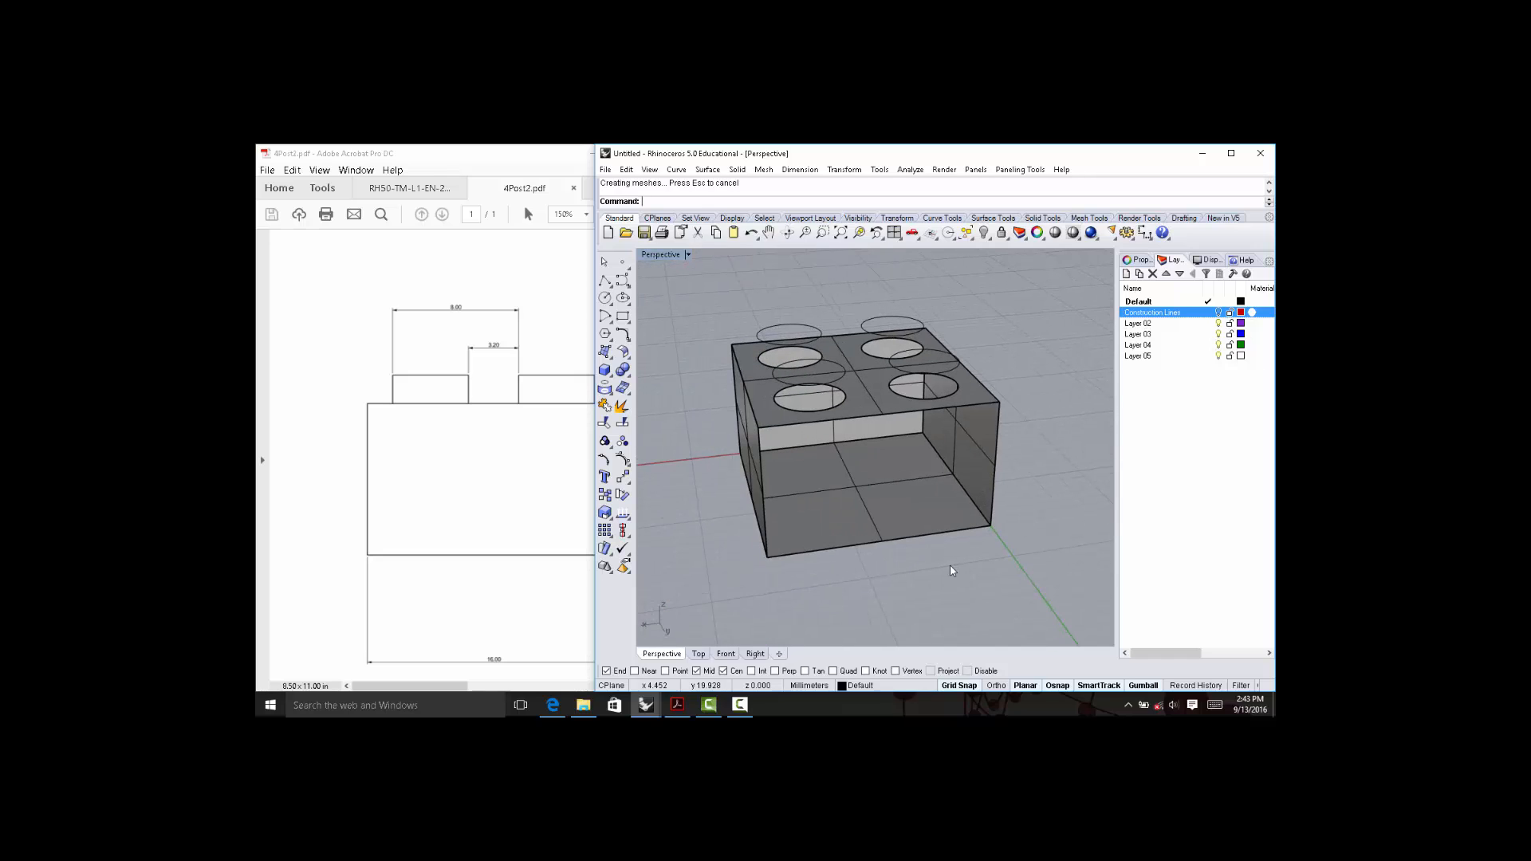
right_click(952, 570)
click(928, 535)
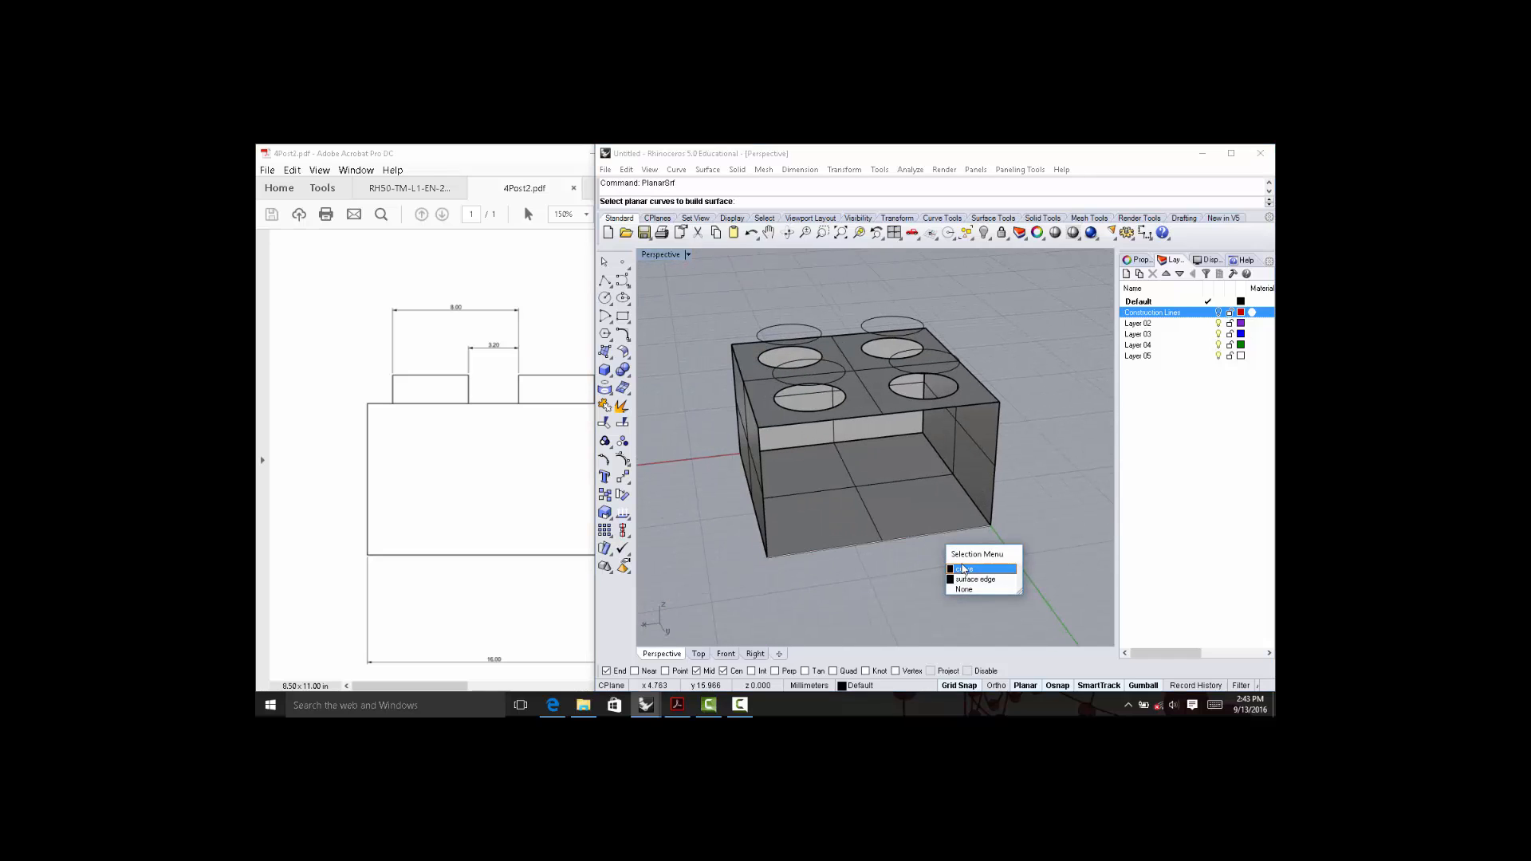
click(964, 570)
click(764, 471)
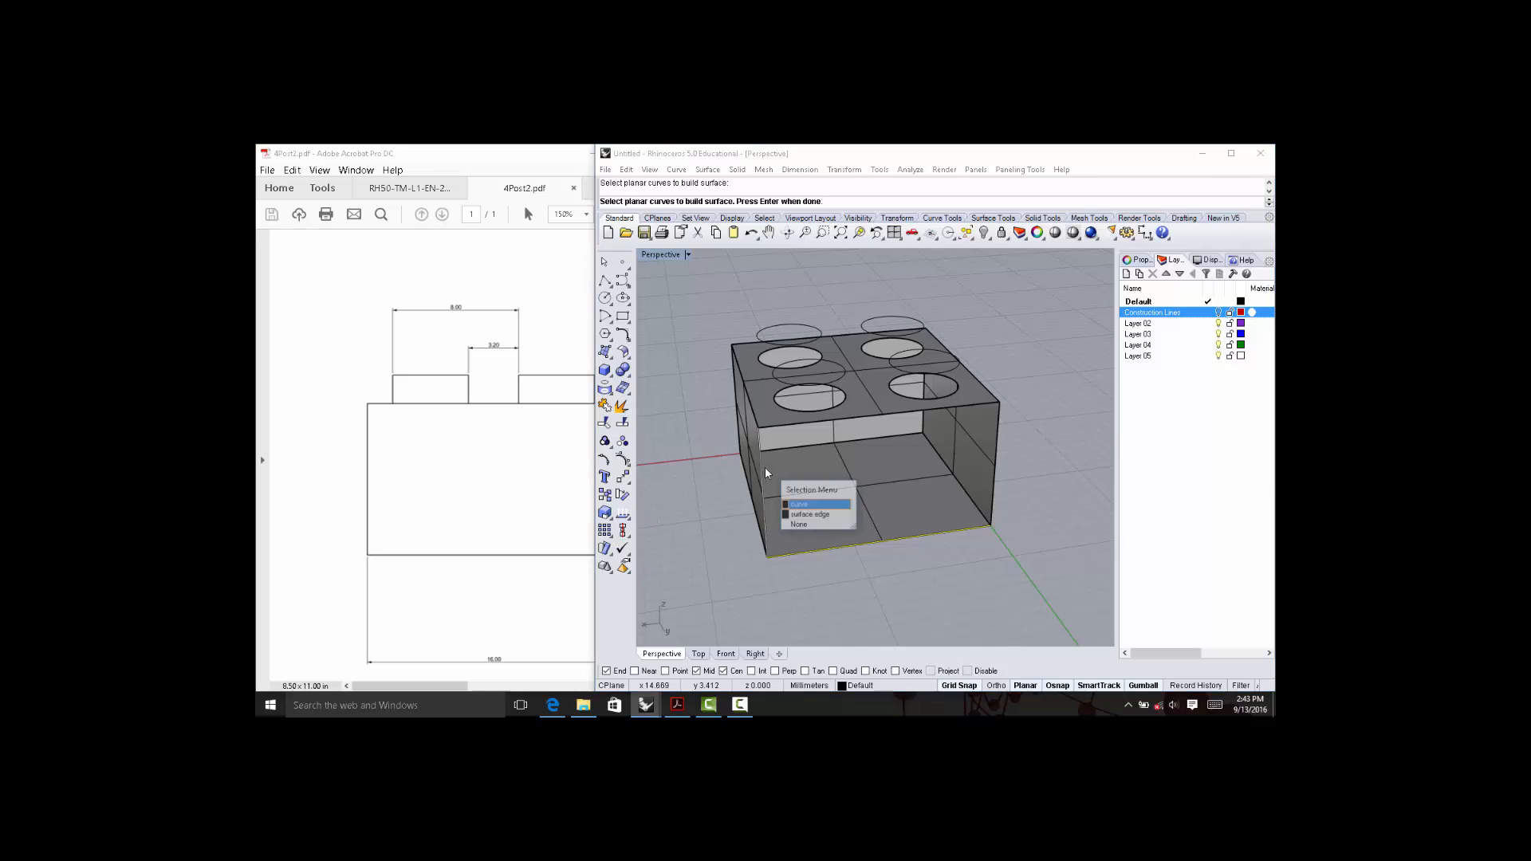
click(808, 505)
click(813, 428)
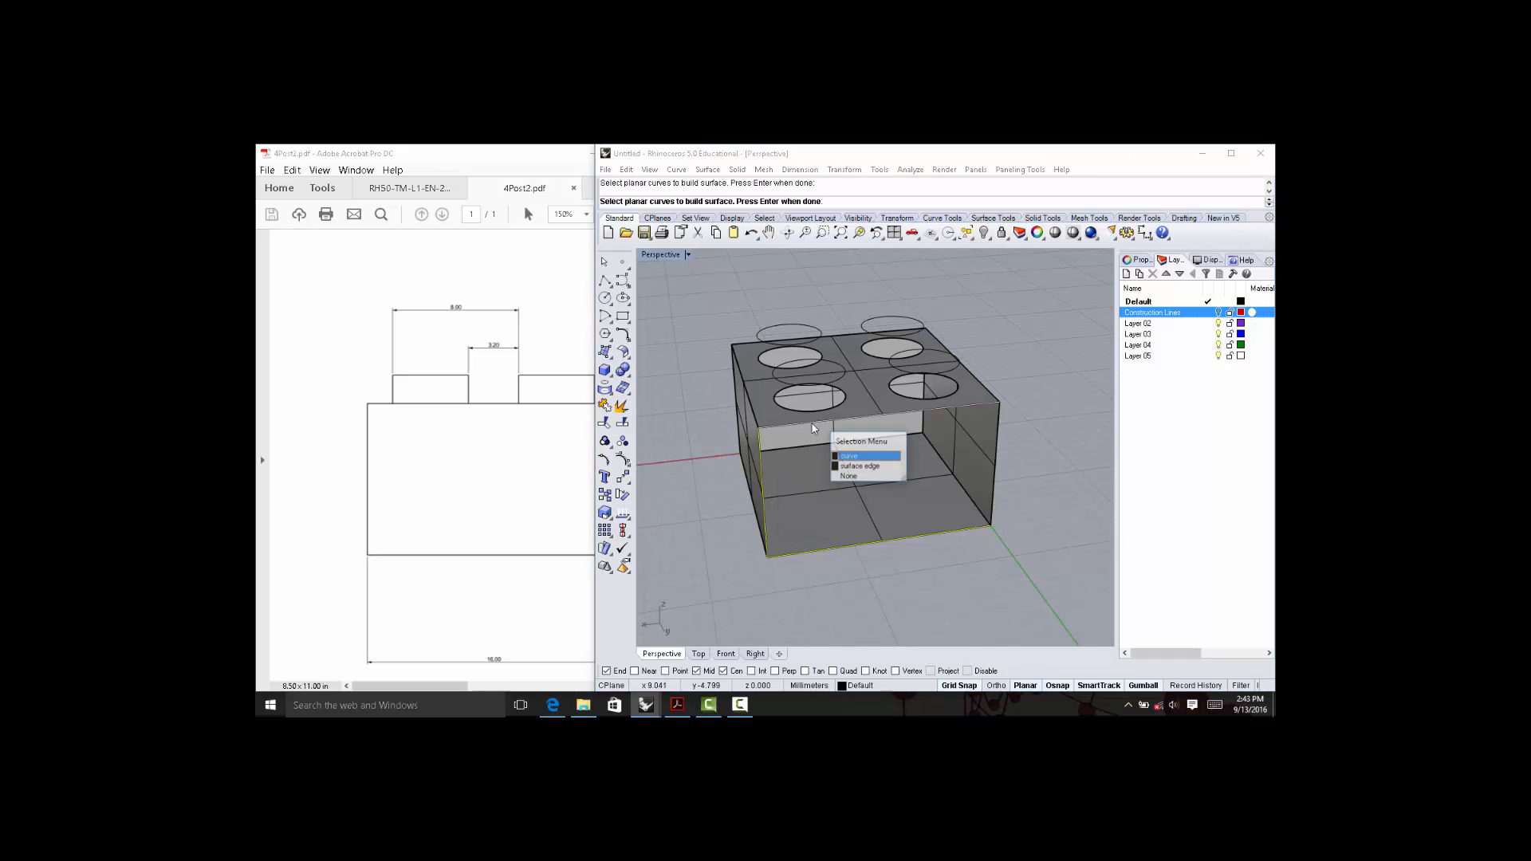
click(850, 455)
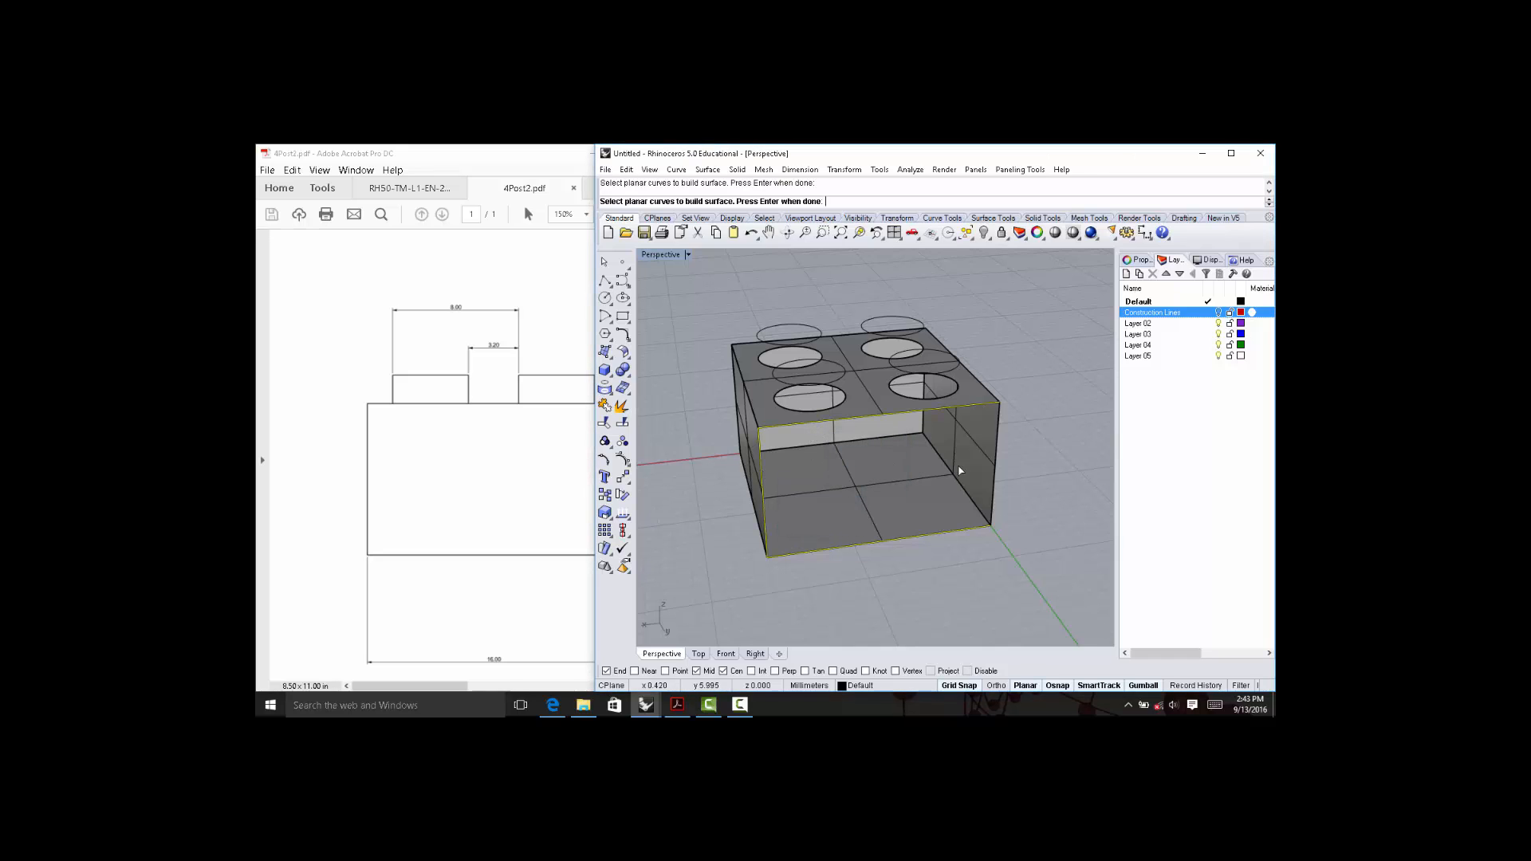
click(998, 447)
click(1032, 477)
key(Return)
Start the Loft command for building the posts' walls on the brick's top face.
right_drag(881, 522, 993, 567)
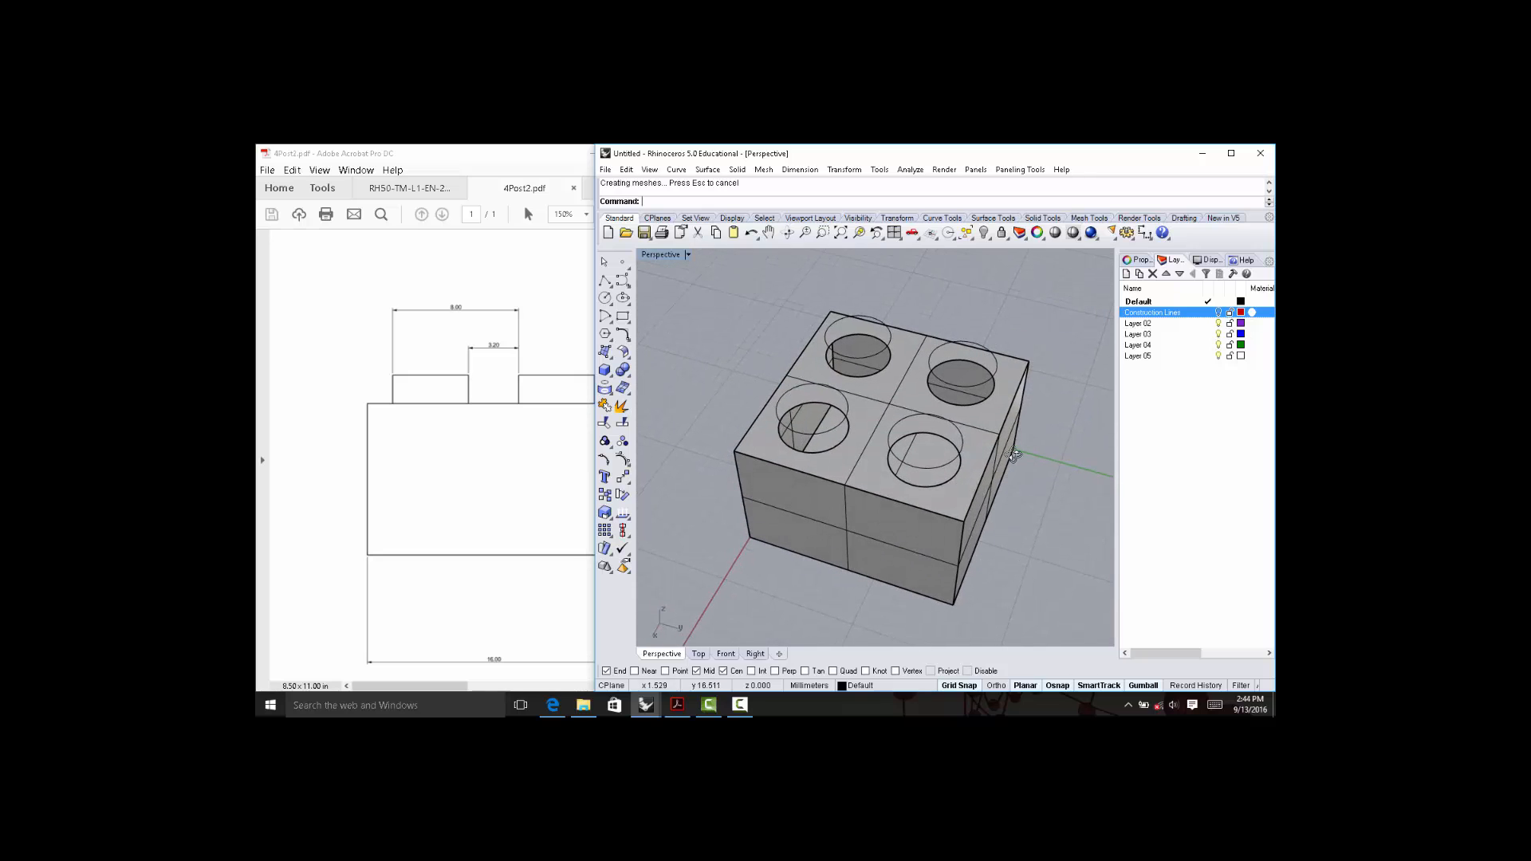
right_drag(1015, 455, 941, 401)
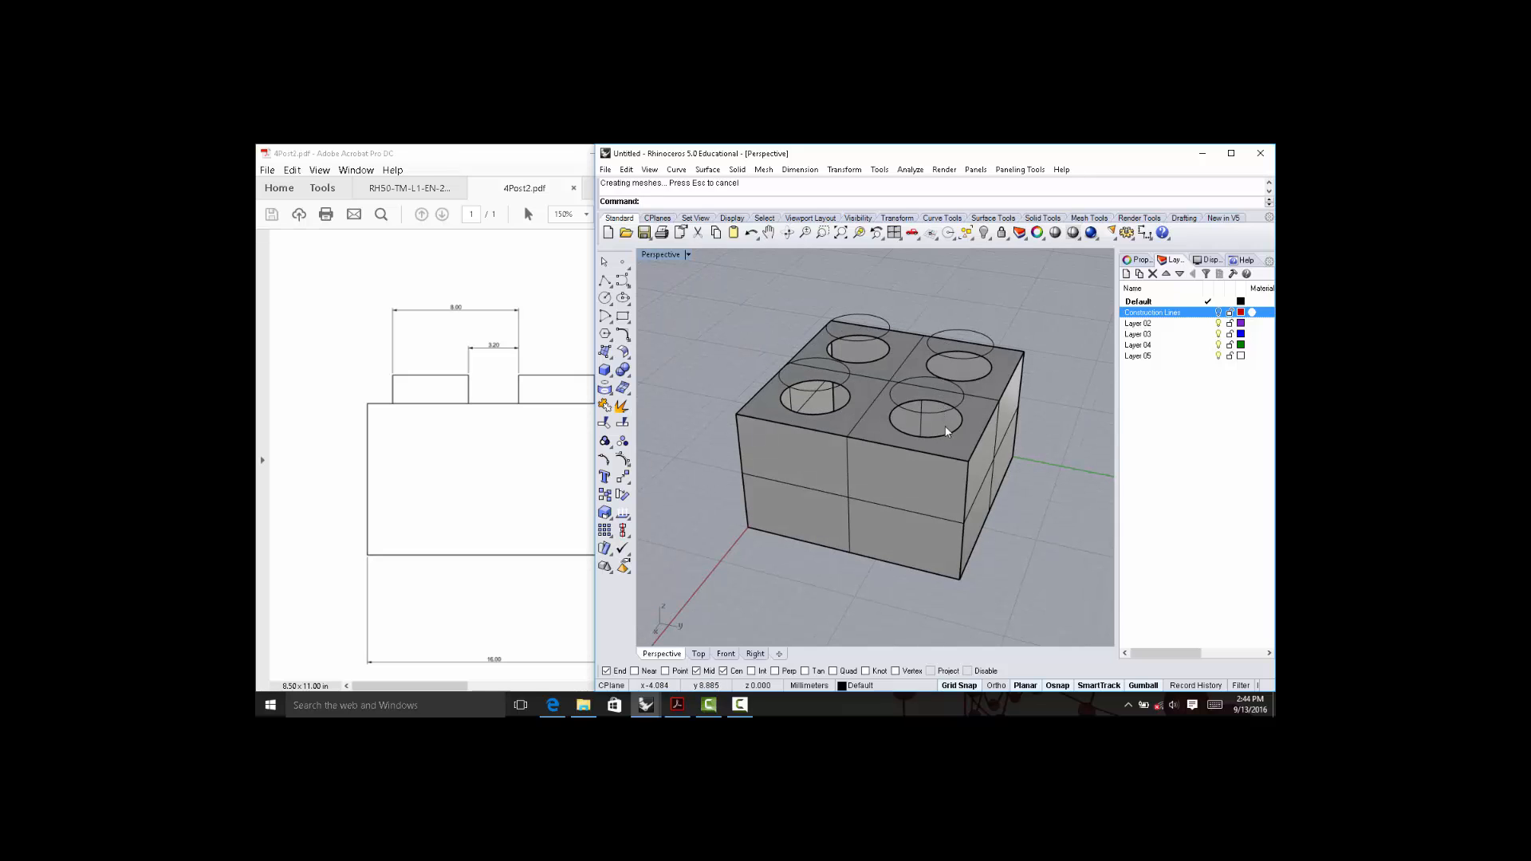
right_drag(960, 429, 824, 428)
text(Loft)
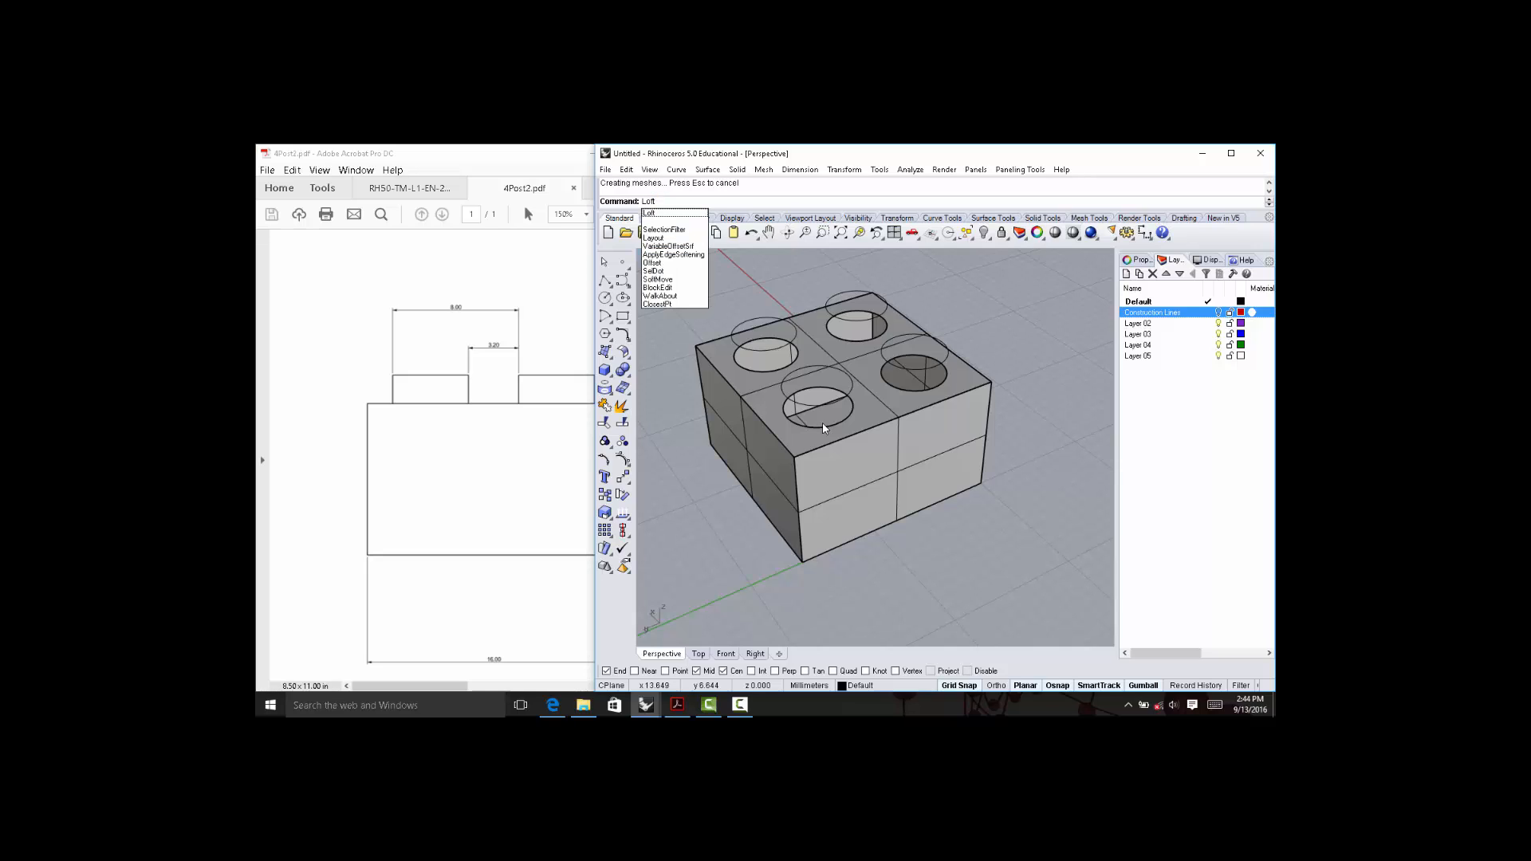
key(Return)
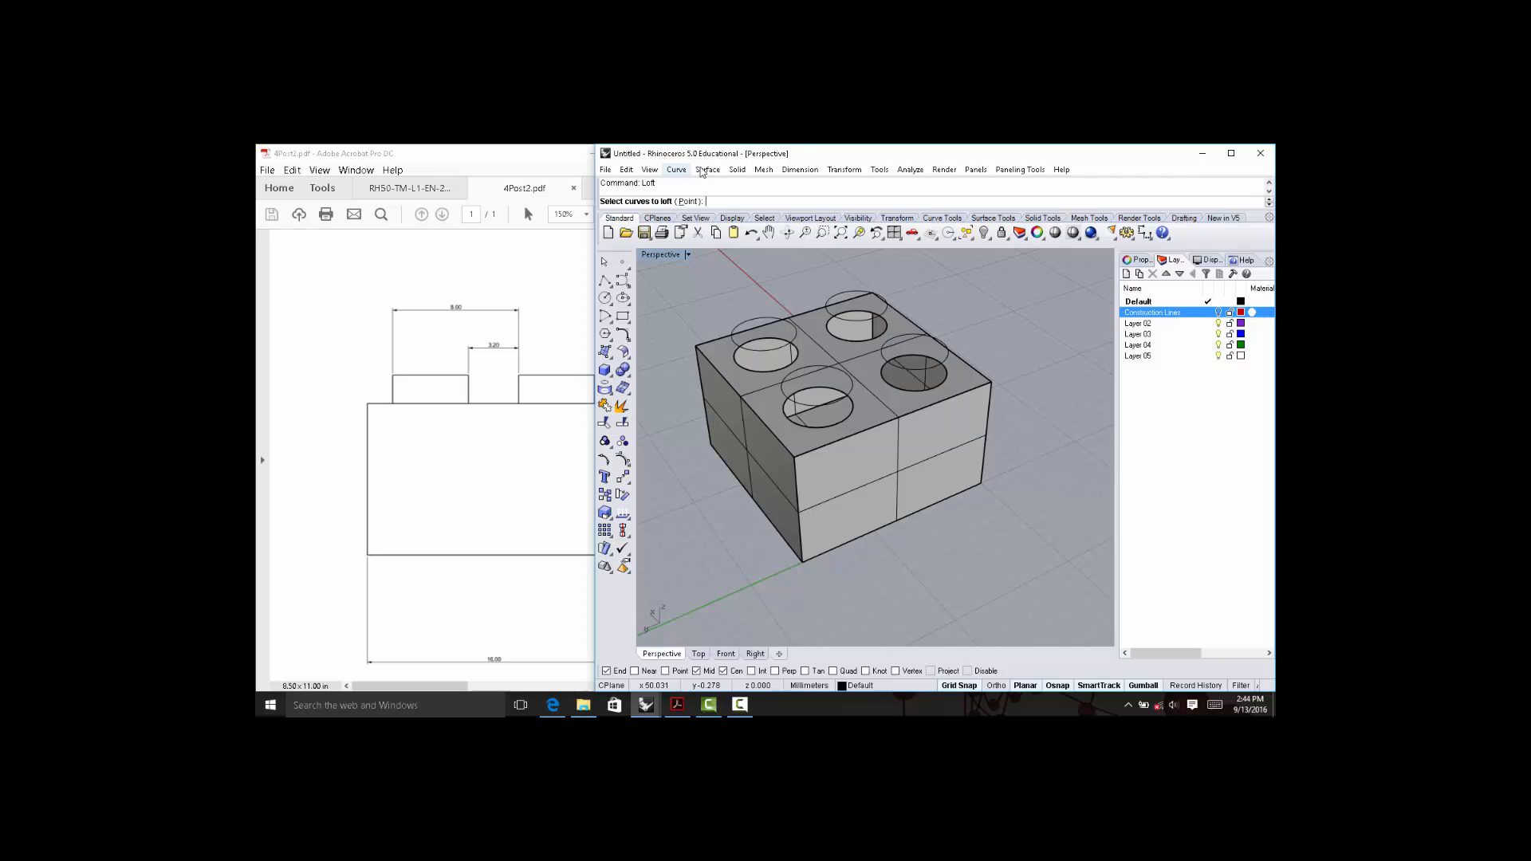
click(708, 170)
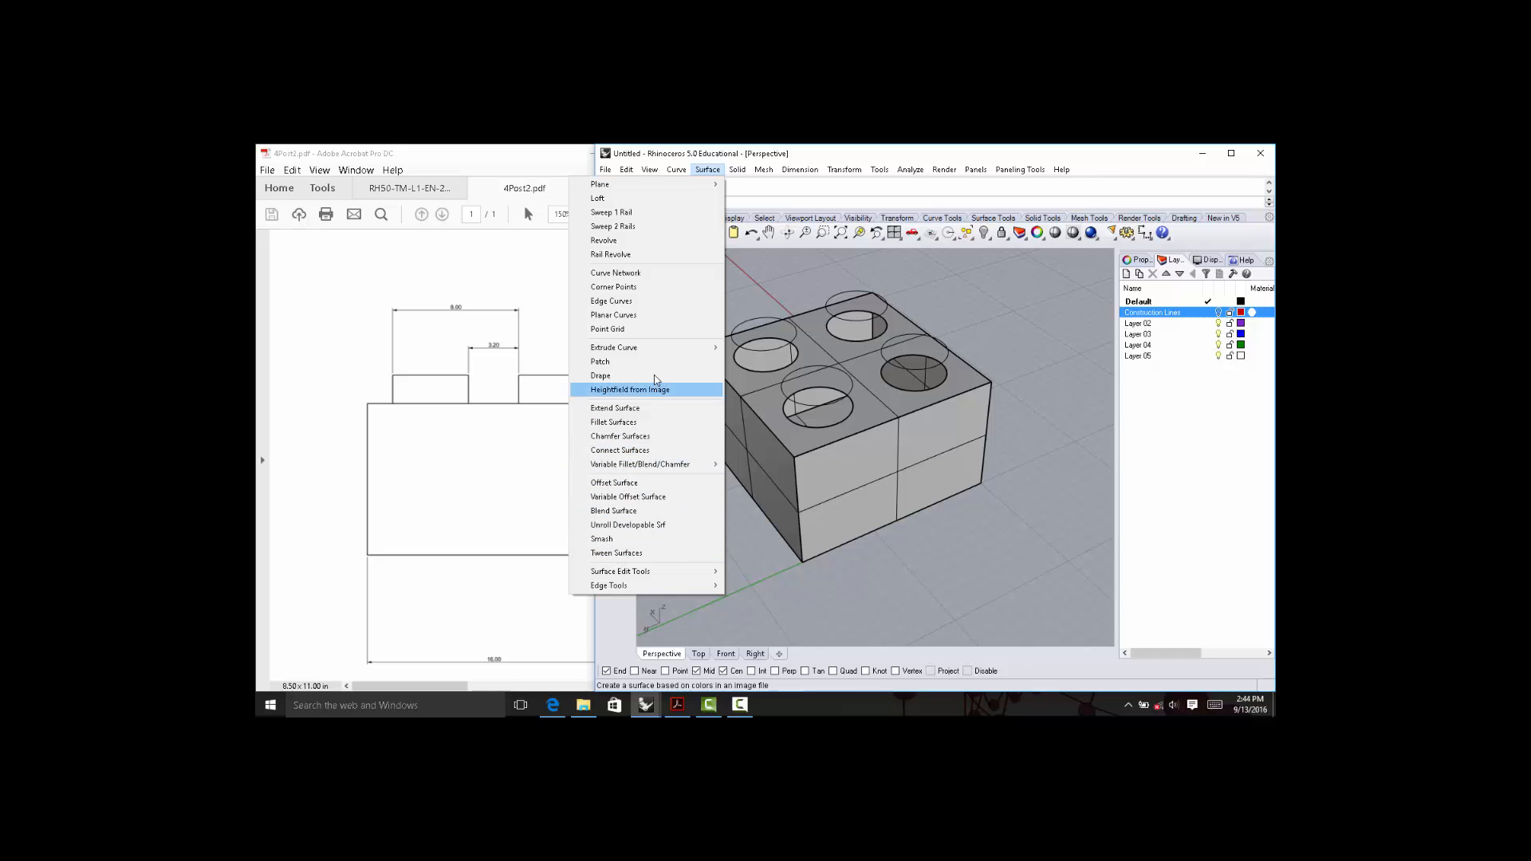
mouse_move(656, 347)
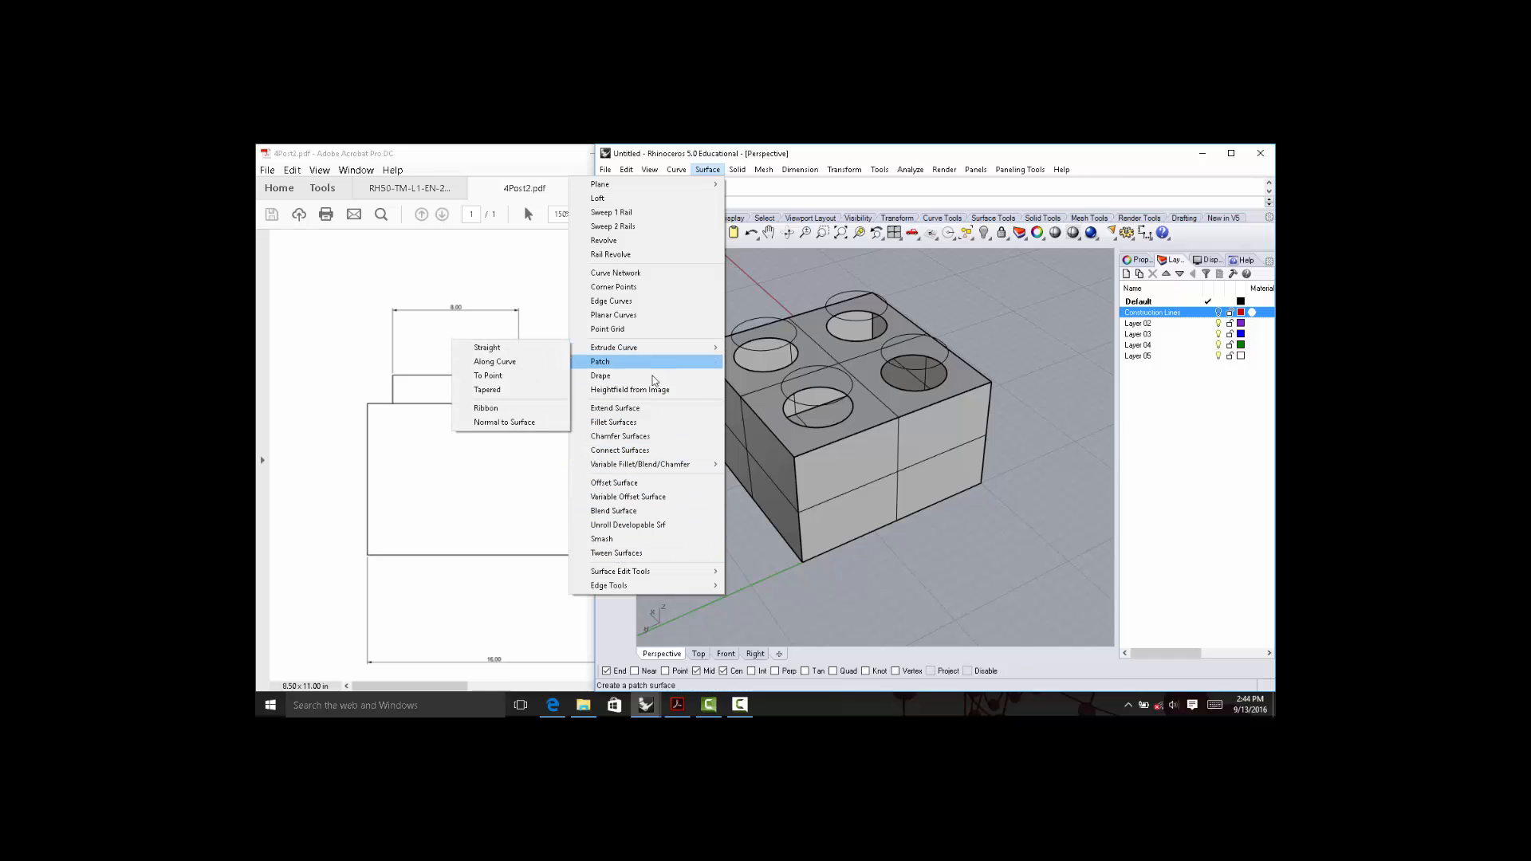
mouse_move(658, 465)
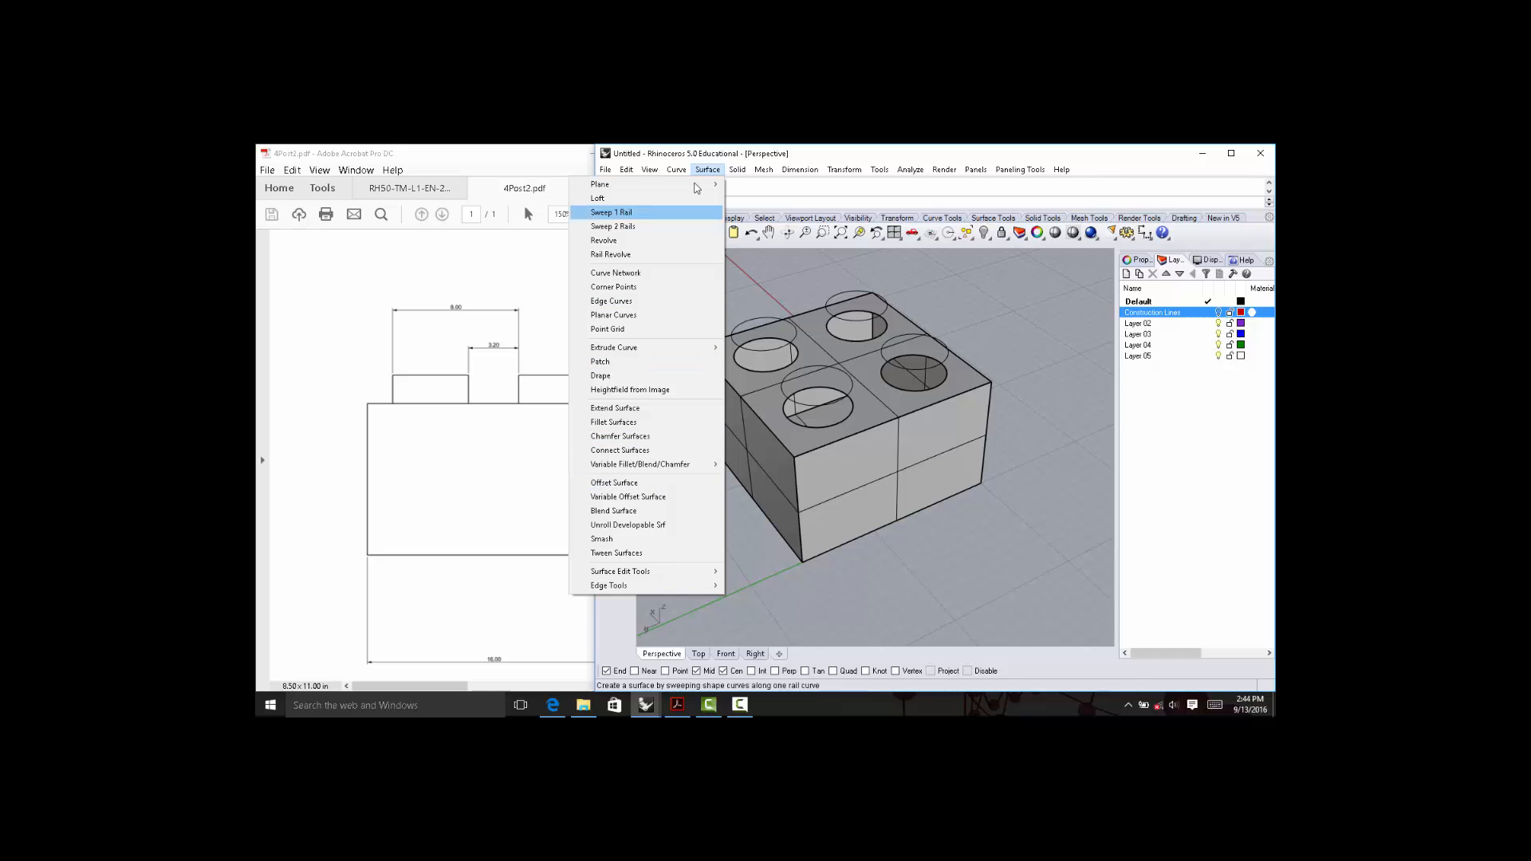
click(600, 198)
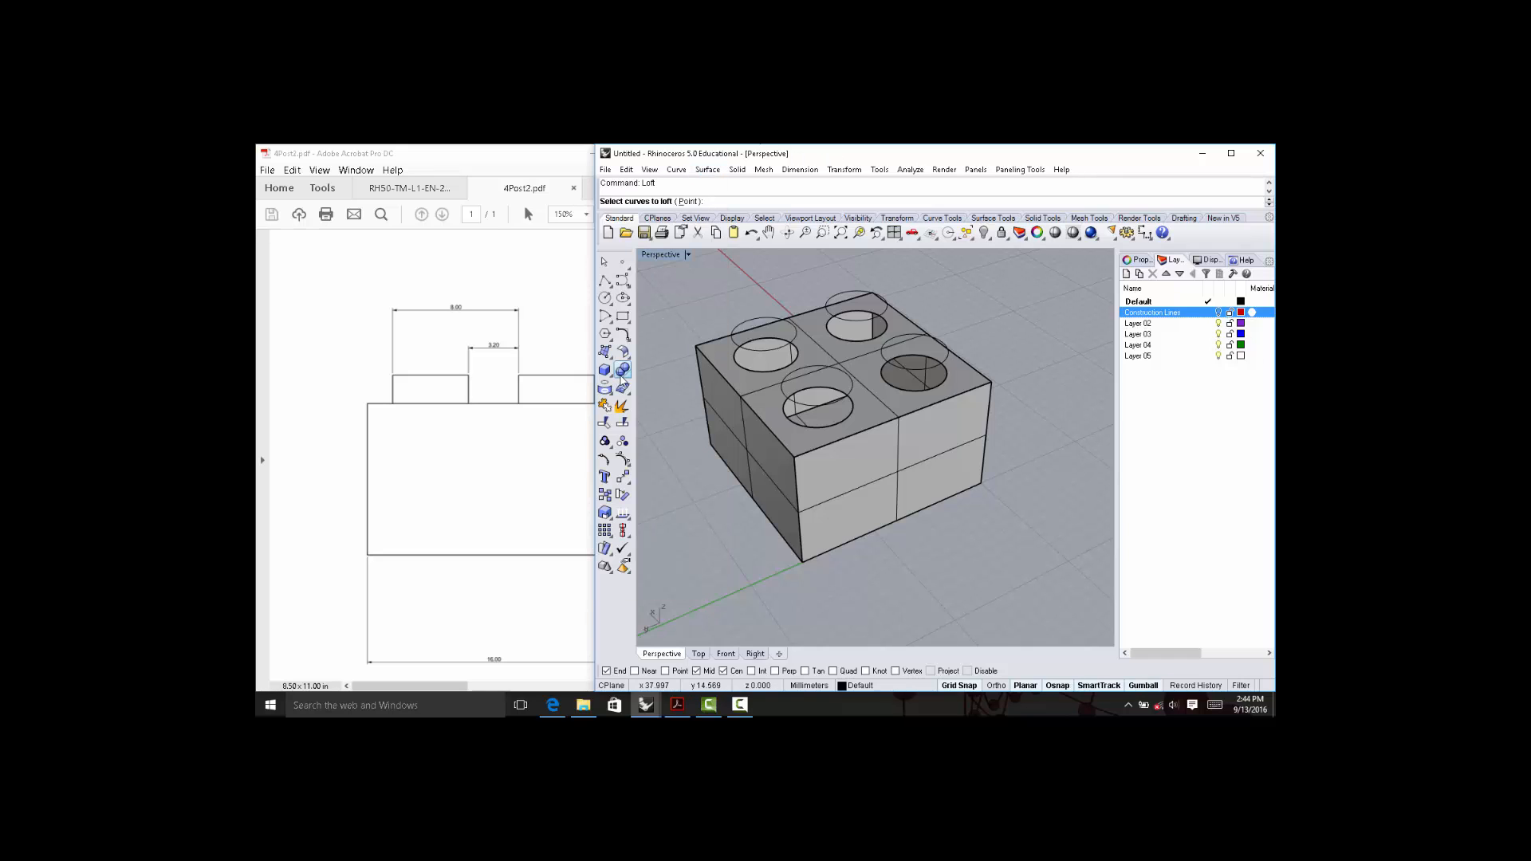
click(614, 359)
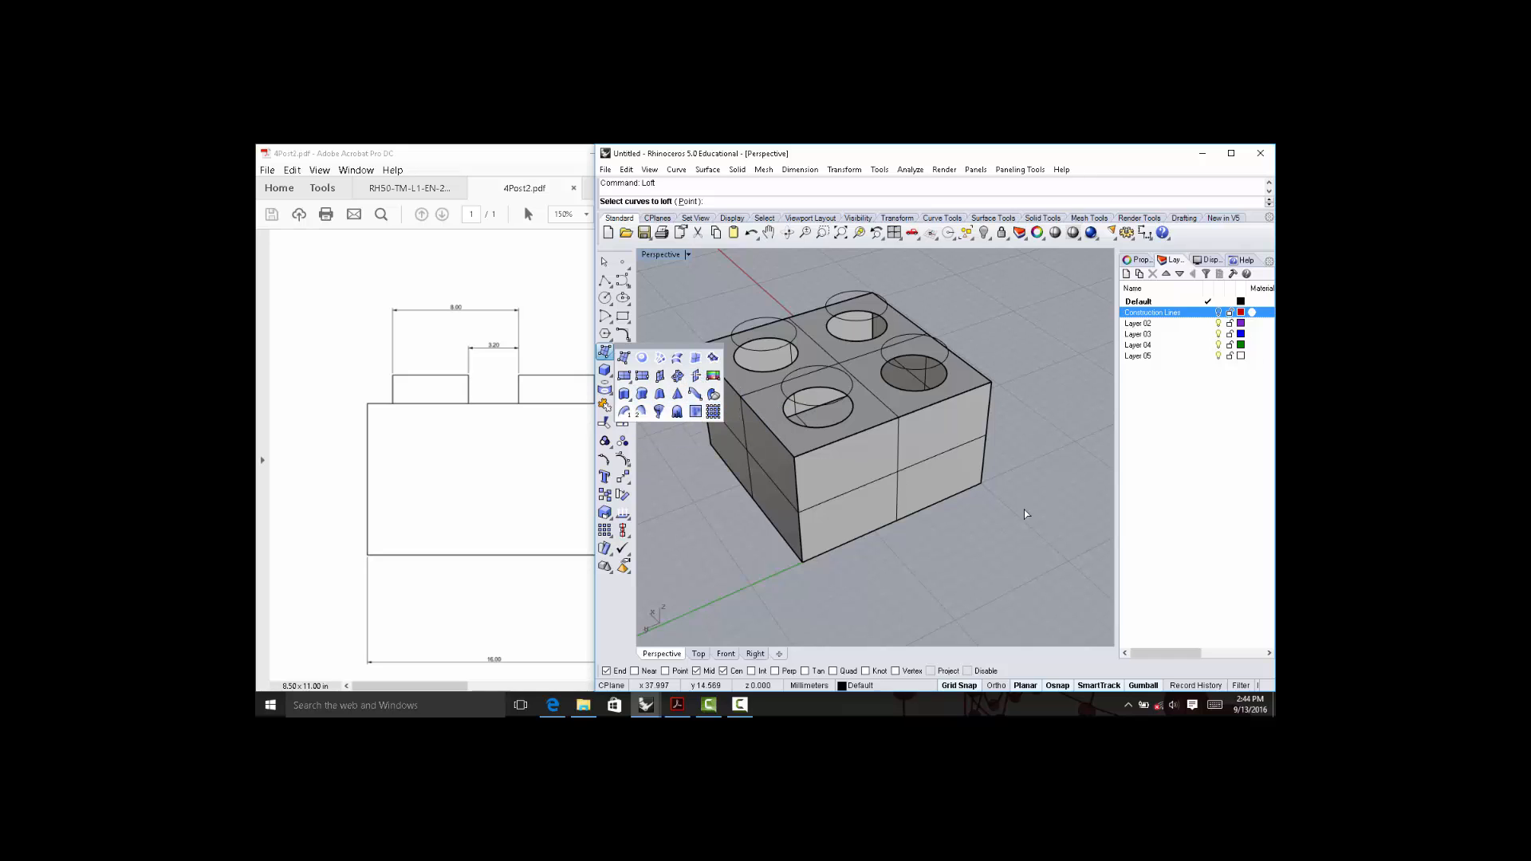
click(993, 545)
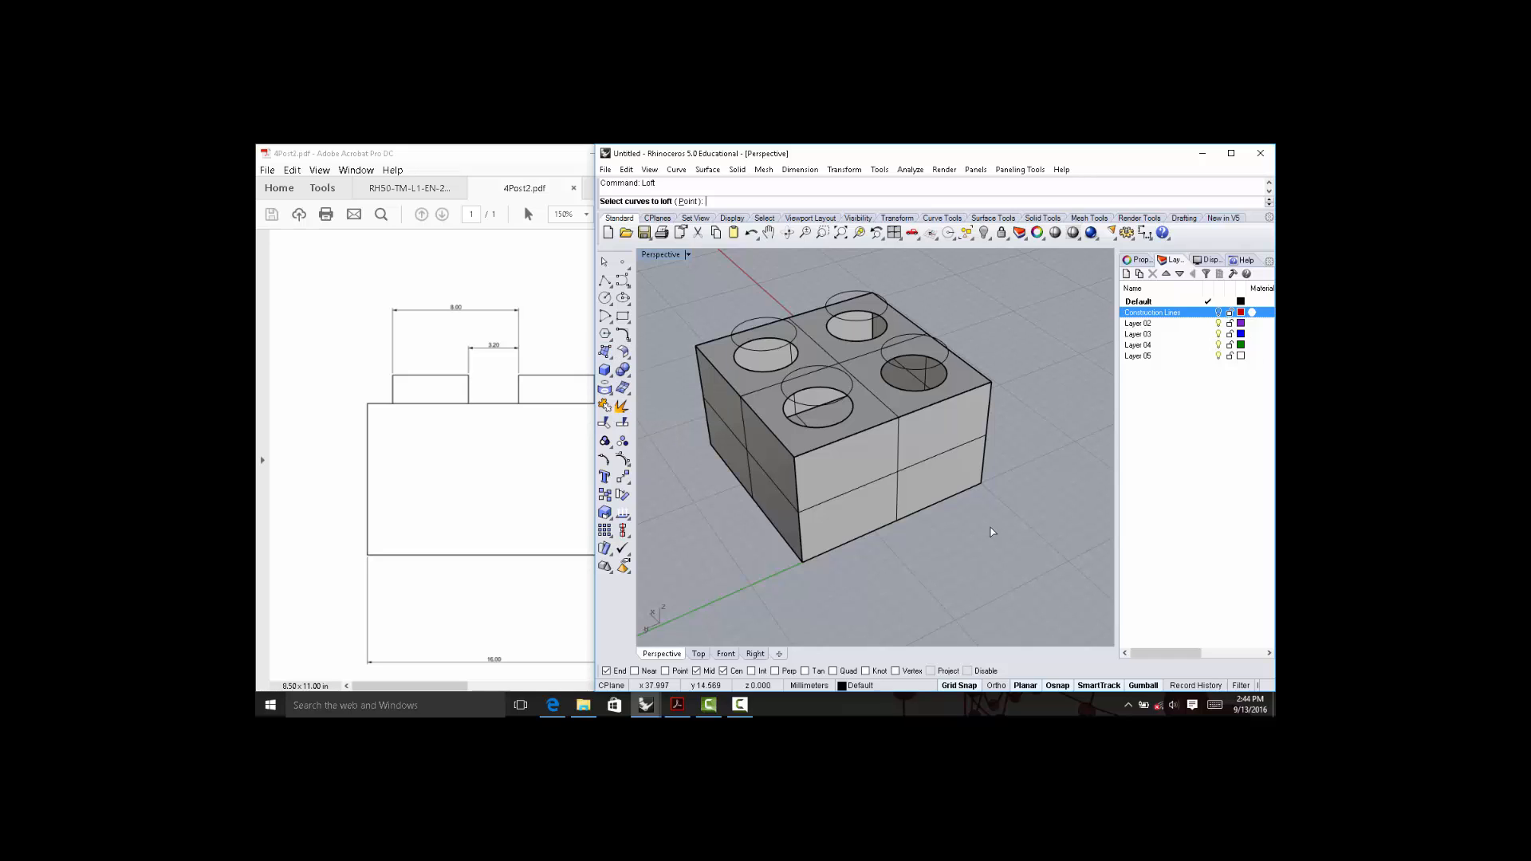
Loft the wall of the nearest post between its lower and upper circles, using the Normal style and Do not simplify.
click(820, 431)
click(853, 459)
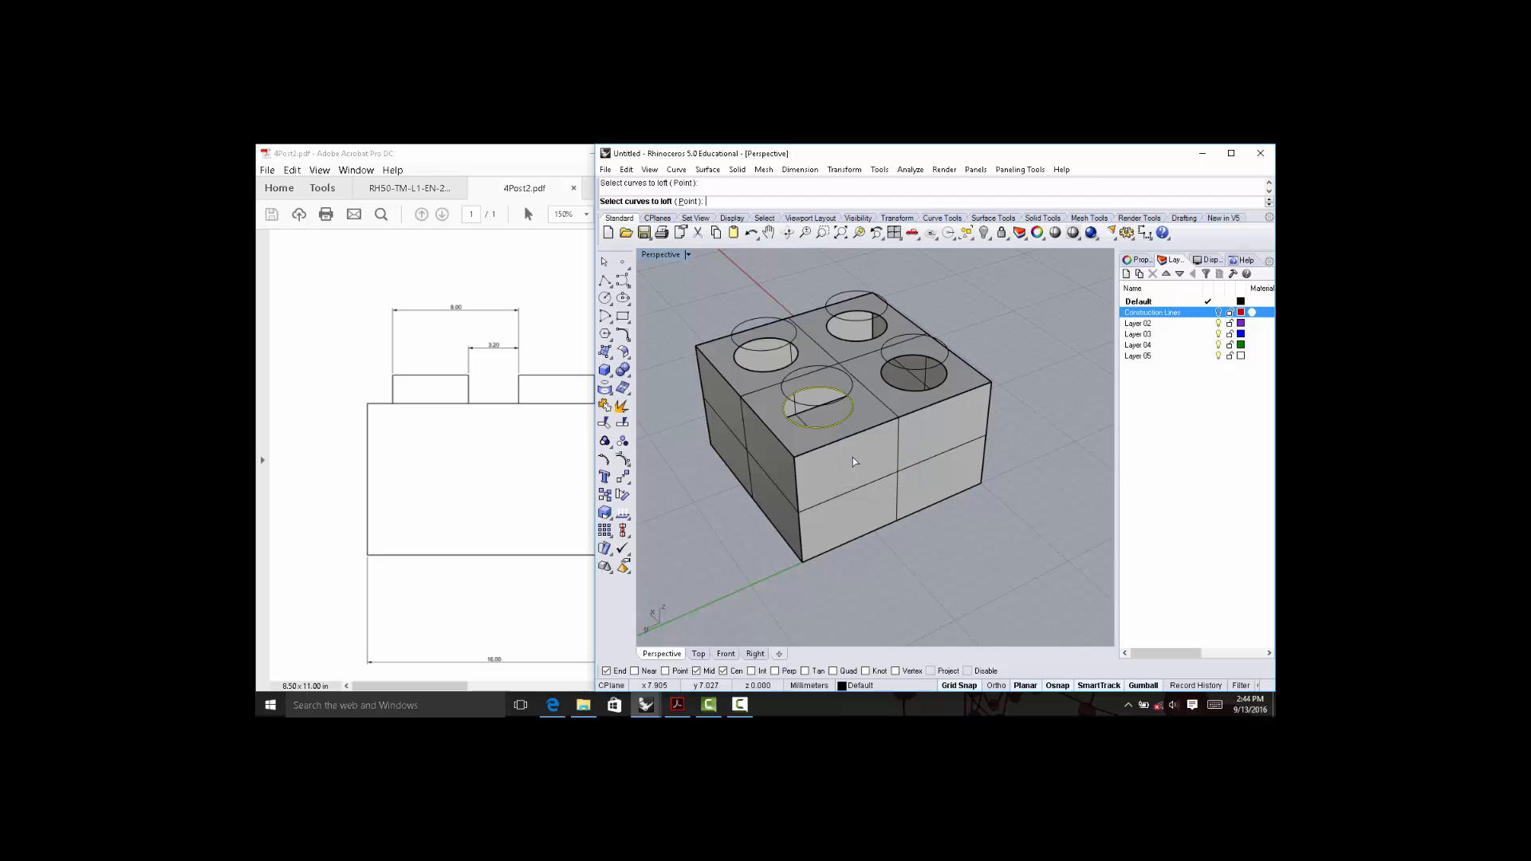
click(852, 390)
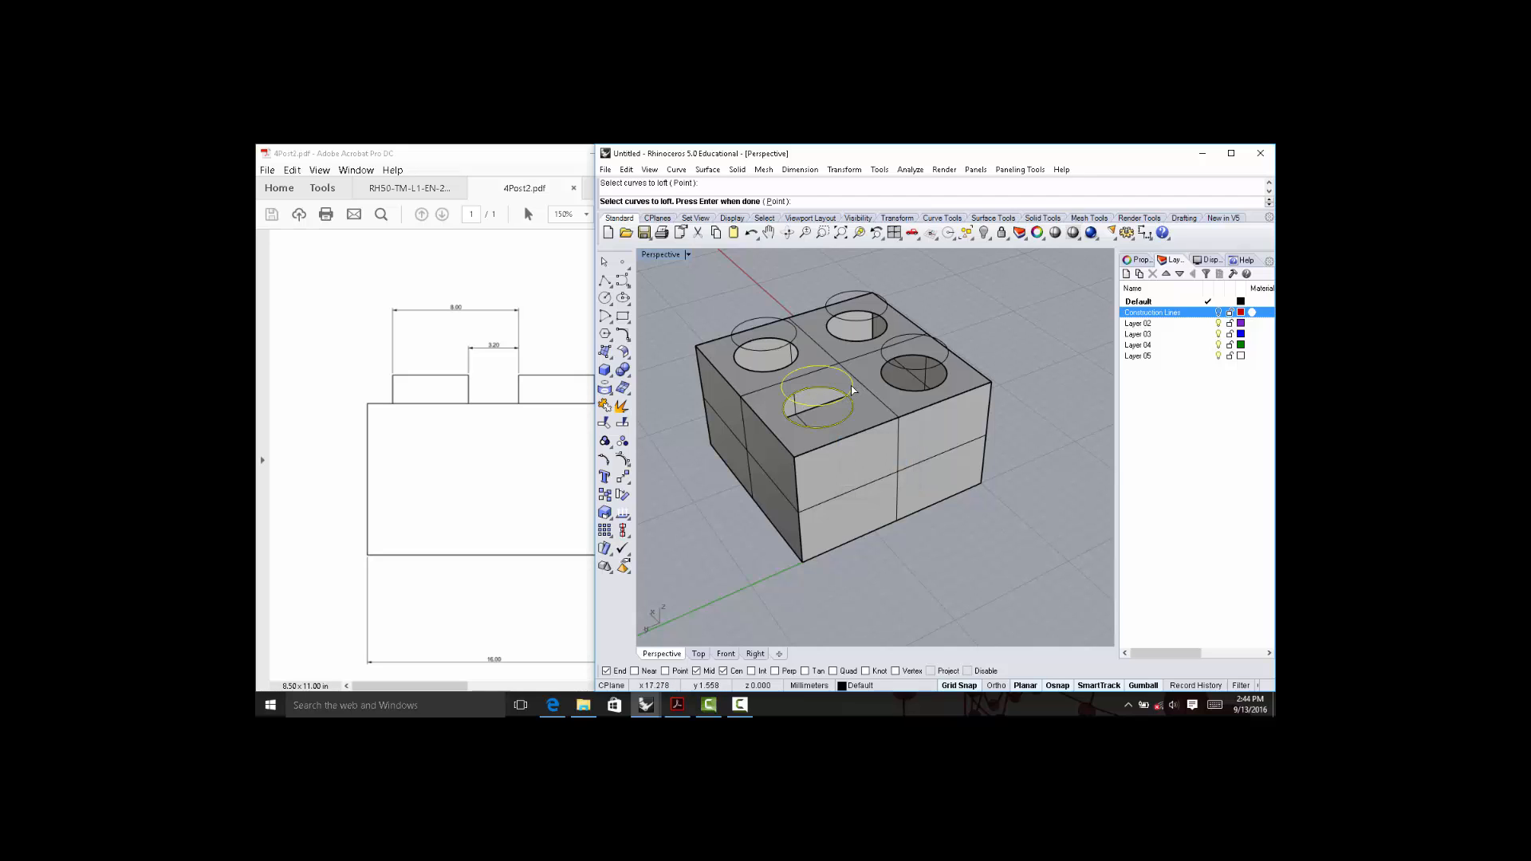
key(Return)
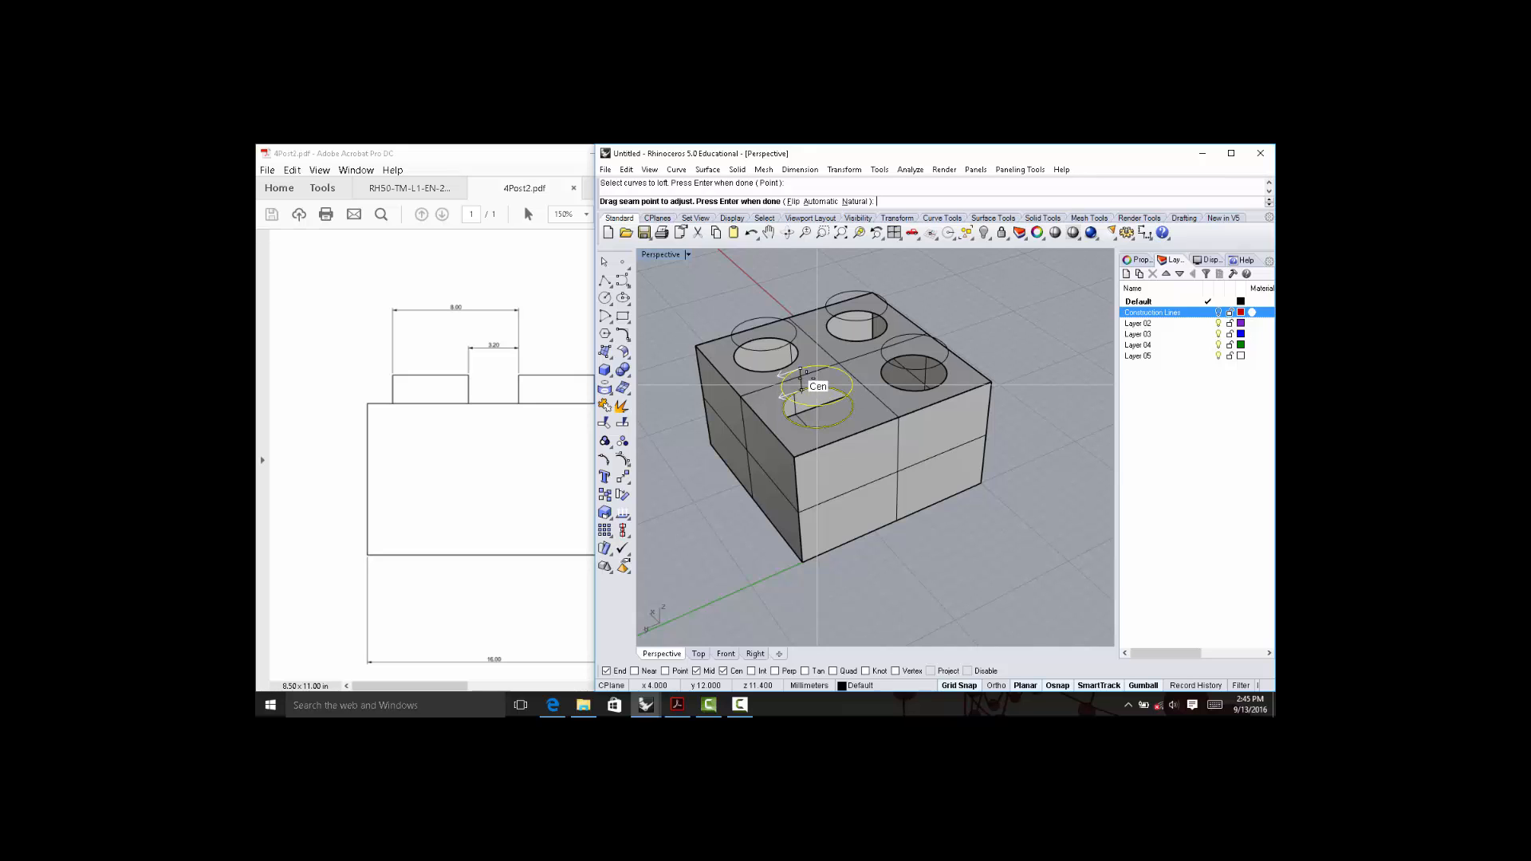
scroll(814, 398, up, 5)
mouse_move(814, 397)
mouse_down()
mouse_move(822, 387)
mouse_move(817, 412)
mouse_up()
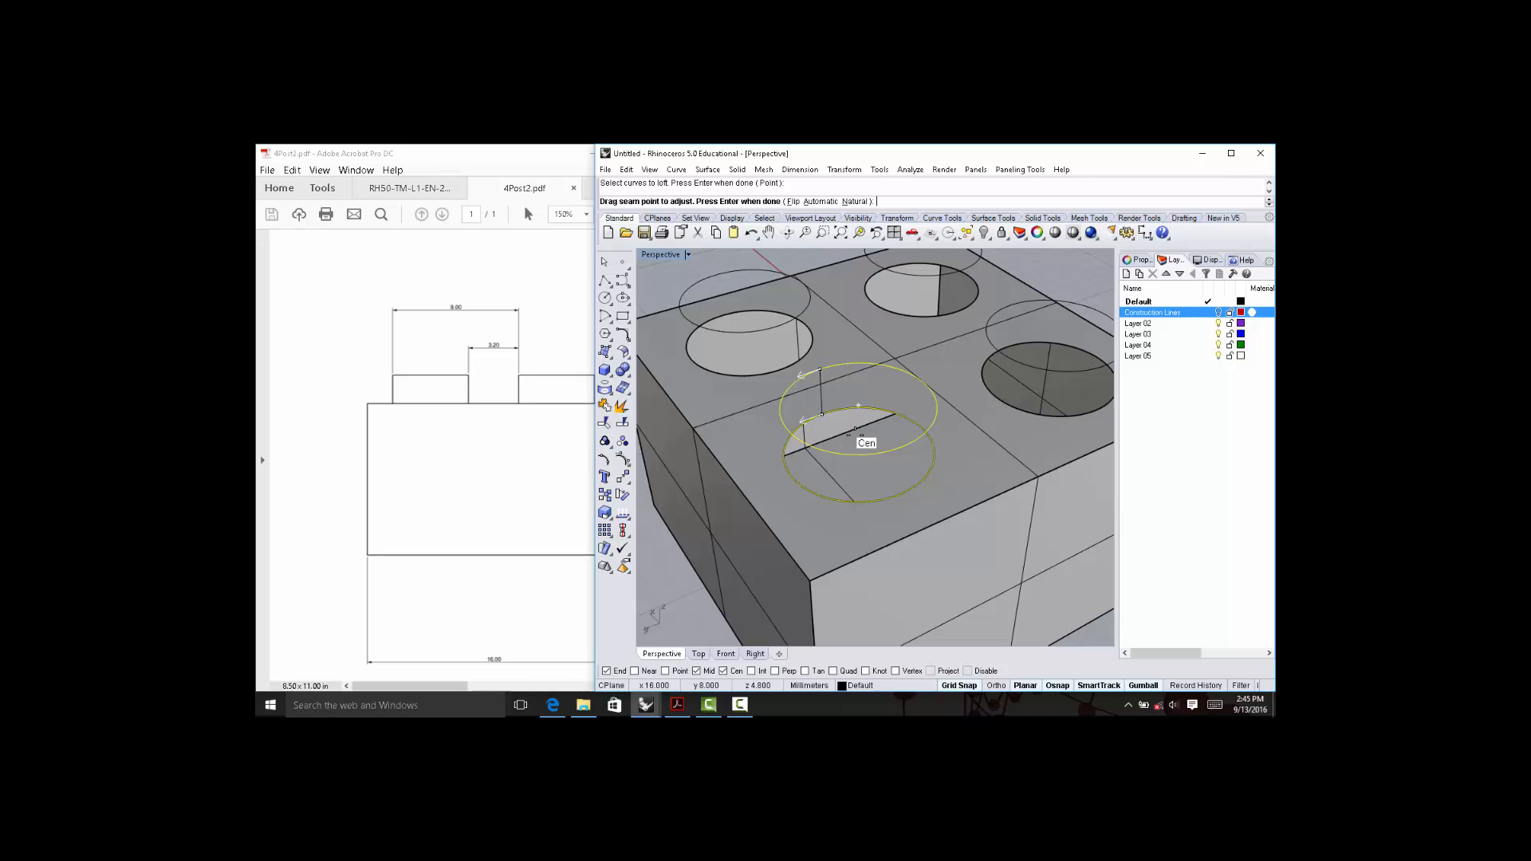
key(Return)
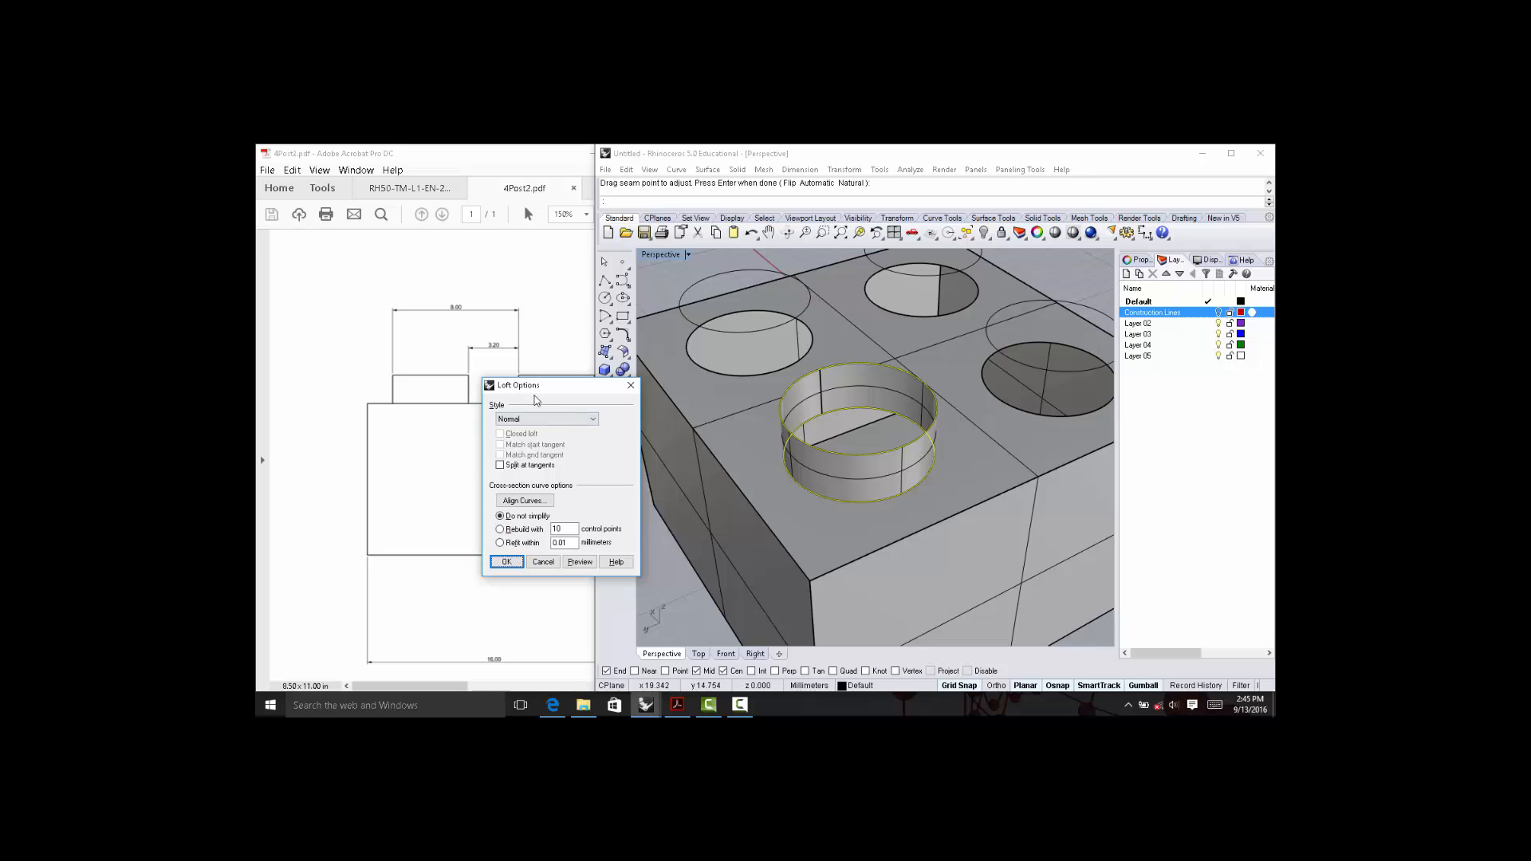
drag(545, 389, 764, 281)
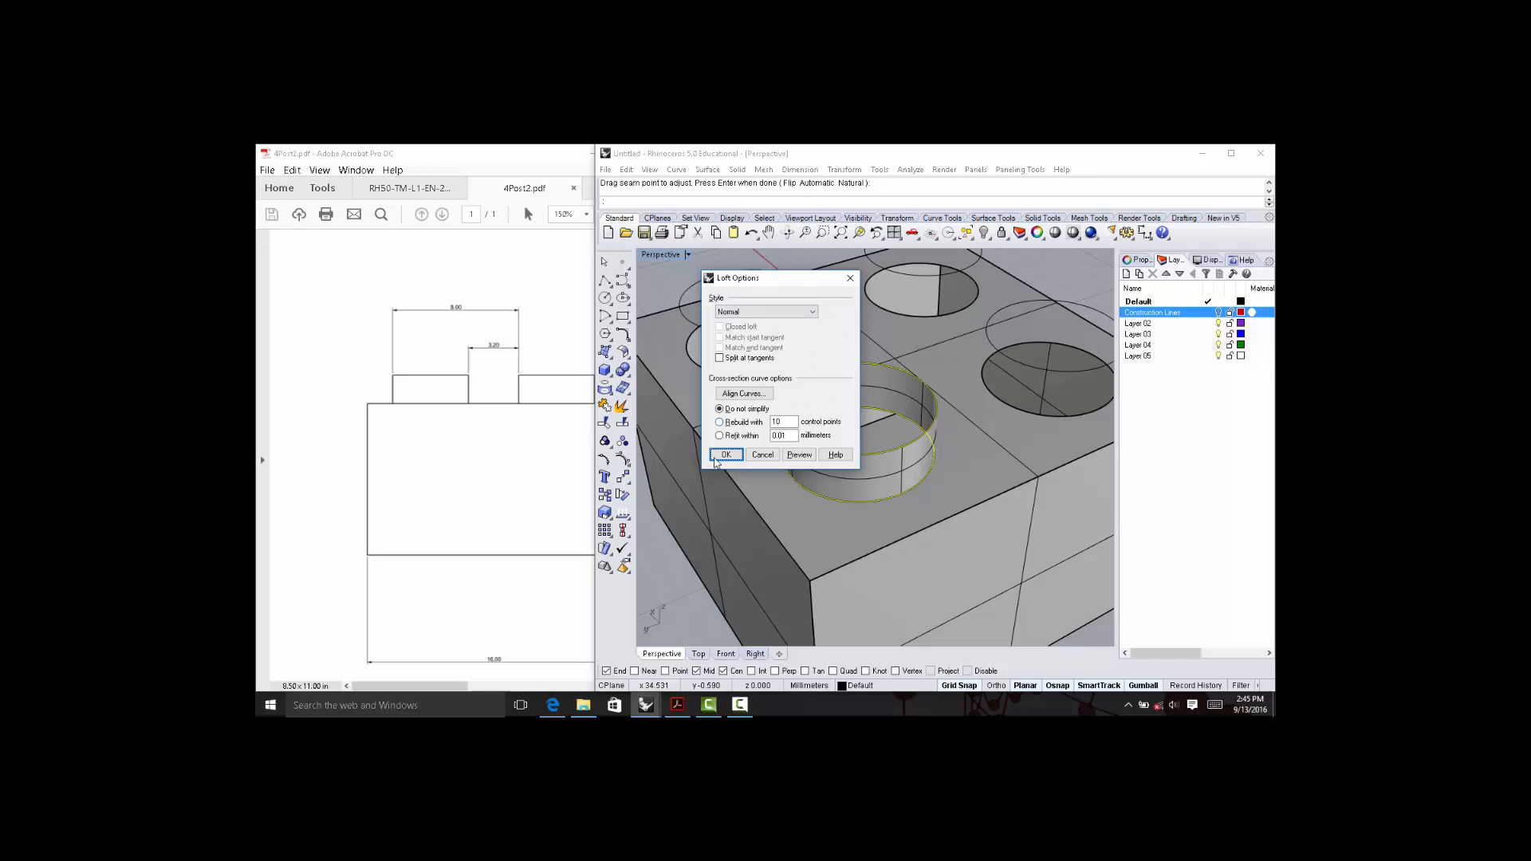
click(796, 313)
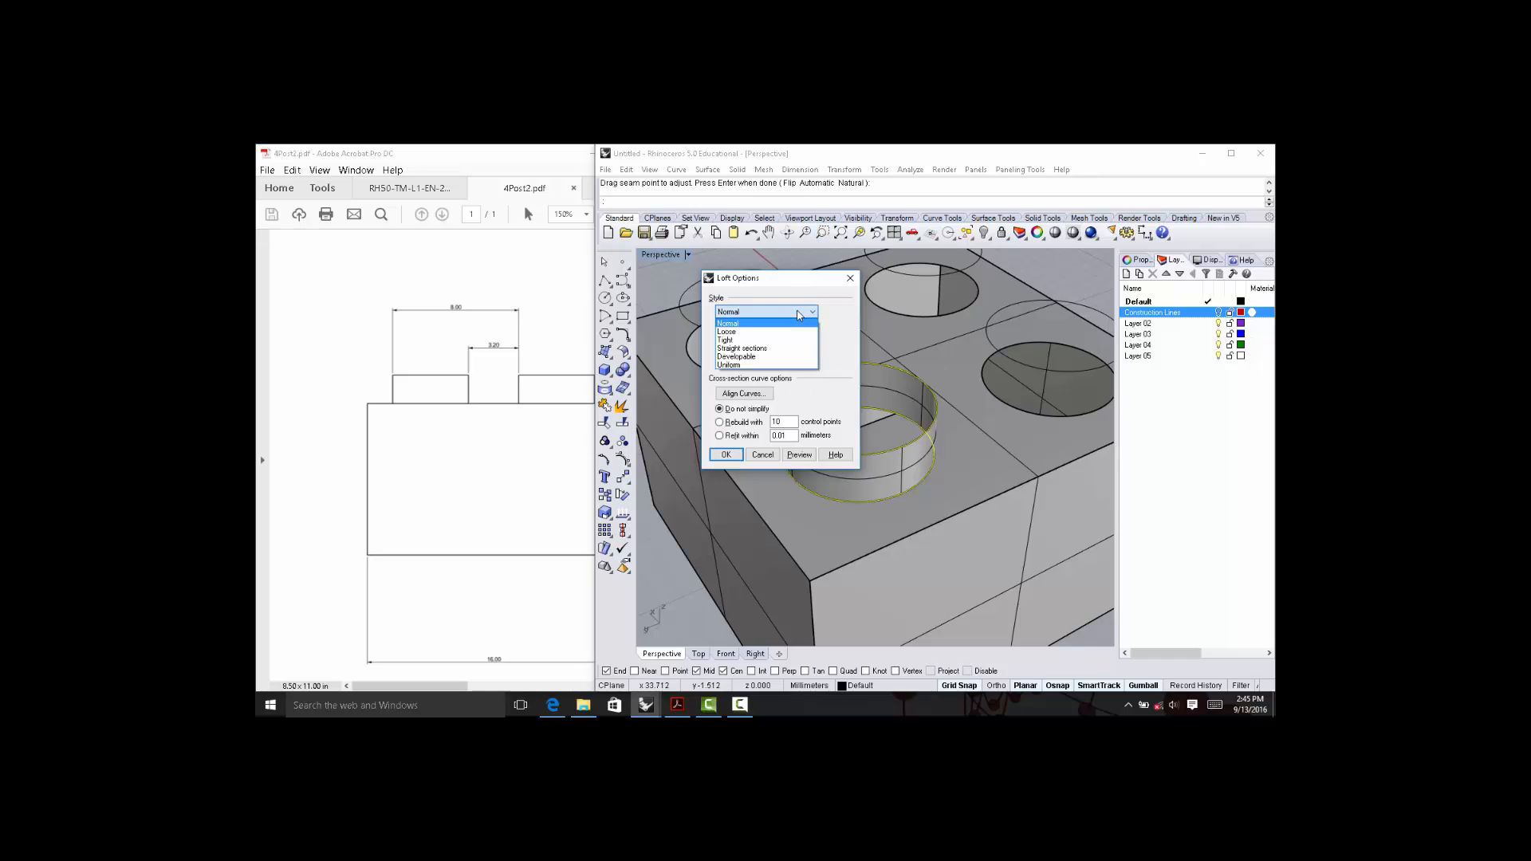
click(836, 312)
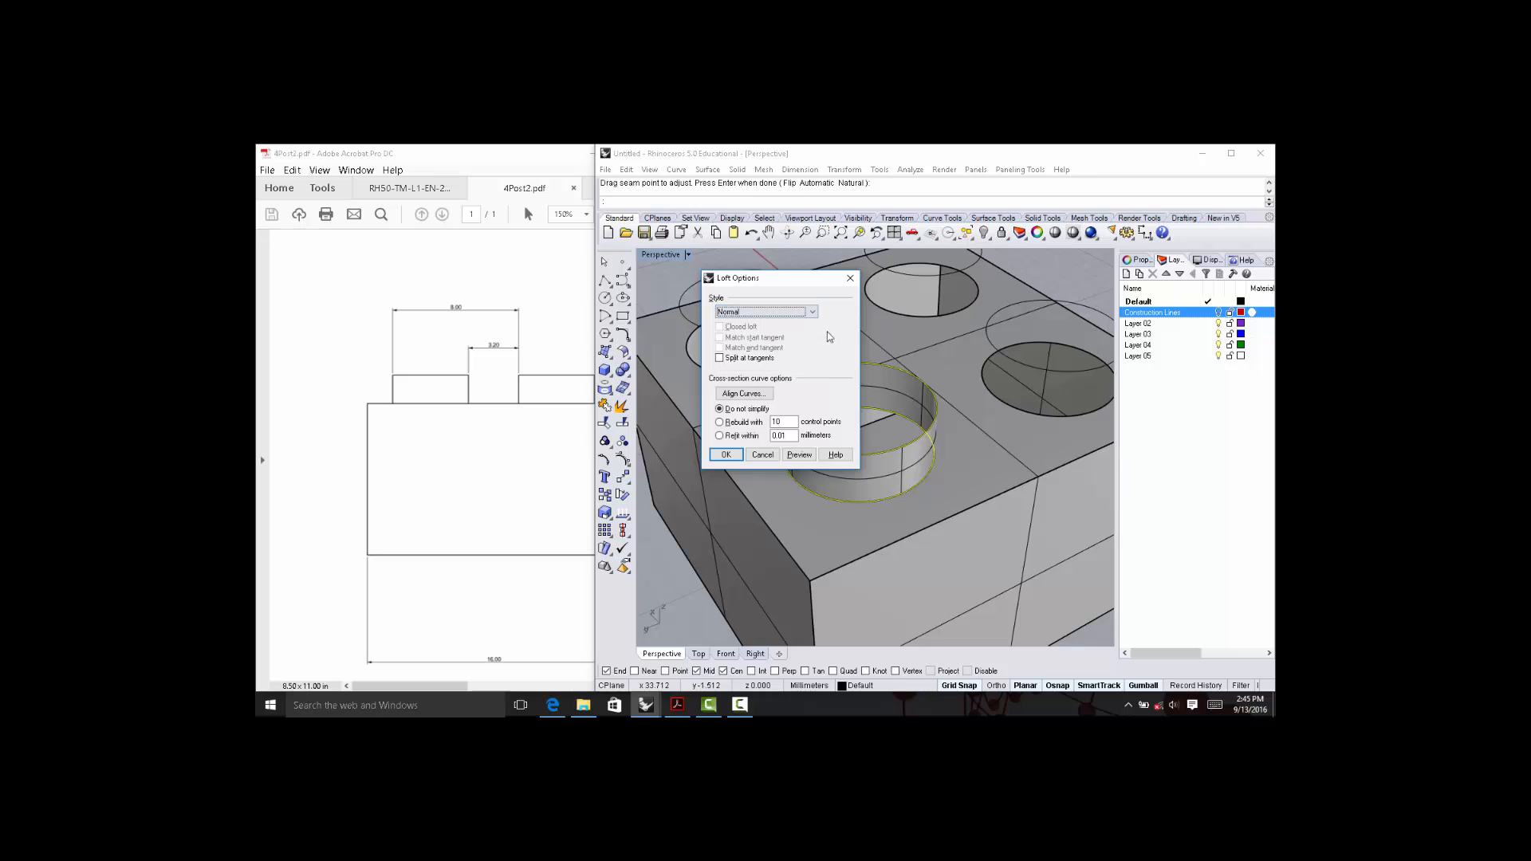
click(733, 456)
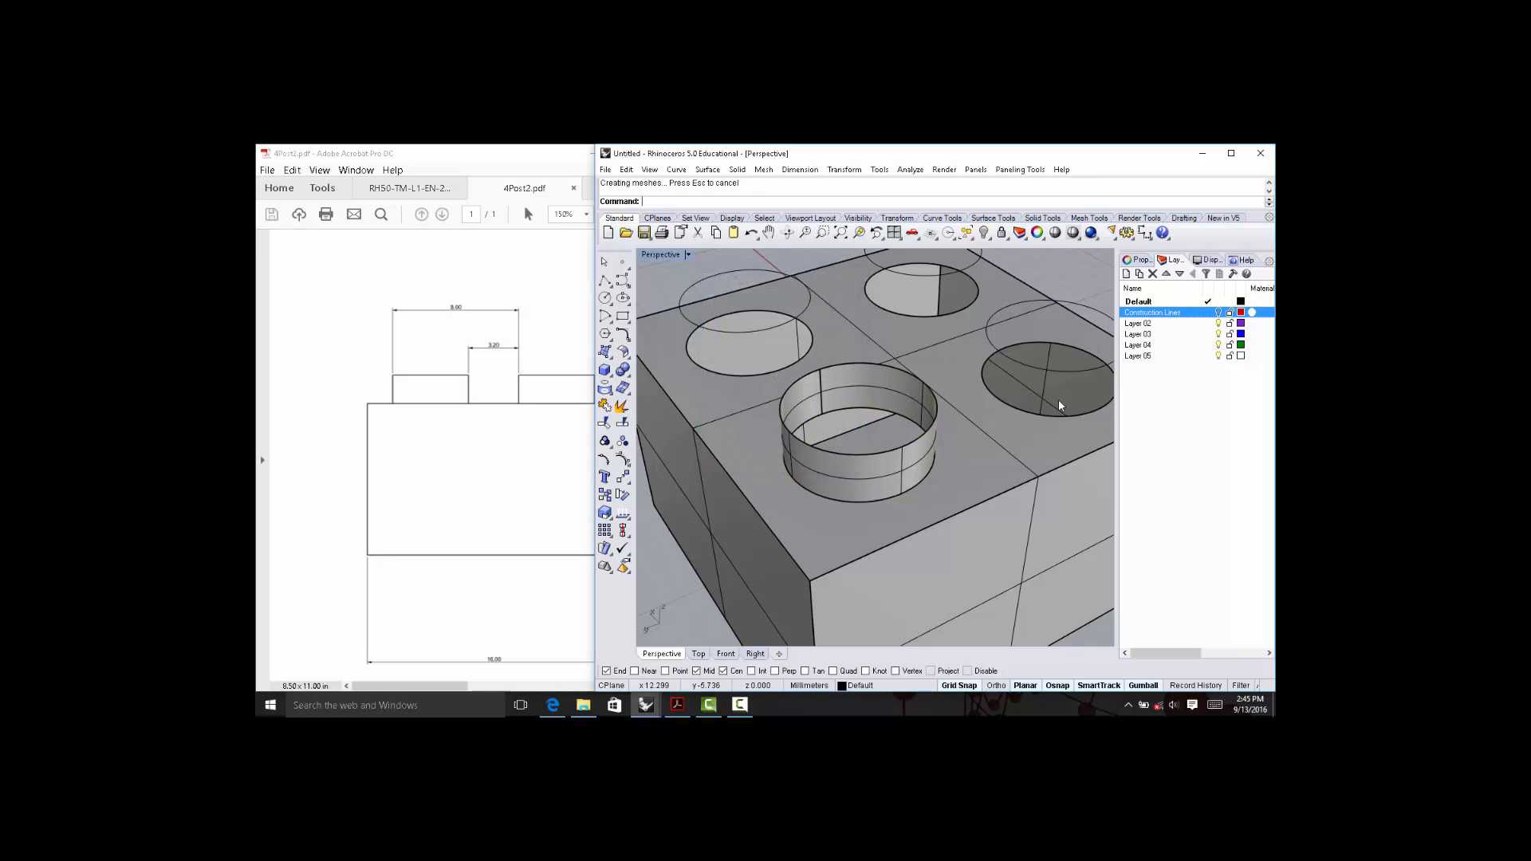
Loft the wall of the post nearest the origin between its lower circle curve and upper circle, using the Normal style.
scroll(1013, 451, down, 2)
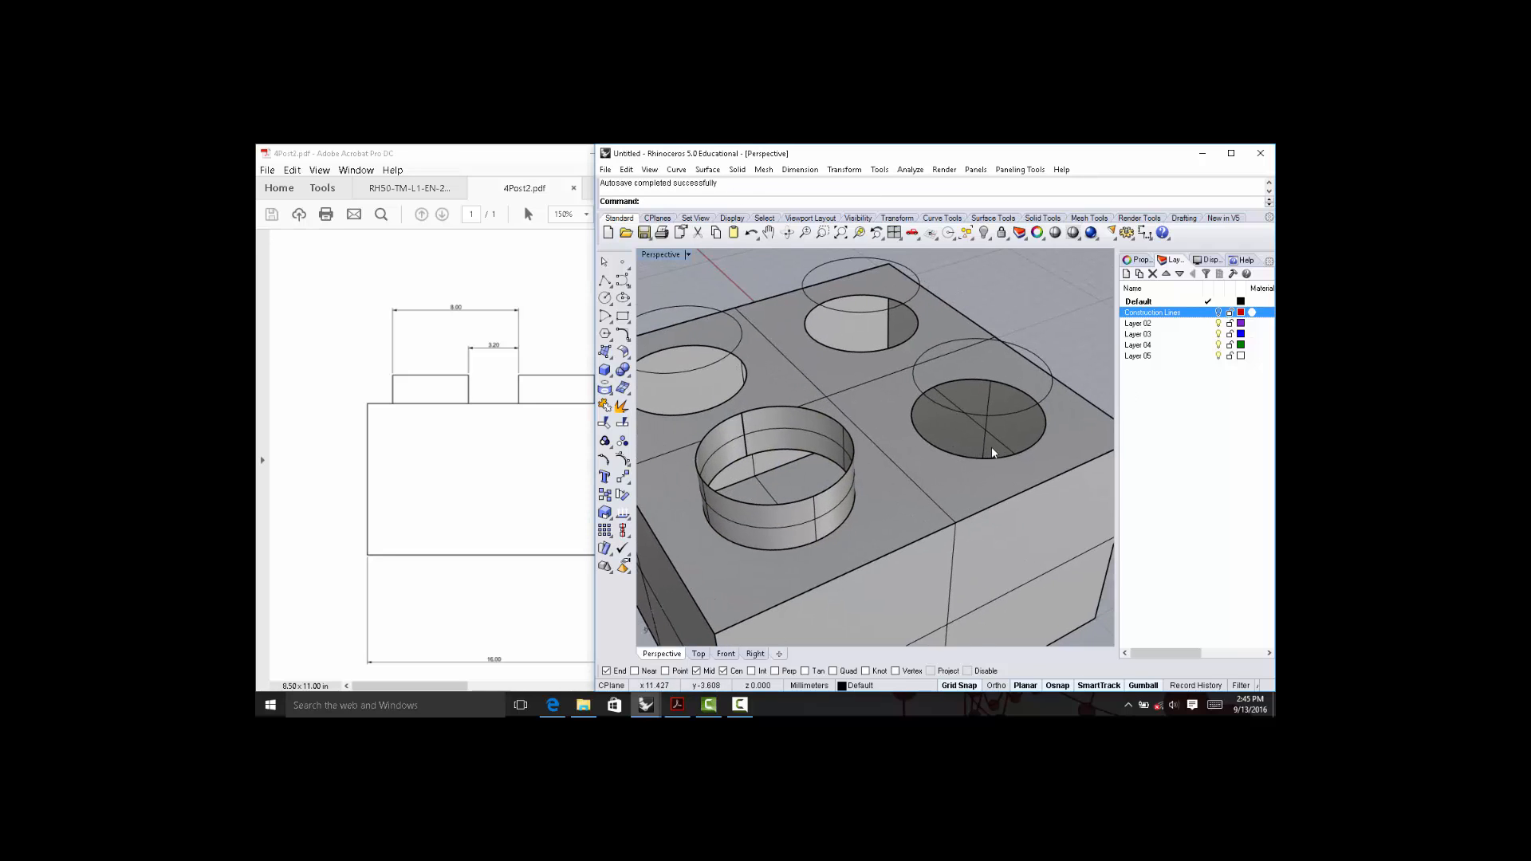
scroll(992, 447, down, 2)
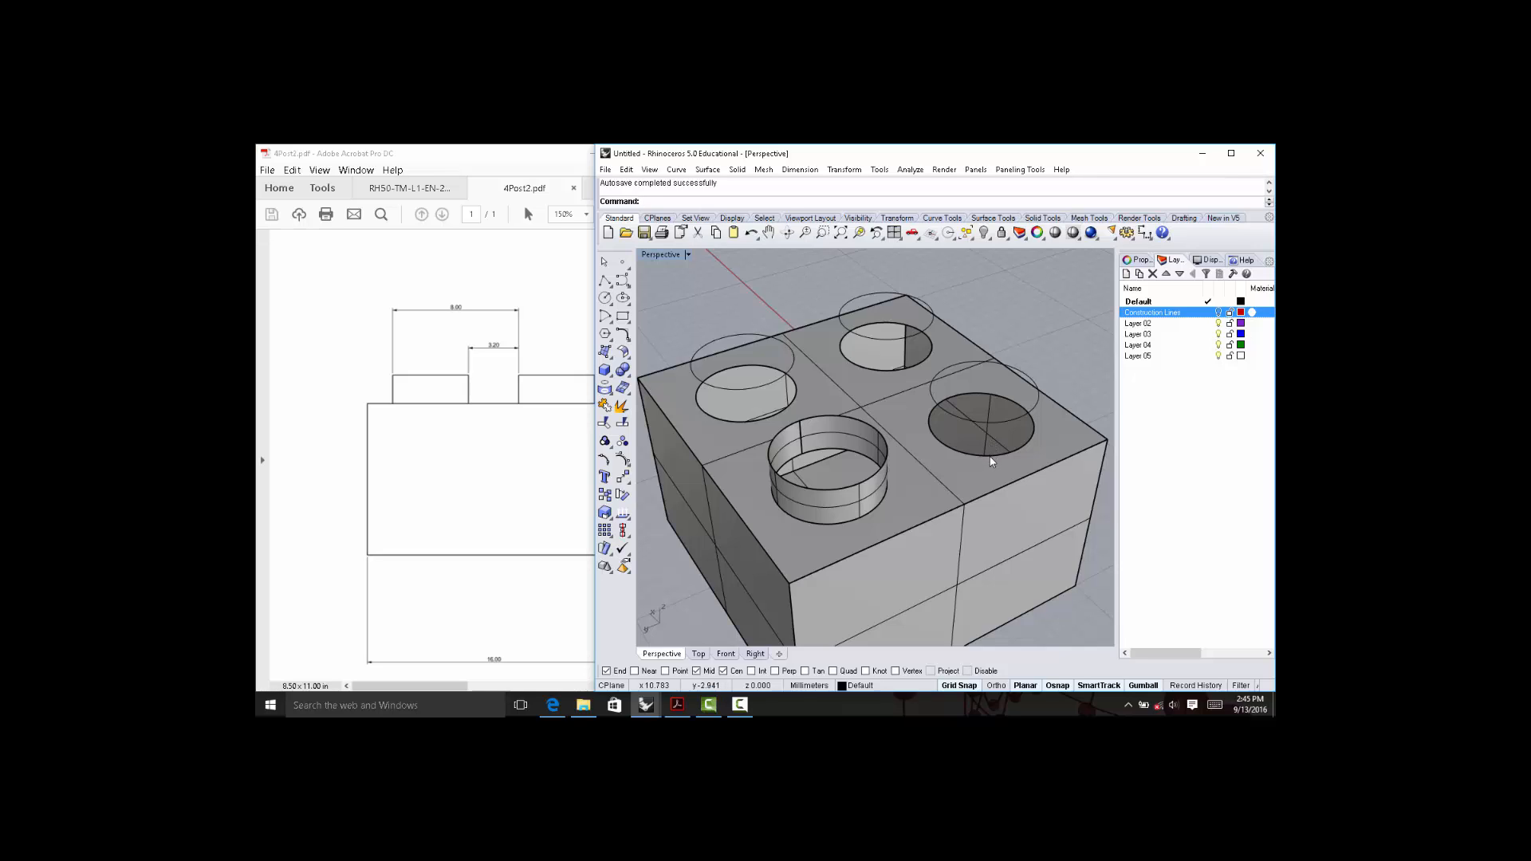
right_click(990, 457)
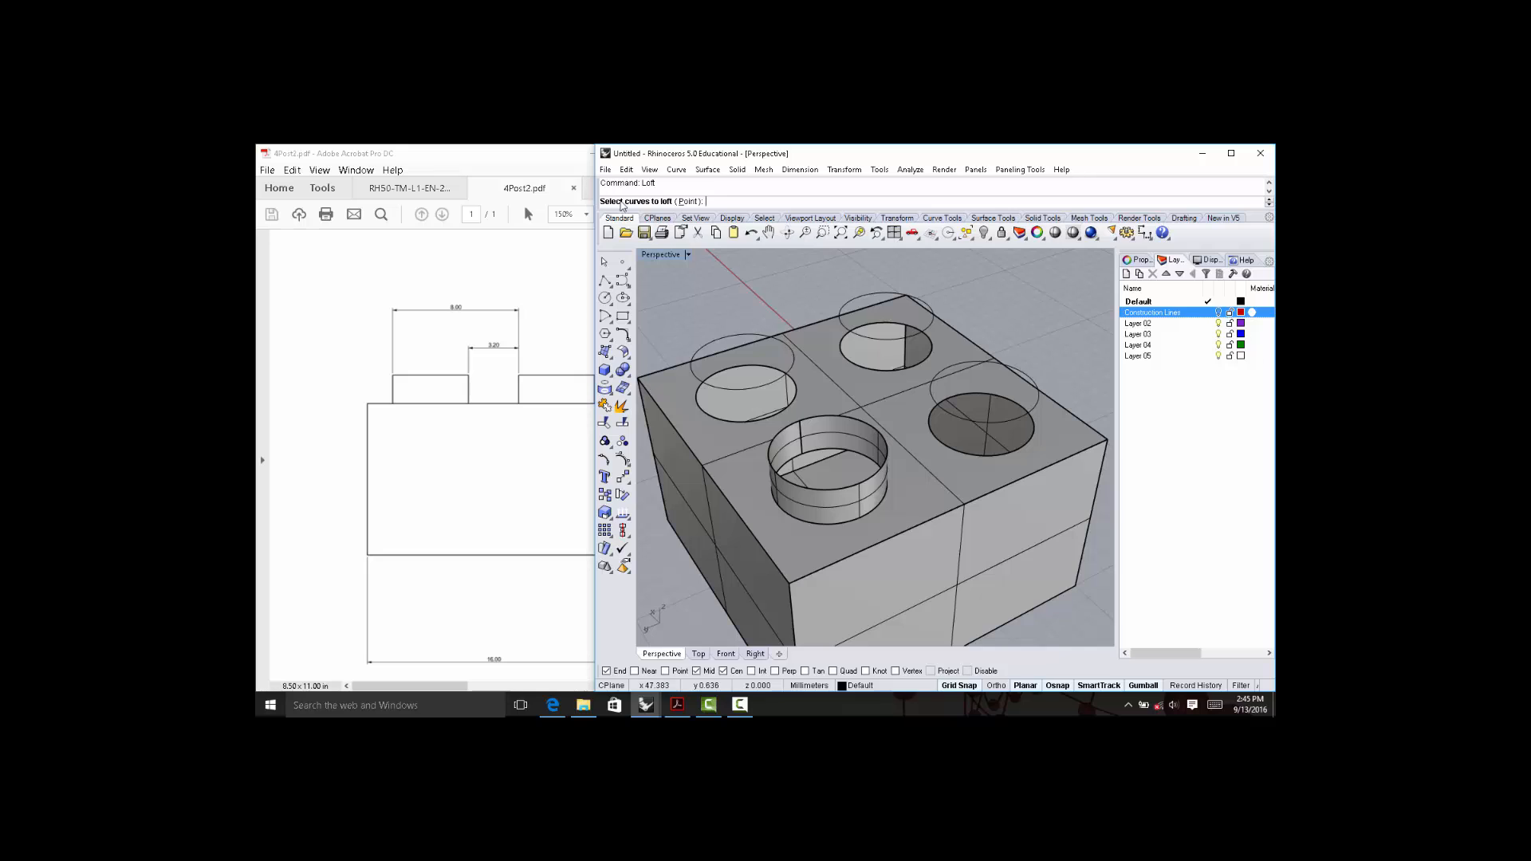
click(964, 453)
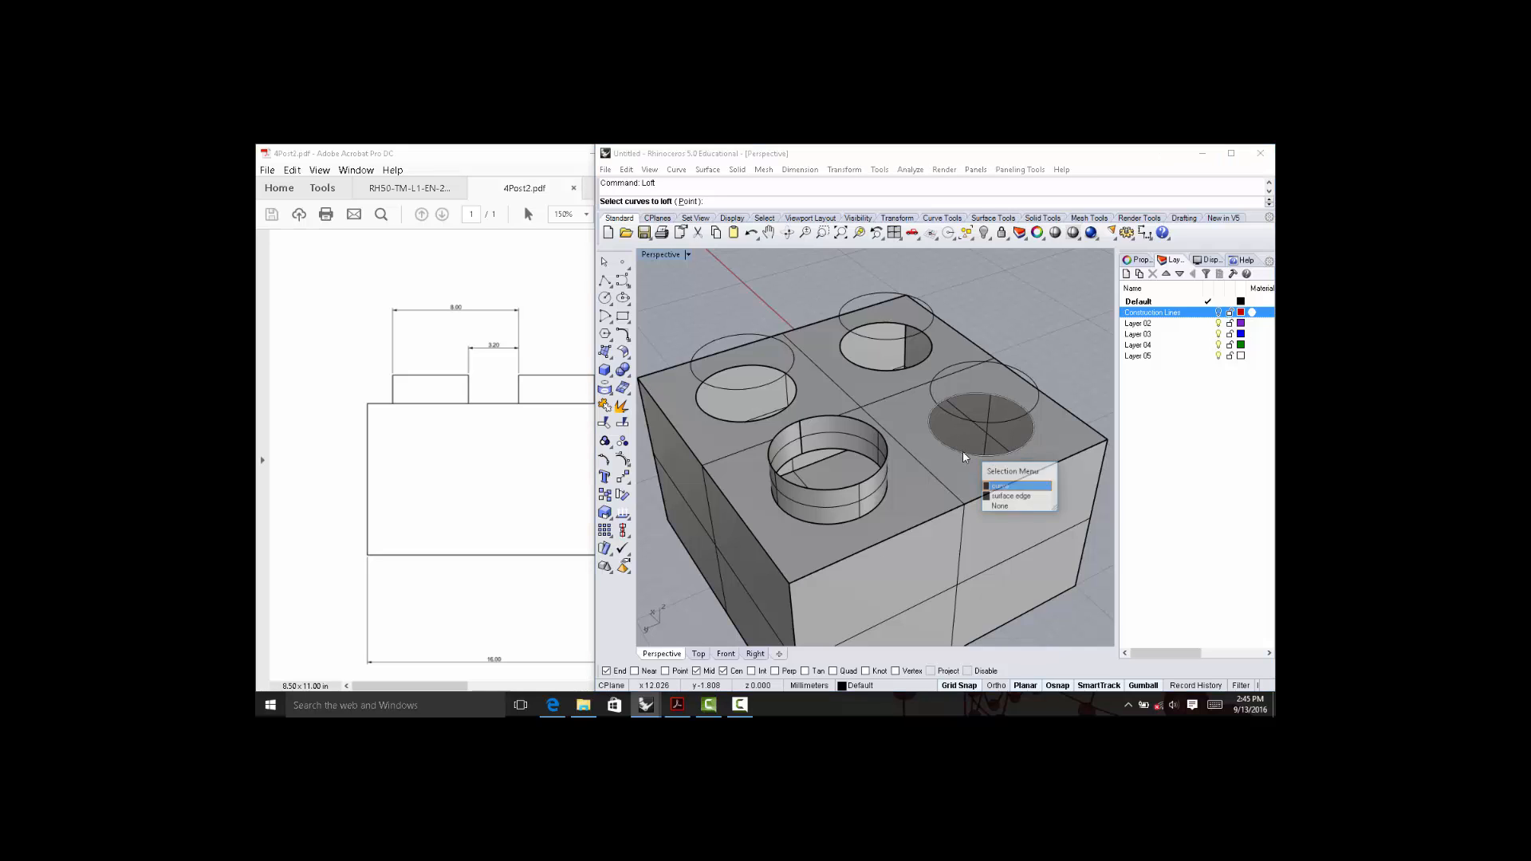
click(1017, 489)
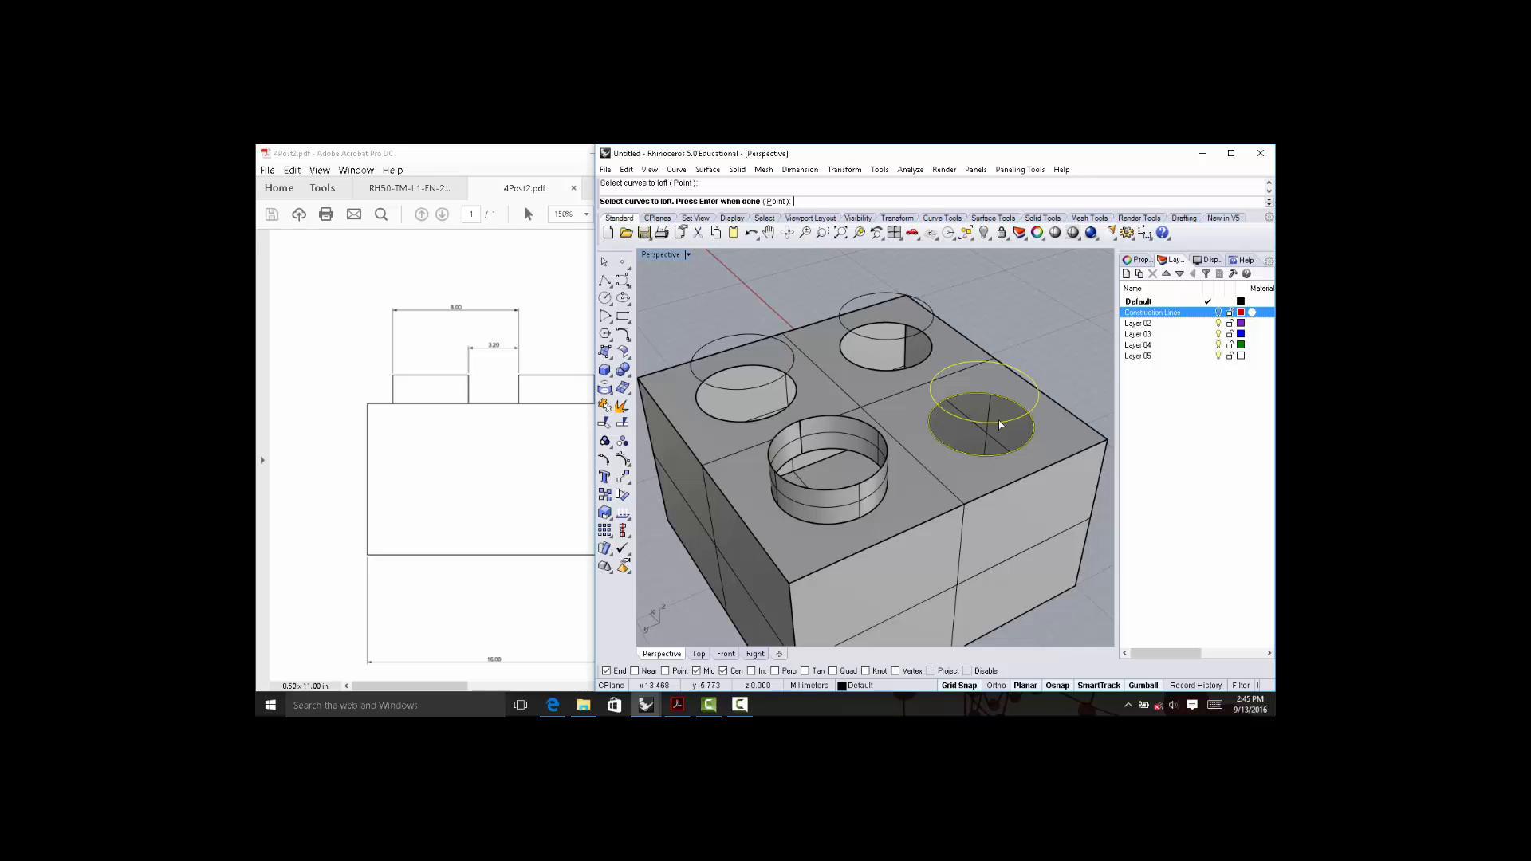
right_click(998, 420)
right_click(999, 420)
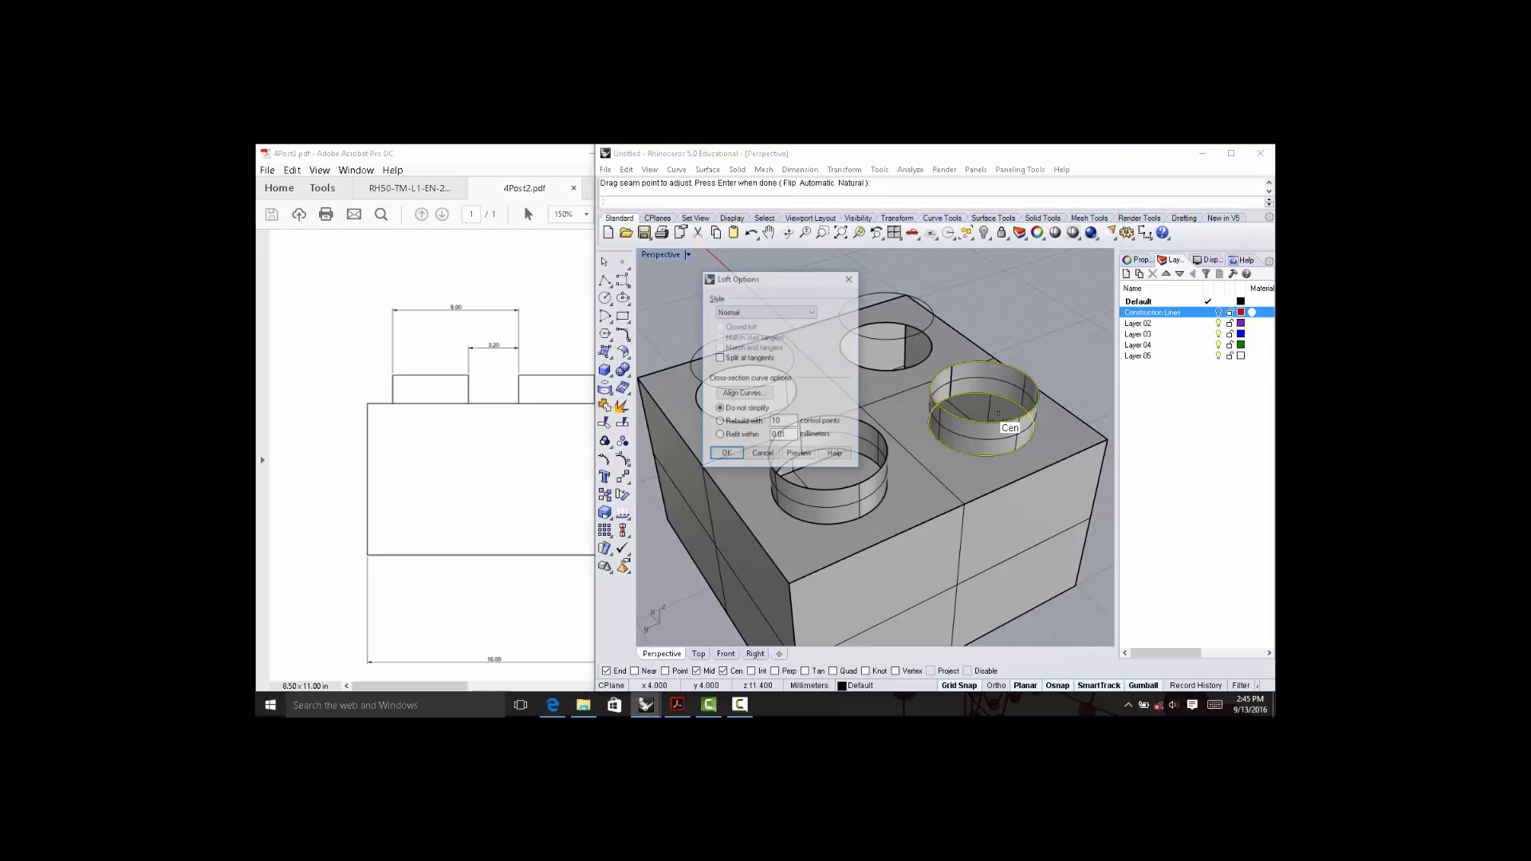
click(725, 456)
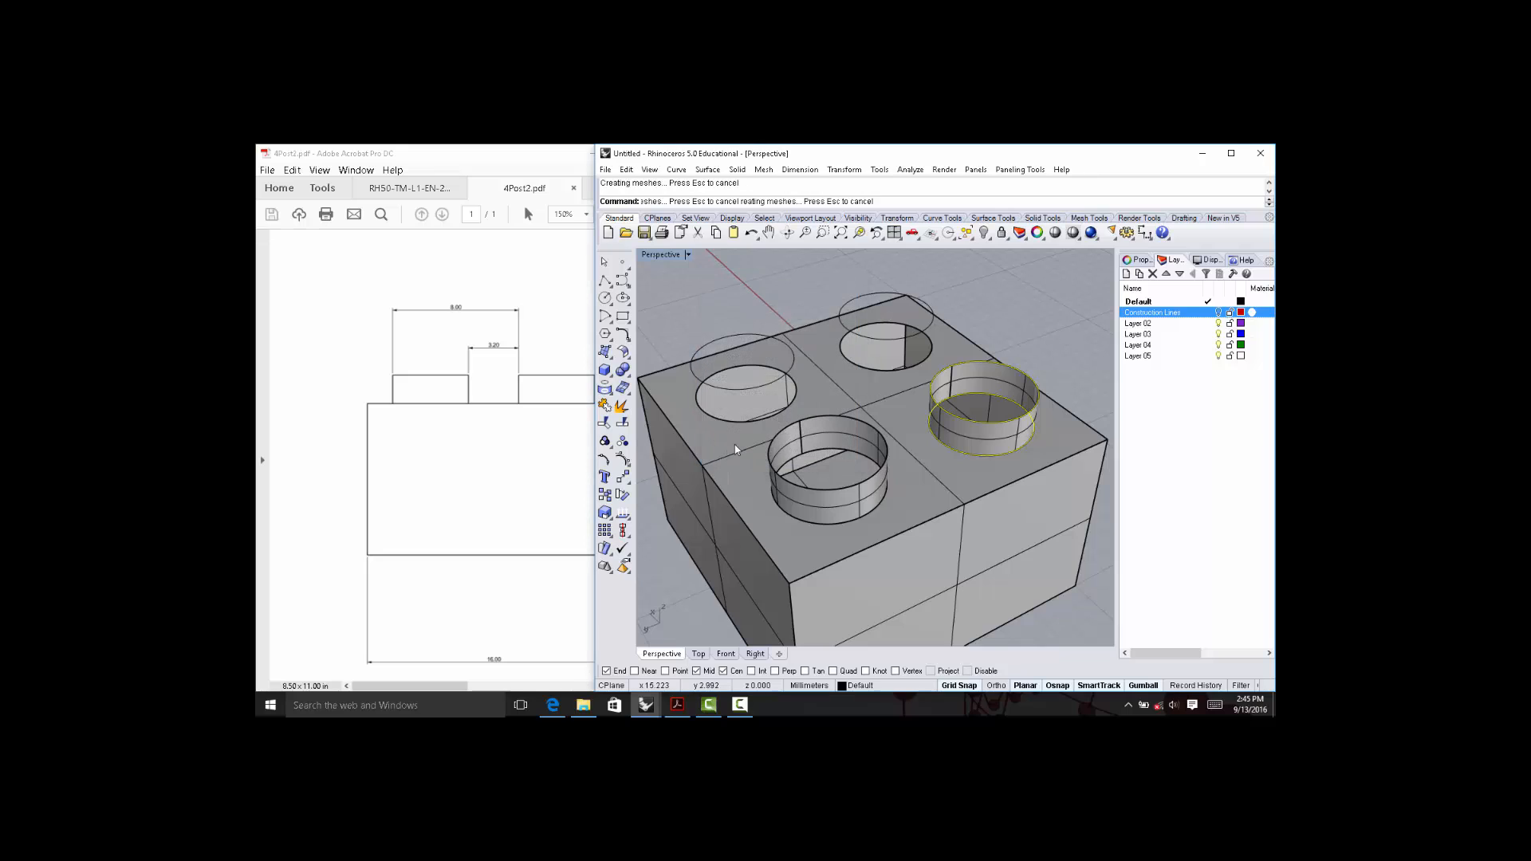
Loft the wall of the farthest post between its lower circle curve and upper circle, using the Normal style and Do not simplify.
right_click(870, 375)
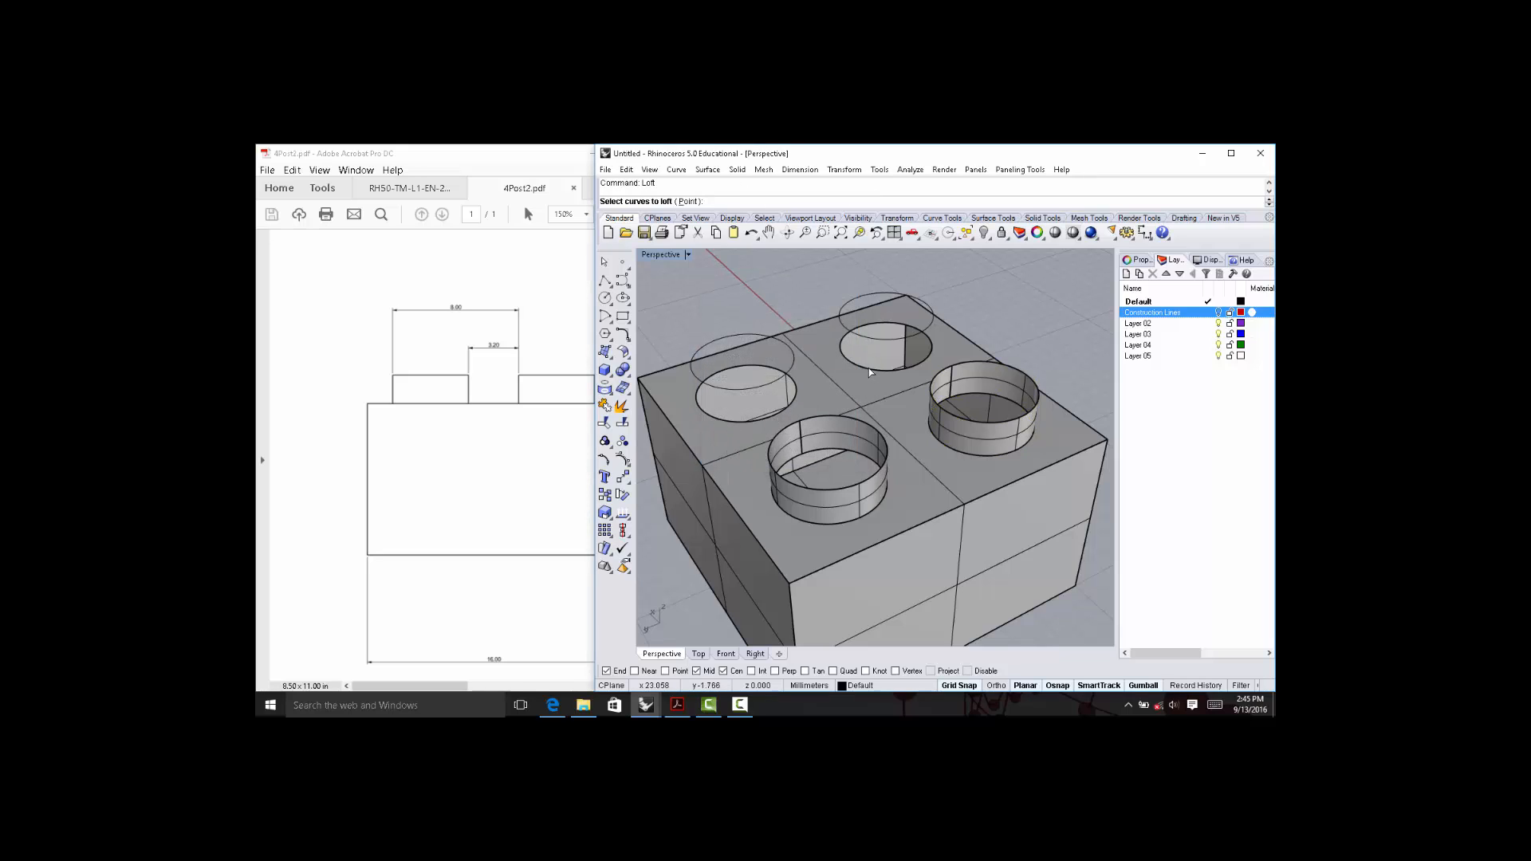
click(869, 370)
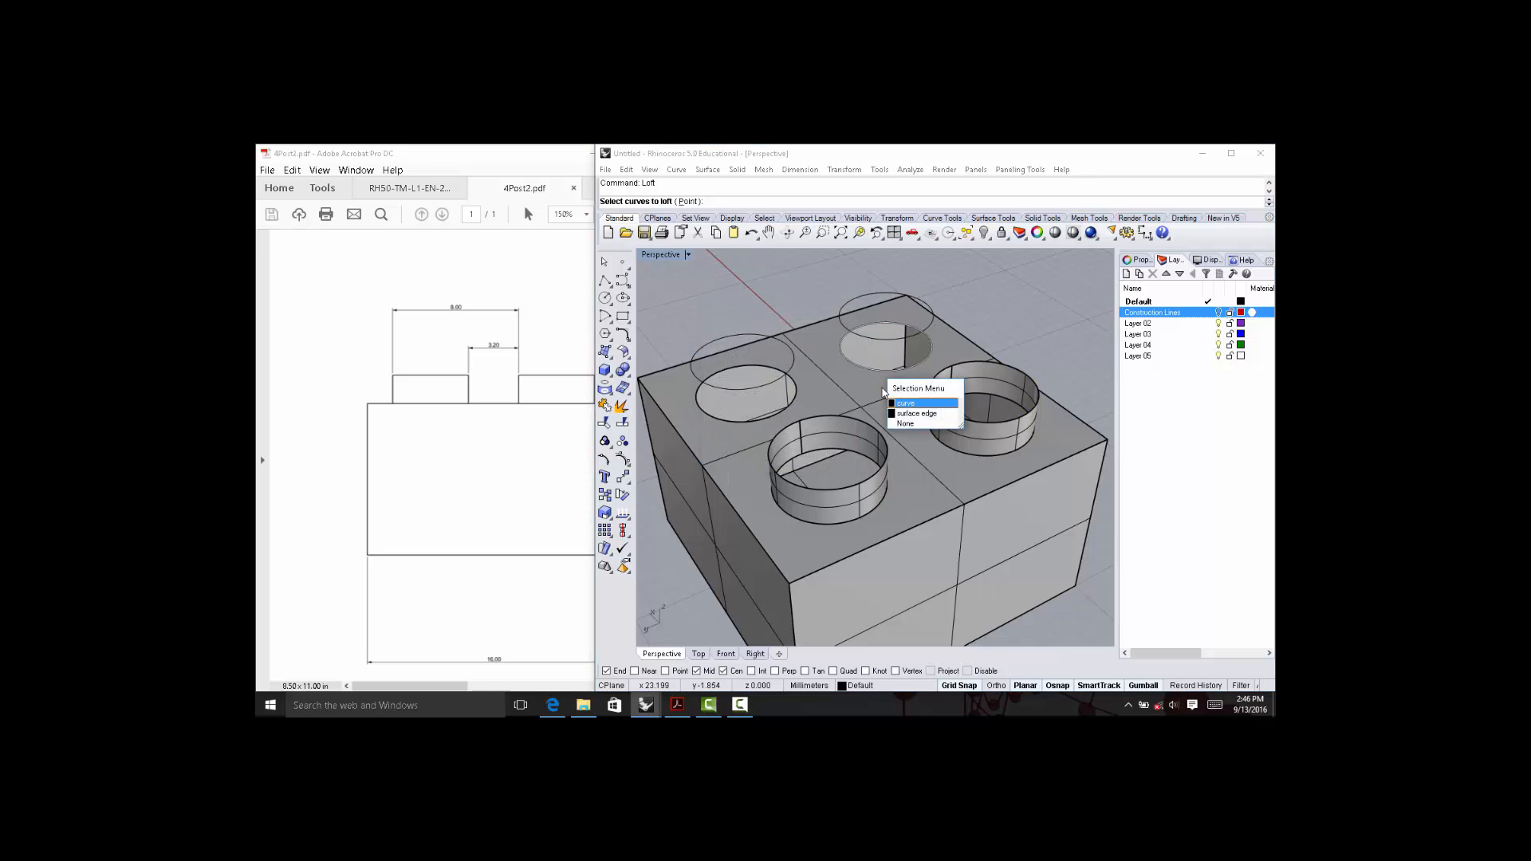
click(902, 399)
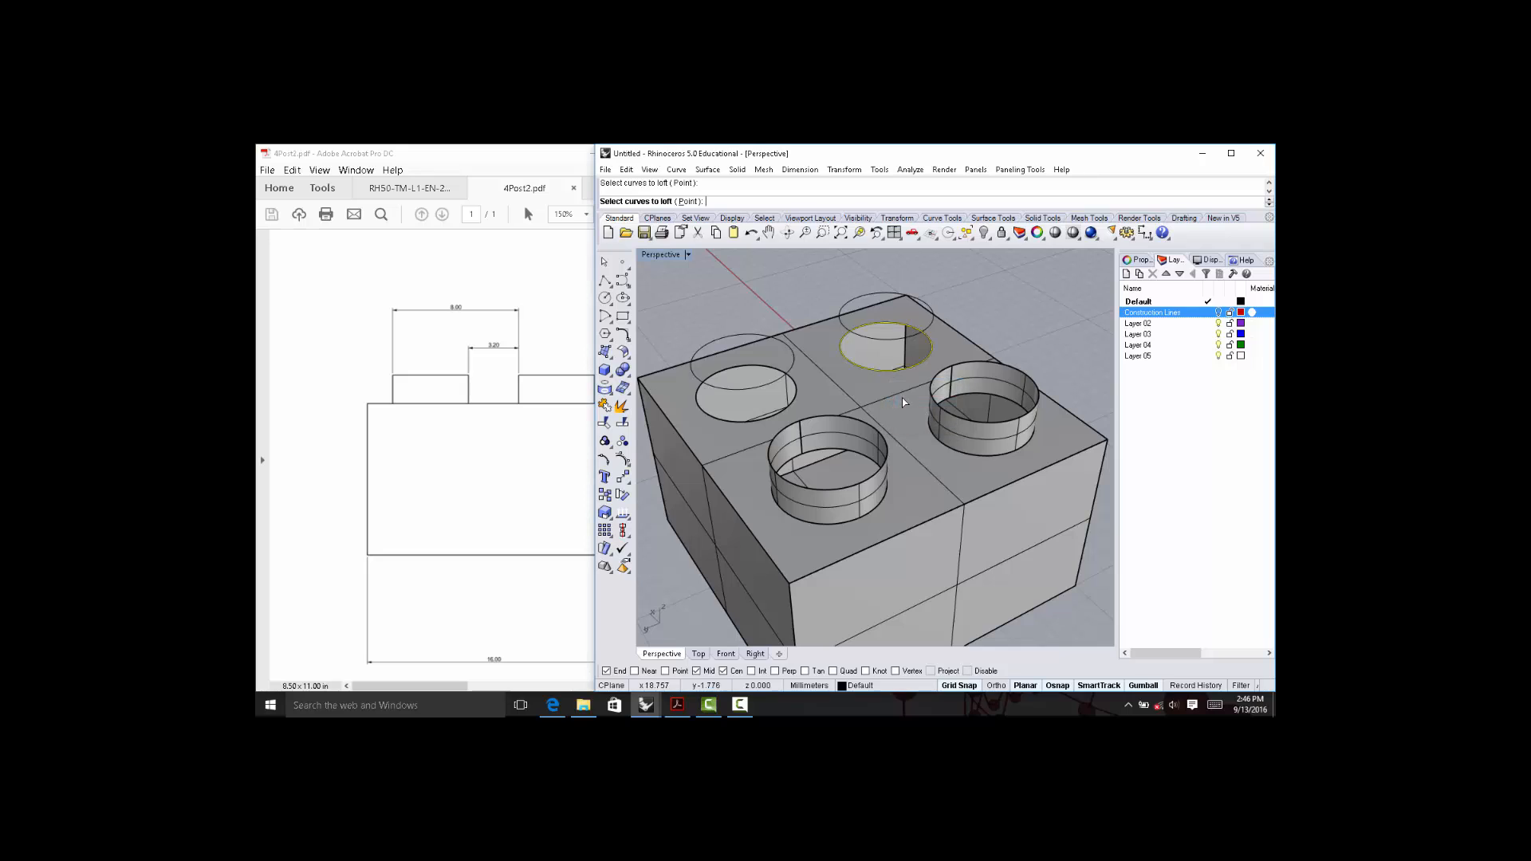
click(874, 341)
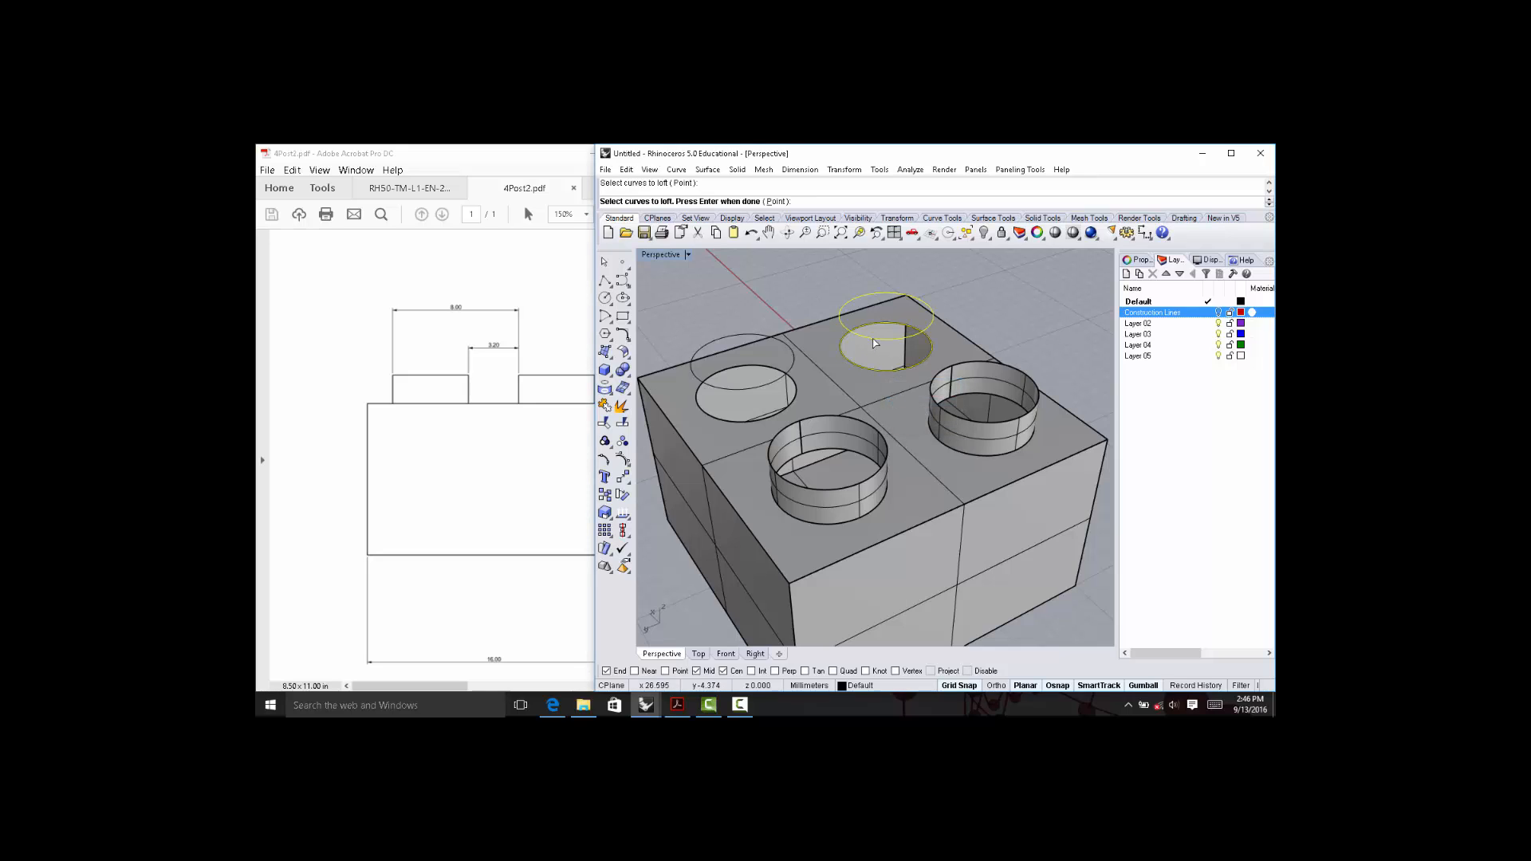
key(Return)
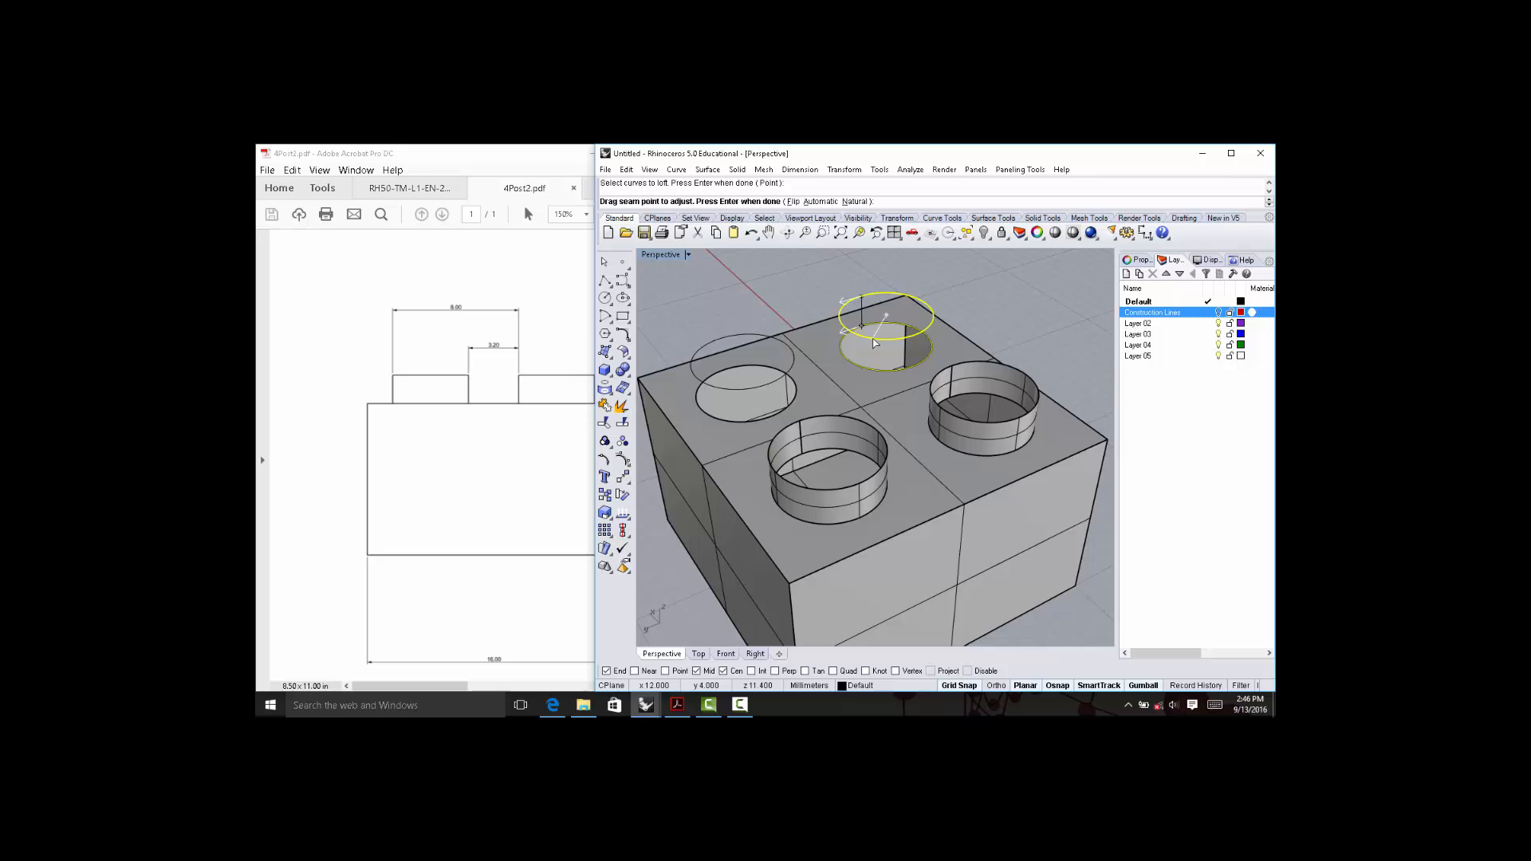
key(Return)
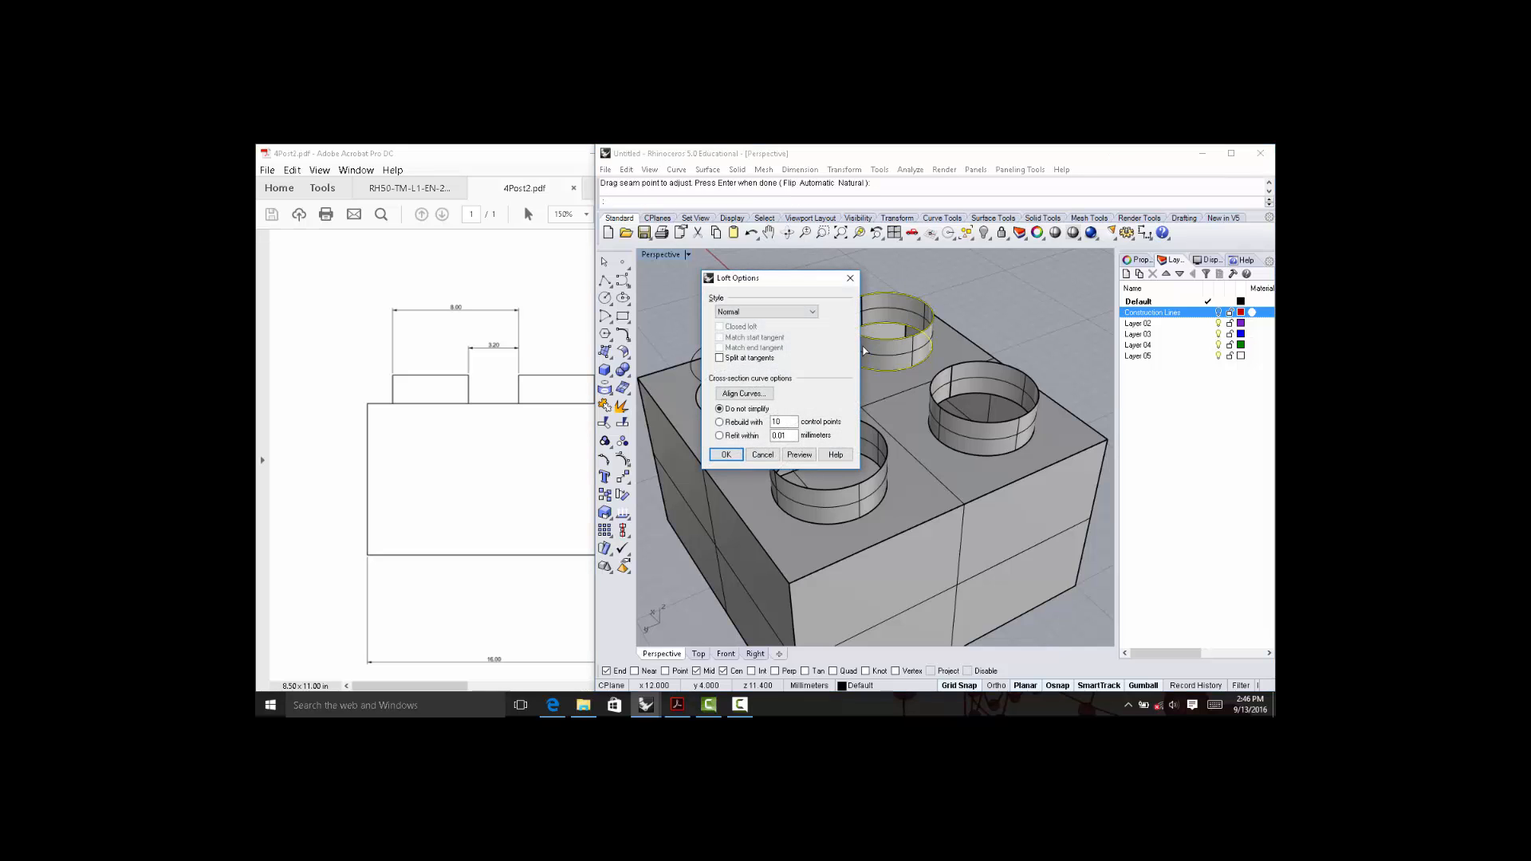
click(728, 455)
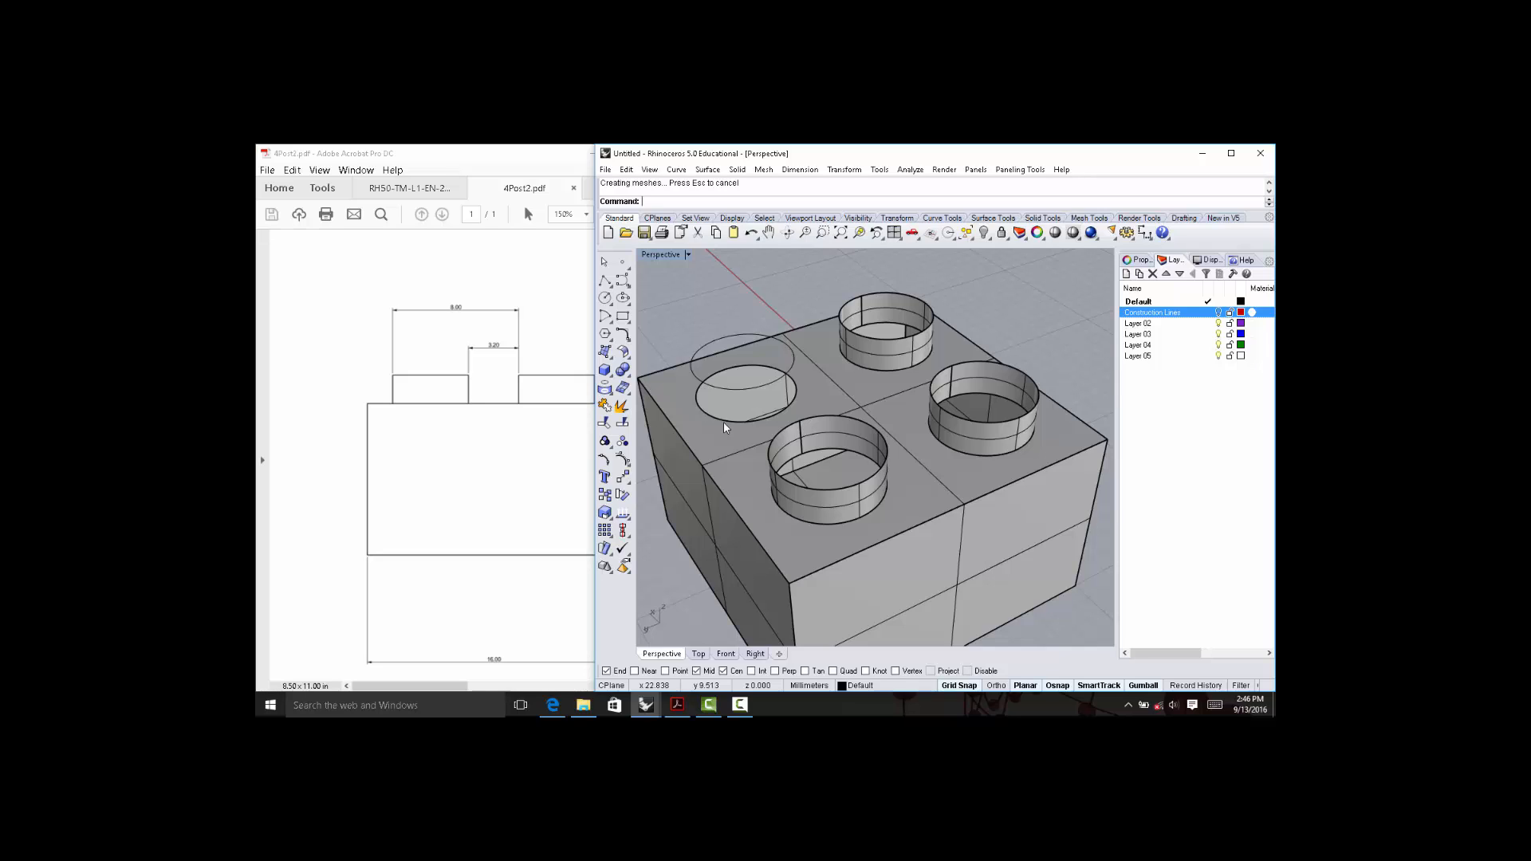
Loft the last open post's wall between its lower circle curve and upper circle, using the Normal style and Do not simplify.
key(Return)
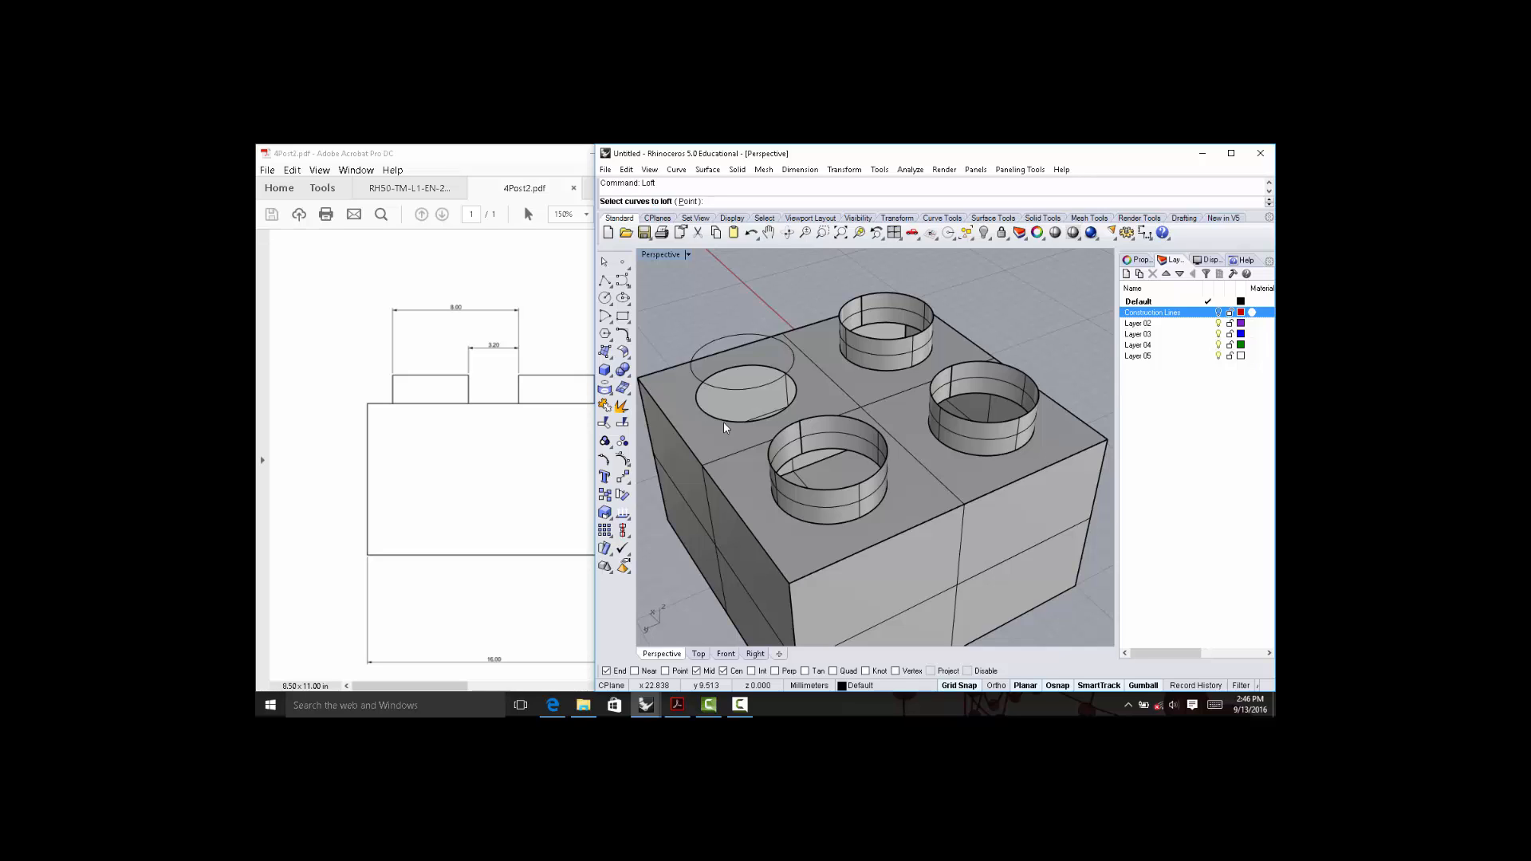
click(715, 415)
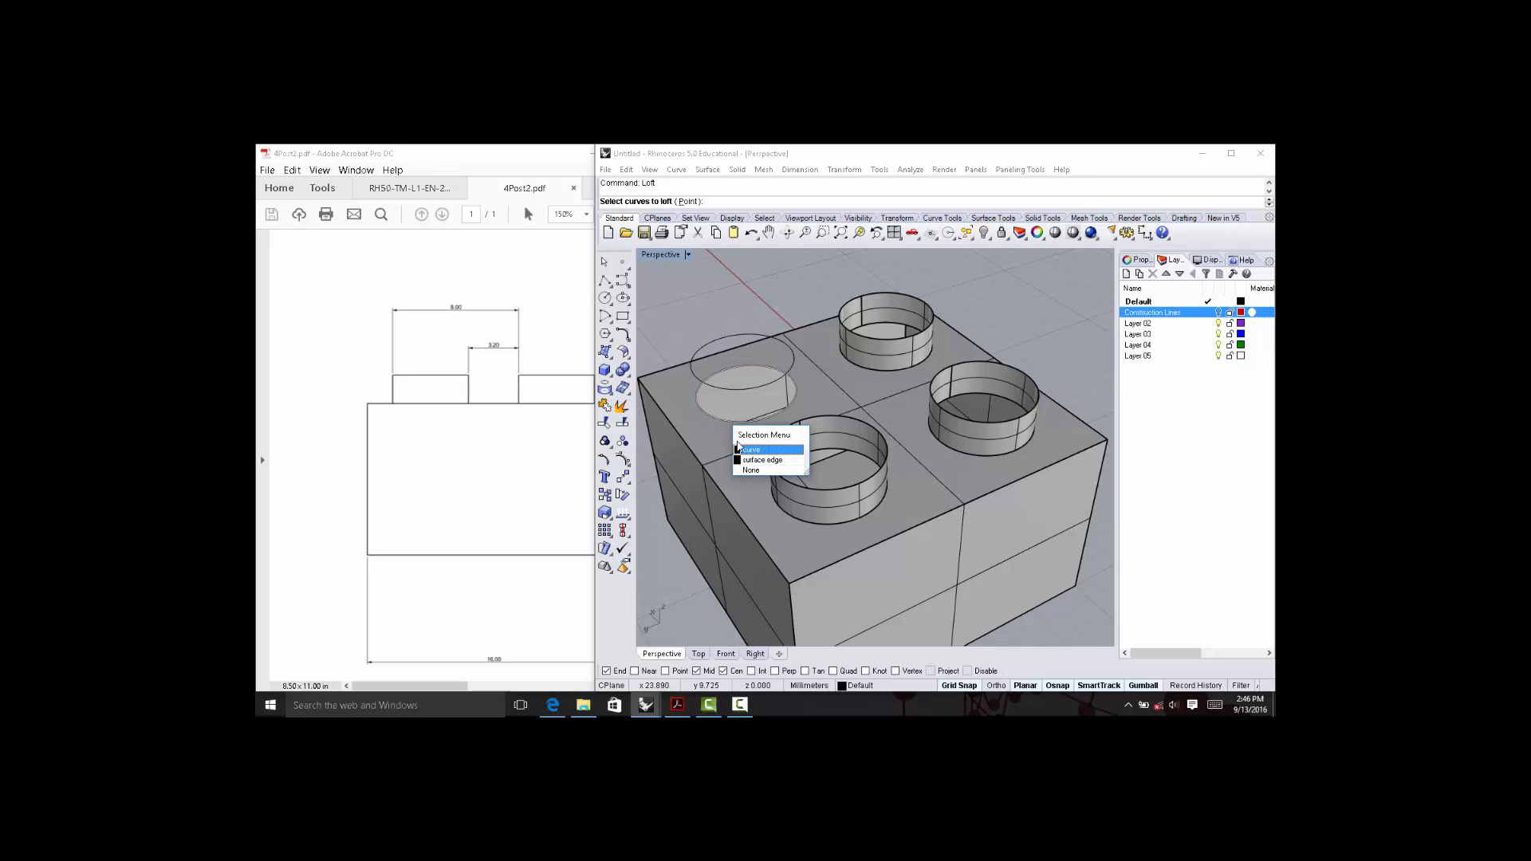
click(746, 444)
click(739, 390)
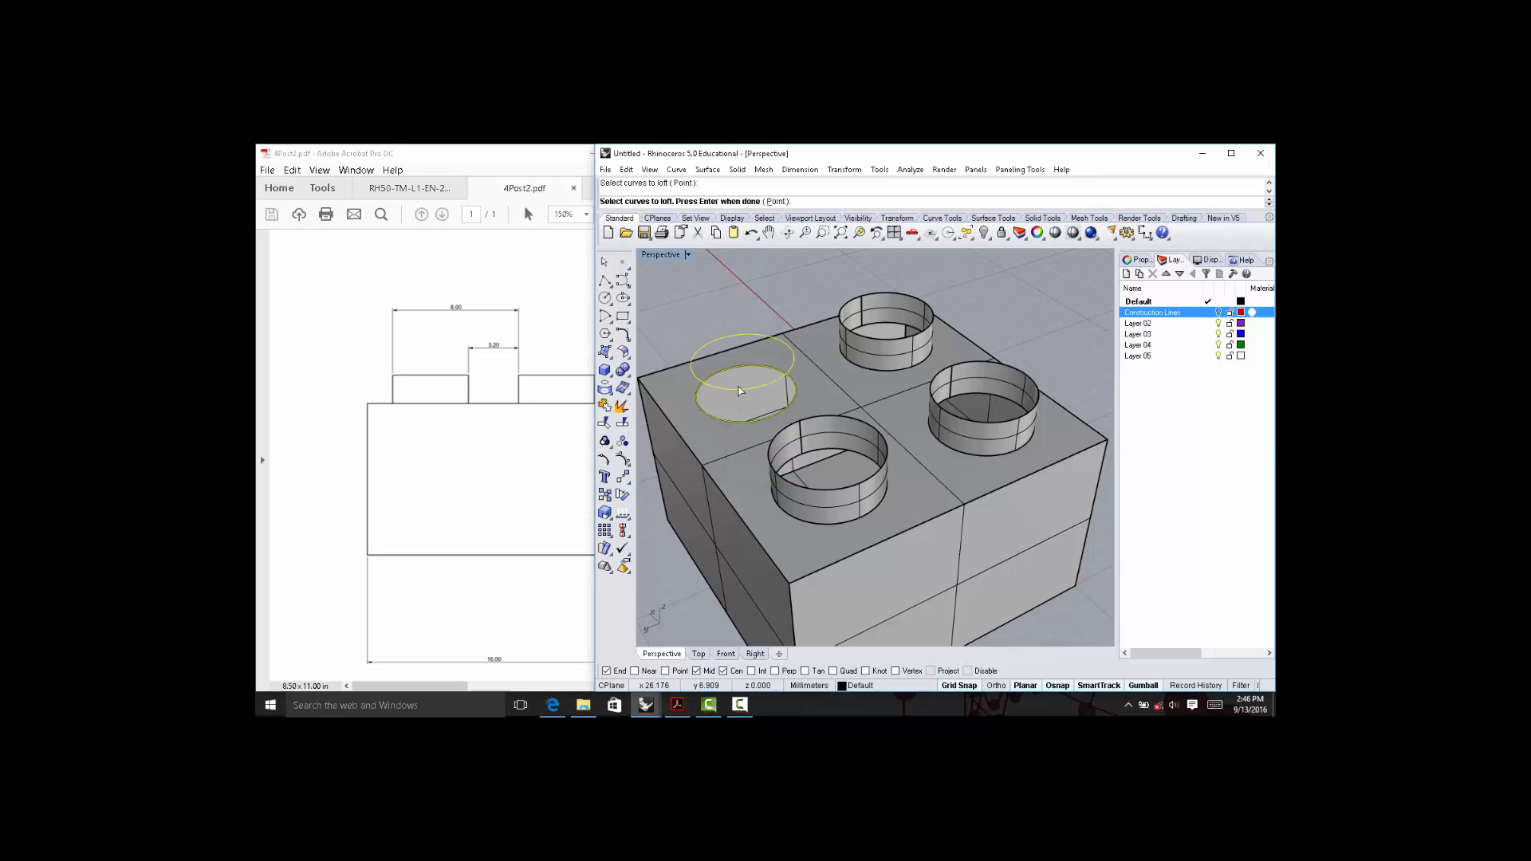
key(Return)
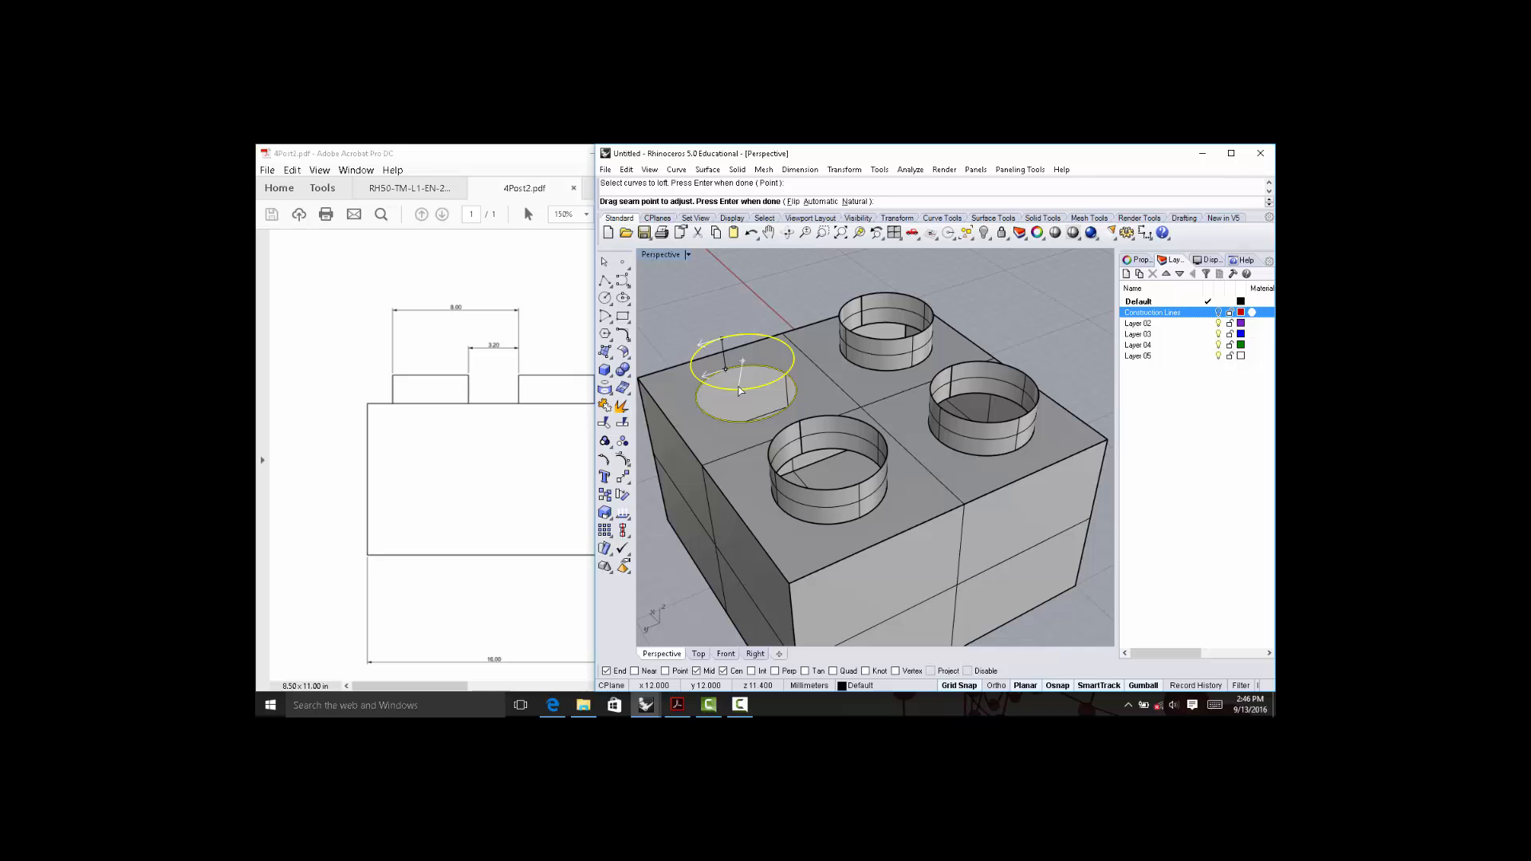
key(Return)
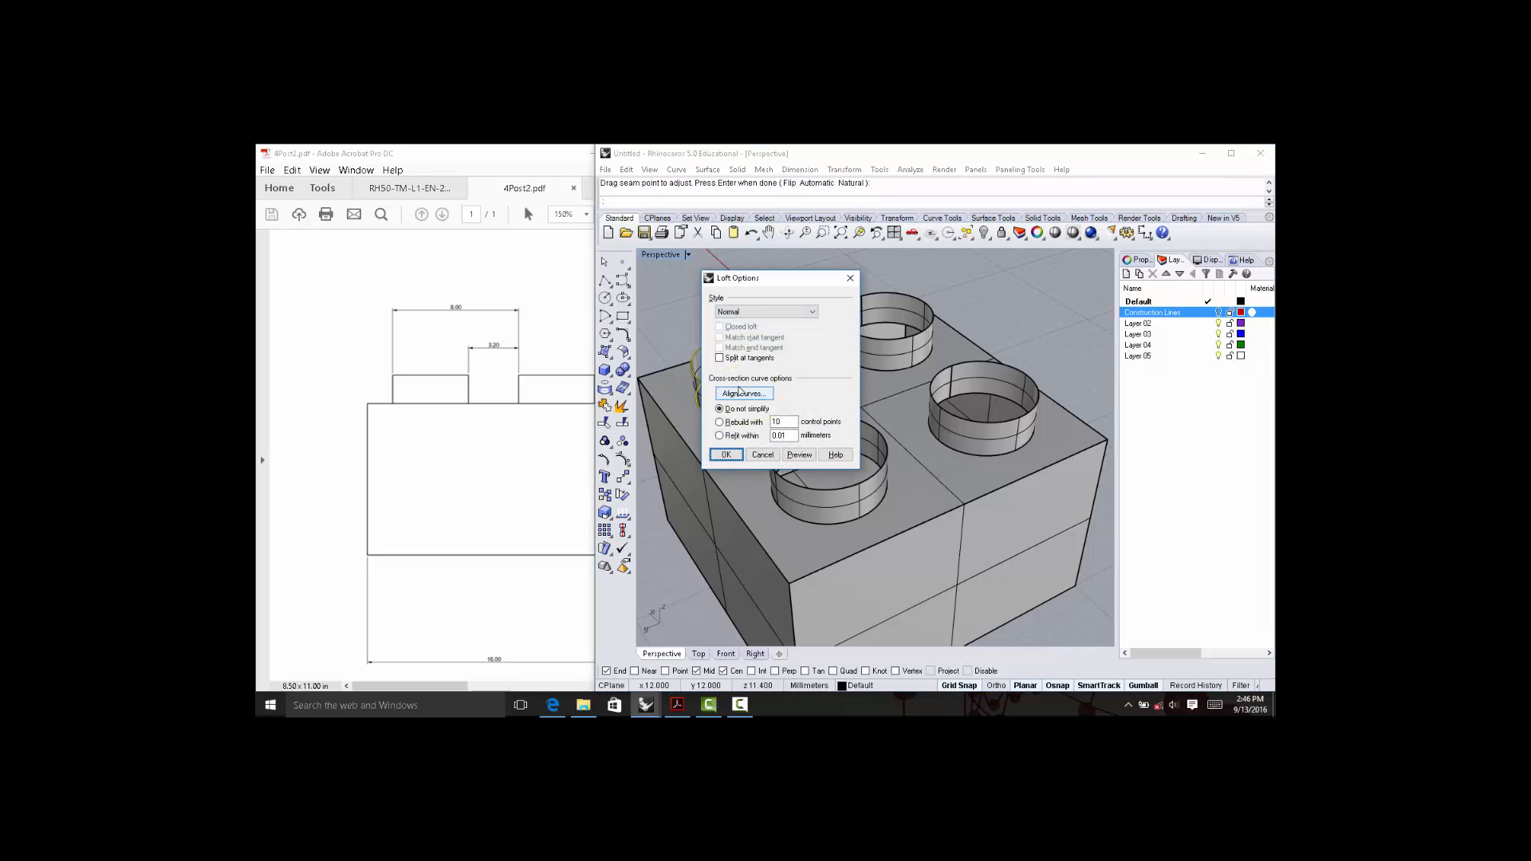
click(726, 455)
Cap all four posts with planar surfaces built from their upper circle curves using PlanarSrf.
right_drag(877, 458, 898, 402)
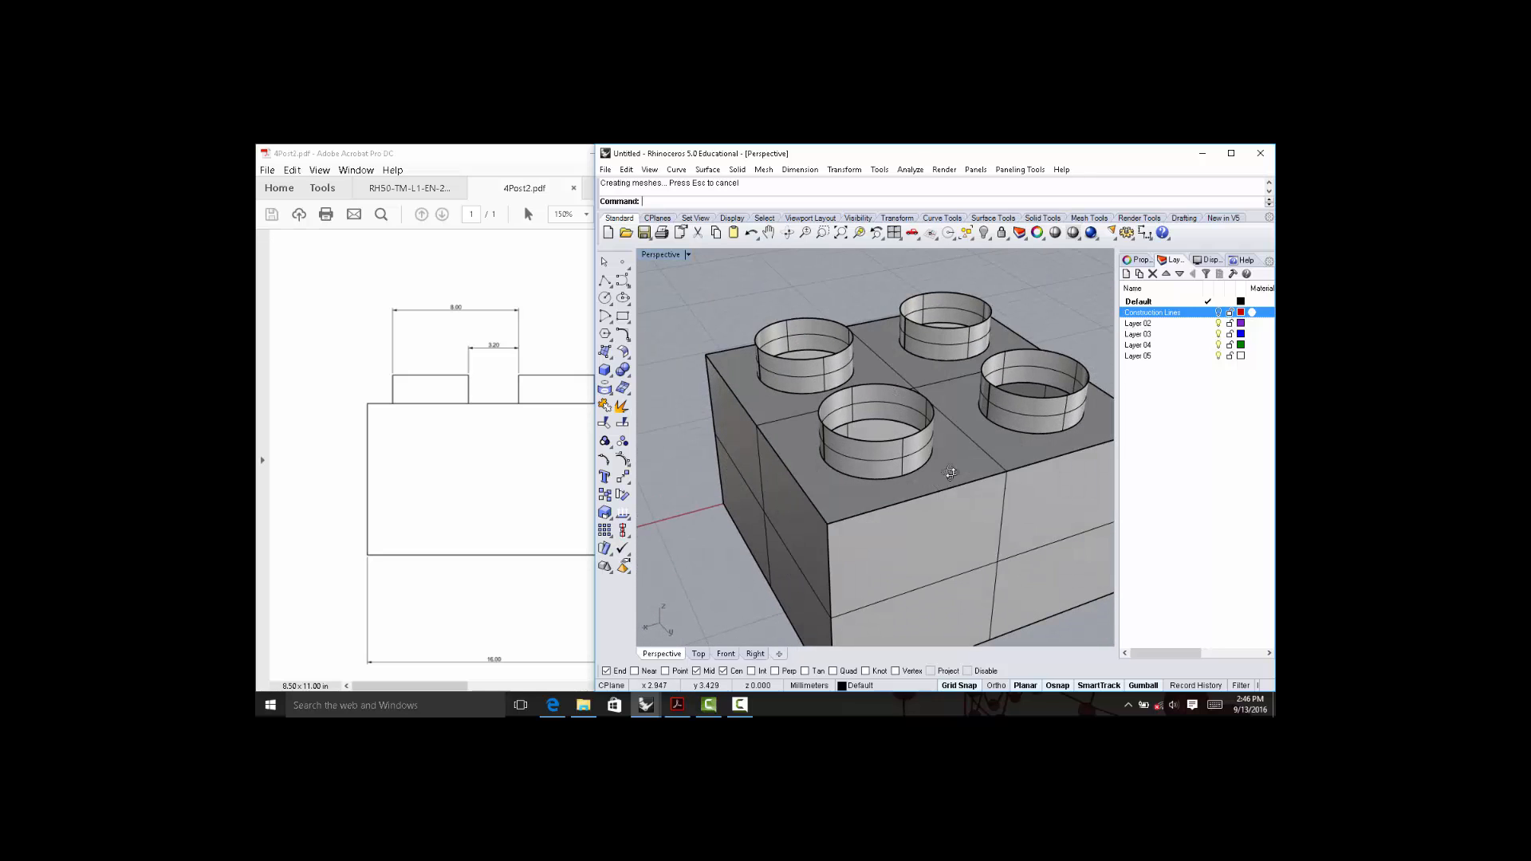
right_drag(950, 472, 940, 415)
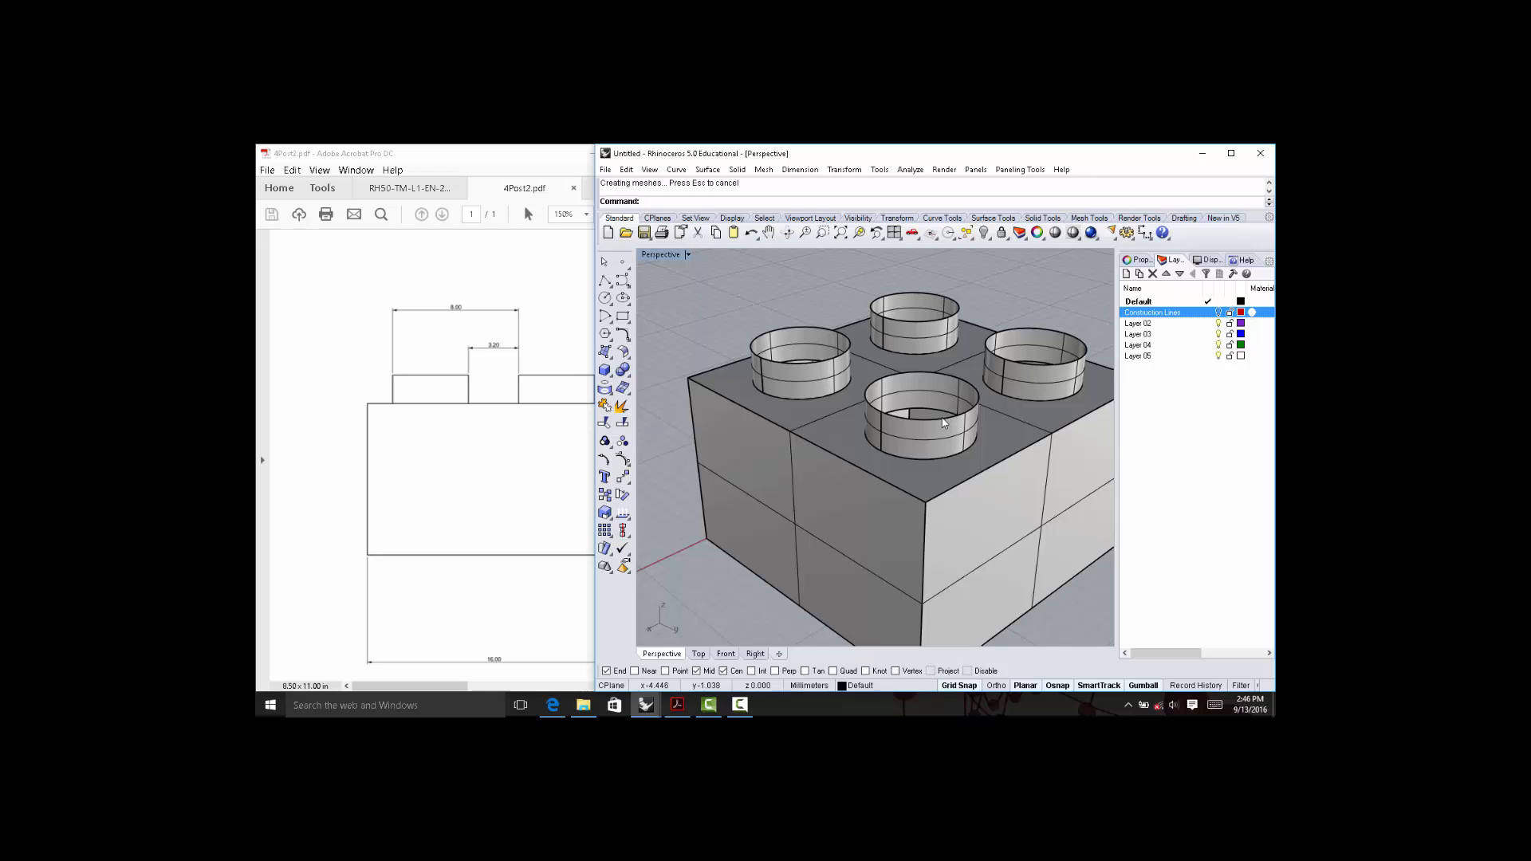
text(lanarSrf)
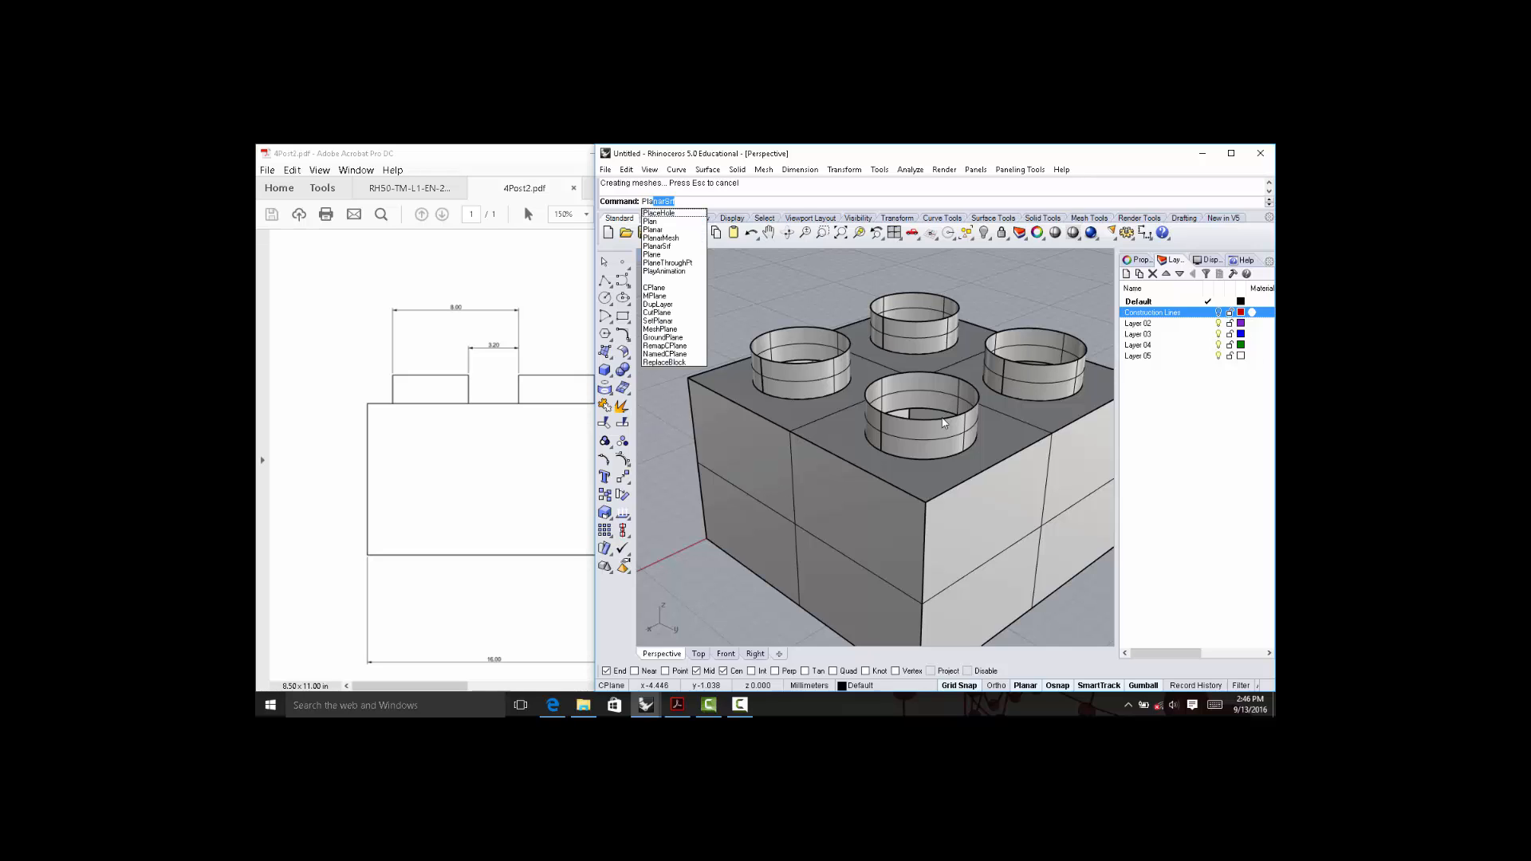
key(Return)
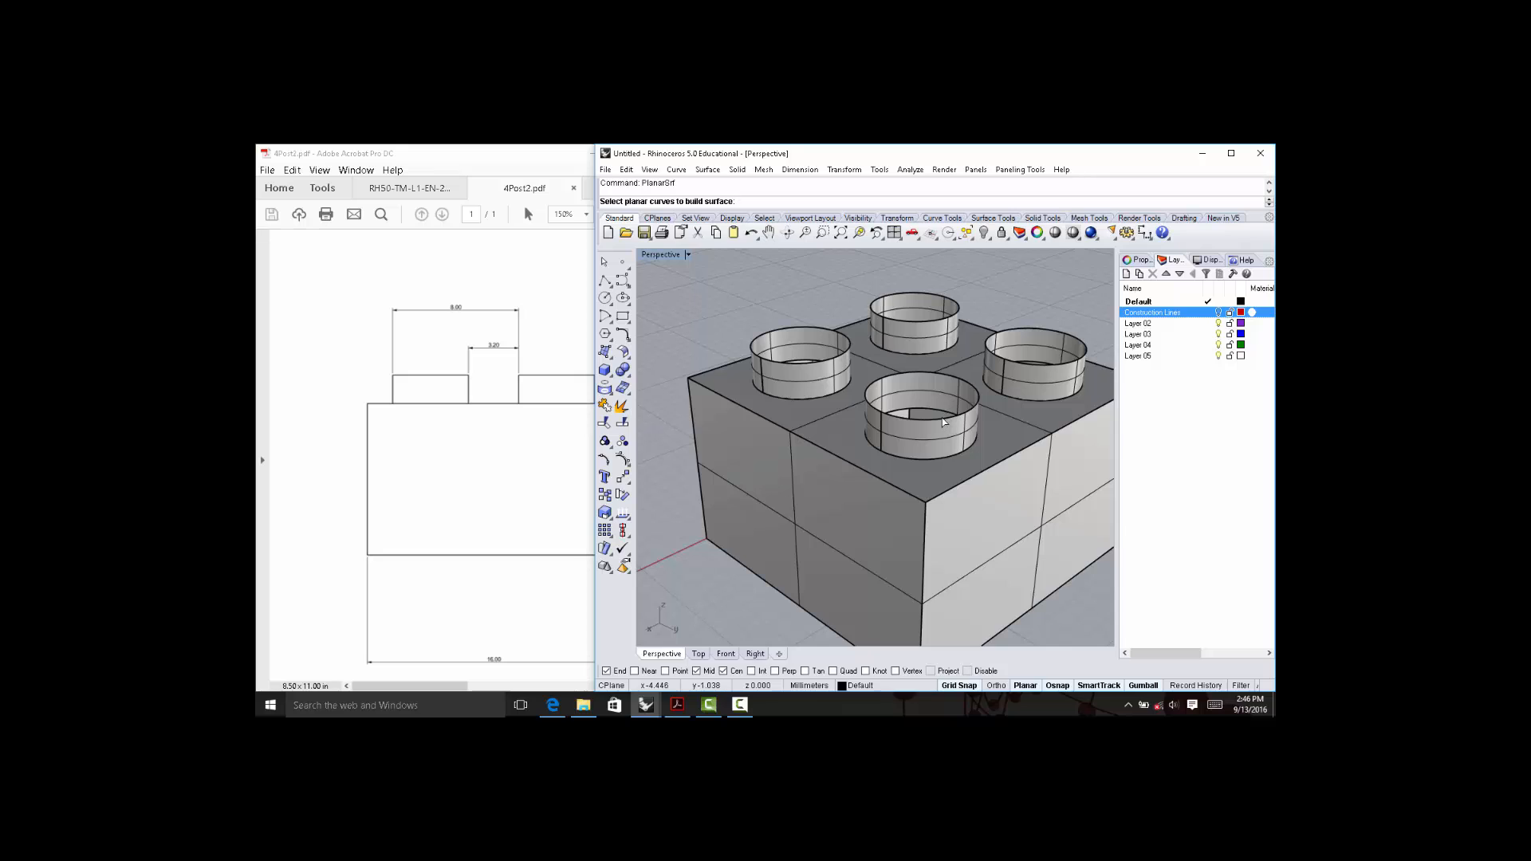
click(943, 422)
click(979, 451)
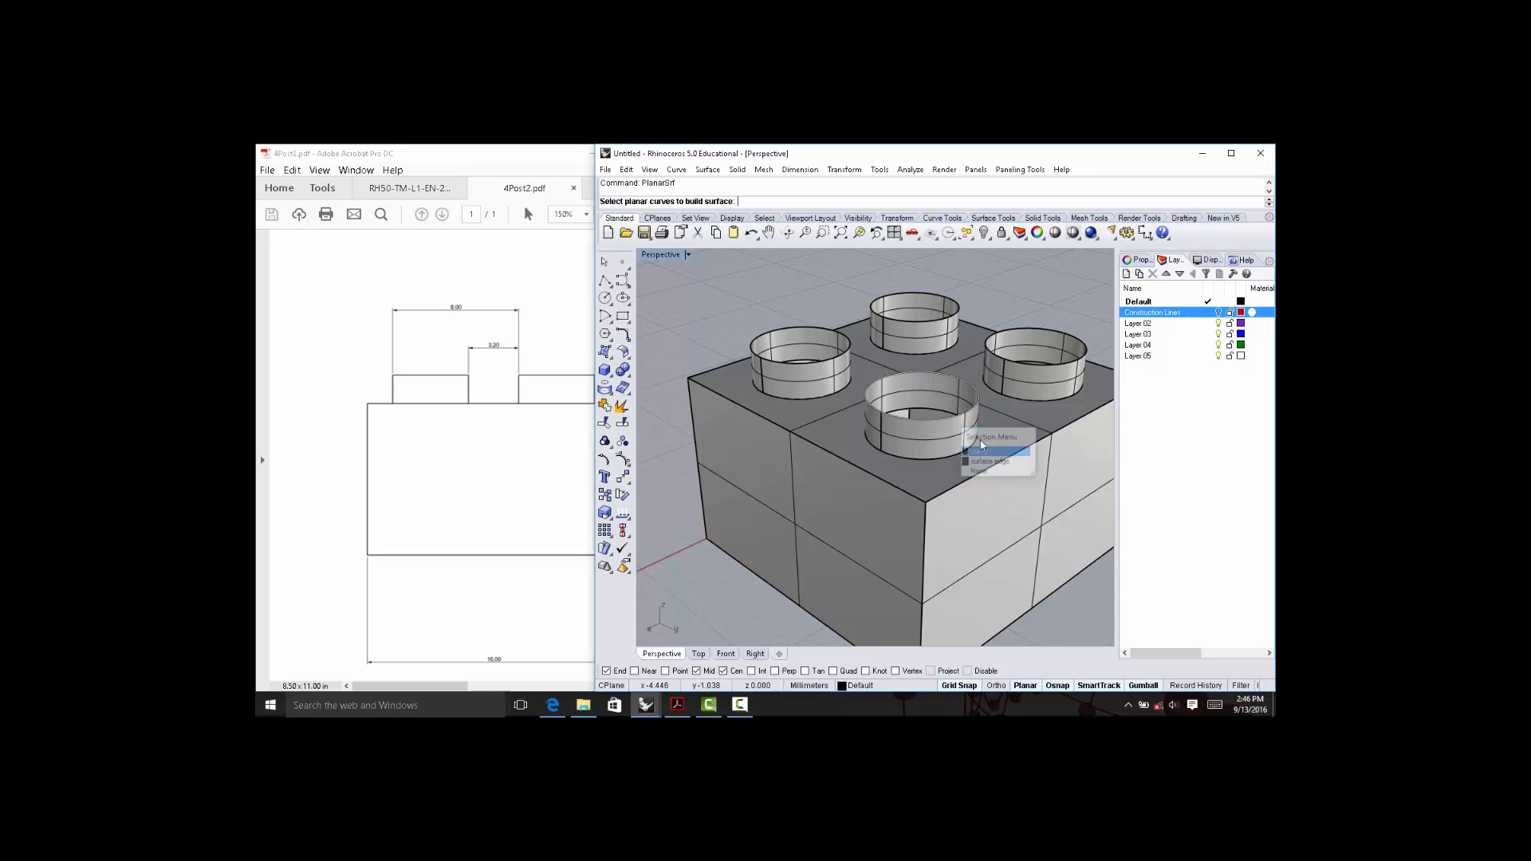
click(1042, 369)
click(1080, 399)
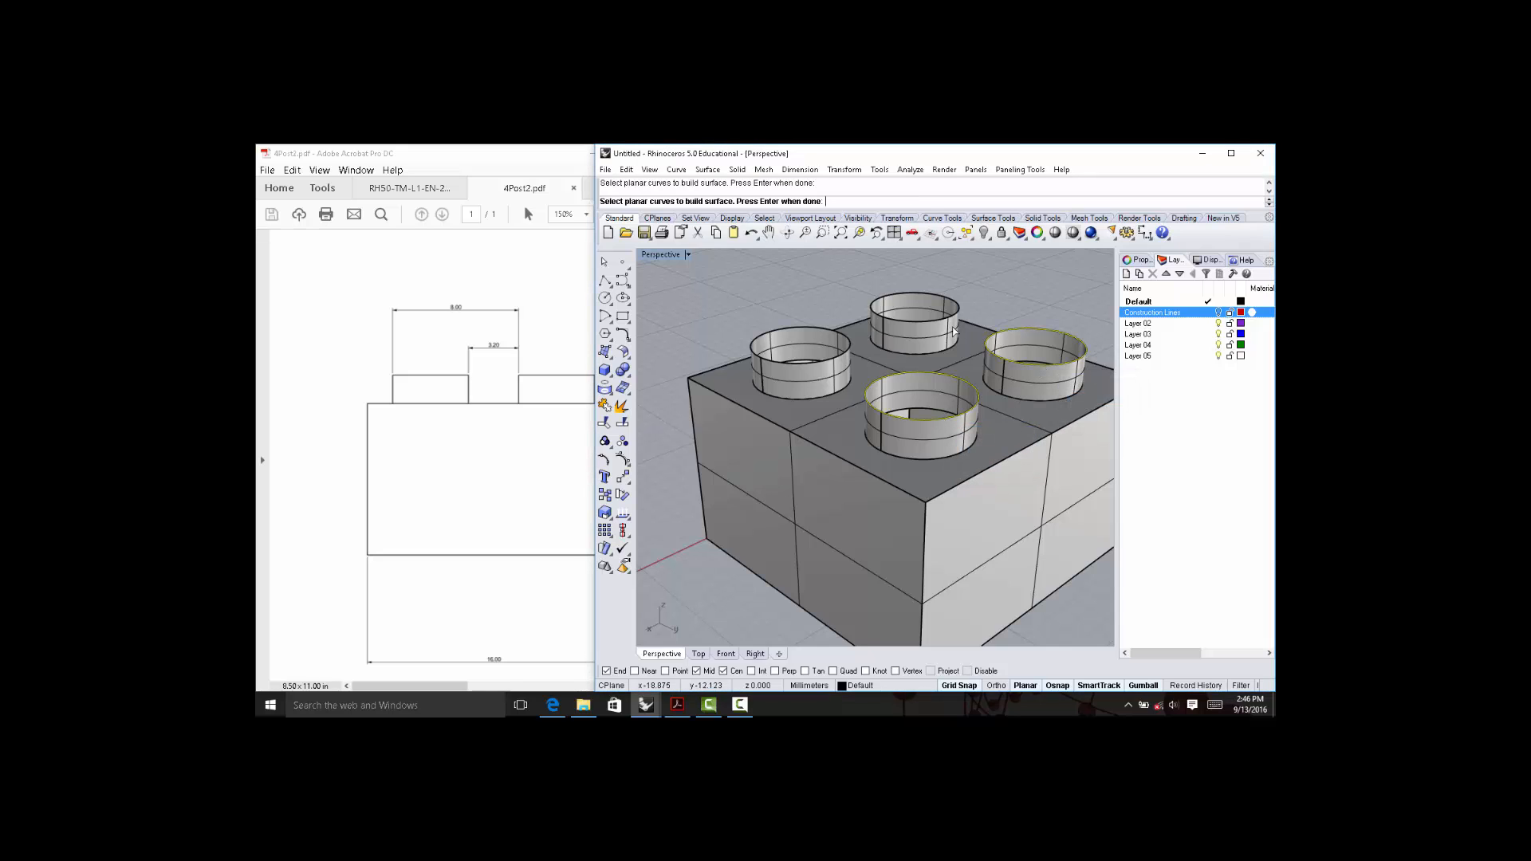
click(935, 326)
click(972, 354)
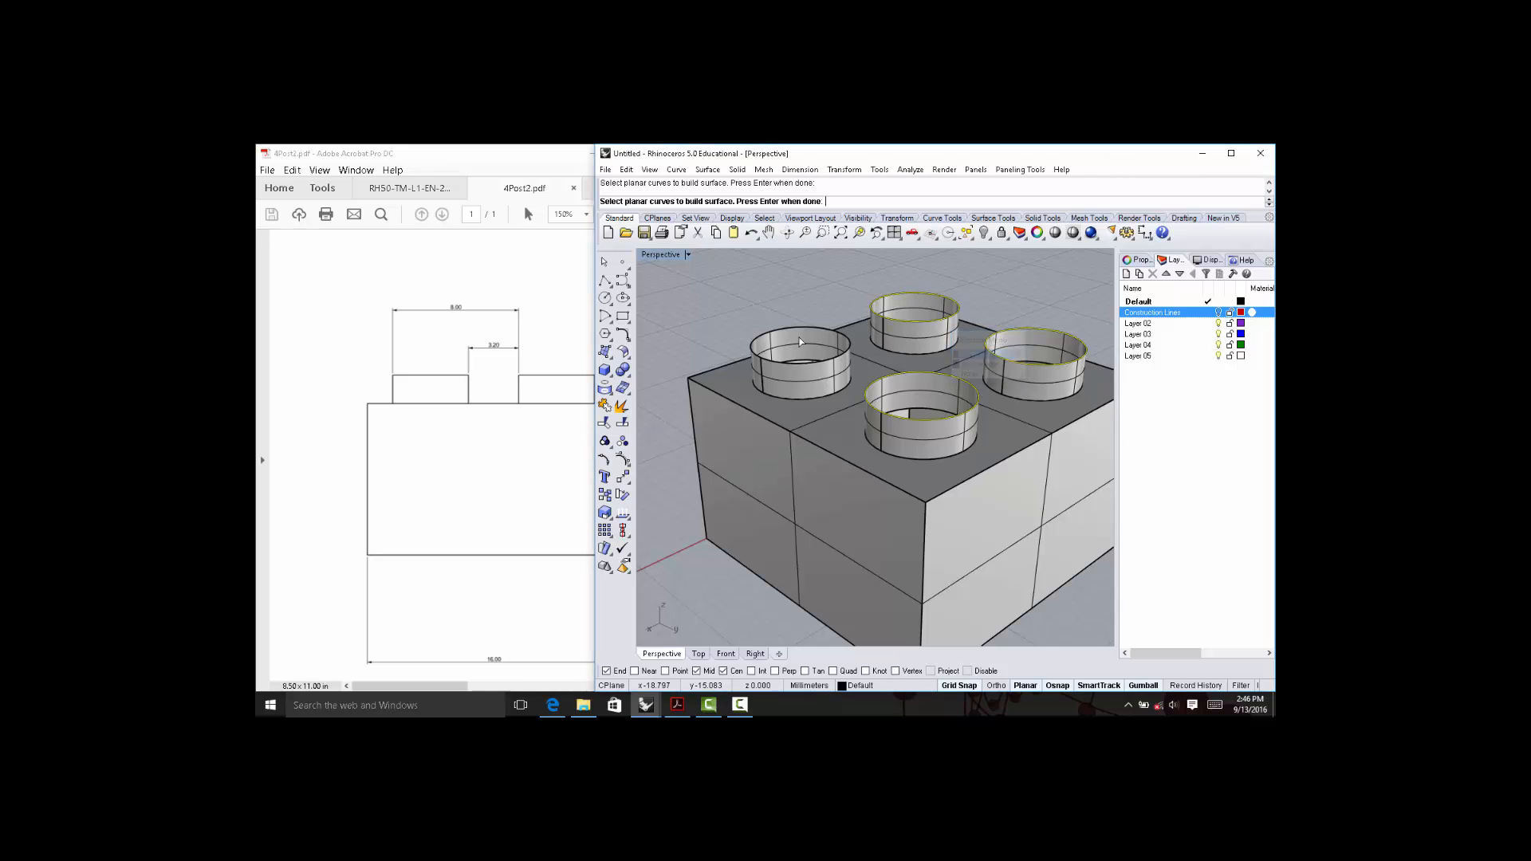
click(796, 362)
click(841, 395)
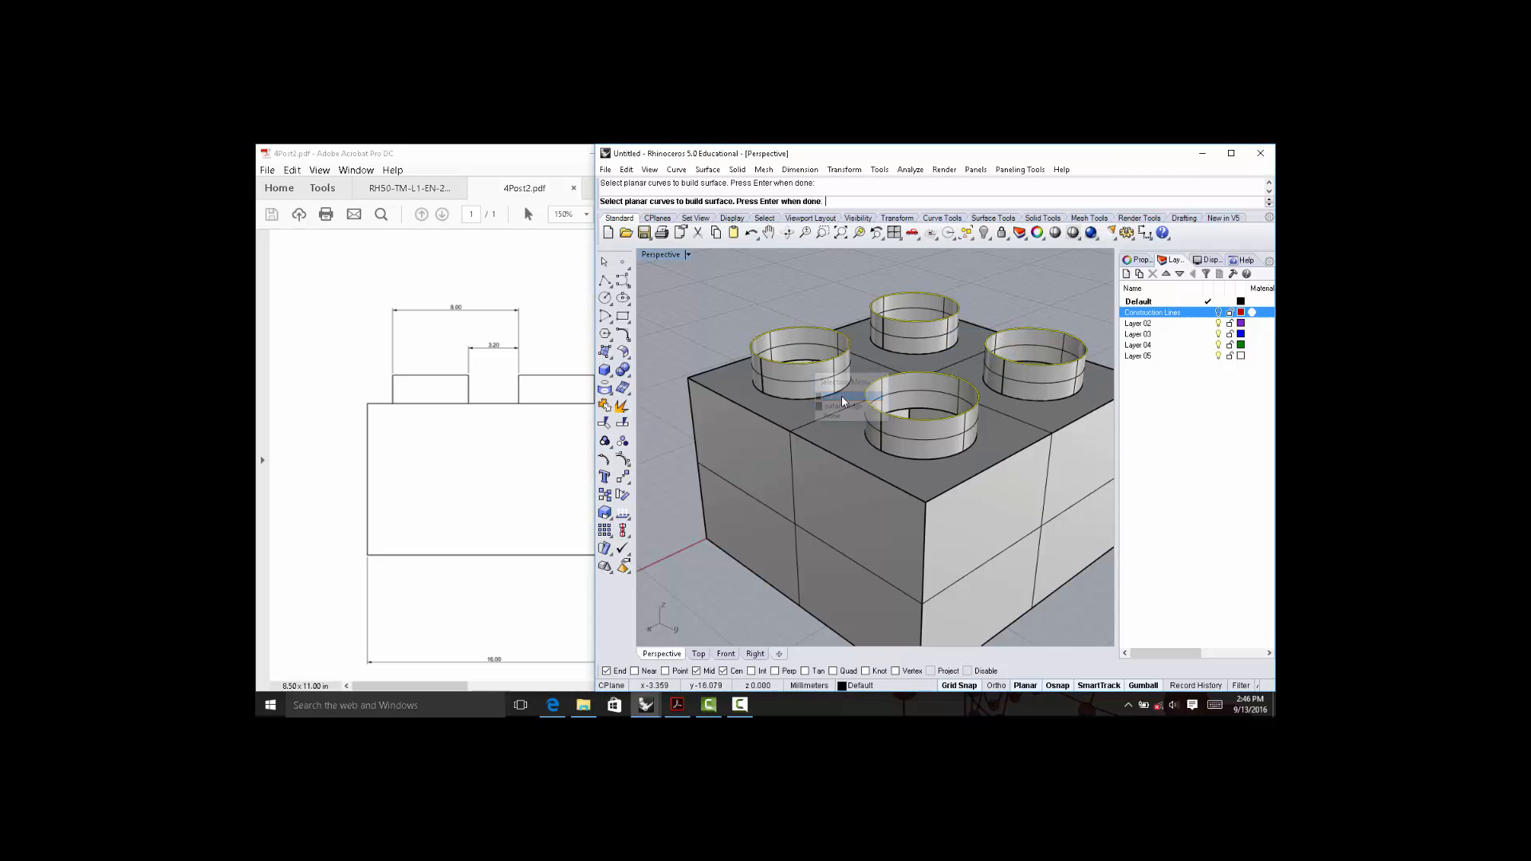
key(Return)
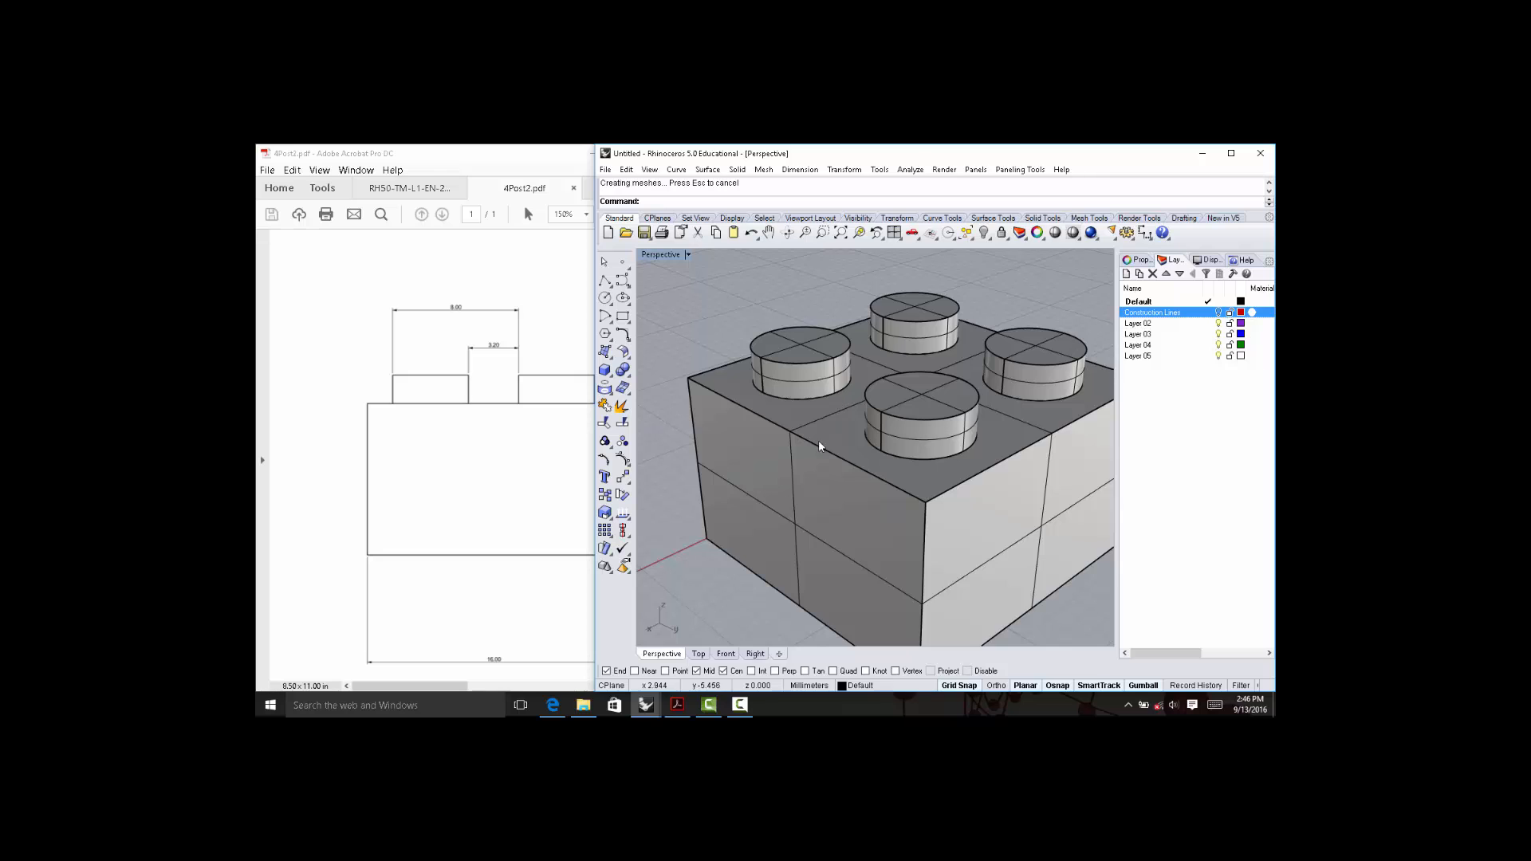
Pick a side face, the top face and a post's cap in turn to check that they are separate surfaces, then clear the selection.
right_drag(819, 441, 797, 495)
ctrl+shift+click(790, 490)
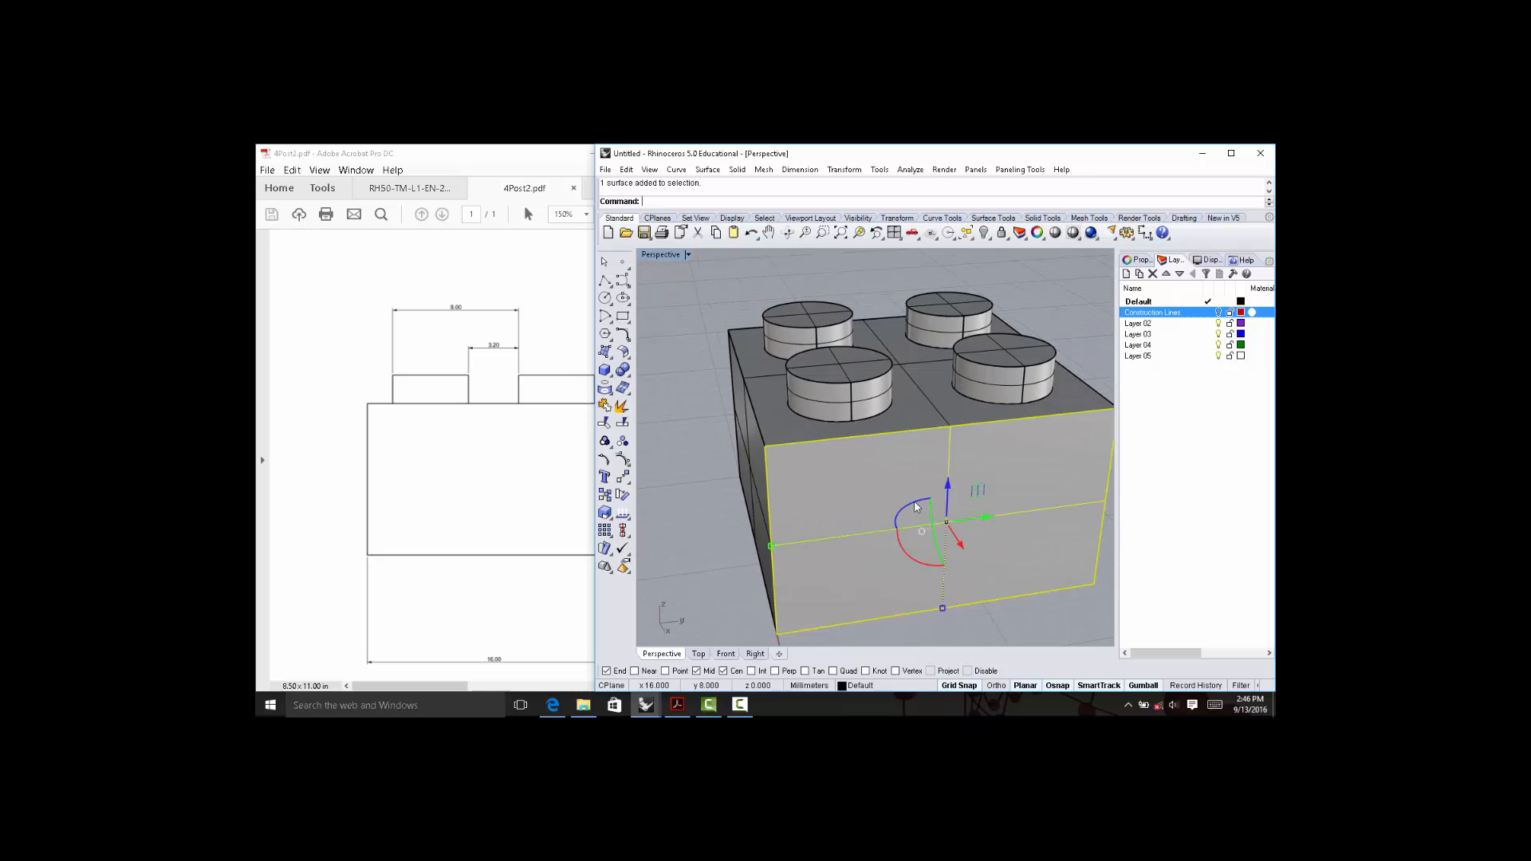
click(749, 470)
click(930, 407)
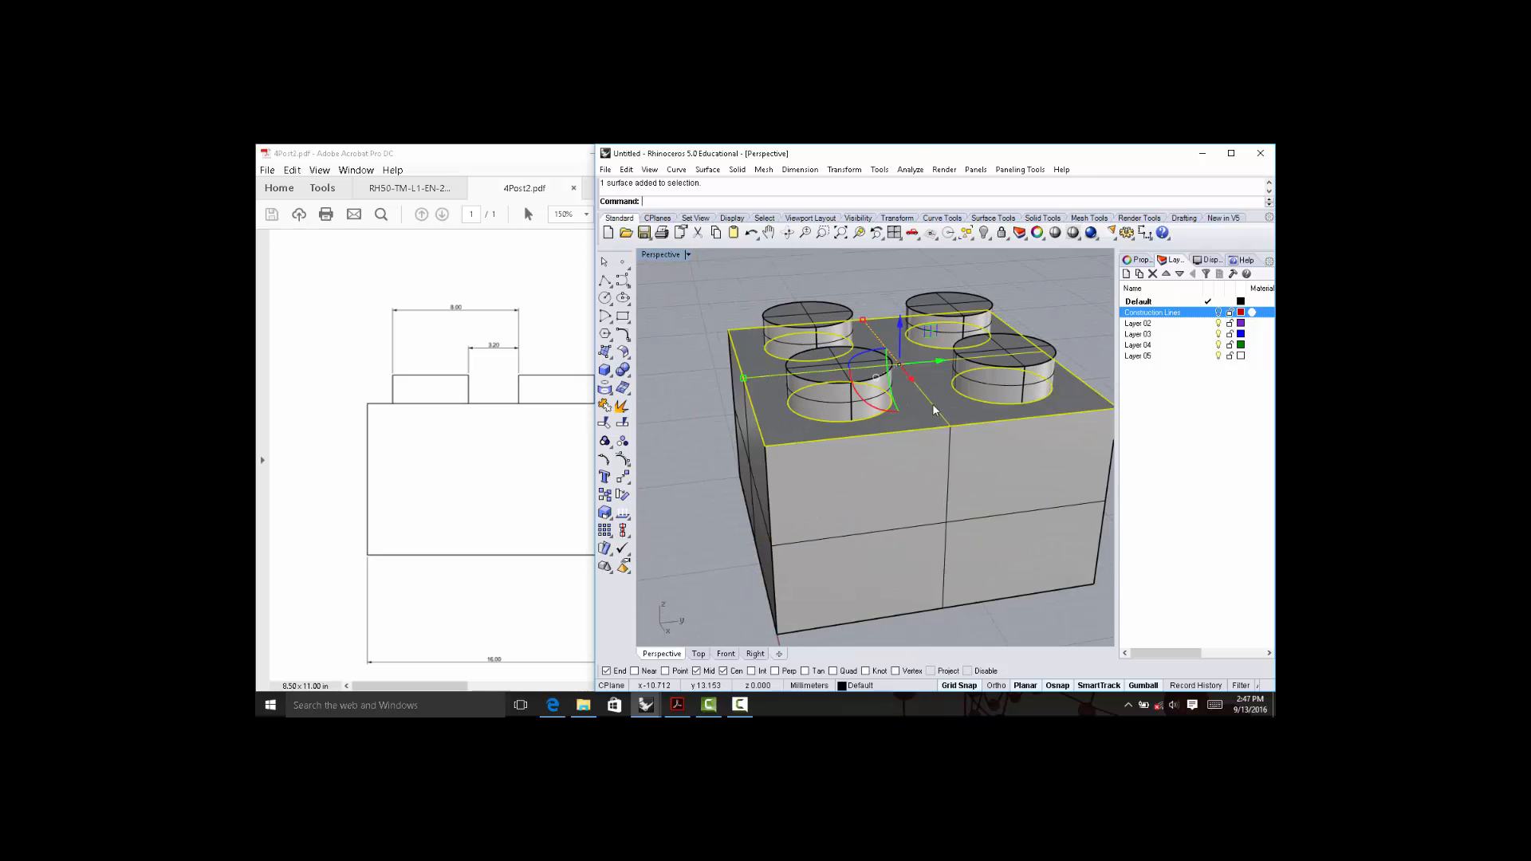
click(834, 403)
click(1045, 360)
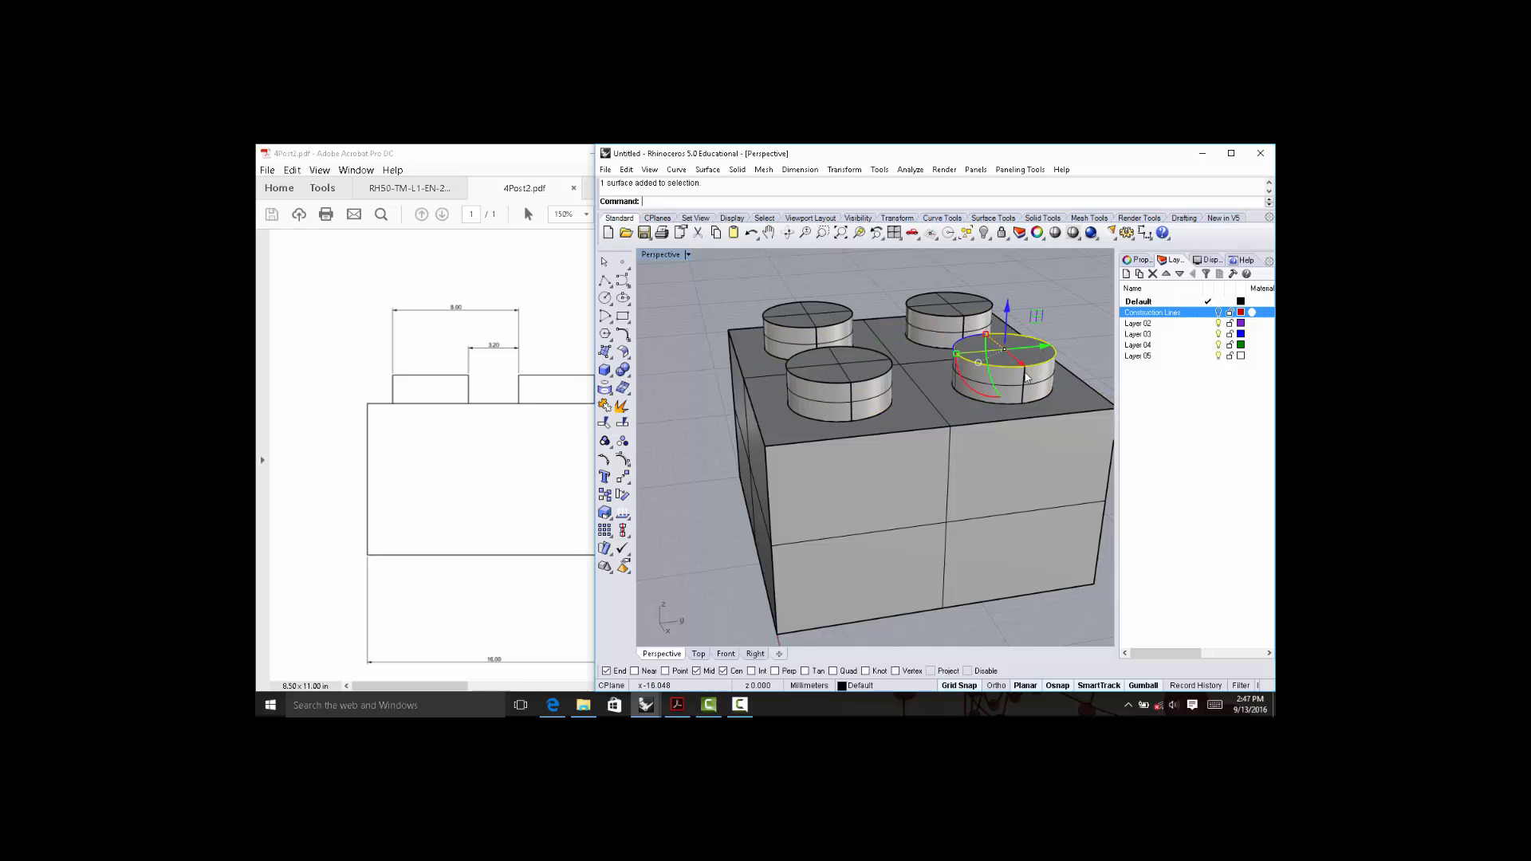
key(Escape)
Join all of the brick's surfaces and curves, and review the join report in the command history.
scroll(998, 492, down, 5)
right_drag(998, 491, 991, 565)
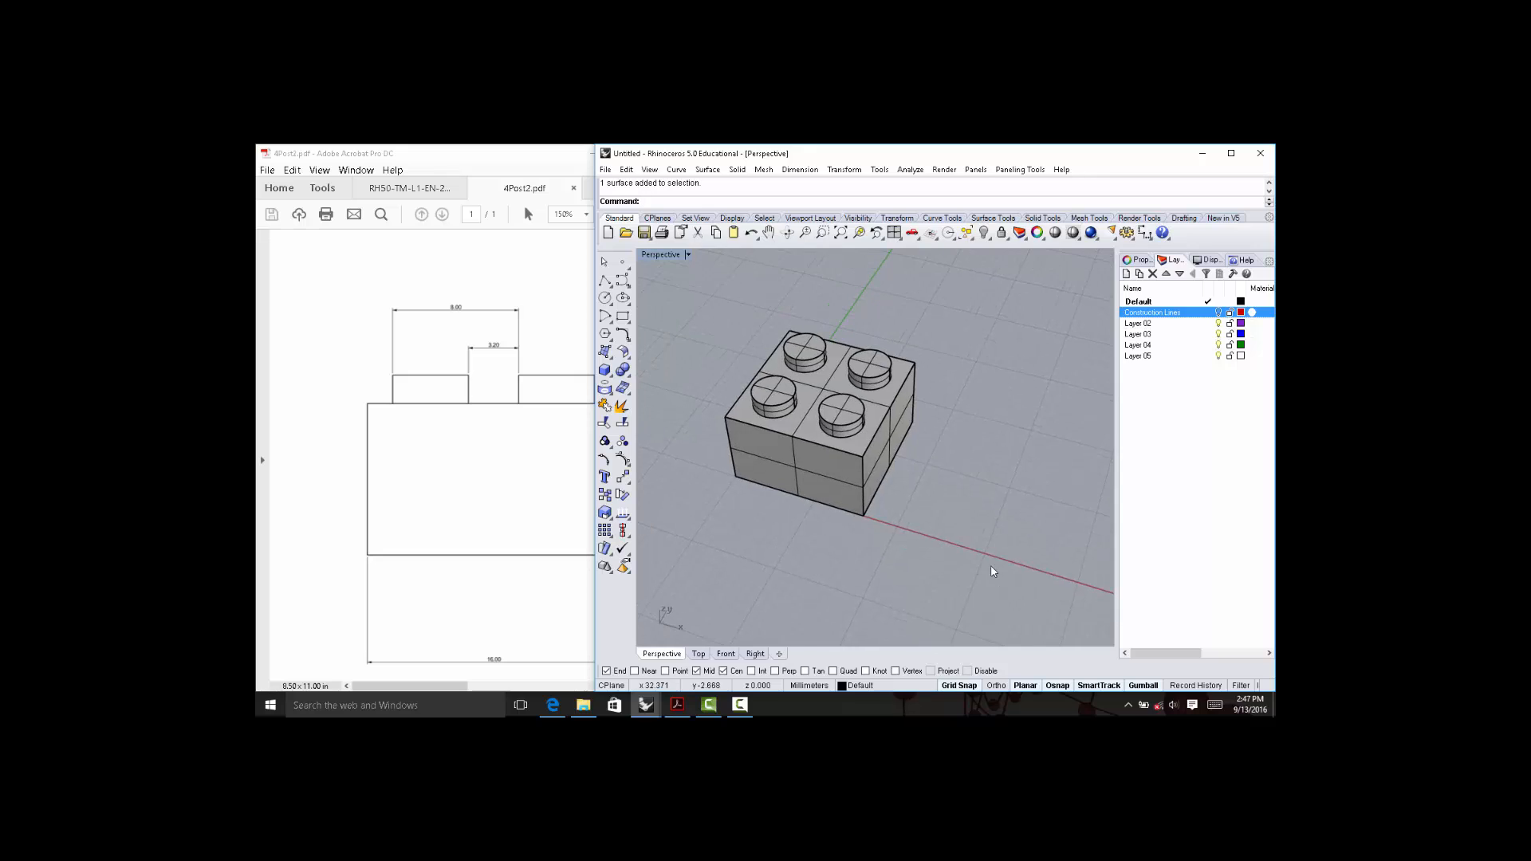
key(ctrl+a)
text(join)
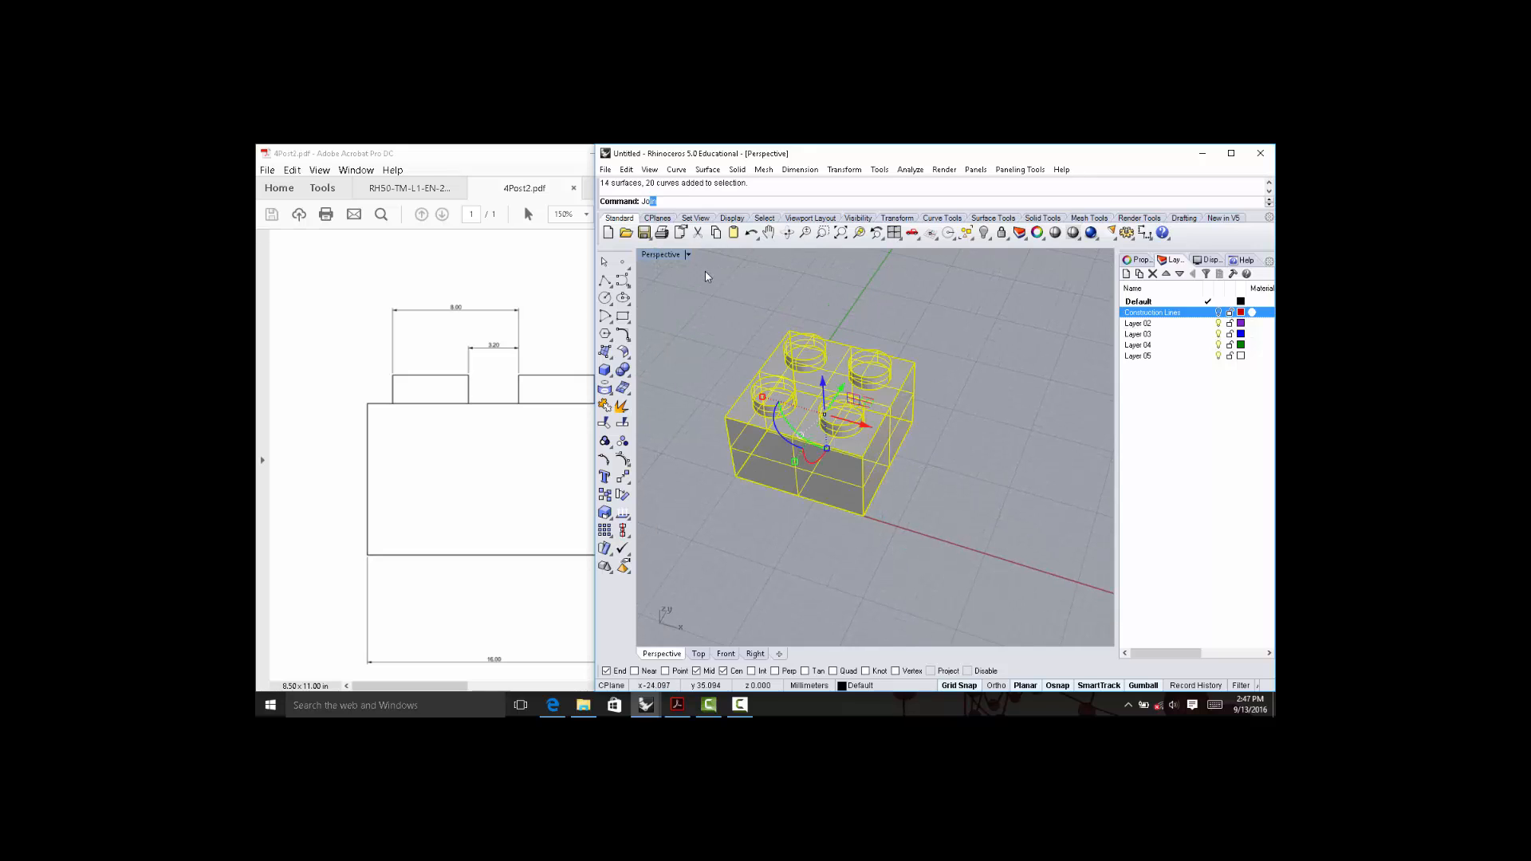
key(Return)
right_drag(1018, 490, 974, 428)
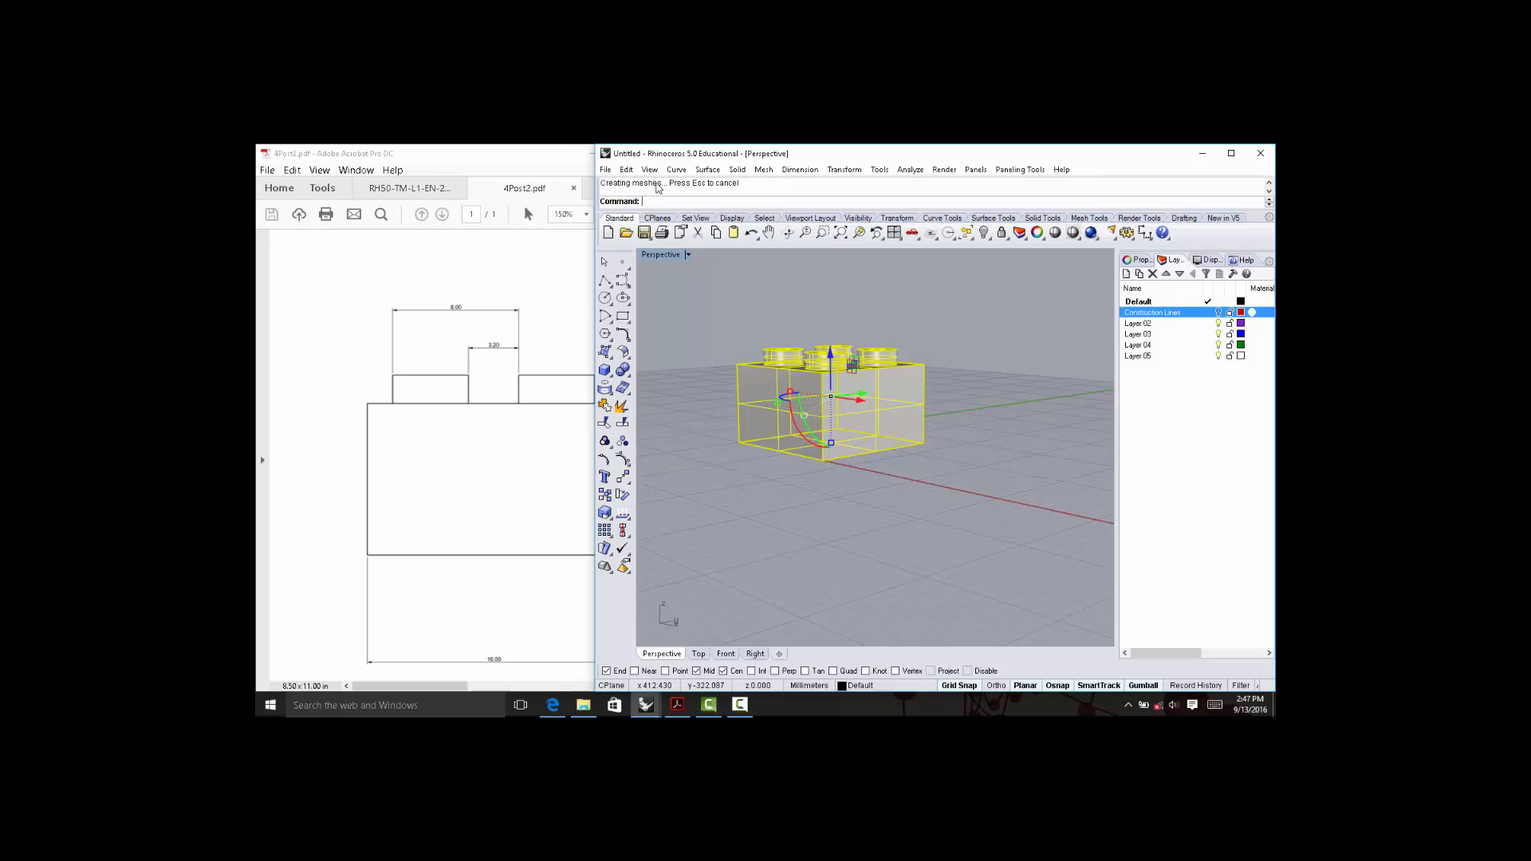
click(1270, 184)
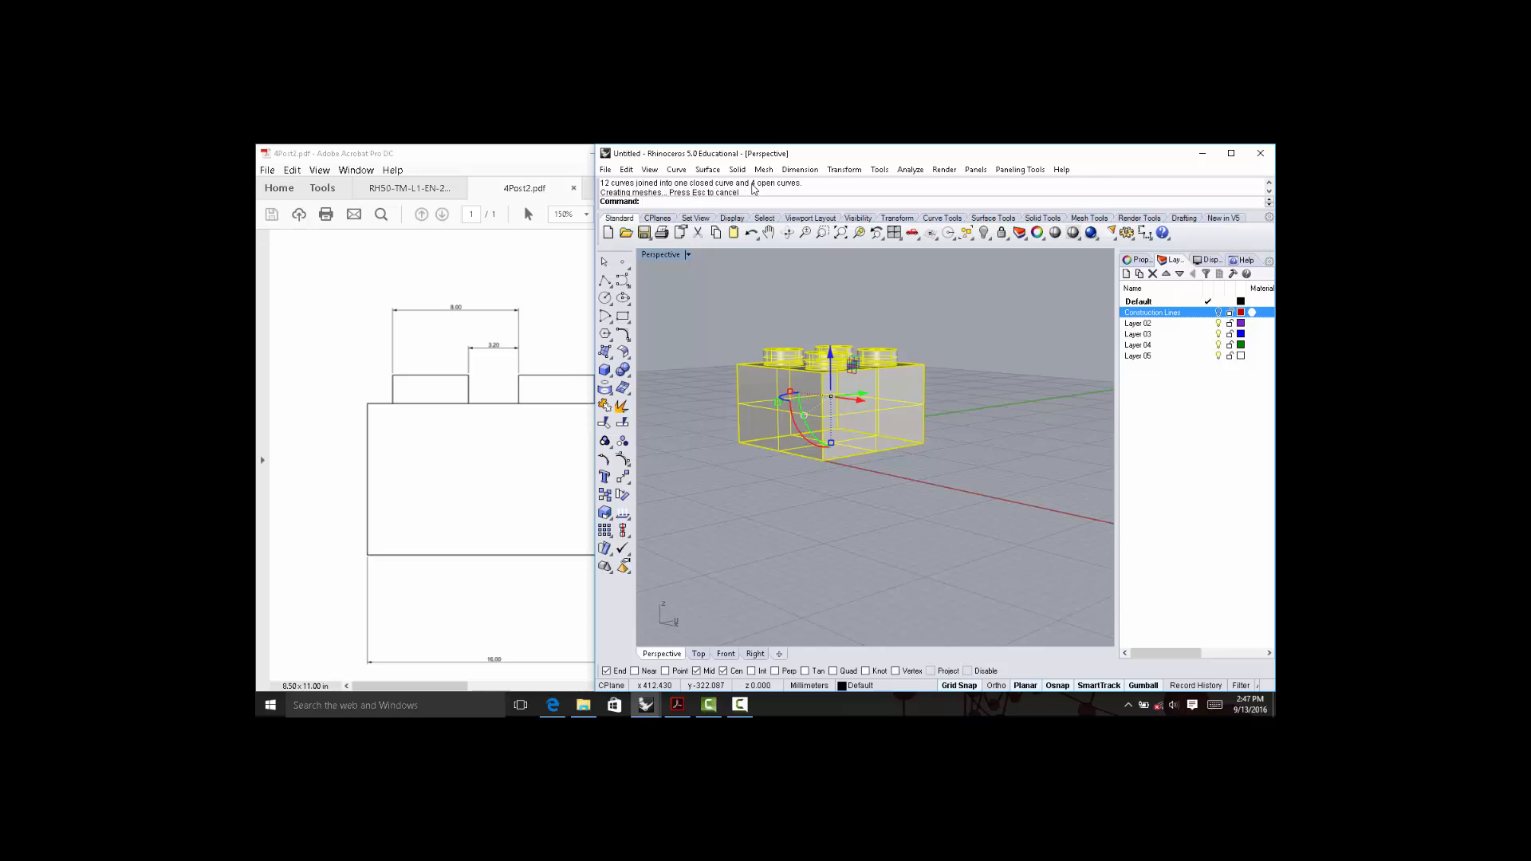
click(1270, 191)
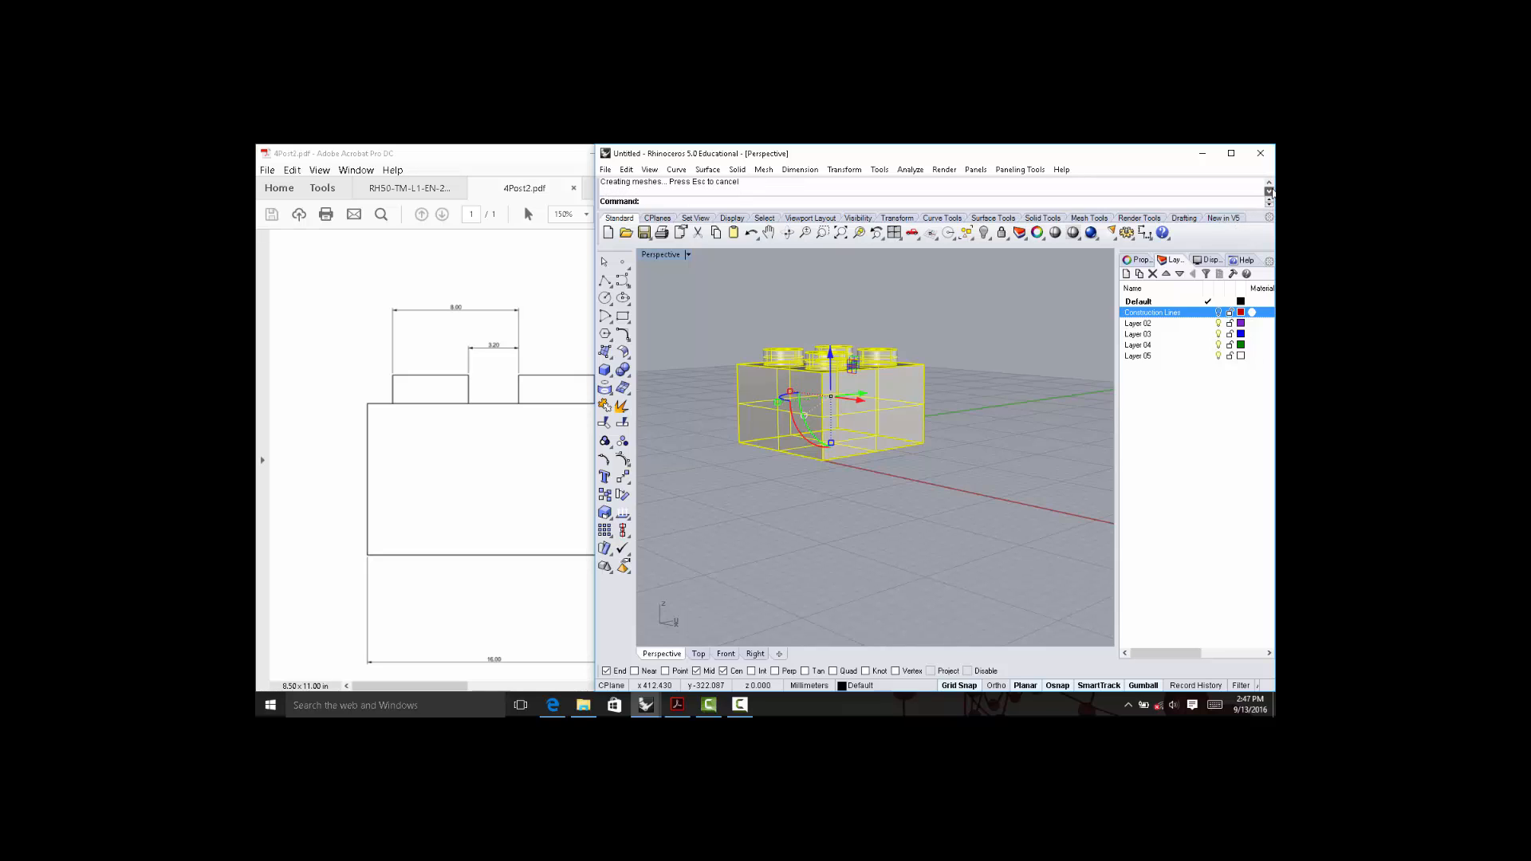
Select the joined brick to check that it is one polysurface, and inspect its sides and closed underside.
click(1002, 395)
click(904, 416)
mouse_move(913, 450)
right_down()
mouse_move(923, 540)
mouse_move(937, 491)
mouse_move(925, 470)
mouse_move(950, 424)
mouse_move(954, 479)
right_up()
click(969, 388)
right_drag(974, 386, 978, 467)
right_drag(980, 536, 1015, 369)
right_drag(998, 494, 732, 518)
right_drag(1022, 447, 963, 459)
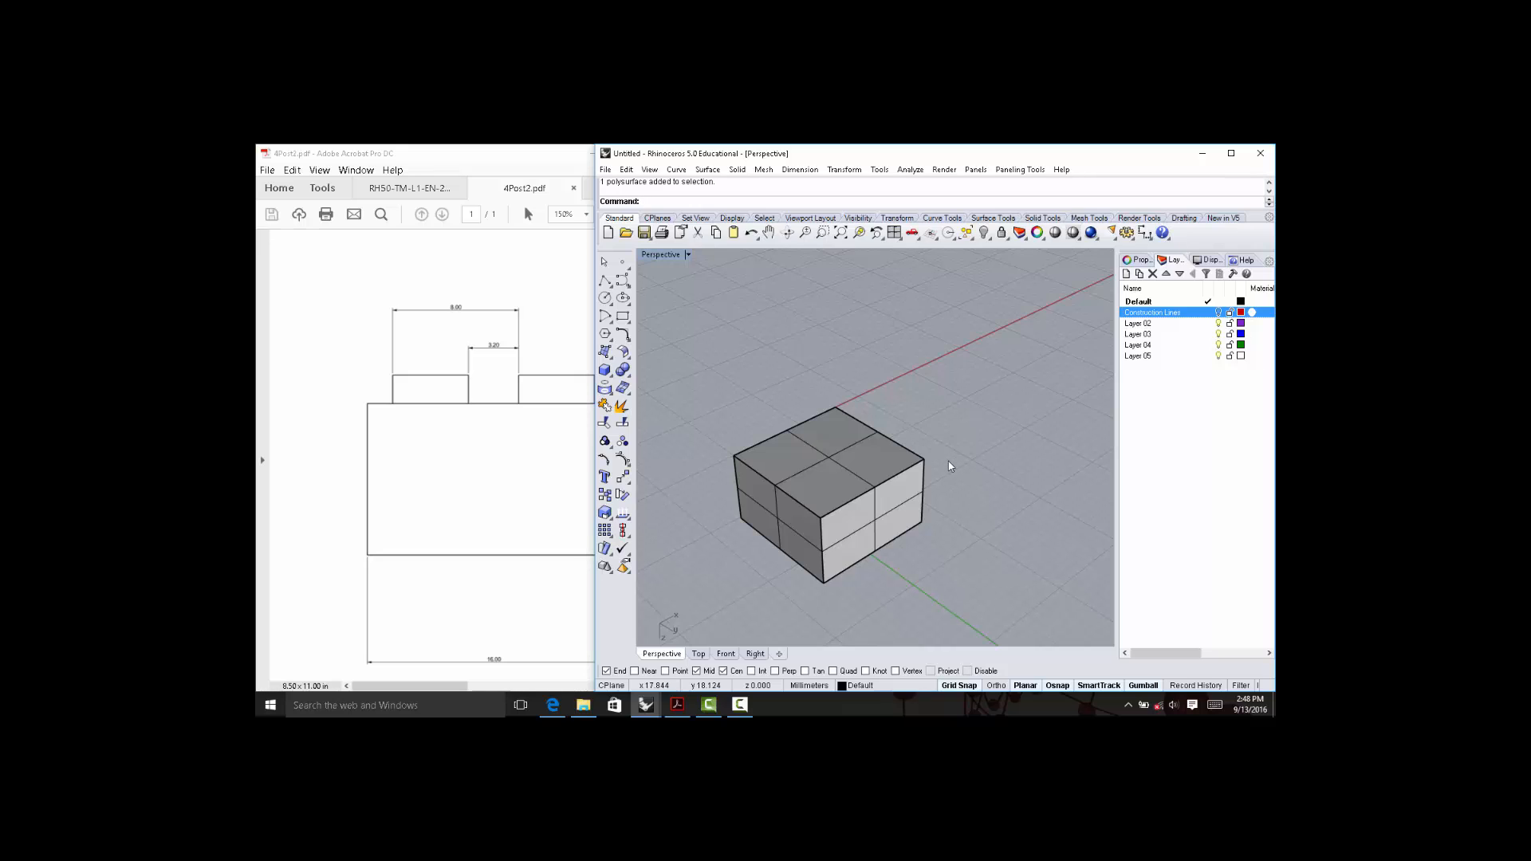
Switch to the 4Post2.pdf drawing in Acrobat and examine the front and perspective views for the brick's wall thickness and height dimensions.
right_click(530, 512)
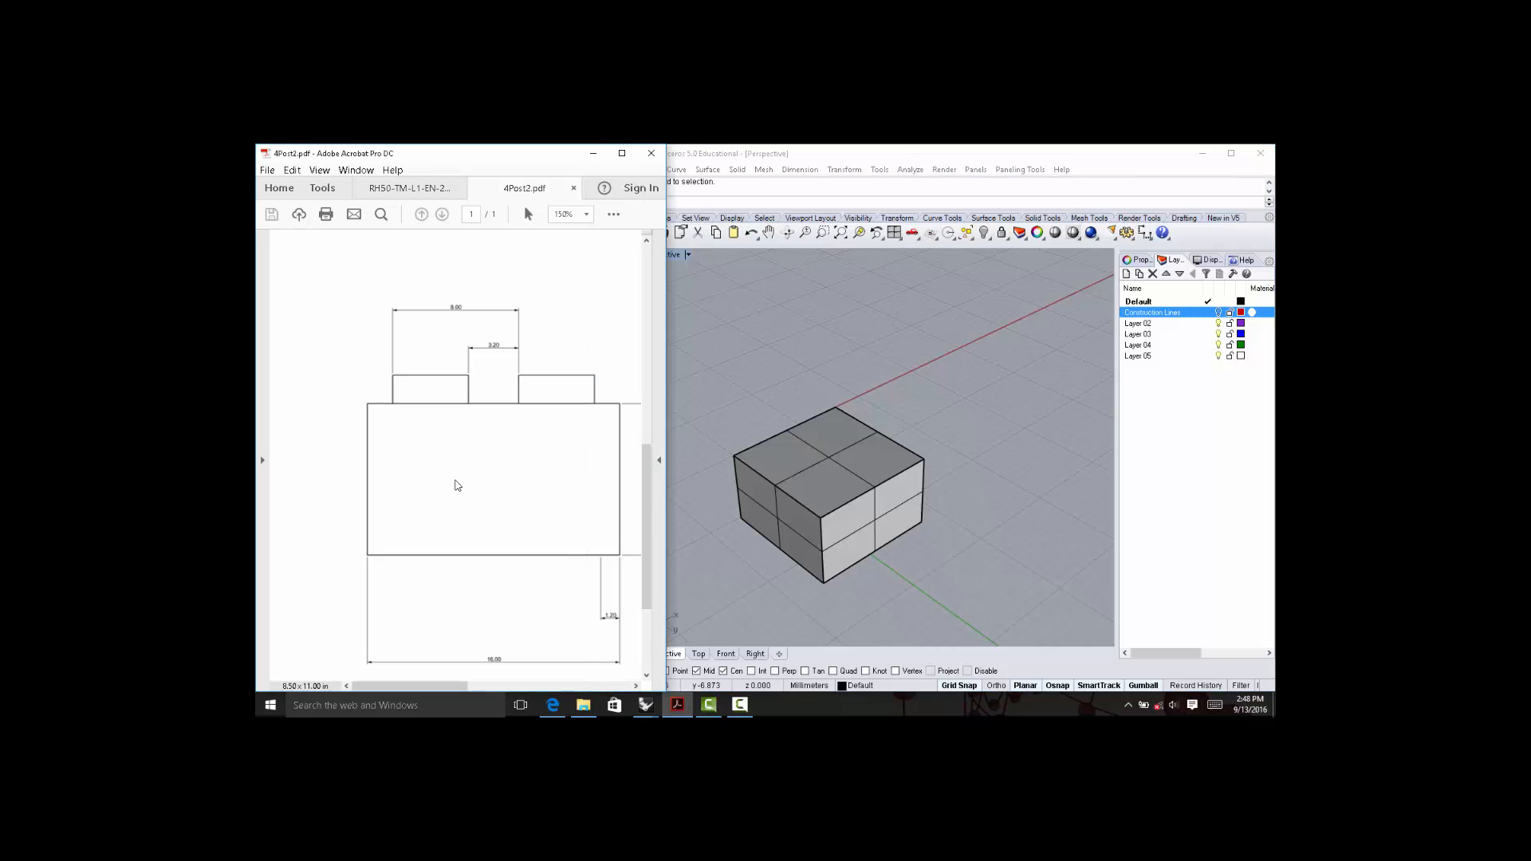
click(489, 504)
scroll(550, 446, down, 1)
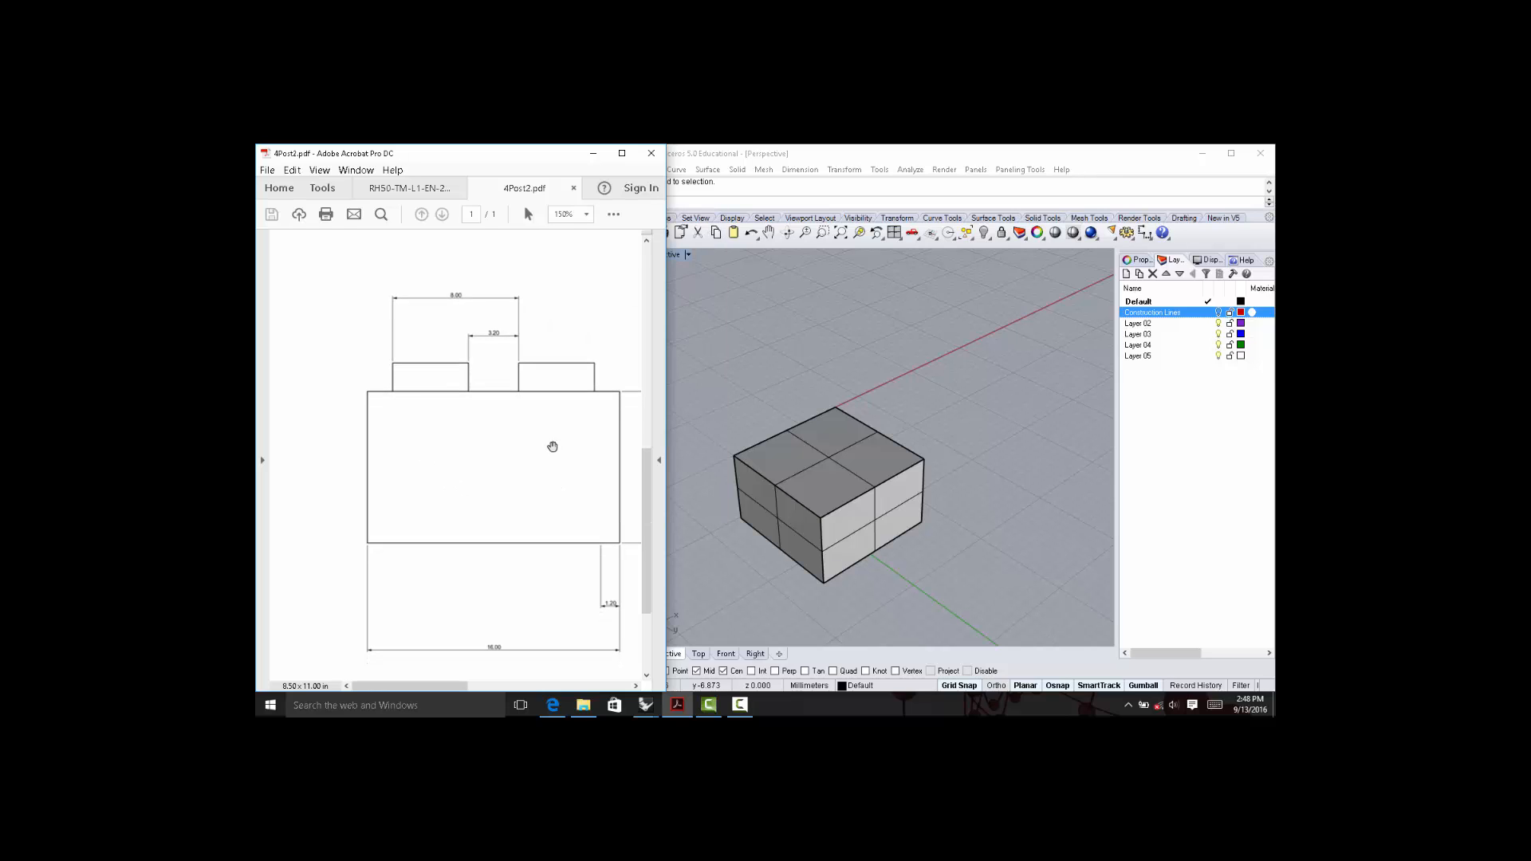
scroll(466, 412, right, 5)
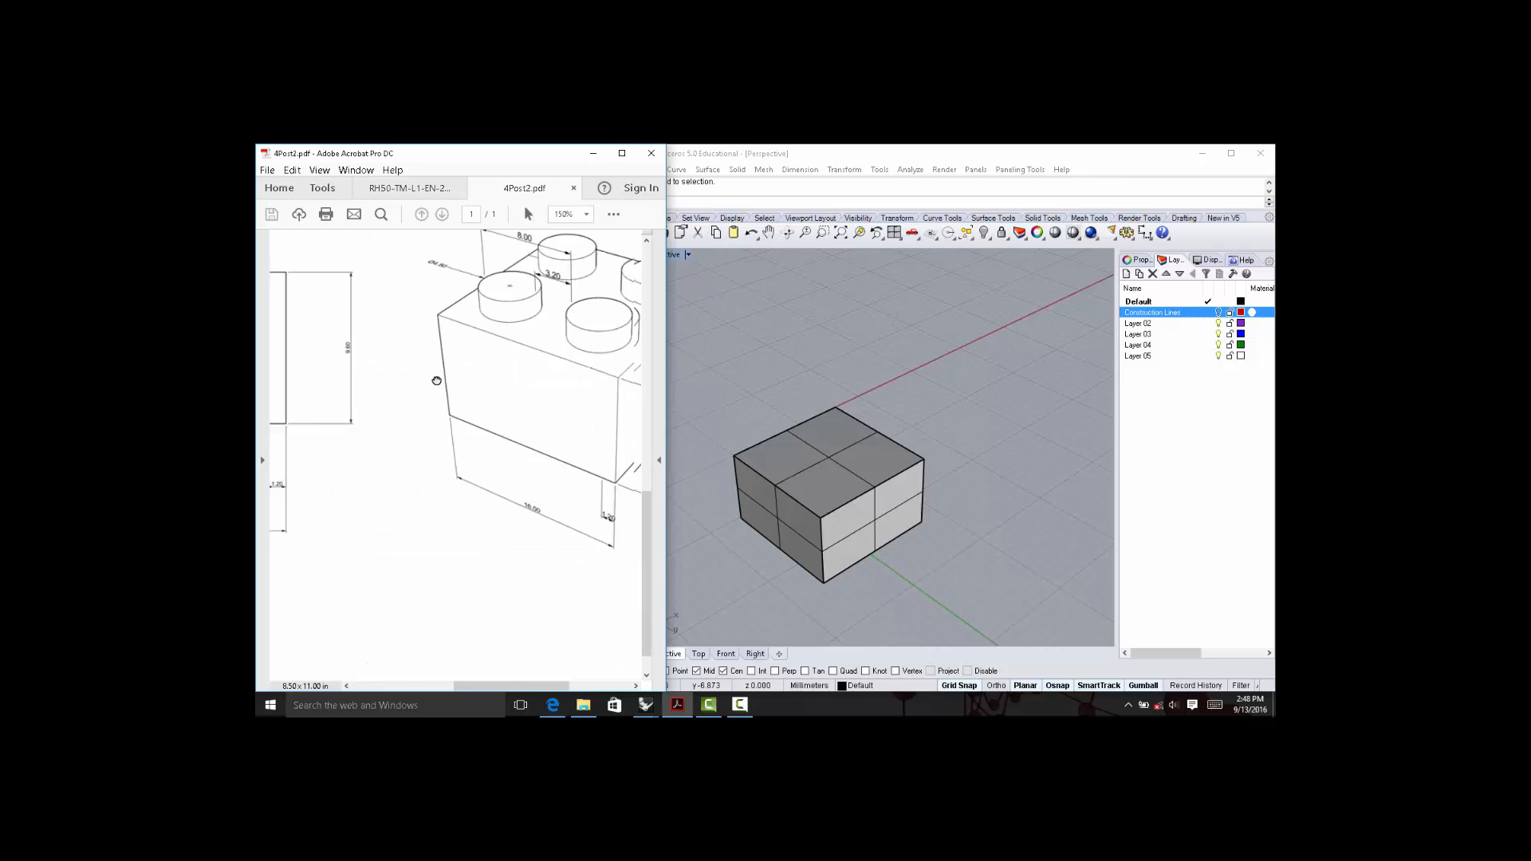
scroll(474, 447, down, 3)
scroll(511, 407, left, 5)
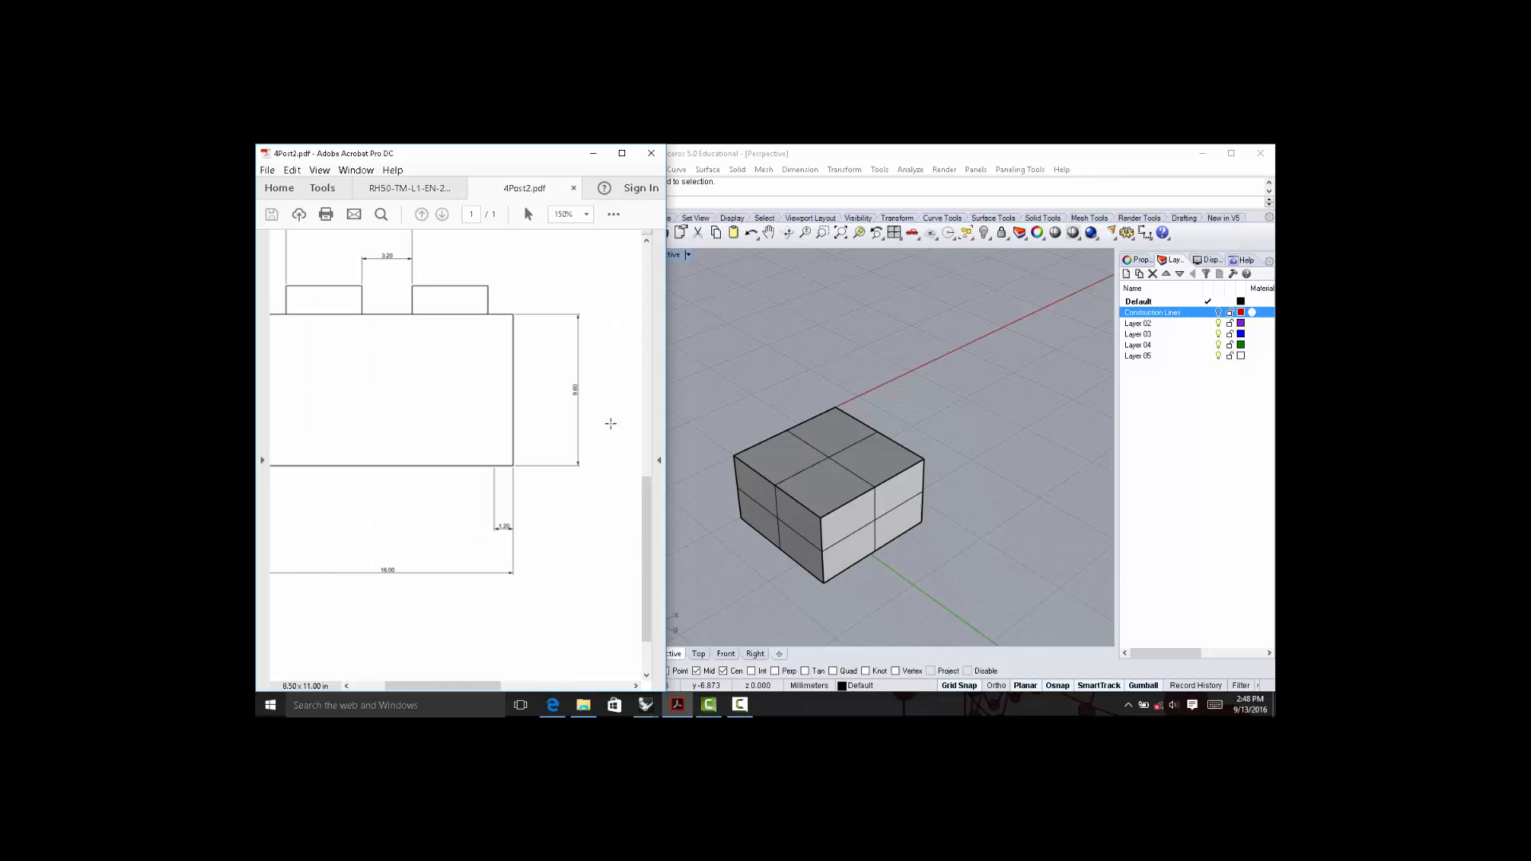
scroll(502, 538, up, 2)
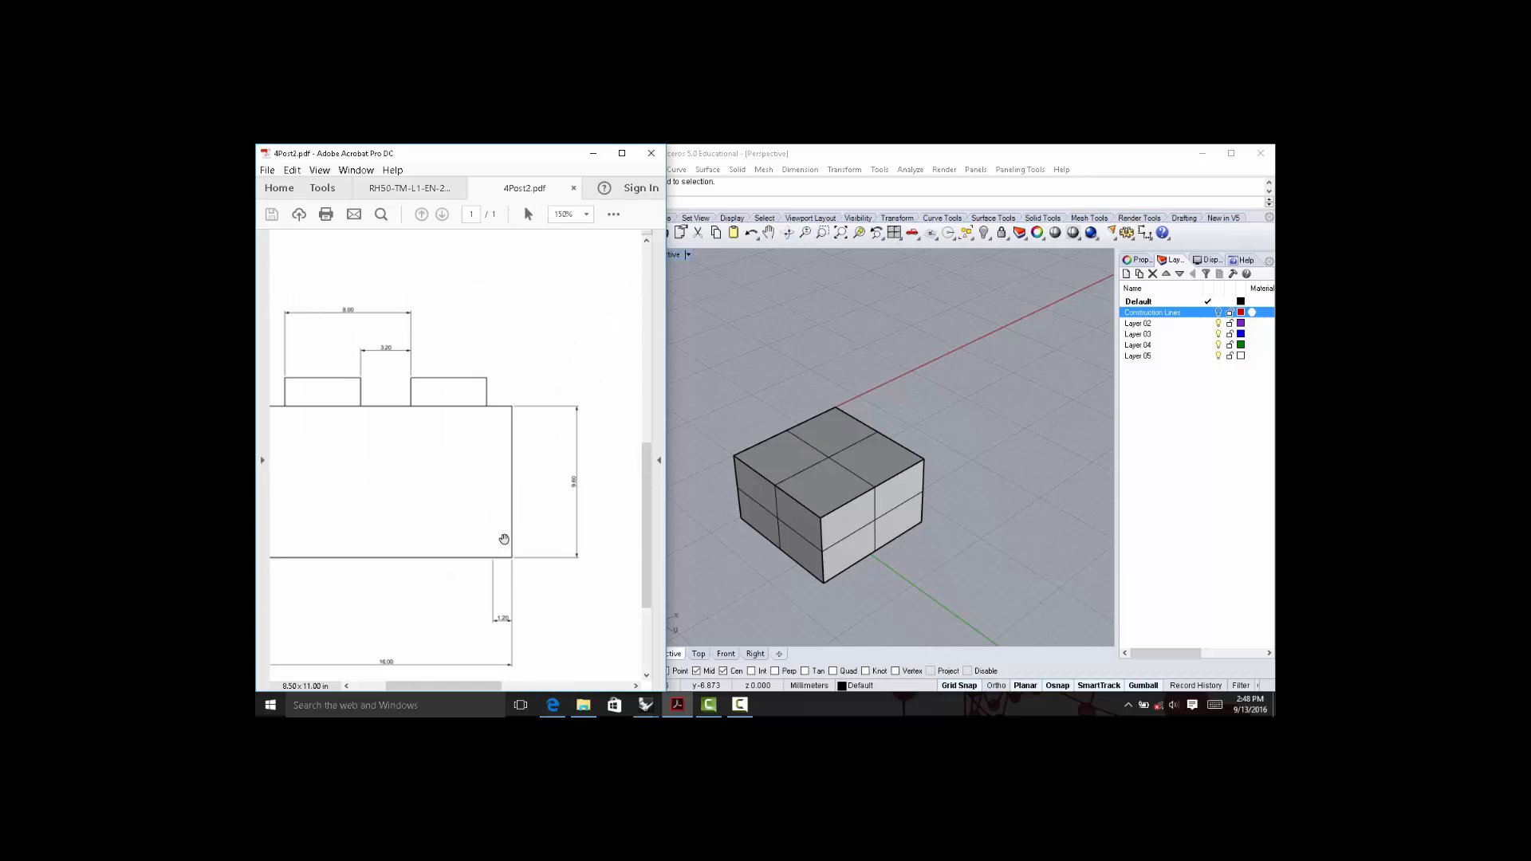
Examine the front, top, underside and perspective views of the 4Post2.pdf drawing for the brick's wall thickness and interior.
mouse_move(509, 552)
mouse_down()
mouse_move(520, 463)
mouse_move(532, 486)
mouse_up()
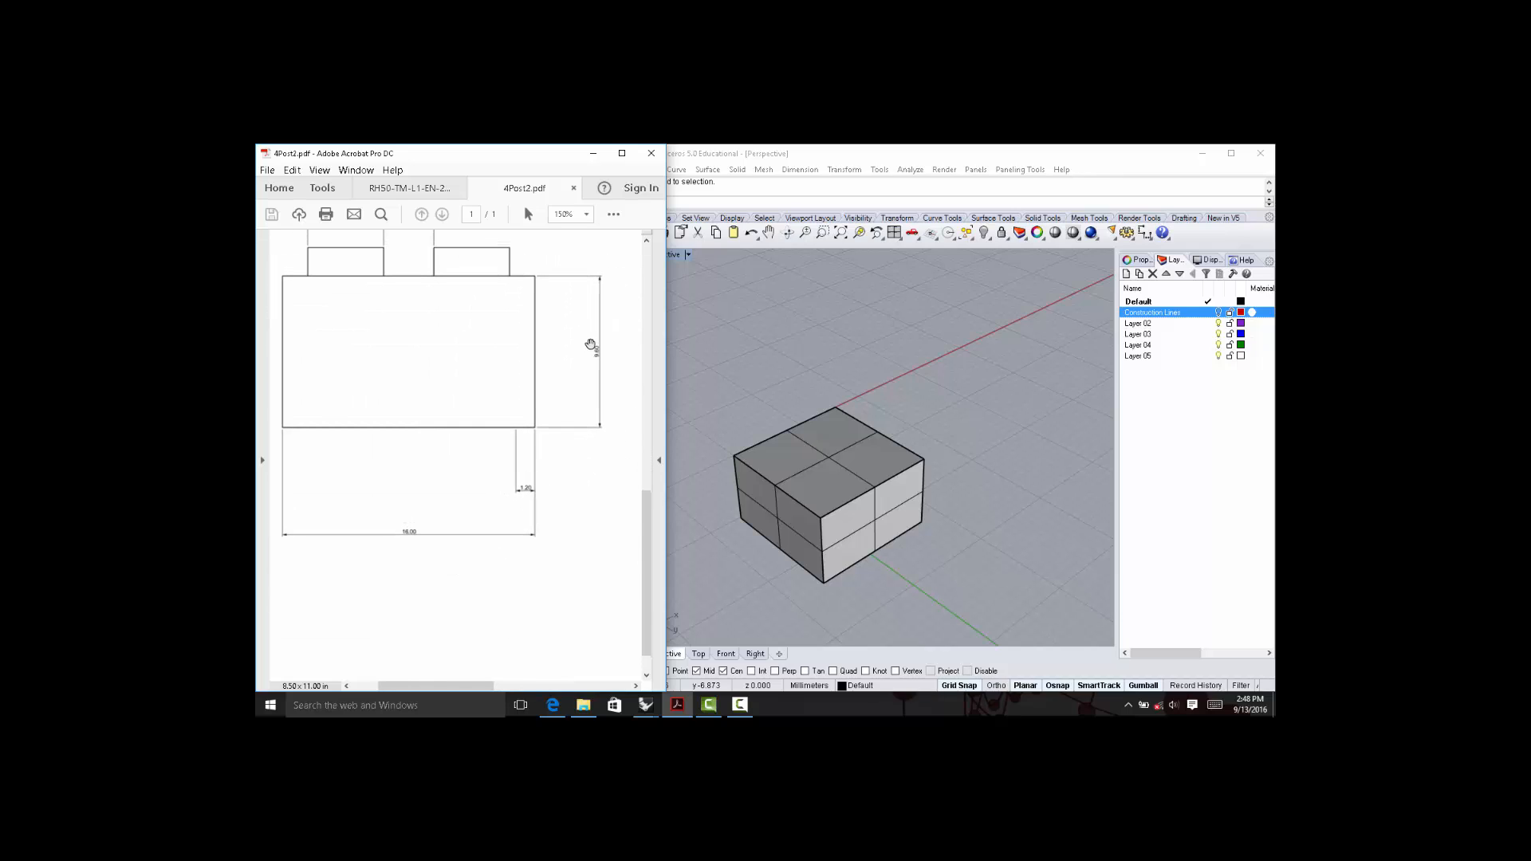
drag(589, 345, 590, 534)
scroll(594, 409, up, 5)
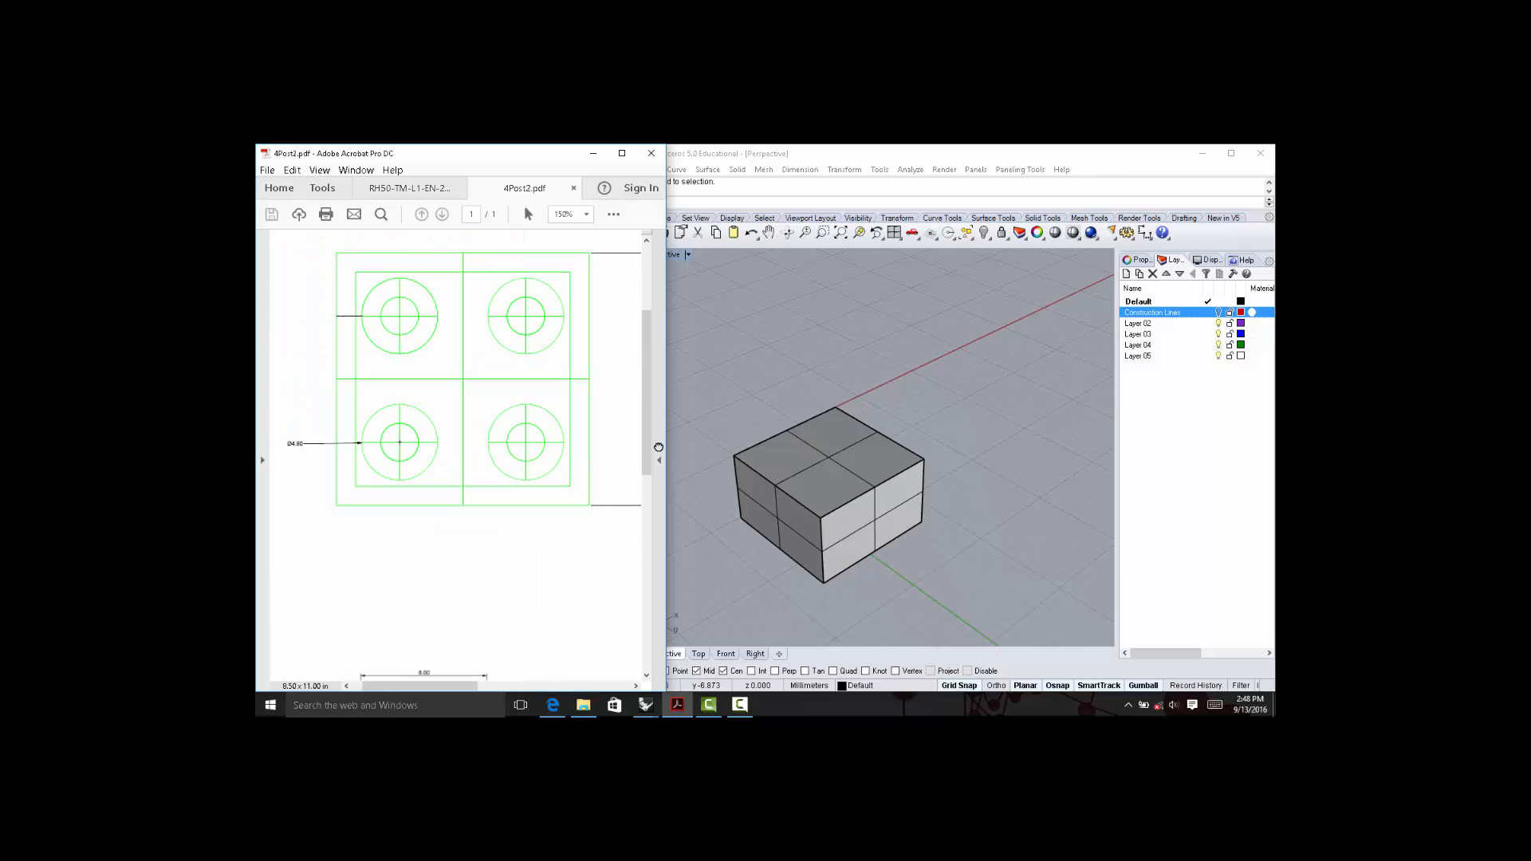
mouse_move(594, 409)
mouse_down()
mouse_move(553, 438)
mouse_move(495, 410)
mouse_move(419, 415)
mouse_up()
drag(513, 420, 431, 408)
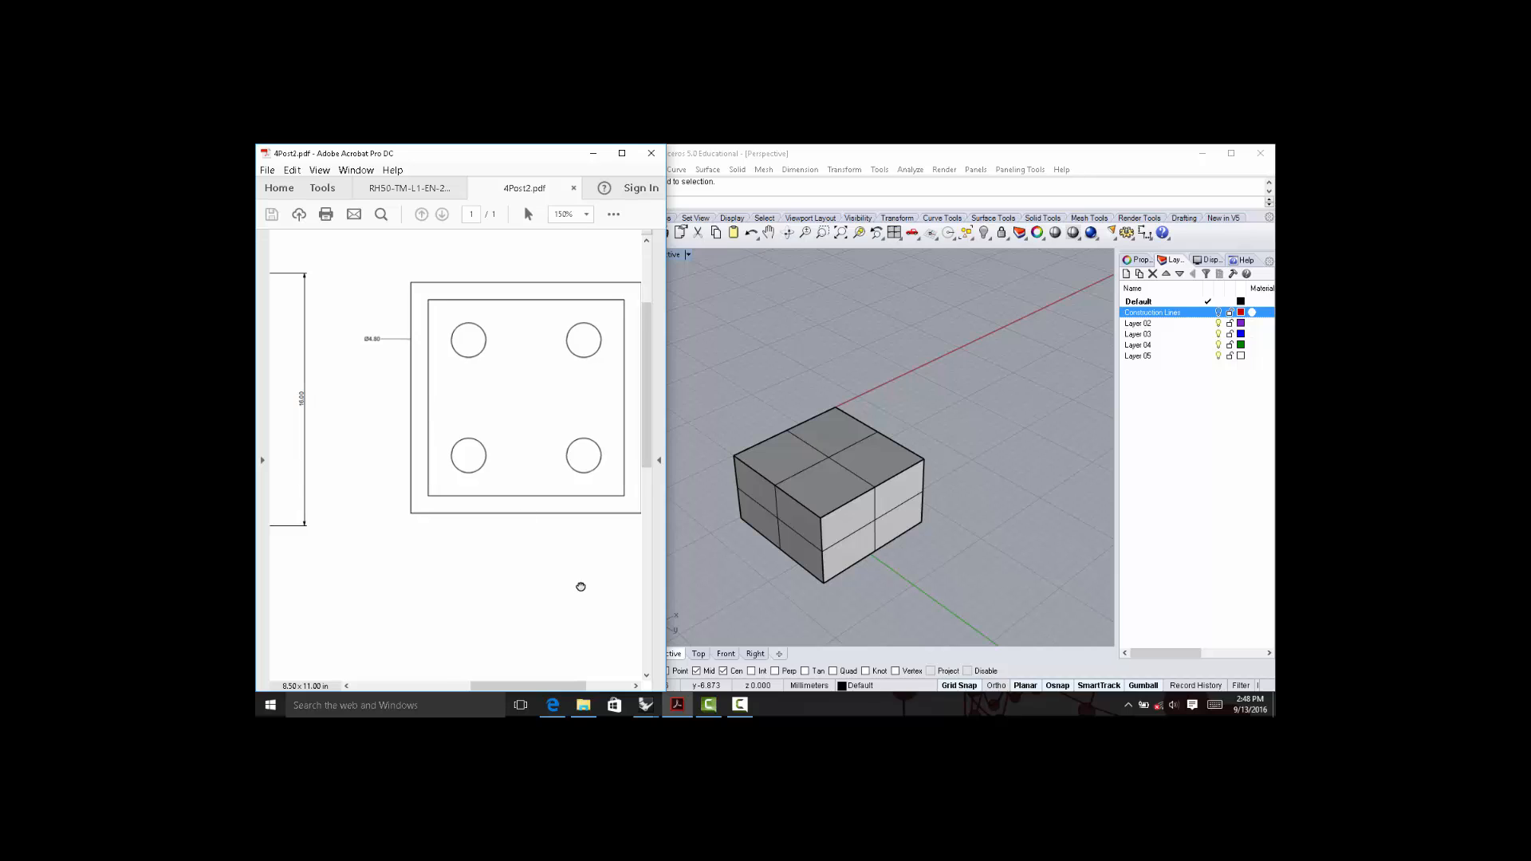
scroll(574, 447, down, 5)
drag(574, 447, 485, 332)
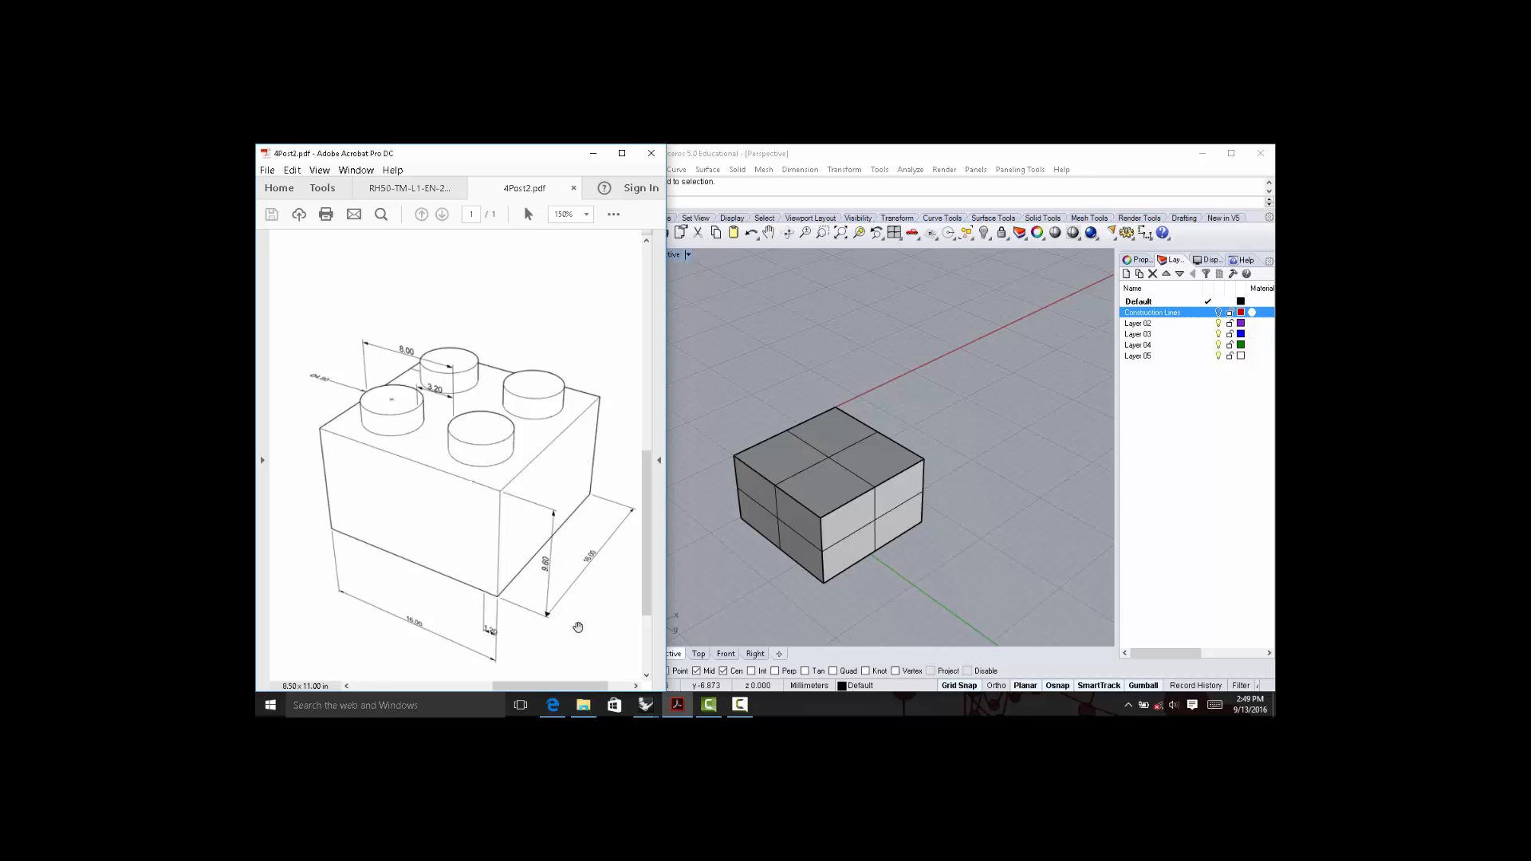
Switch to Rhino and shell the closed brick with a thickness of 1, removing its flat underside face.
click(918, 519)
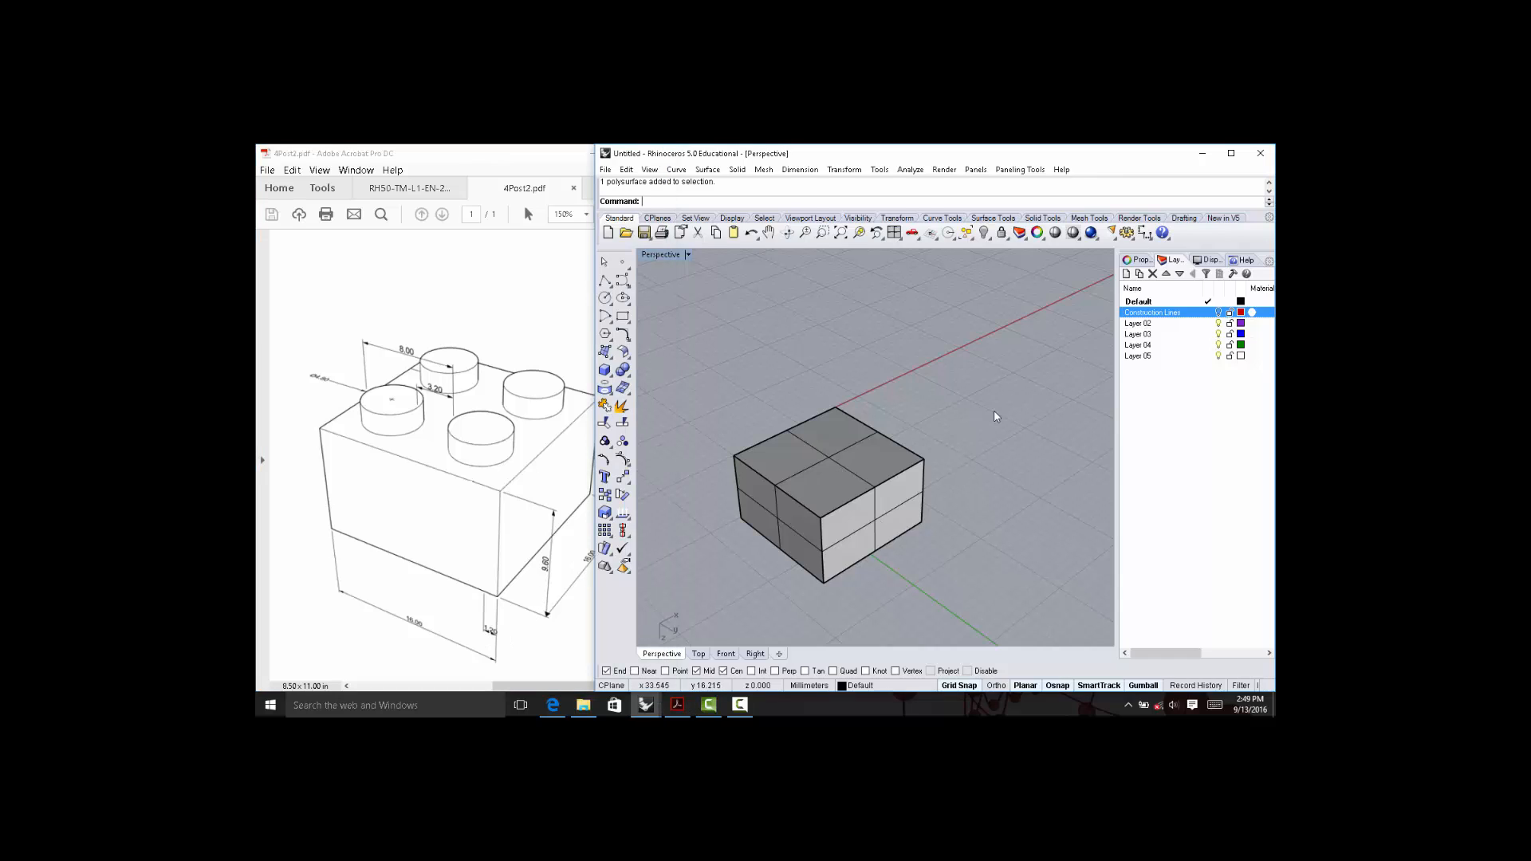
right_drag(1008, 369, 1007, 403)
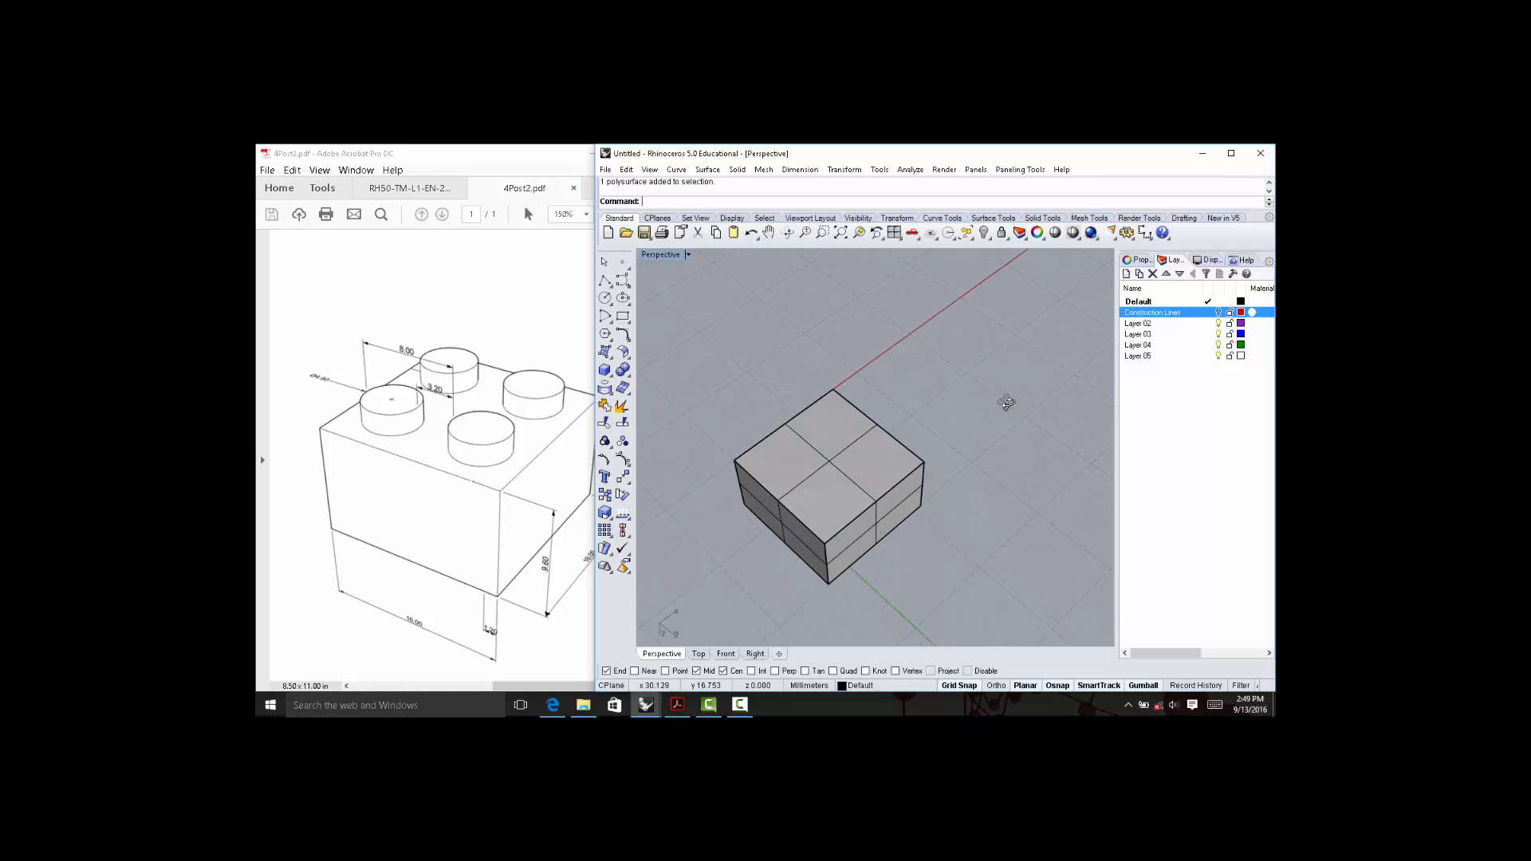
text(hell)
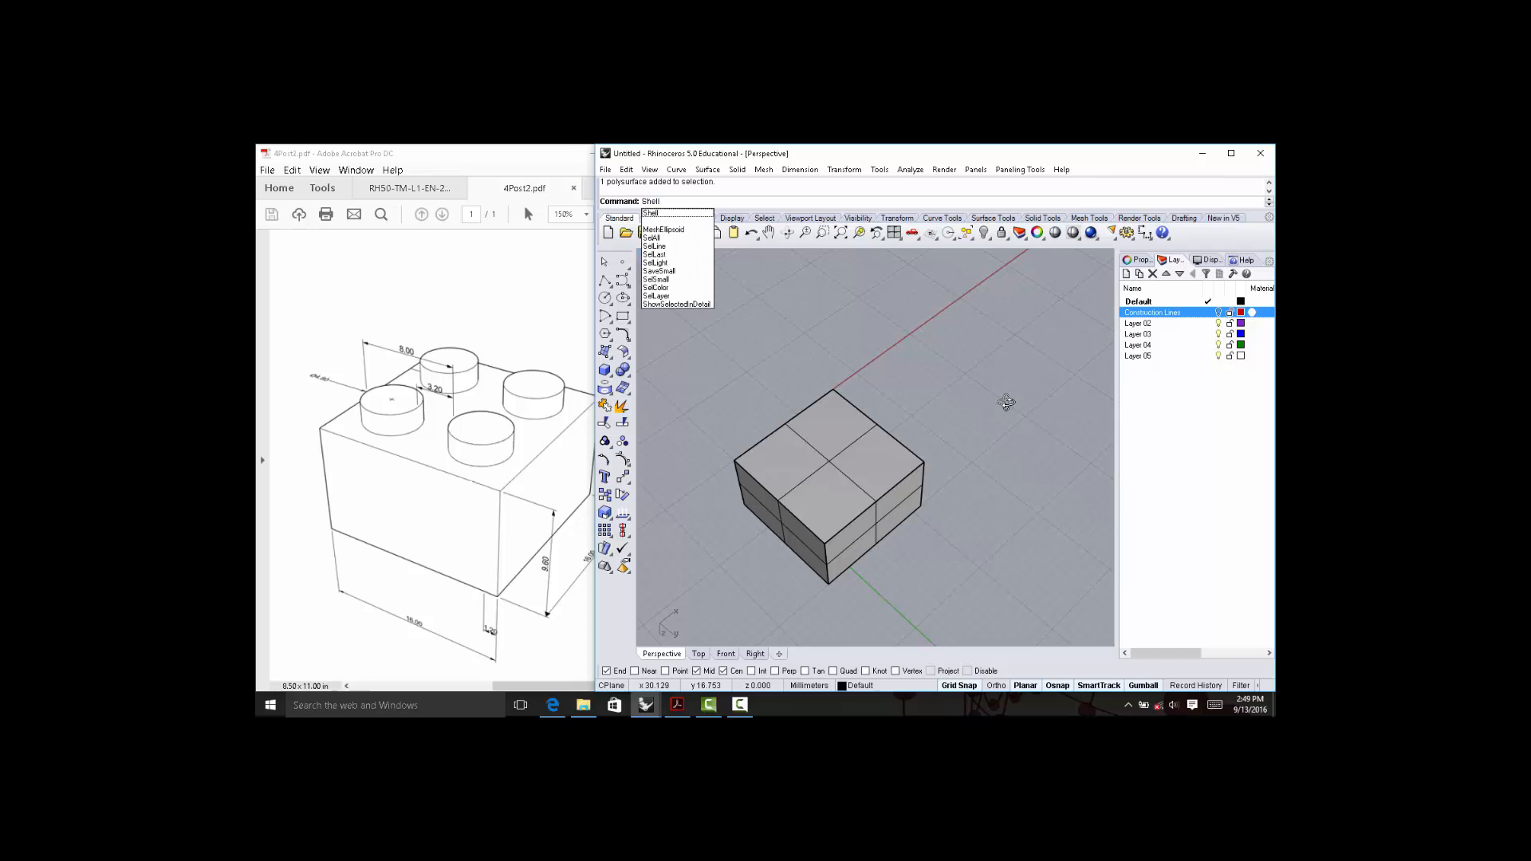
key(Return)
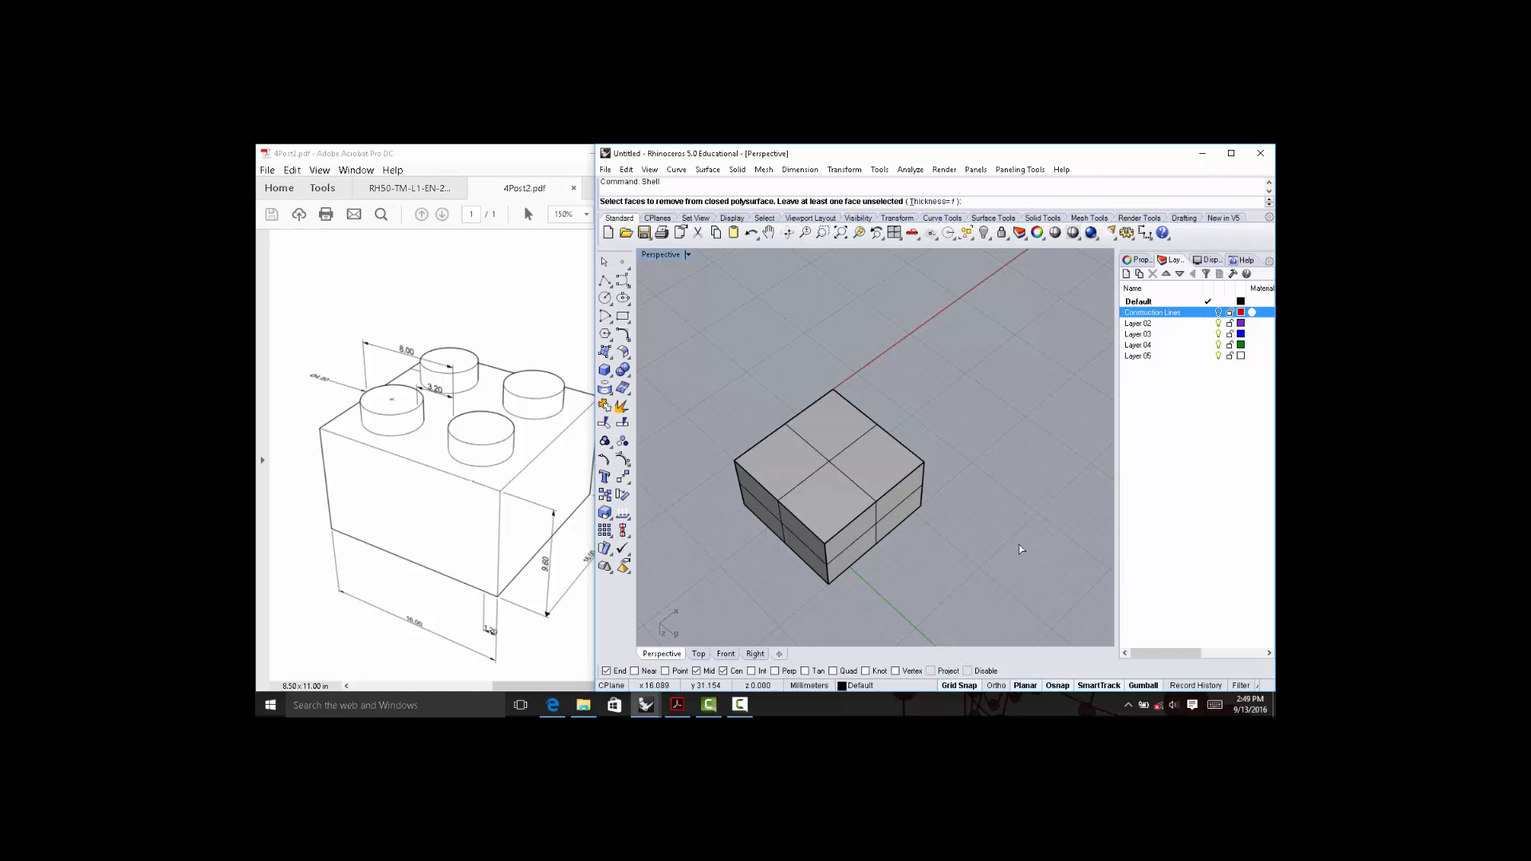
right_drag(1019, 544, 885, 498)
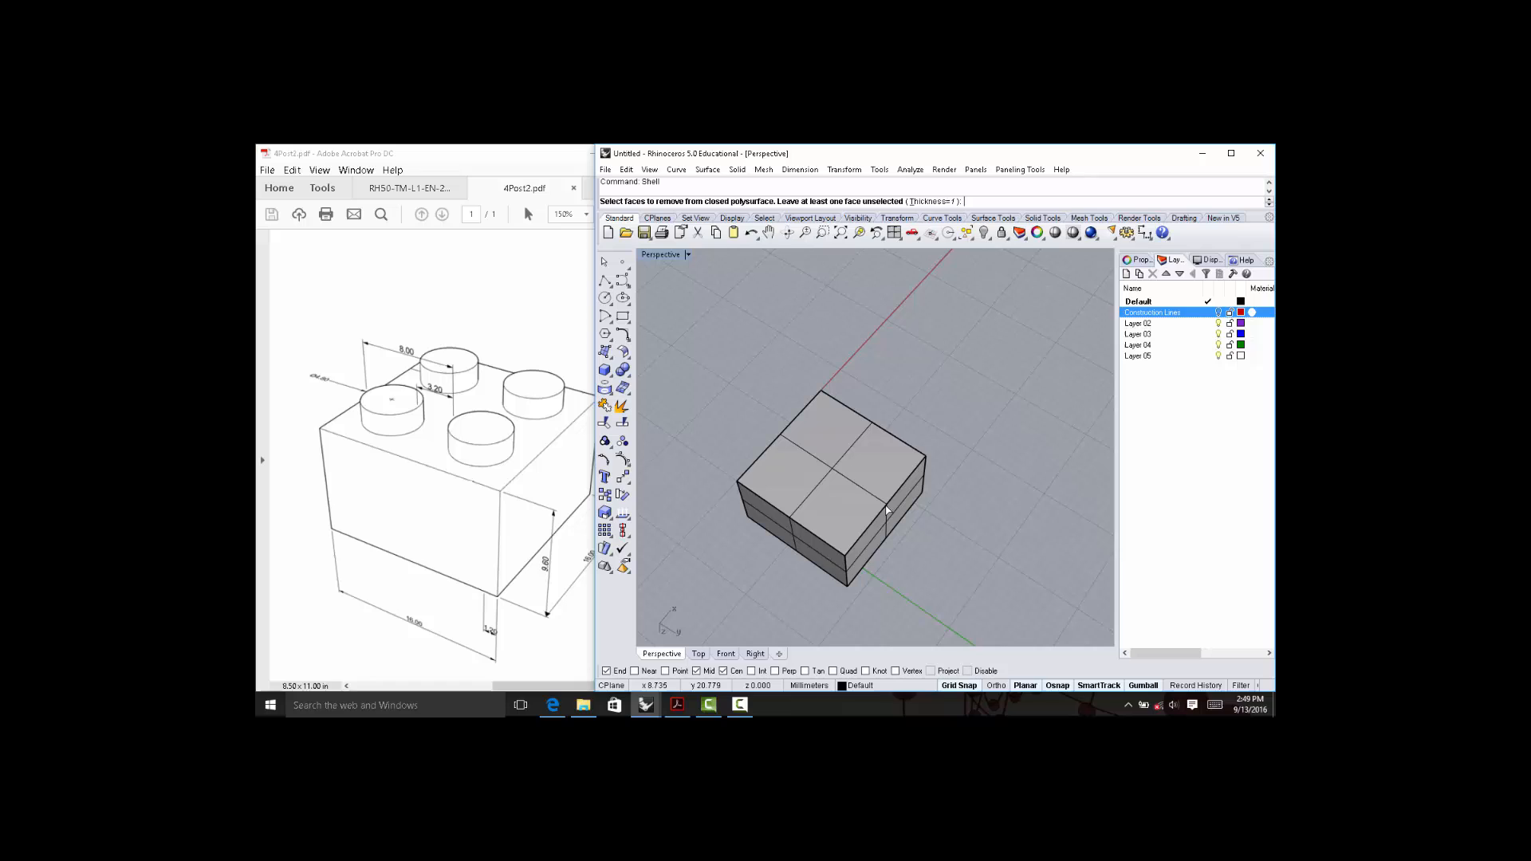
click(836, 499)
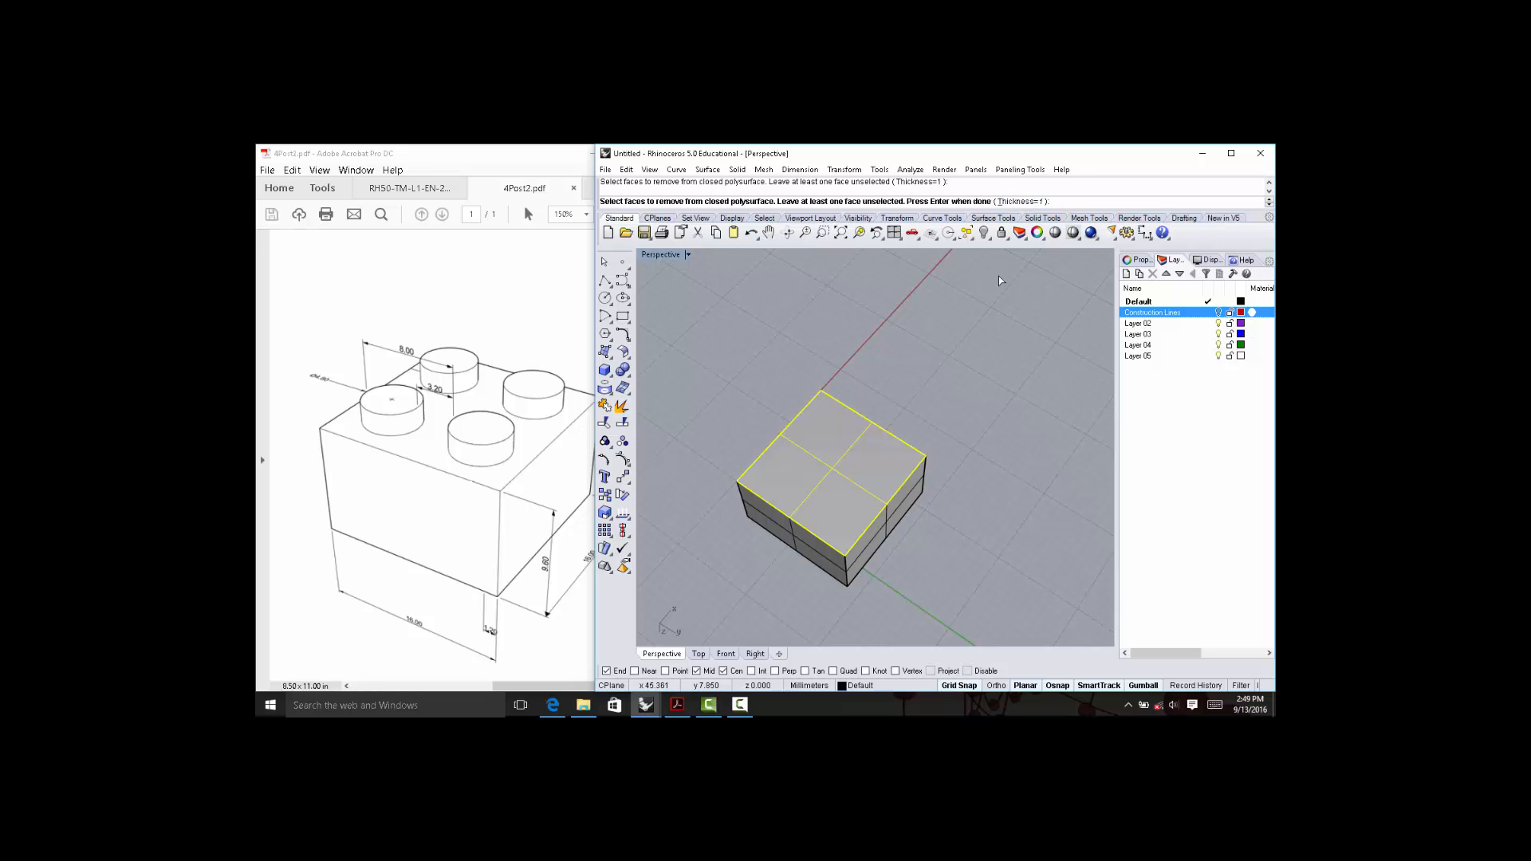
key(Return)
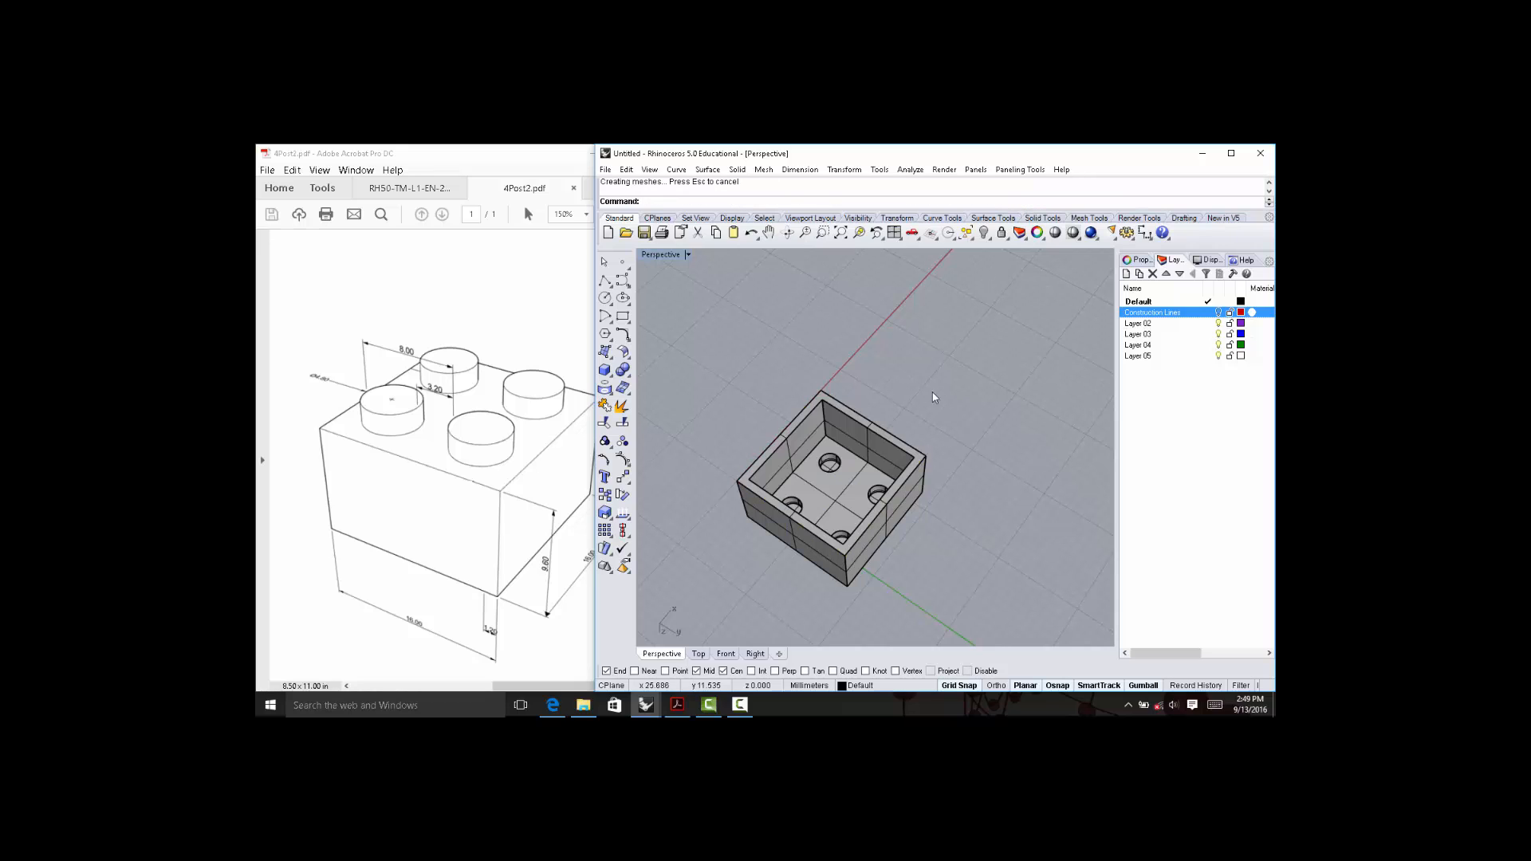
Inspect the hollowed interior, post recesses and outside of the shelled brick, and select it to check that it is one polysurface.
right_drag(935, 399, 784, 484)
scroll(849, 466, up, 4)
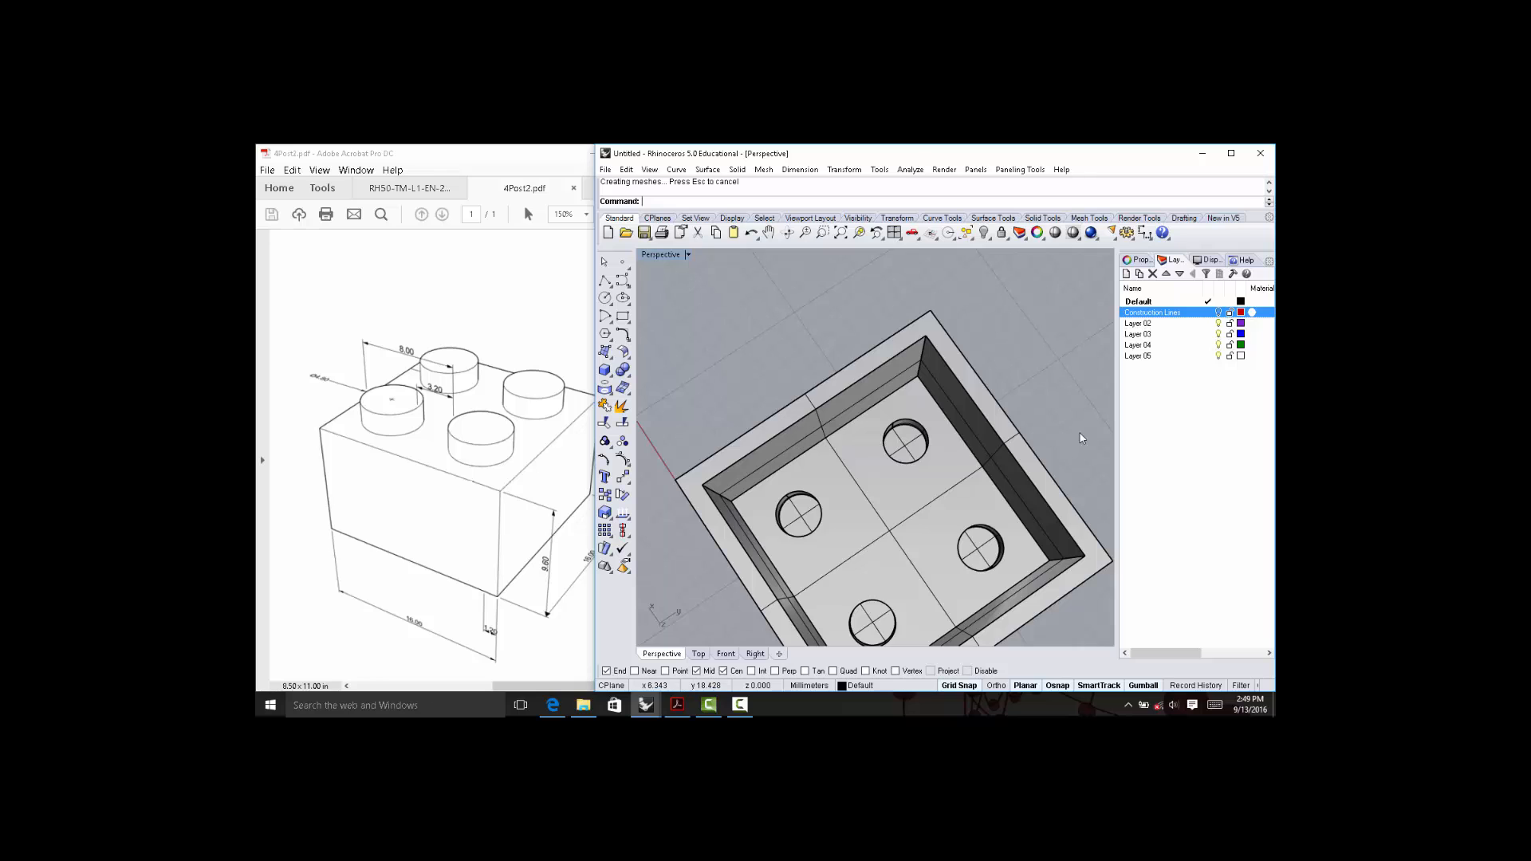
right_drag(1084, 352, 994, 501)
click(950, 425)
click(1053, 380)
right_drag(1053, 381, 790, 415)
scroll(991, 479, down, 8)
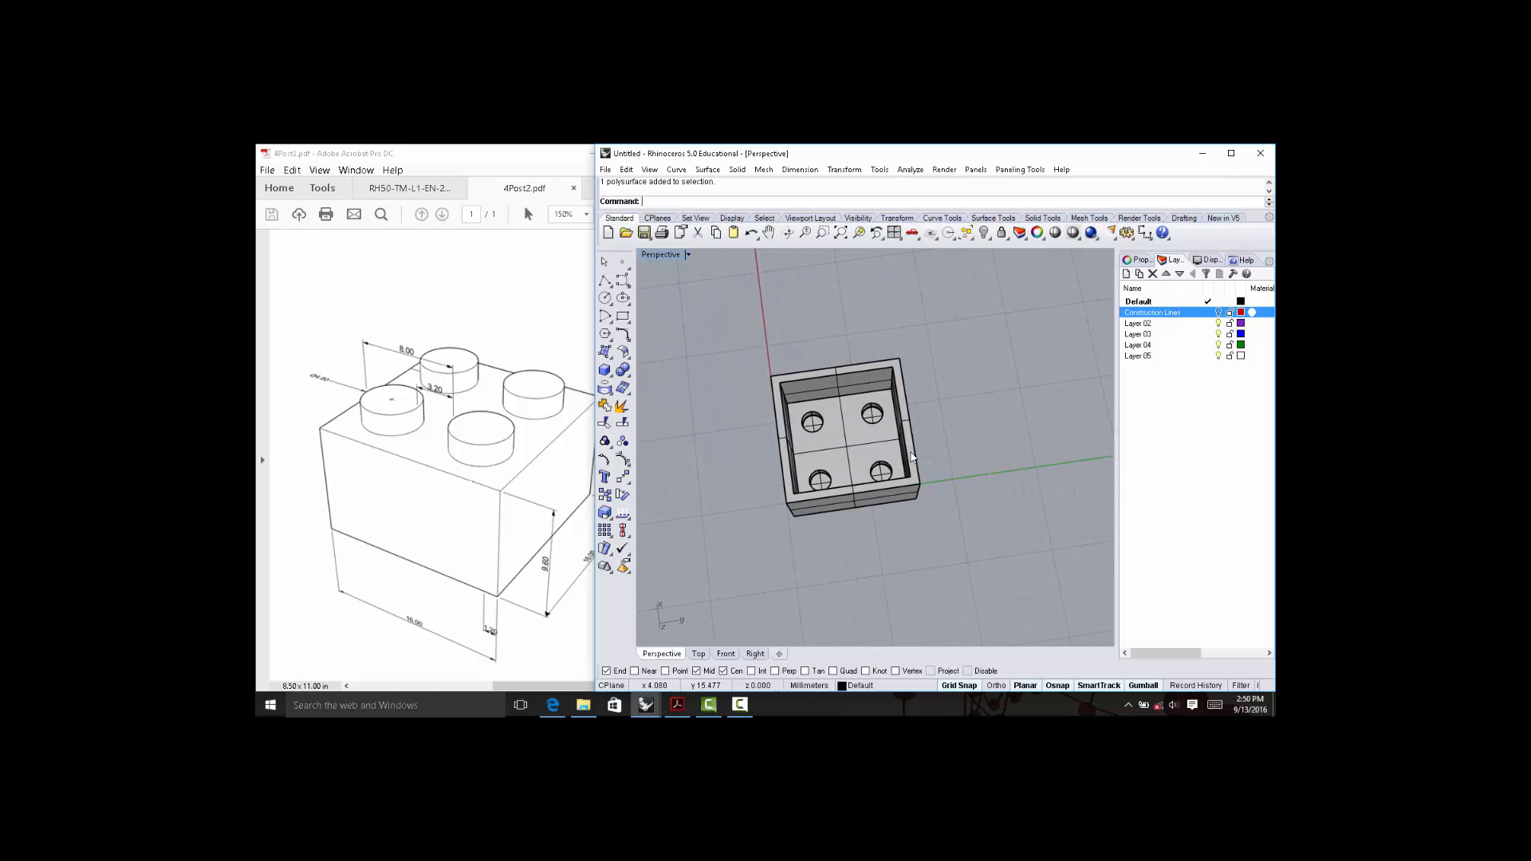
right_drag(916, 457, 906, 544)
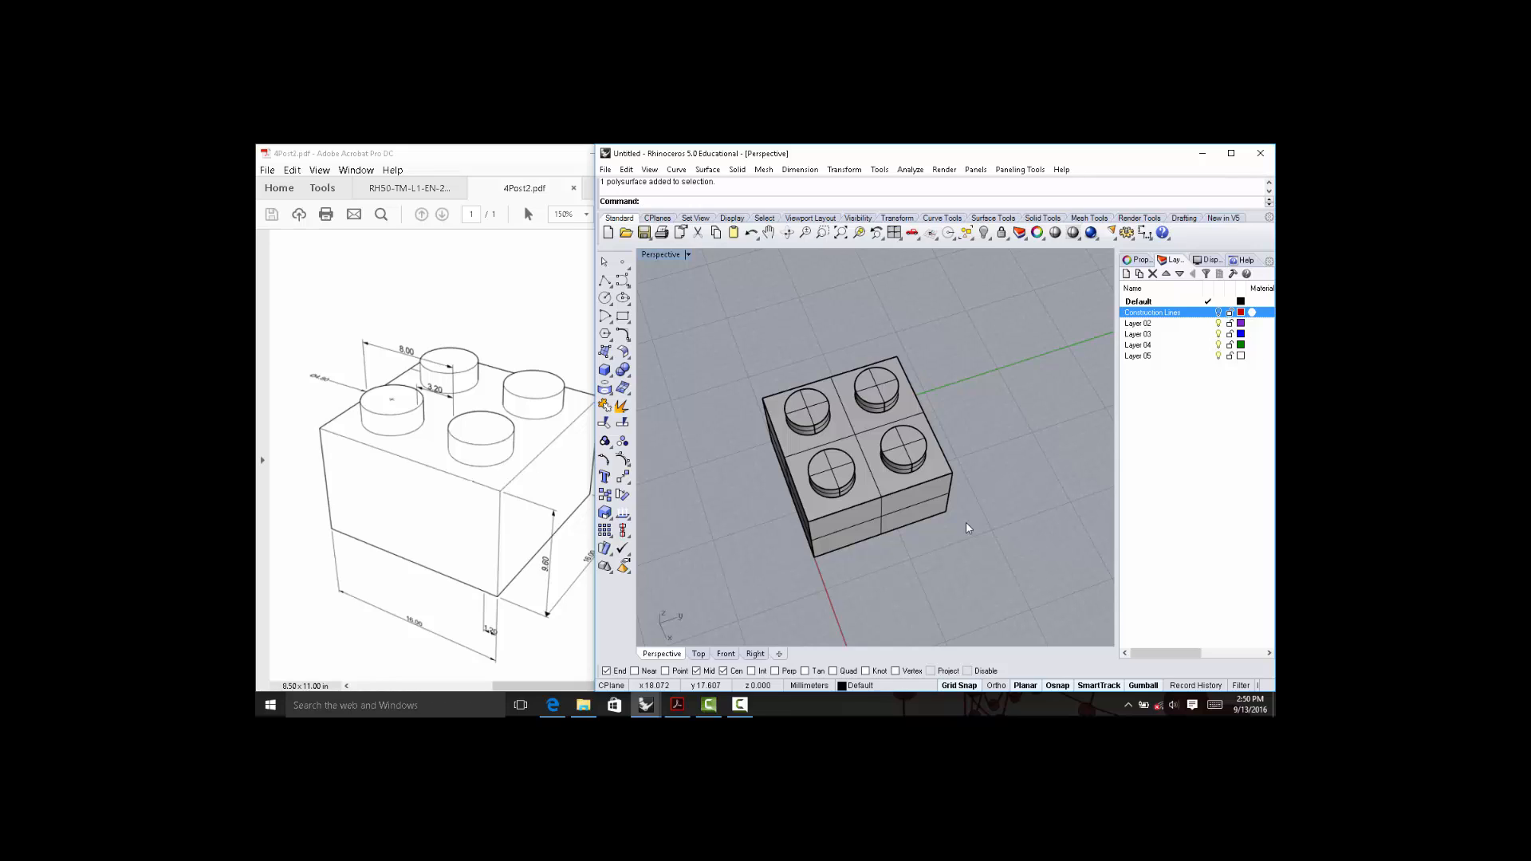
Move the shelled brick and its curves along the negative X direction, clear of the origin, and deselect them.
right_drag(906, 524, 866, 480)
scroll(864, 475, down, 5)
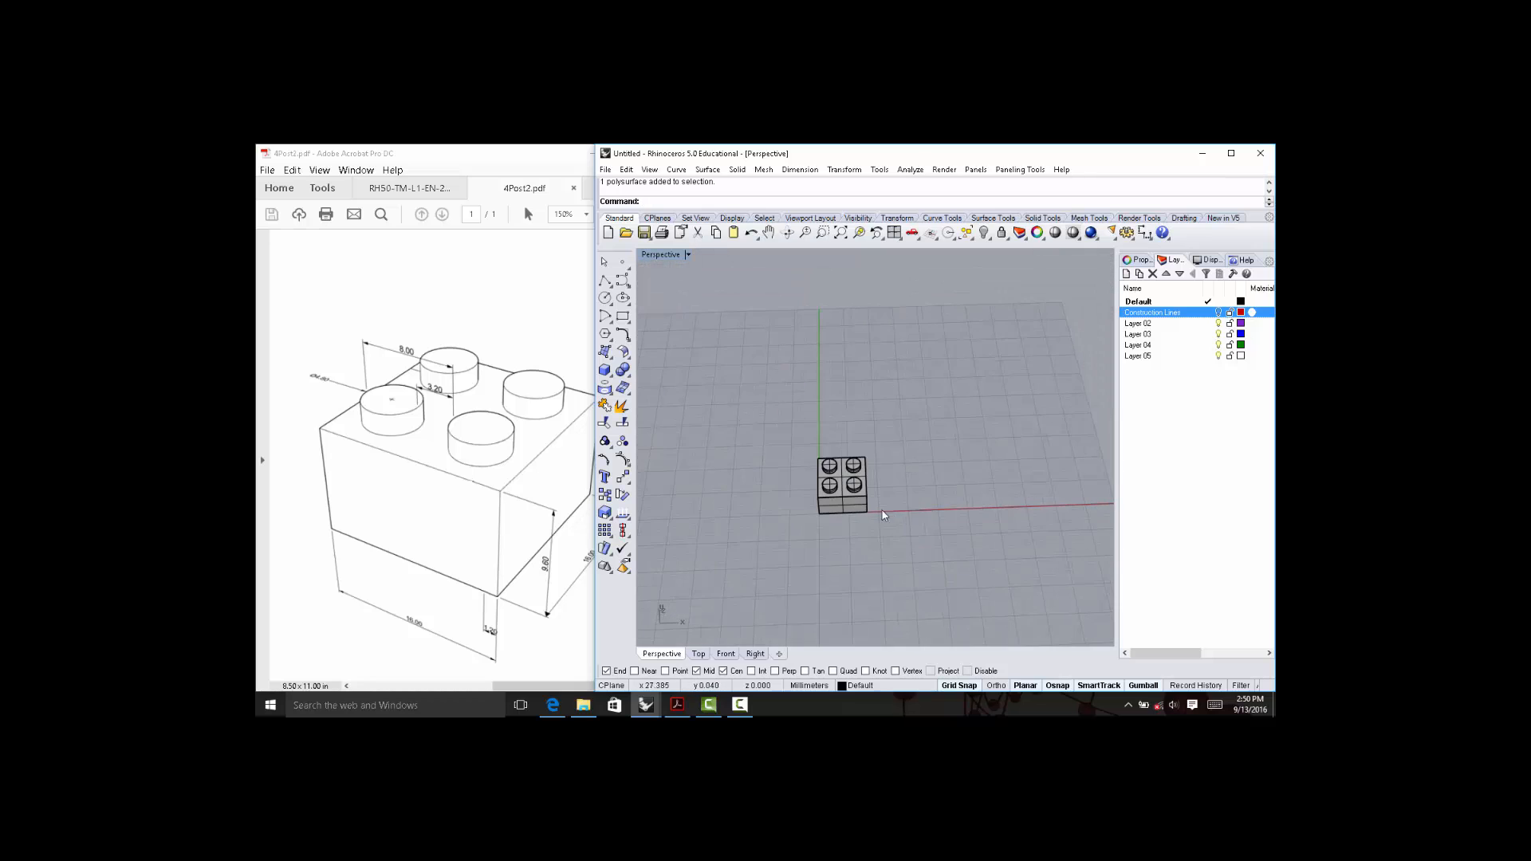
drag(934, 511, 764, 380)
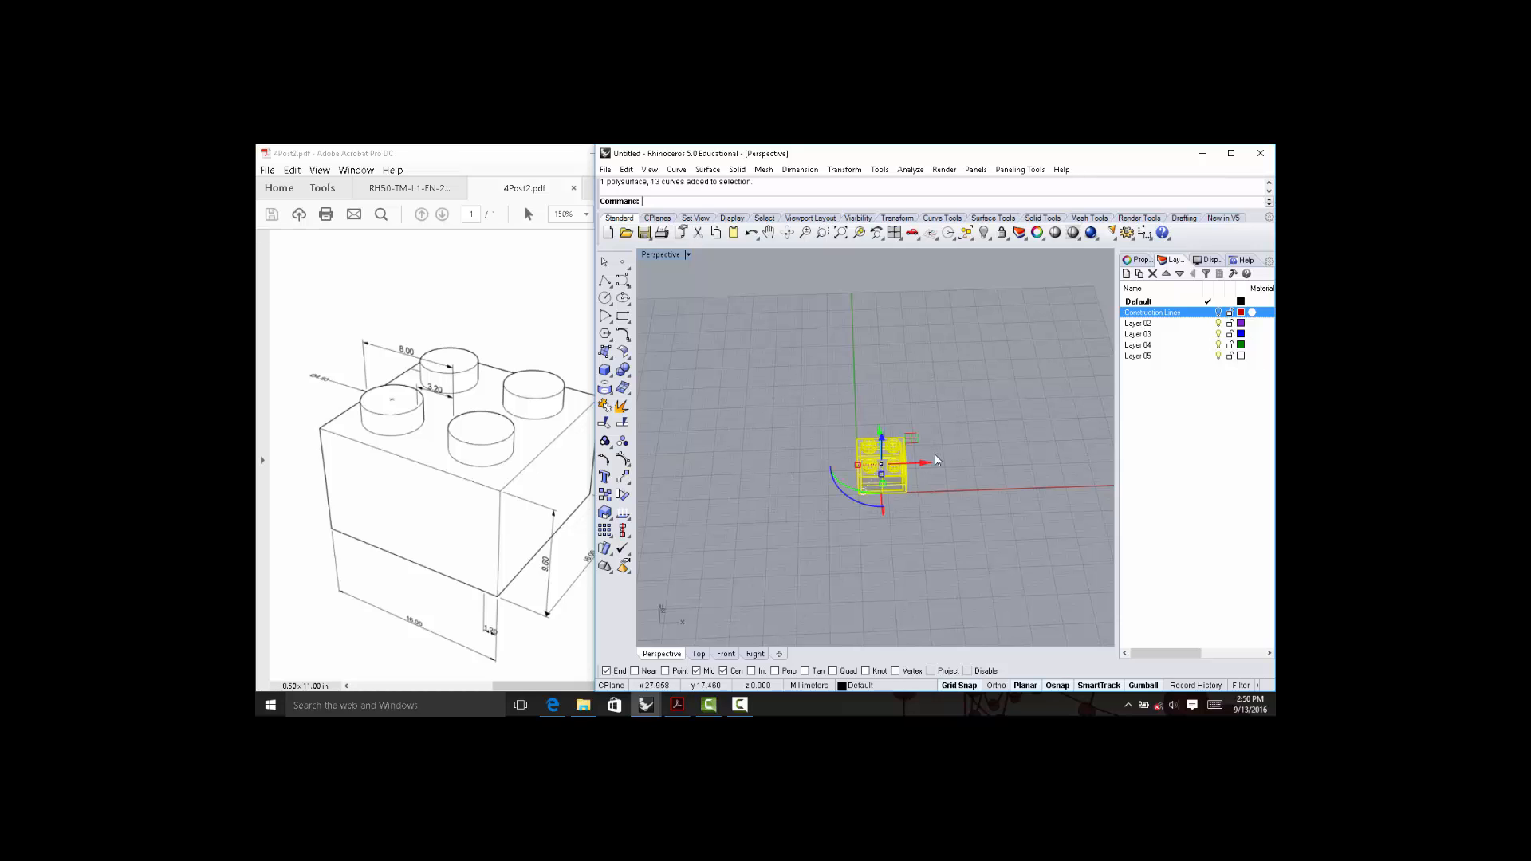
drag(930, 463, 799, 470)
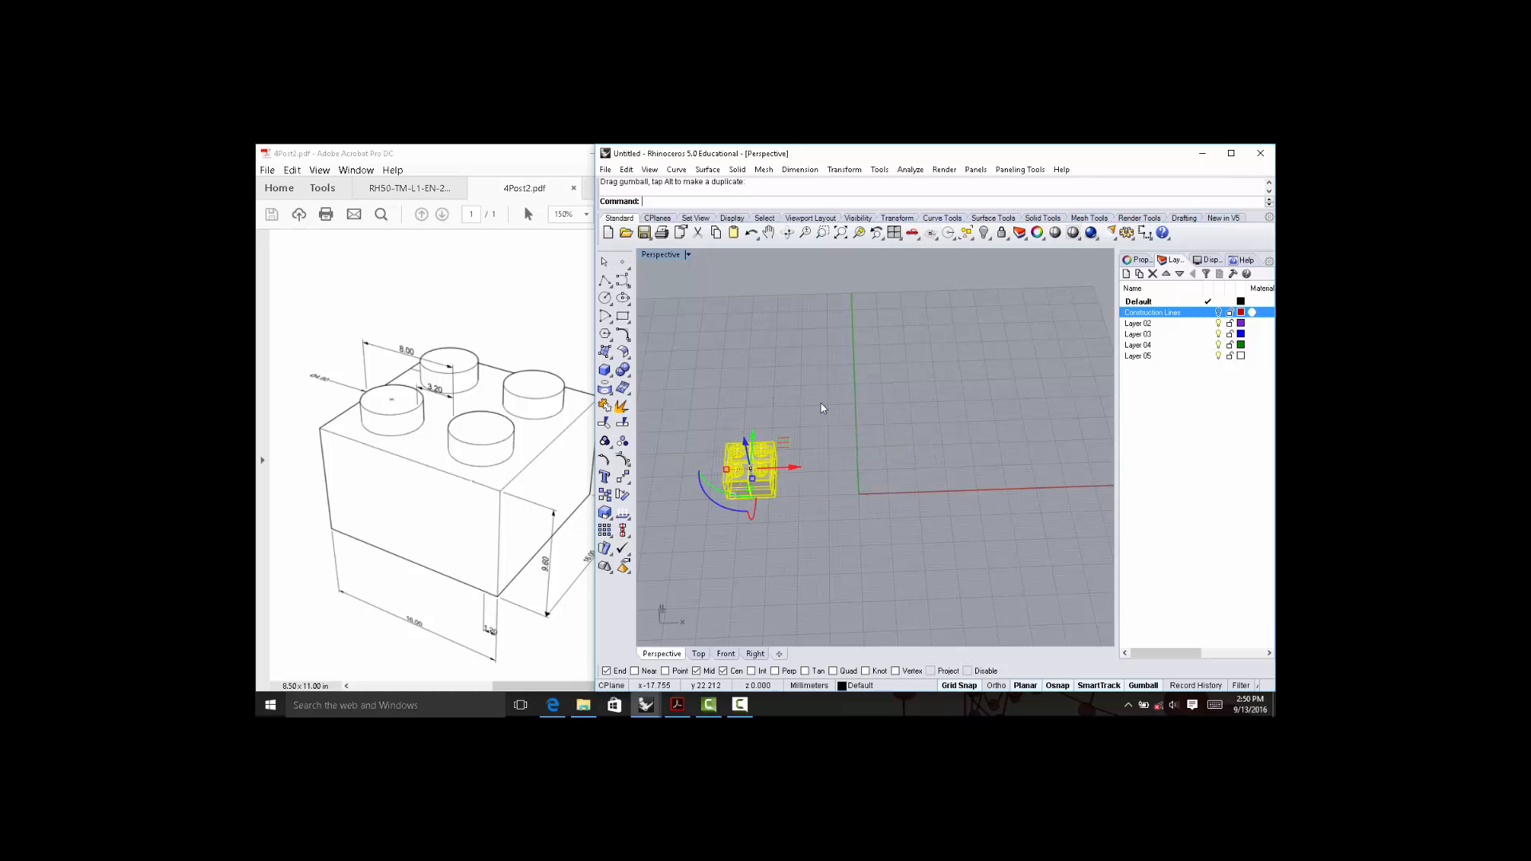
click(969, 458)
right_drag(973, 461, 944, 482)
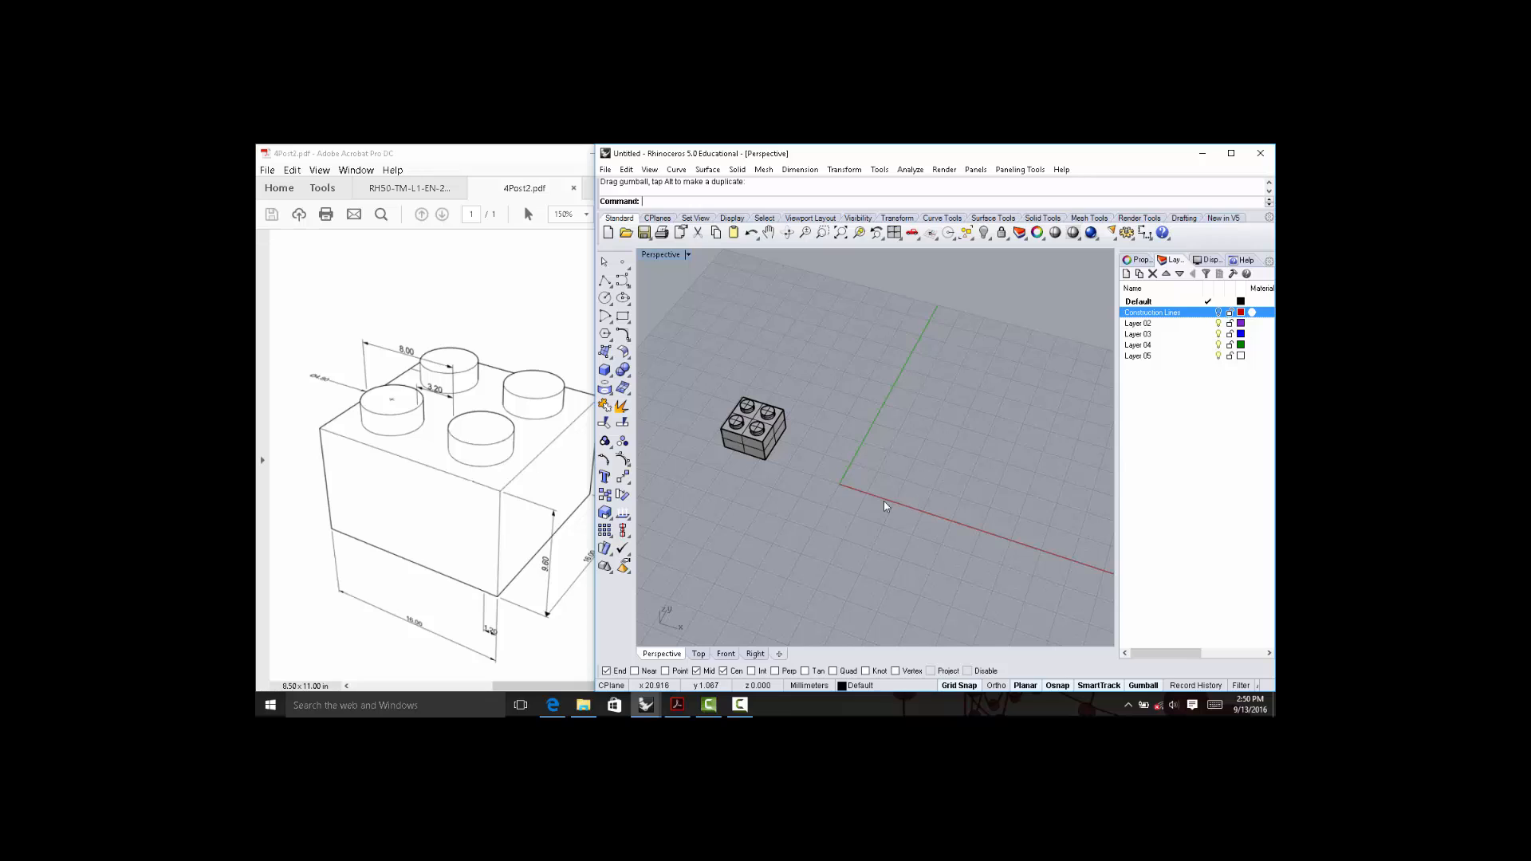
Draw a 16 mm by 16 mm rectangle with its first corner at 0,0,0.
click(623, 318)
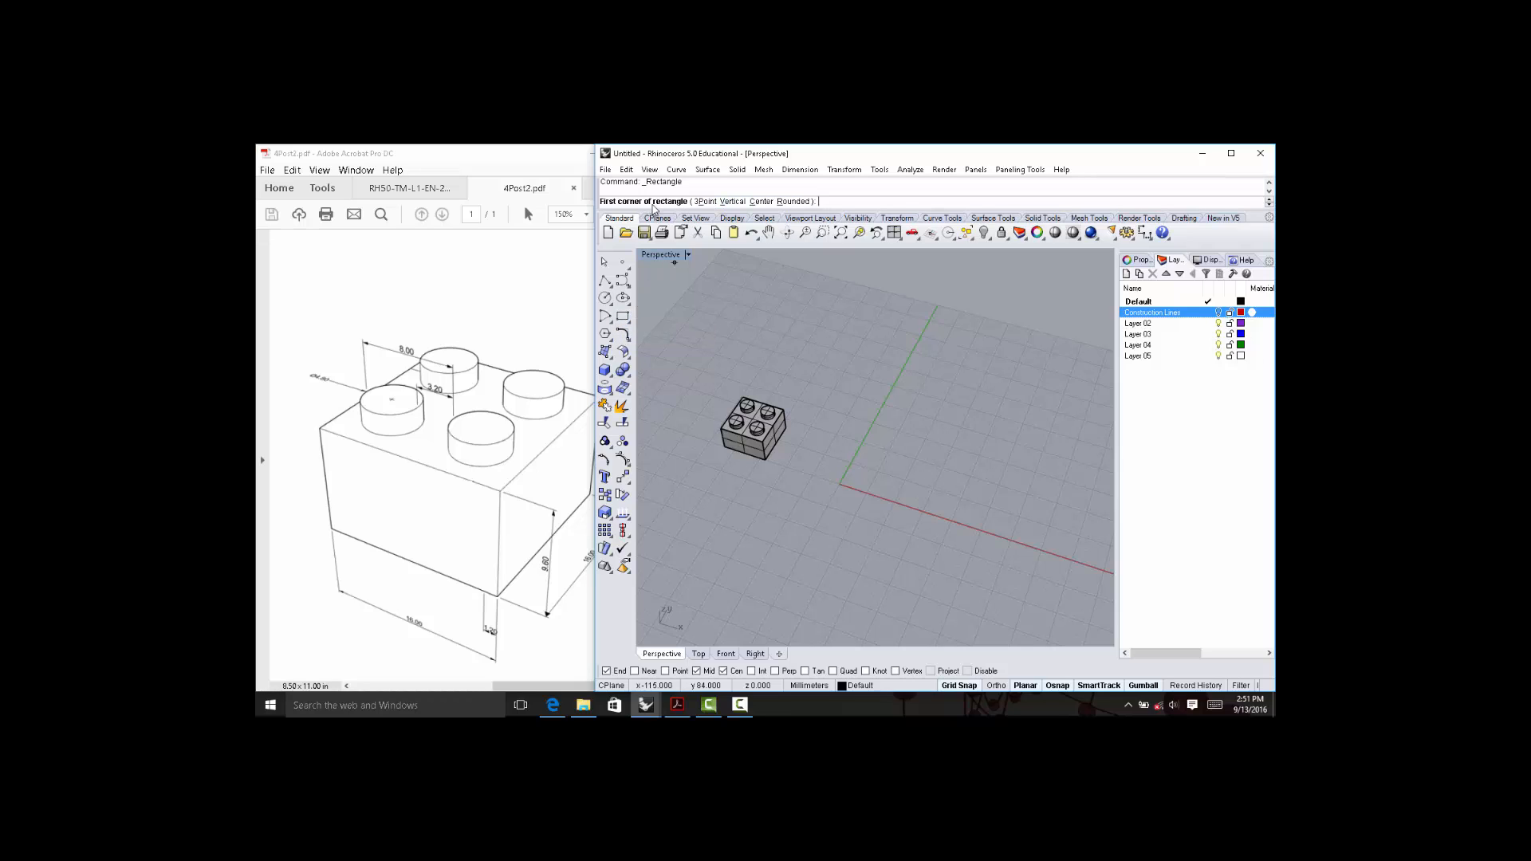
text(0,0,0)
key(Return)
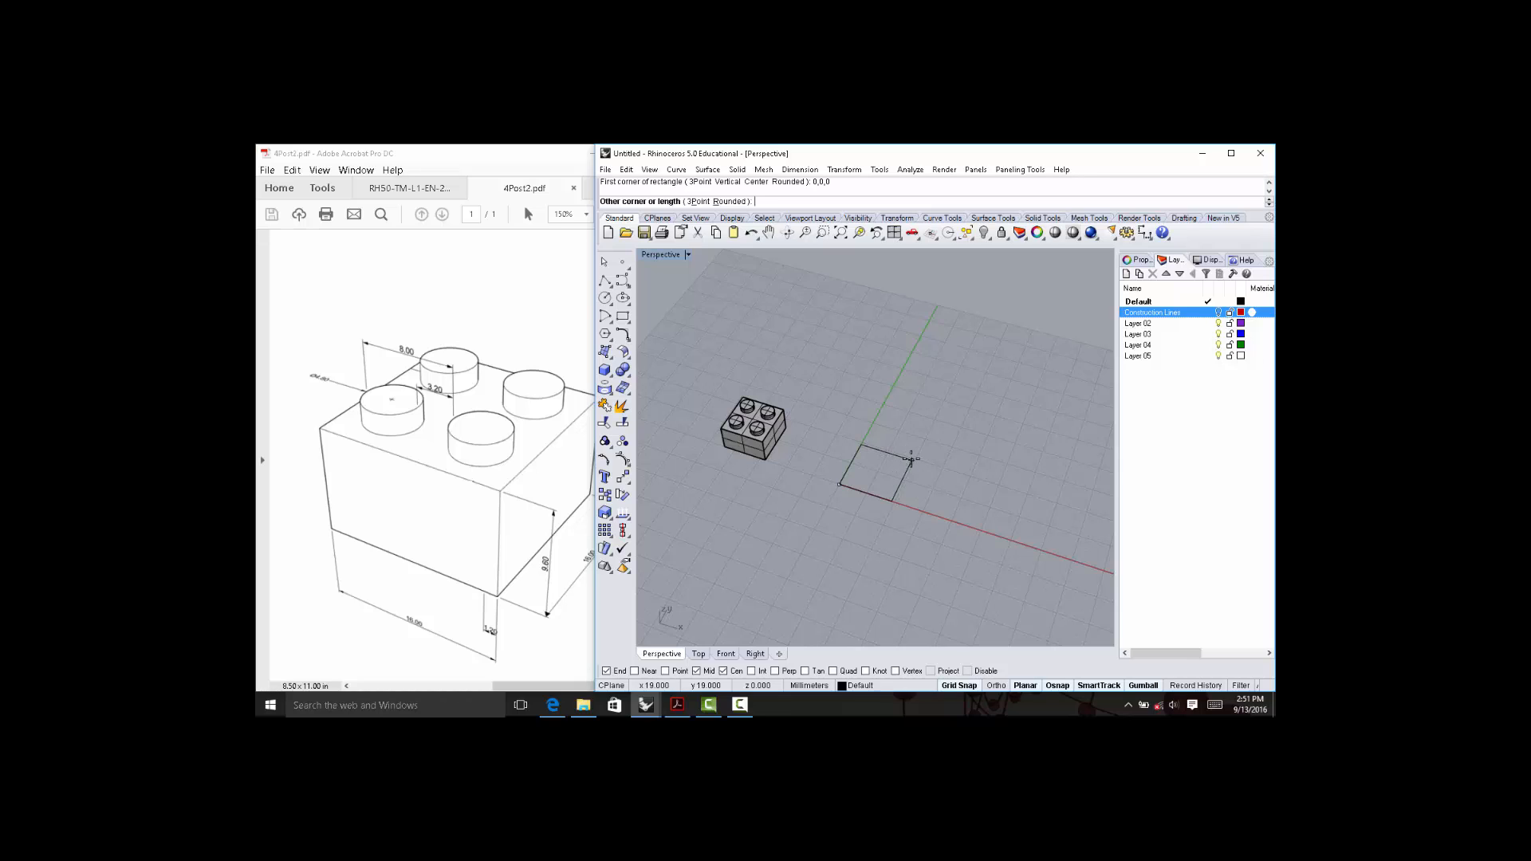
text(16mm)
key(Return)
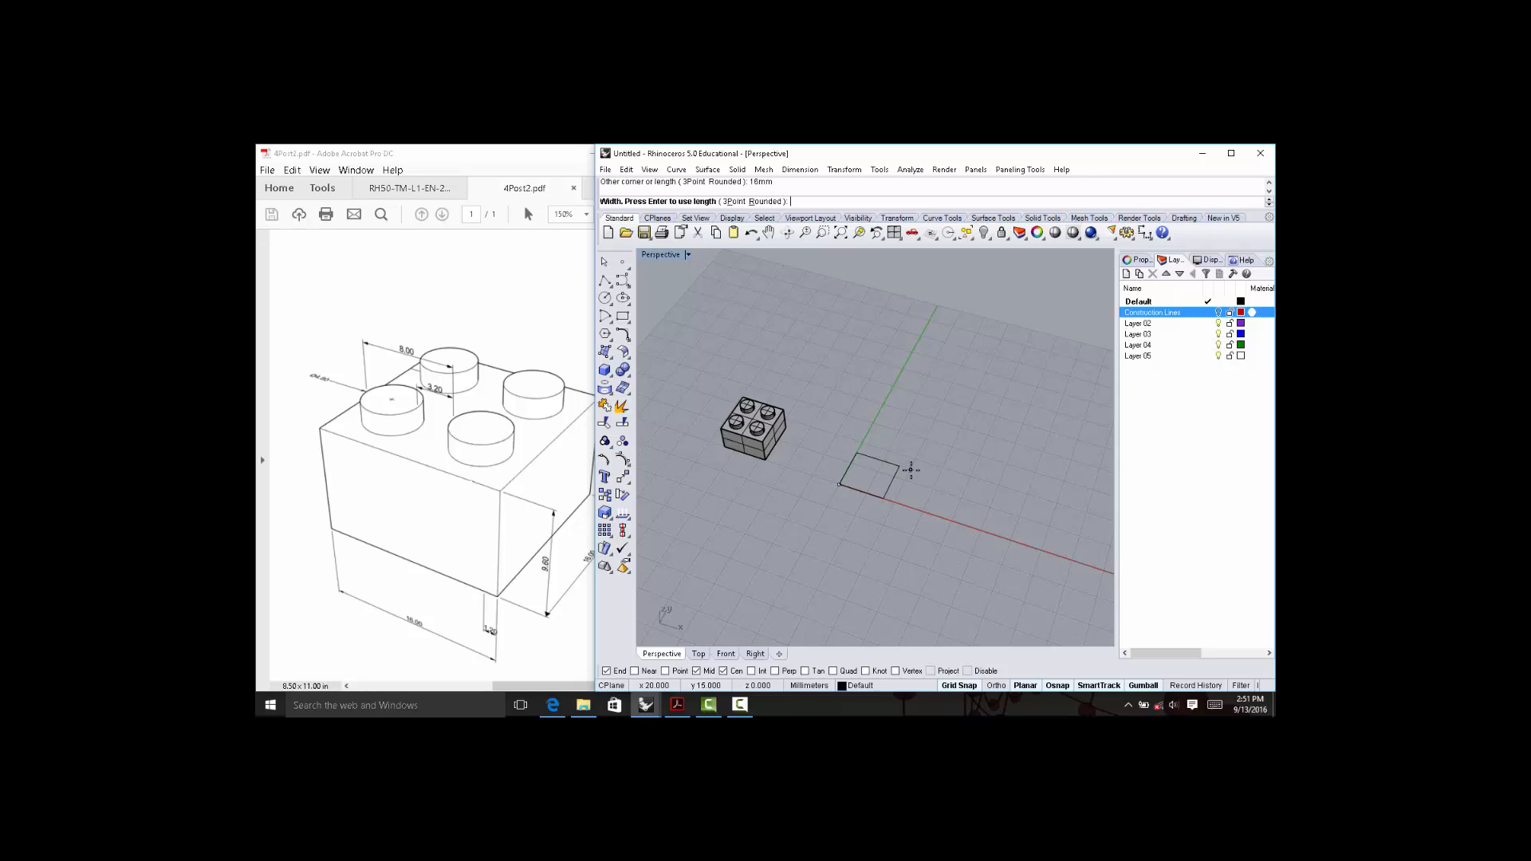
scroll(909, 470, up, 3)
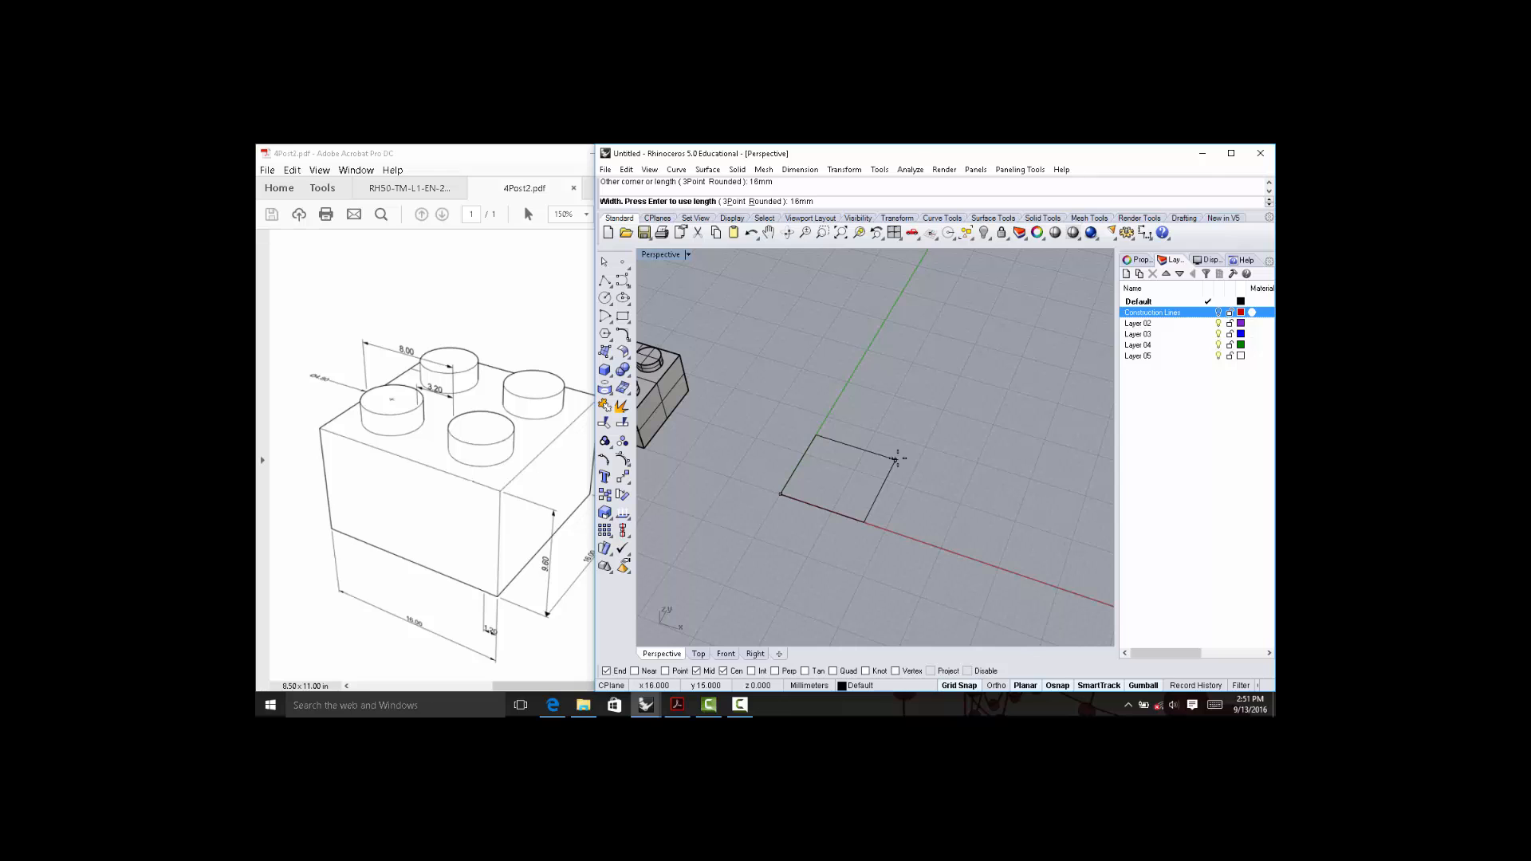
key(Return)
Extrude the rectangle upward 9.6 mm with ExtrudeCrv, setting BothSides to No, and clear the selection.
click(896, 459)
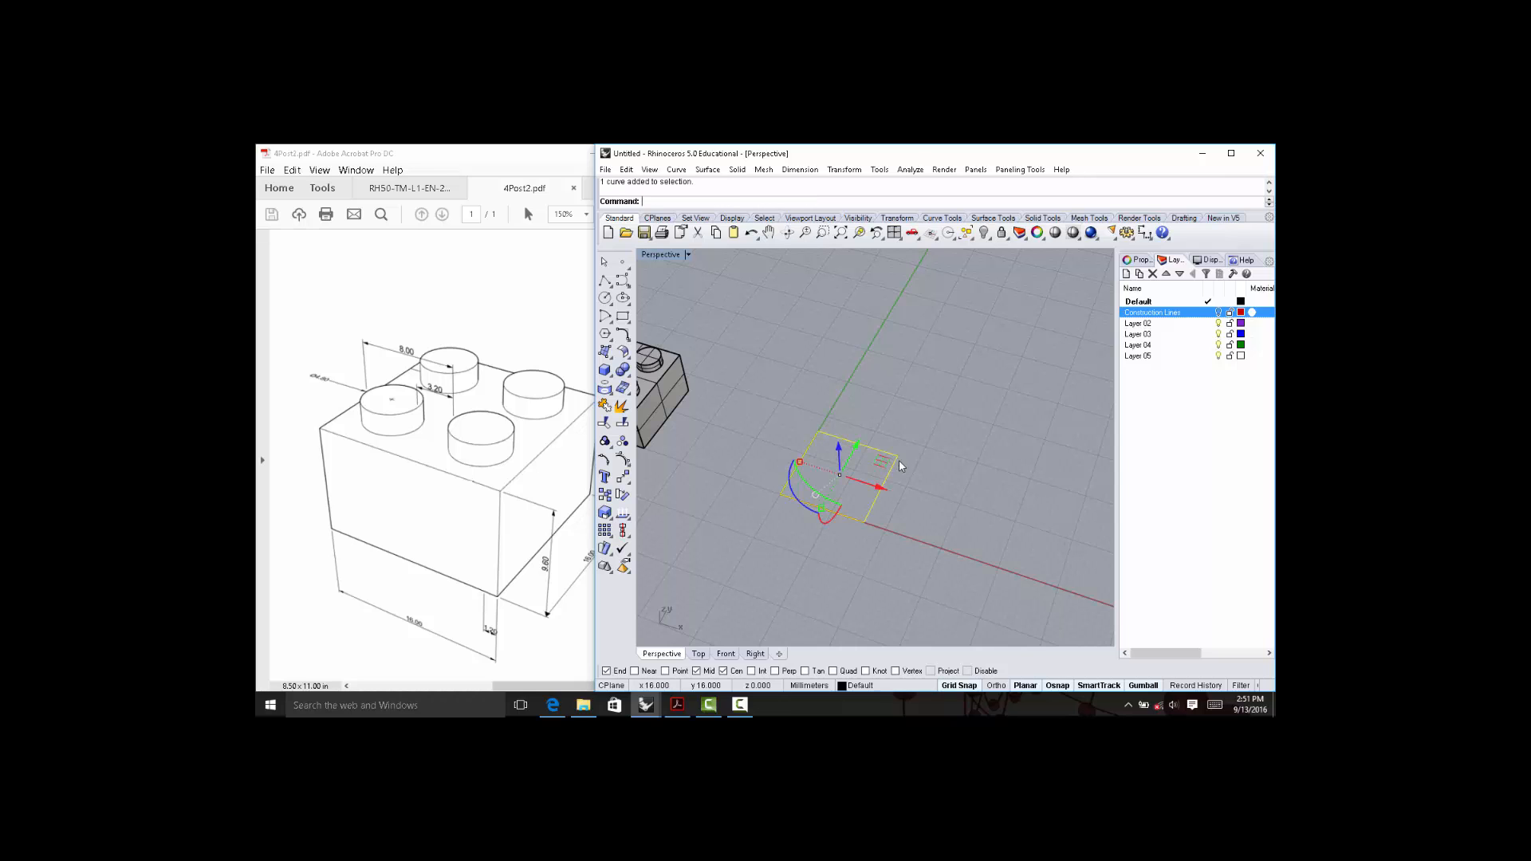
right_drag(917, 527, 934, 429)
key(Escape)
click(929, 511)
right_drag(945, 503, 929, 569)
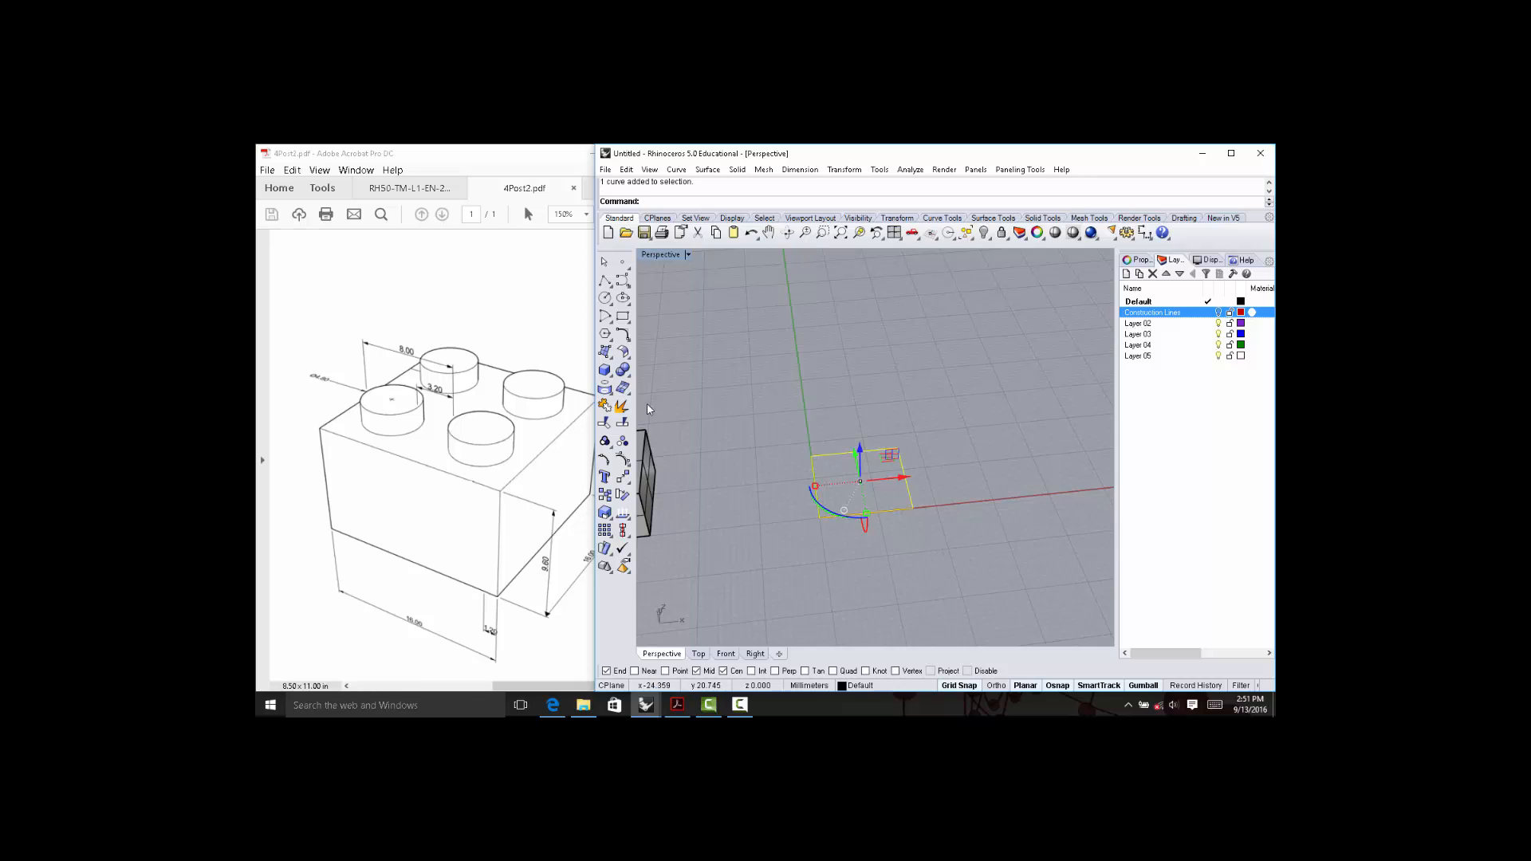
click(604, 351)
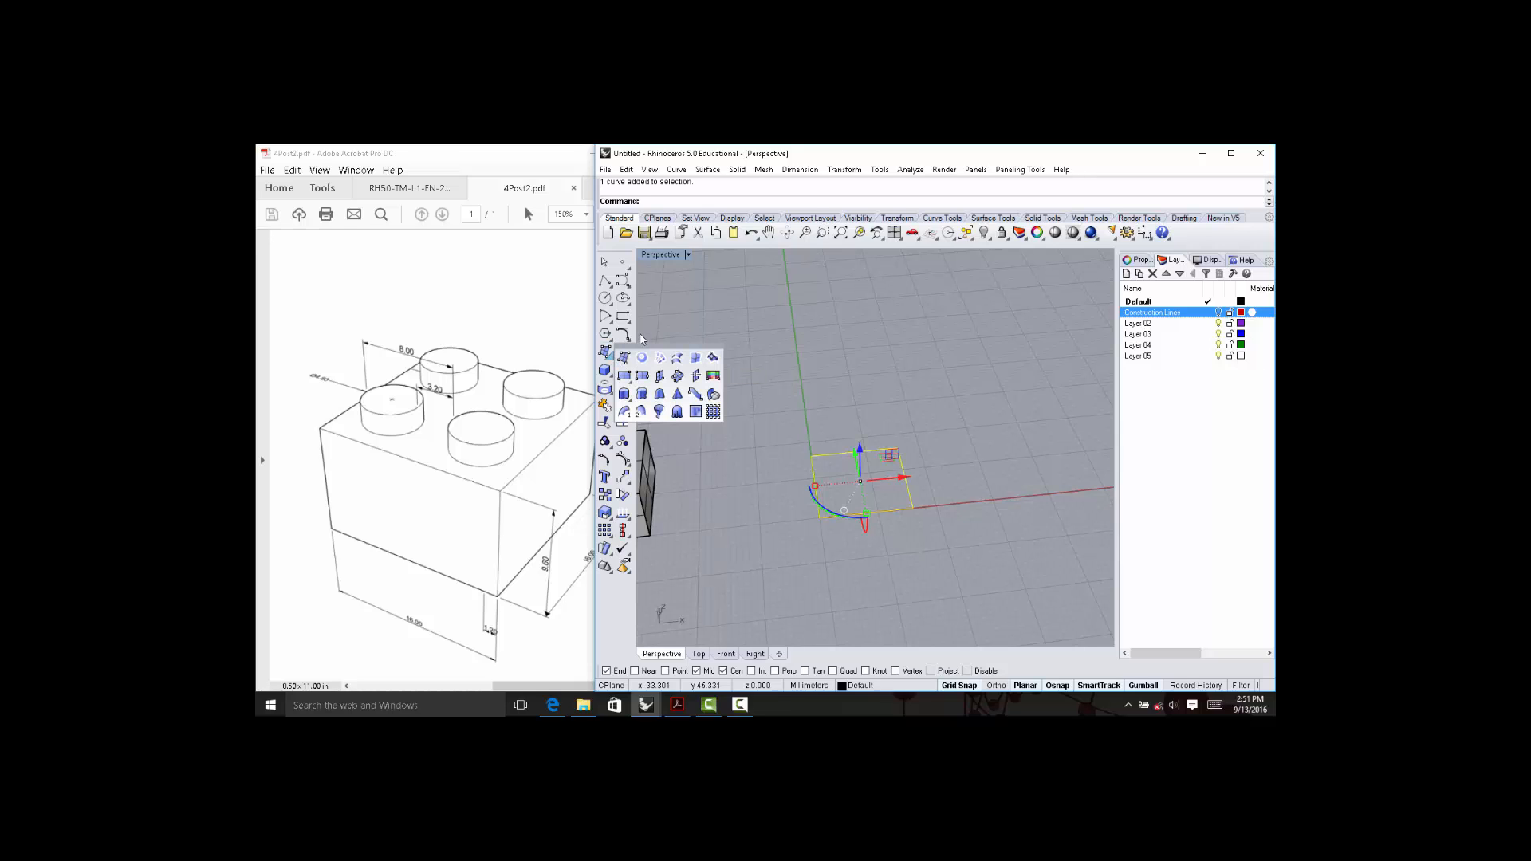
right_drag(844, 357, 882, 403)
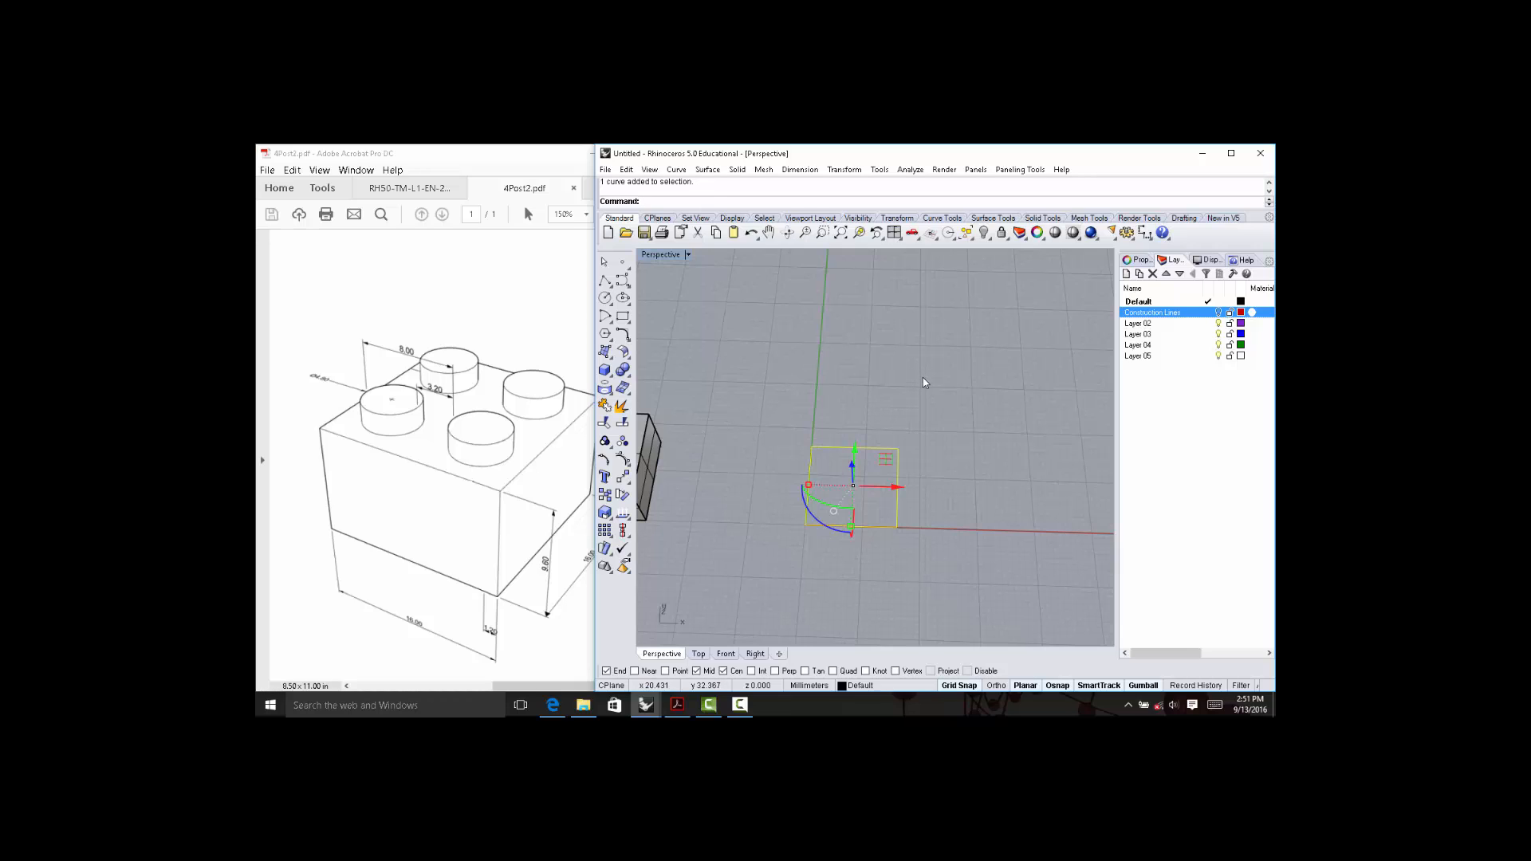
text(ExtrudeCrv)
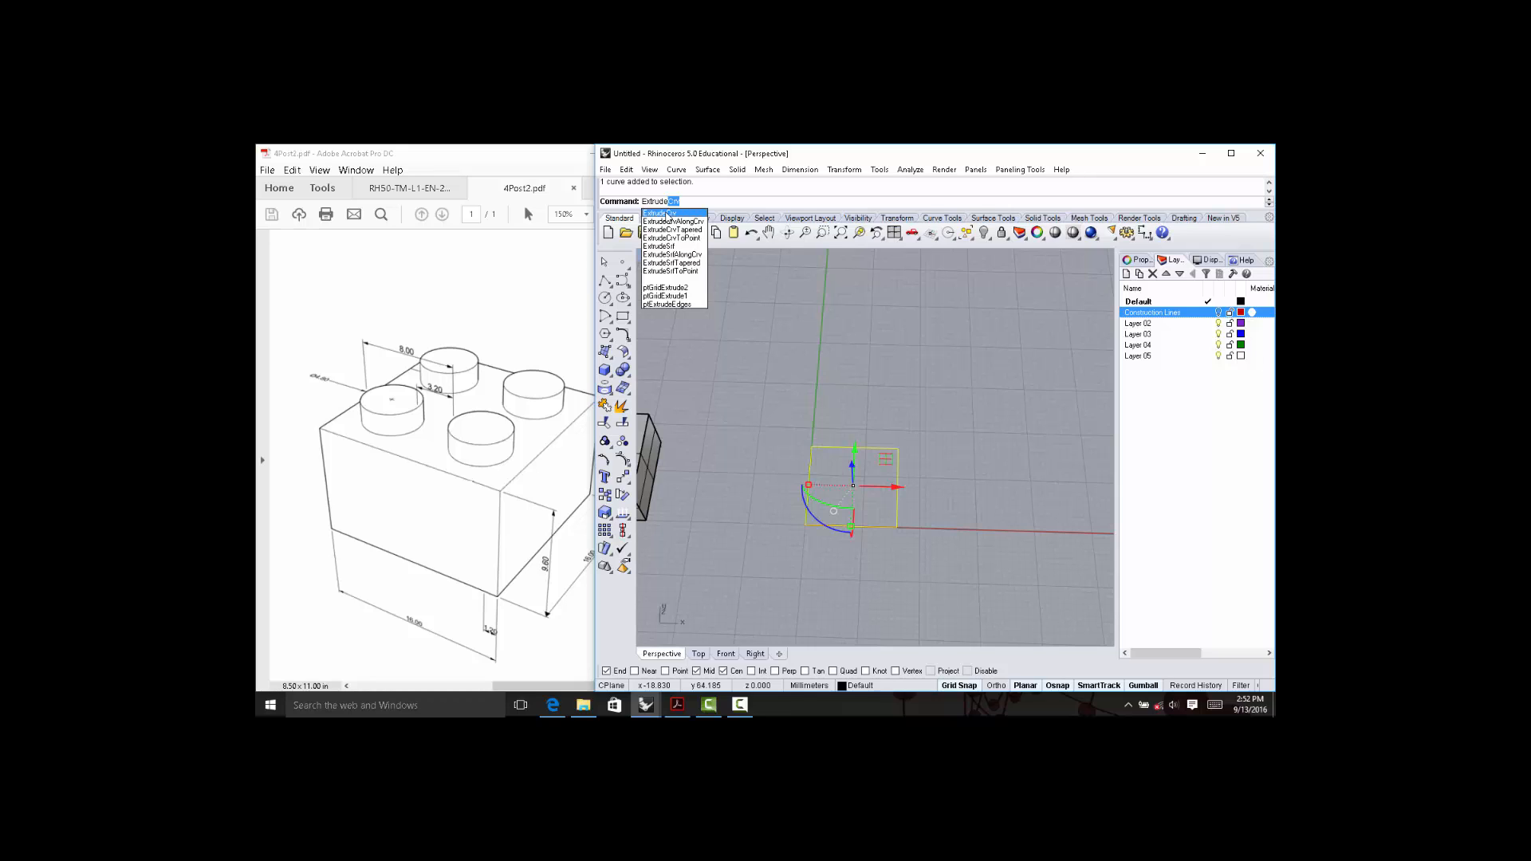
click(669, 214)
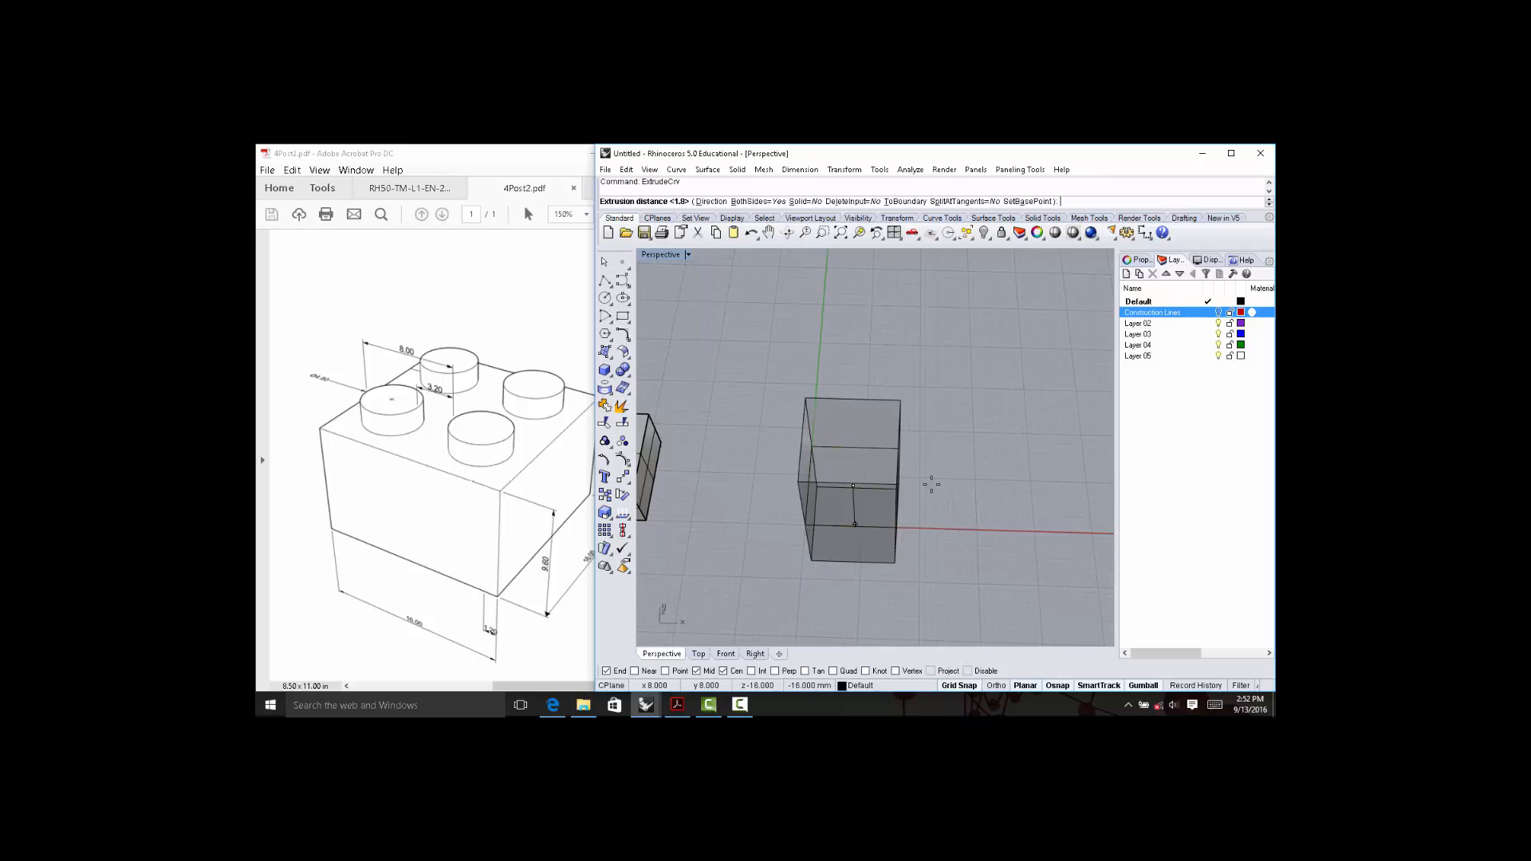
right_drag(934, 443, 939, 347)
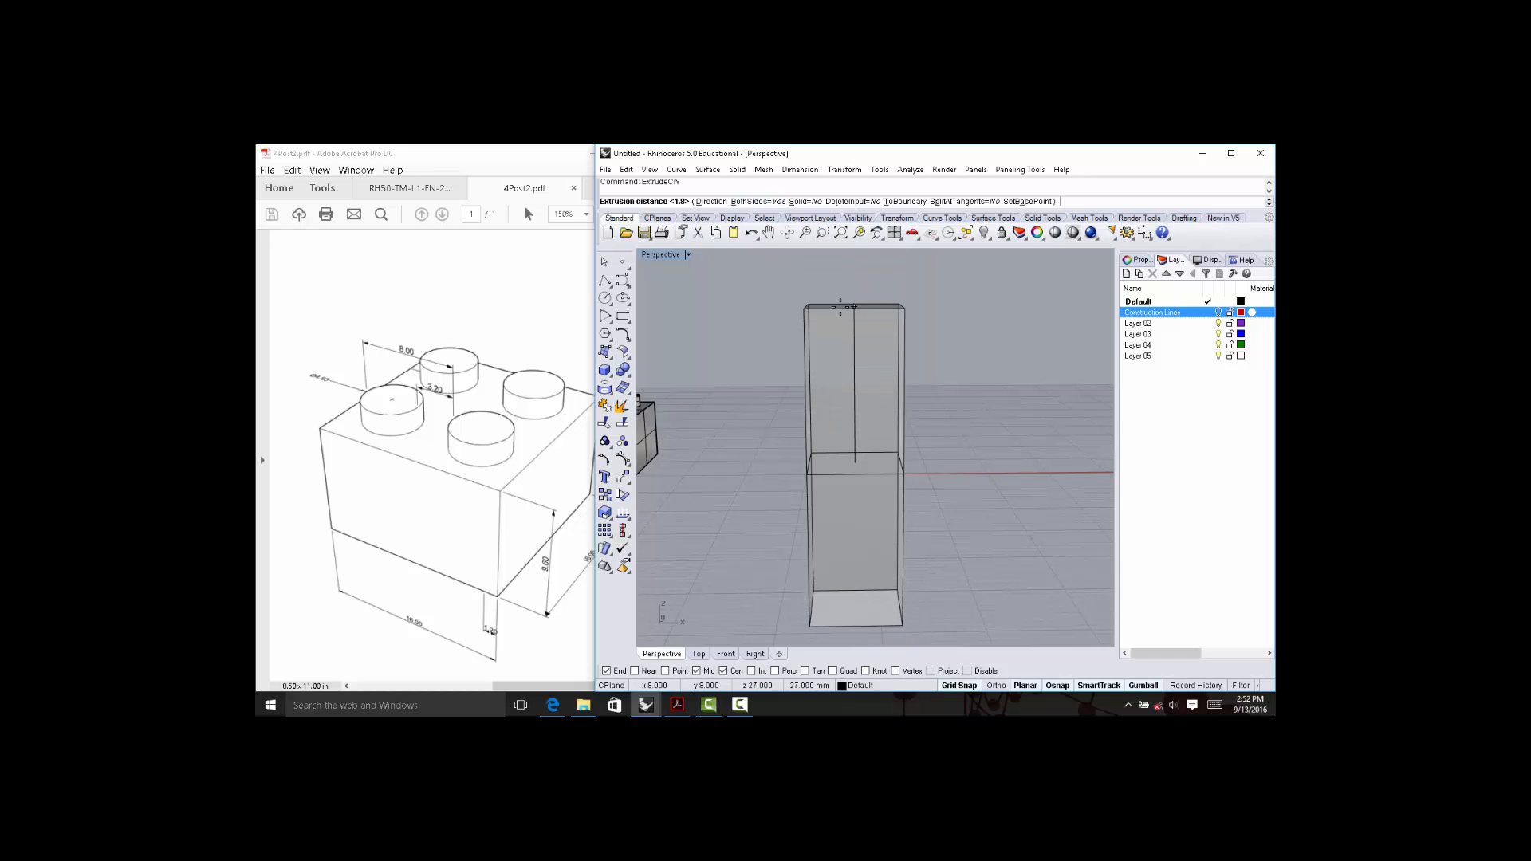
click(748, 204)
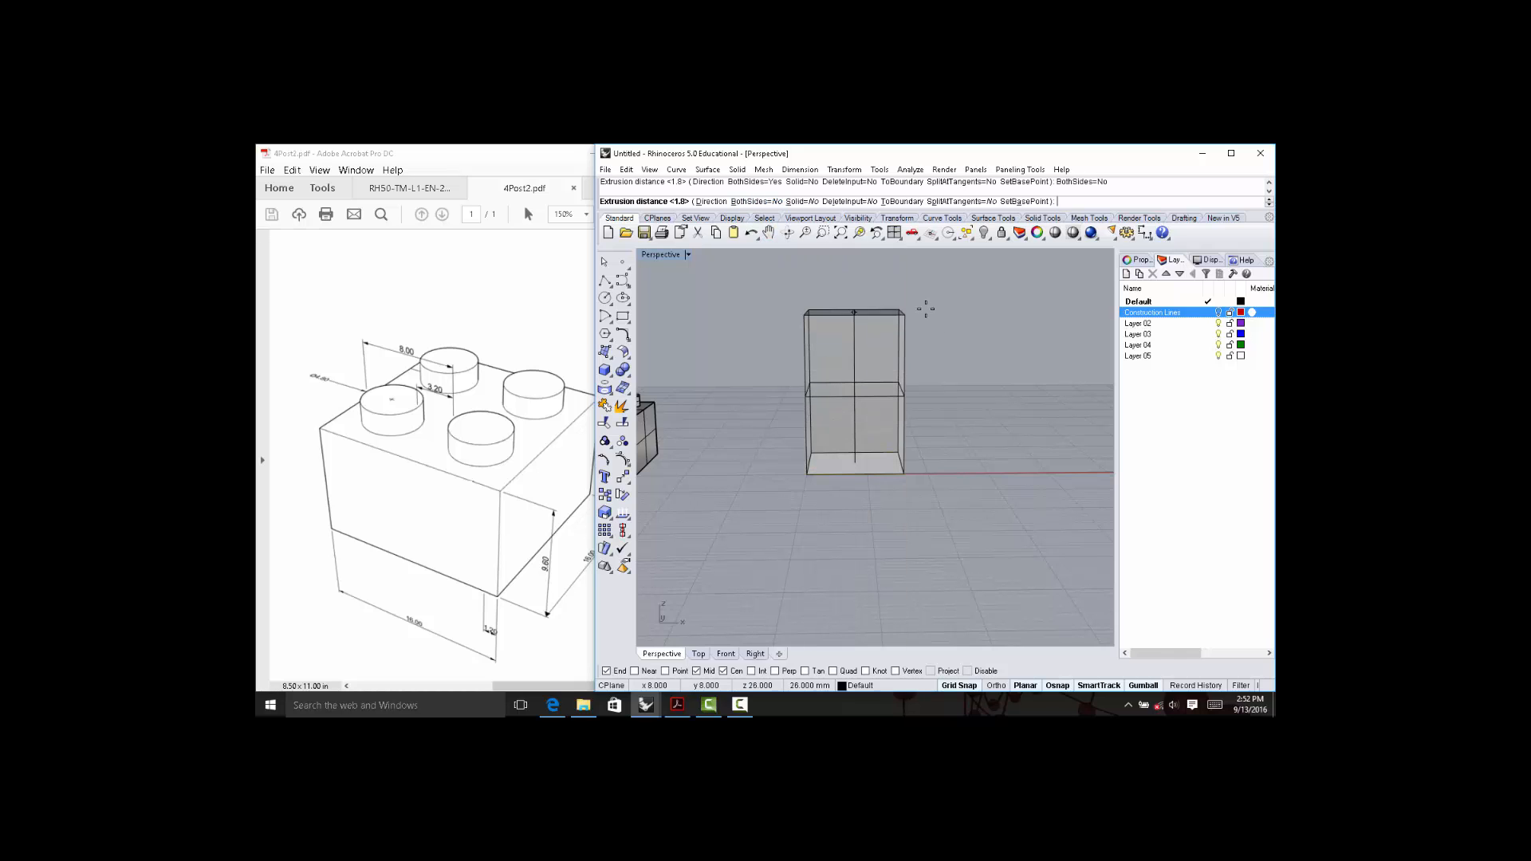
right_drag(941, 455, 911, 379)
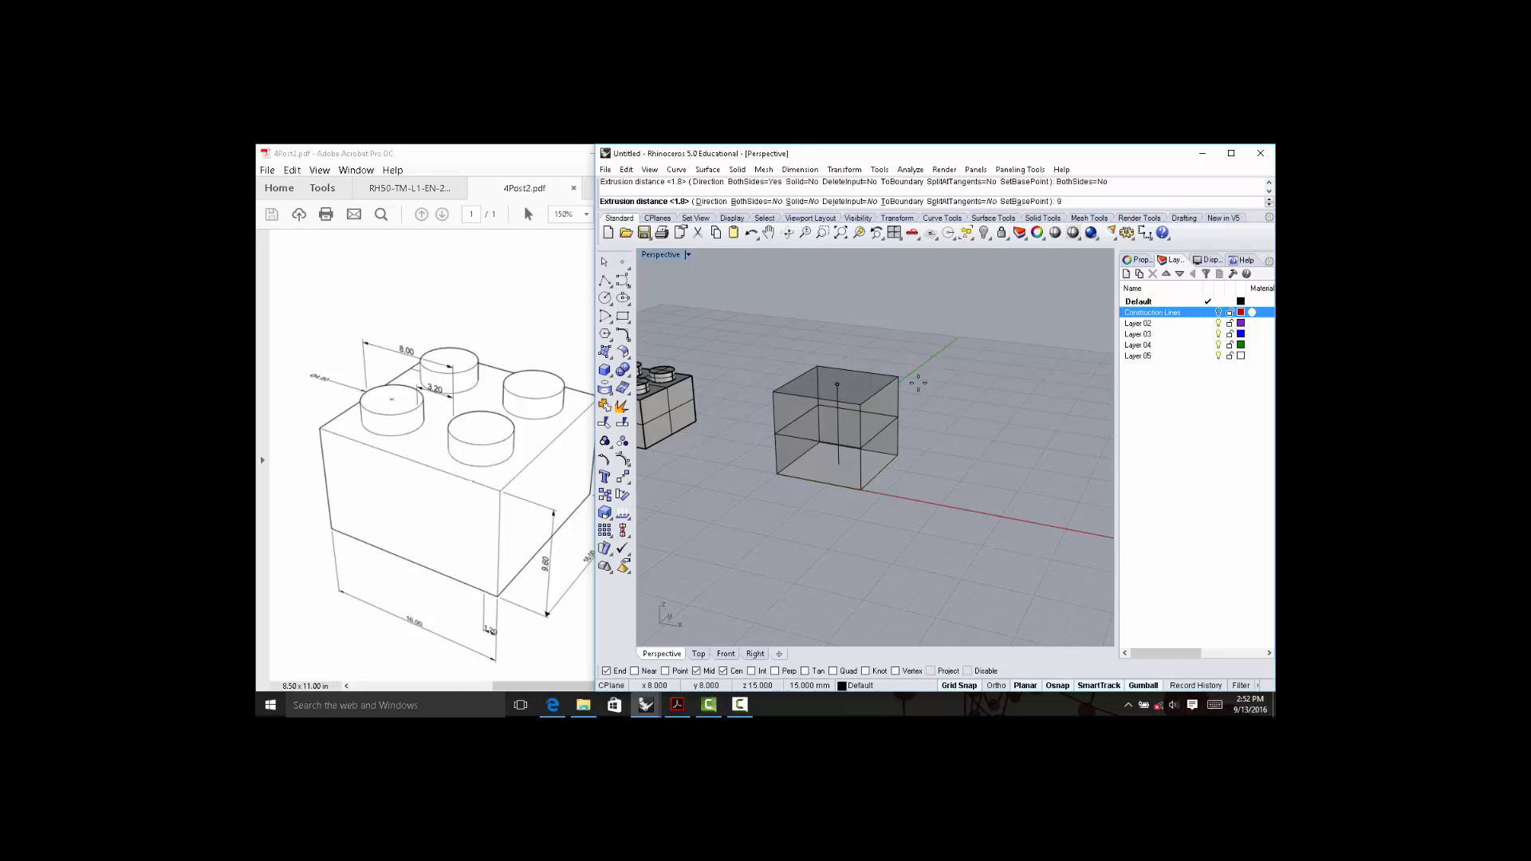
key(Return)
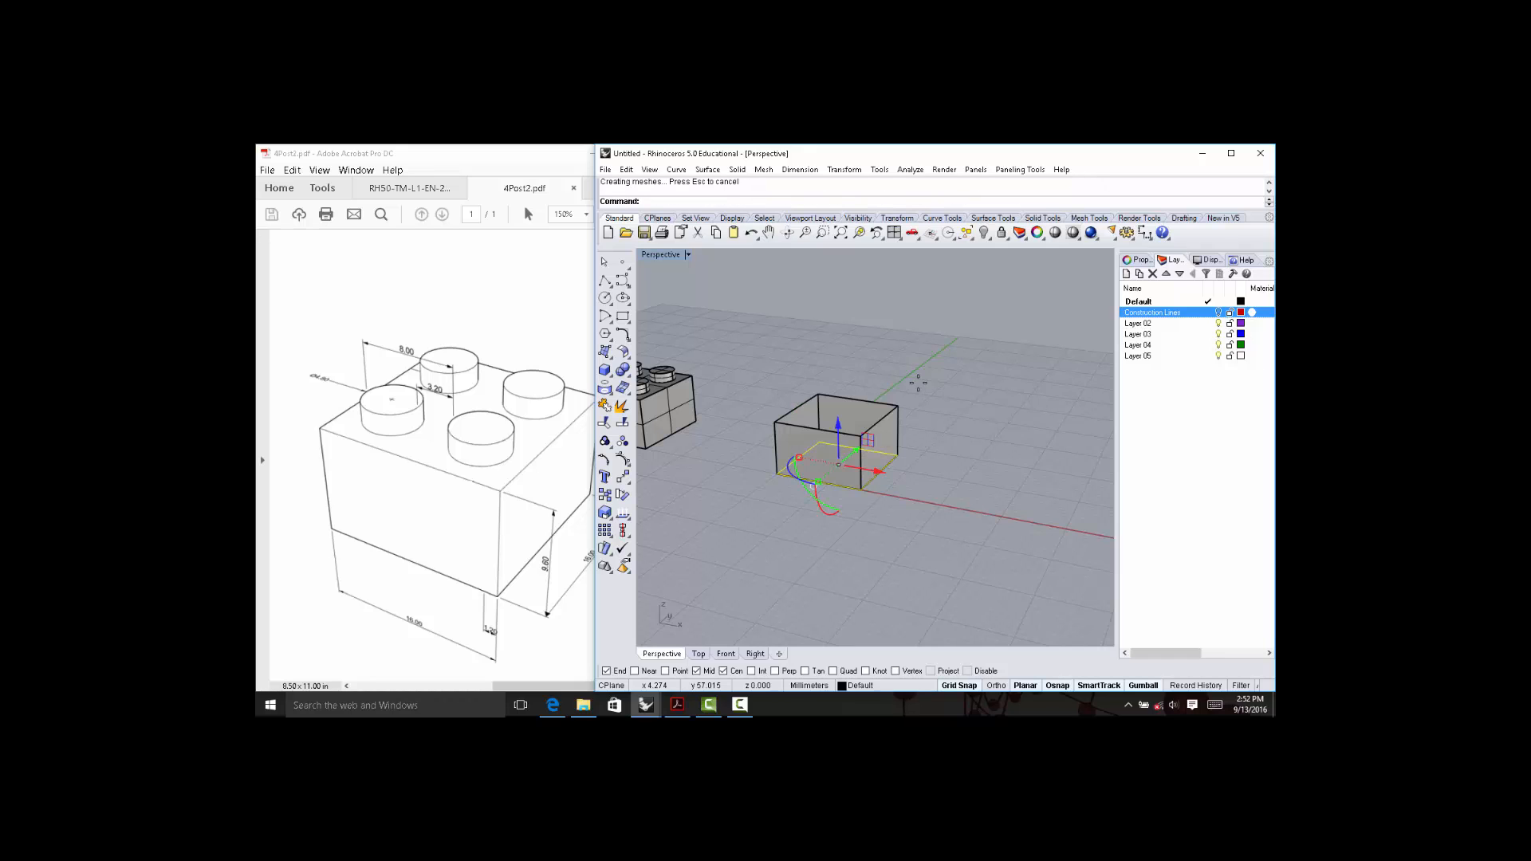
right_drag(918, 433, 959, 554)
key(Escape)
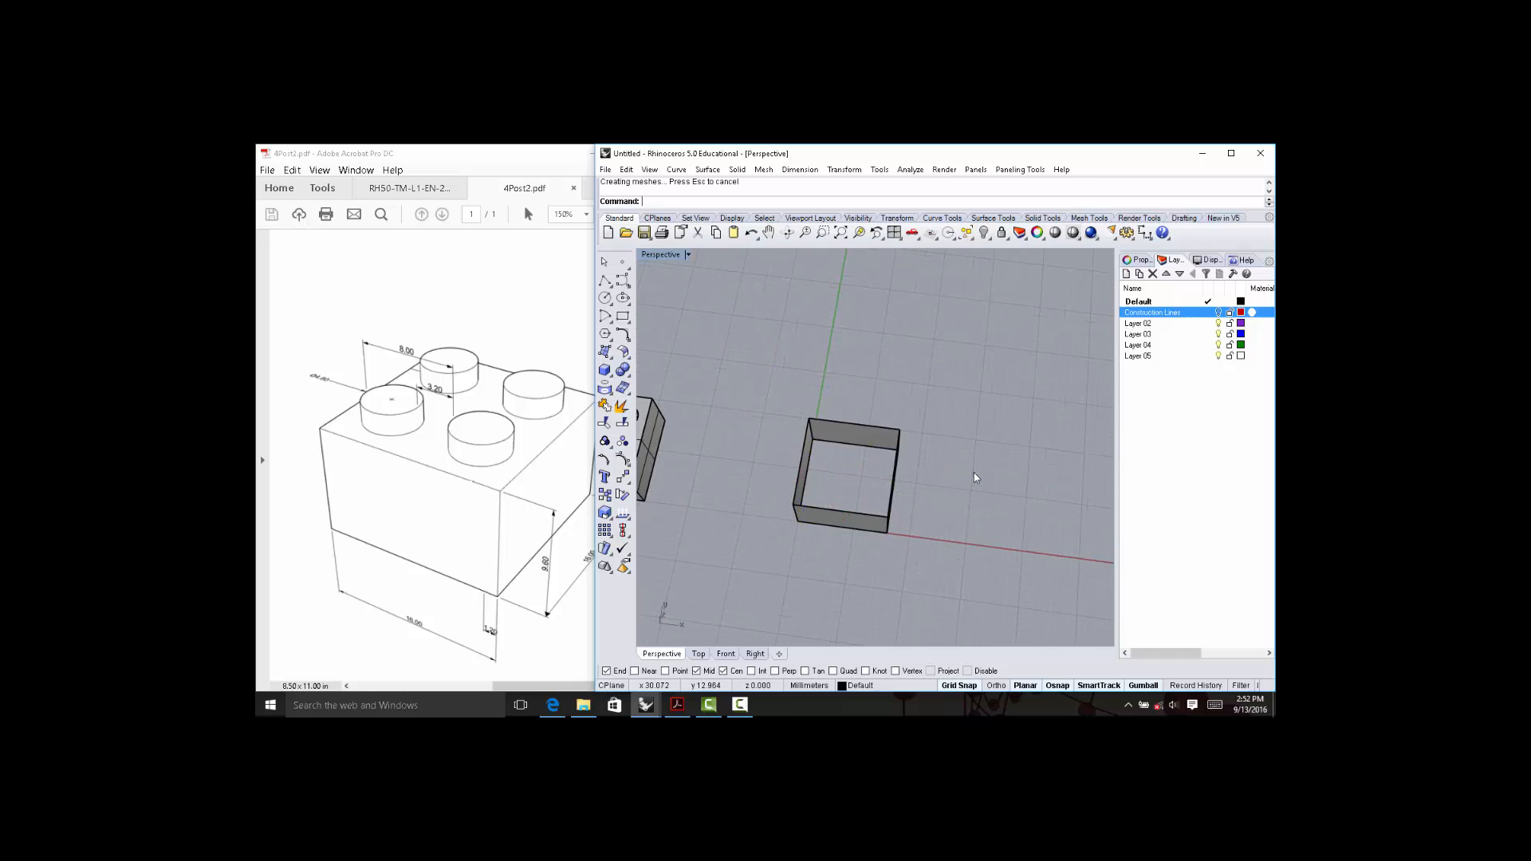
Make the Construction Lines layer current and look over the construction lines across the open box.
click(1210, 312)
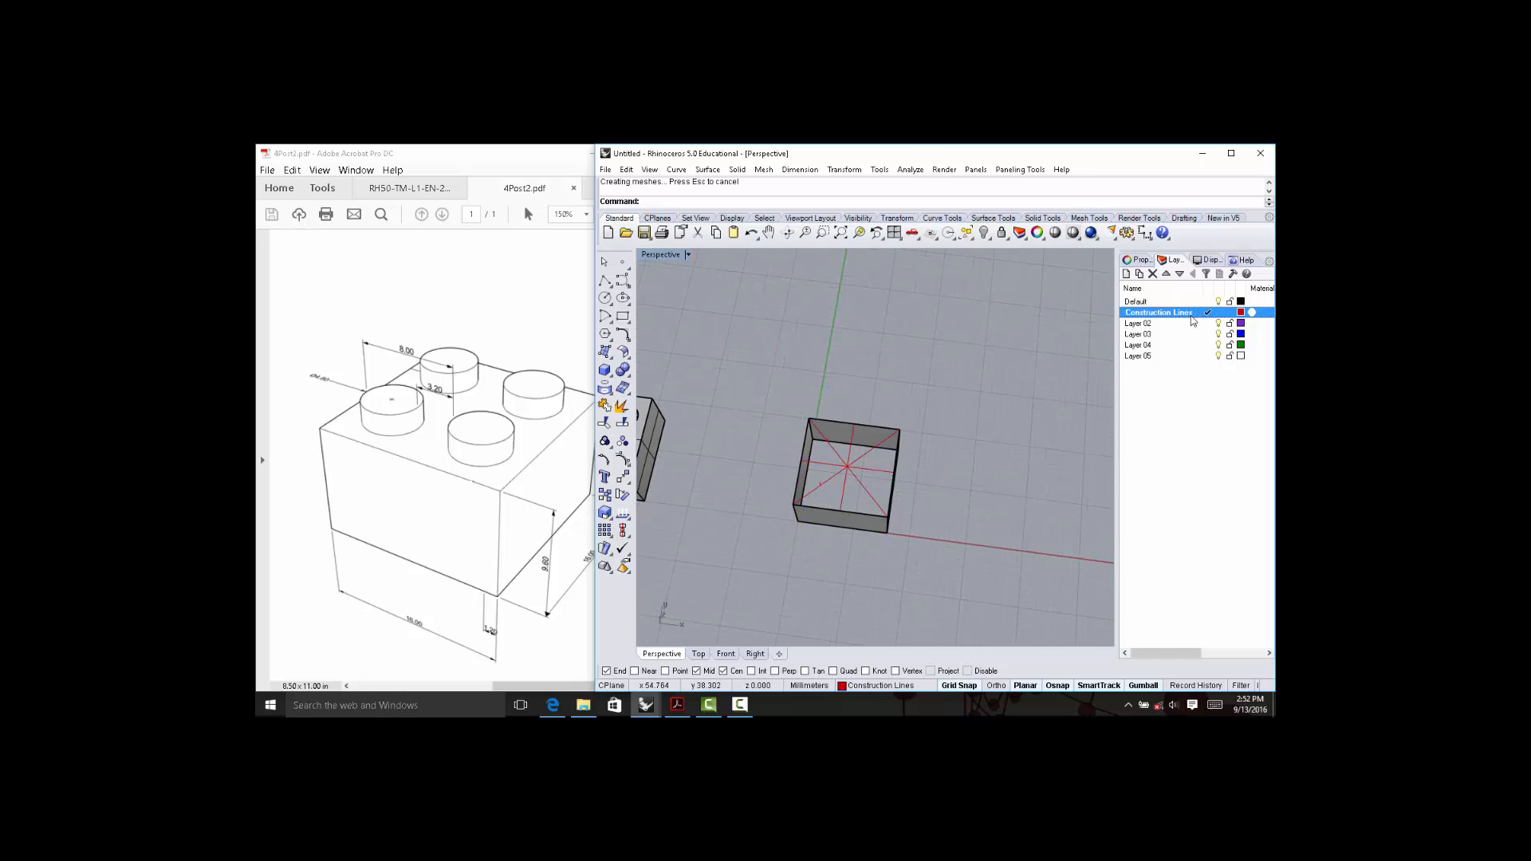
right_drag(942, 476, 987, 429)
right_drag(899, 478, 945, 447)
right_drag(955, 357, 949, 425)
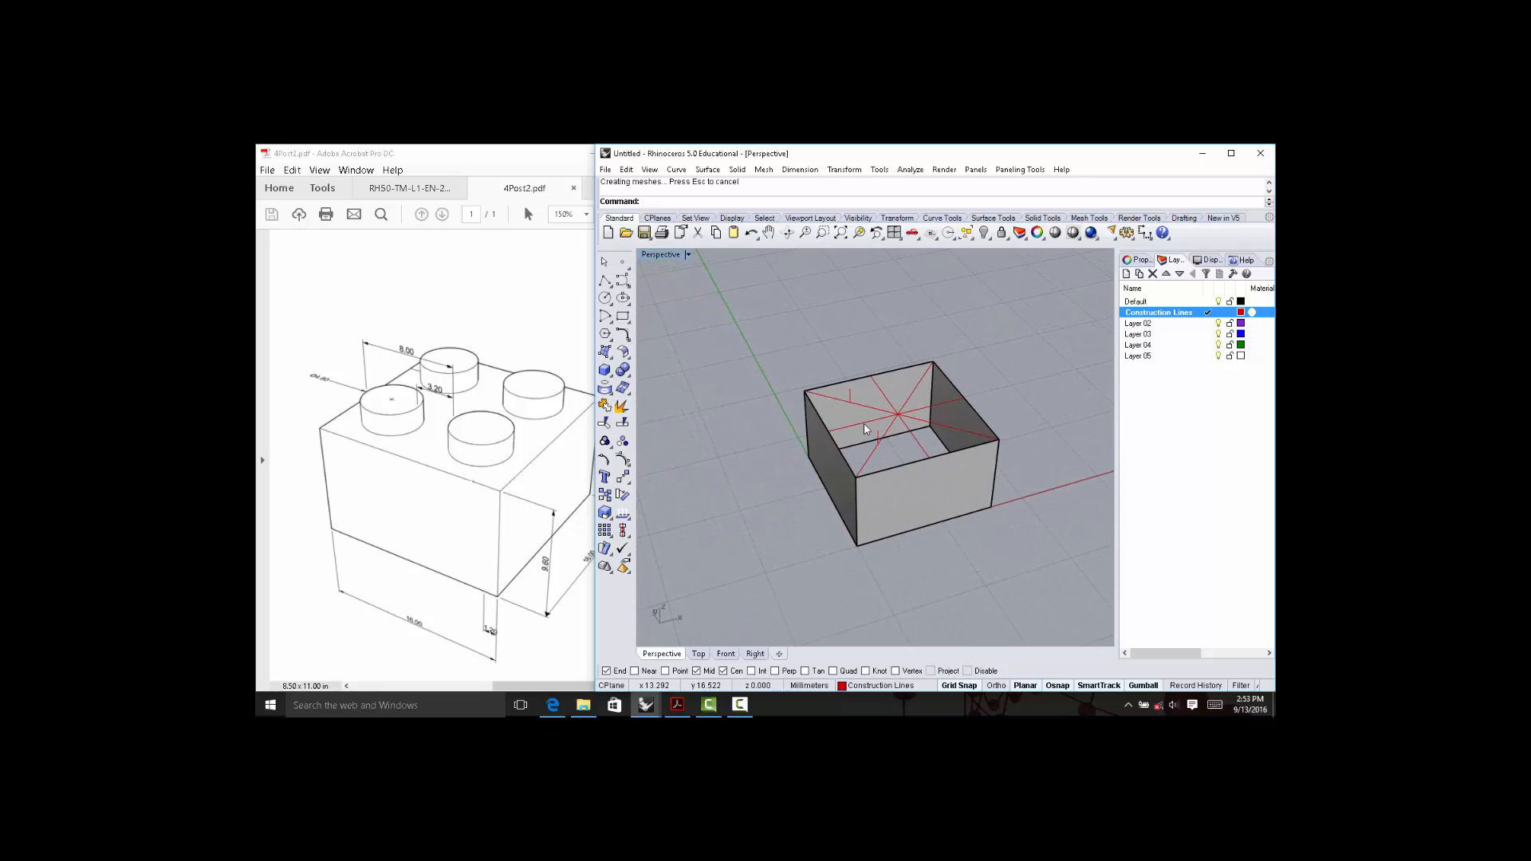
Draw a 4.8 mm diameter circle centred on the midpoint of the half-diagonal nearest the origin, at the box's top.
click(609, 304)
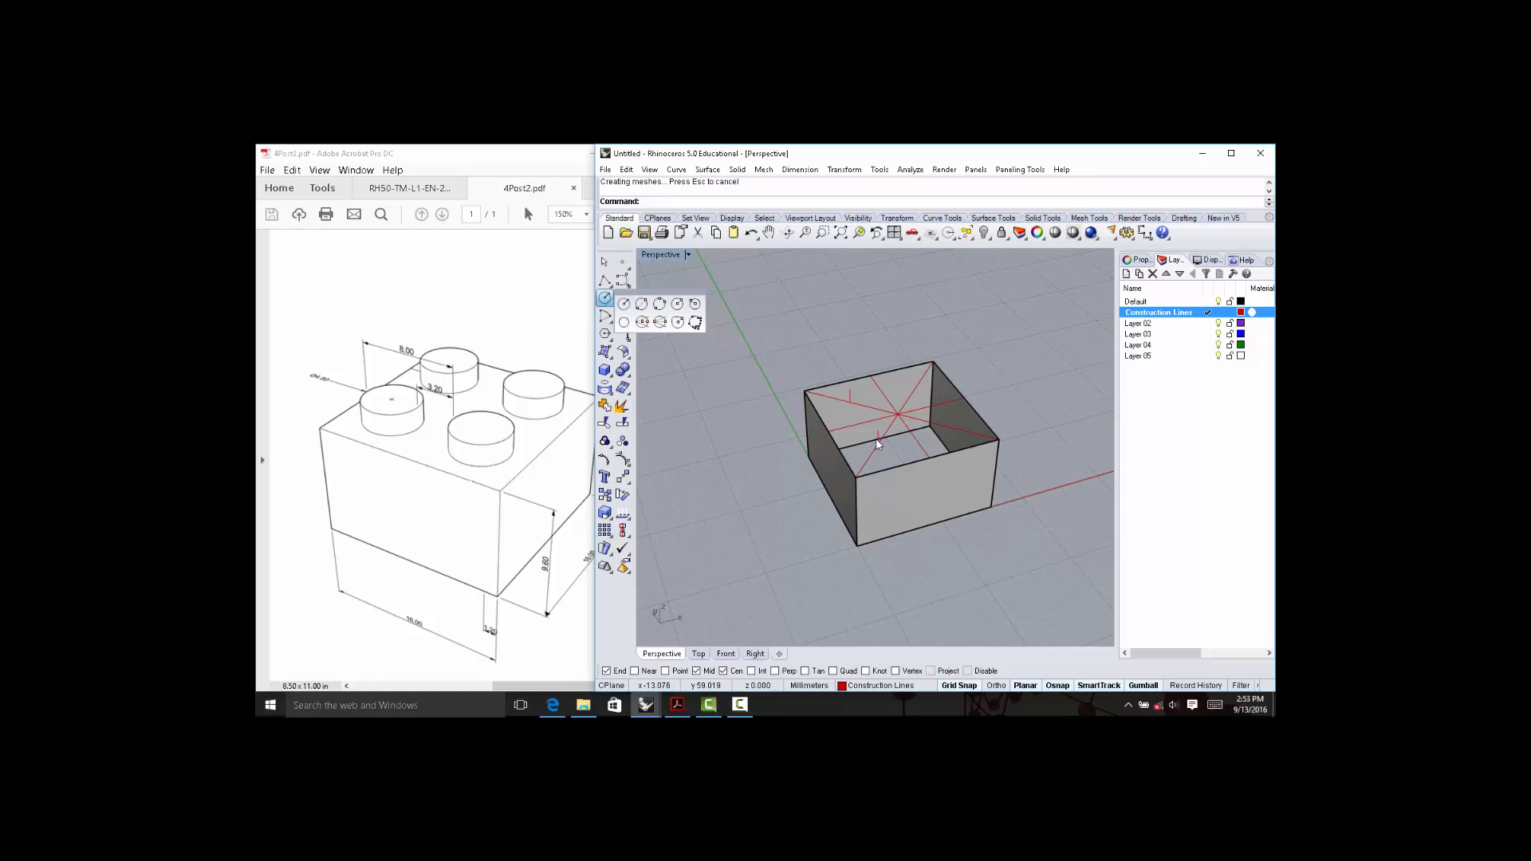
click(624, 305)
scroll(877, 438, up, 1)
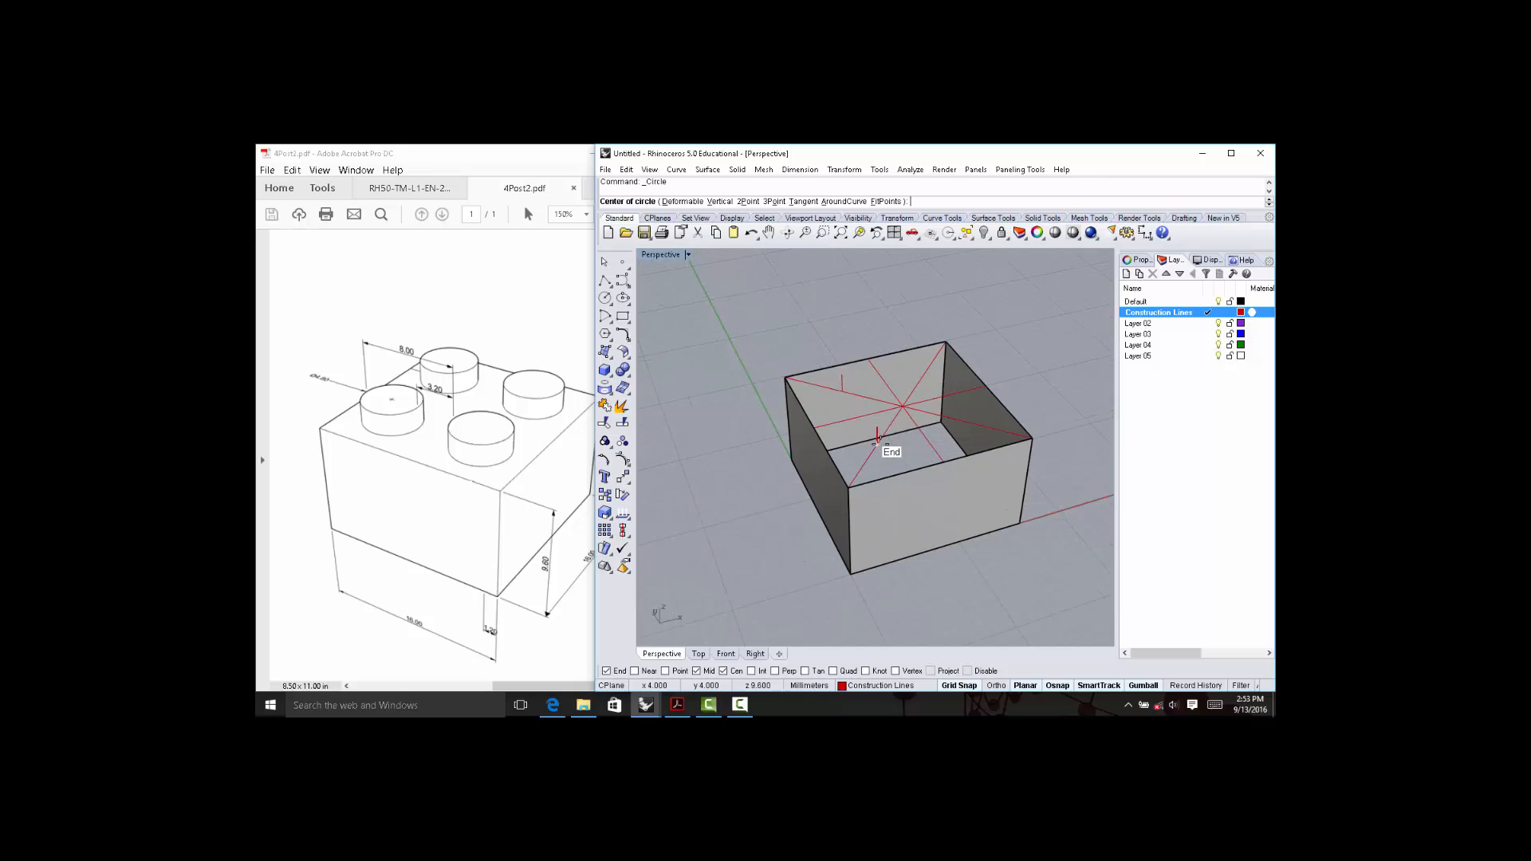
scroll(878, 438, up, 1)
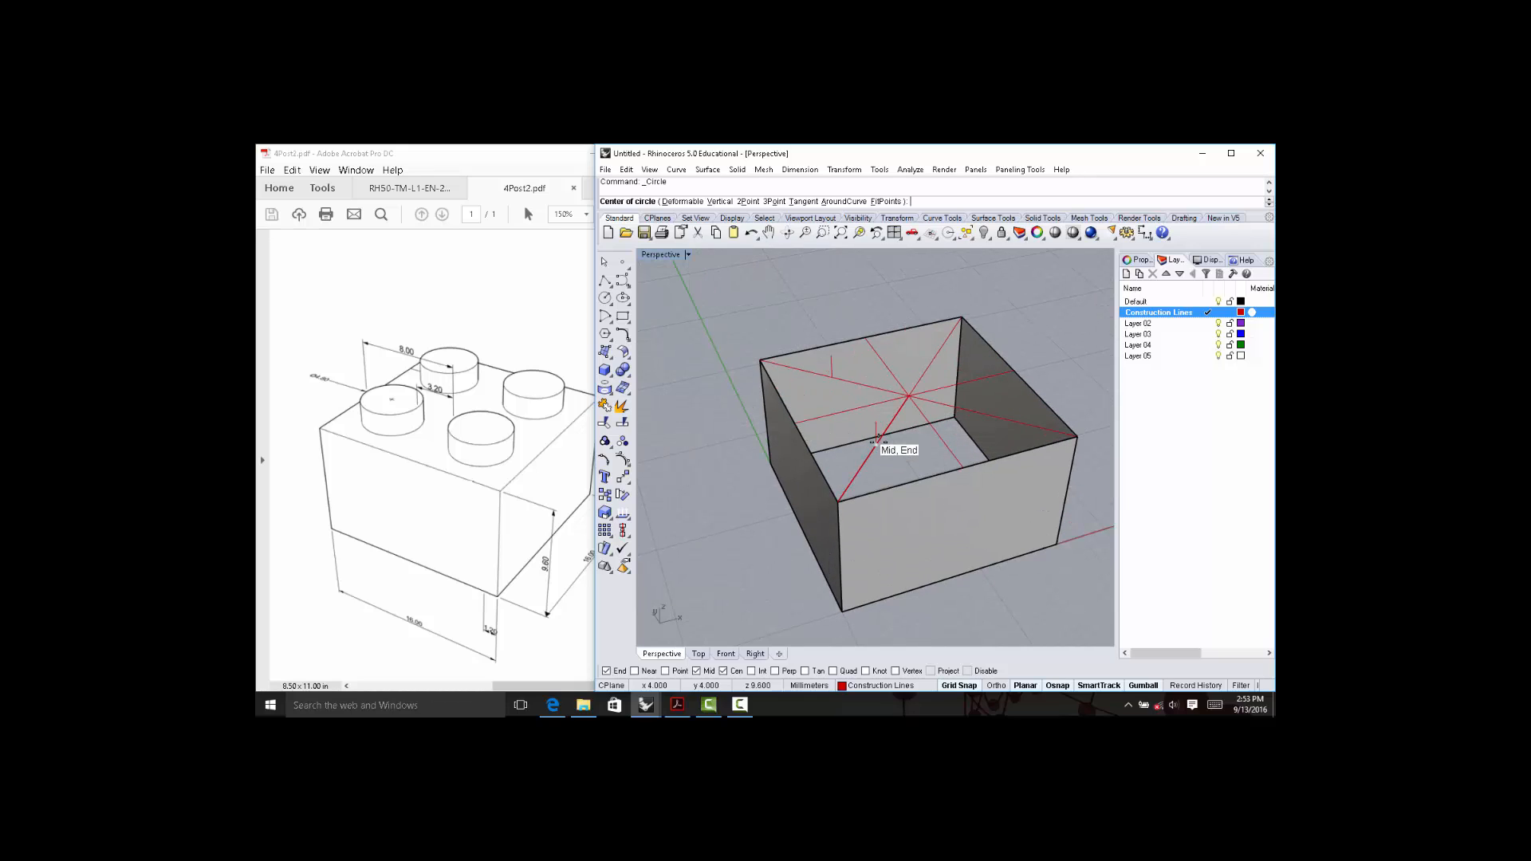
click(877, 440)
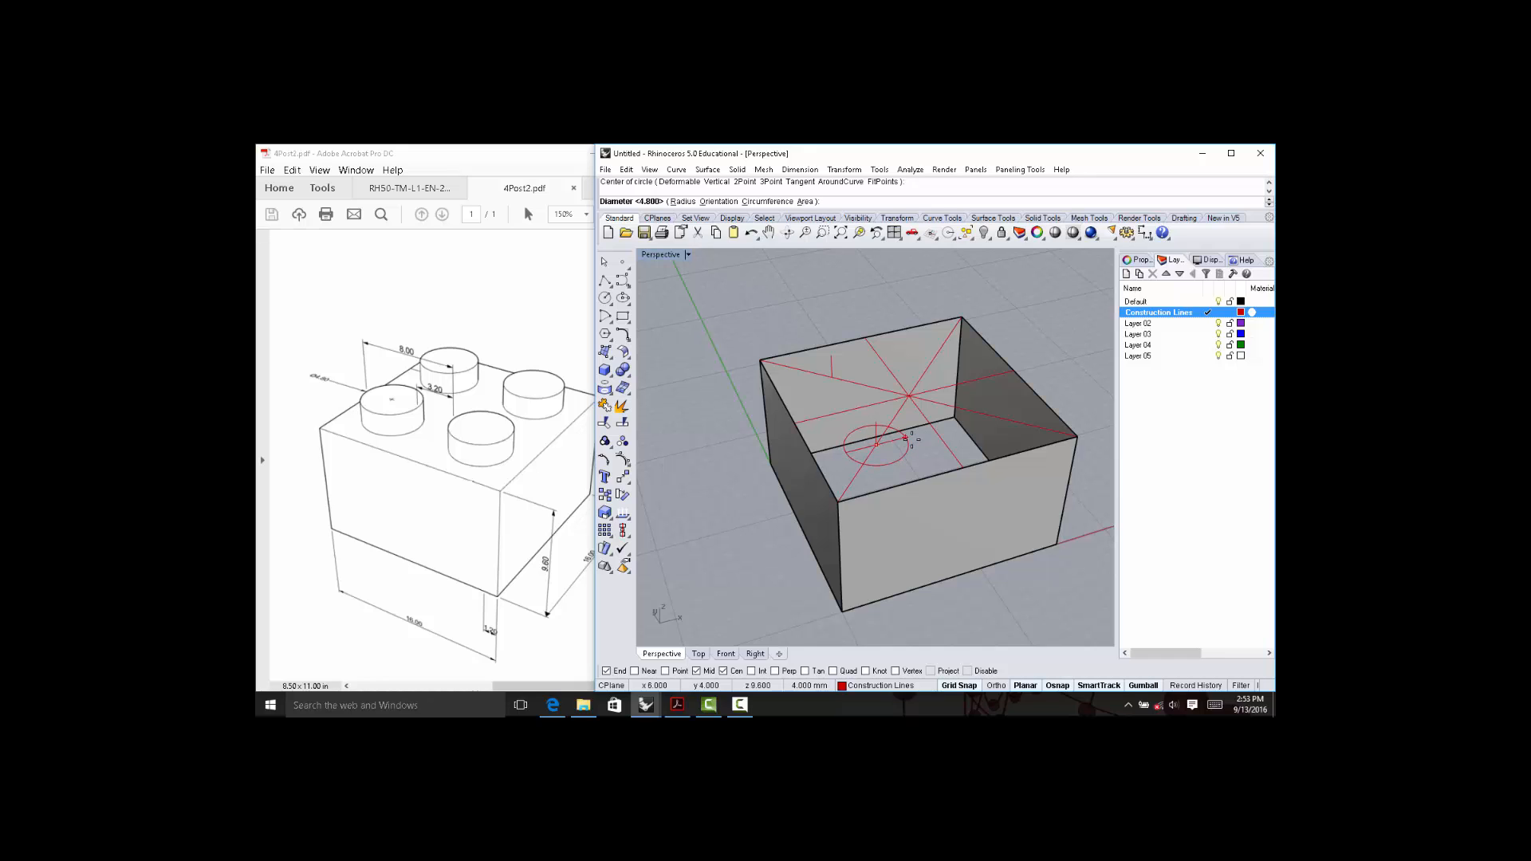
right_drag(906, 438, 861, 464)
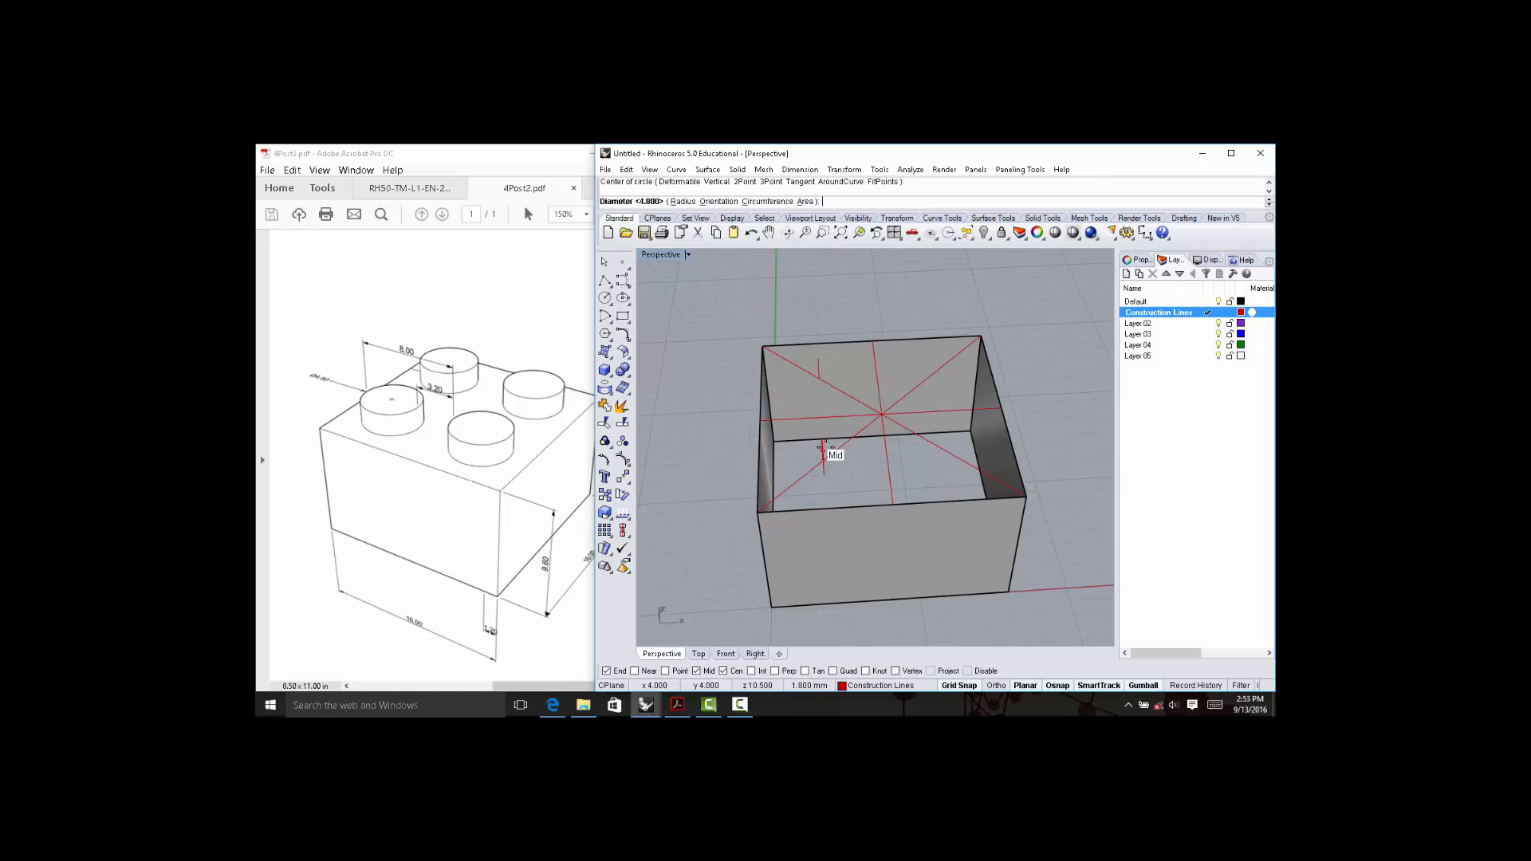
right_drag(860, 467, 932, 498)
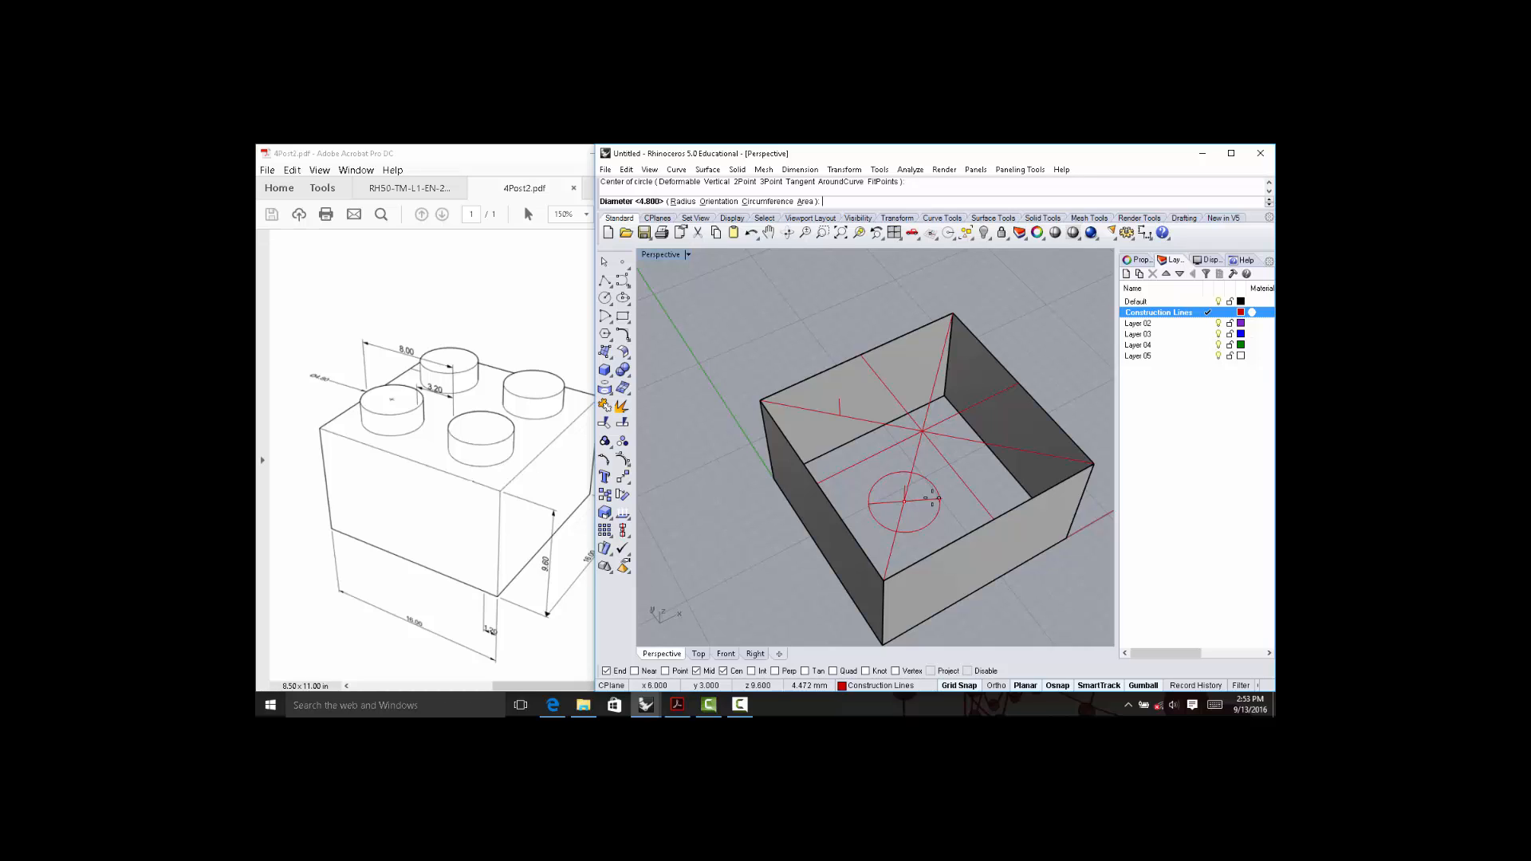
text(8)
key(Return)
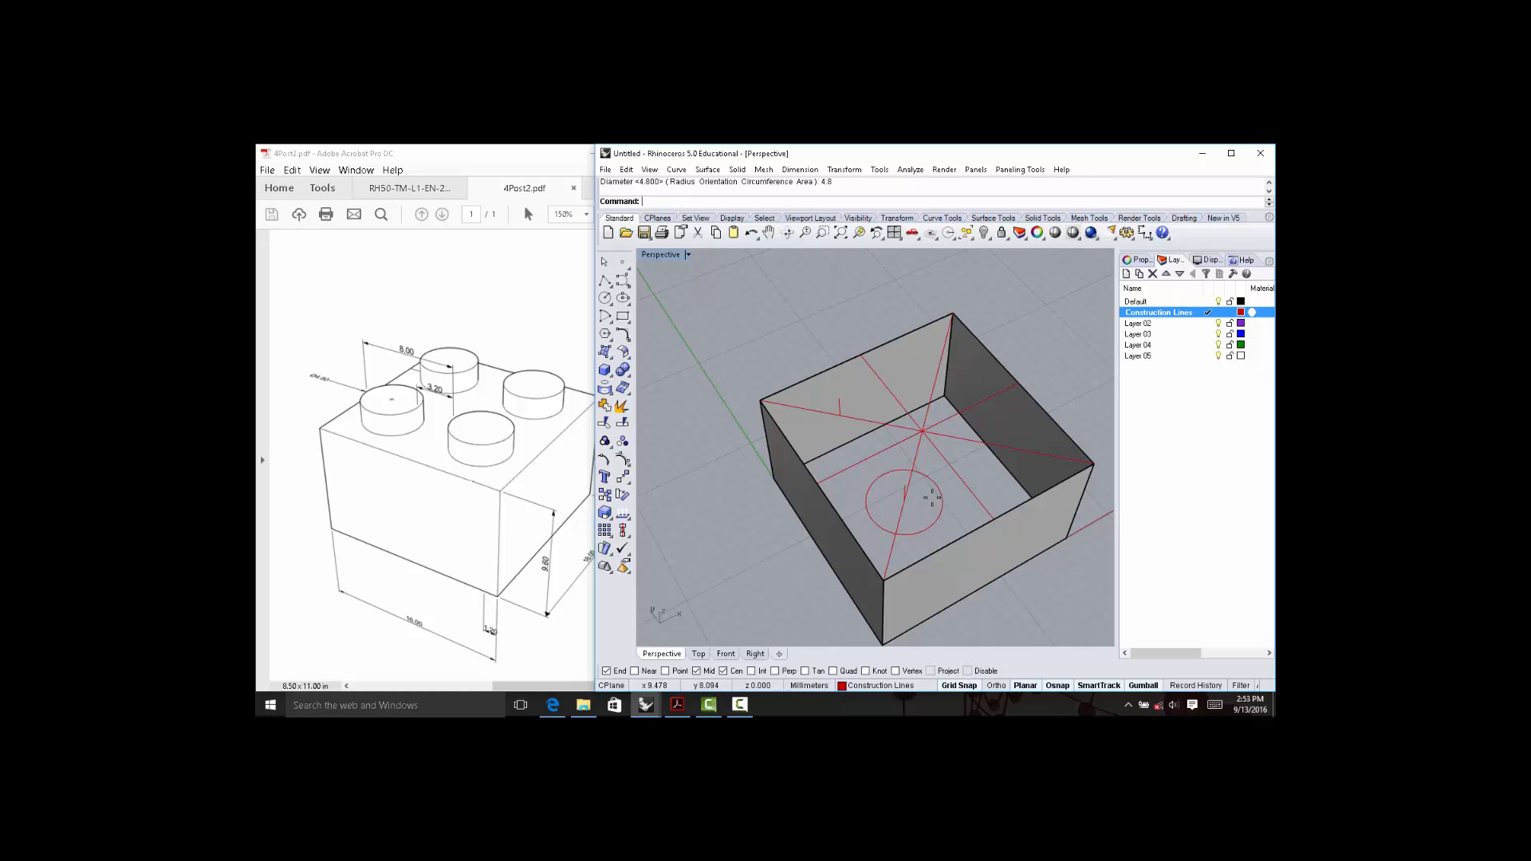
Copy the circle from its centre to the midpoints of the other three half-diagonals and clear the selection.
click(944, 508)
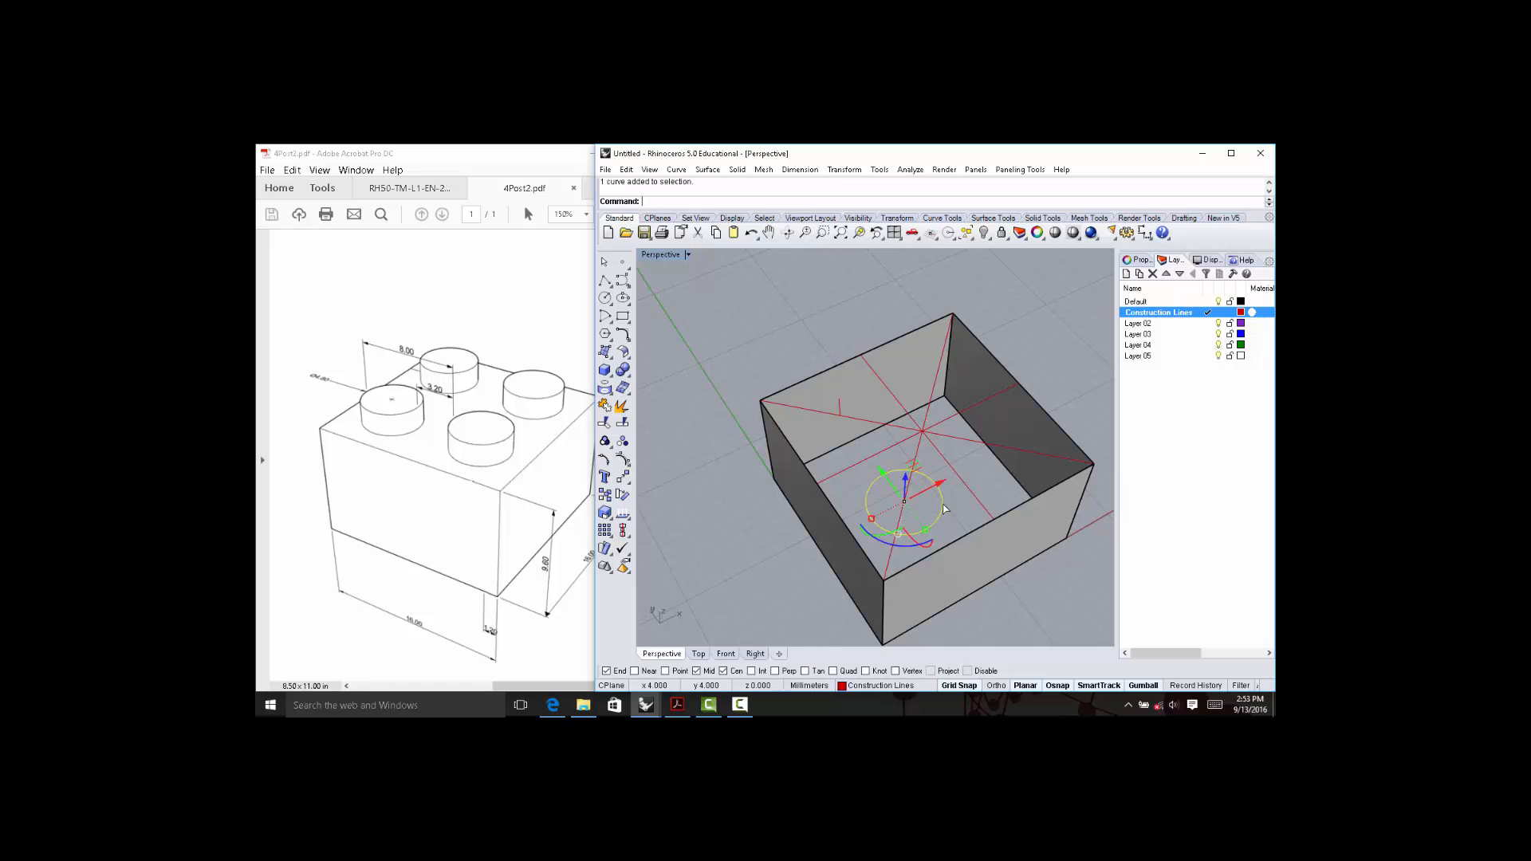
text(Copy)
key(Return)
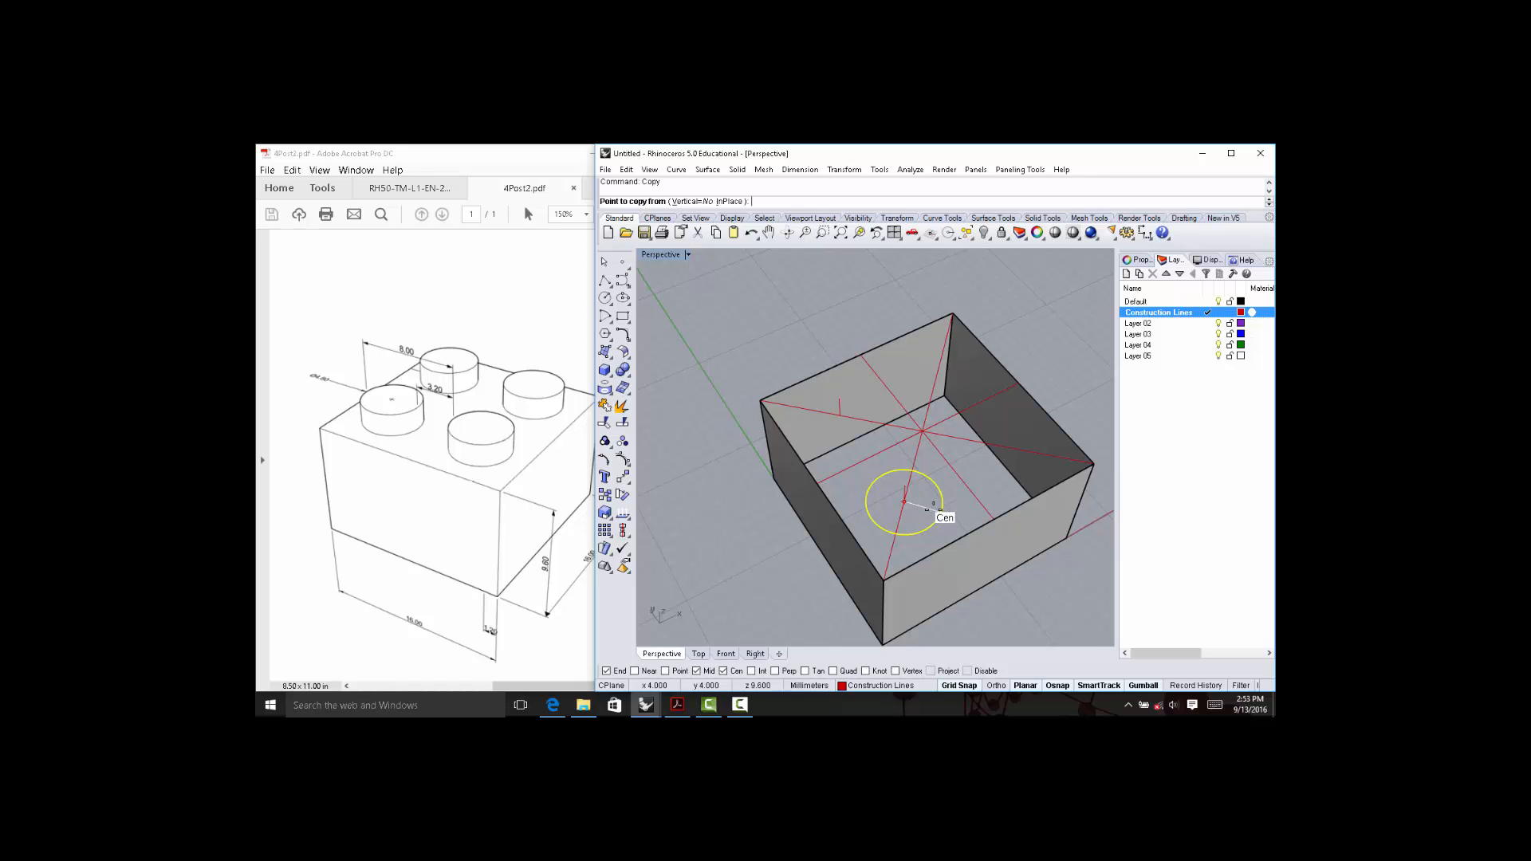
click(931, 502)
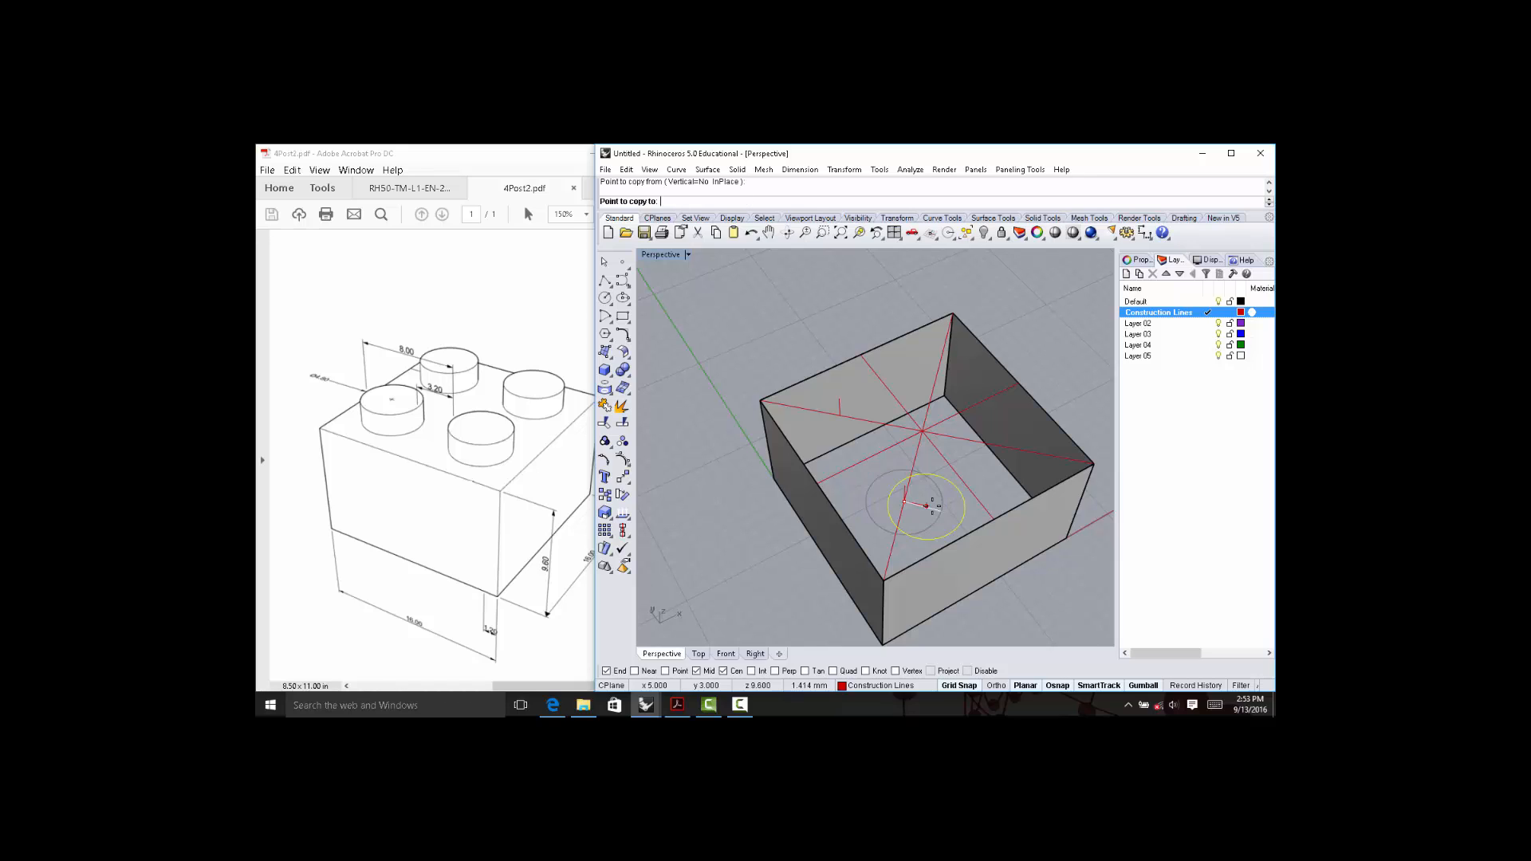
click(841, 414)
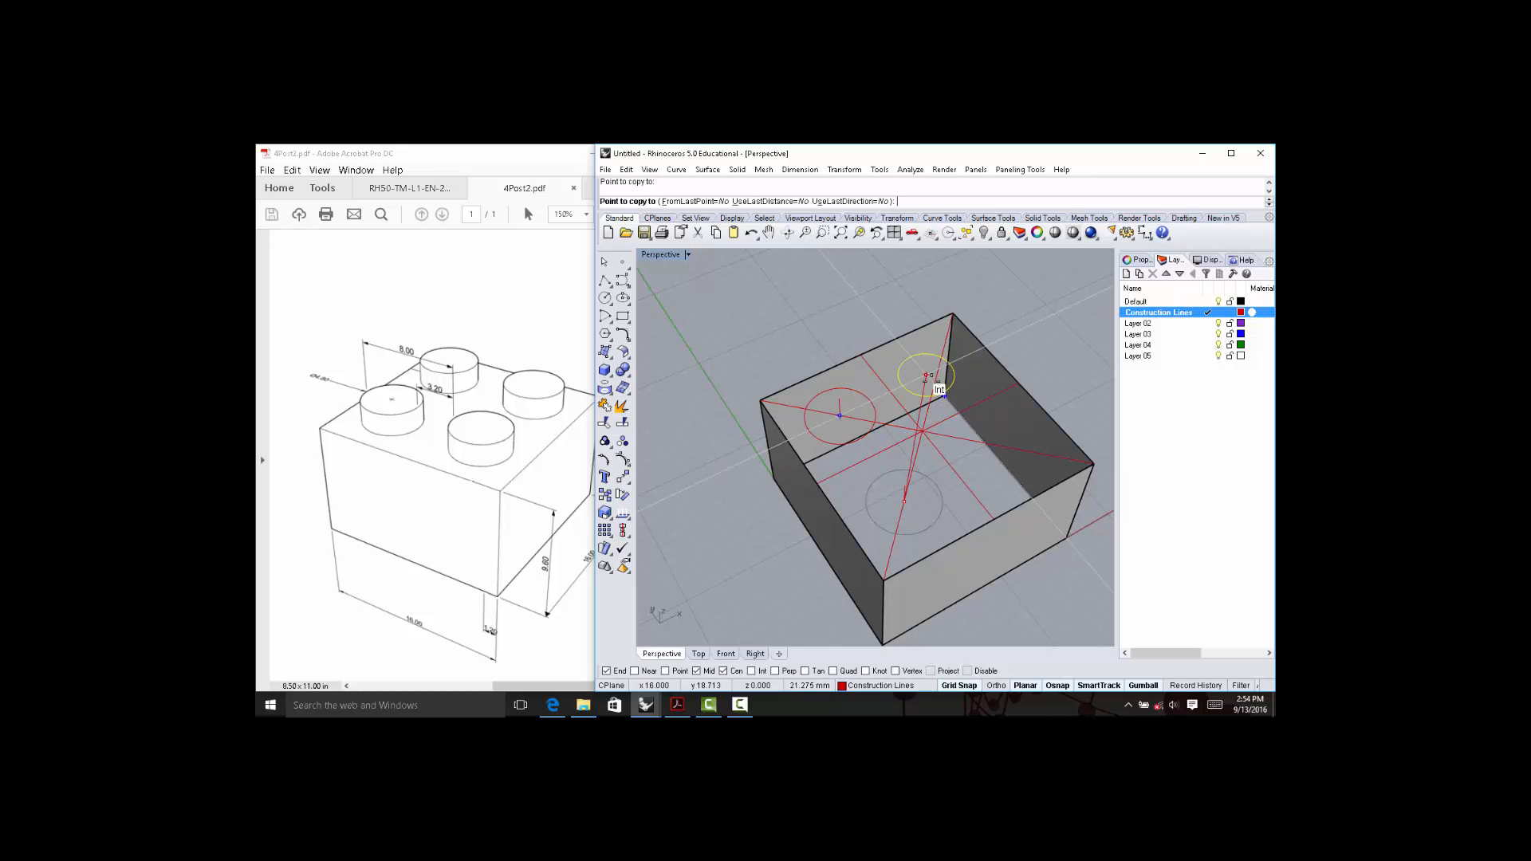
click(934, 368)
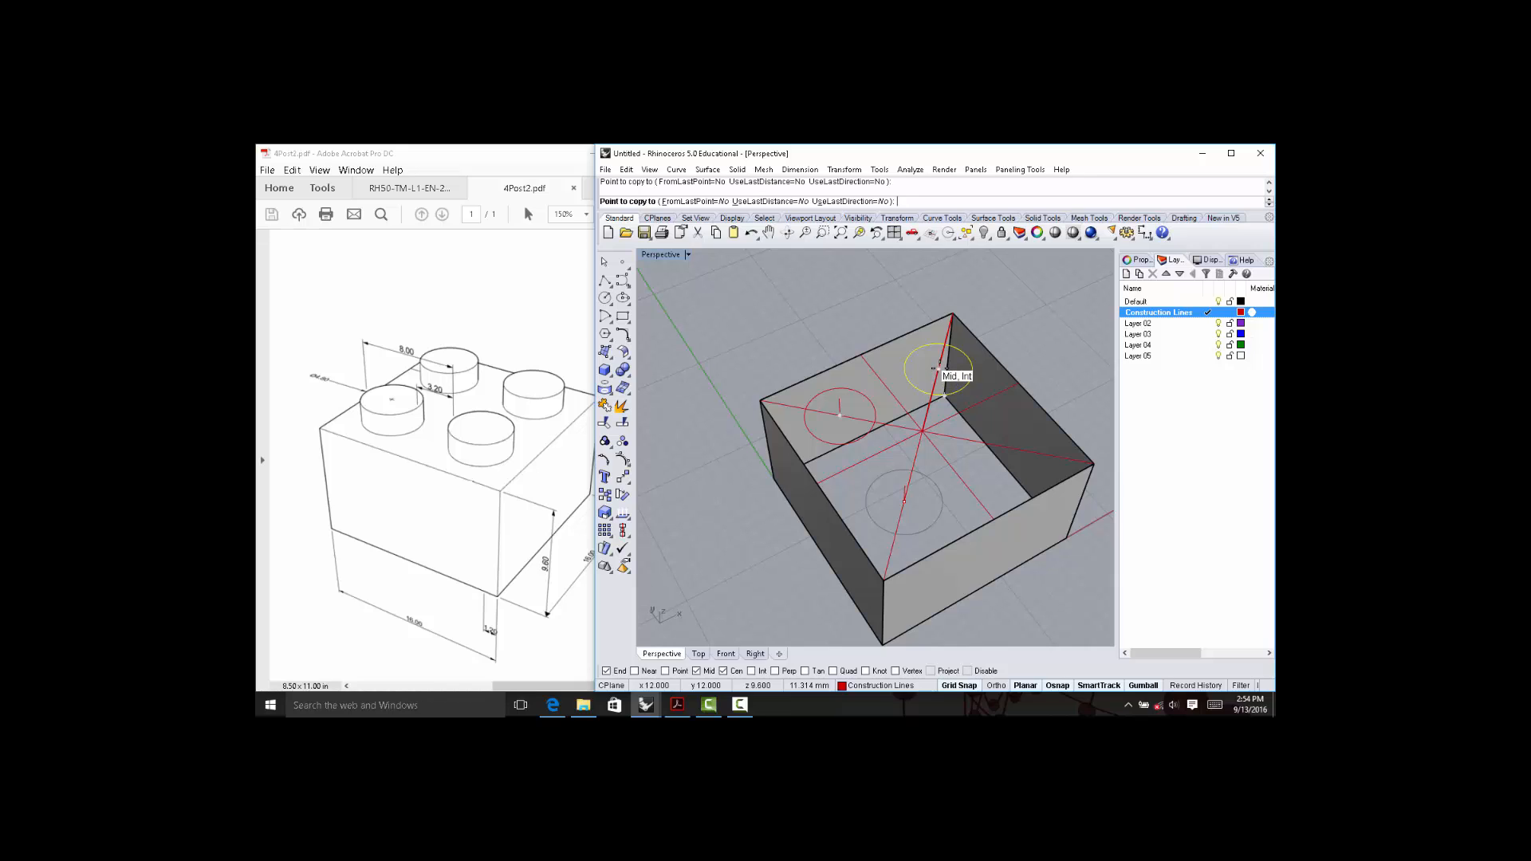
click(934, 369)
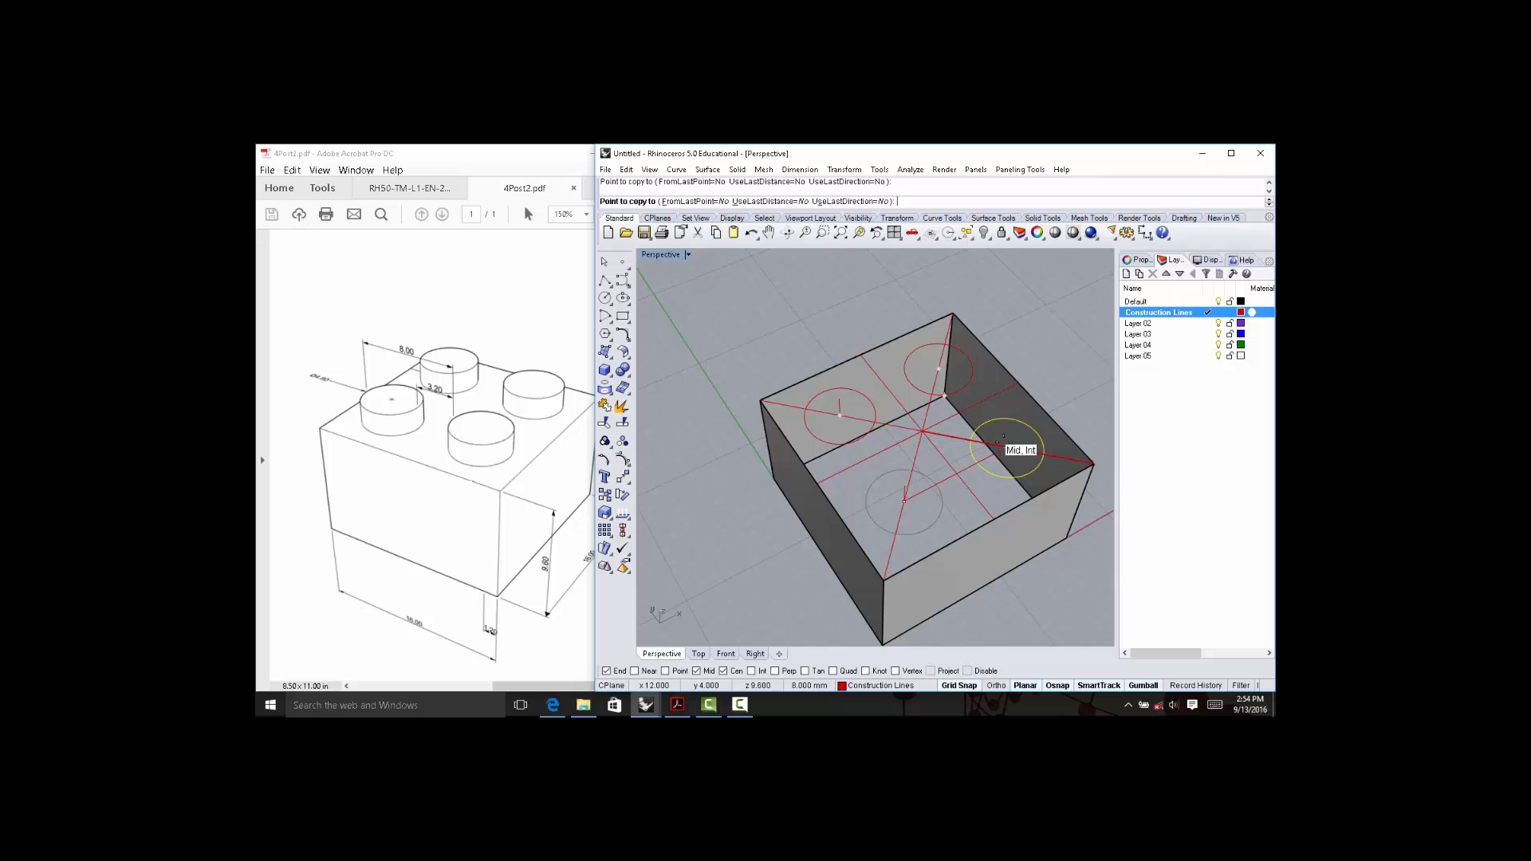
click(1007, 448)
click(723, 671)
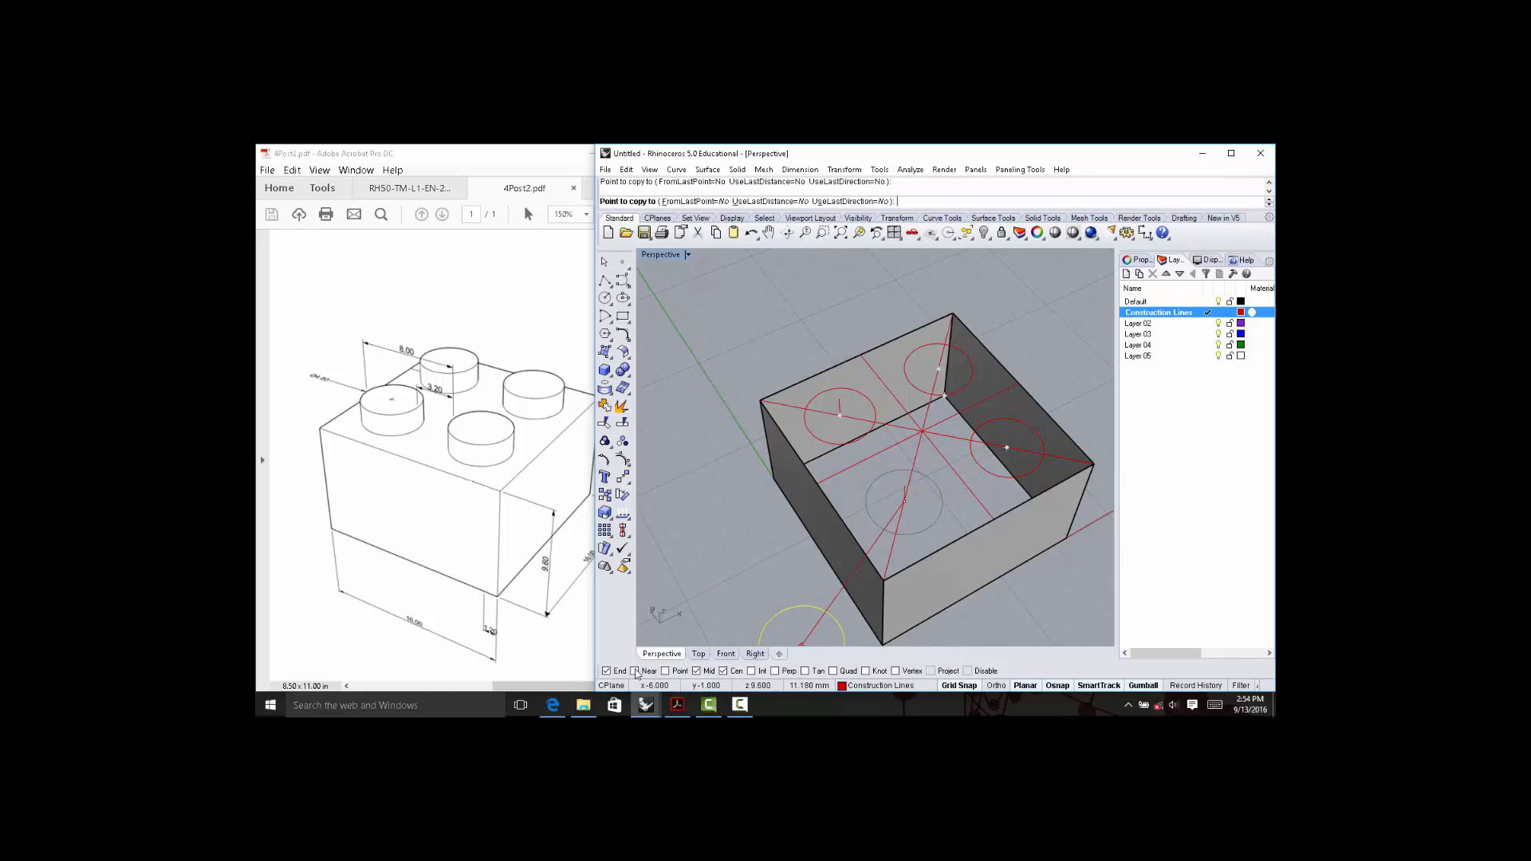
right_drag(1029, 607, 970, 574)
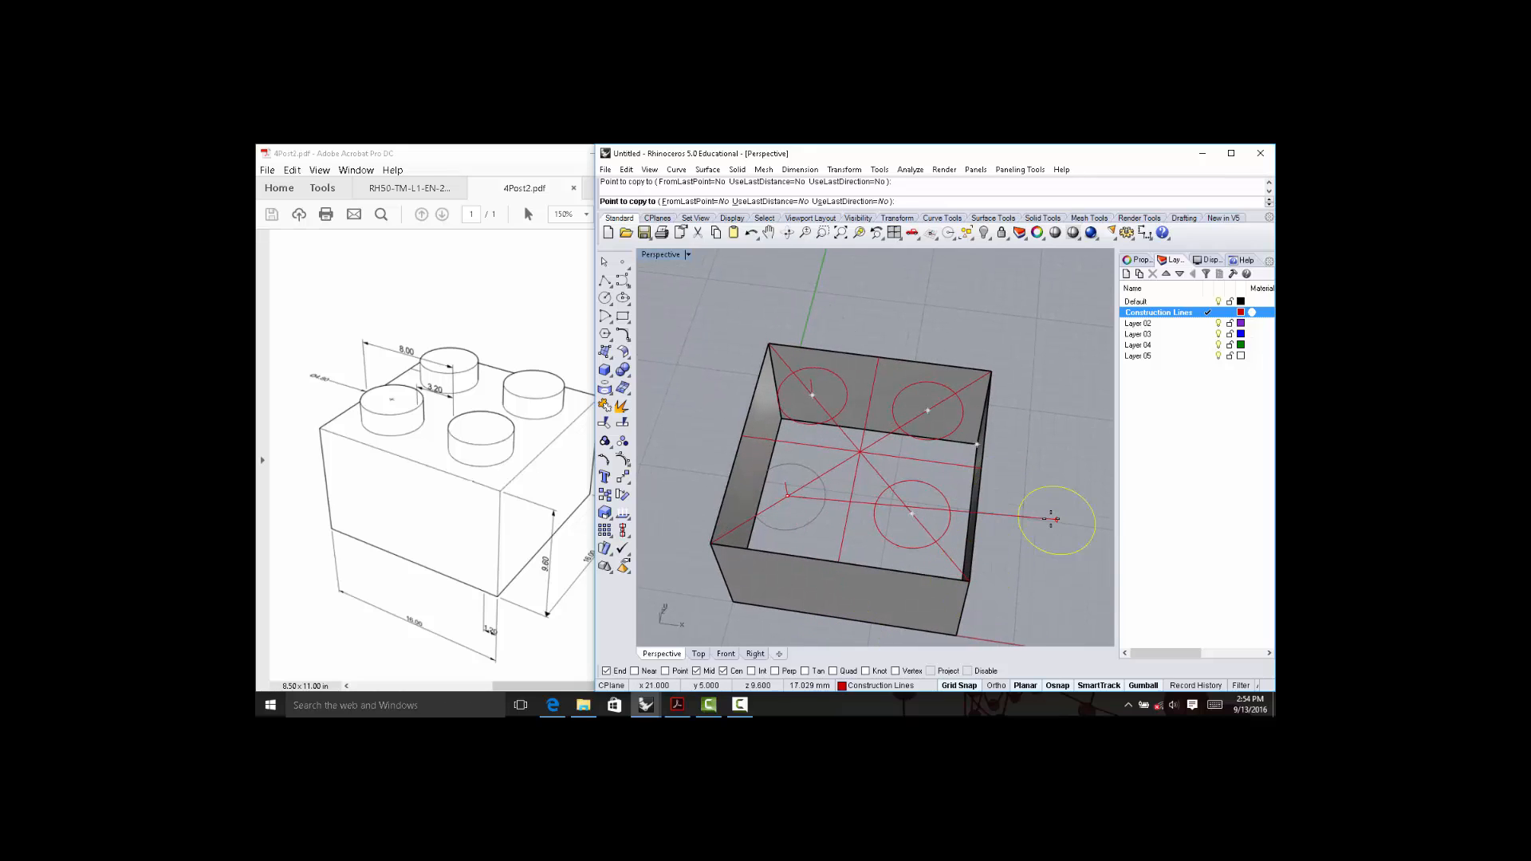
right_click(1051, 519)
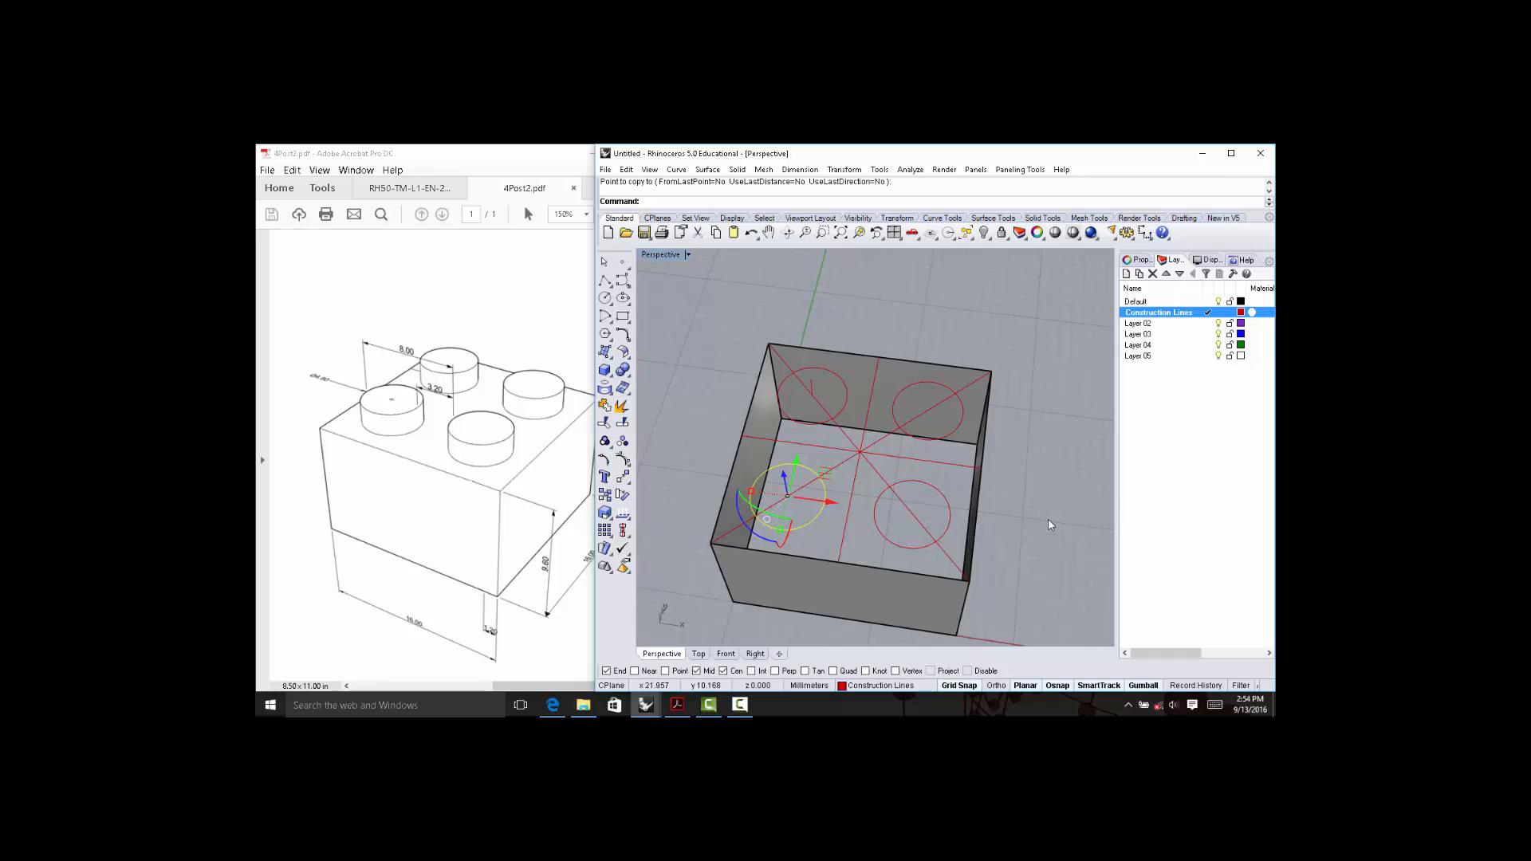
click(1020, 538)
click(950, 515)
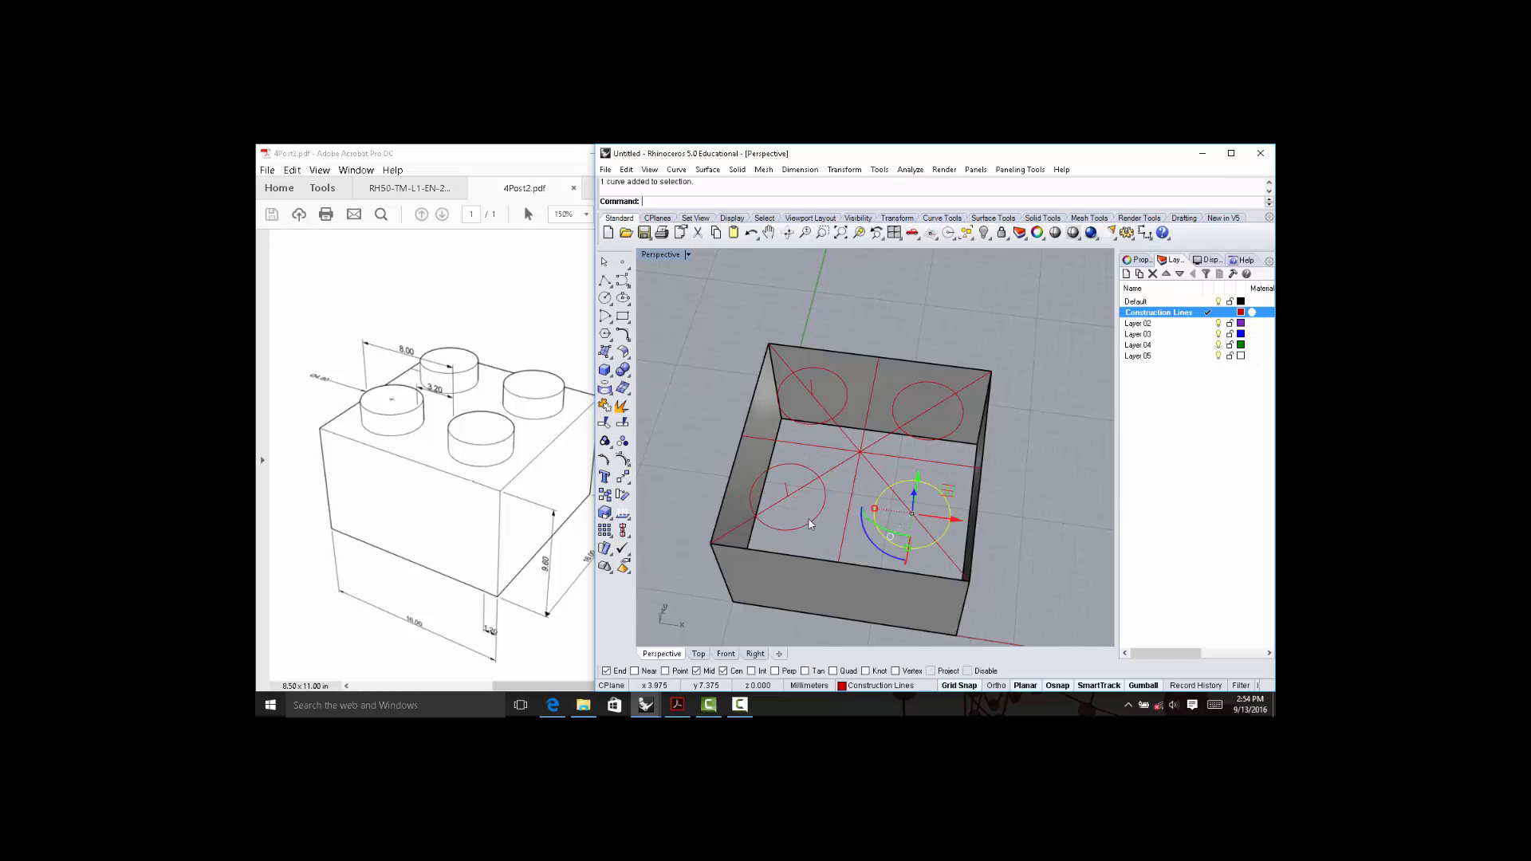
right_drag(1026, 459, 1028, 436)
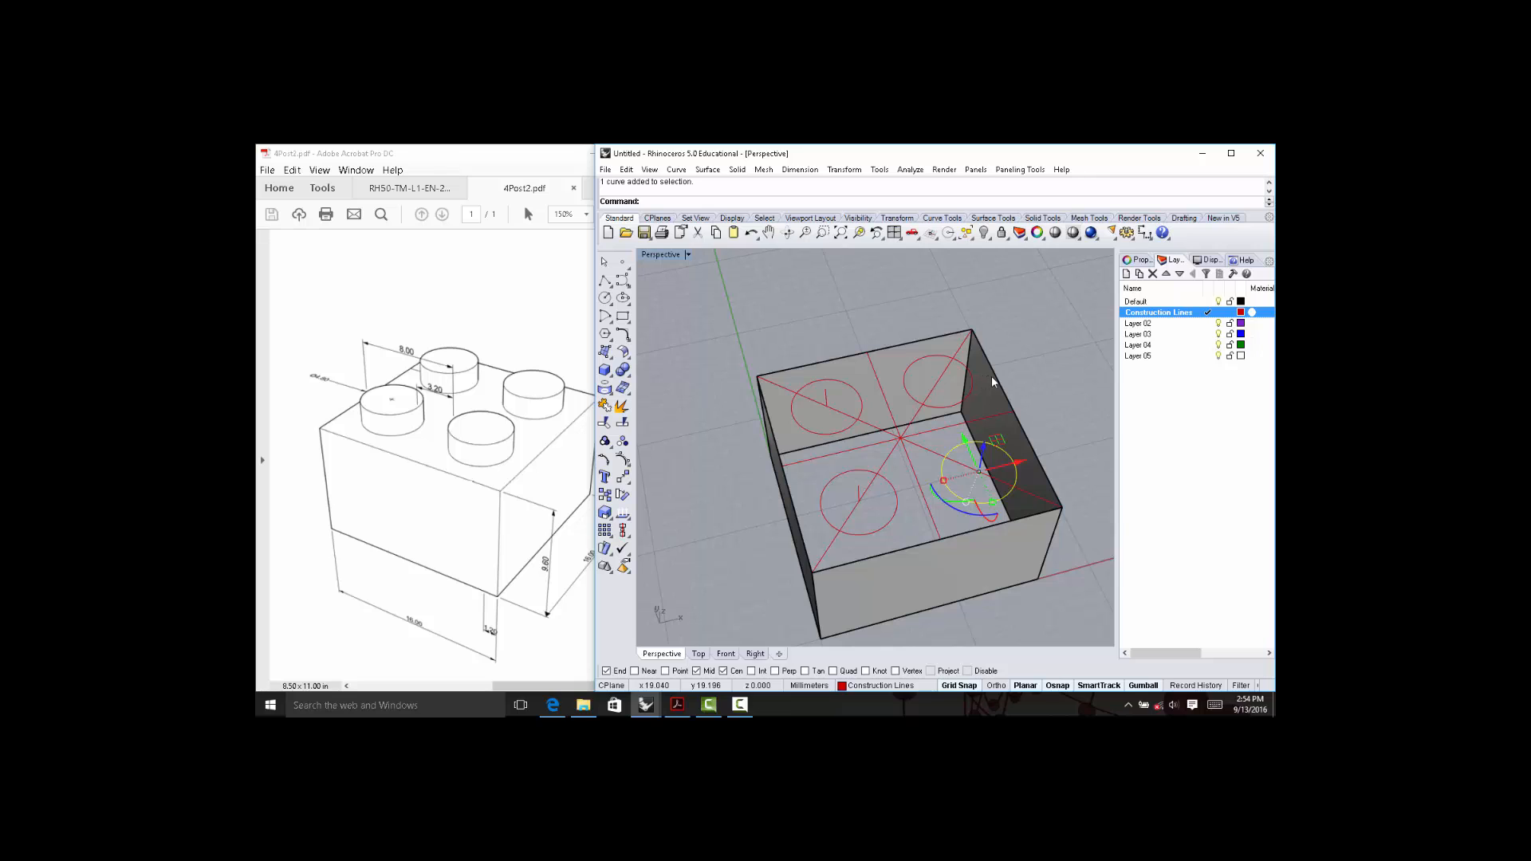
right_drag(1058, 415, 969, 439)
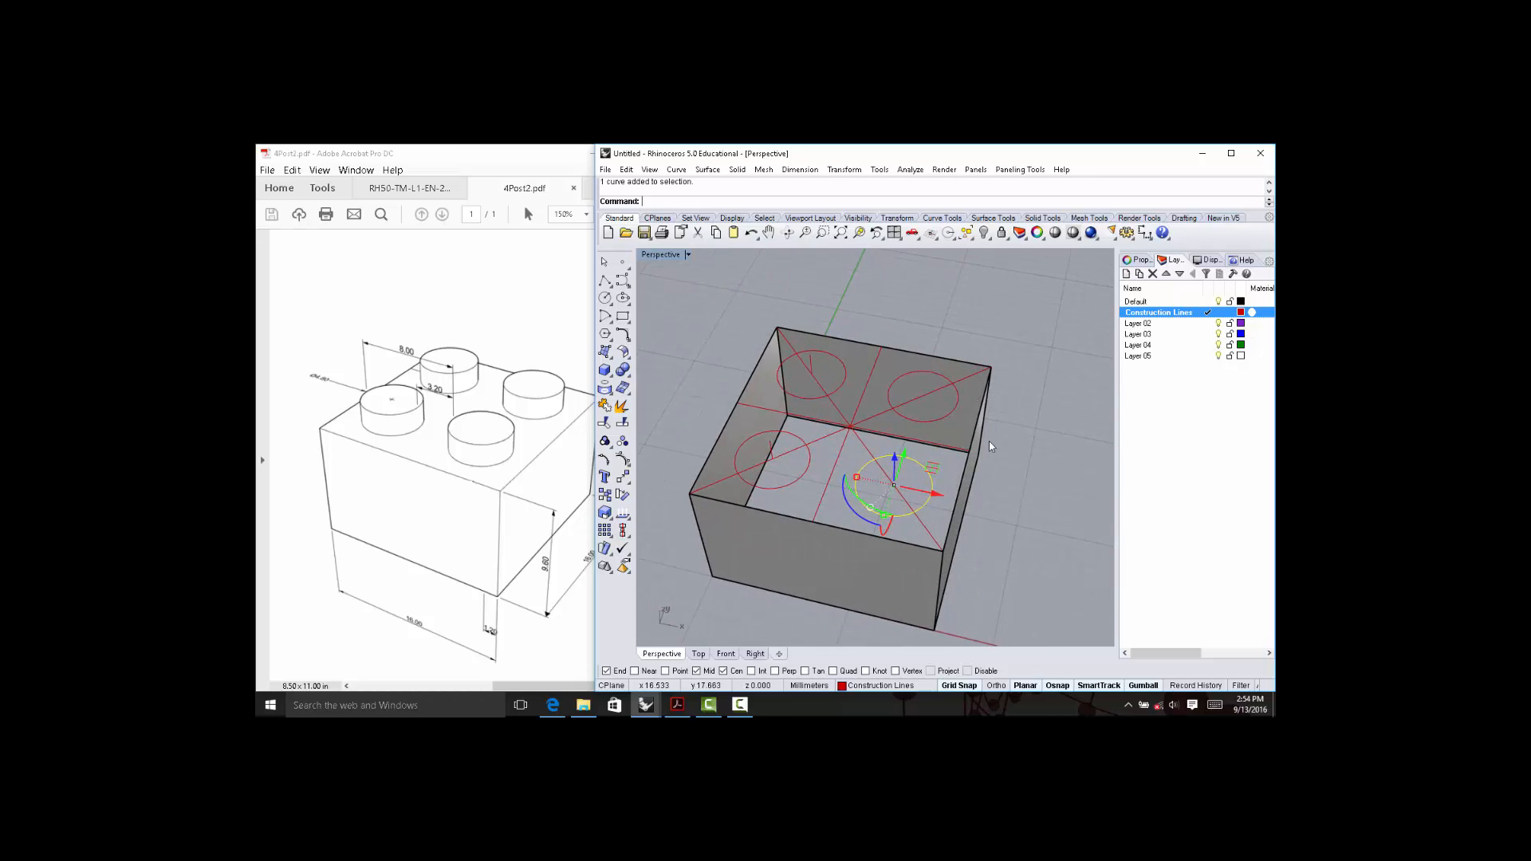
click(1011, 443)
Close the box's top with PlanarSrf, using its four upper edges and the four circles as boundaries.
text(lanarSrf)
key(Return)
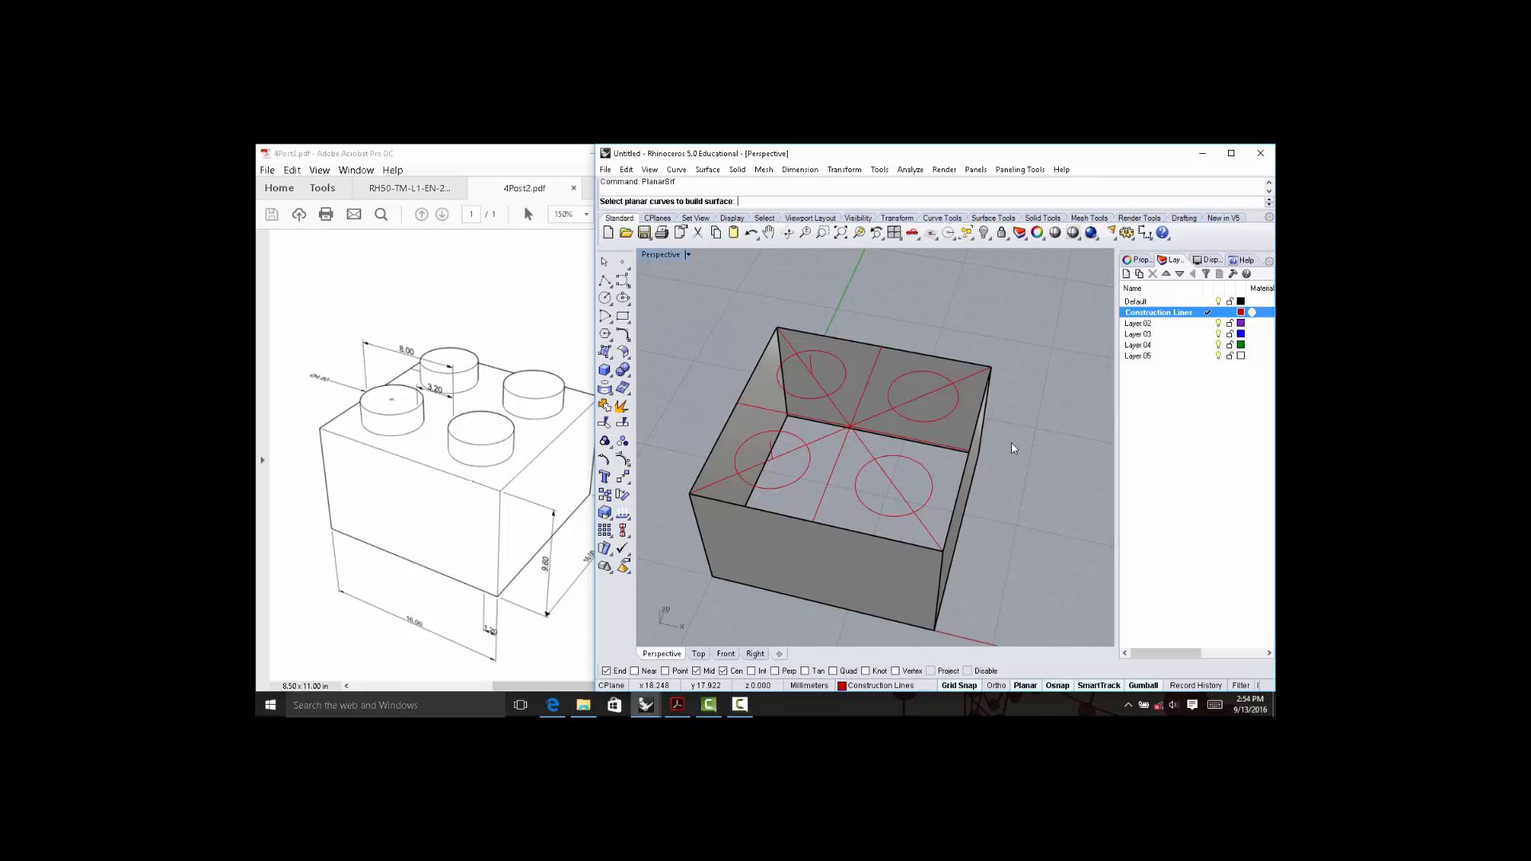
click(967, 473)
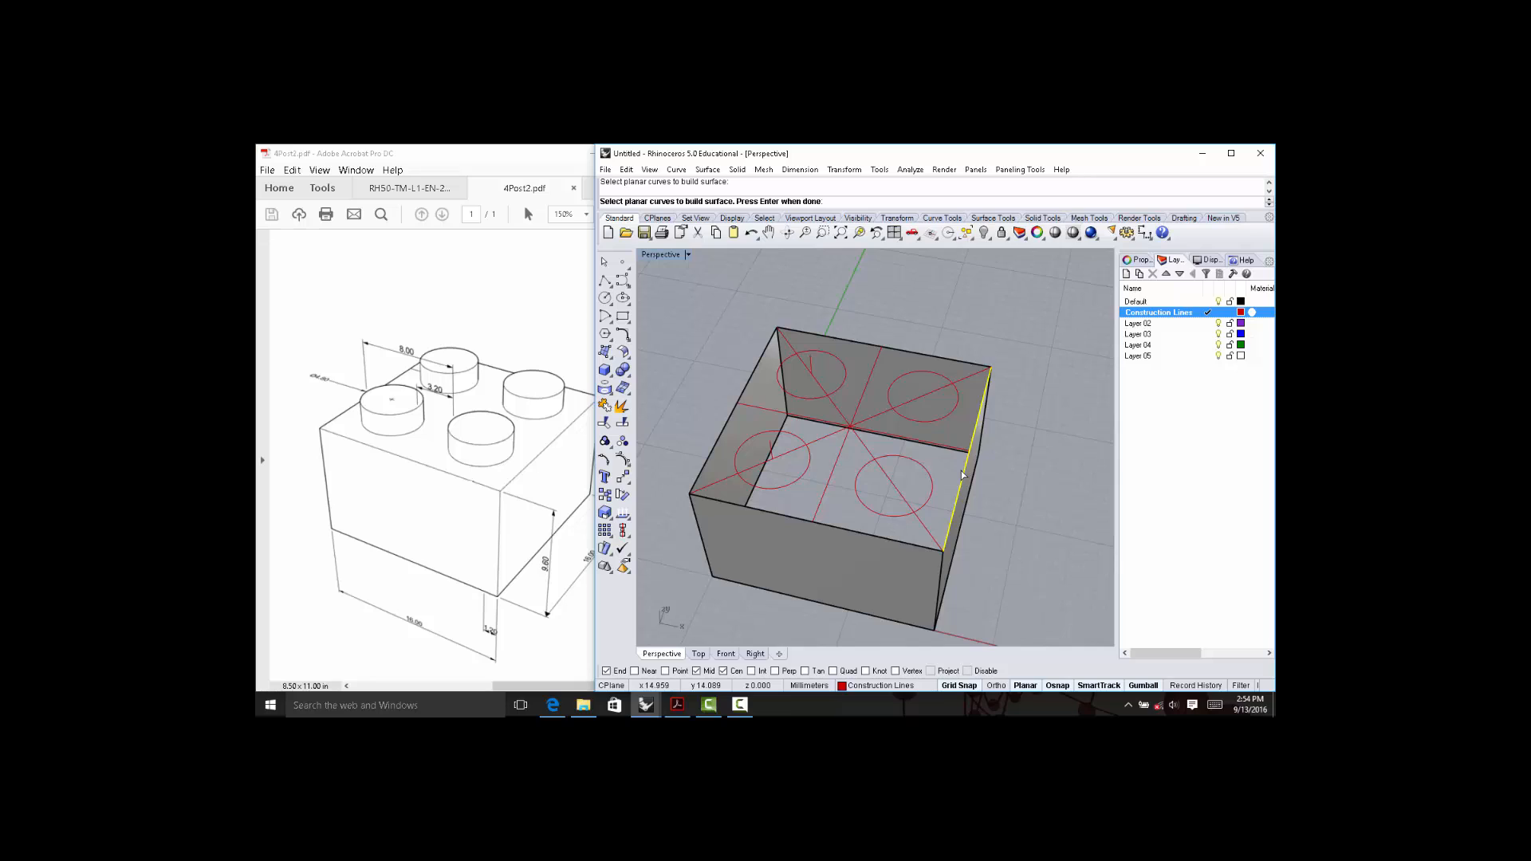
click(879, 533)
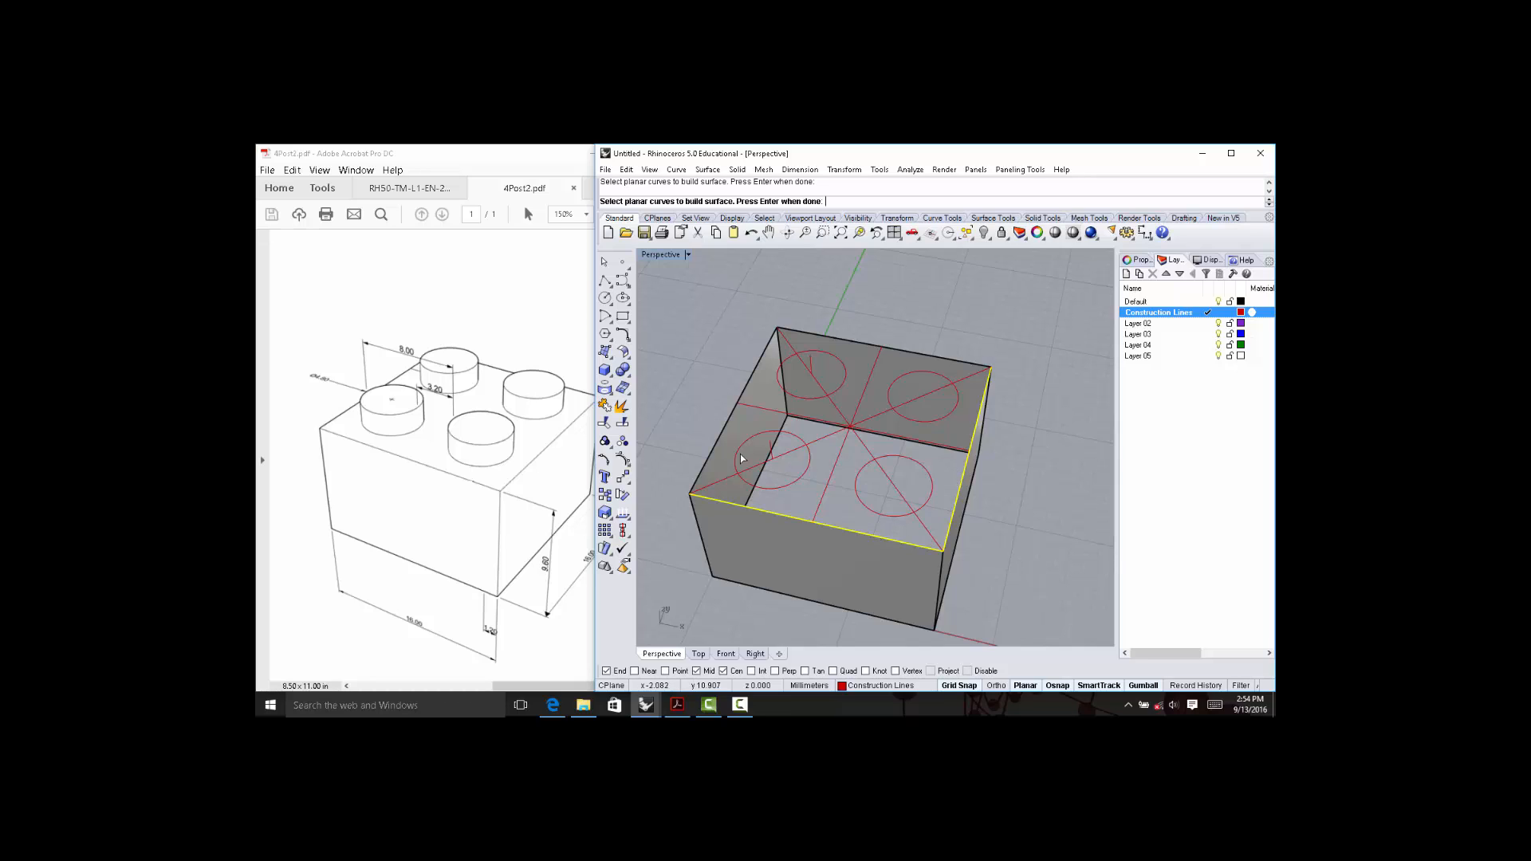
click(724, 433)
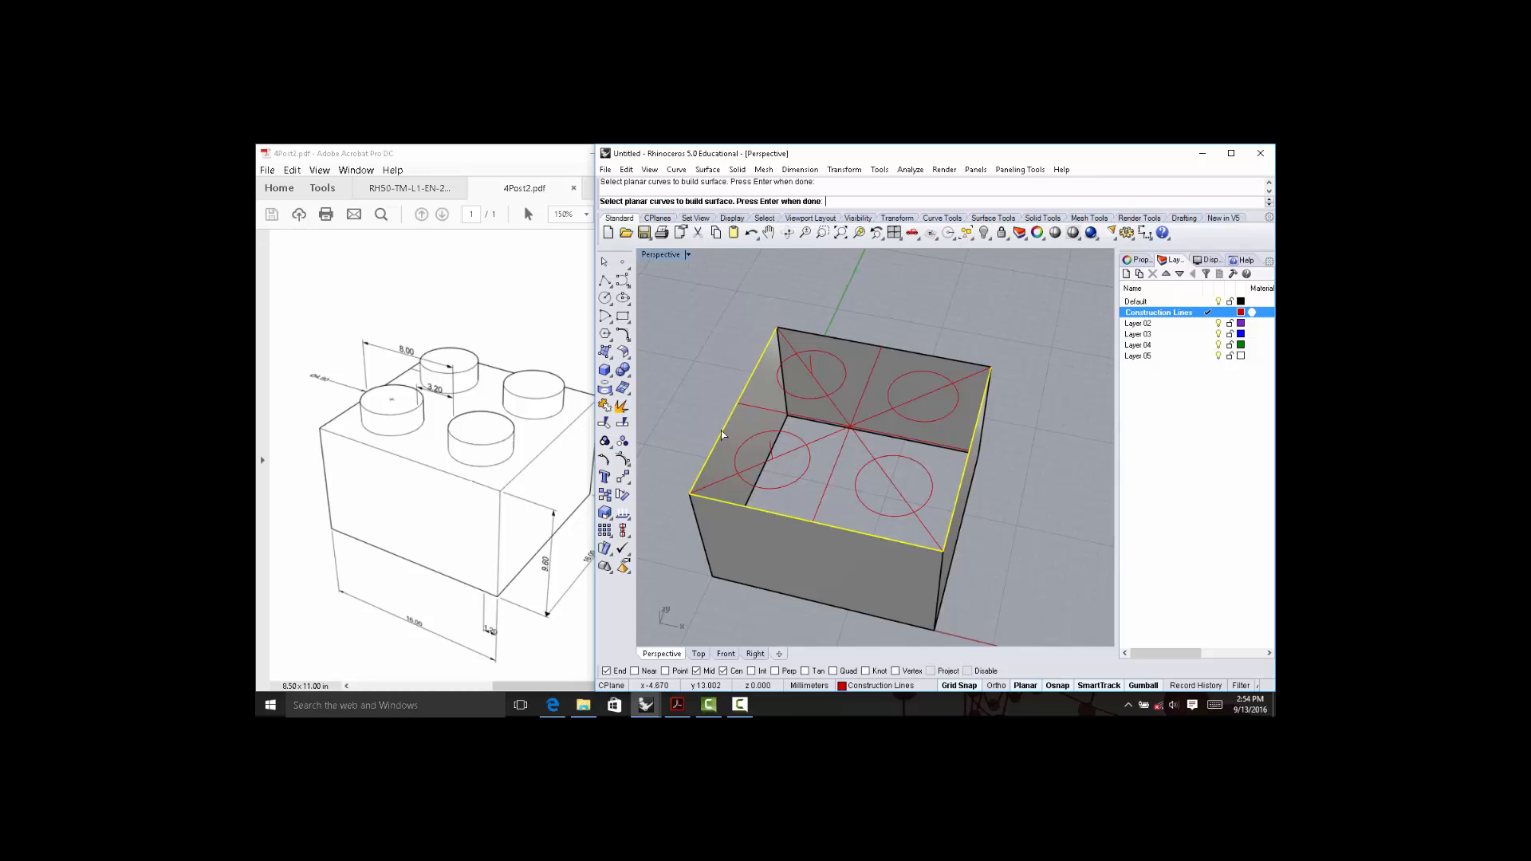
click(906, 356)
click(840, 397)
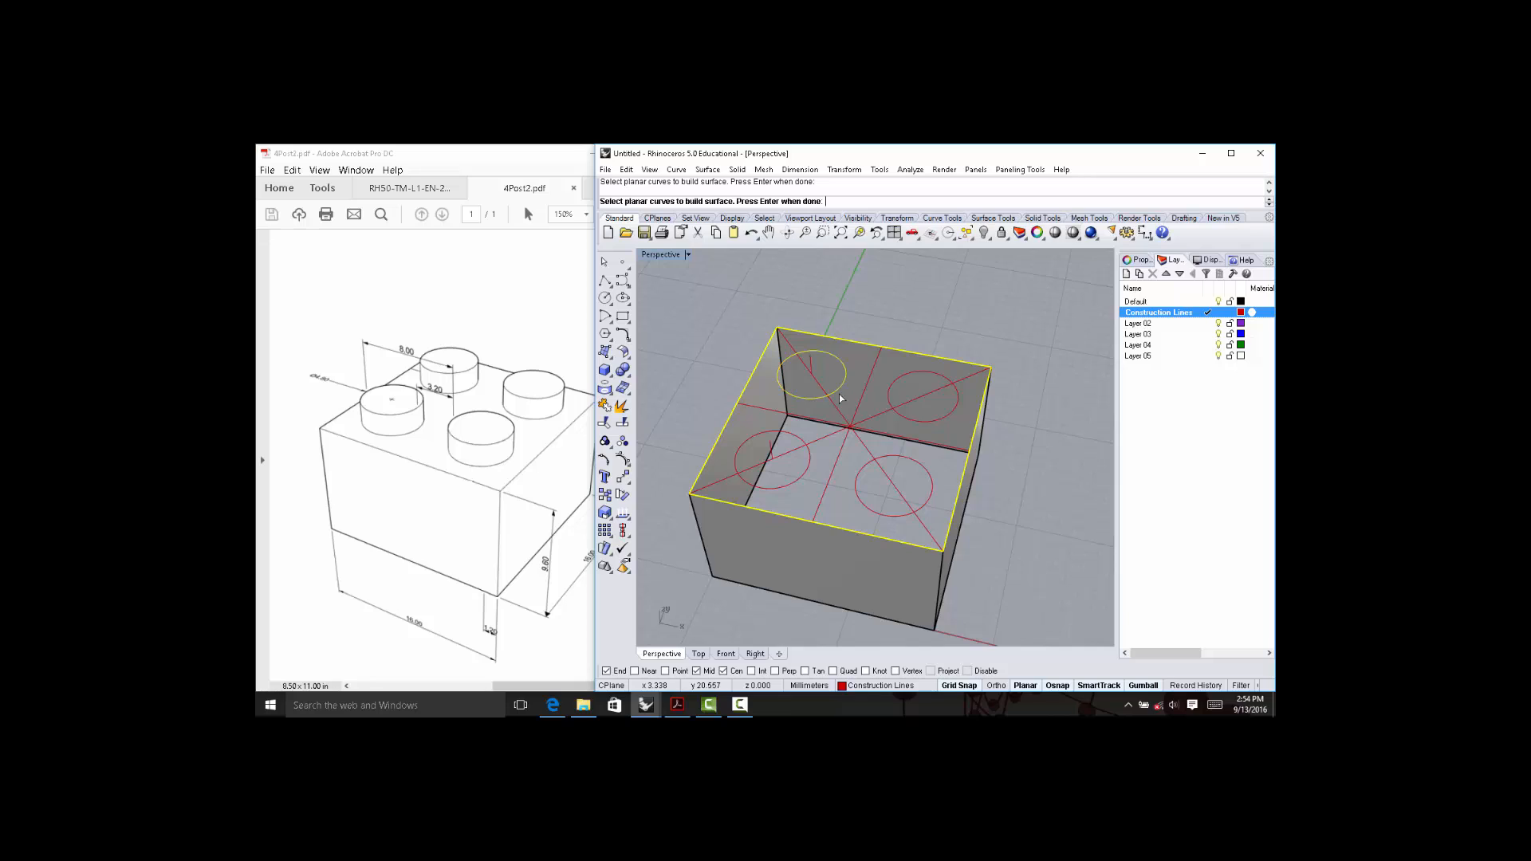
click(796, 438)
click(863, 470)
key(Return)
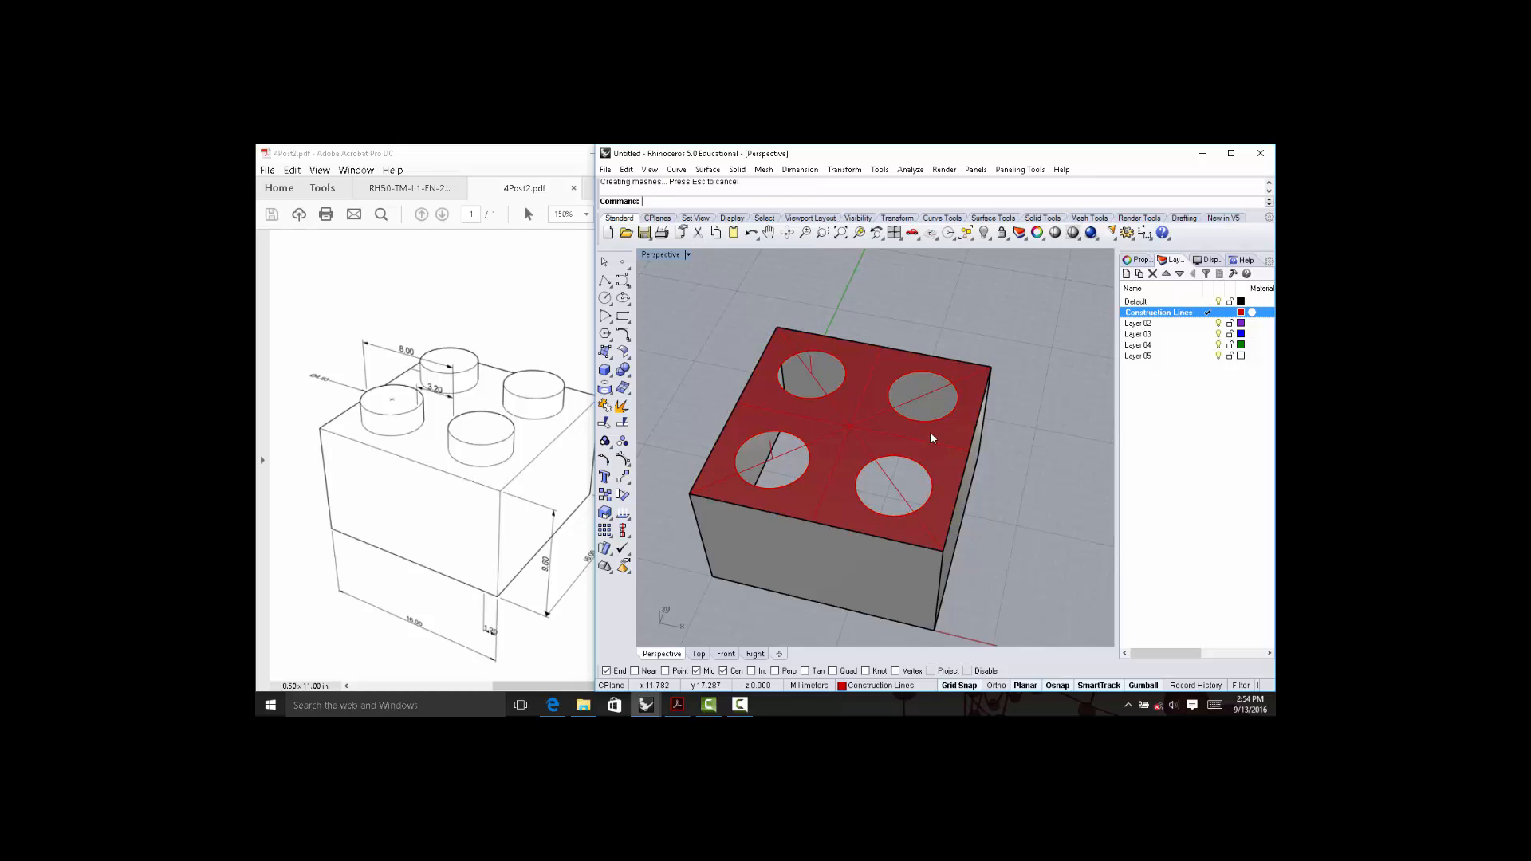
Move the new top surface with the four holes to the Default layer and deselect it.
click(931, 433)
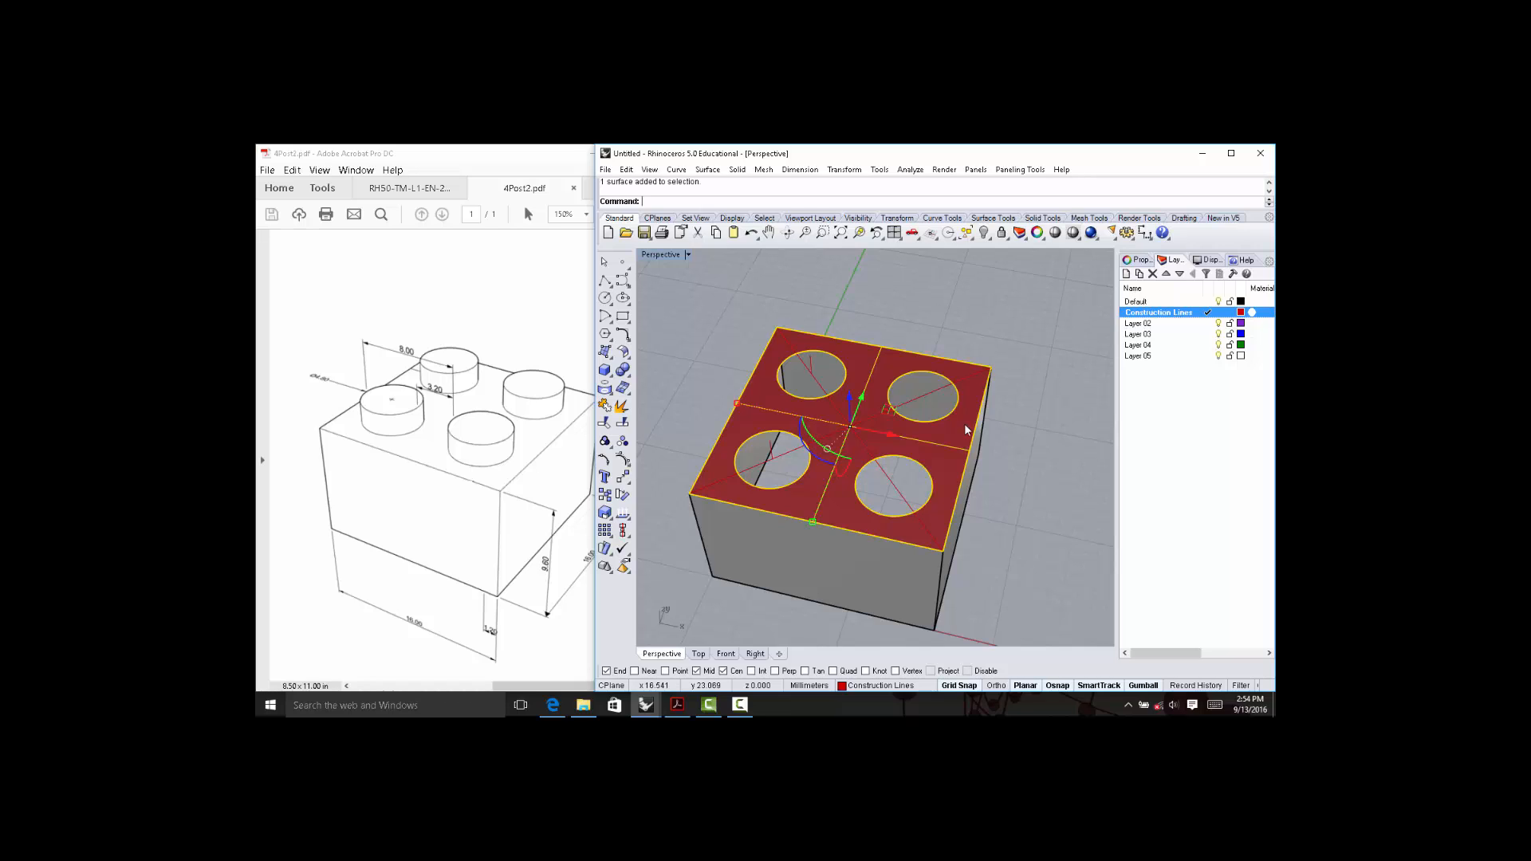
right_click(1158, 303)
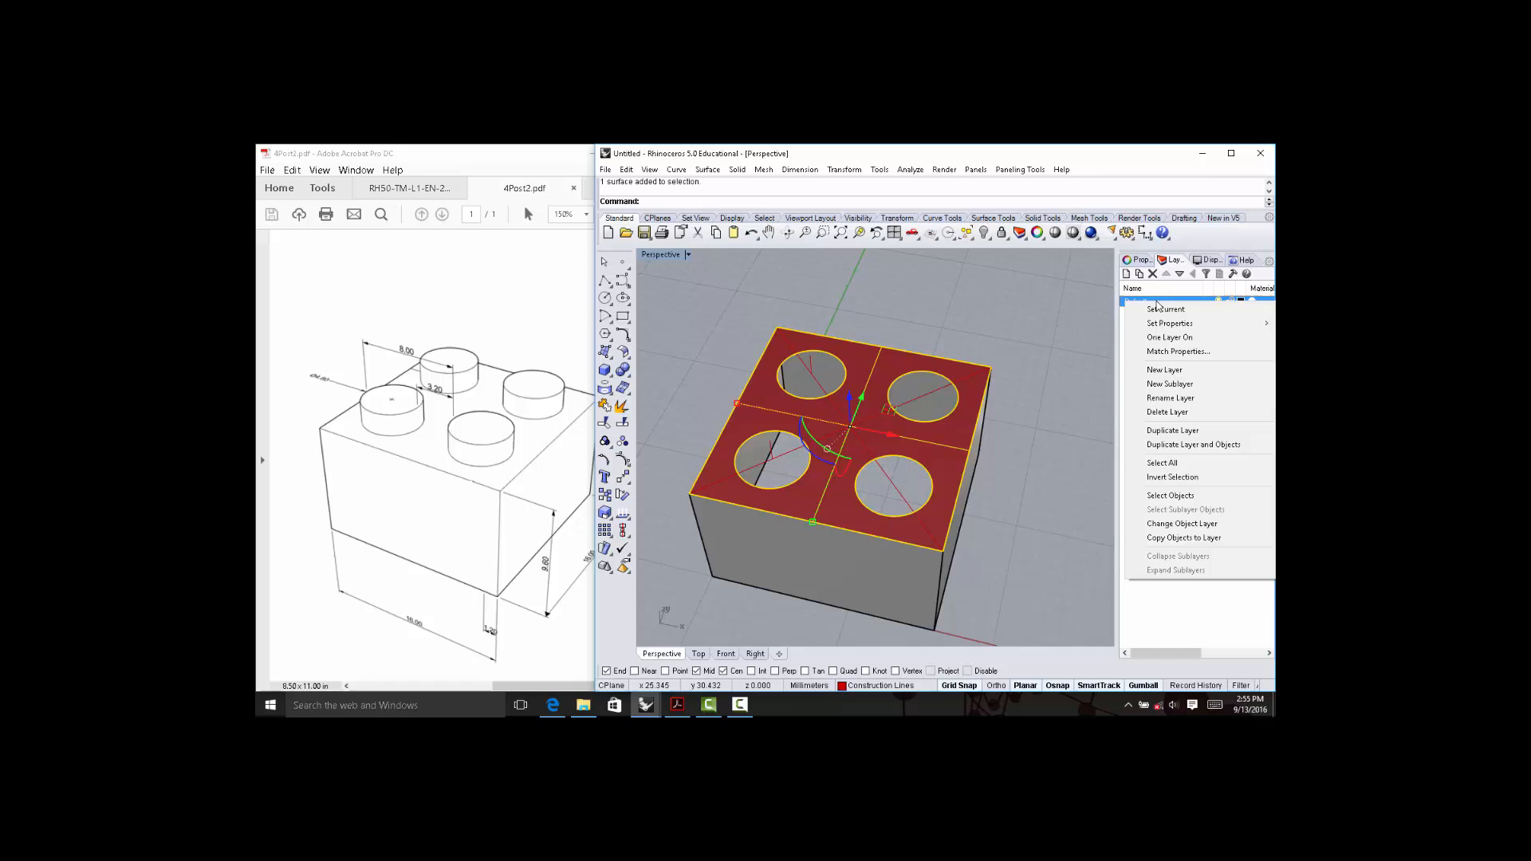
click(1194, 523)
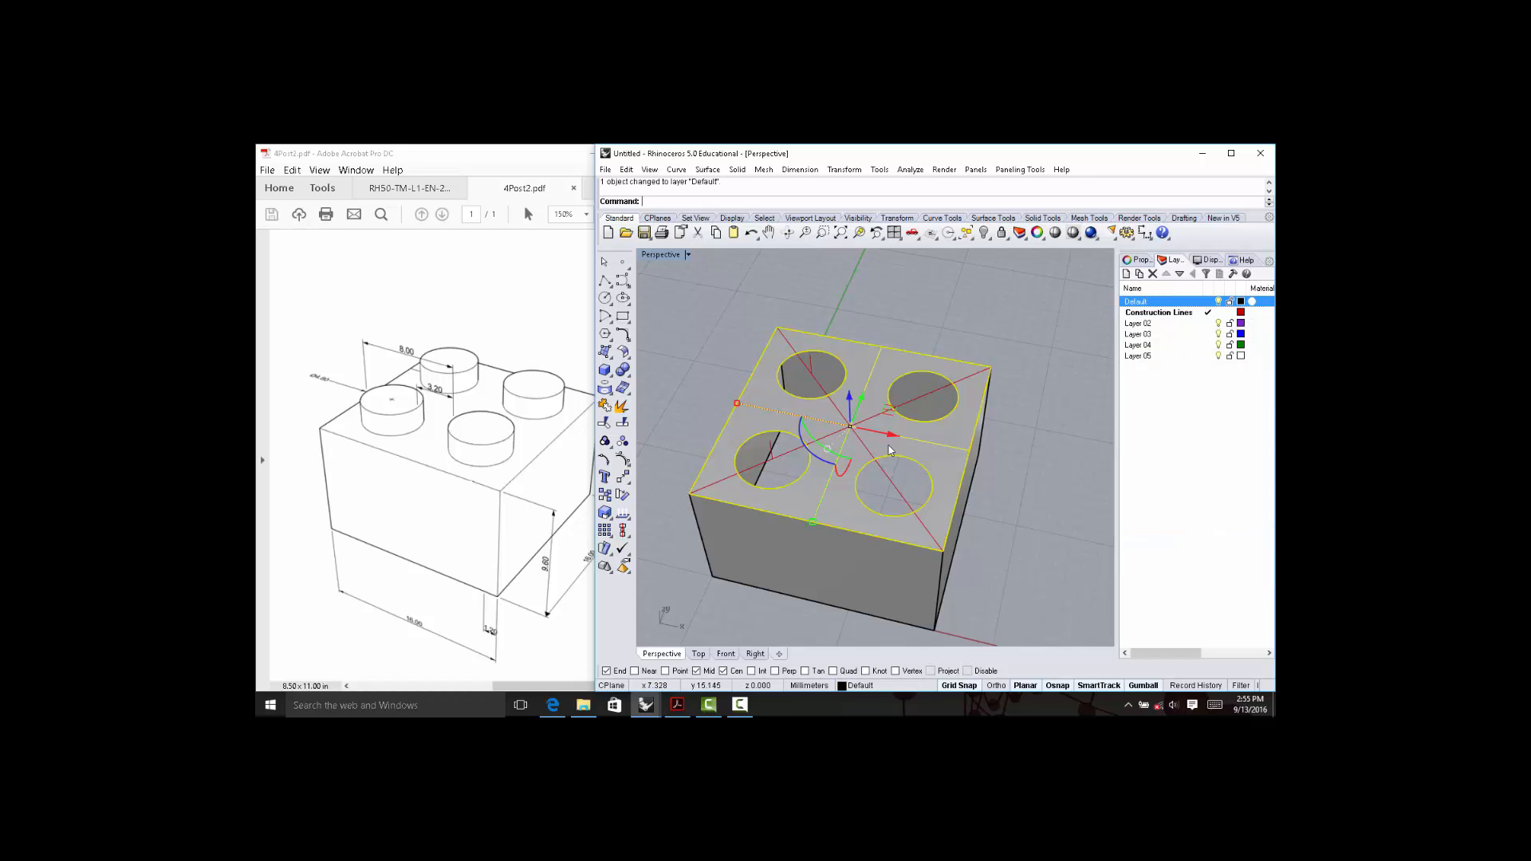
click(1036, 476)
Extrude the four circles on the box's top upward 1.8 mm to the vertical line's end, with Default as the current layer.
right_drag(1035, 476, 1053, 457)
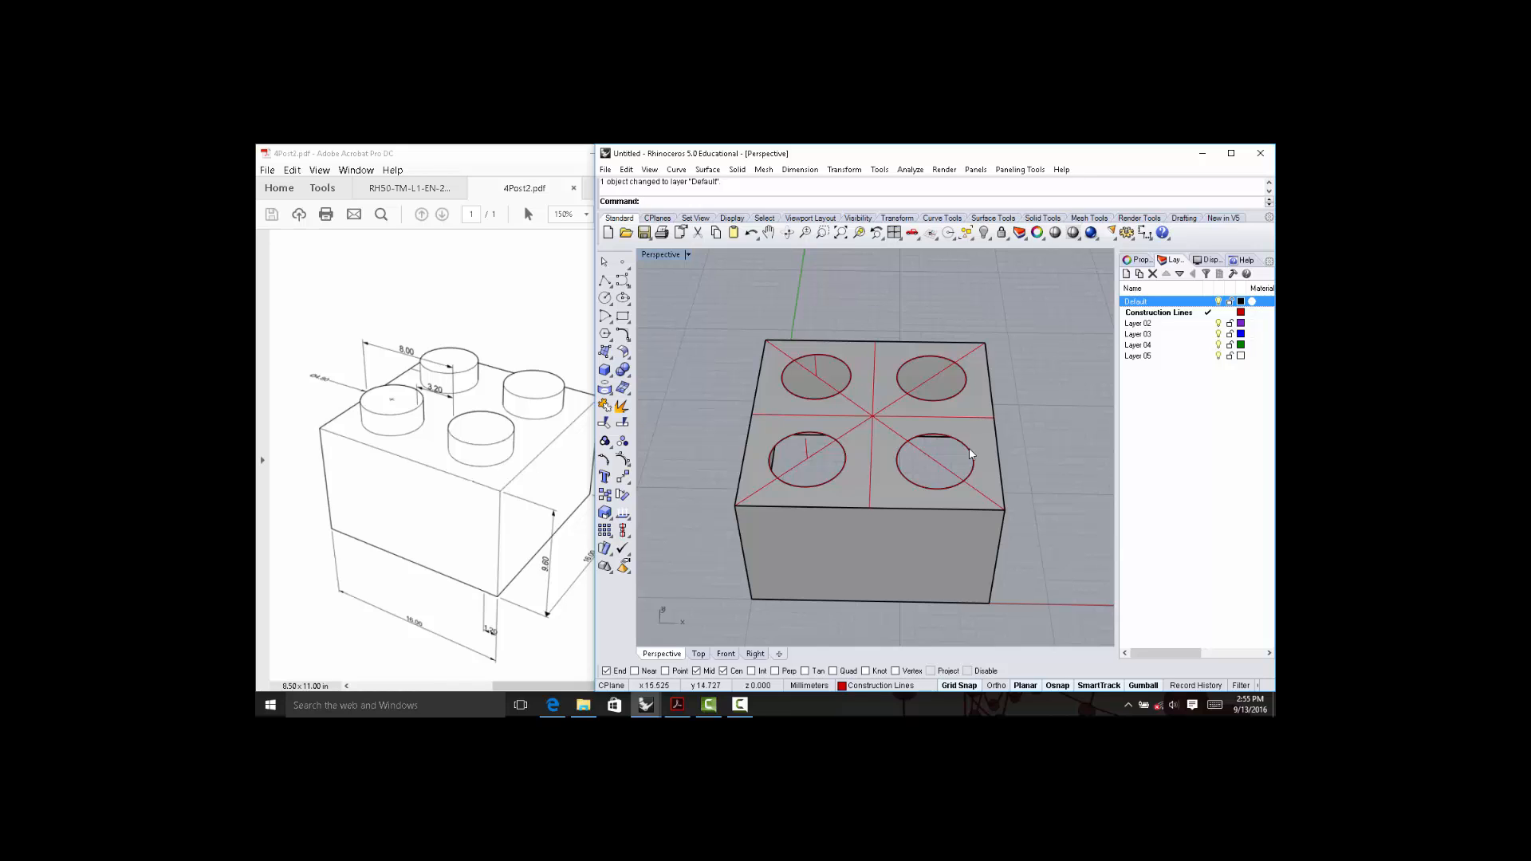
text(Extrude)
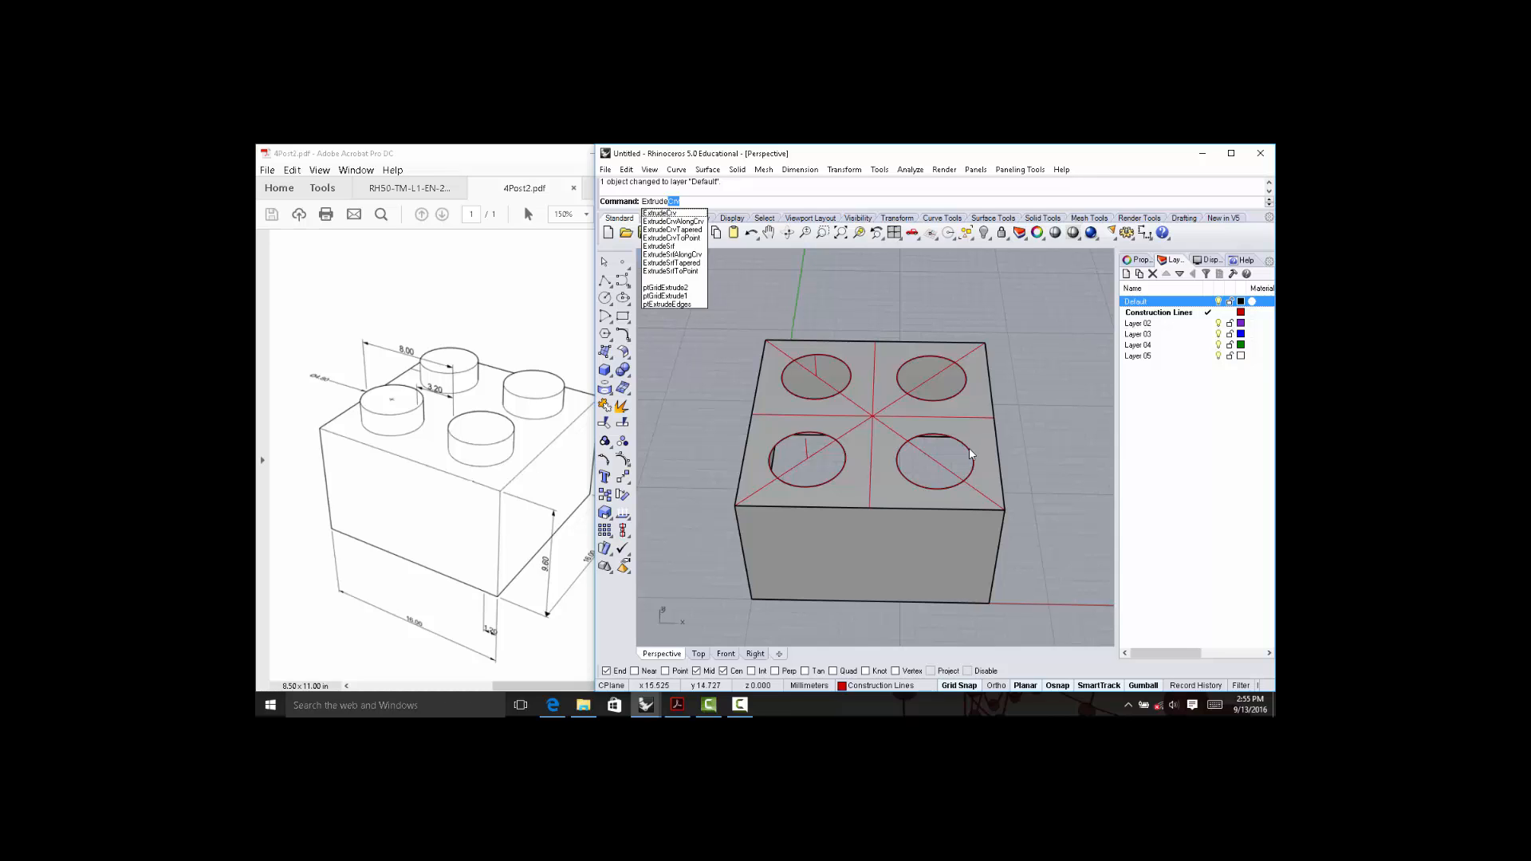
key(Return)
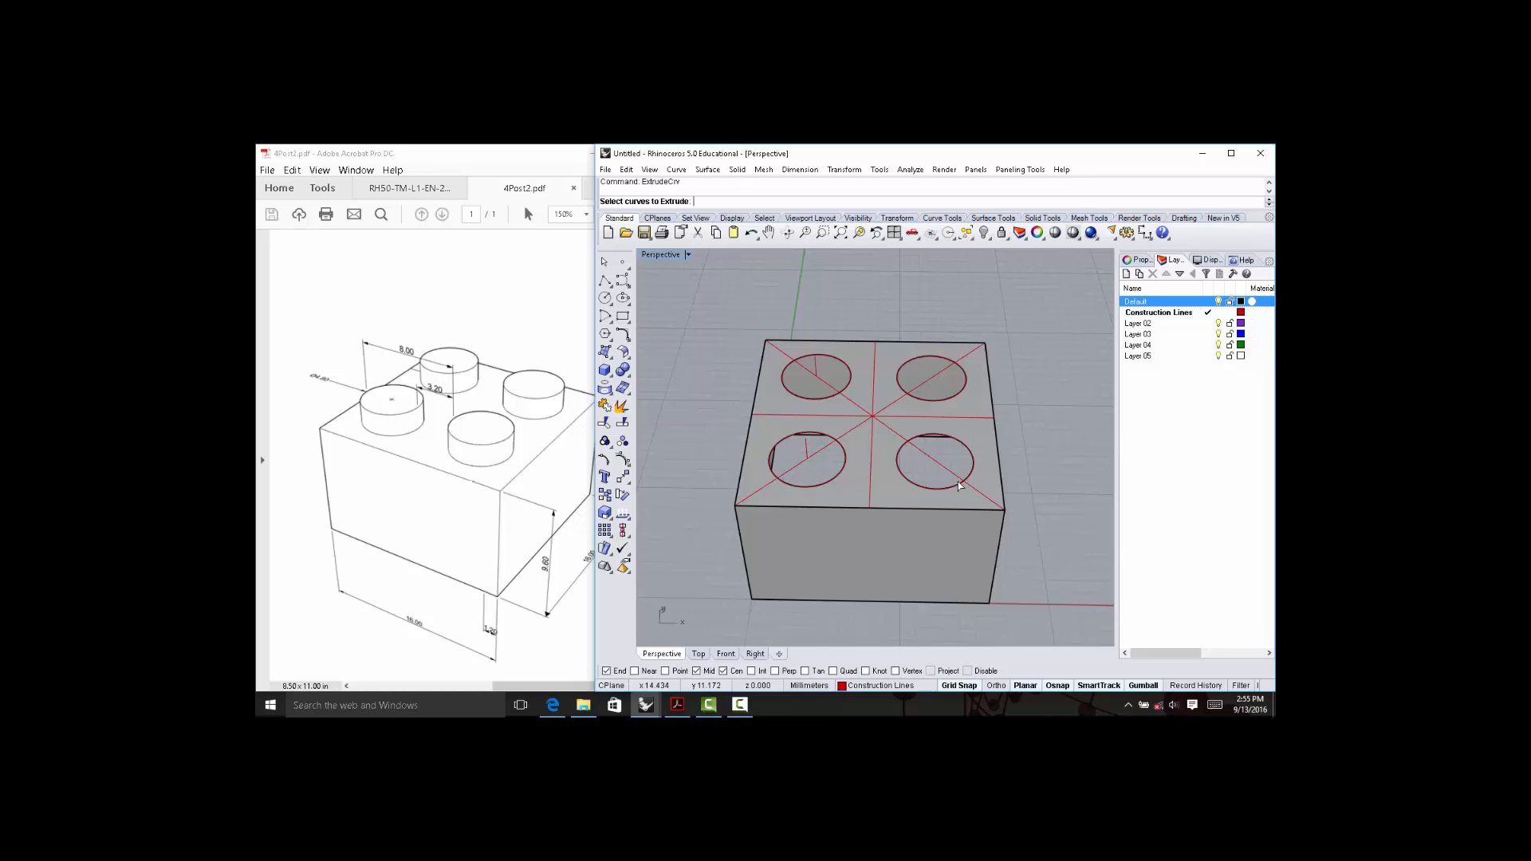
click(972, 472)
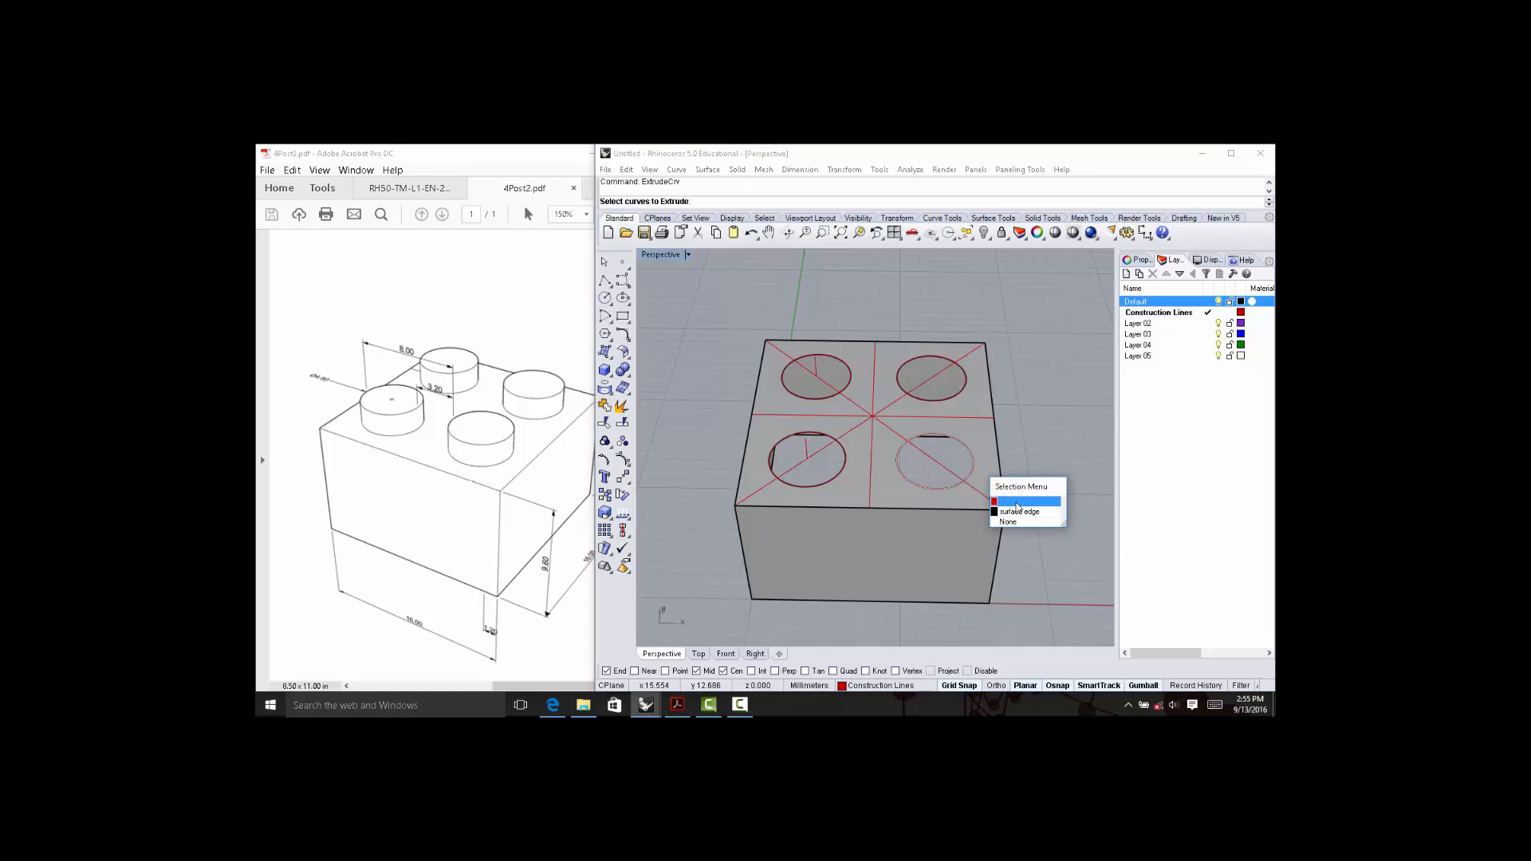
click(1017, 503)
click(837, 477)
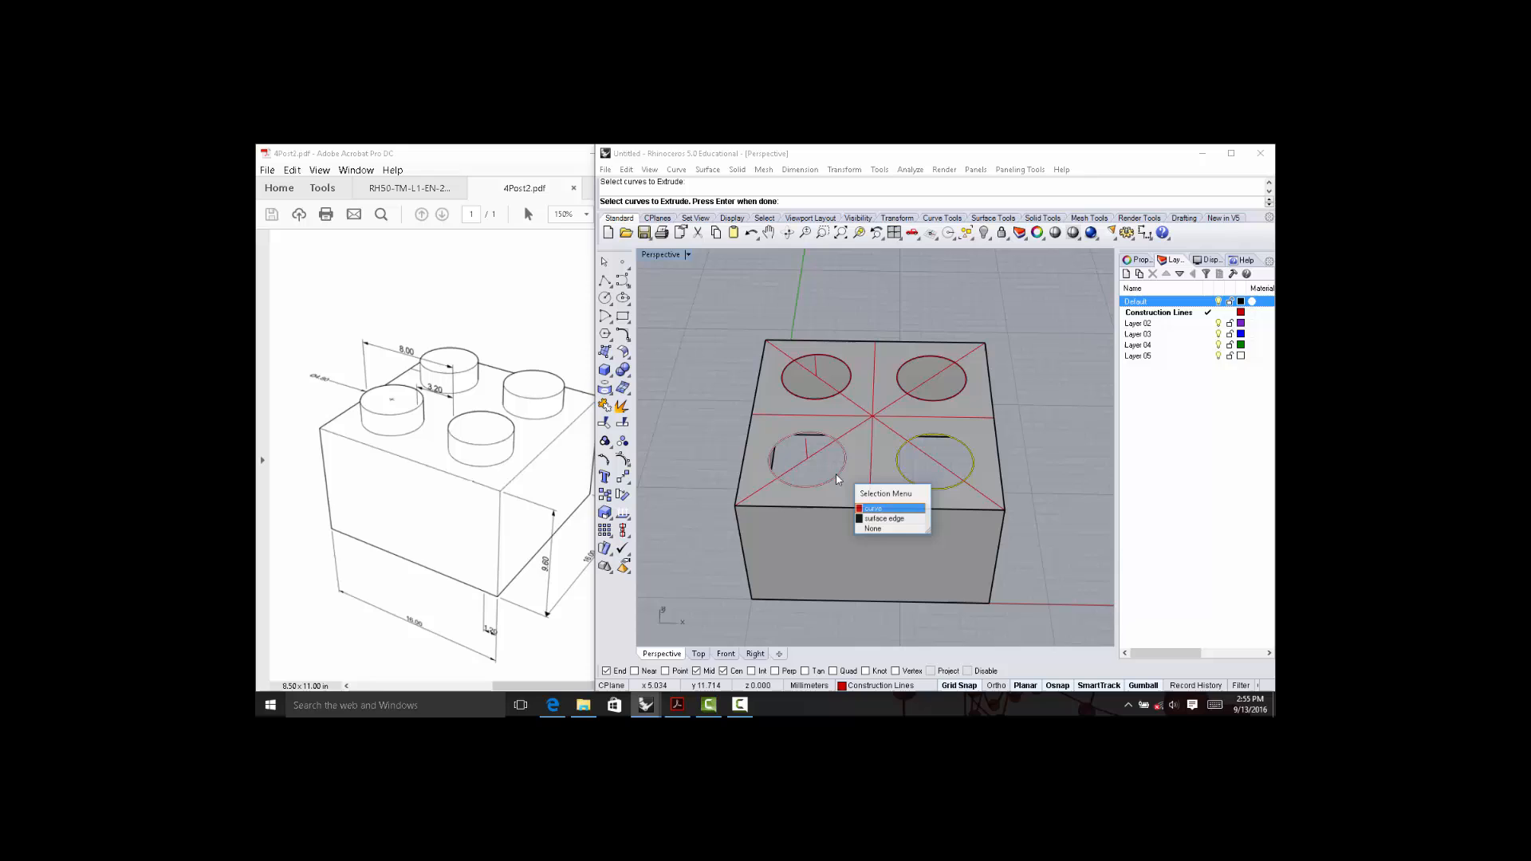
click(874, 508)
click(848, 391)
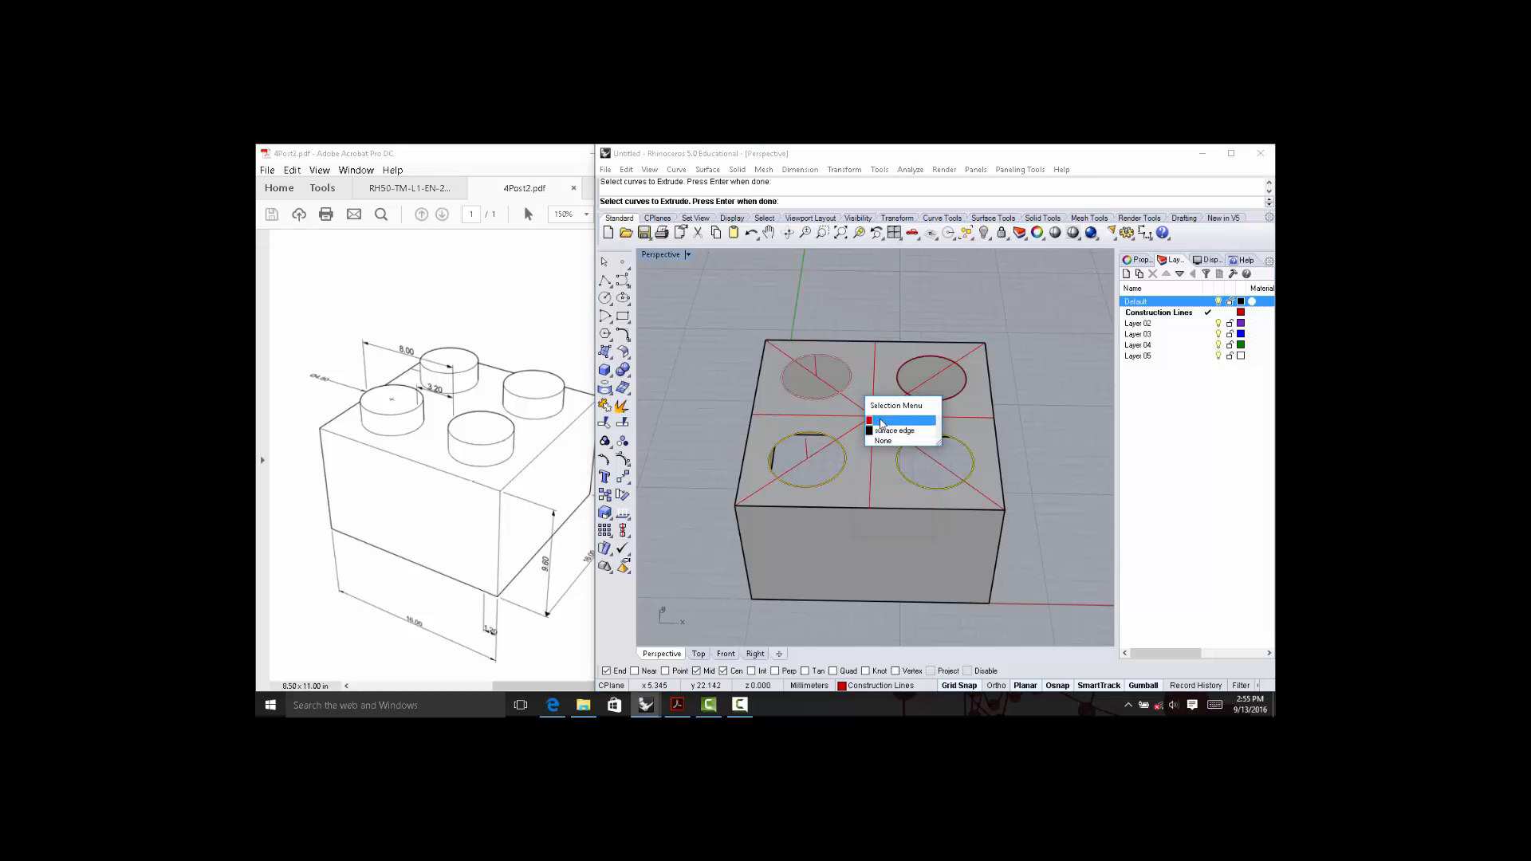
click(882, 421)
click(955, 395)
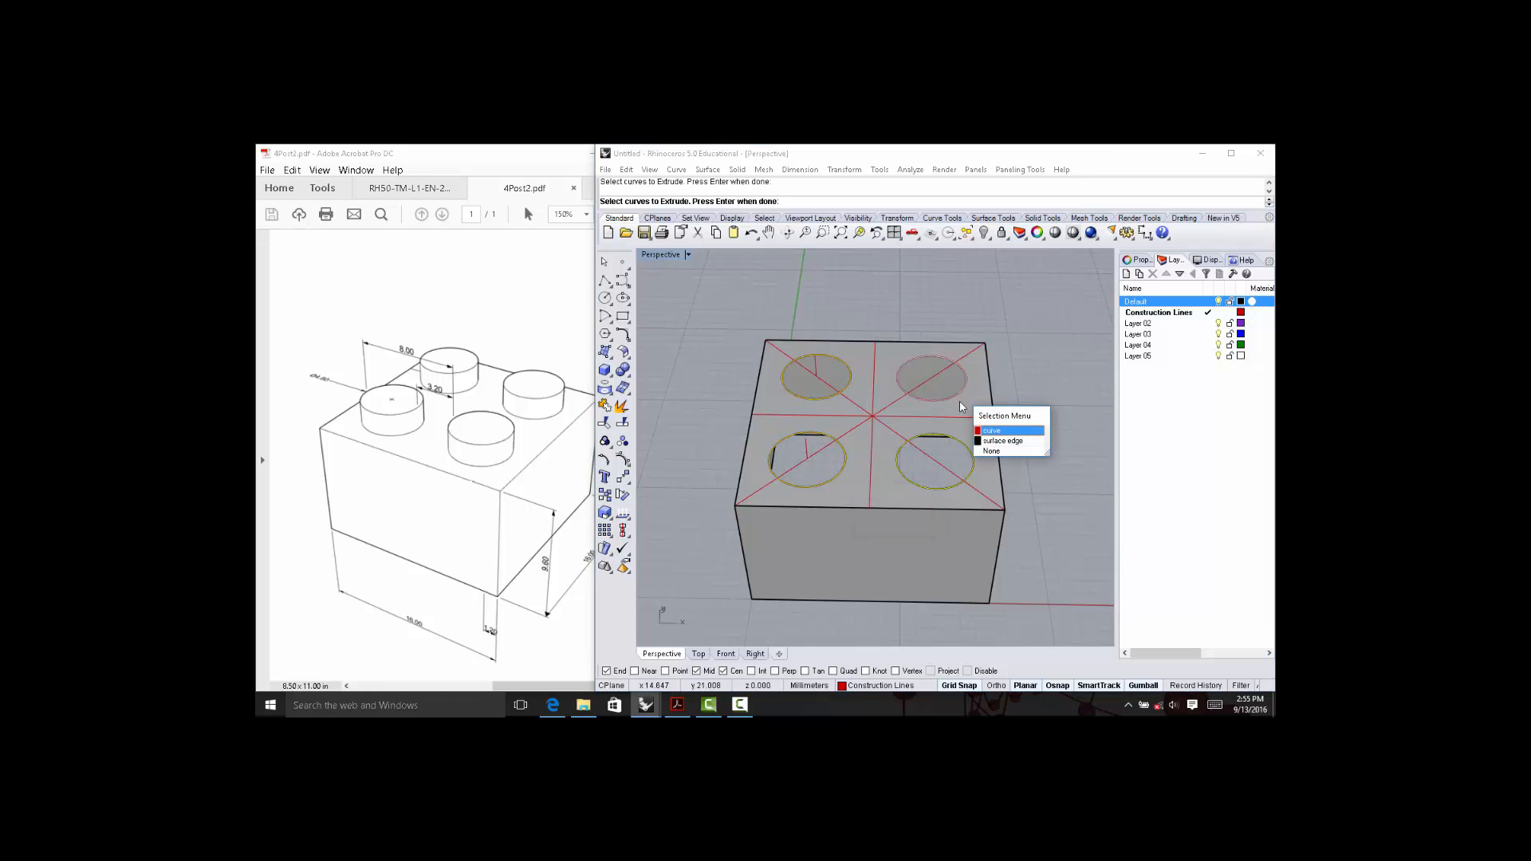
click(995, 431)
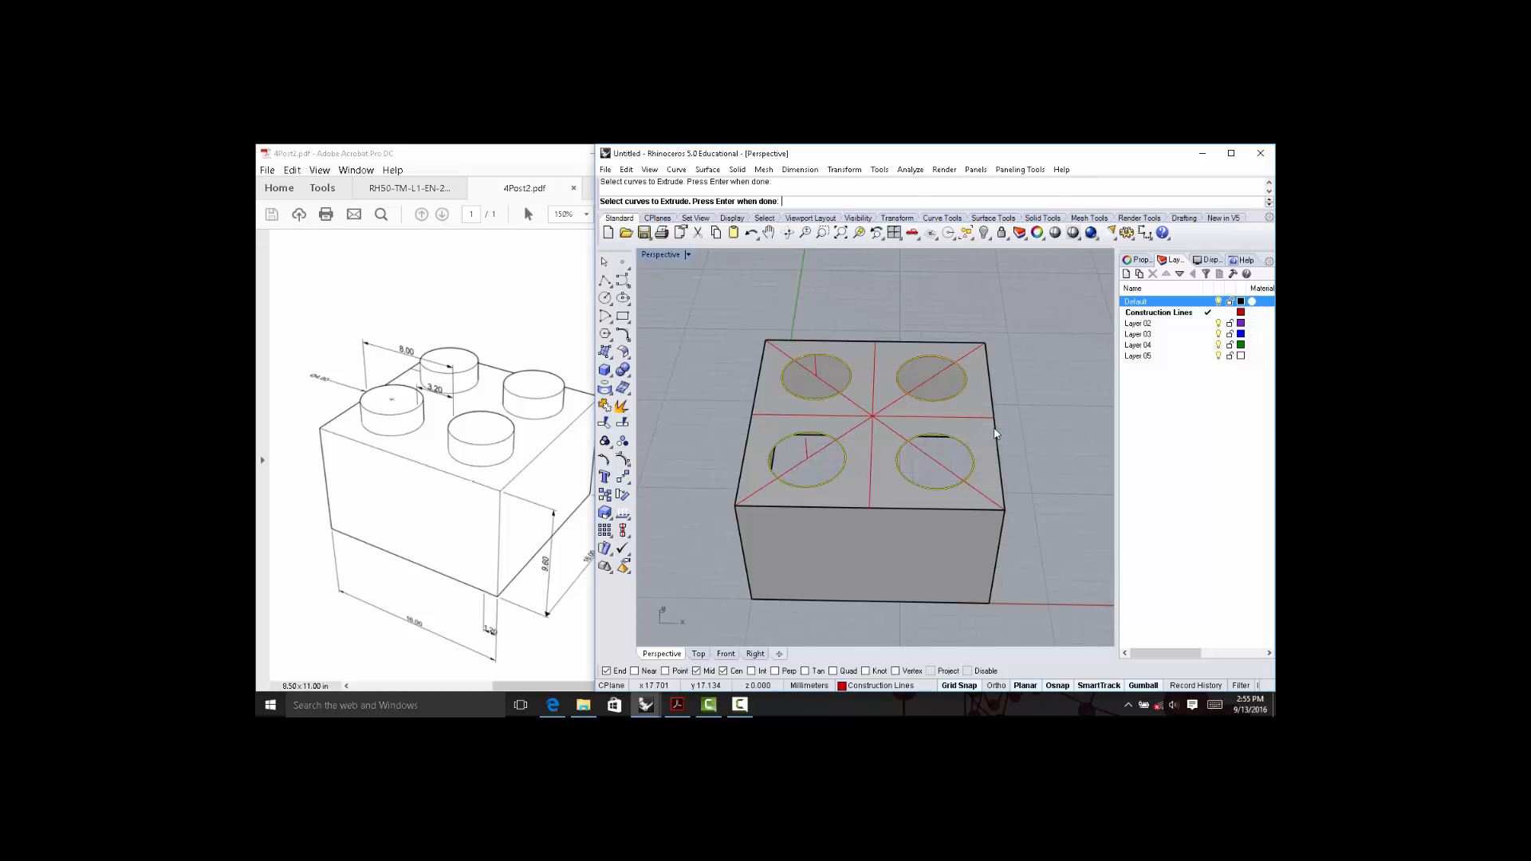
key(Return)
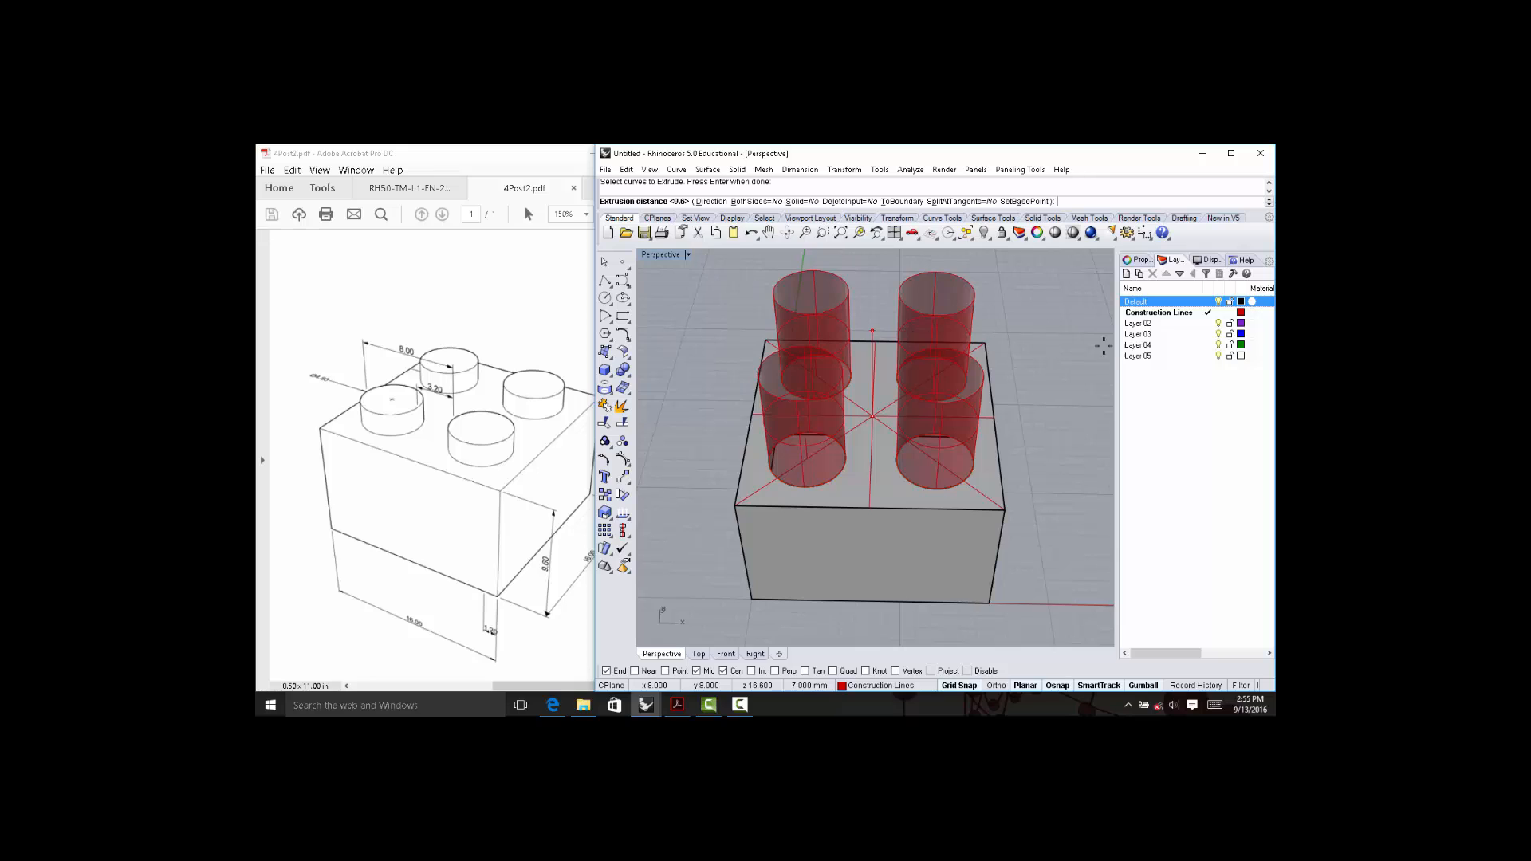
click(1207, 302)
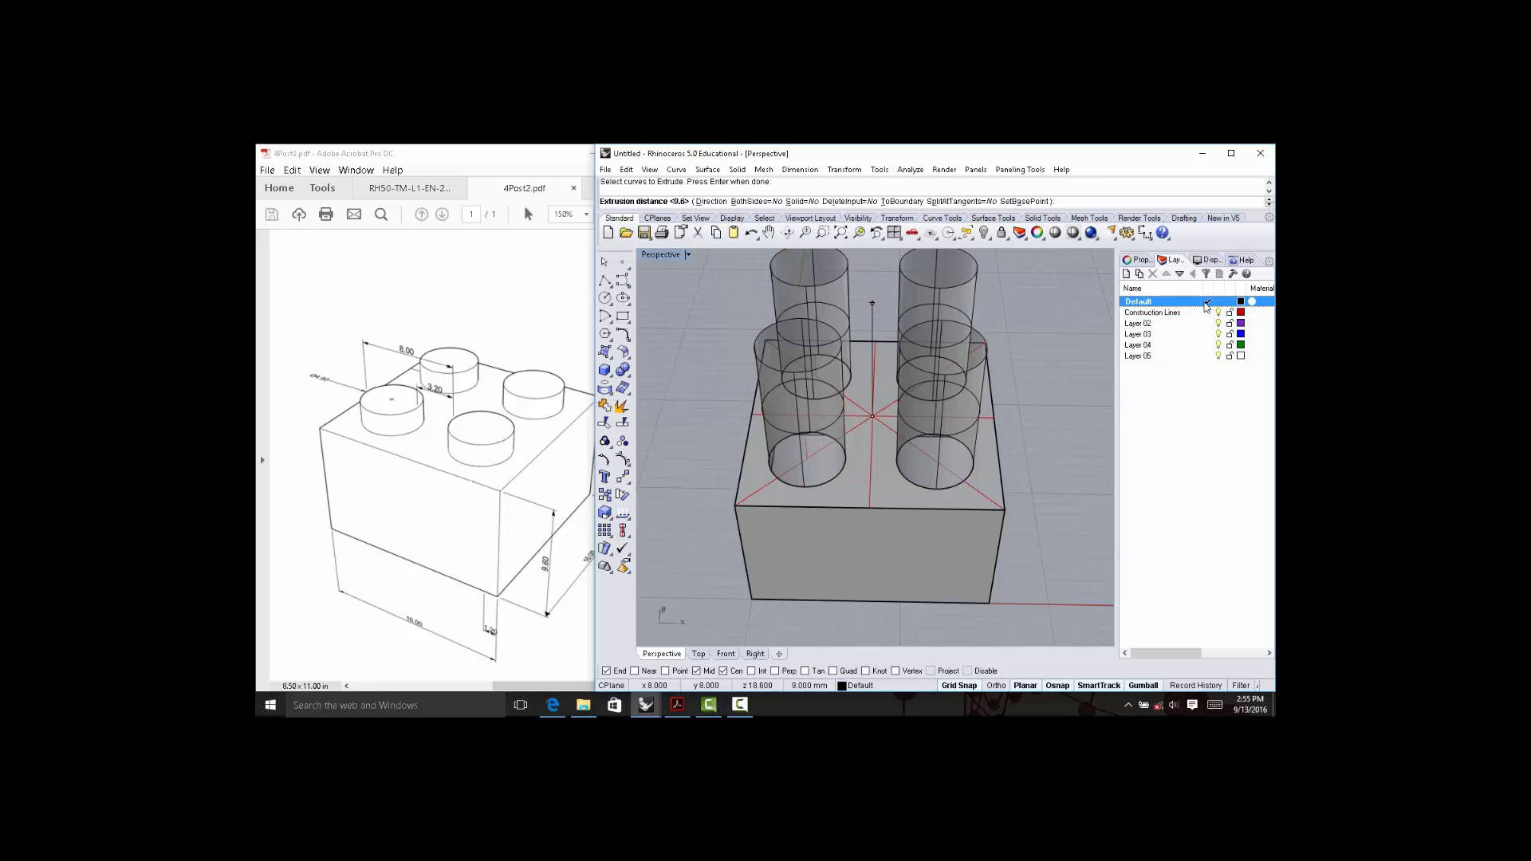
mouse_move(887, 487)
right_down()
mouse_move(934, 390)
mouse_move(941, 471)
right_up()
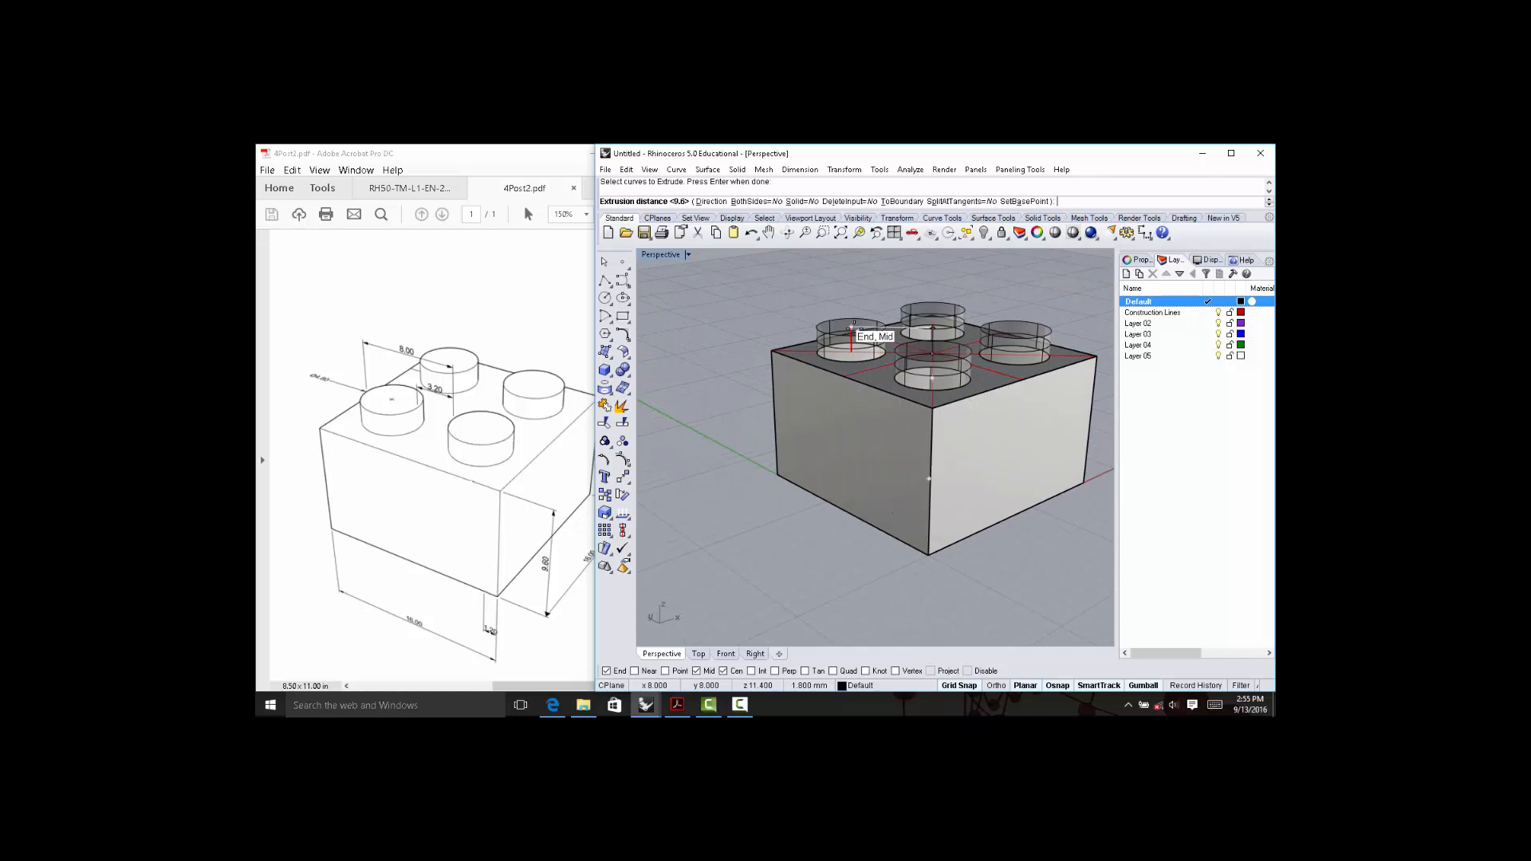
scroll(852, 327, up, 3)
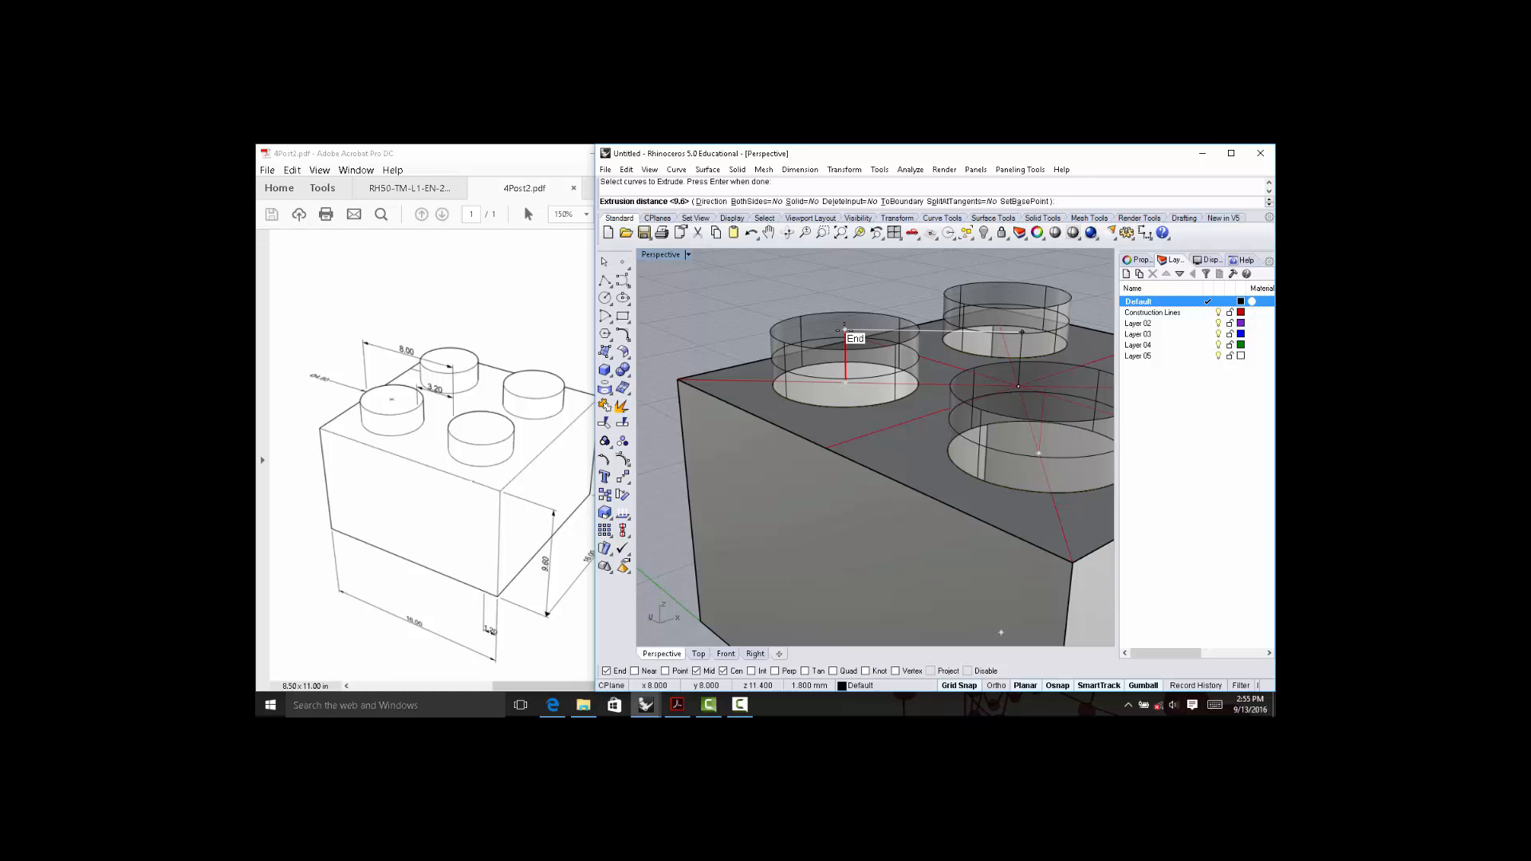
click(844, 329)
Close the tops of the four posts with PlanarSrf, using their upper circular edges.
right_drag(872, 328, 1012, 421)
scroll(1011, 447, down, 3)
right_drag(1013, 476, 992, 425)
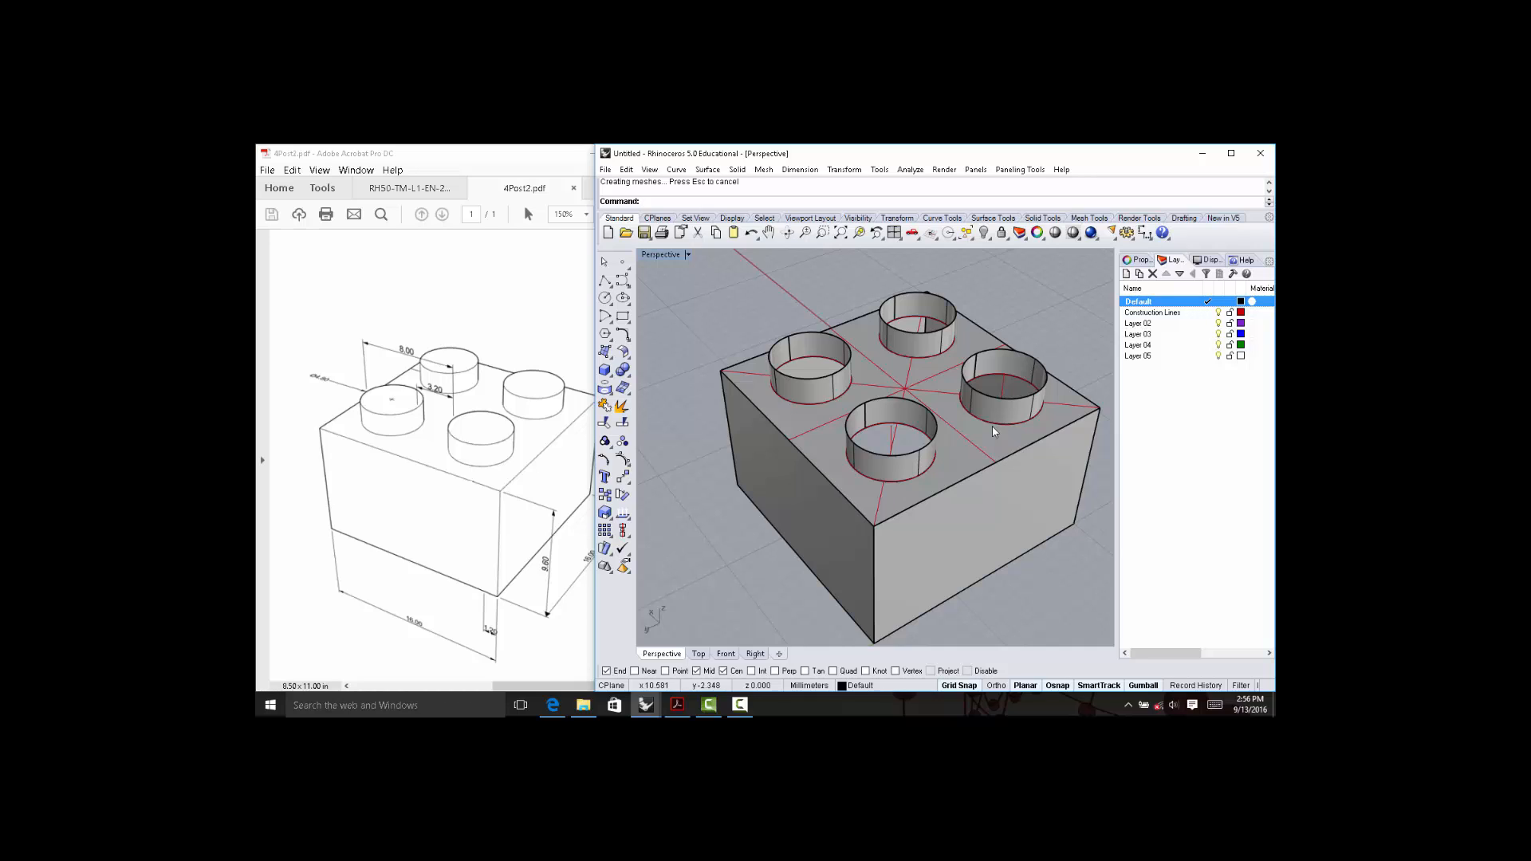
text(PlanarS)
key(Return)
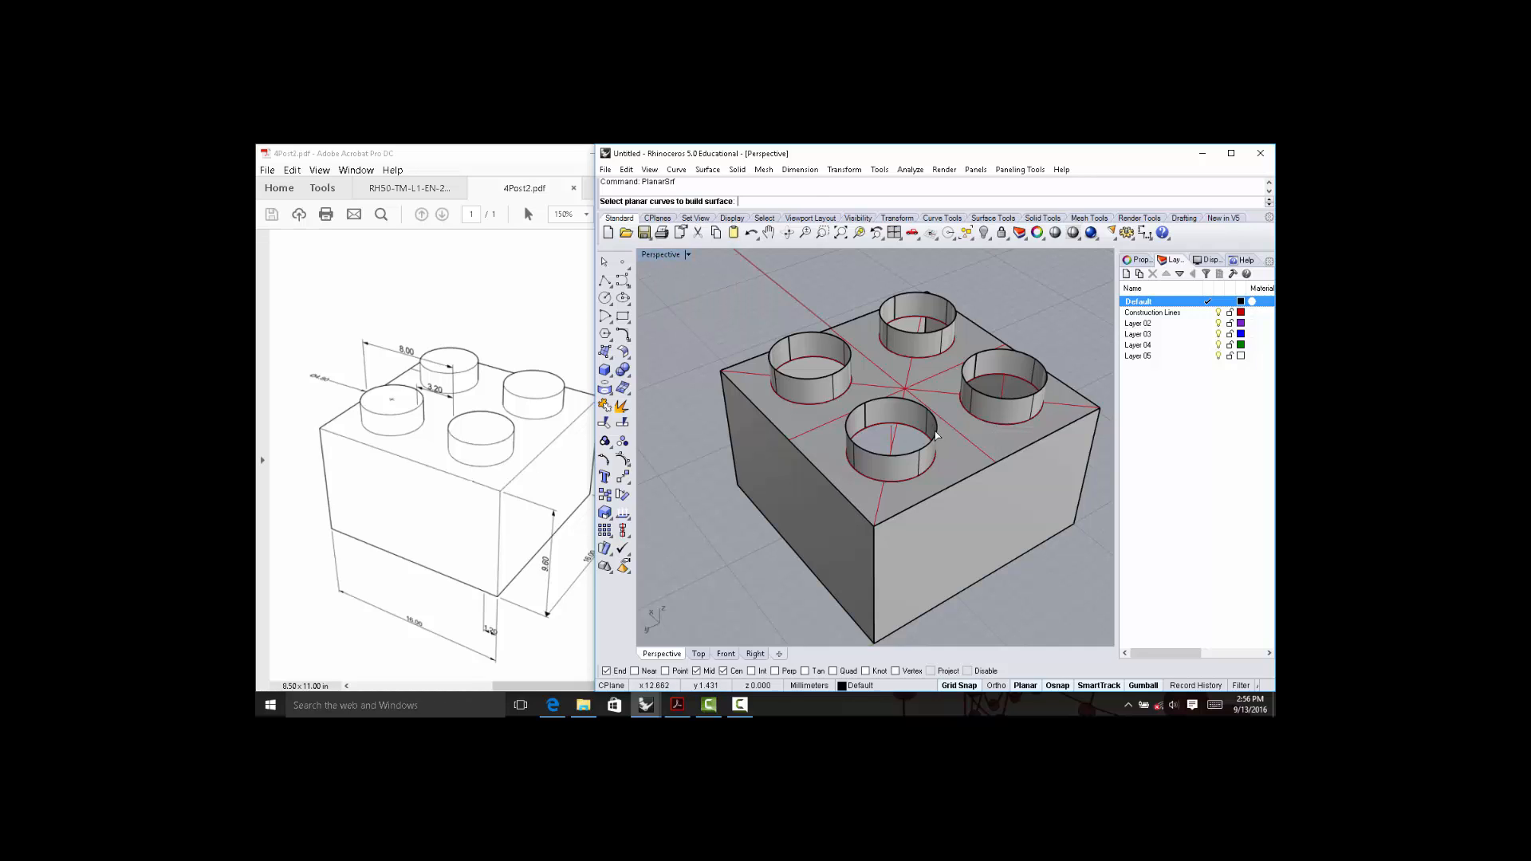
click(936, 433)
click(993, 399)
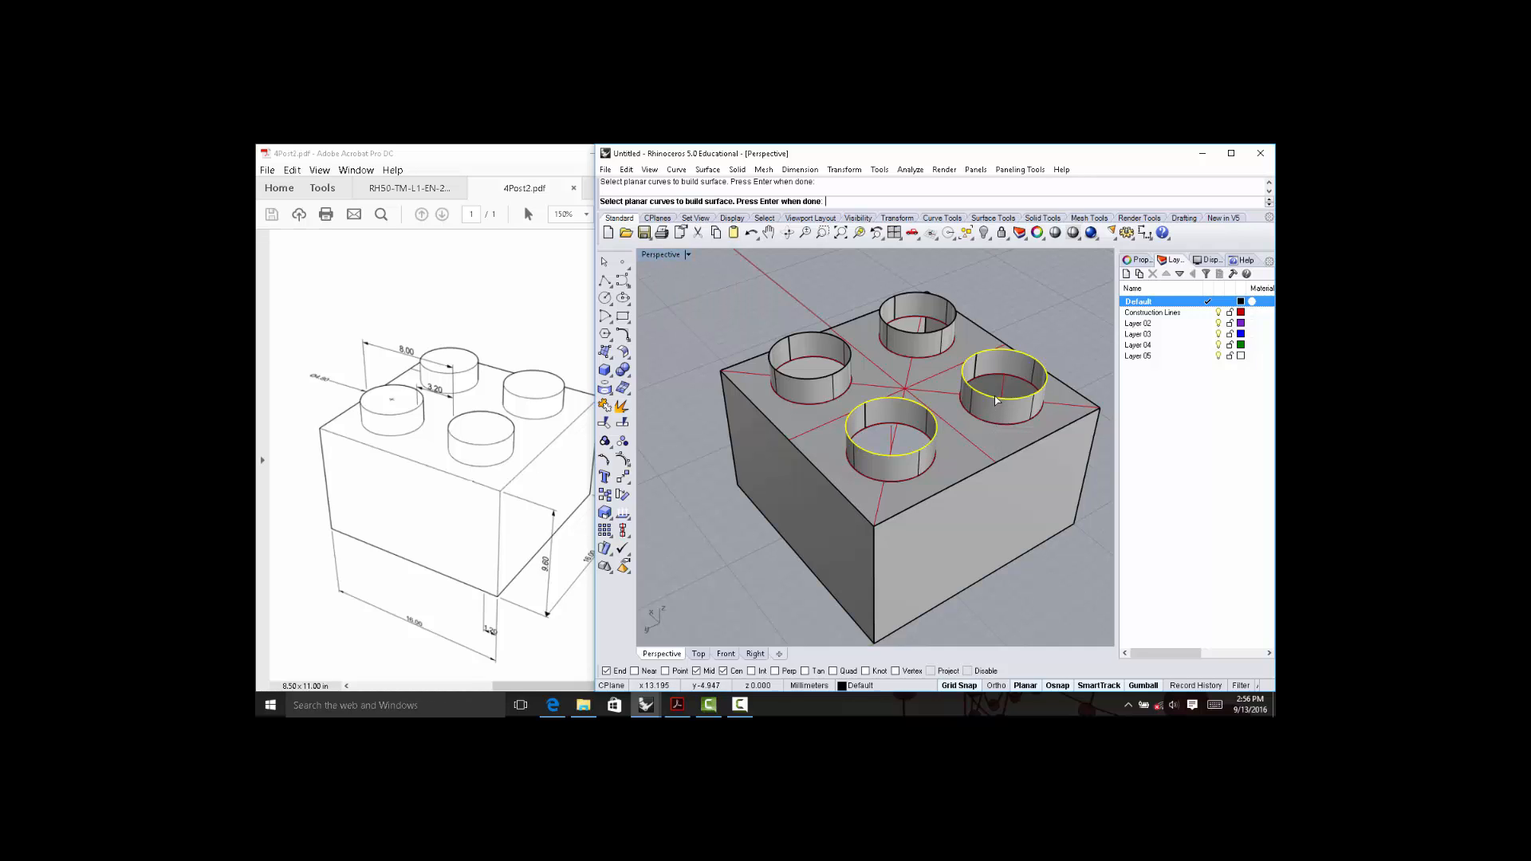
click(929, 336)
click(847, 369)
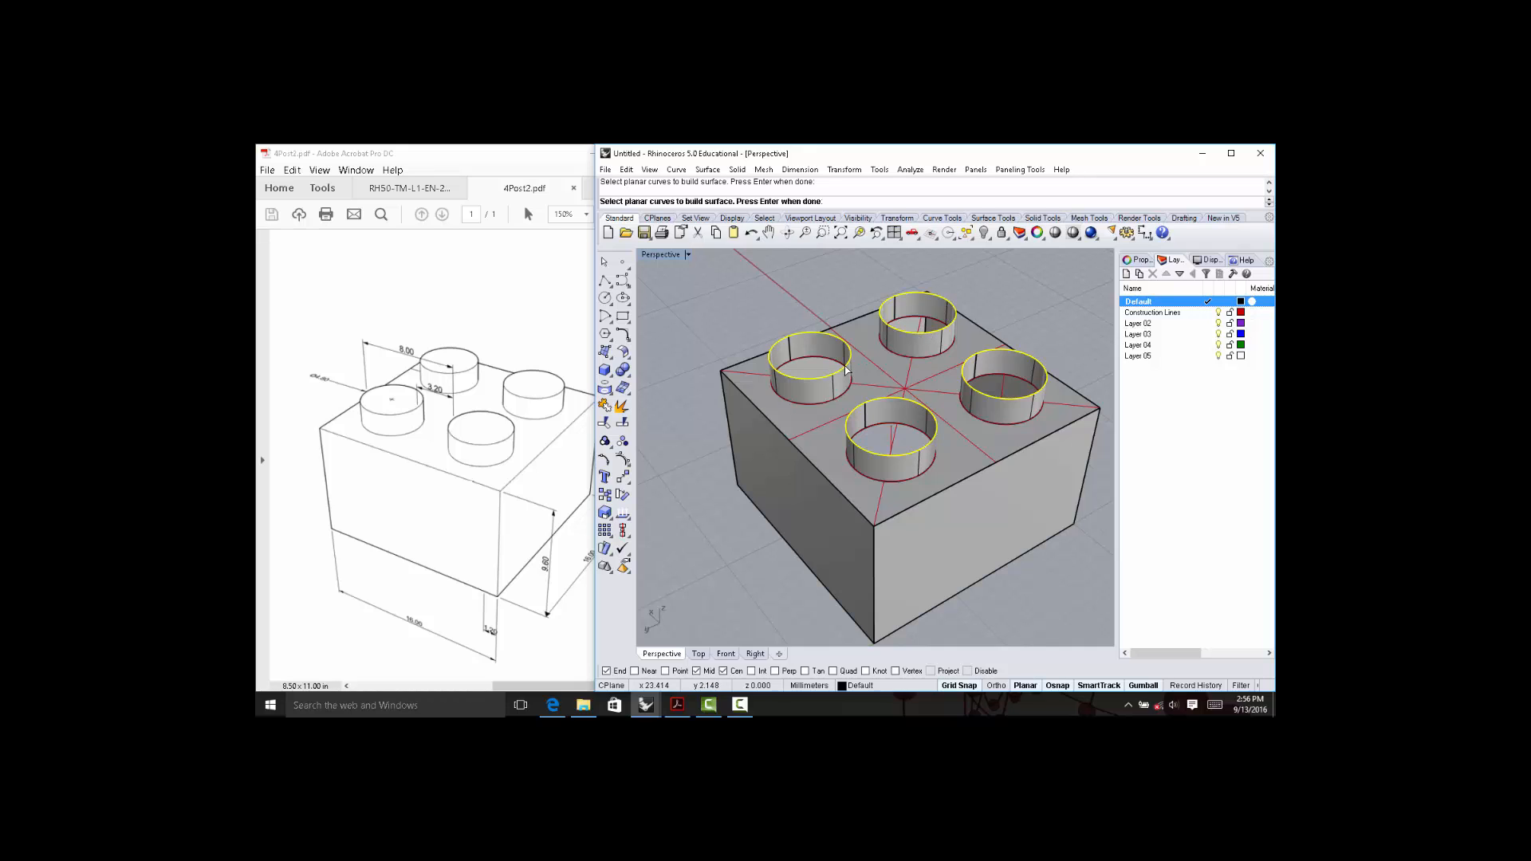
key(Return)
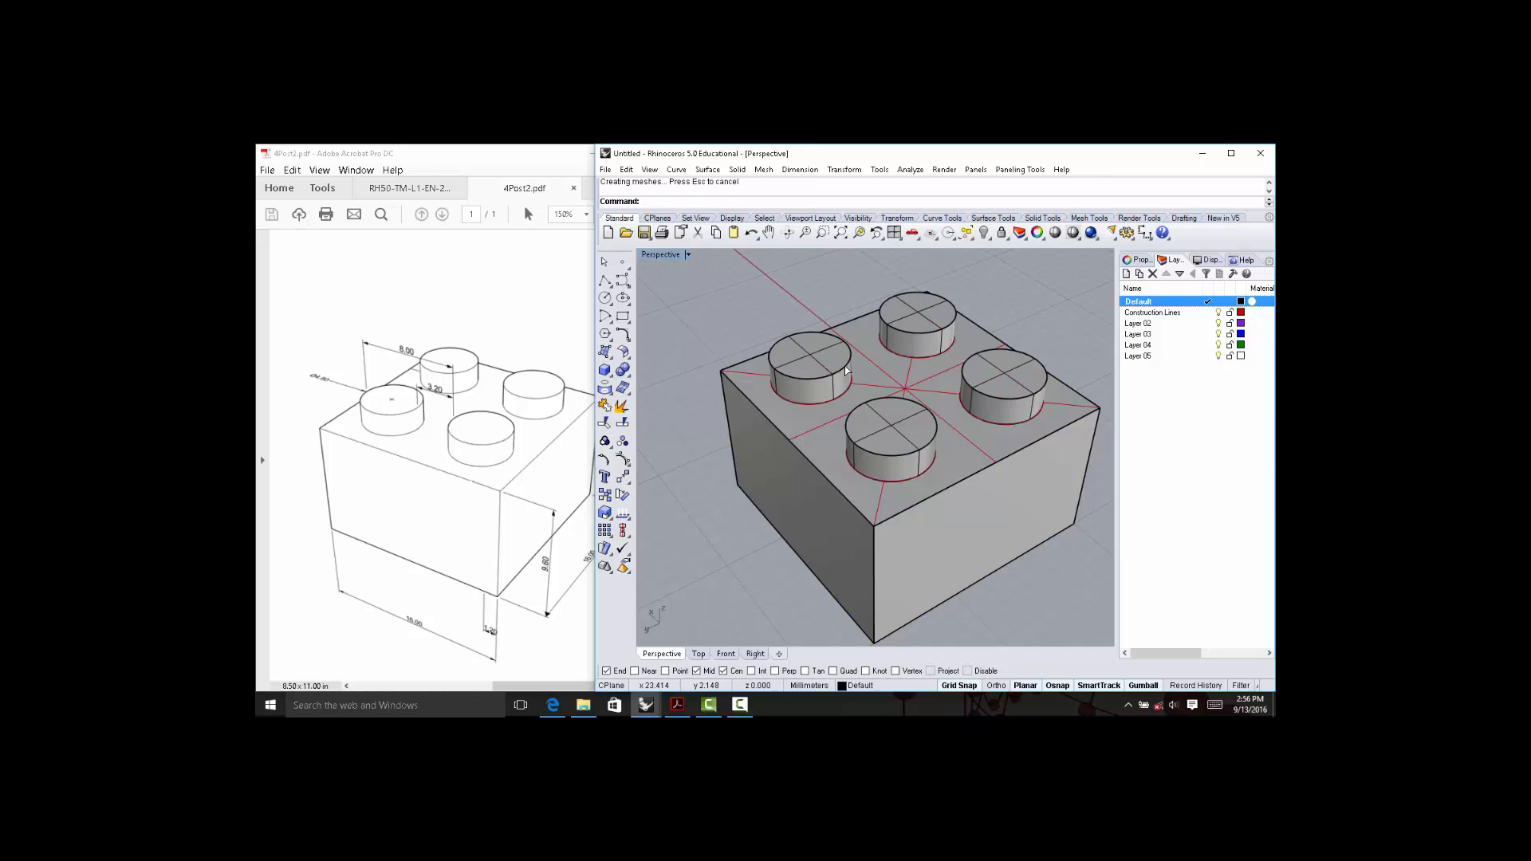
Close the box's open underside with PlanarSrf, using the base rectangle curve as the boundary.
right_drag(1002, 529, 1002, 359)
scroll(1003, 454, down, 7)
shift+right_drag(1003, 454, 927, 490)
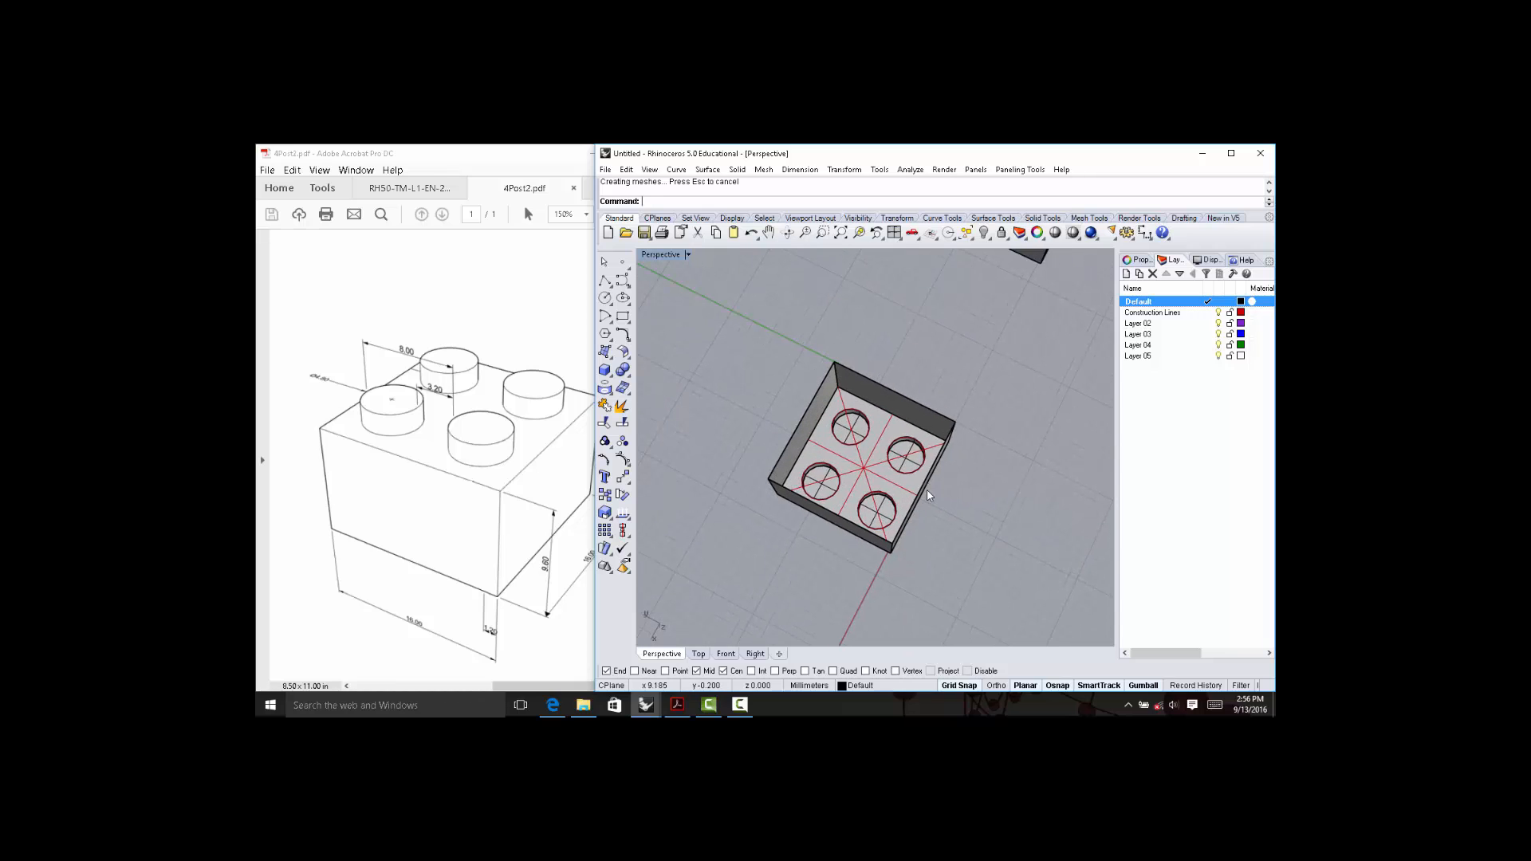
text(PlanarS)
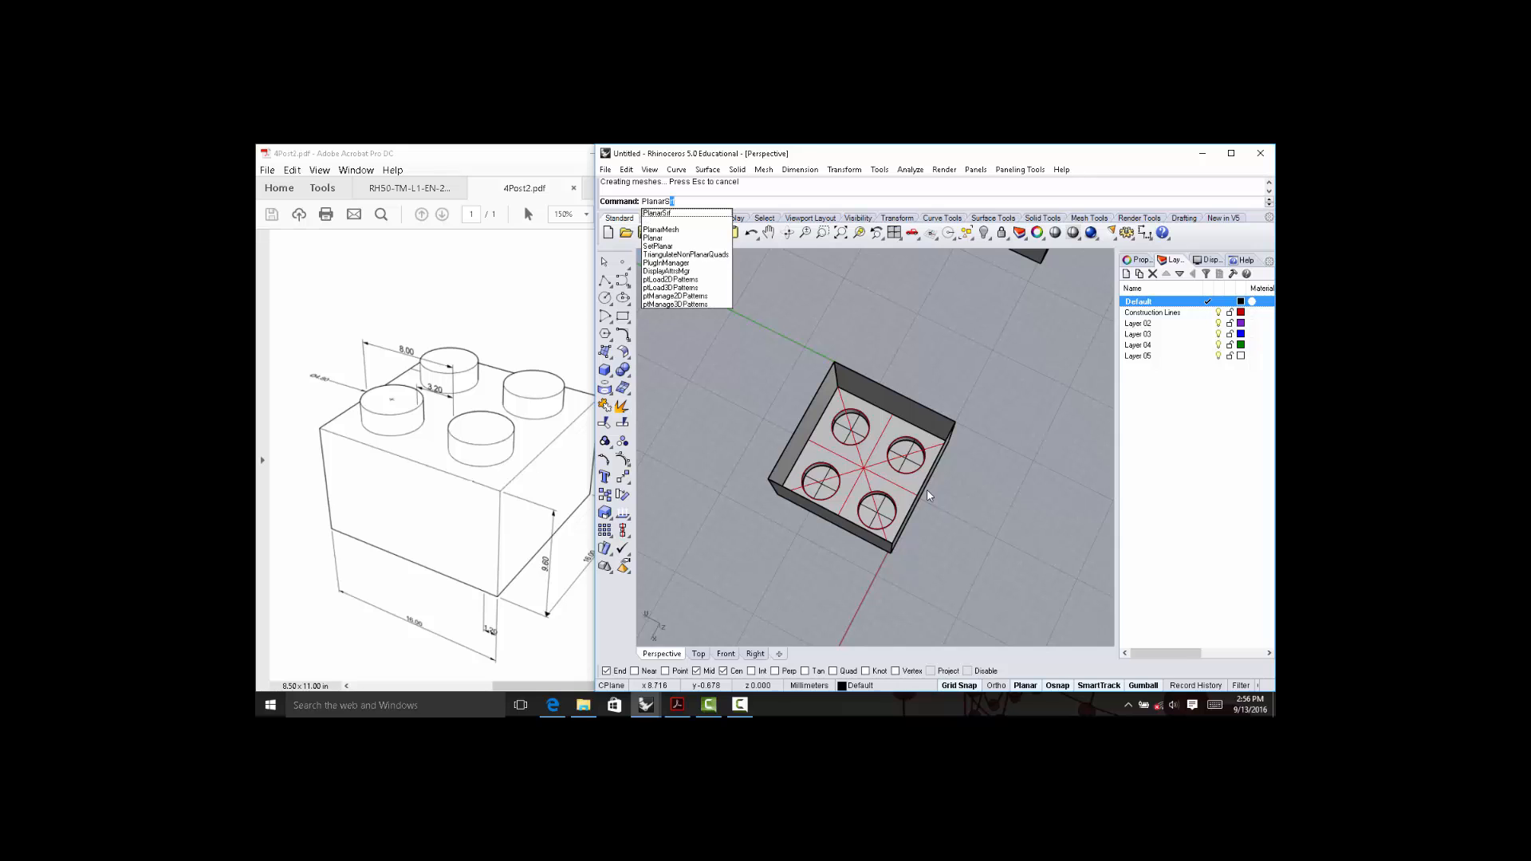
key(Return)
right_drag(927, 489, 922, 419)
click(925, 411)
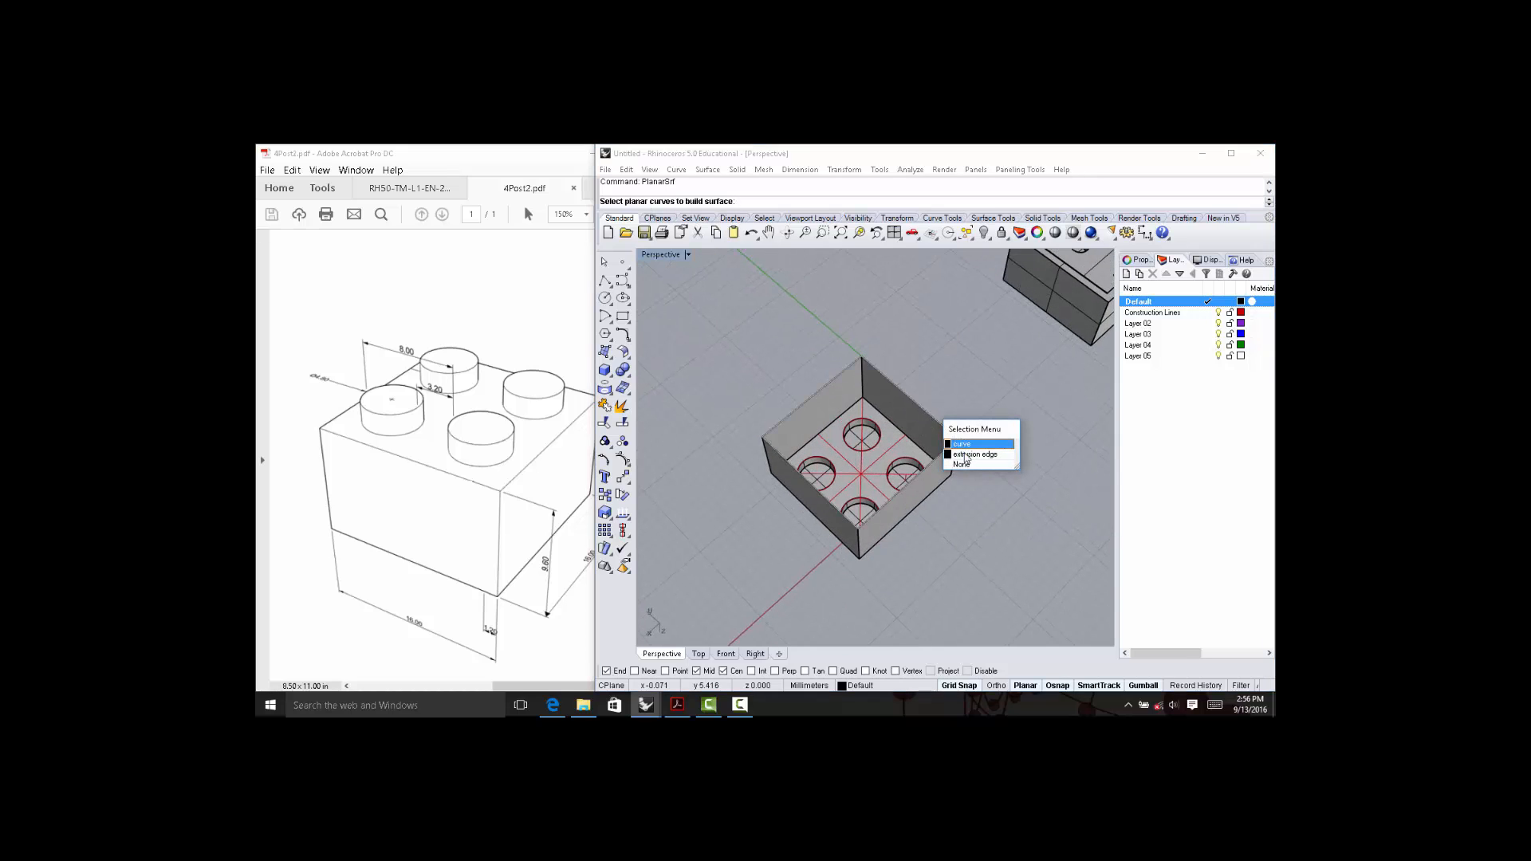
click(966, 445)
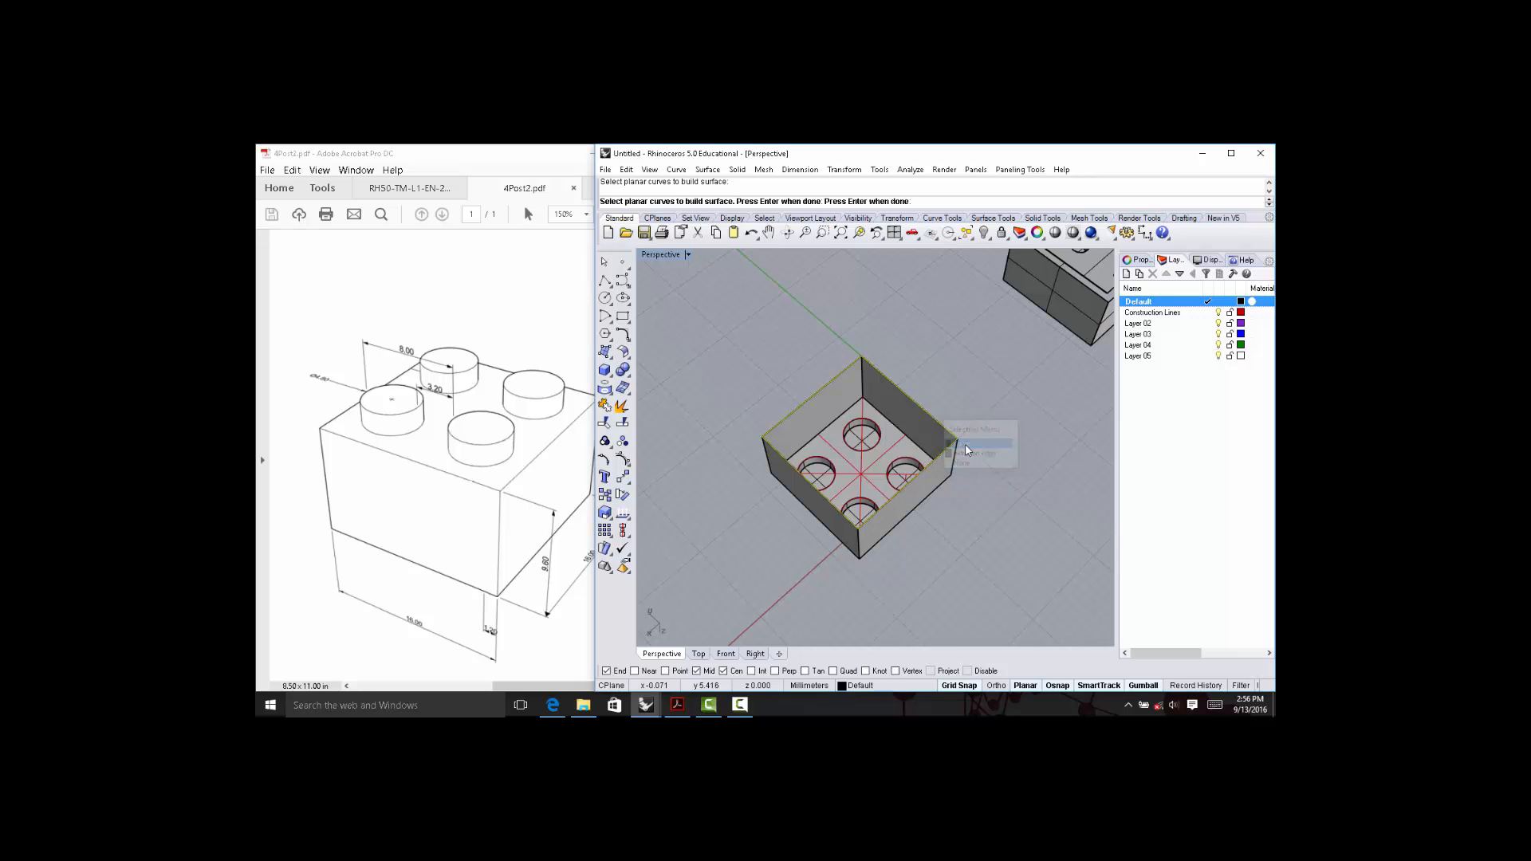
key(Return)
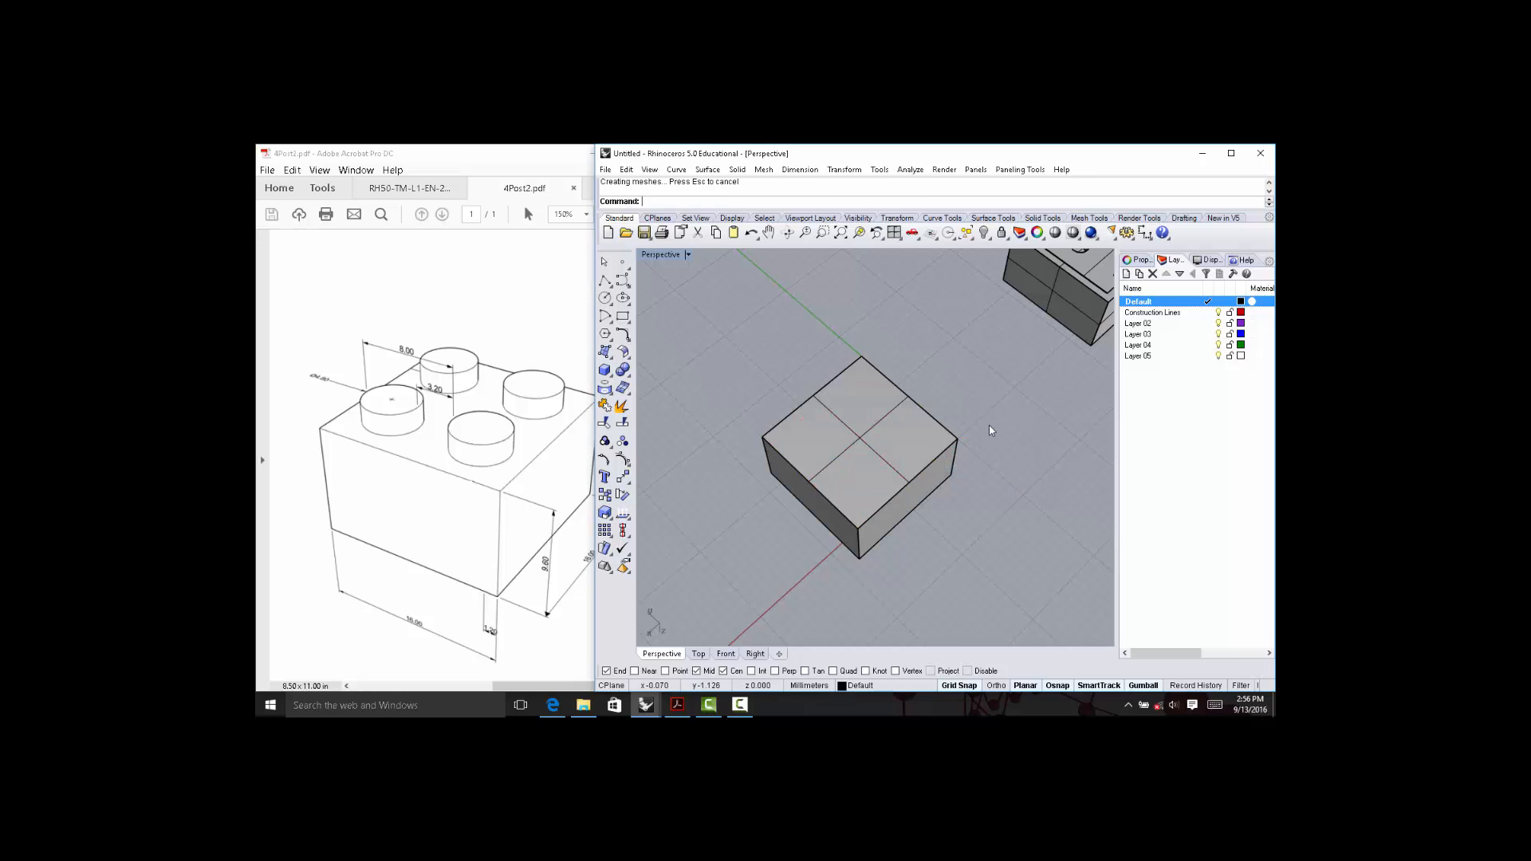
Hide the Construction Lines layer and join all of the brick's surfaces and extrusions into one polysurface.
right_drag(991, 424, 987, 475)
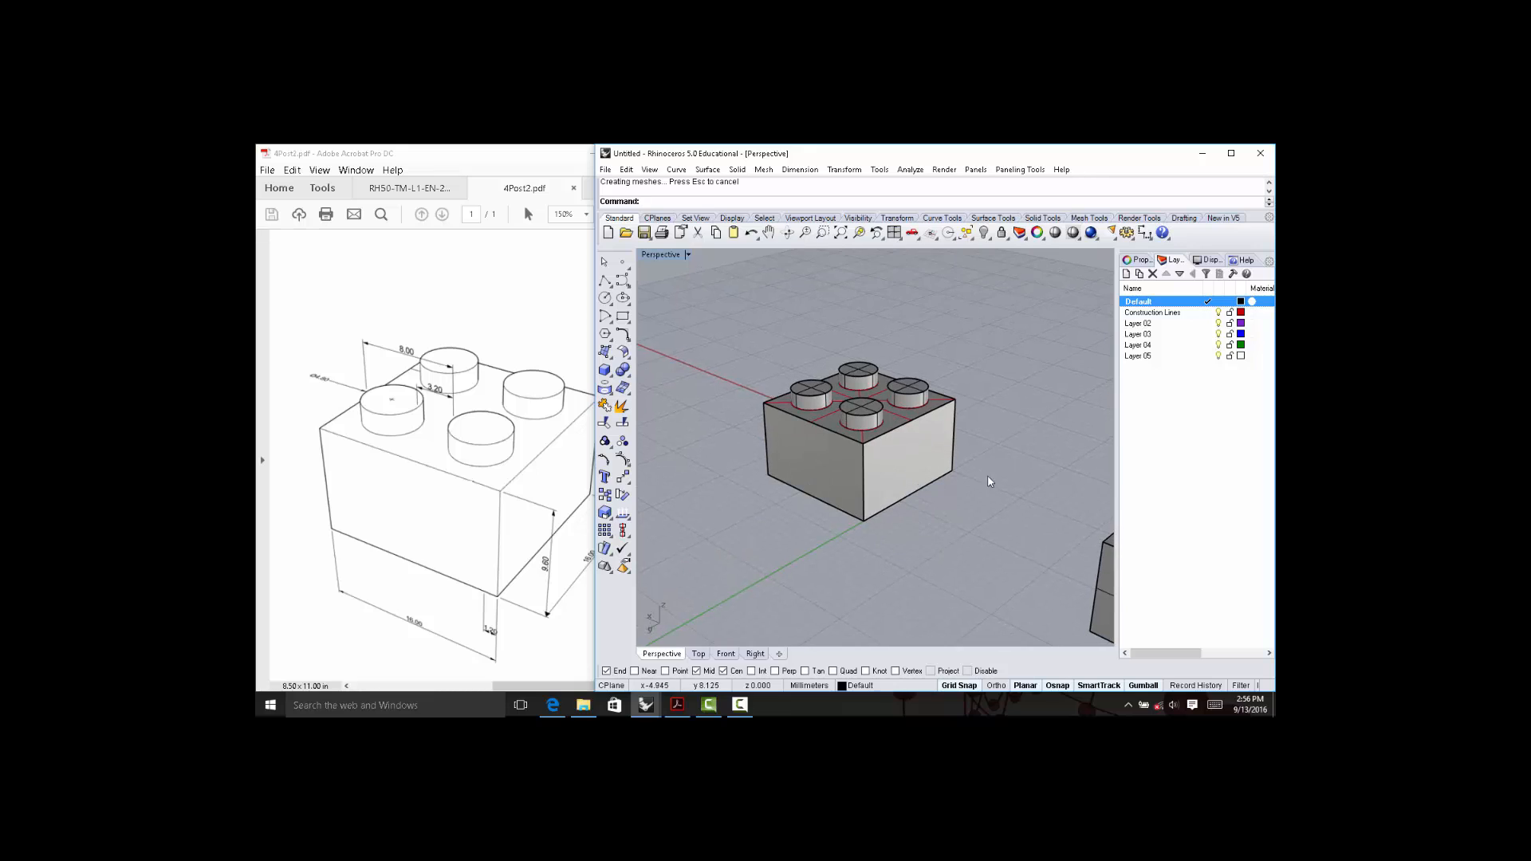
click(1214, 313)
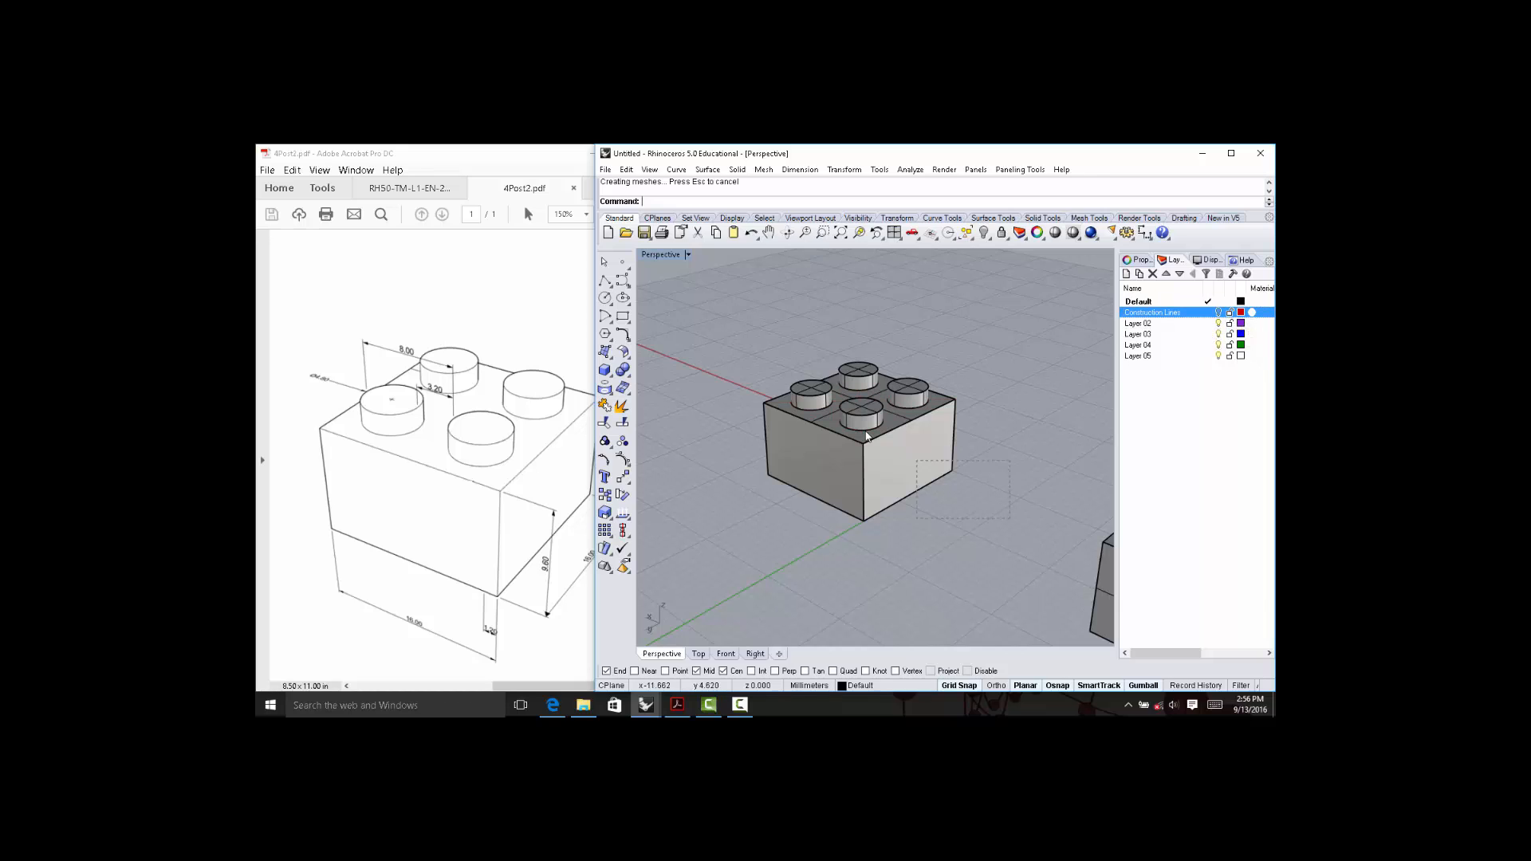
drag(729, 323, 729, 321)
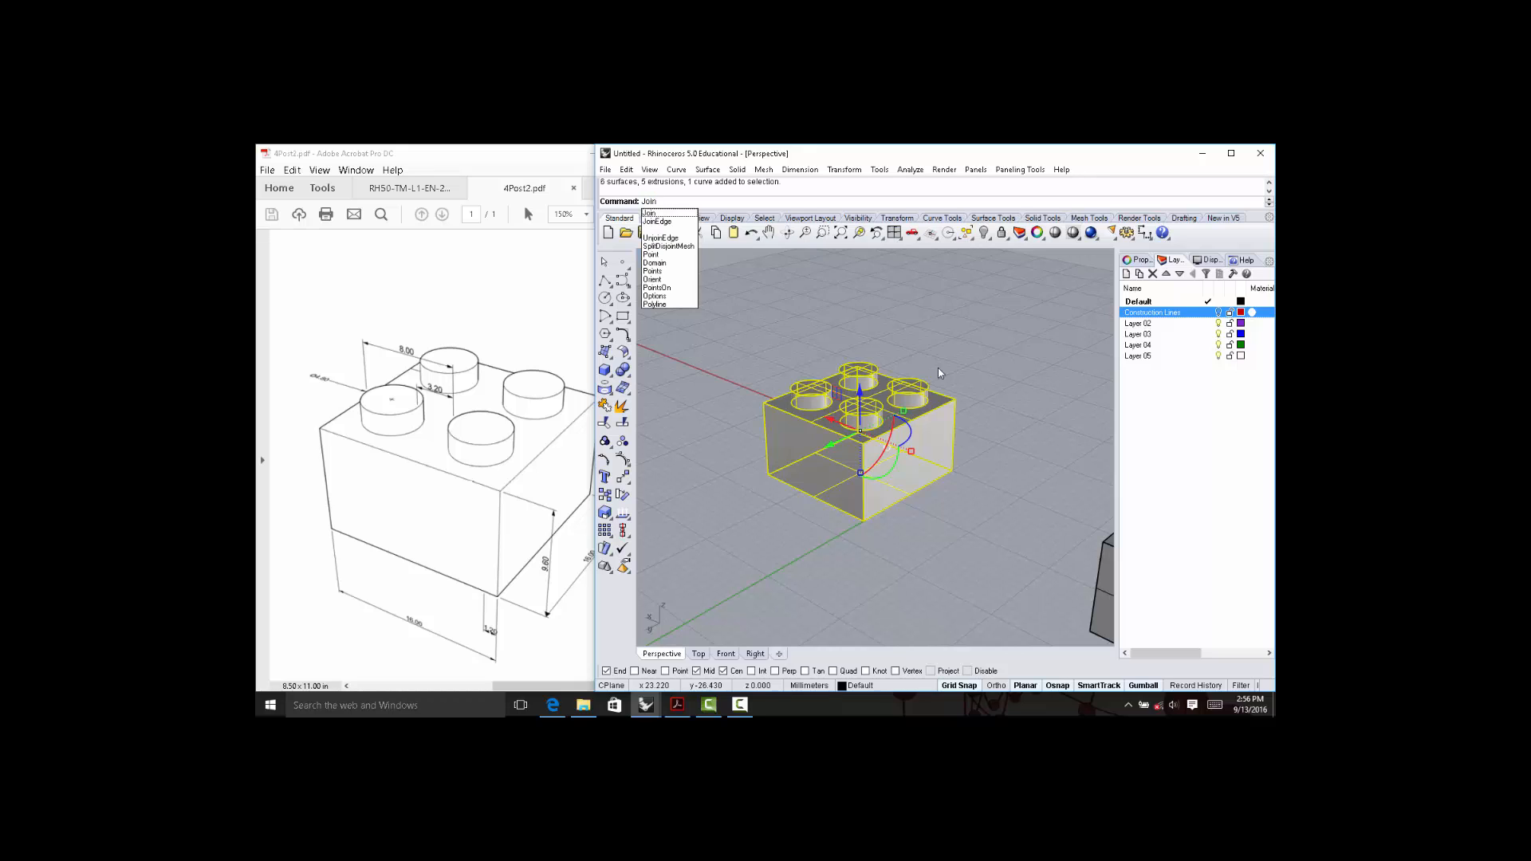
key(Return)
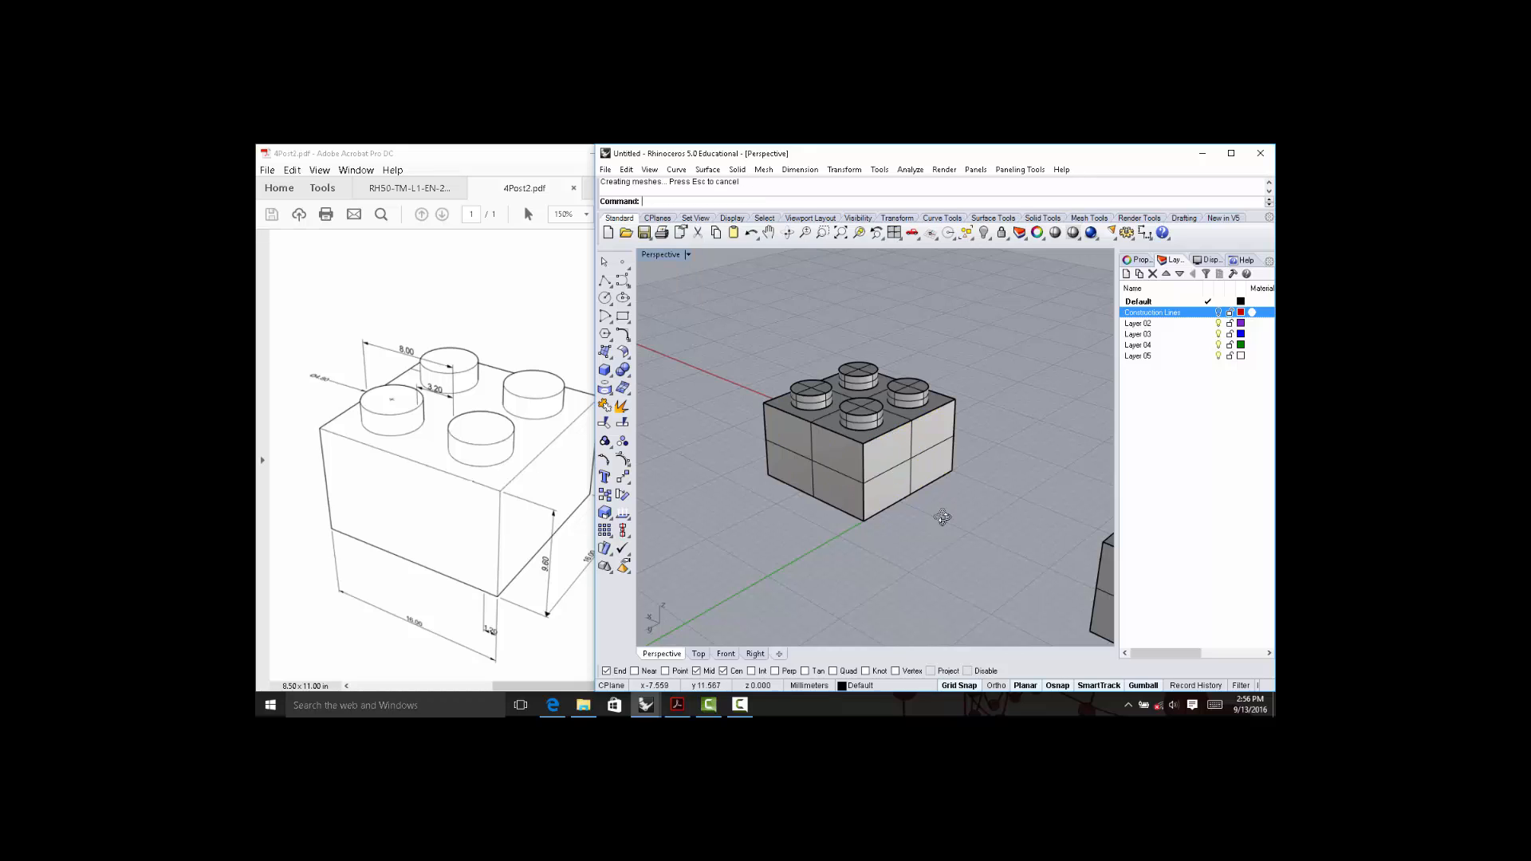
right_drag(971, 366, 962, 330)
click(865, 477)
click(1019, 530)
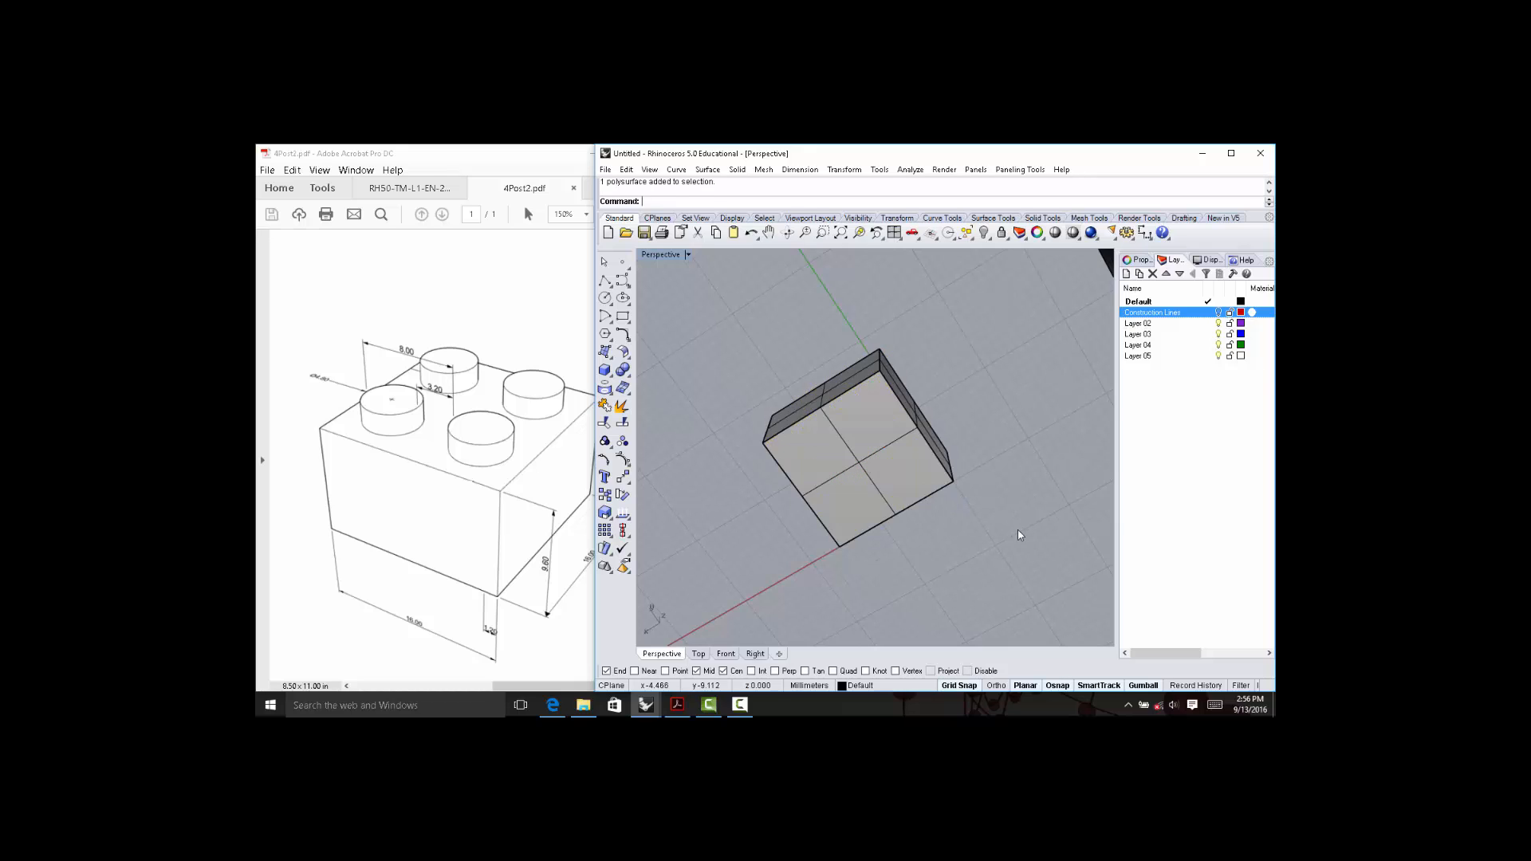
Try to close the joined brick polysurface with the Cap command.
right_drag(1019, 530, 1012, 447)
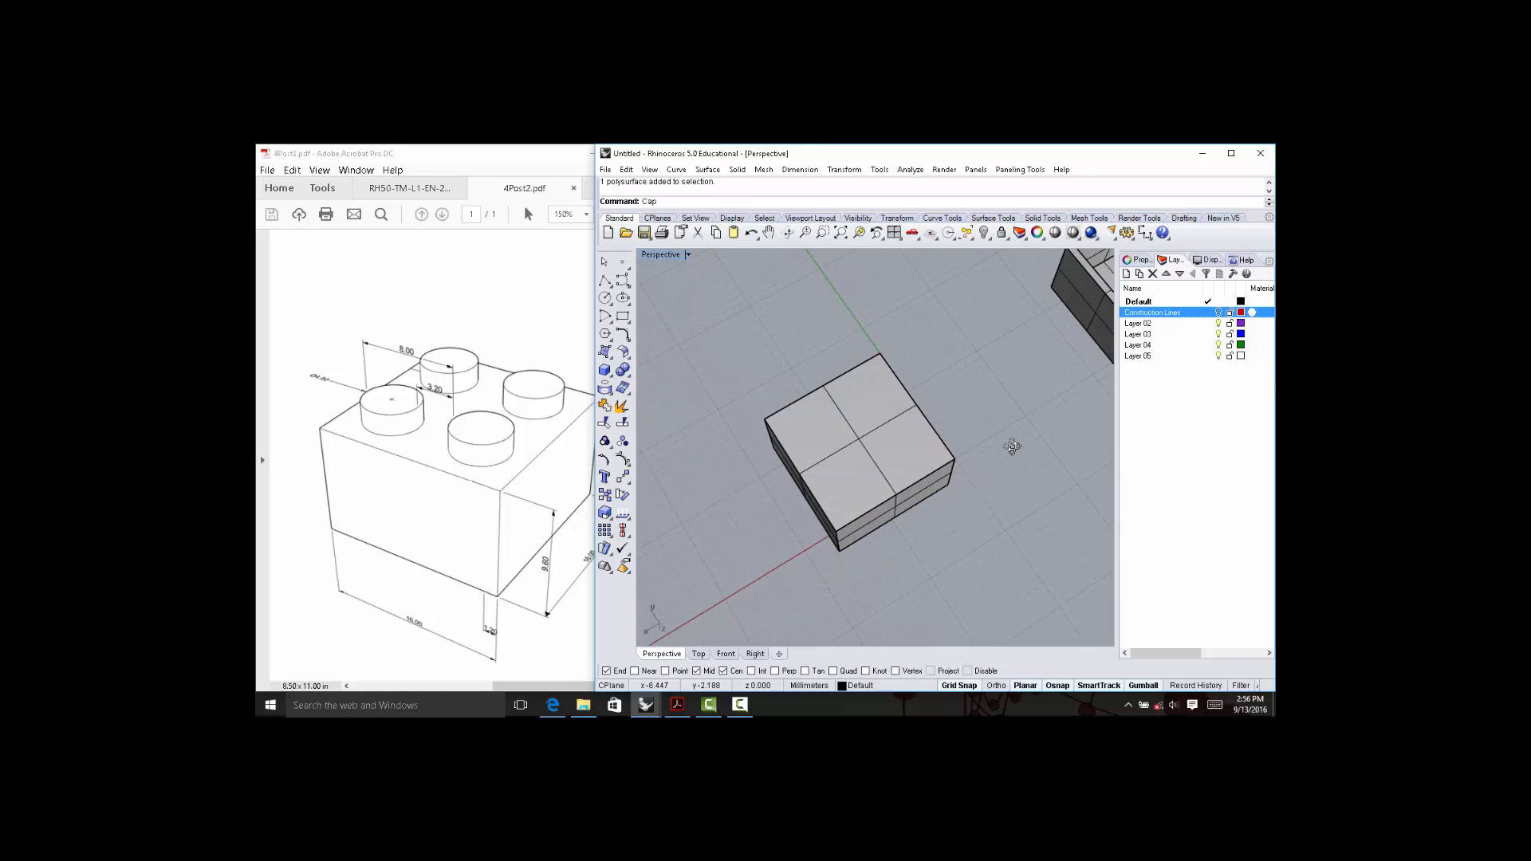
text(Cap)
key(Return)
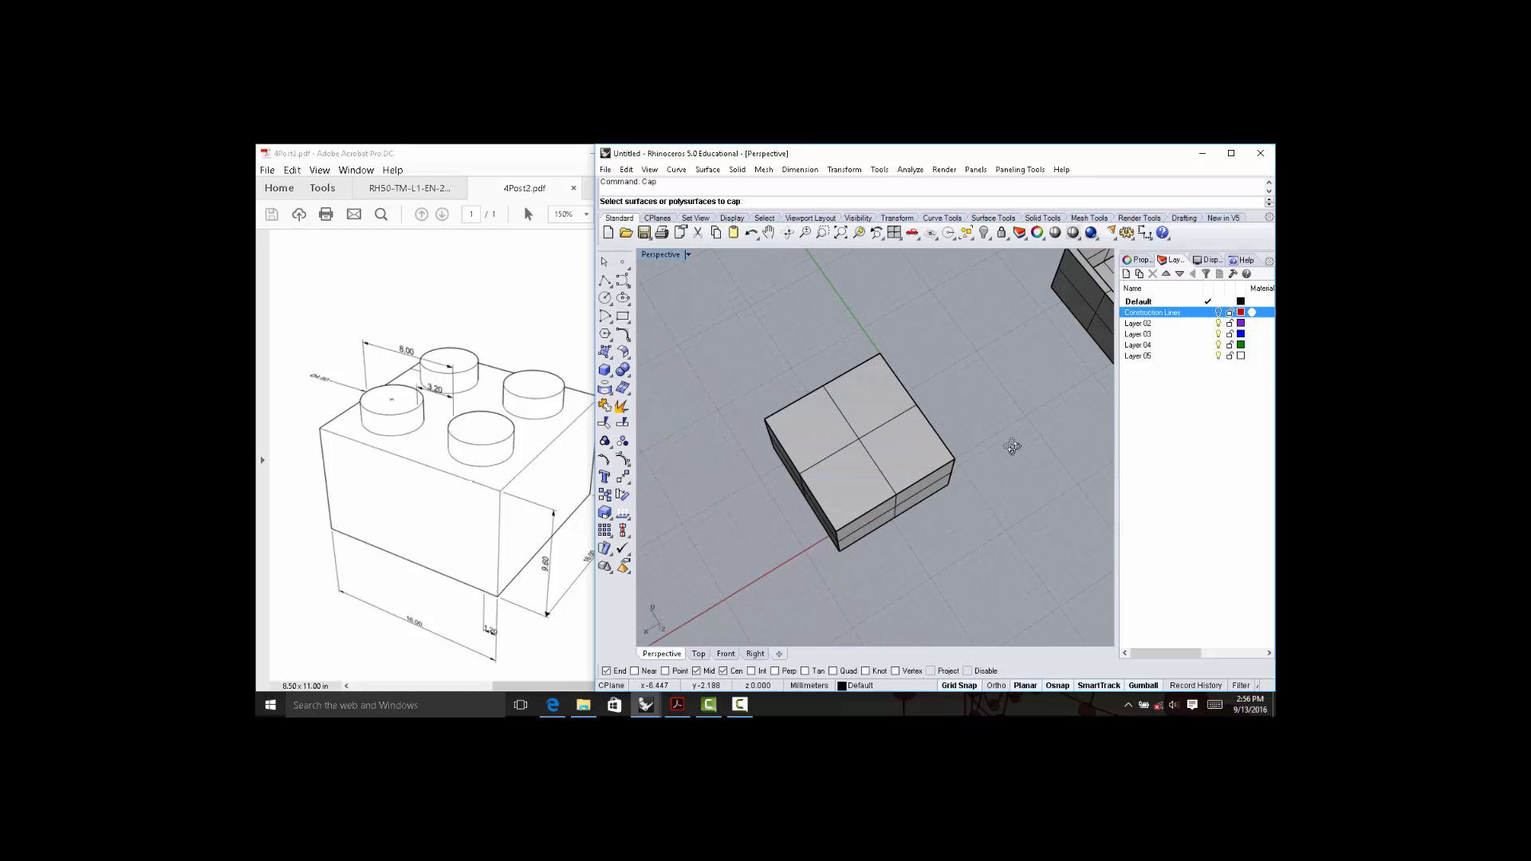
click(836, 460)
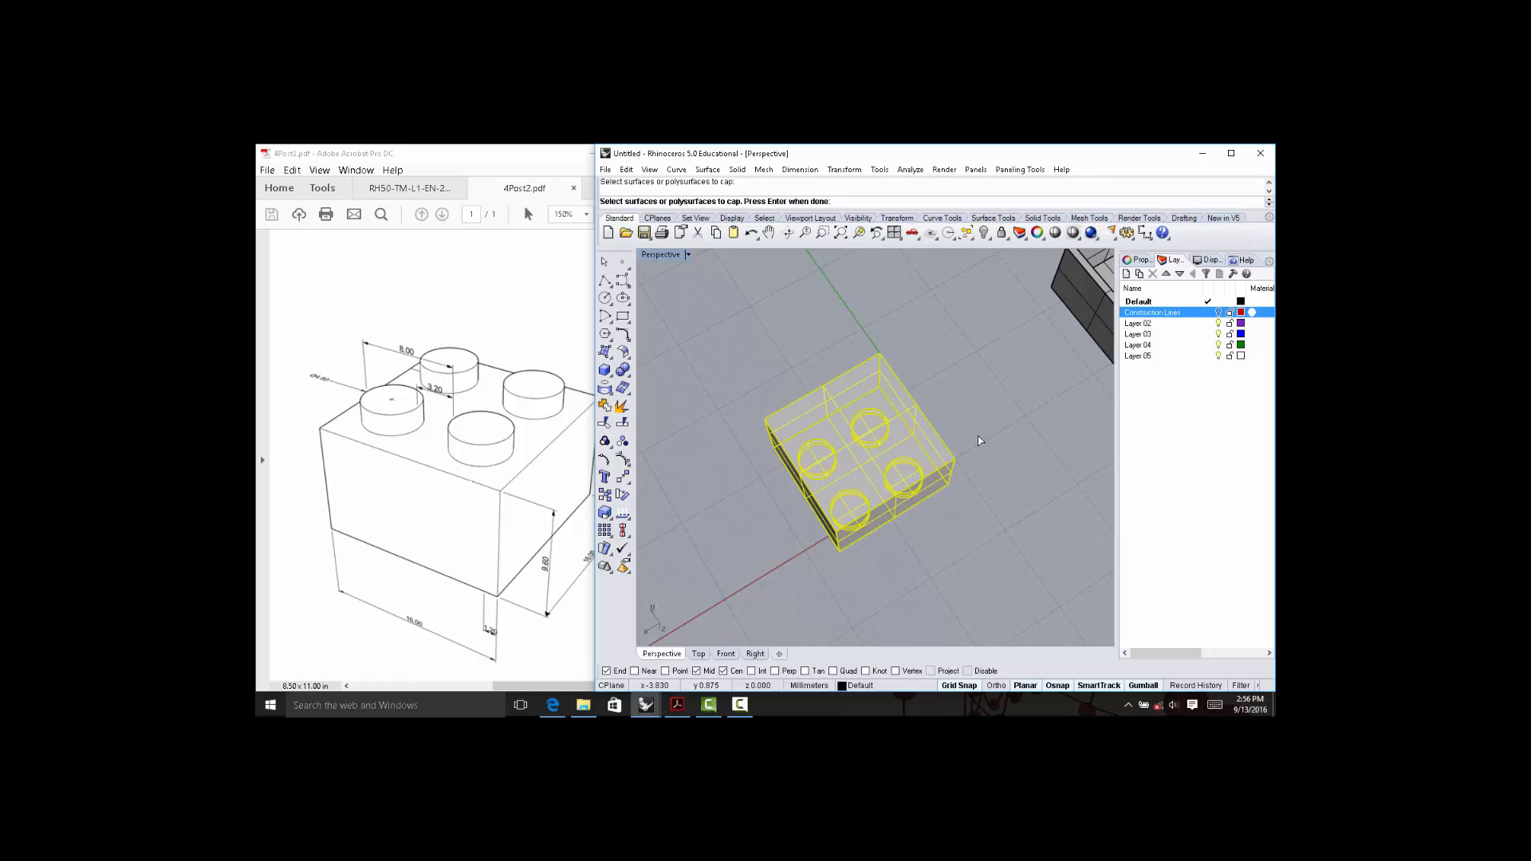
key(Return)
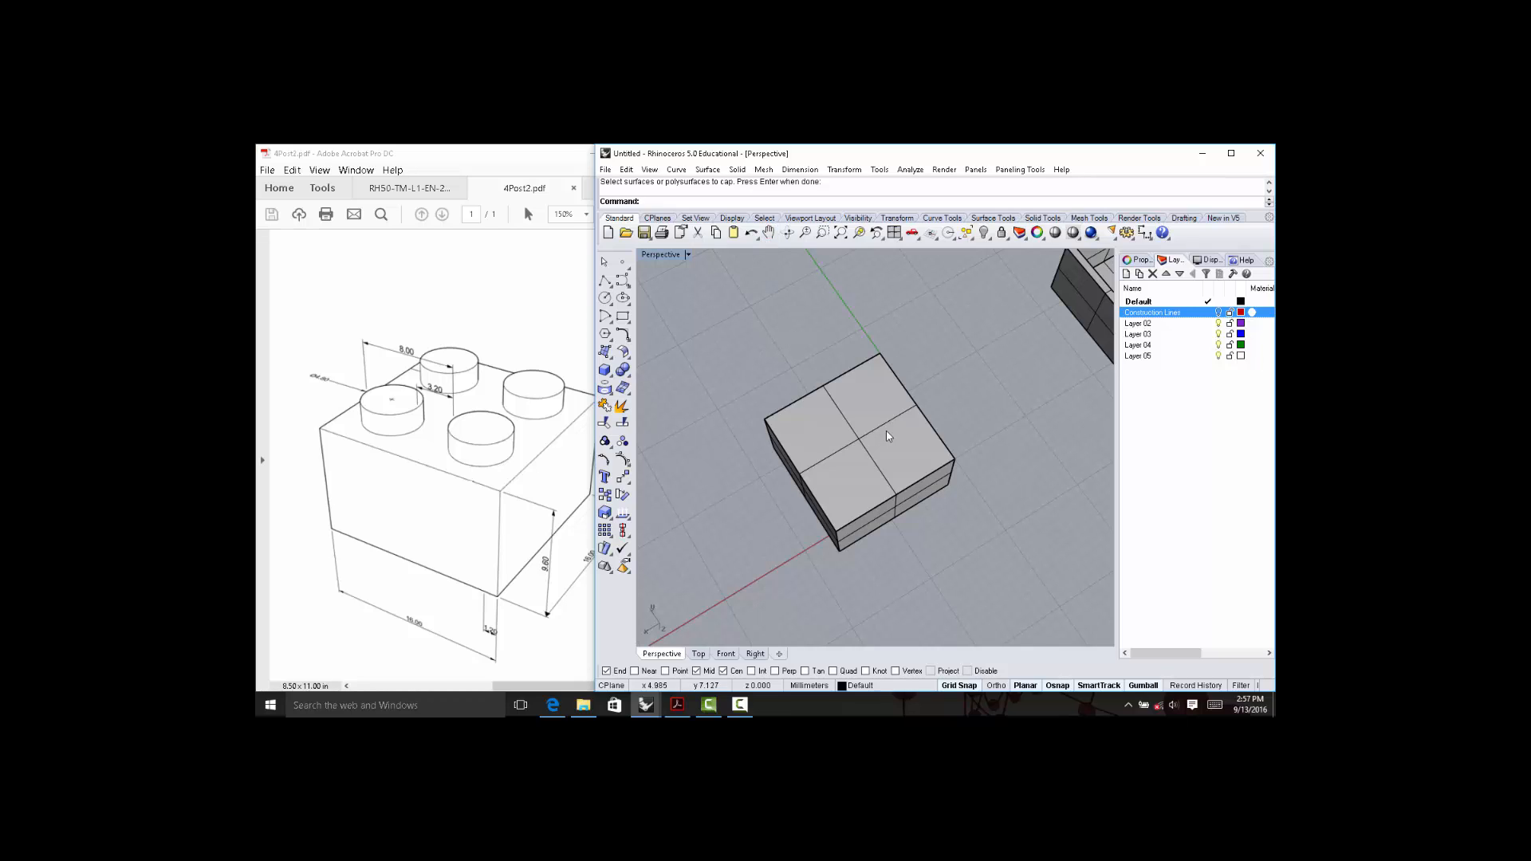
Shell the joined brick with a thickness of 1 mm, removing its bottom face.
text(Shell)
key(Return)
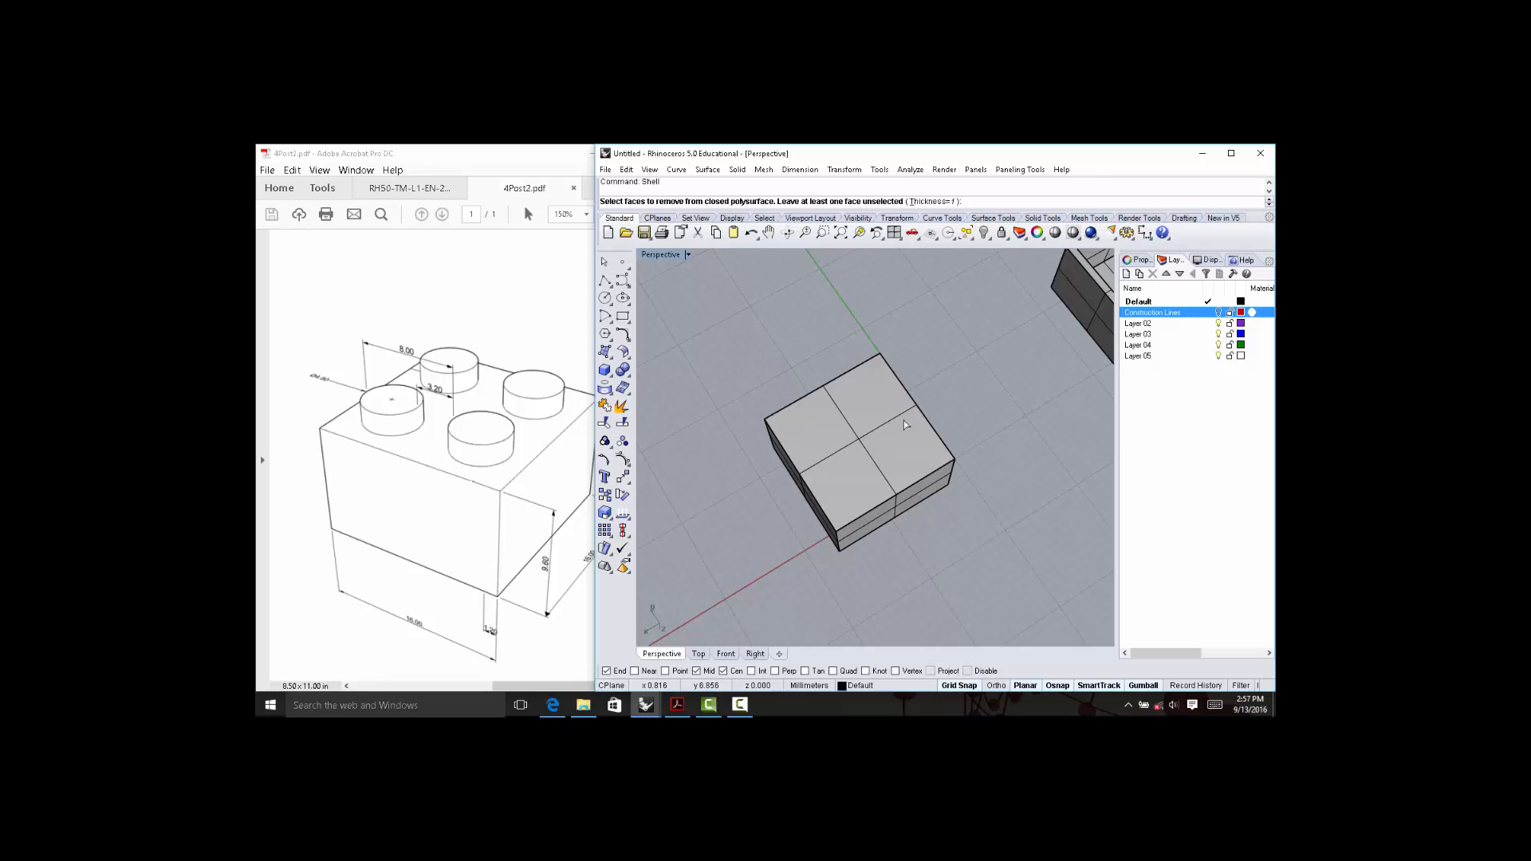
click(860, 447)
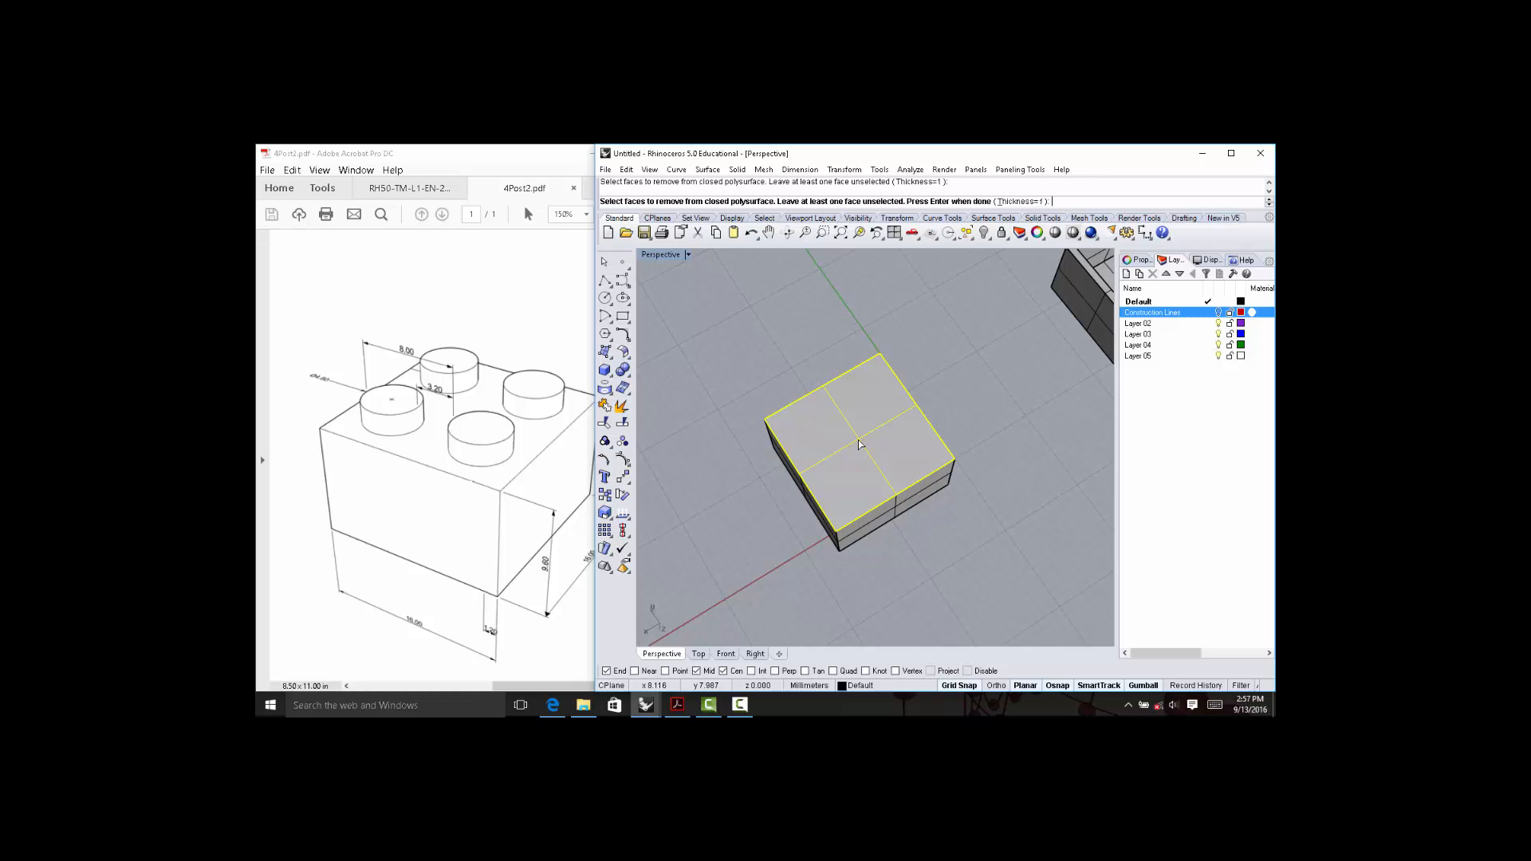
key(Return)
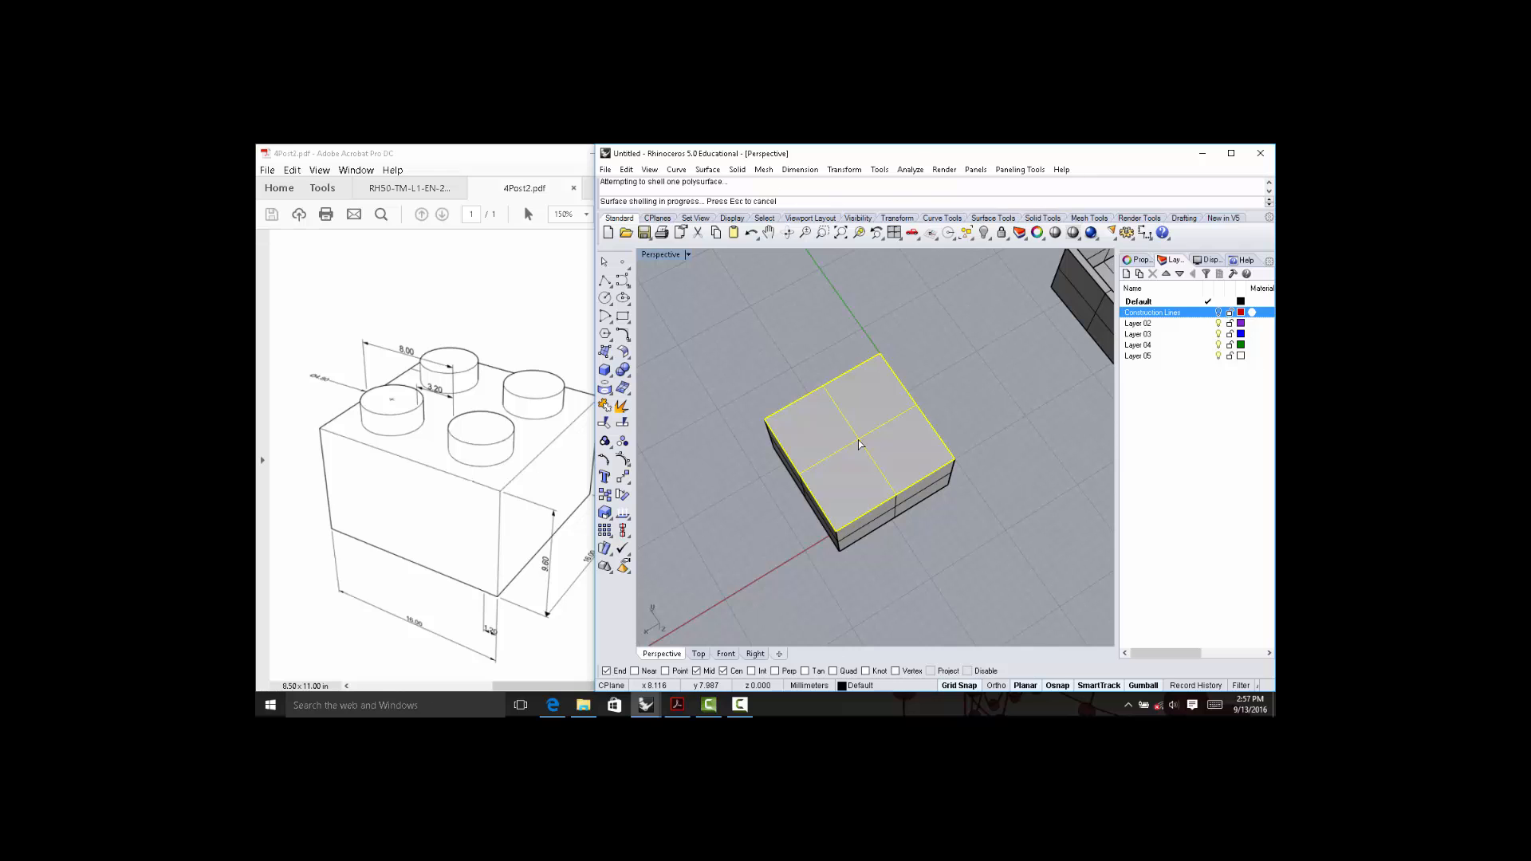
right_drag(907, 371, 928, 303)
click(796, 492)
click(1031, 452)
Move the shelled brick along the X axis to the far side of the first brick, leaving a small gap between them.
right_drag(1022, 431, 1036, 549)
right_drag(970, 474, 989, 485)
click(993, 480)
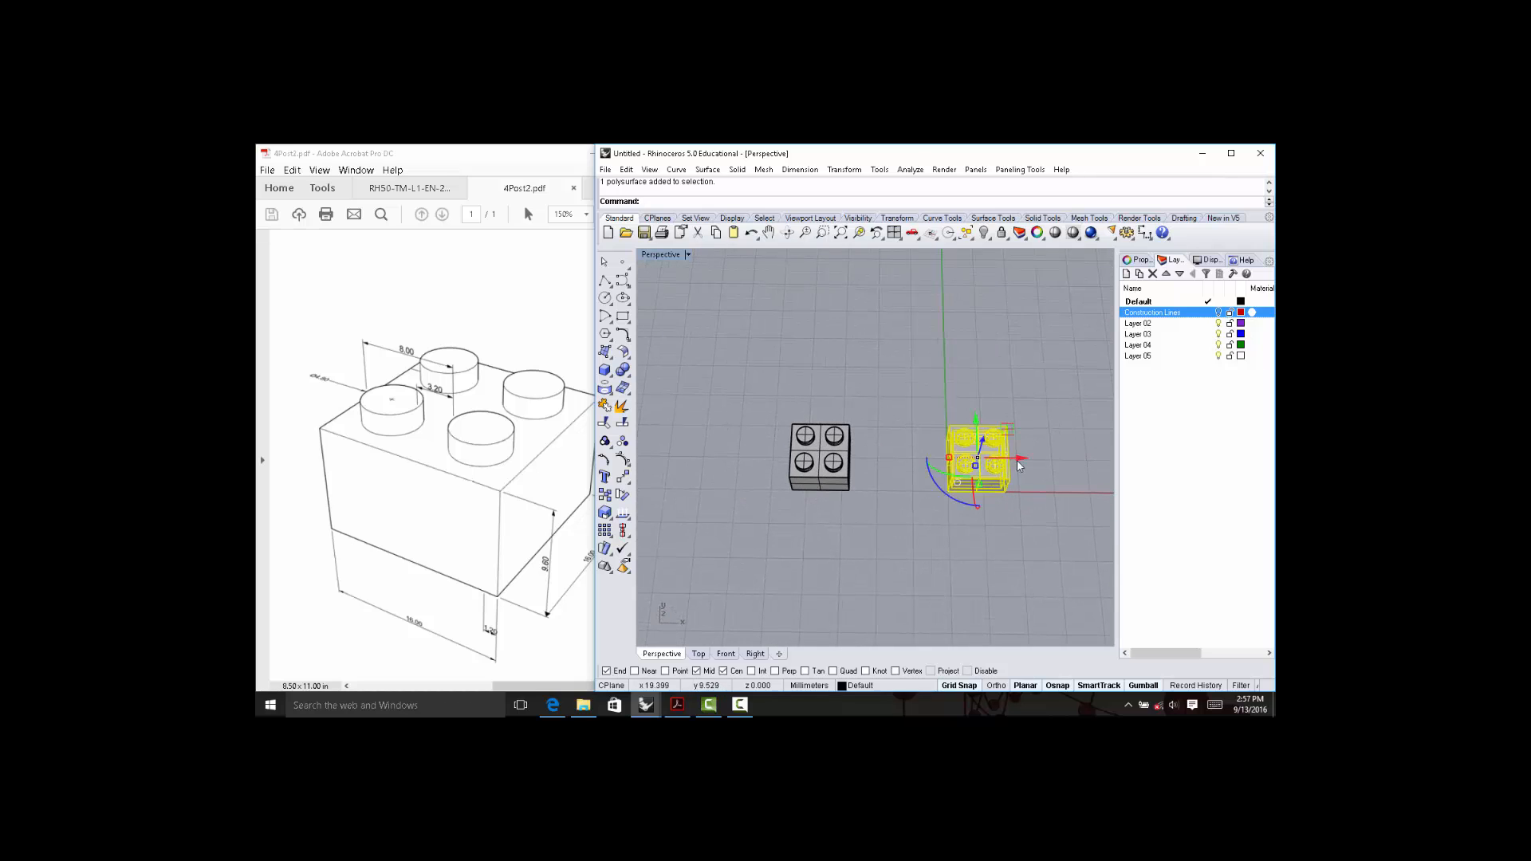
drag(1017, 459, 892, 447)
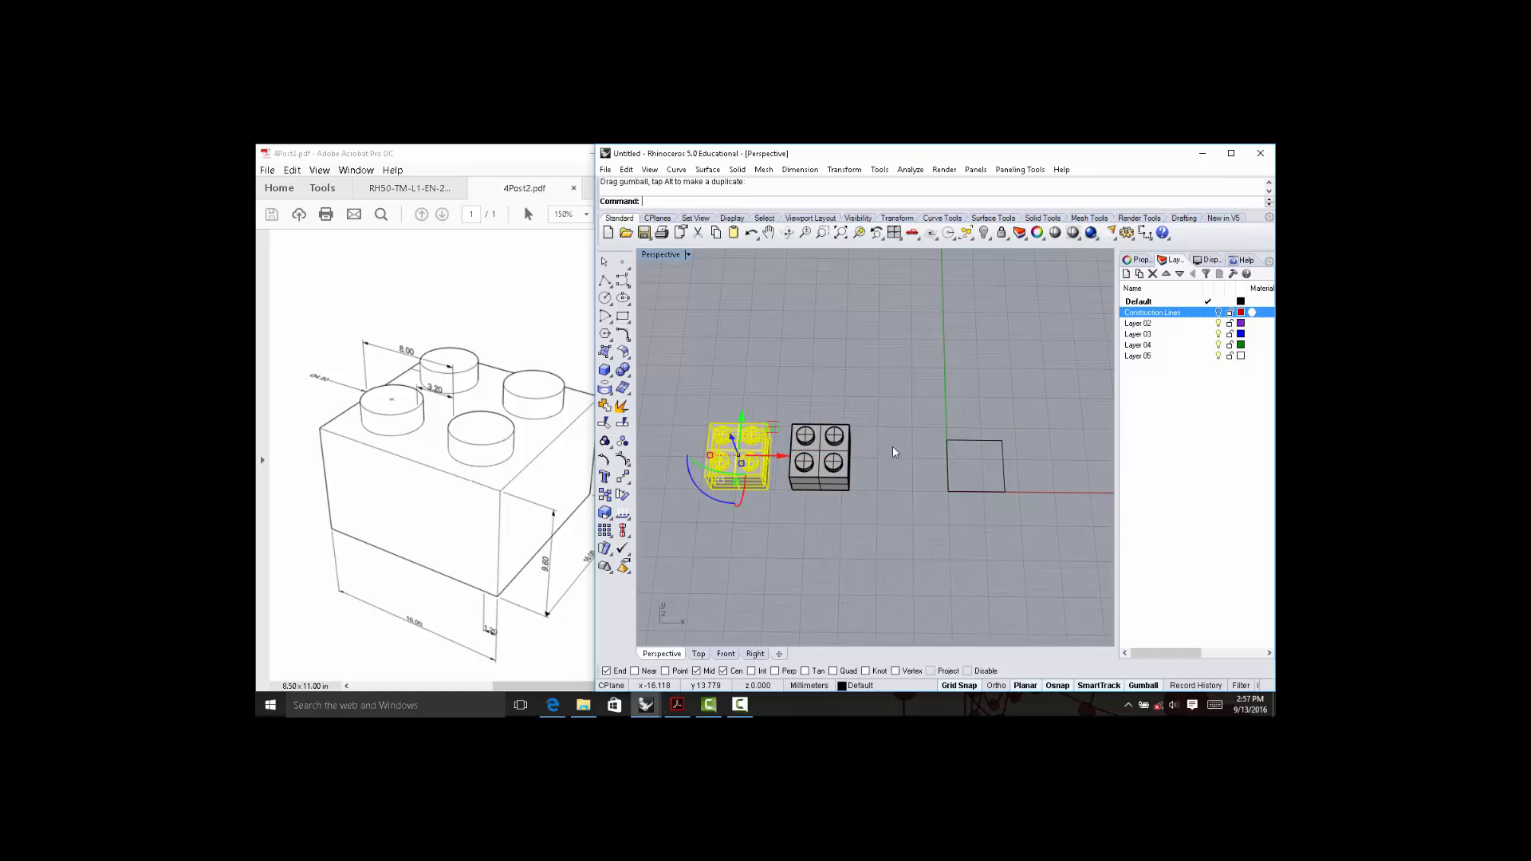
shift+right_drag(893, 448, 1018, 456)
click(964, 510)
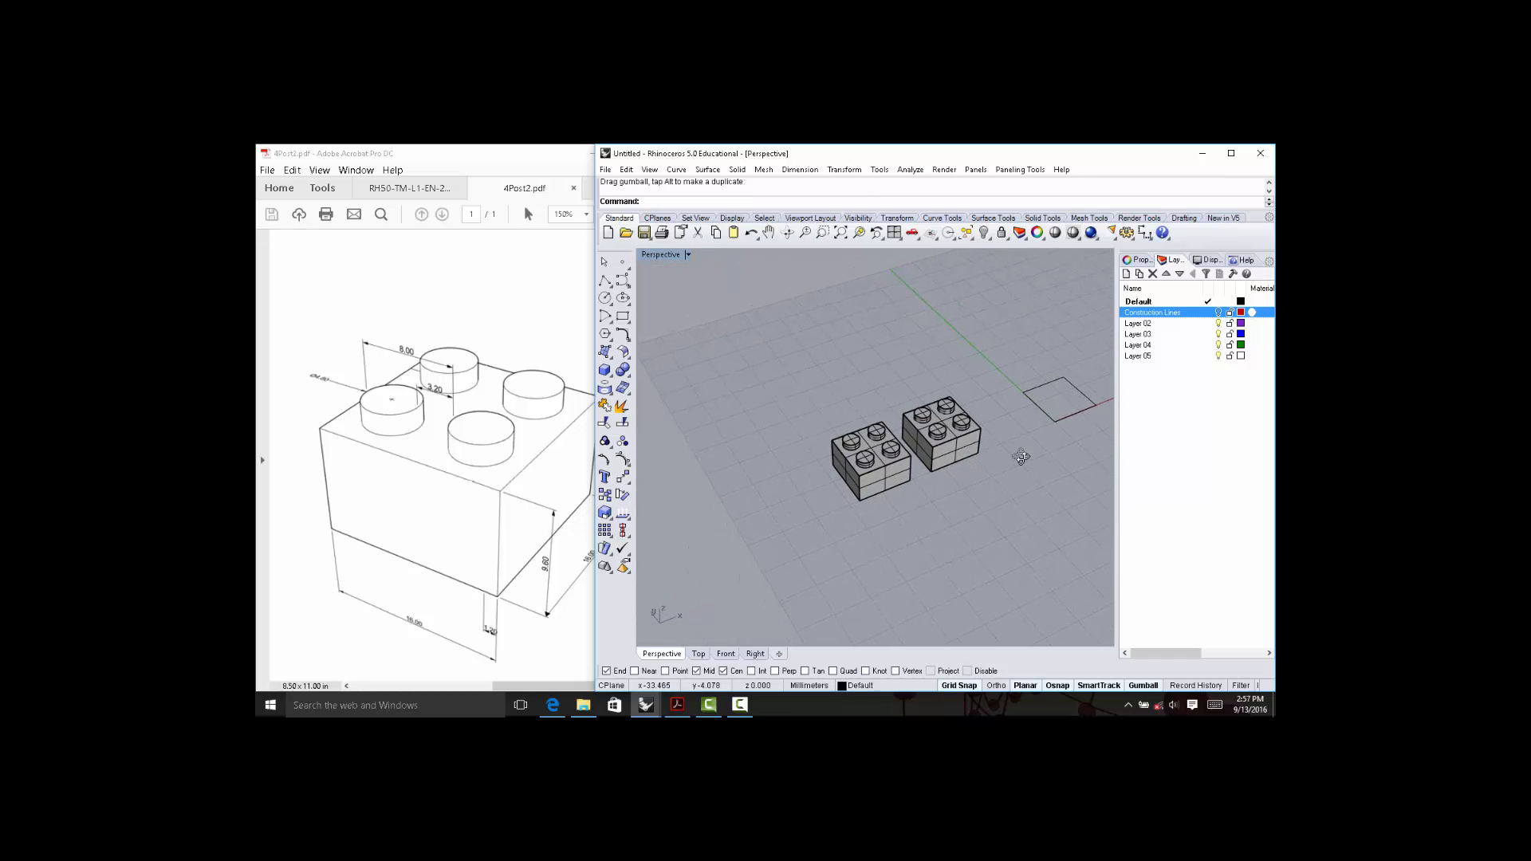
Delete the leftover base rectangle curve at the origin.
click(1044, 391)
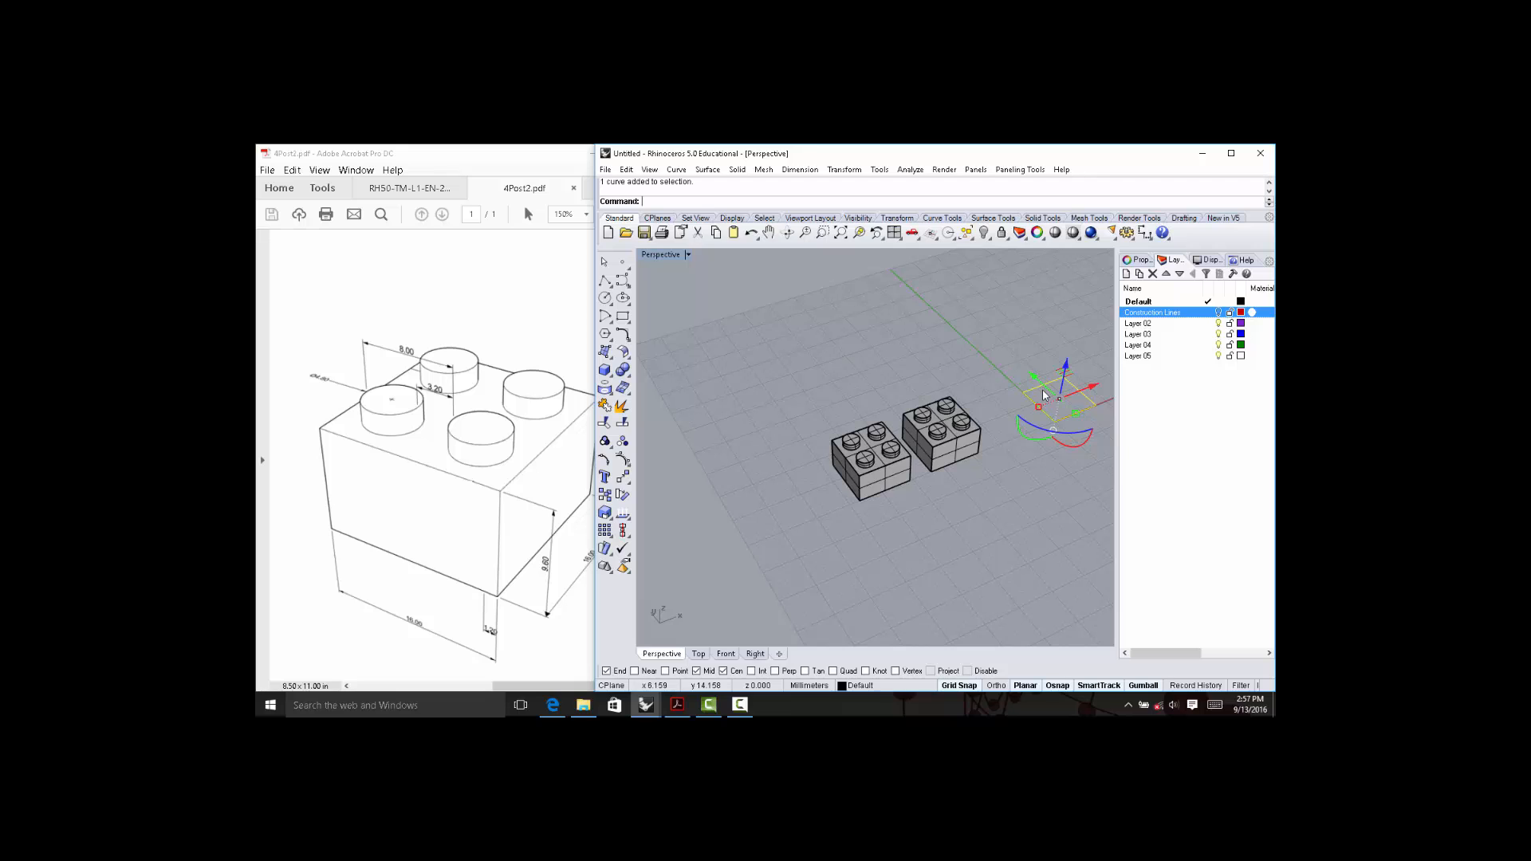
key(Delete)
right_drag(994, 480, 1005, 463)
scroll(978, 458, up, 6)
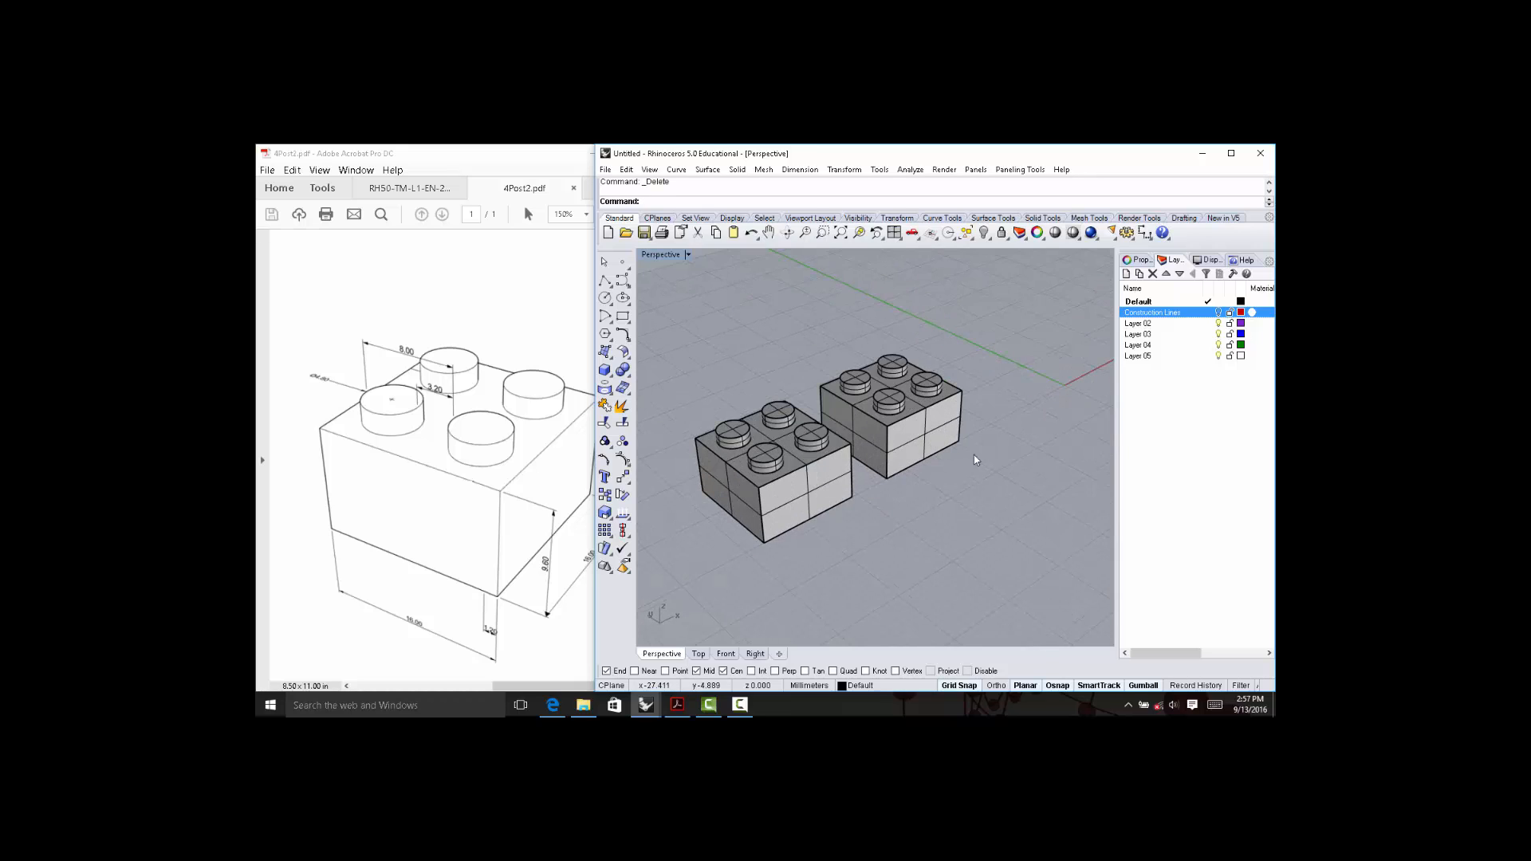
Show the Perspective viewport in Rendered display mode and view both bricks from a lower angle.
click(1206, 261)
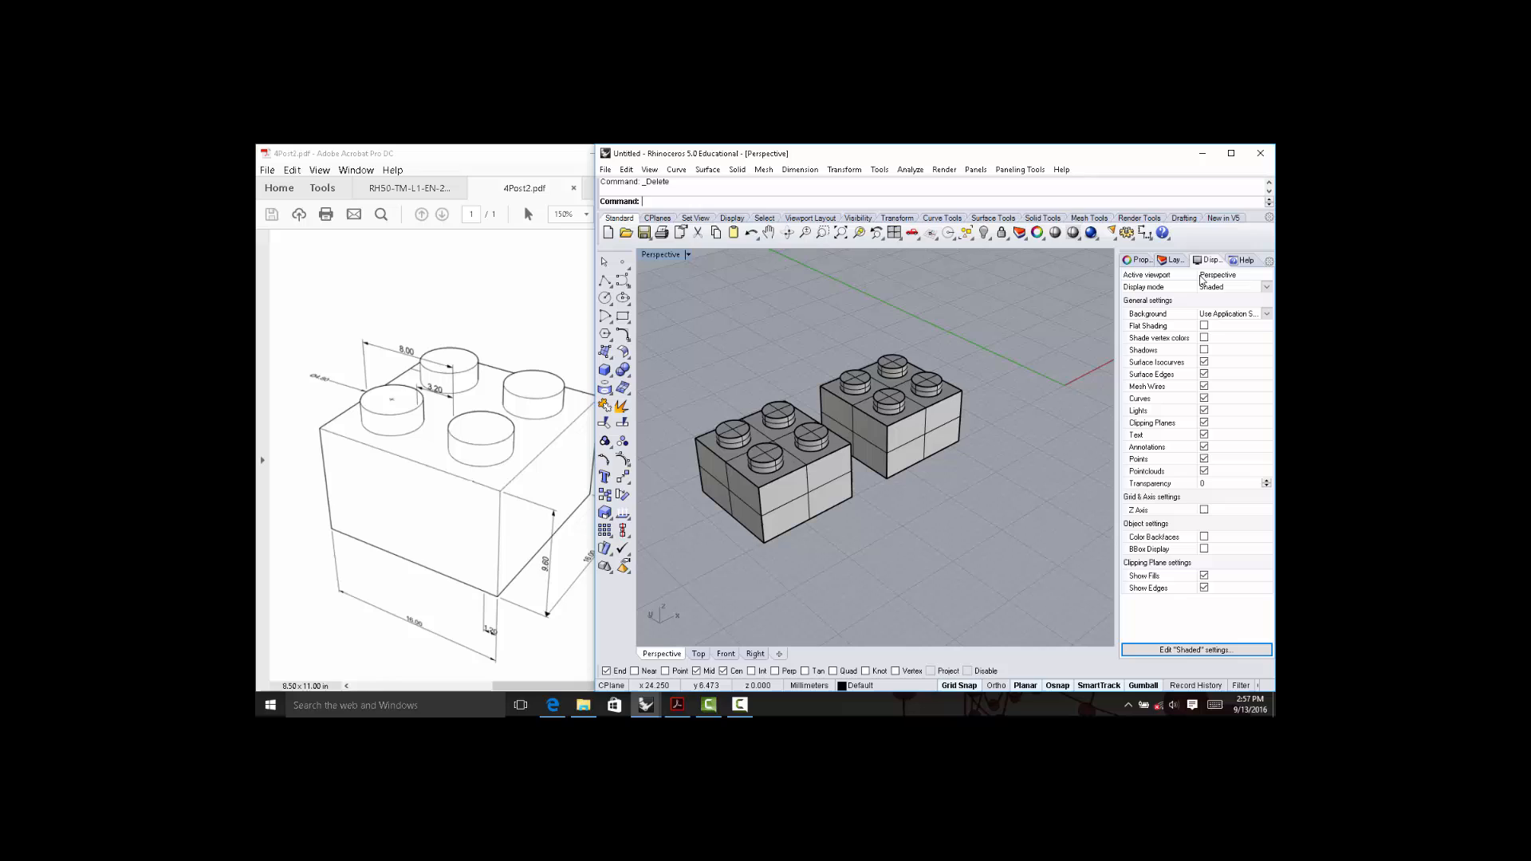
click(1267, 287)
click(1224, 319)
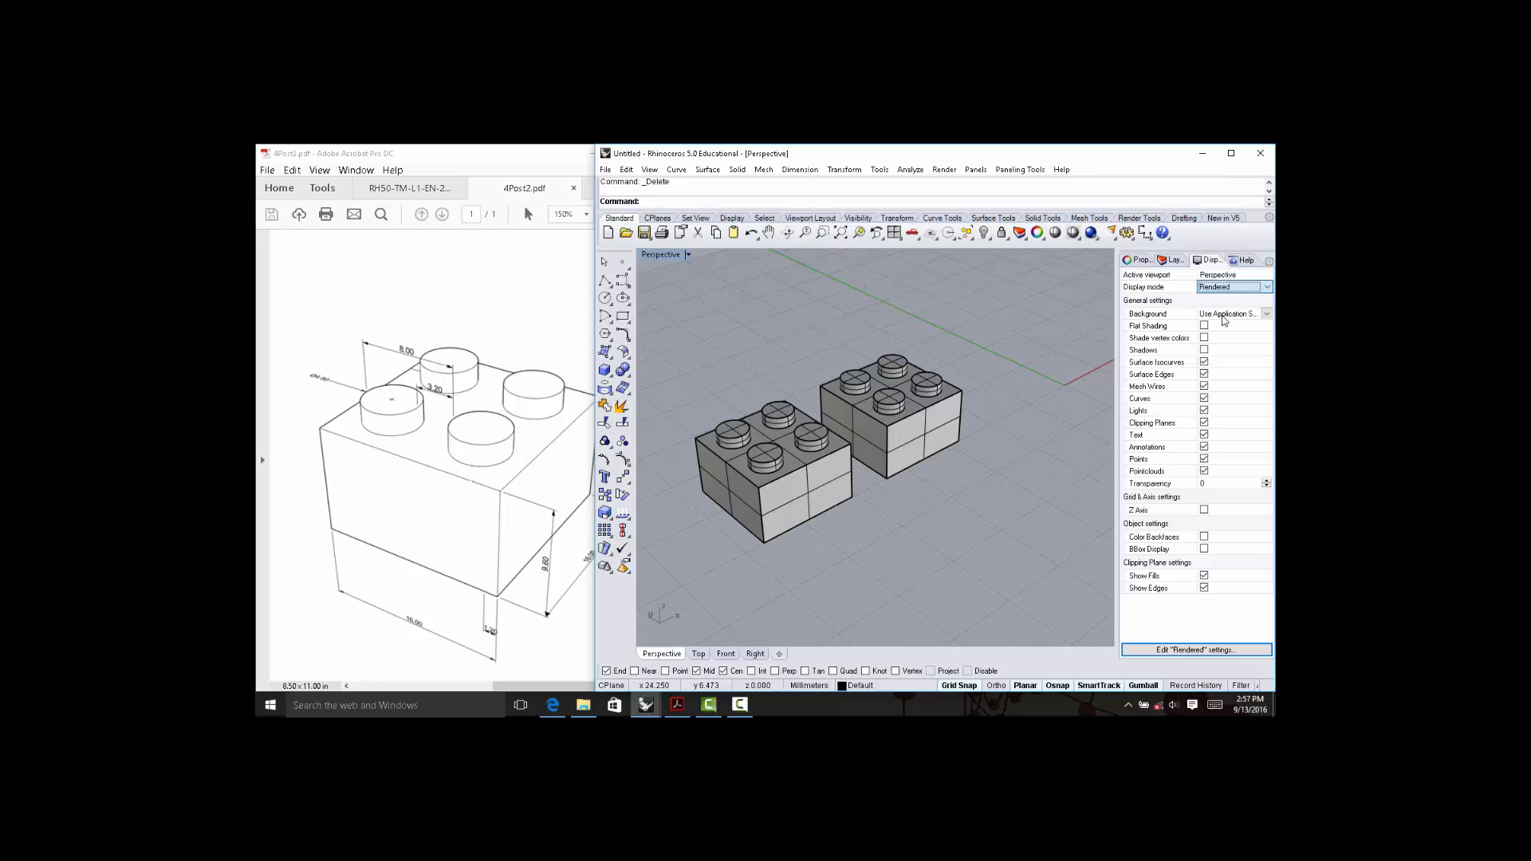
mouse_move(1000, 467)
right_down()
mouse_move(910, 483)
mouse_move(783, 445)
mouse_move(784, 414)
mouse_move(797, 506)
mouse_move(985, 519)
mouse_move(1015, 455)
mouse_move(906, 401)
mouse_move(985, 391)
right_up()
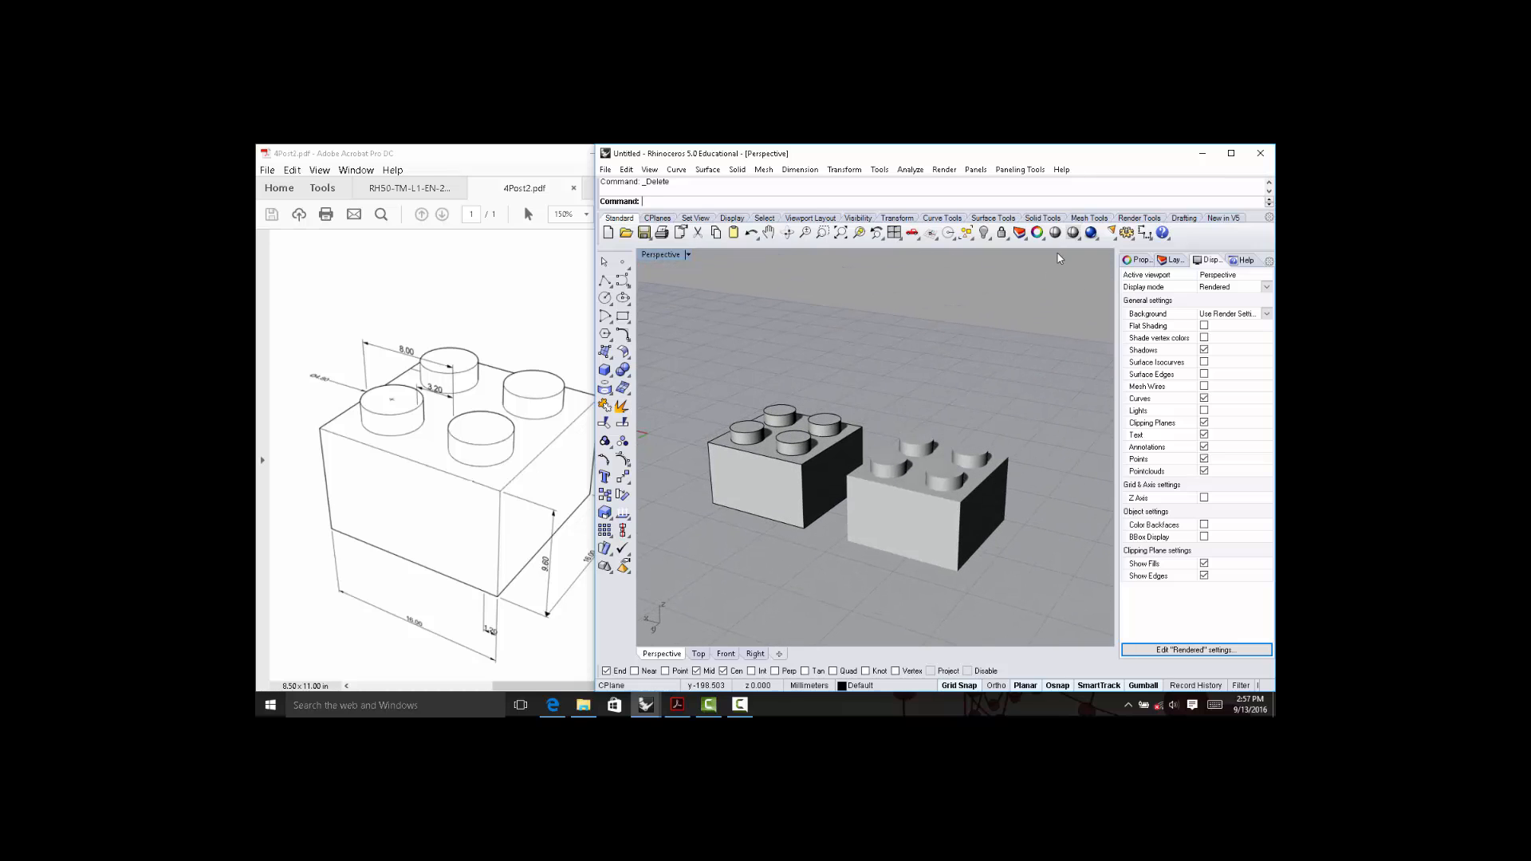
Switch the Perspective viewport to X-Ray display mode and inspect the inner walls of the bricks.
click(1267, 289)
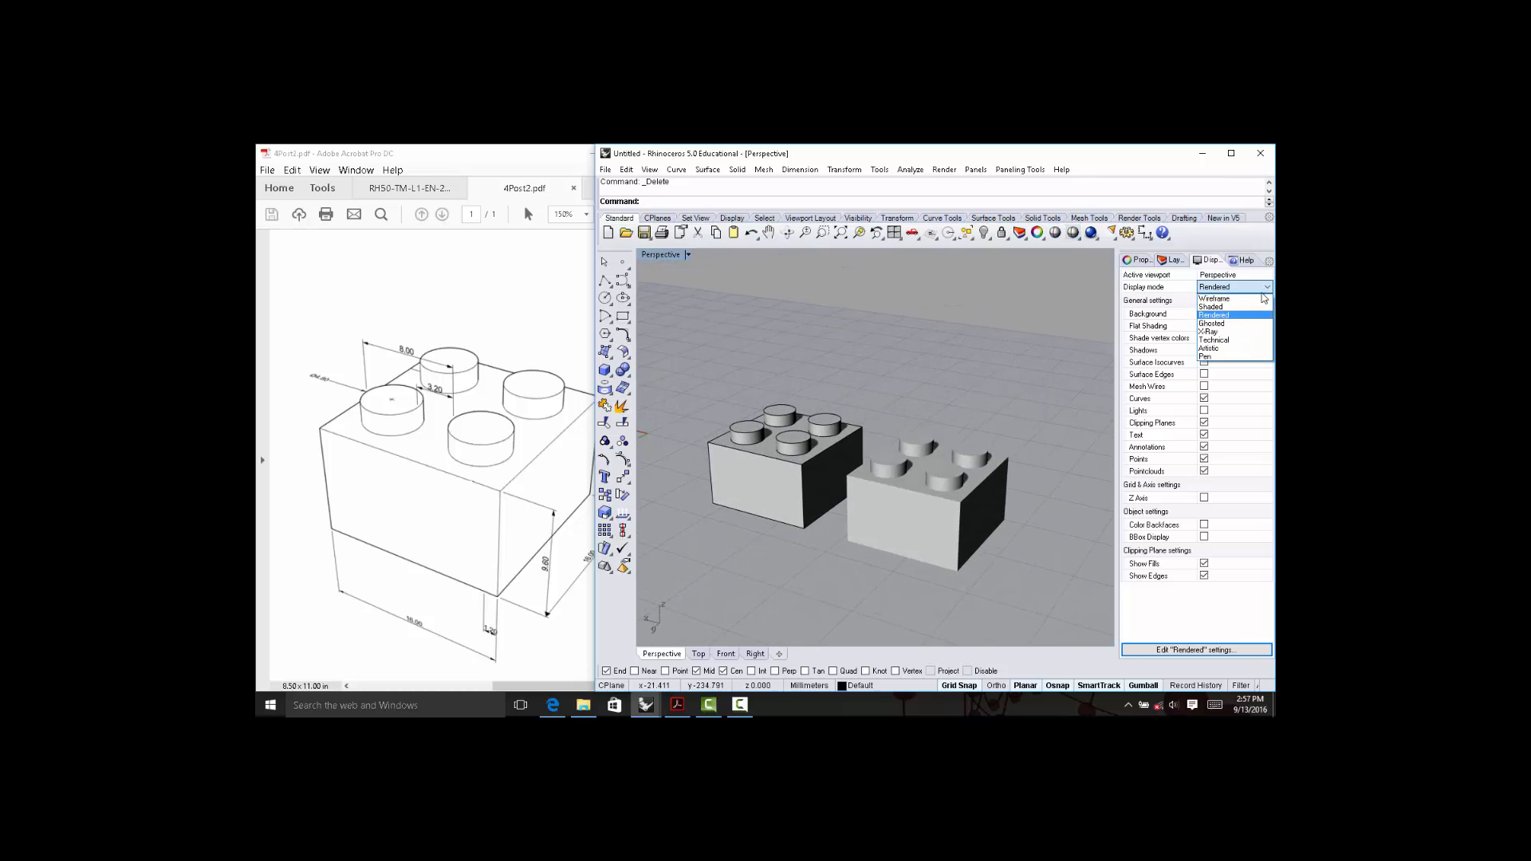
click(1227, 331)
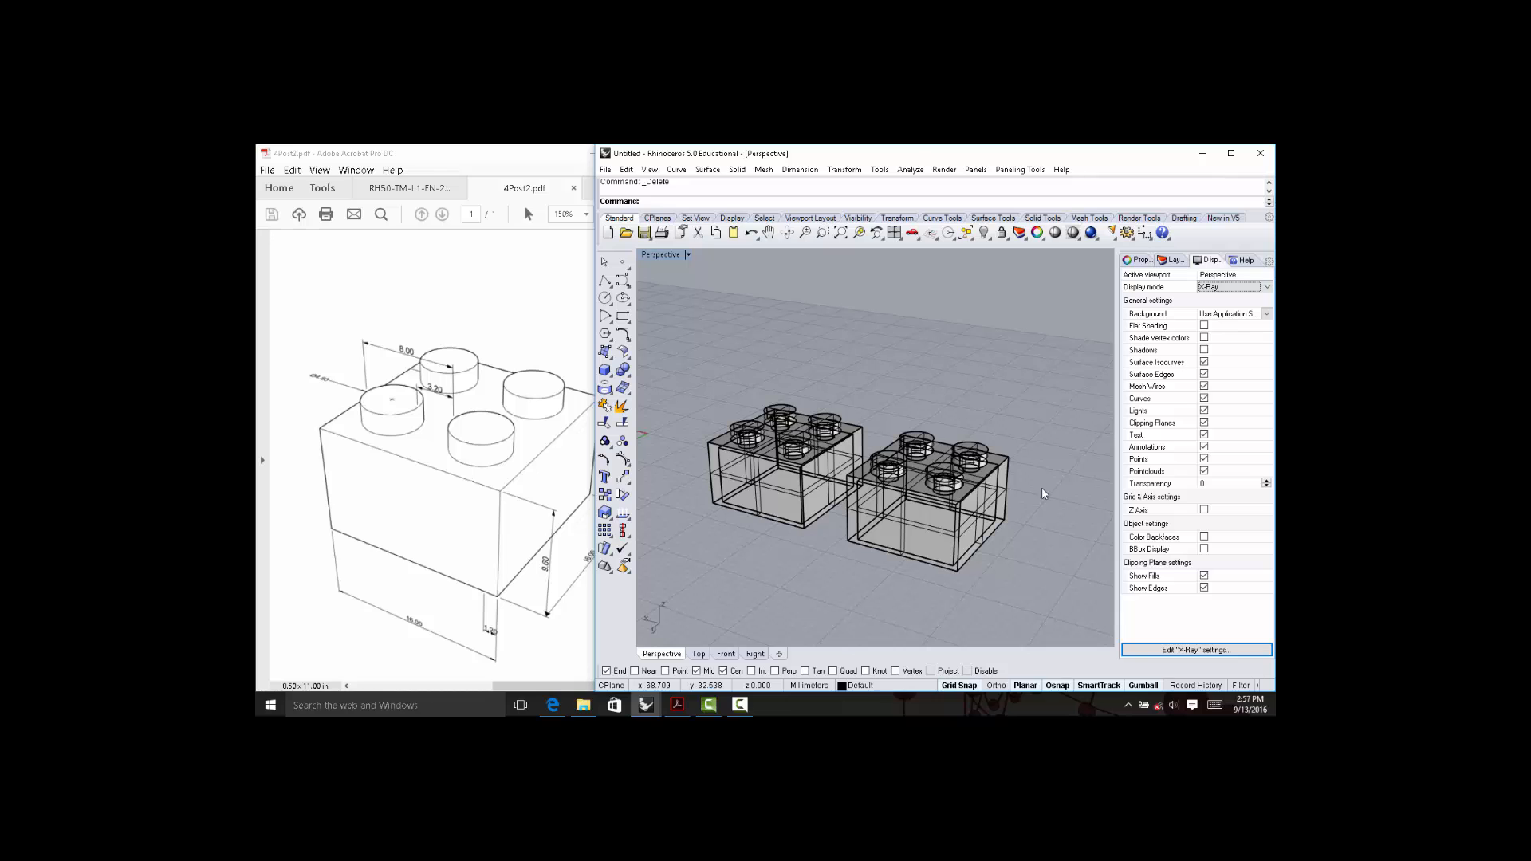
right_drag(1042, 486, 1020, 429)
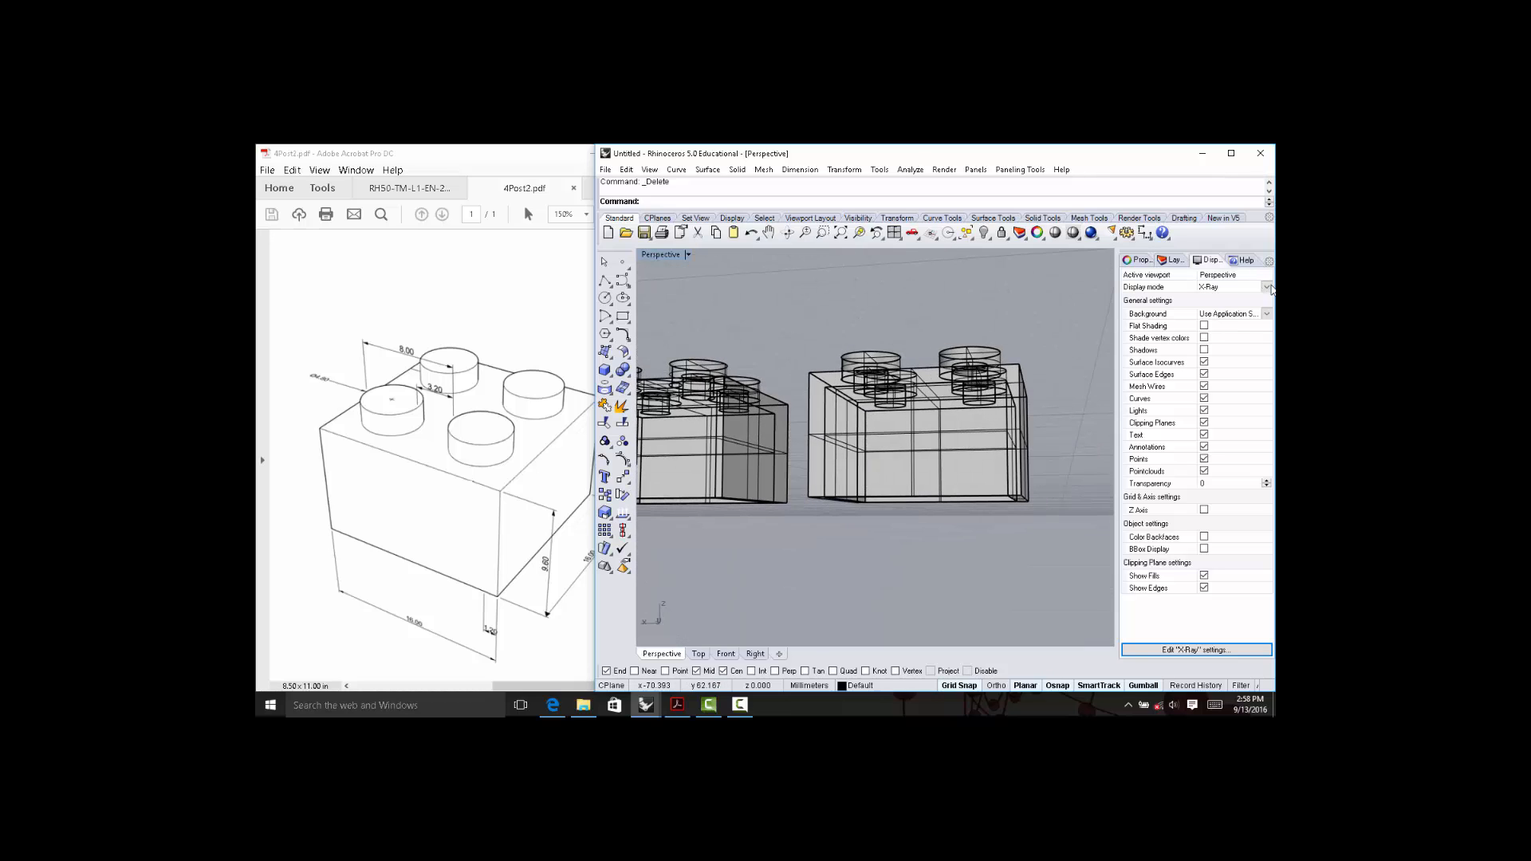
Switch the Perspective viewport to Ghosted display mode and inspect both bricks from above.
click(1269, 288)
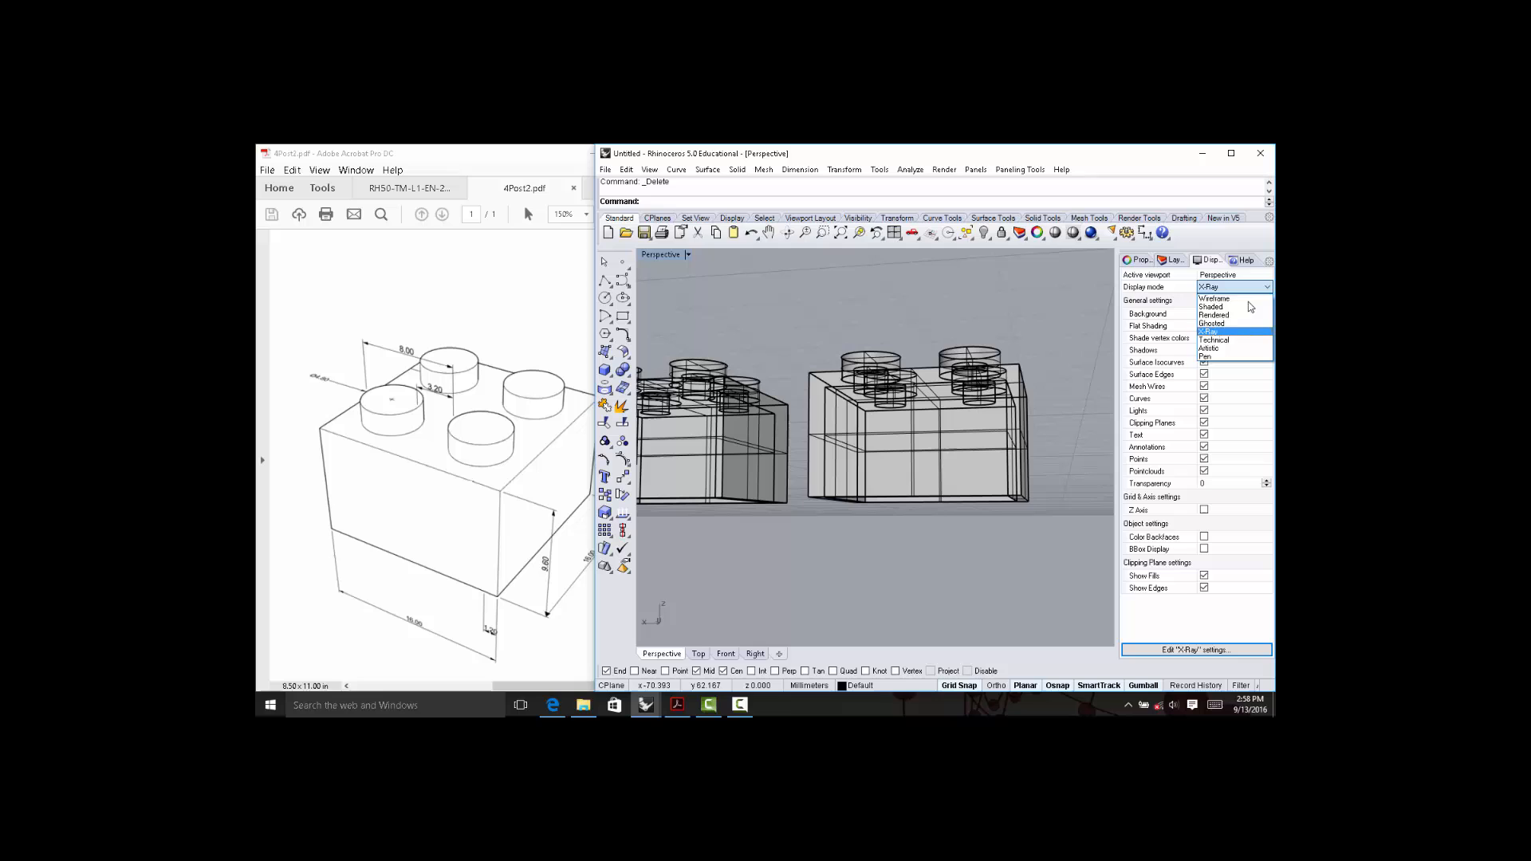
click(1221, 331)
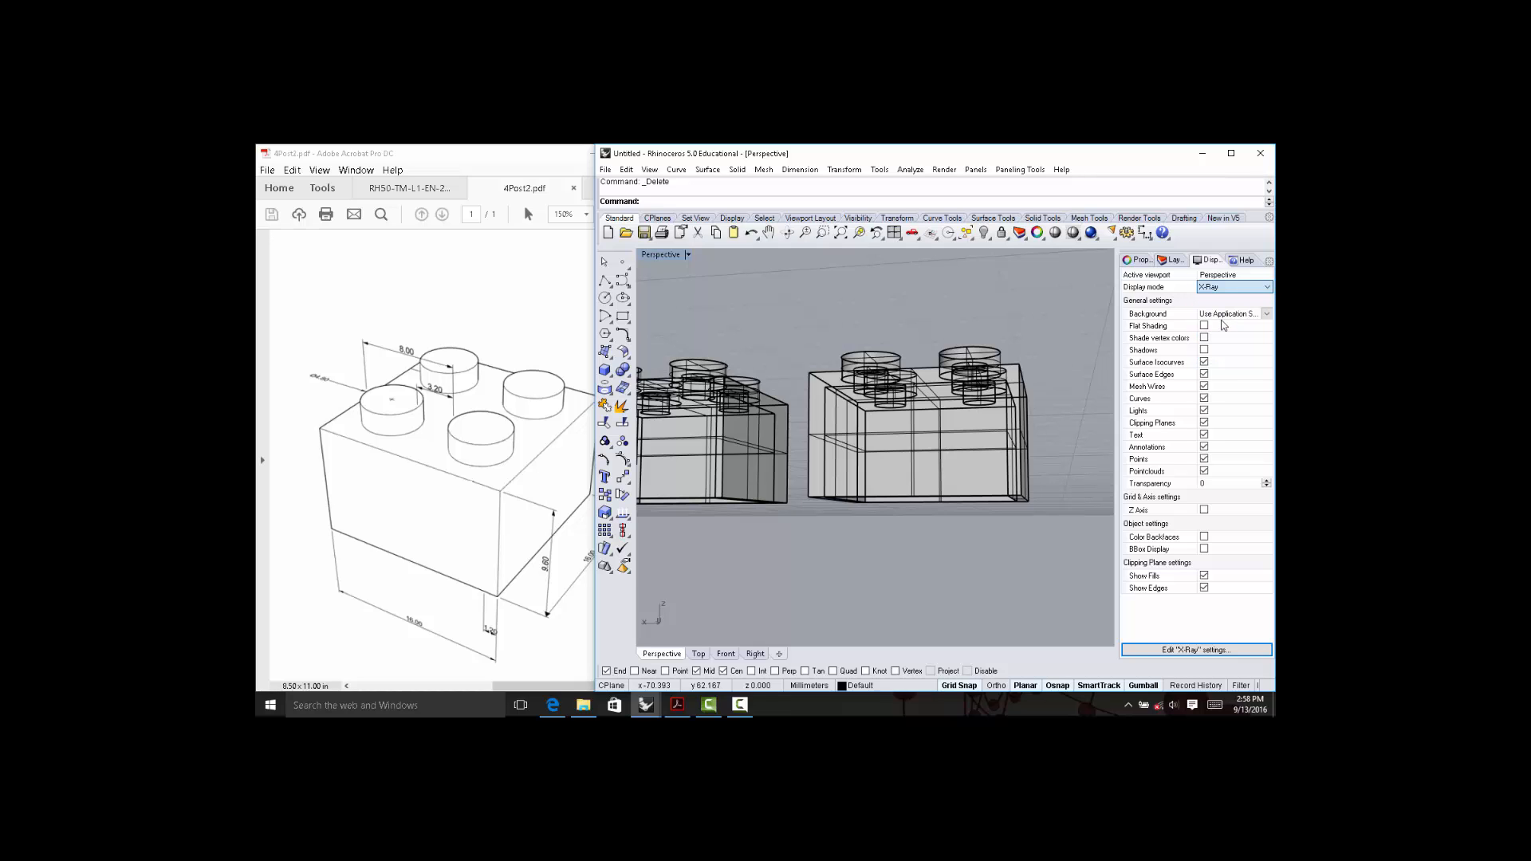
right_drag(997, 403, 989, 448)
right_drag(985, 318, 844, 407)
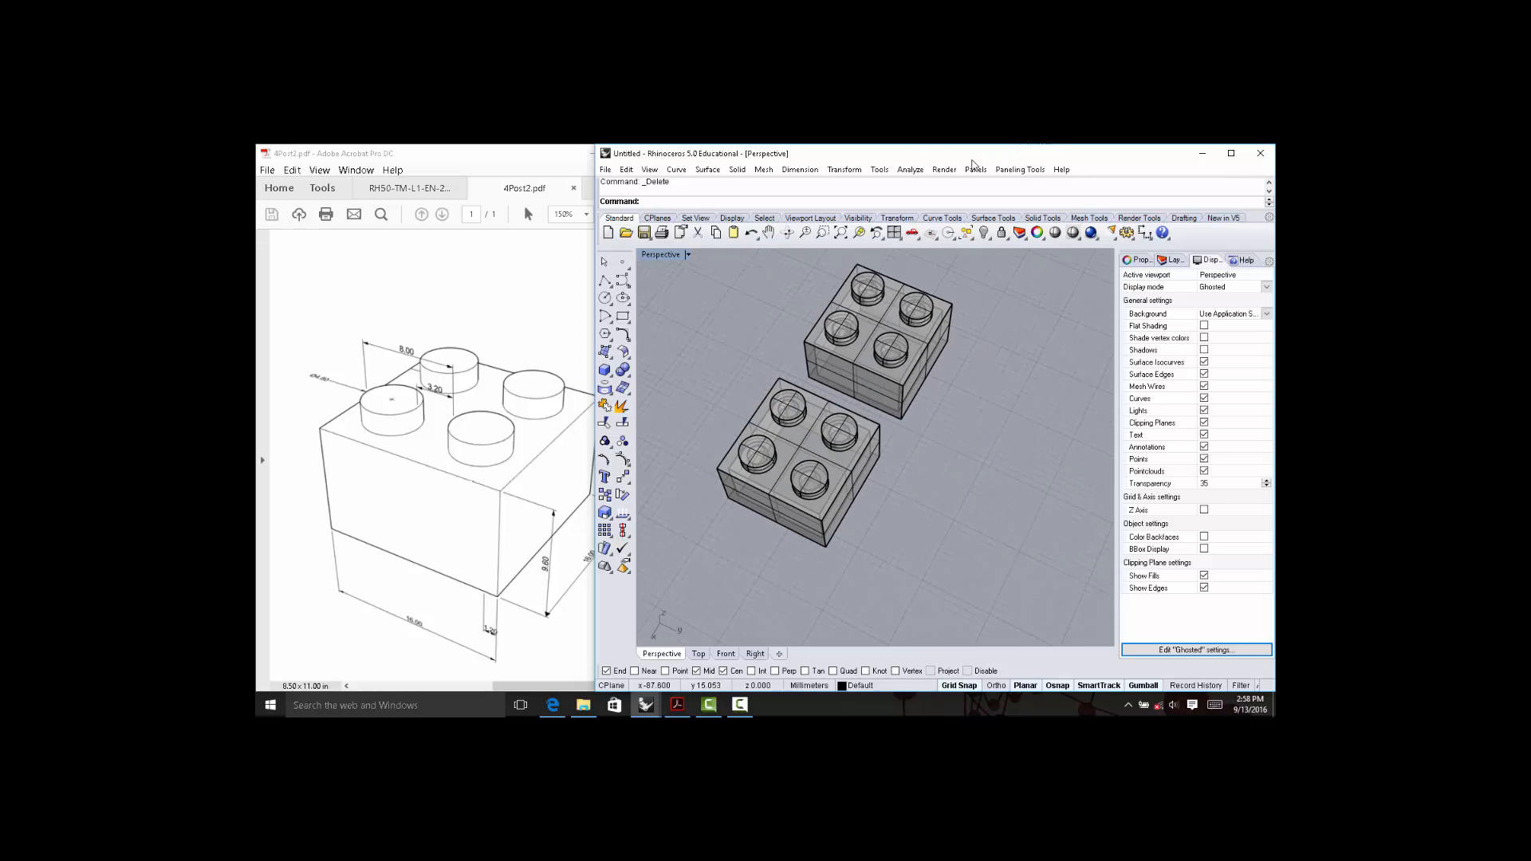
right_drag(991, 375, 935, 354)
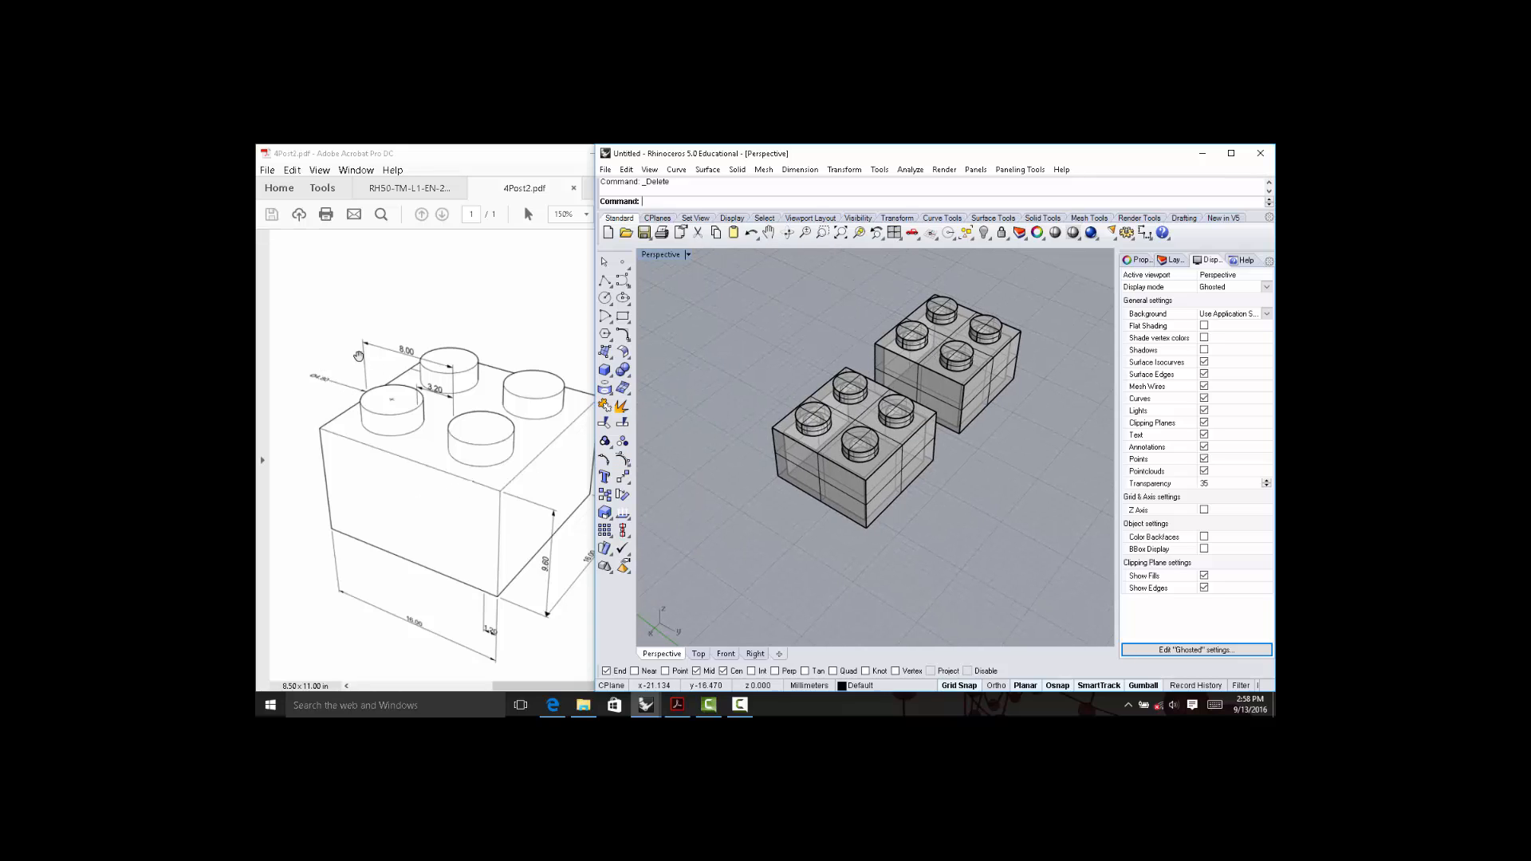
Dimension the front brick's right-hand base edge, placing the dimension on the ground beside the brick.
click(814, 172)
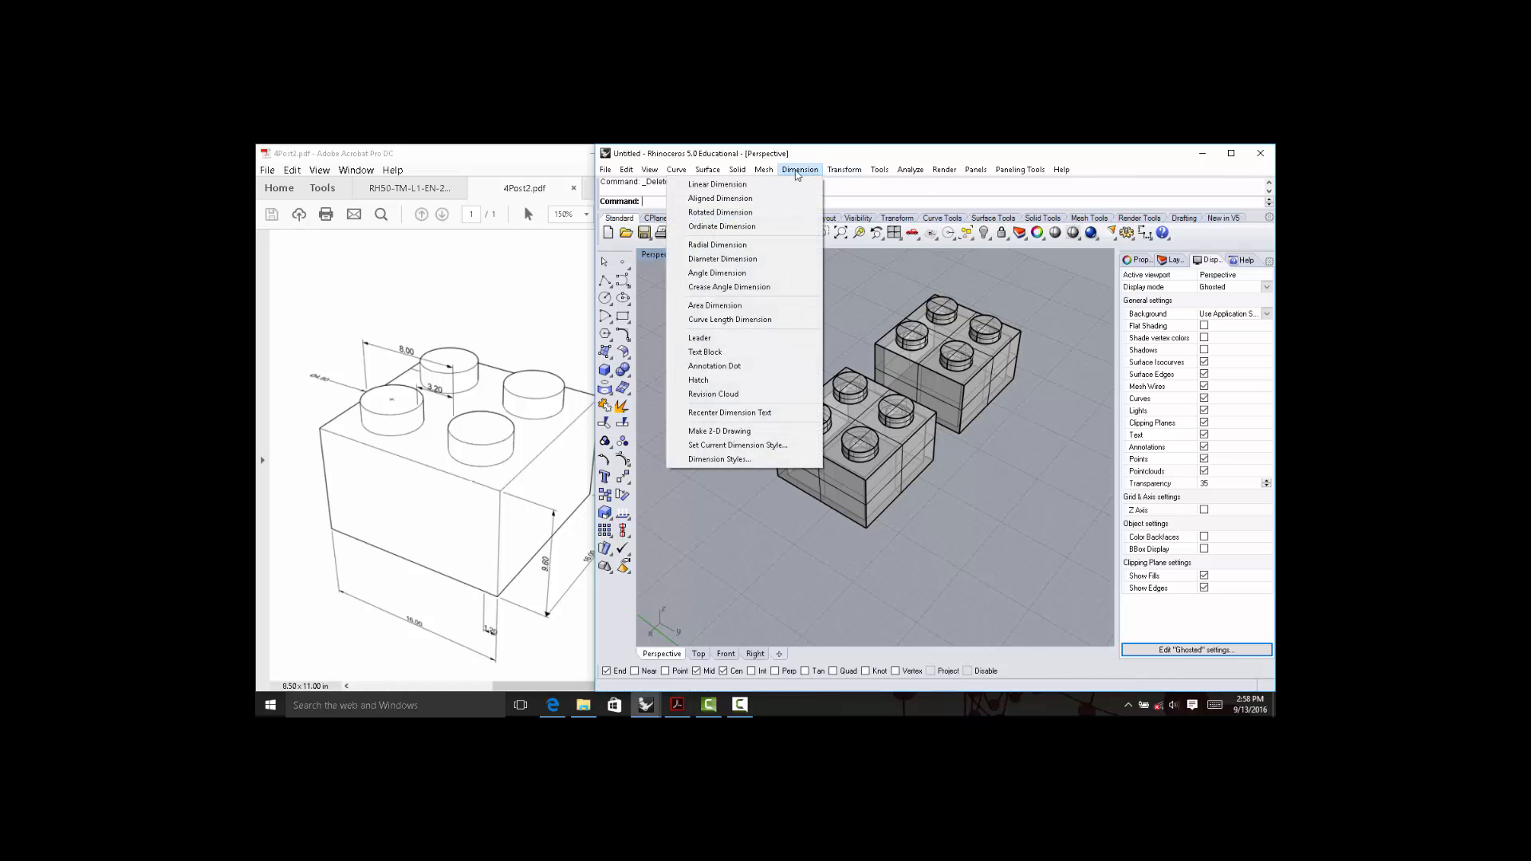
click(801, 170)
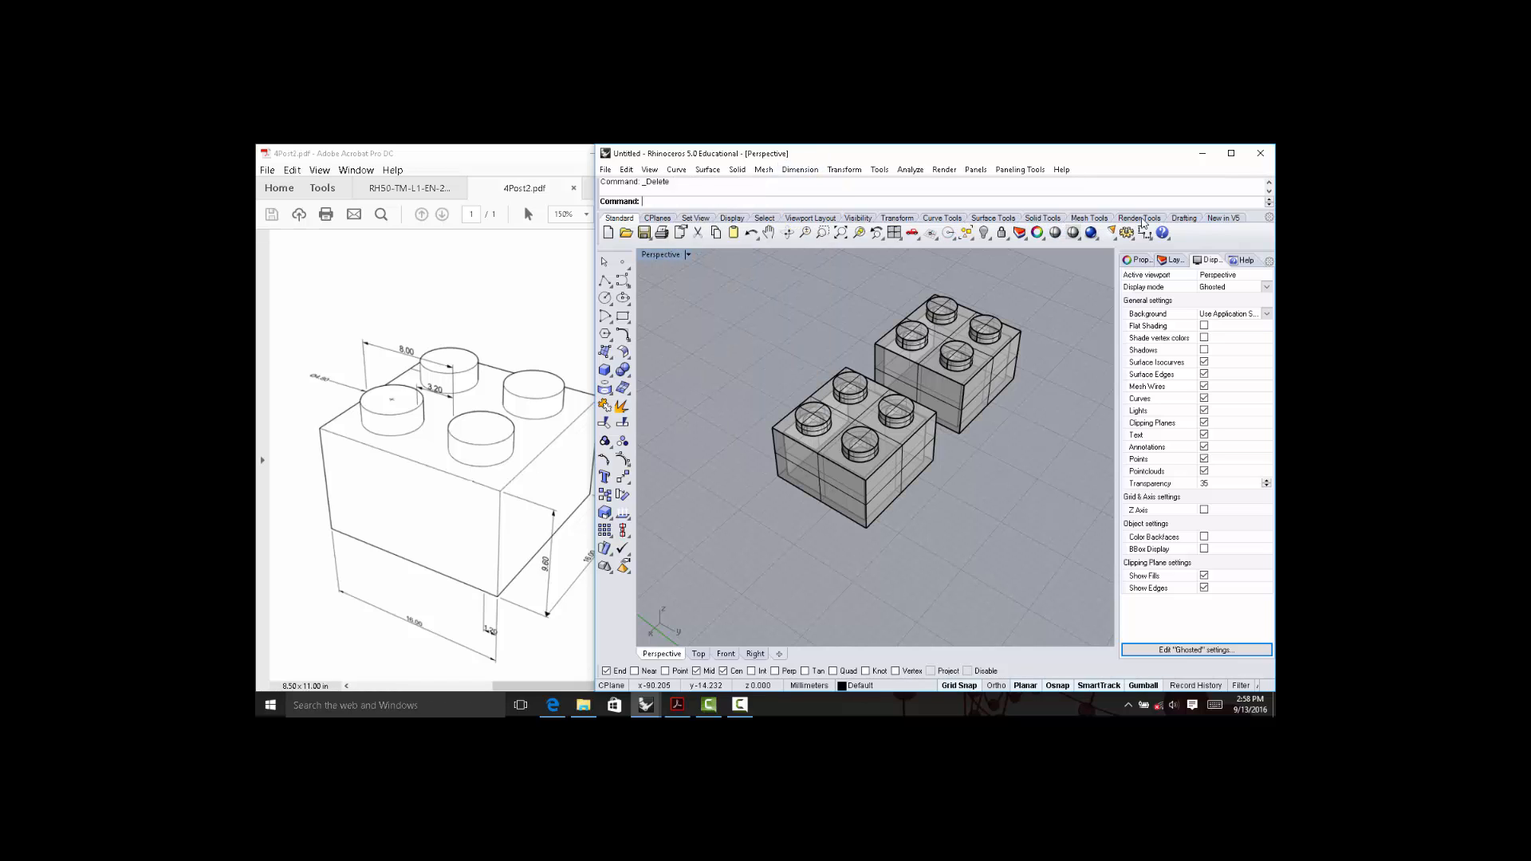
click(1185, 218)
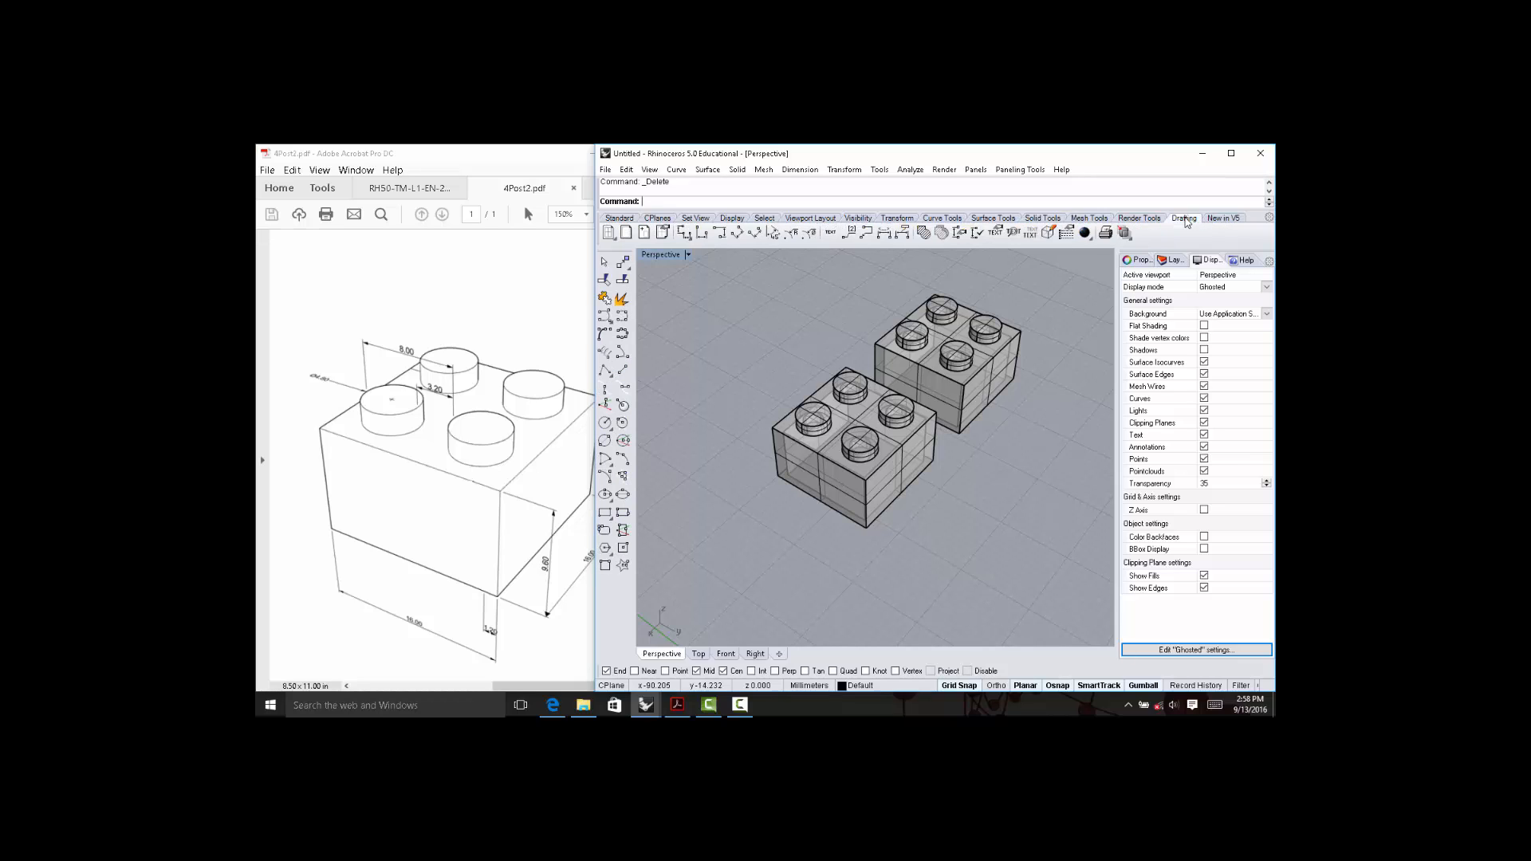
click(739, 234)
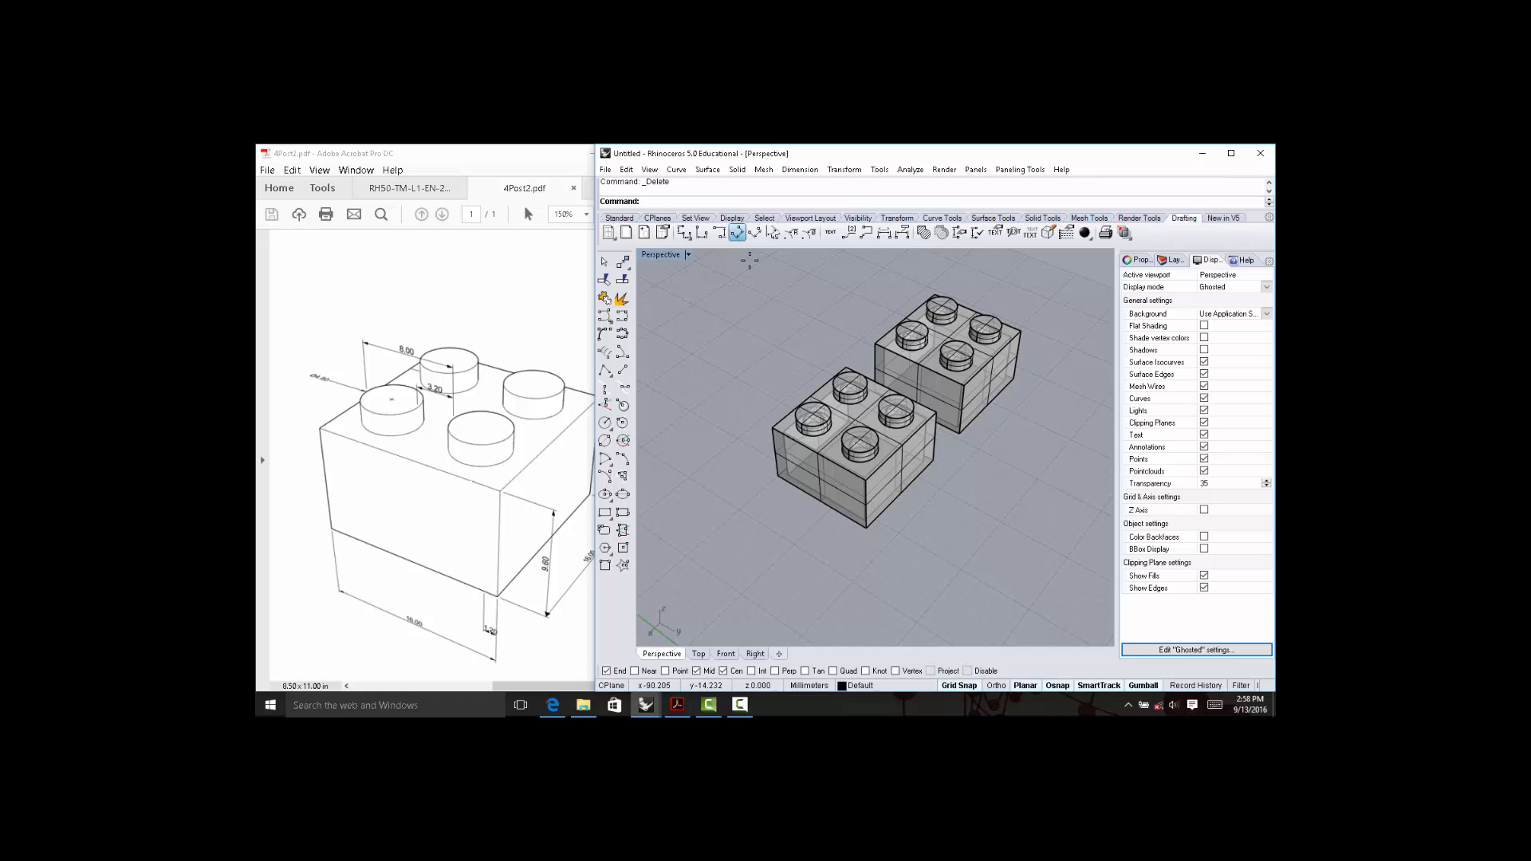
click(869, 525)
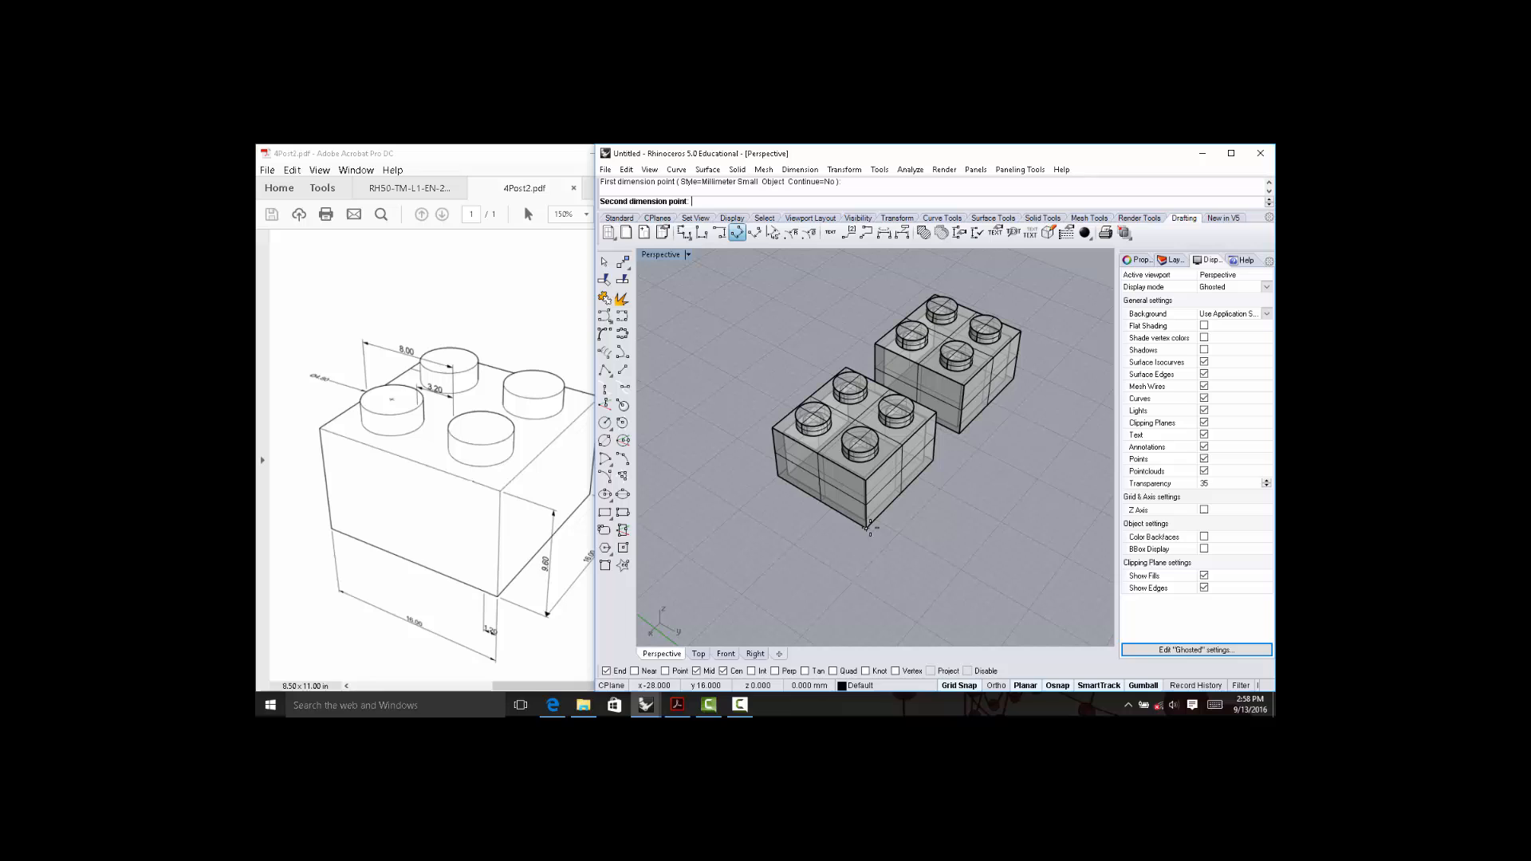
click(945, 464)
click(949, 520)
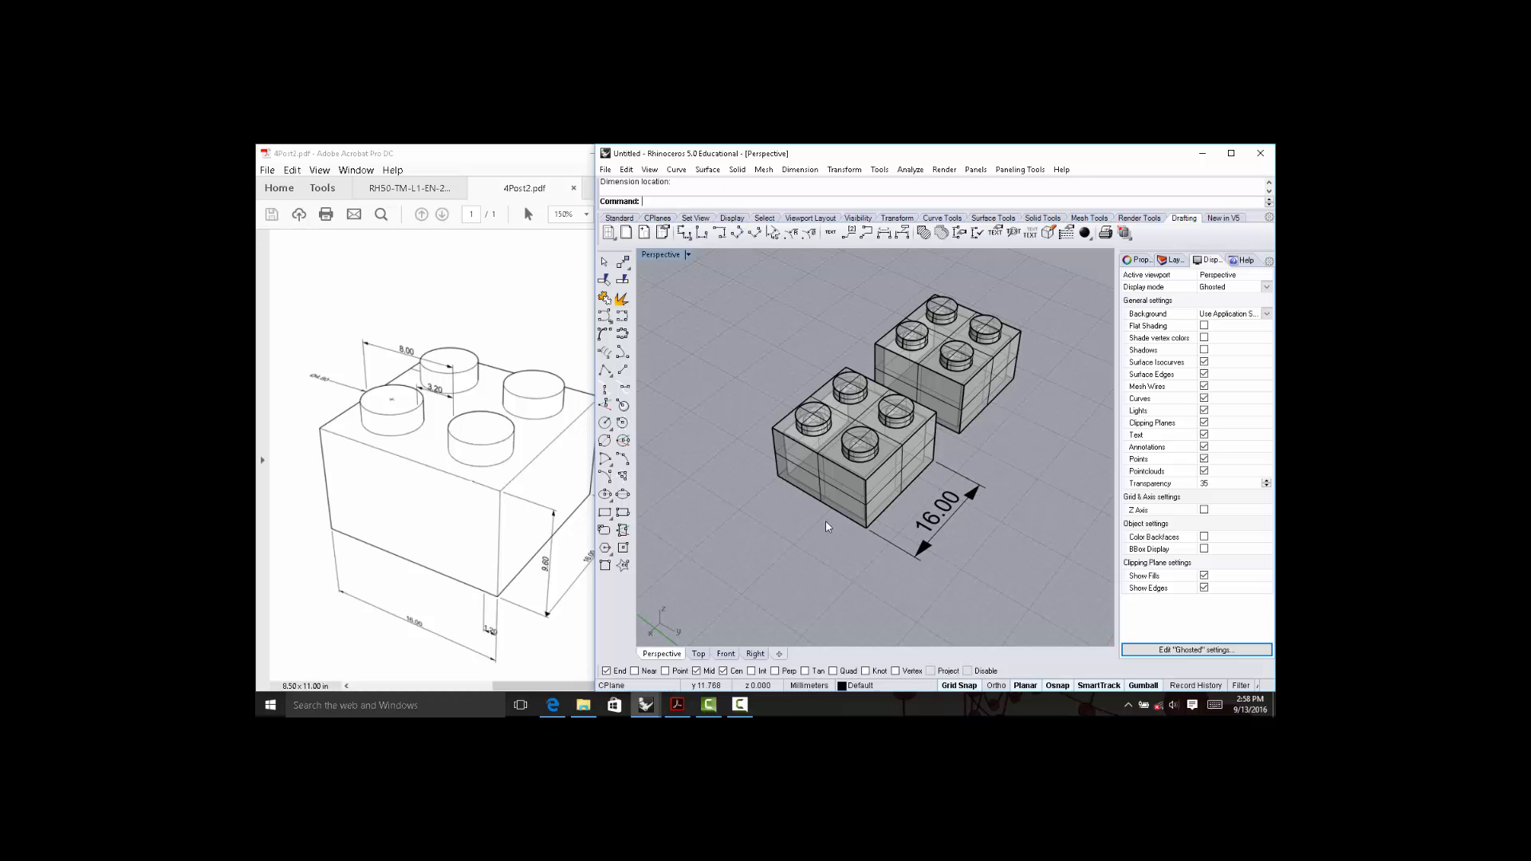
Dimension the front brick's left-hand base edge from corner to corner, placing the dimension just outside the brick.
key(Return)
click(777, 476)
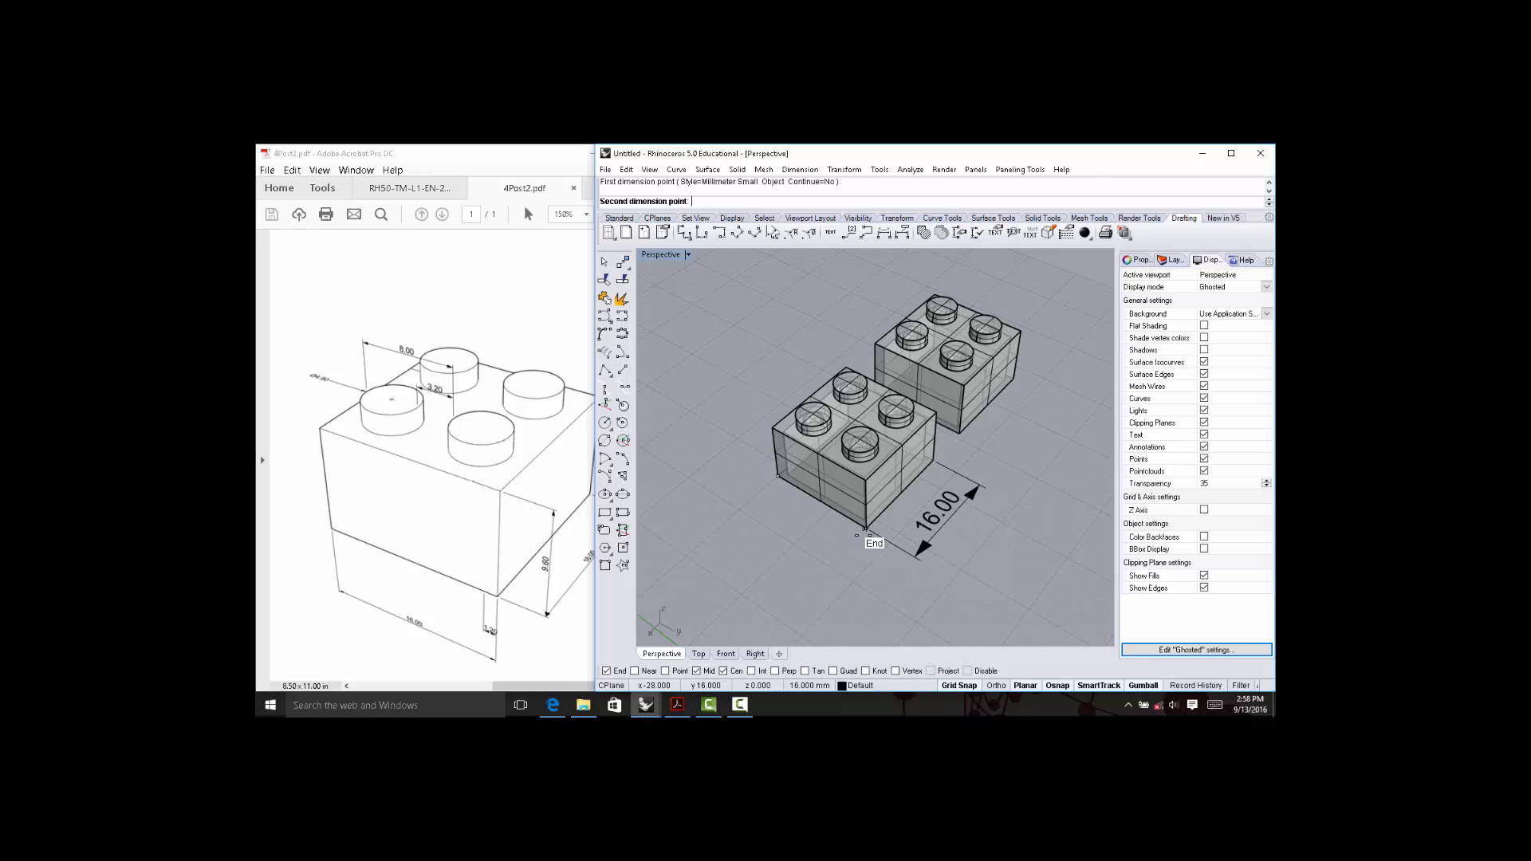
click(867, 530)
click(835, 555)
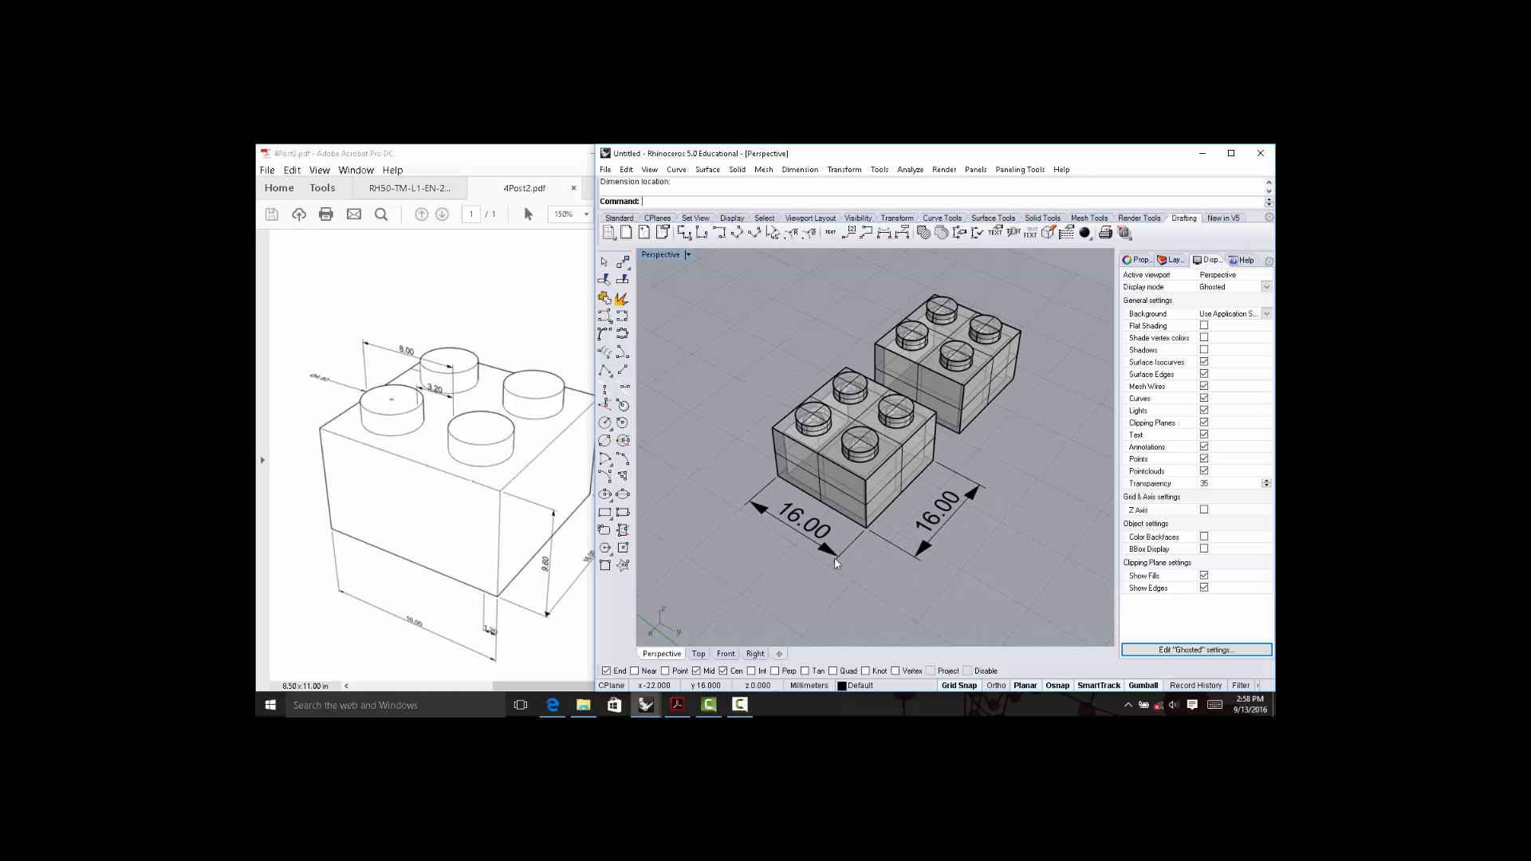
Set the Perspective viewport's display mode to Pen and view the two bricks with their dimensions.
click(1266, 287)
click(1211, 361)
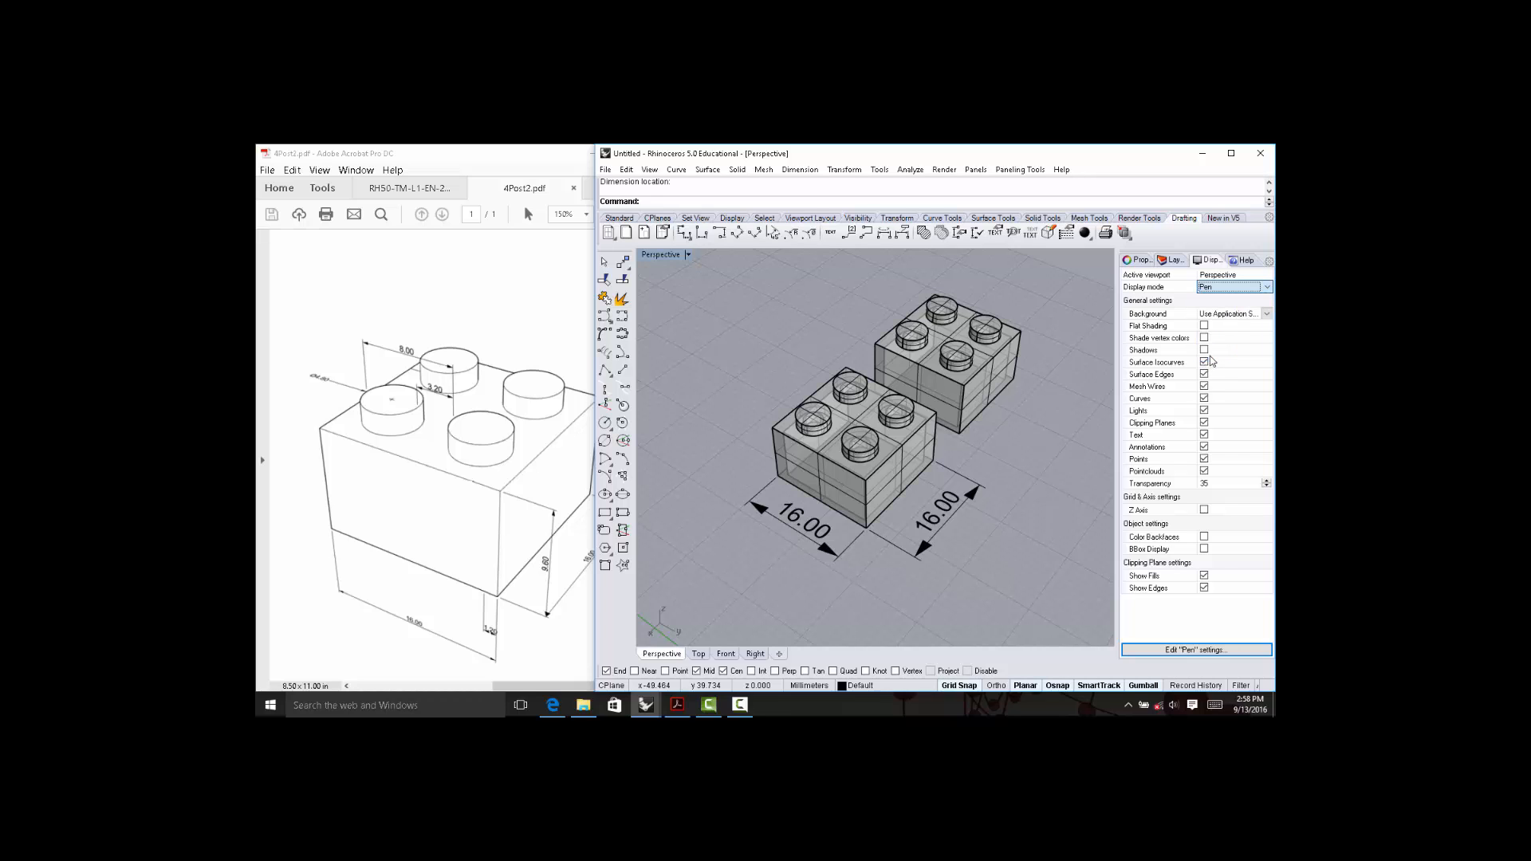
right_drag(1061, 468, 902, 479)
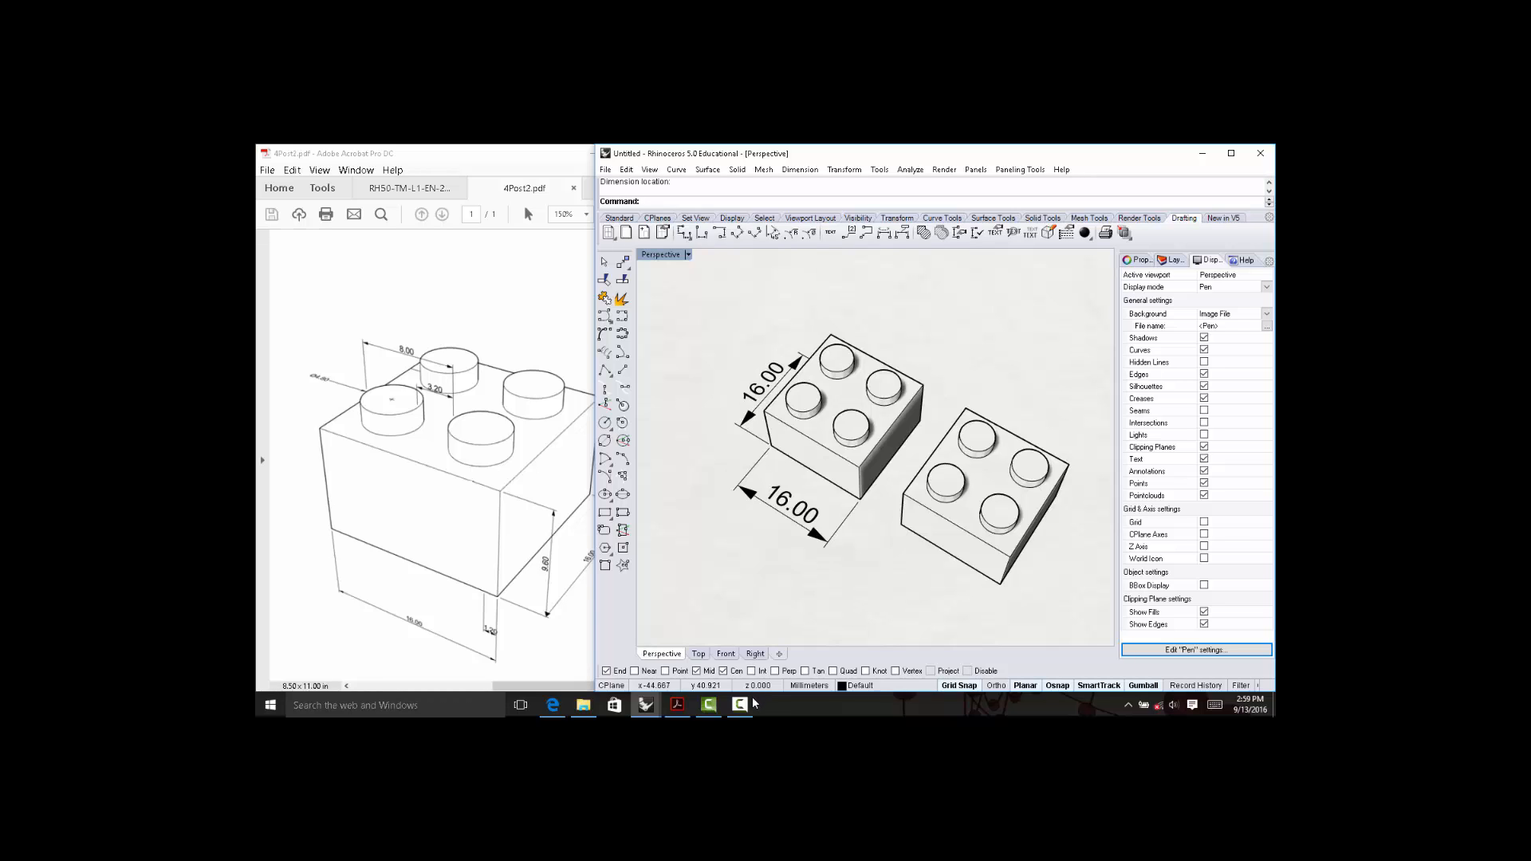
mouse_move(744, 710)
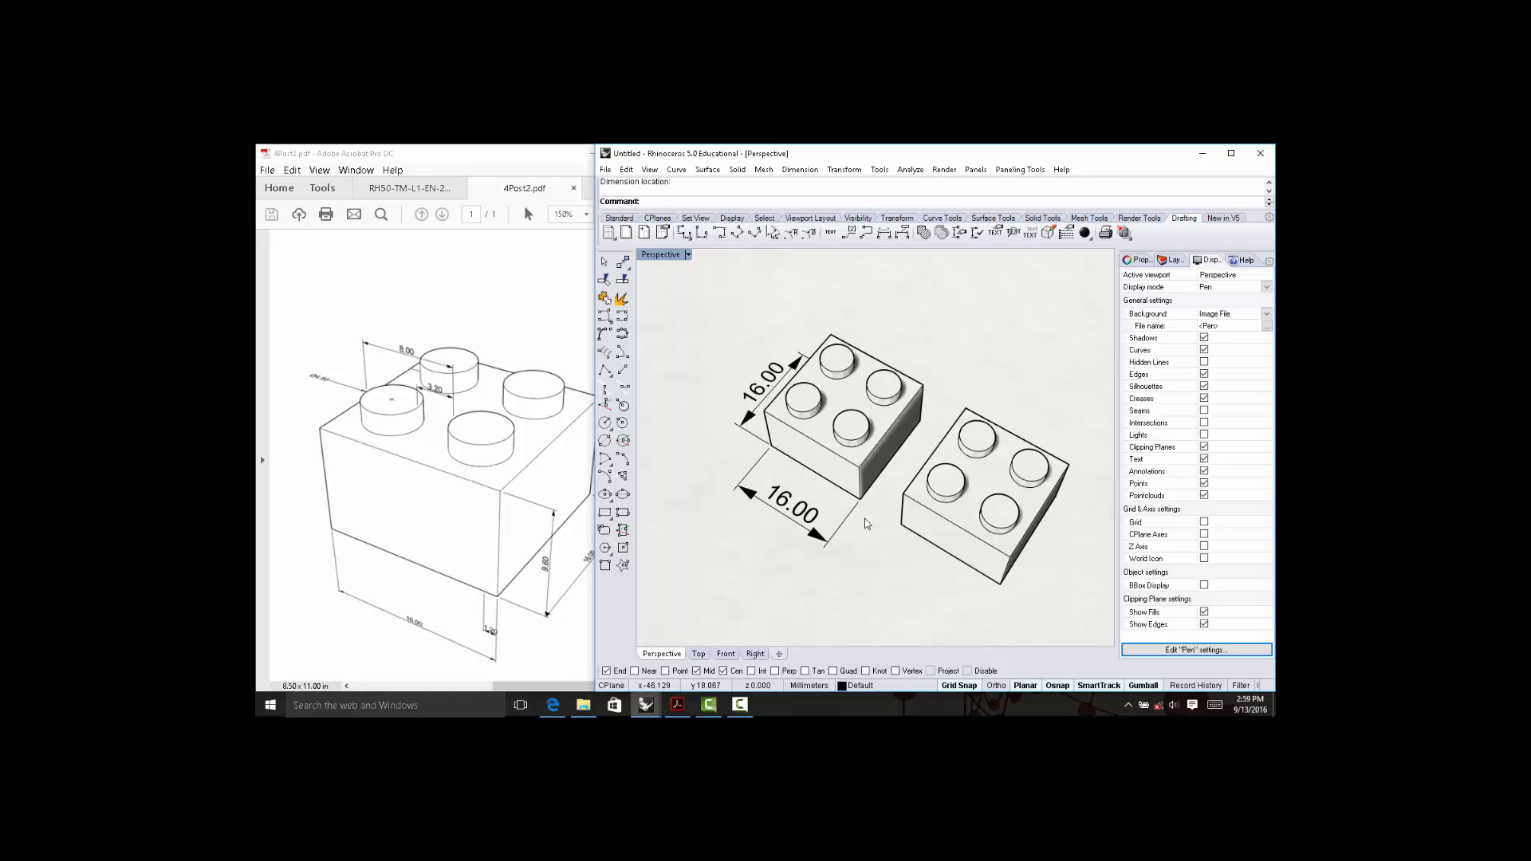
click(740, 705)
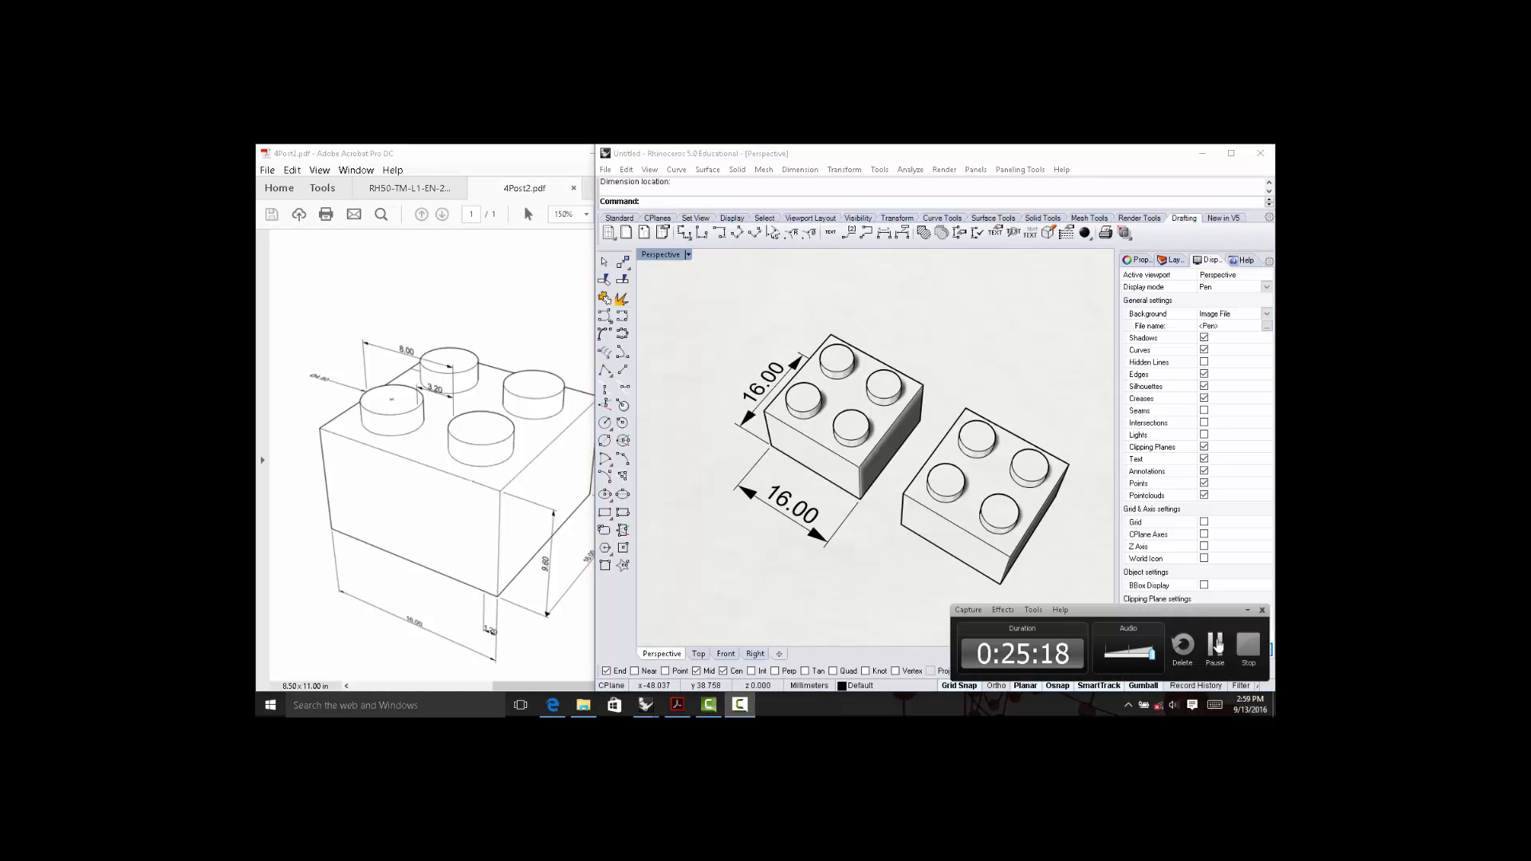